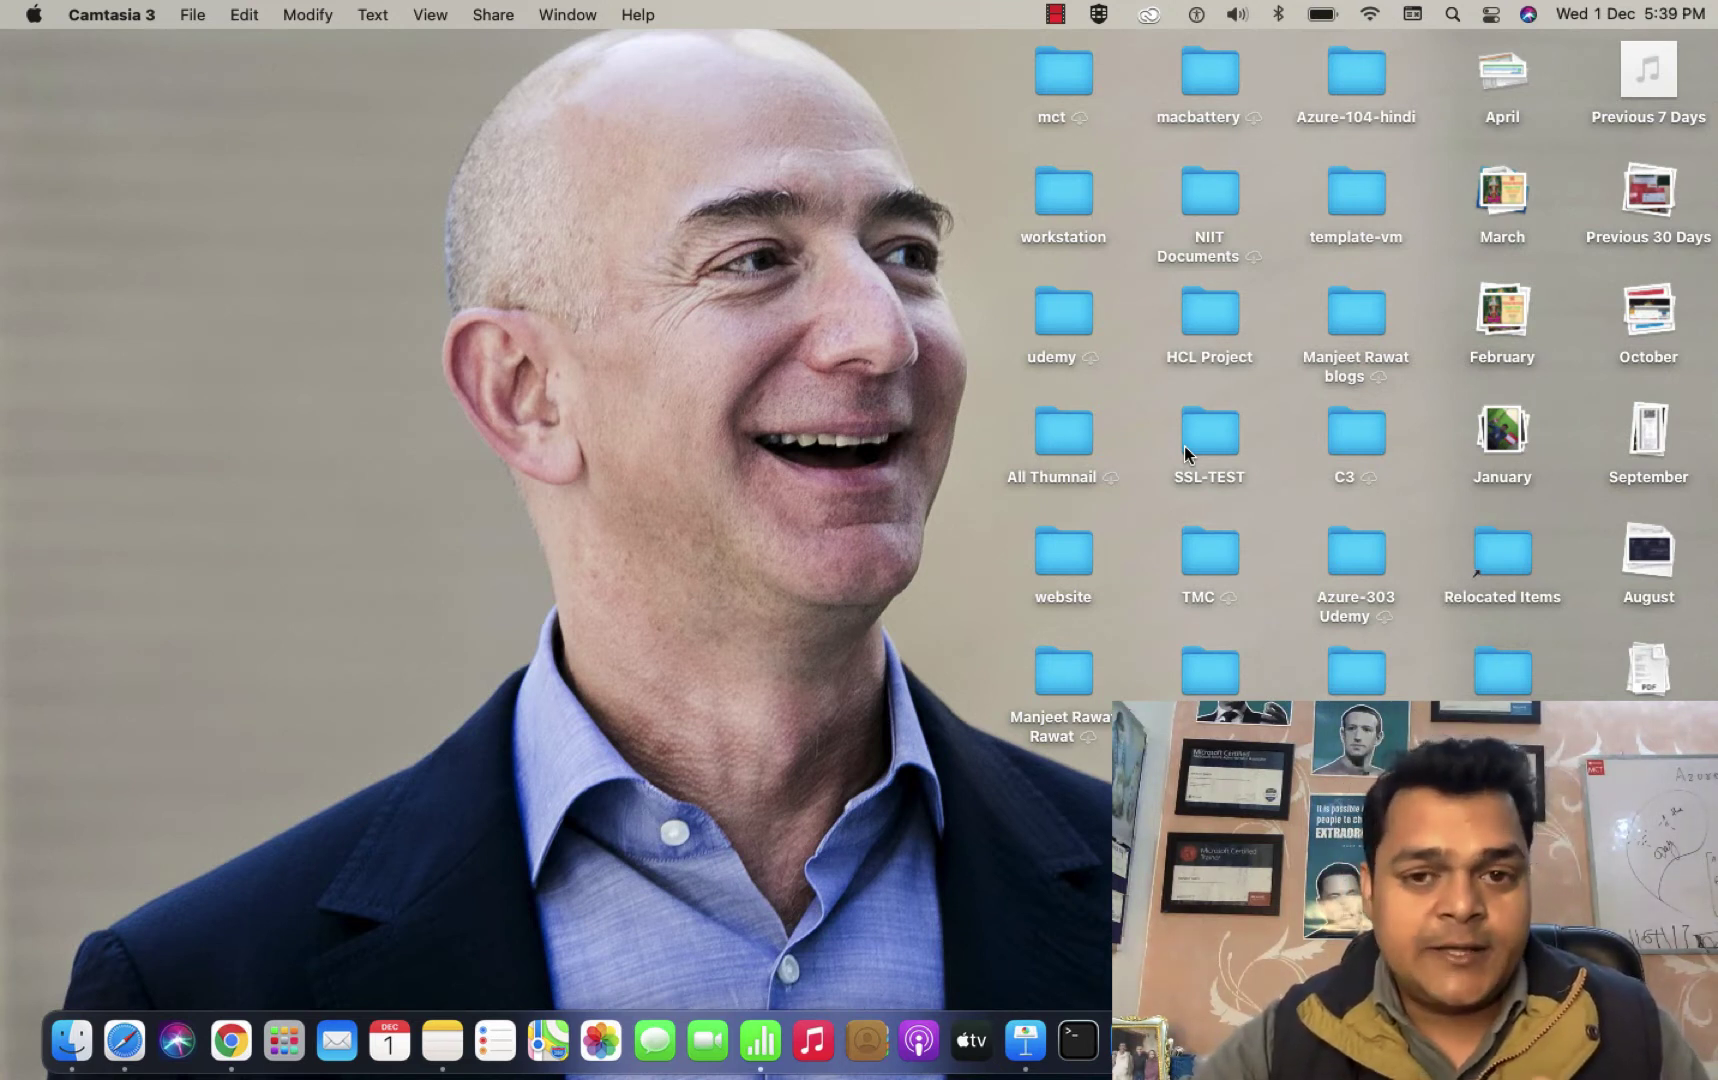
Switch to the full-screen Chrome Space showing the Azure portal home page.
{"action": "key", "text": "ctrl+Right"}
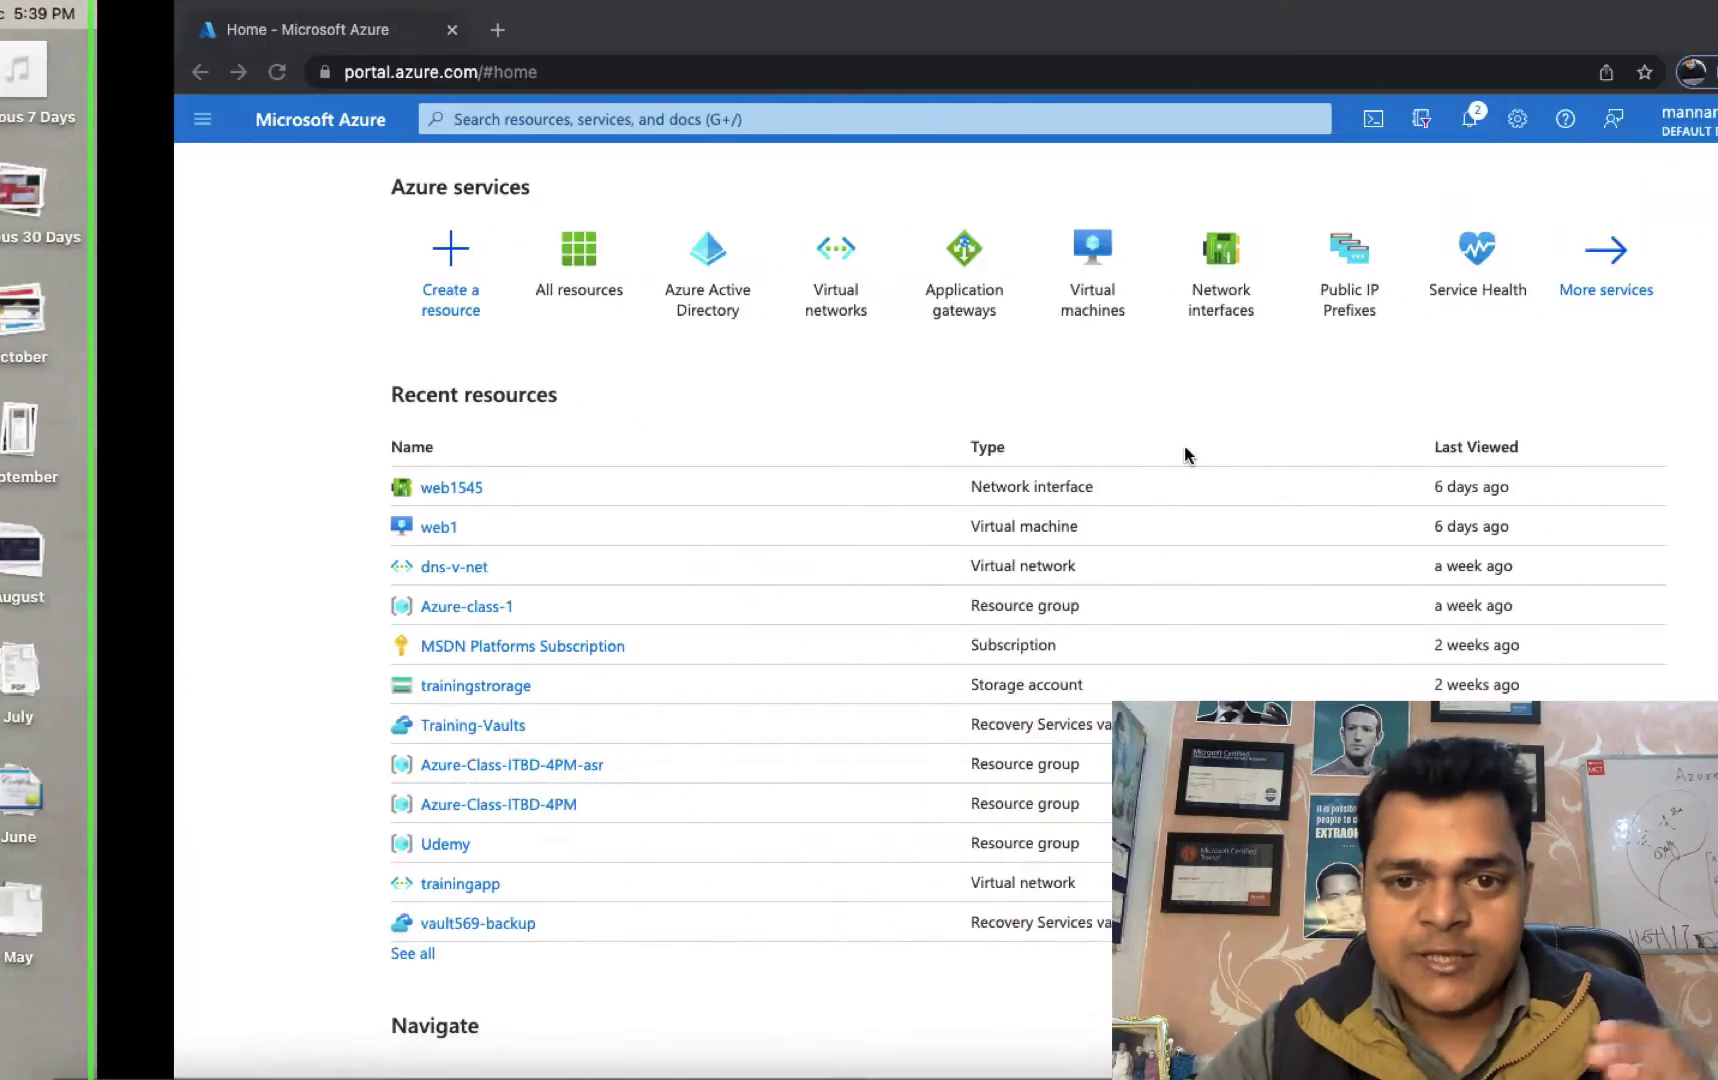
Open the All services list from the Azure home page.
{"action": "left_click", "coordinate": [1410, 267]}
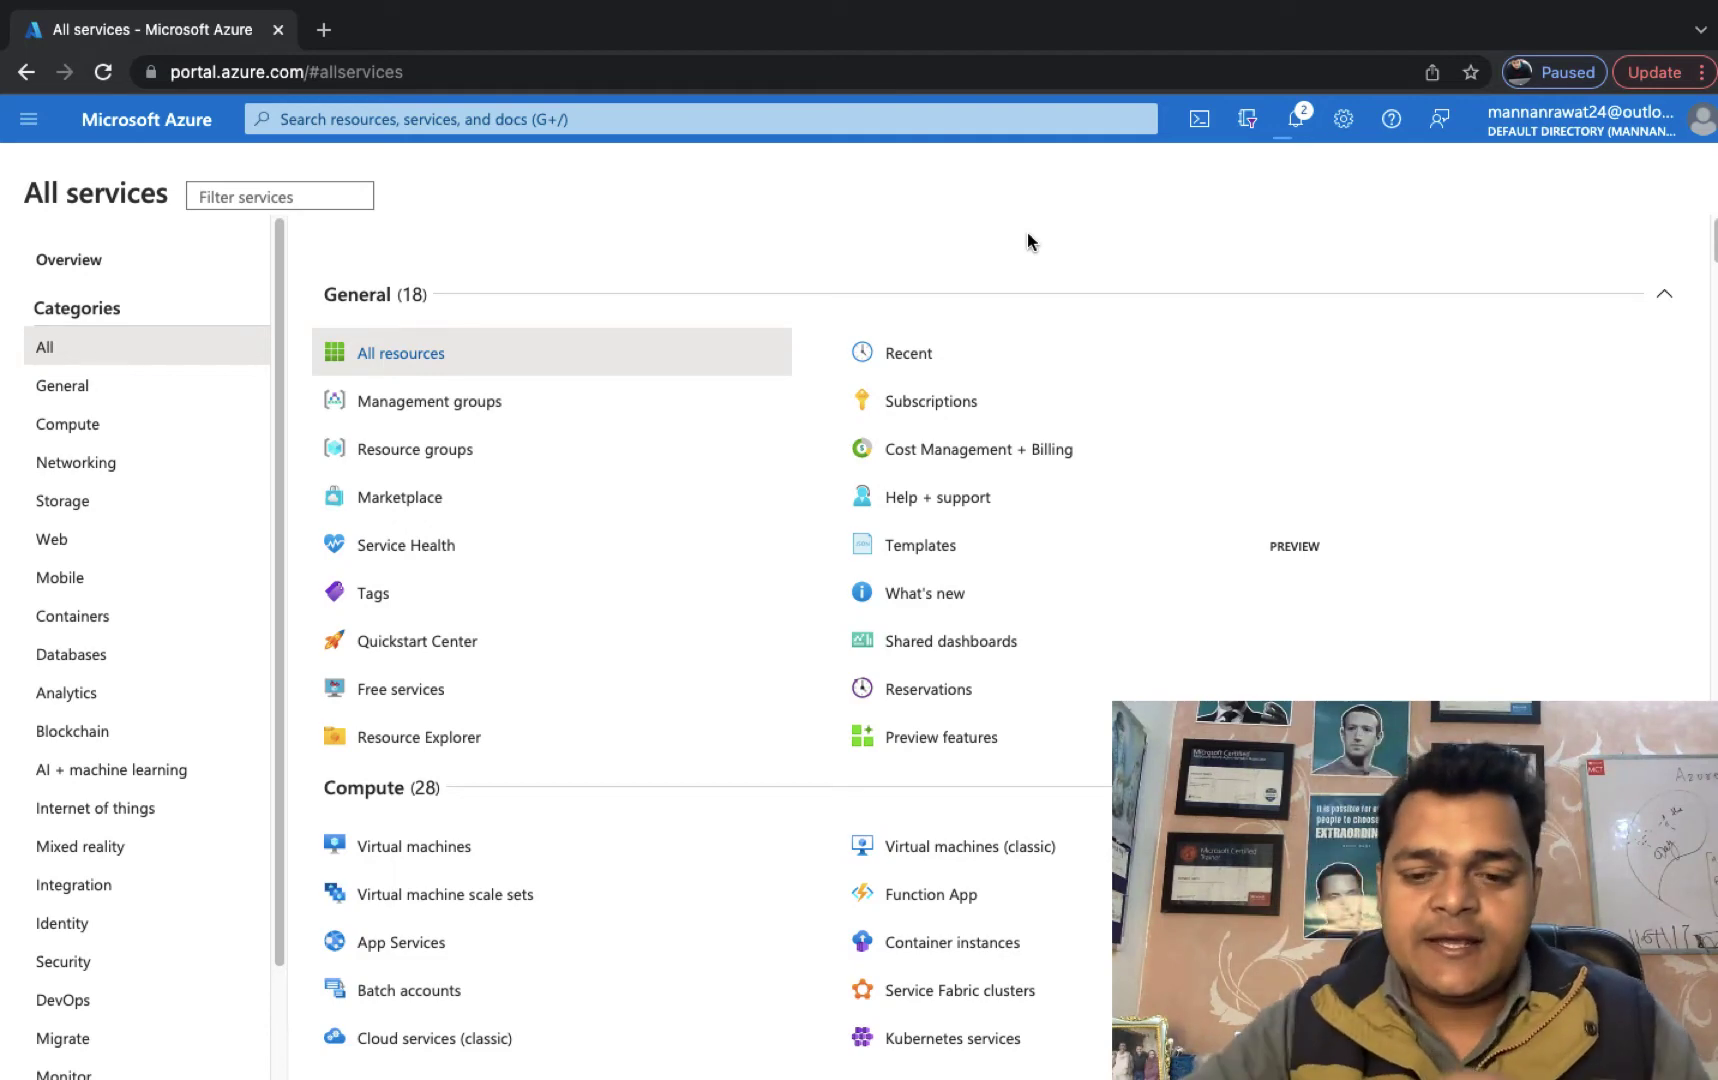
Switch Spaces to the full-screen OneNote 'Azure Load balancers' page.
{"action": "key", "text": "ctrl+Right"}
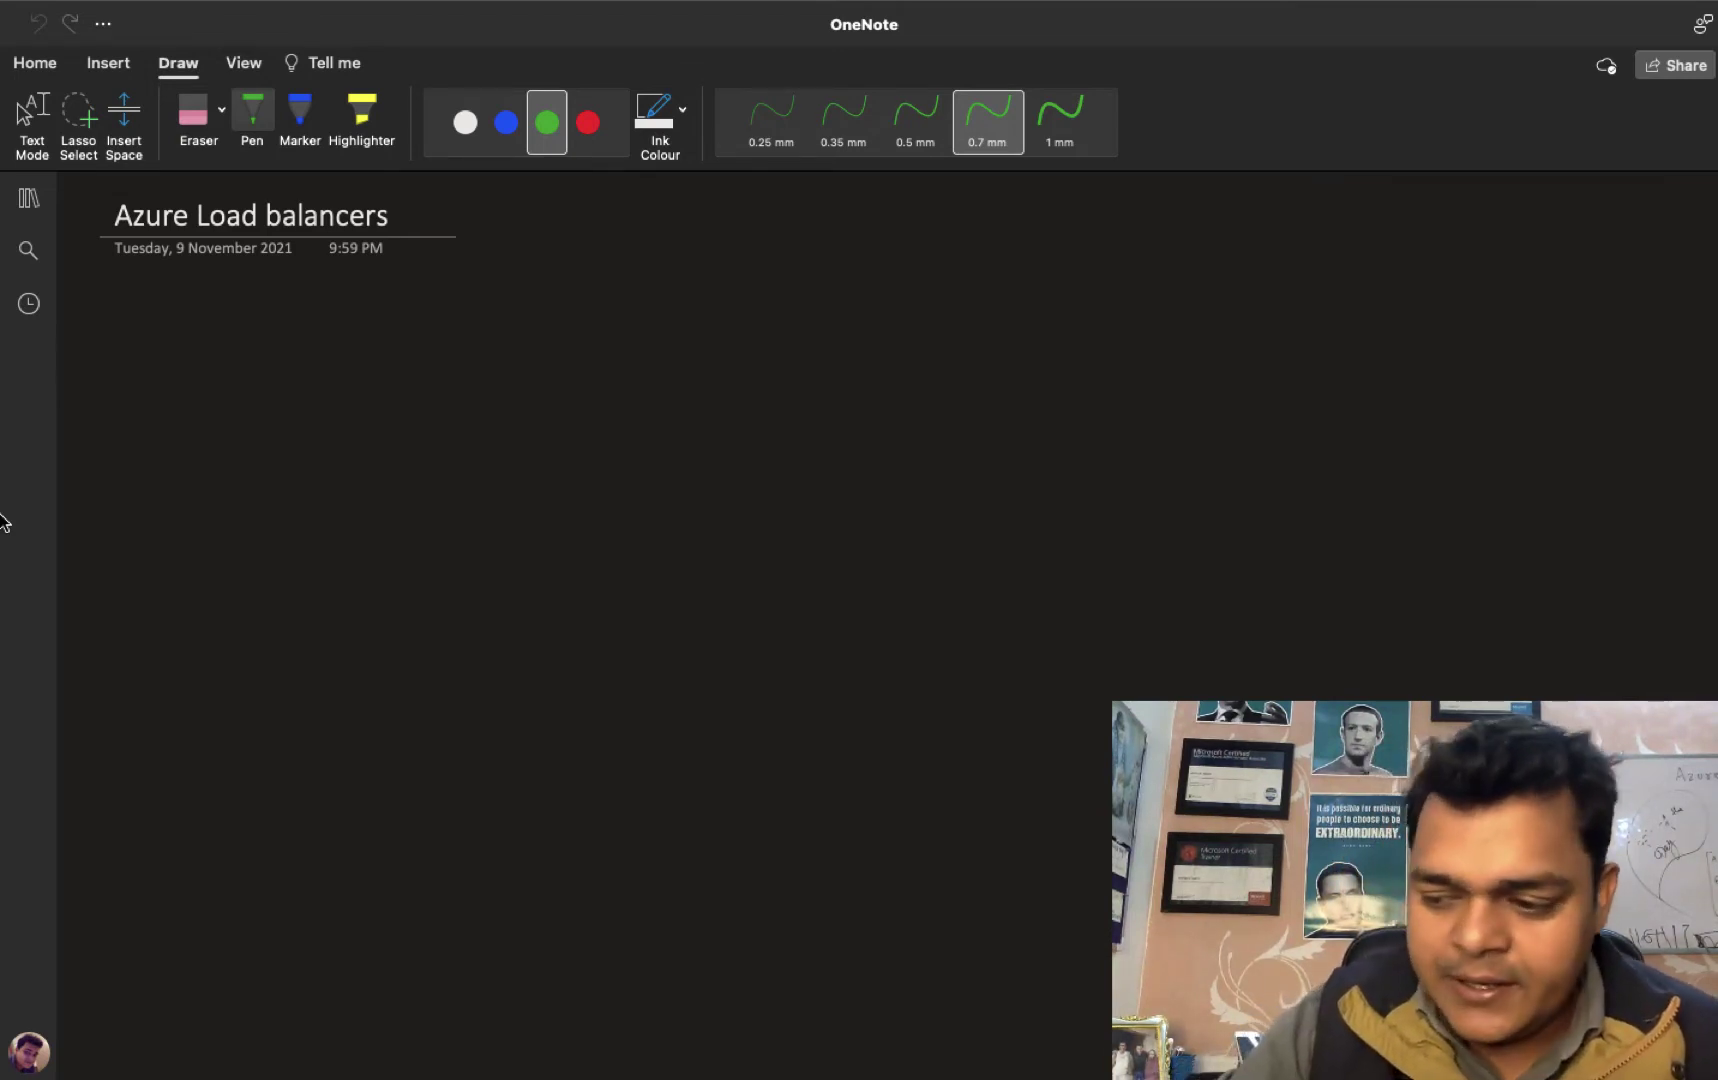
Sketch two green server monitors with a bracket labelled 'Linux | windows'.
{"action": "mouse_move", "coordinate": [168, 420]}
{"action": "left_mouse_down"}
{"action": "mouse_move", "coordinate": [167, 364]}
{"action": "mouse_move", "coordinate": [228, 384]}
{"action": "mouse_move", "coordinate": [192, 432]}
{"action": "mouse_move", "coordinate": [210, 442]}
{"action": "left_mouse_up"}
{"action": "mouse_move", "coordinate": [183, 568]}
{"action": "left_mouse_down"}
{"action": "mouse_move", "coordinate": [230, 518]}
{"action": "mouse_move", "coordinate": [185, 578]}
{"action": "mouse_move", "coordinate": [218, 594]}
{"action": "left_mouse_up"}
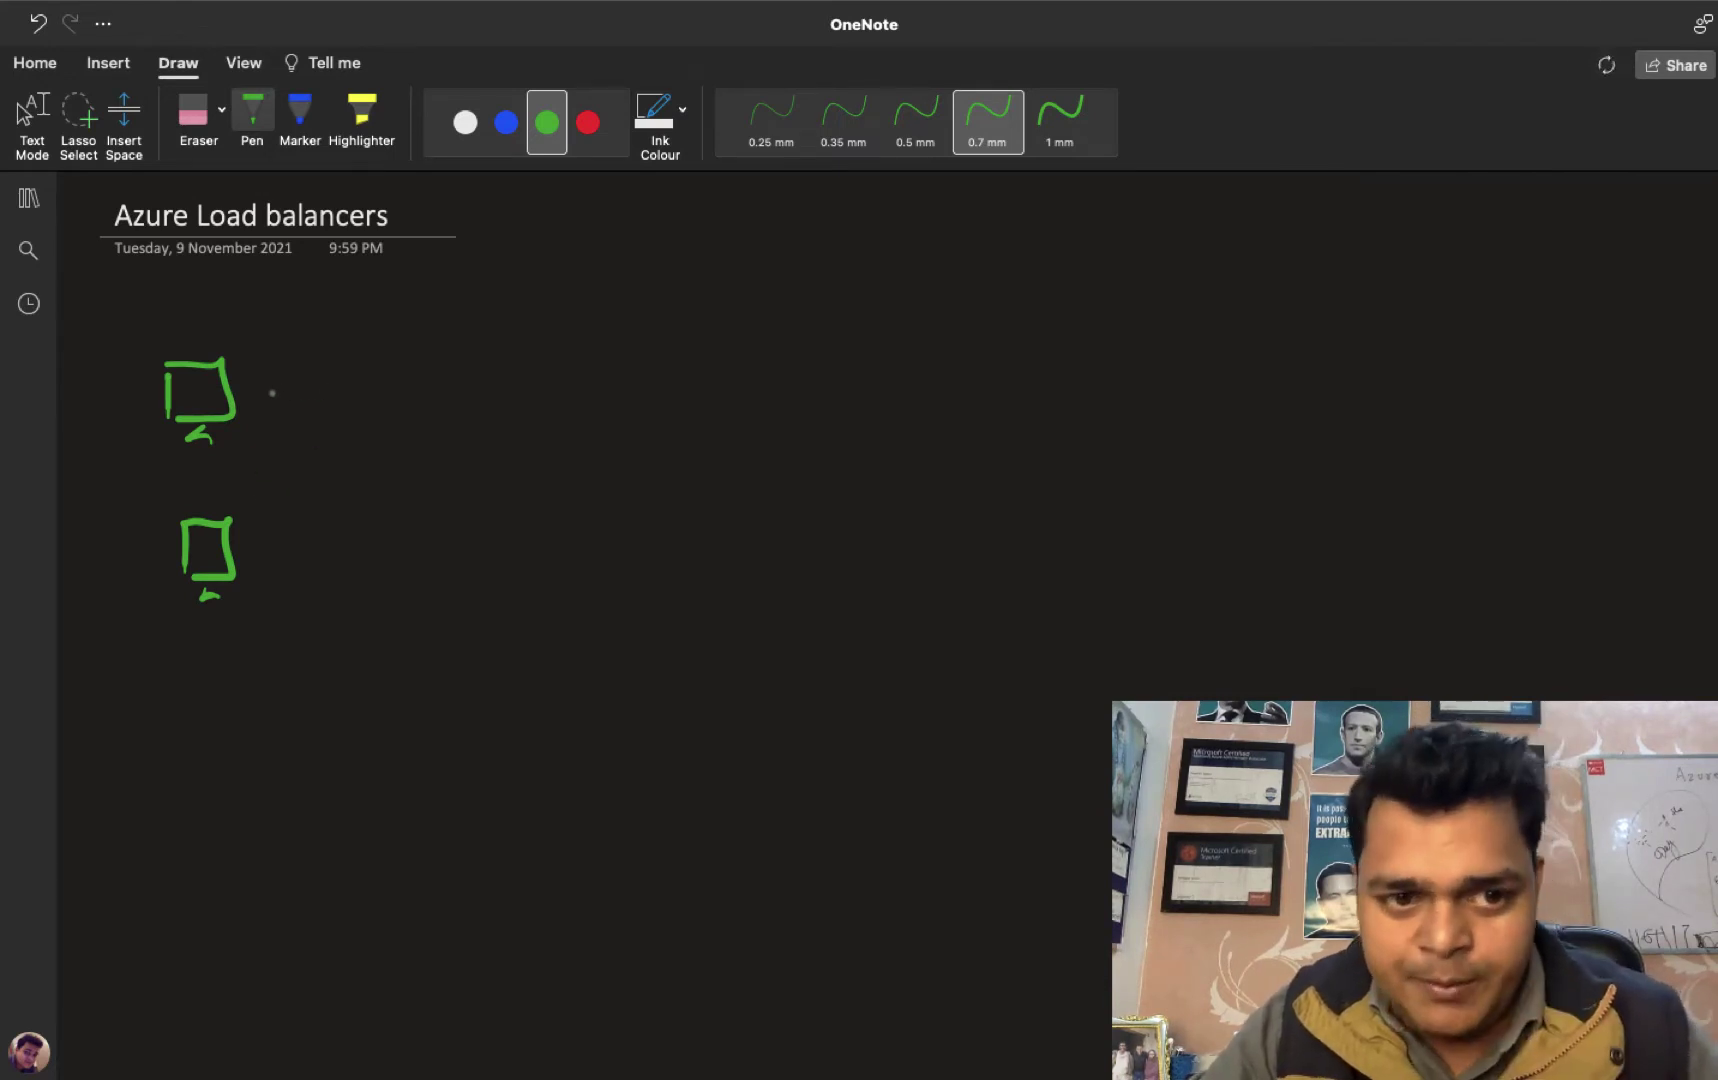
{"action": "mouse_move", "coordinate": [305, 385]}
{"action": "left_mouse_down"}
{"action": "mouse_move", "coordinate": [372, 500]}
{"action": "mouse_move", "coordinate": [320, 546]}
{"action": "left_mouse_up"}
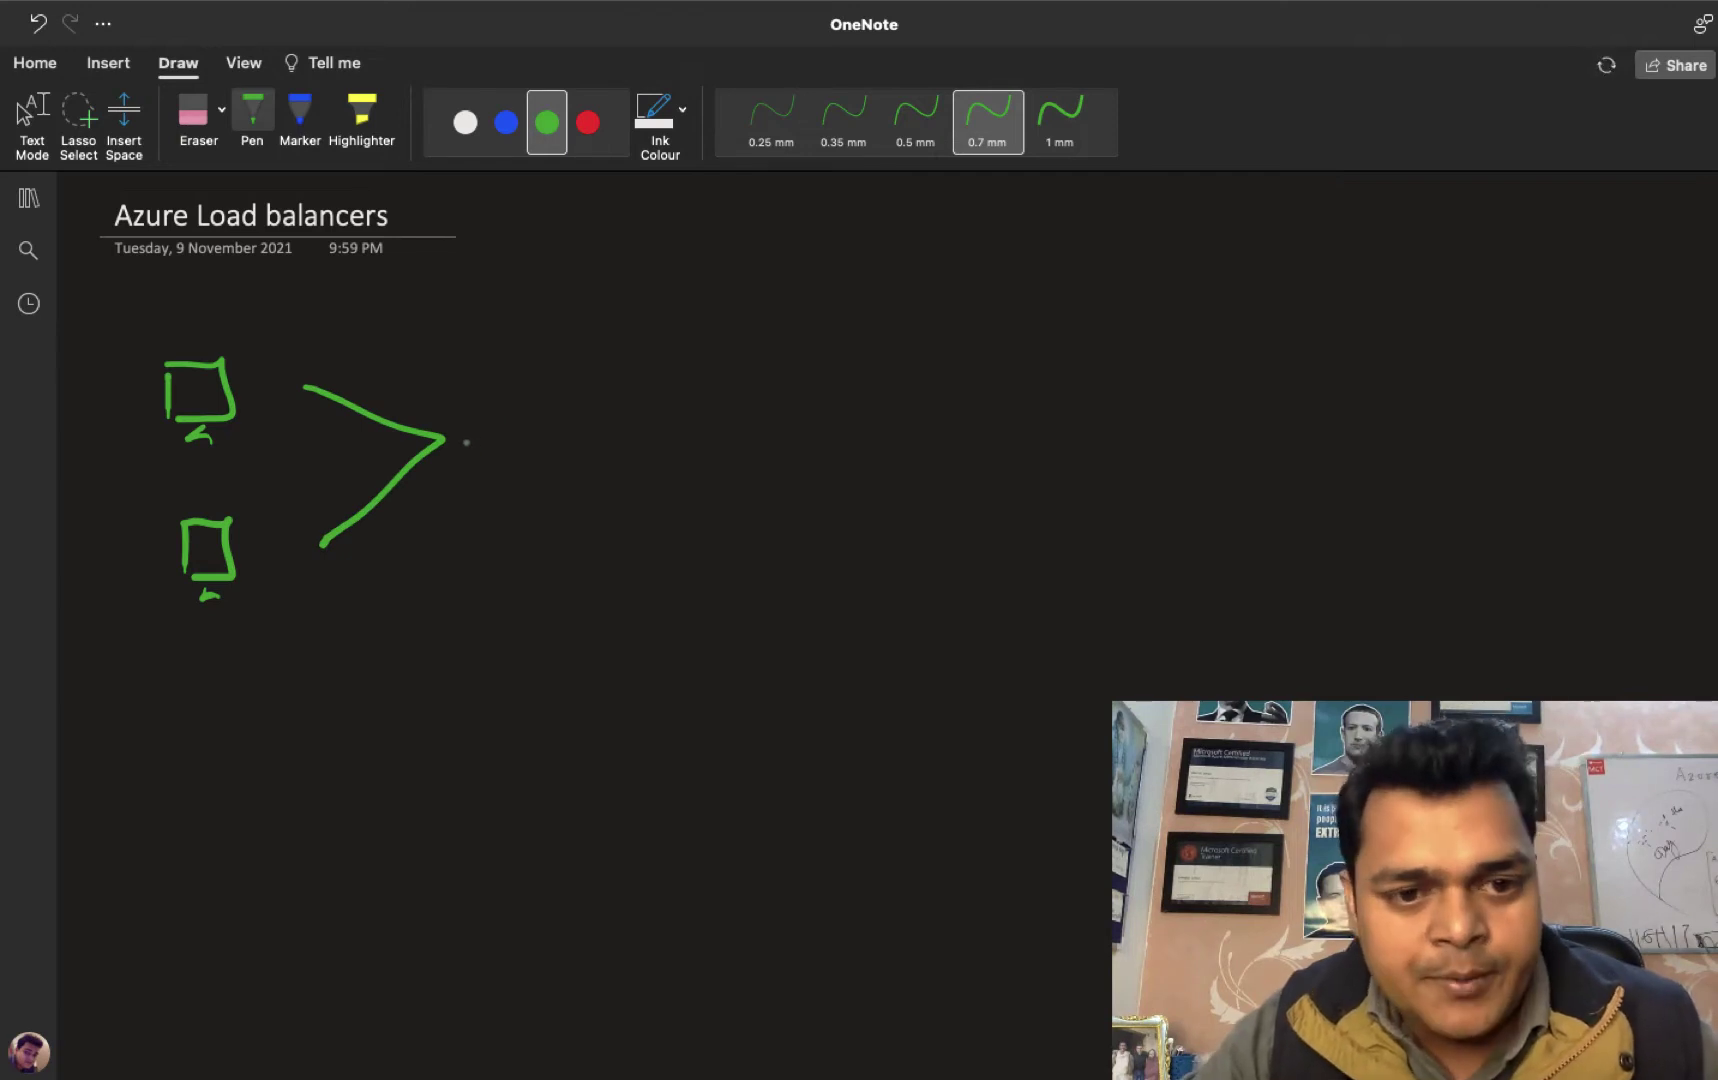
{"action": "mouse_move", "coordinate": [473, 414]}
{"action": "left_mouse_down"}
{"action": "mouse_move", "coordinate": [490, 448]}
{"action": "mouse_move", "coordinate": [598, 440]}
{"action": "mouse_move", "coordinate": [582, 460]}
{"action": "left_mouse_up"}
{"action": "left_click_drag", "start_coordinate": [636, 398], "coordinate": [633, 477]}
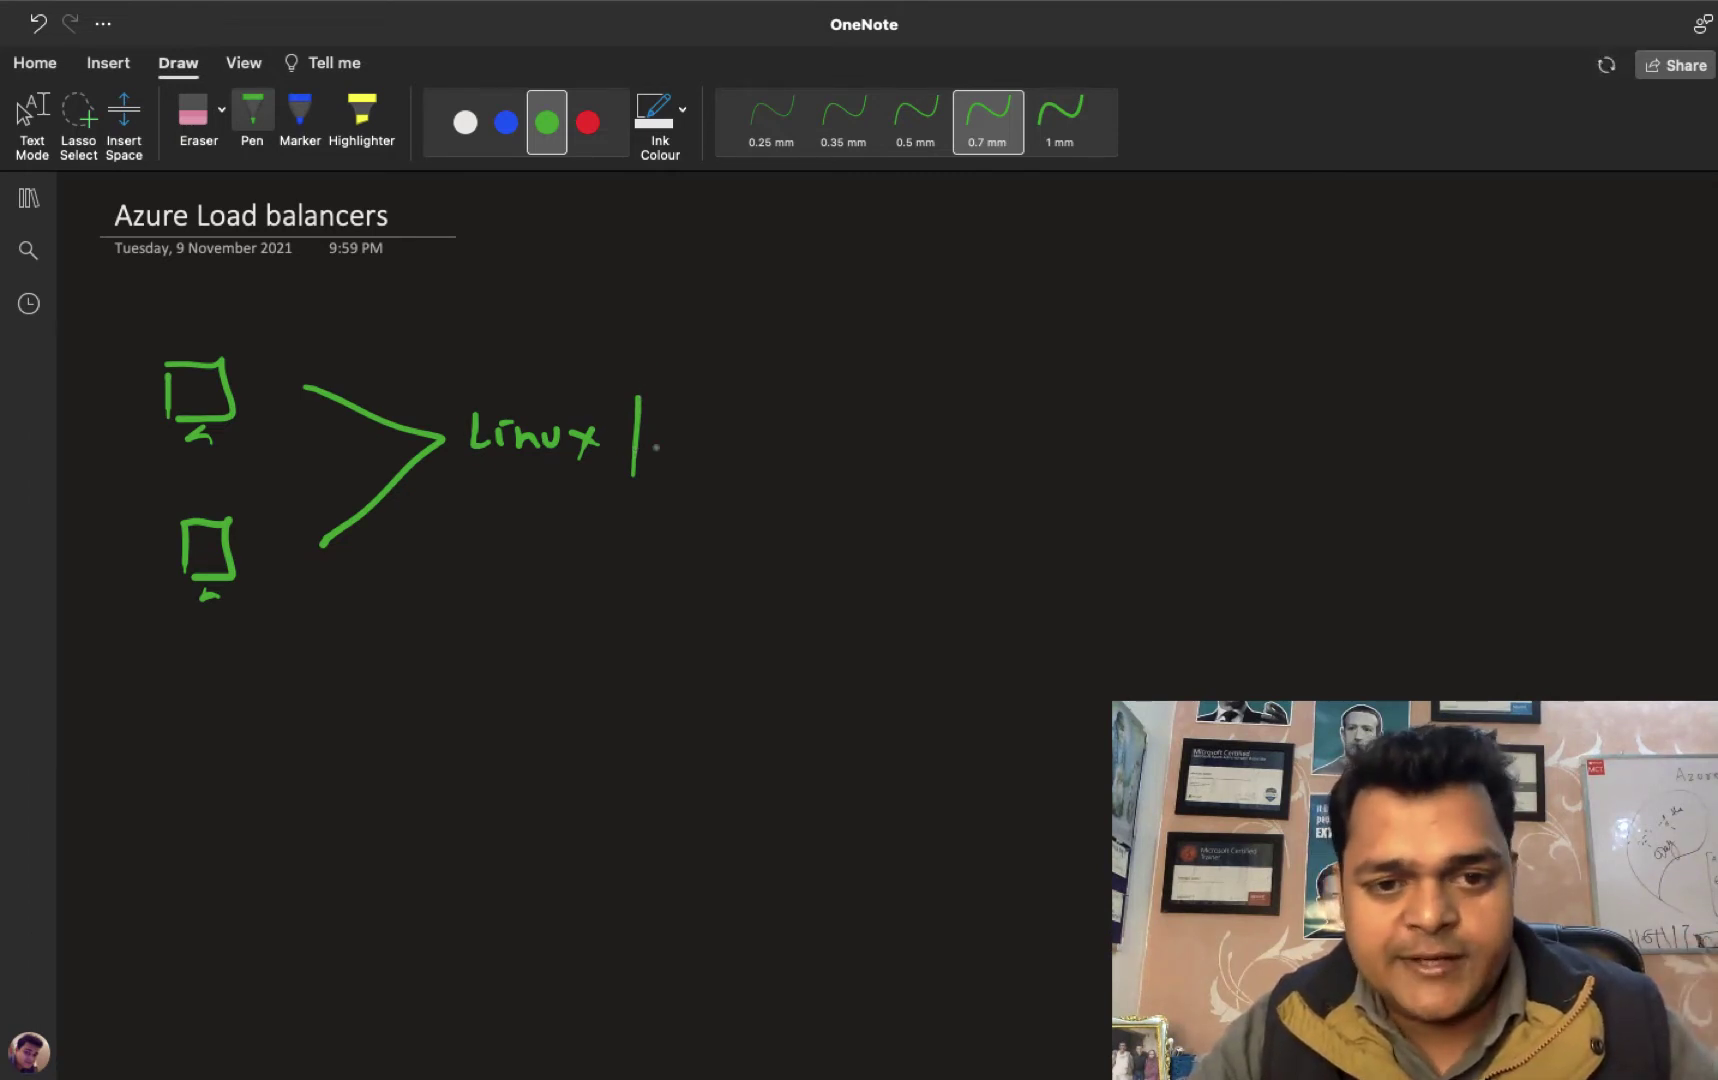
{"action": "mouse_move", "coordinate": [664, 421]}
{"action": "left_mouse_down"}
{"action": "mouse_move", "coordinate": [682, 450]}
{"action": "mouse_move", "coordinate": [705, 427]}
{"action": "mouse_move", "coordinate": [729, 449]}
{"action": "left_mouse_up"}
{"action": "mouse_move", "coordinate": [744, 437]}
{"action": "left_mouse_down"}
{"action": "mouse_move", "coordinate": [750, 415]}
{"action": "mouse_move", "coordinate": [781, 436]}
{"action": "mouse_move", "coordinate": [805, 424]}
{"action": "mouse_move", "coordinate": [818, 455]}
{"action": "left_mouse_up"}
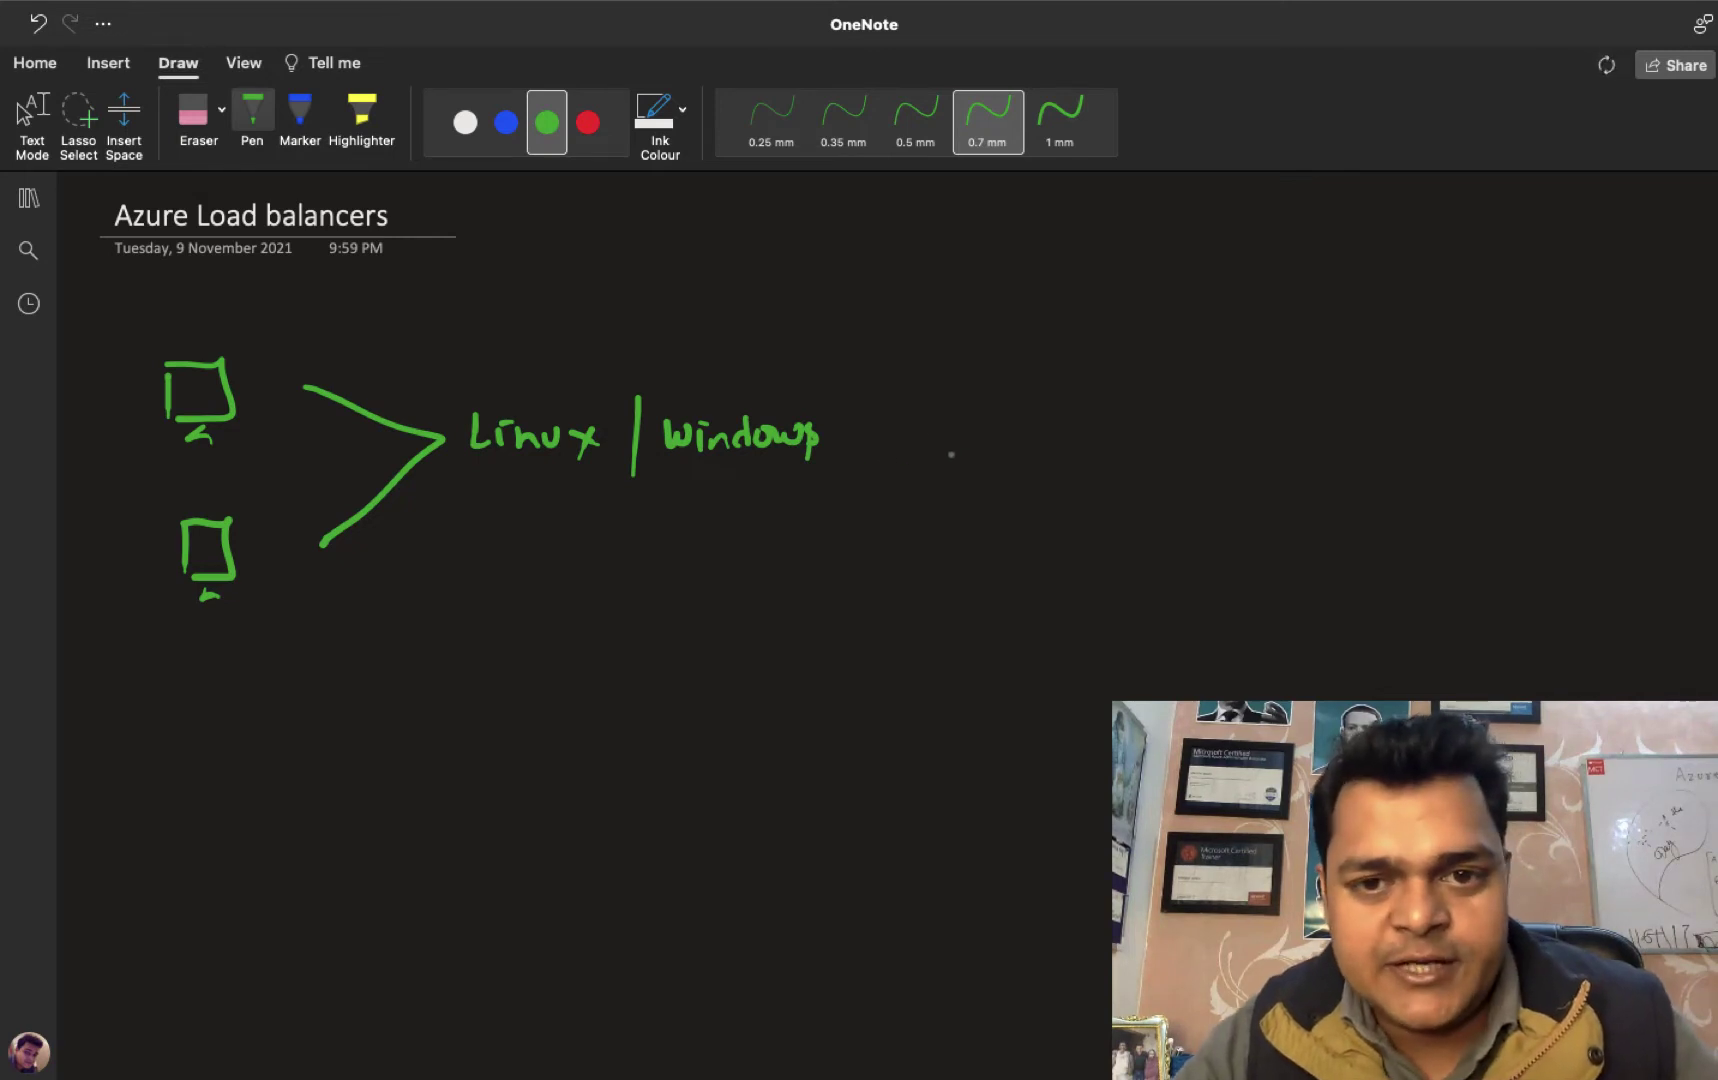
Write 'Apache | IIS', switch to the 0.5 mm pen, and add a circled 1.
{"action": "mouse_move", "coordinate": [950, 433]}
{"action": "left_mouse_down"}
{"action": "mouse_move", "coordinate": [1058, 413]}
{"action": "mouse_move", "coordinate": [1070, 446]}
{"action": "left_mouse_up"}
{"action": "left_click_drag", "start_coordinate": [1048, 435], "coordinate": [1066, 433]}
{"action": "mouse_move", "coordinate": [1079, 430]}
{"action": "left_mouse_down"}
{"action": "mouse_move", "coordinate": [1082, 449]}
{"action": "mouse_move", "coordinate": [1152, 430]}
{"action": "mouse_move", "coordinate": [1203, 440]}
{"action": "mouse_move", "coordinate": [1230, 465]}
{"action": "mouse_move", "coordinate": [1286, 428]}
{"action": "left_mouse_up"}
{"action": "left_click_drag", "start_coordinate": [1278, 428], "coordinate": [1288, 452]}
{"action": "mouse_move", "coordinate": [1275, 428]}
{"action": "left_mouse_down"}
{"action": "mouse_move", "coordinate": [1302, 428]}
{"action": "mouse_move", "coordinate": [1306, 460]}
{"action": "left_mouse_up"}
{"action": "left_click_drag", "start_coordinate": [1302, 428], "coordinate": [1329, 428]}
{"action": "left_click_drag", "start_coordinate": [1307, 455], "coordinate": [1322, 461]}
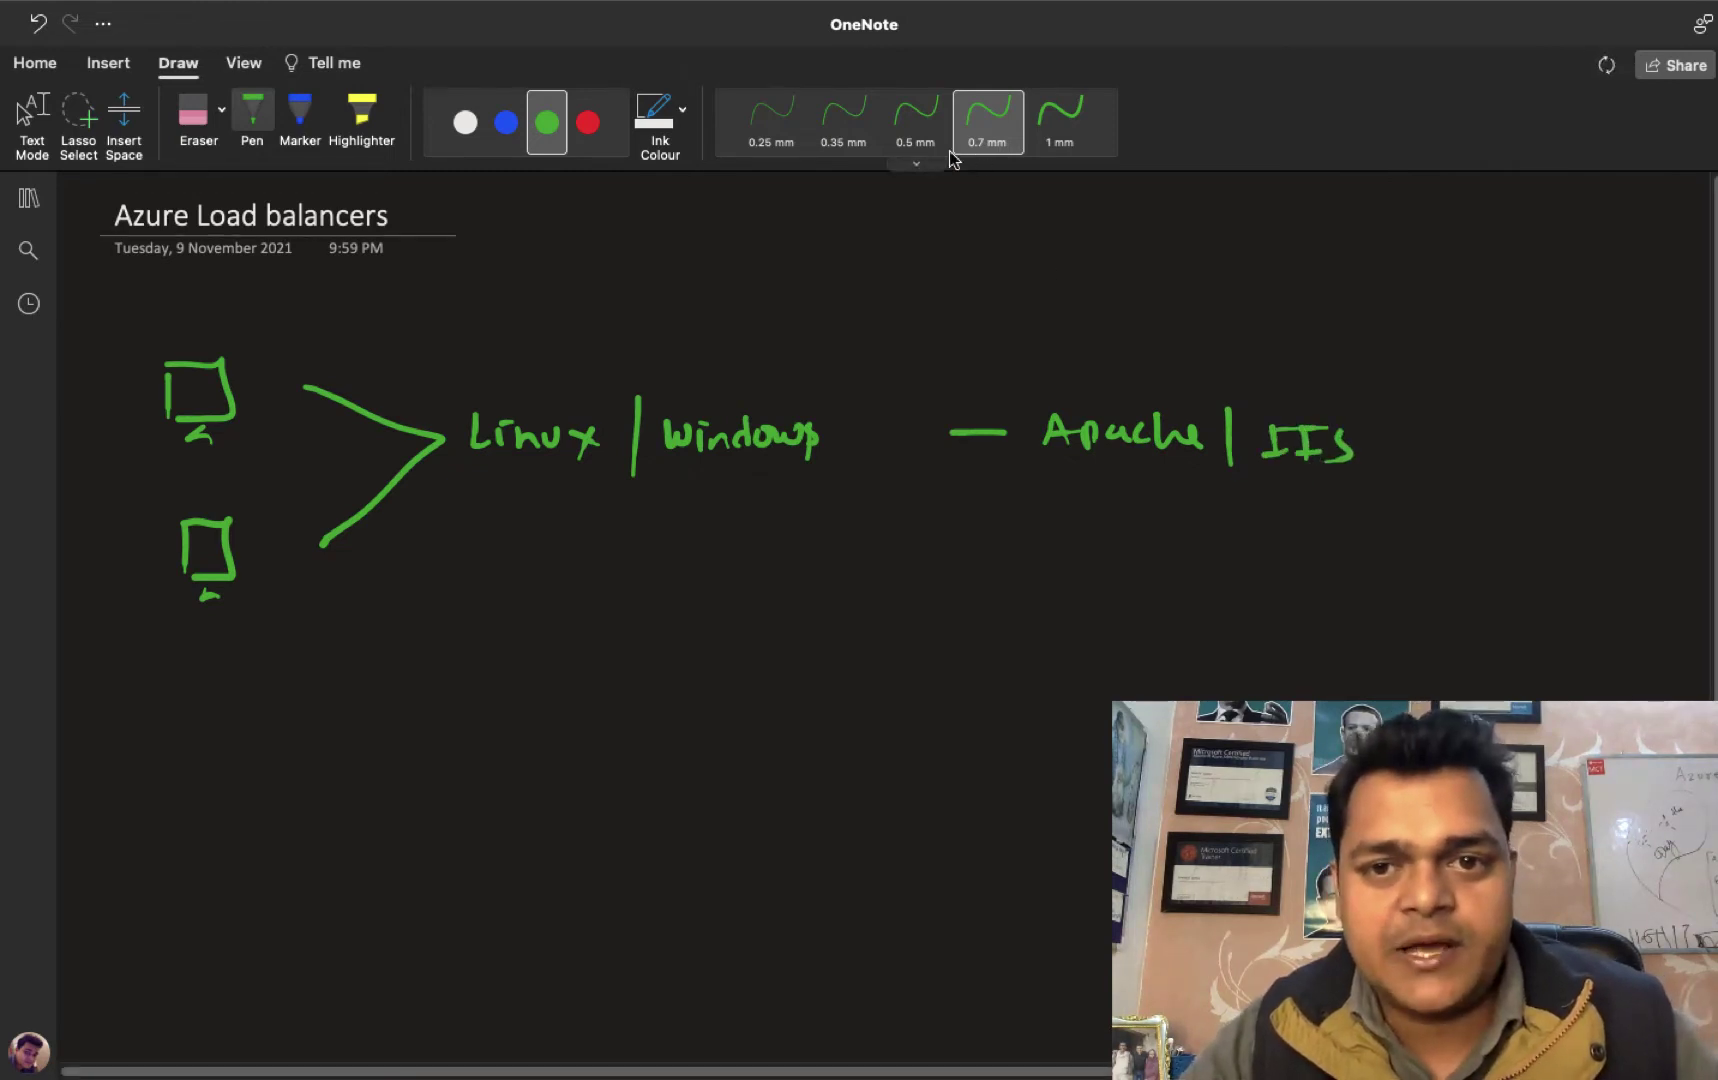
{"action": "left_click", "coordinate": [915, 118]}
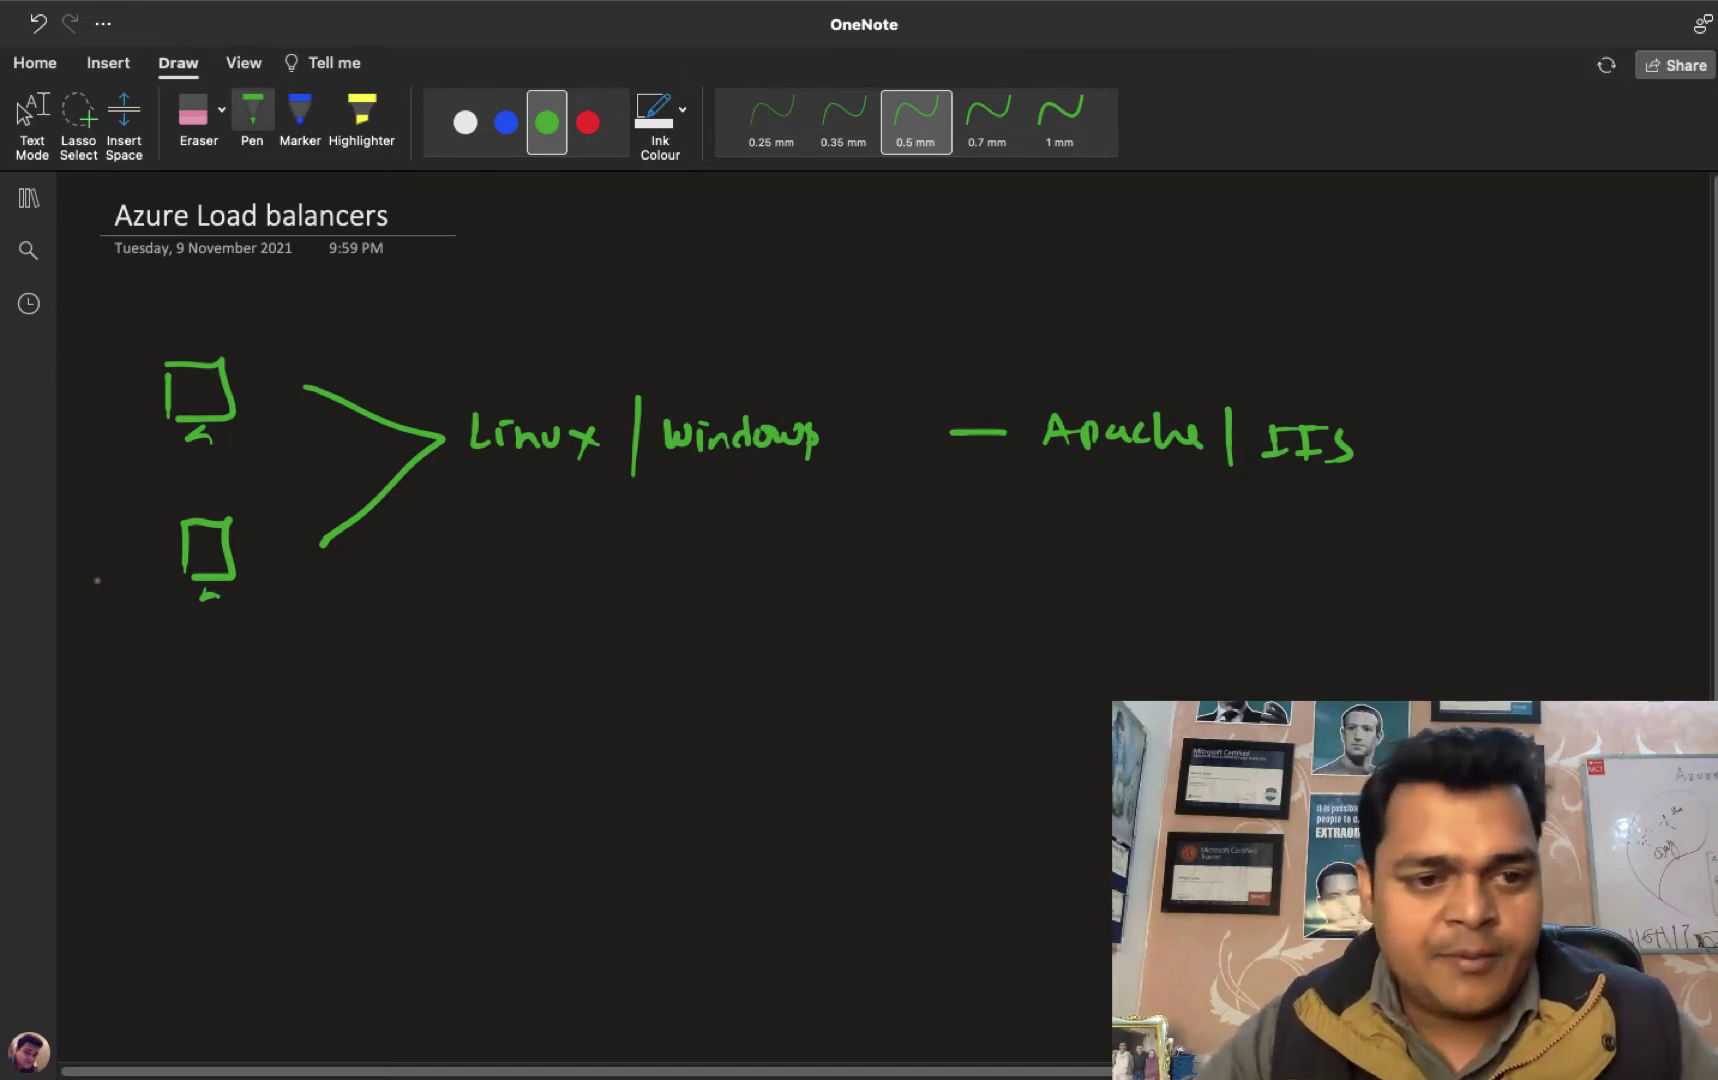
{"action": "mouse_move", "coordinate": [93, 457]}
{"action": "left_mouse_down"}
{"action": "mouse_move", "coordinate": [97, 486]}
{"action": "mouse_move", "coordinate": [108, 455]}
{"action": "left_mouse_up"}
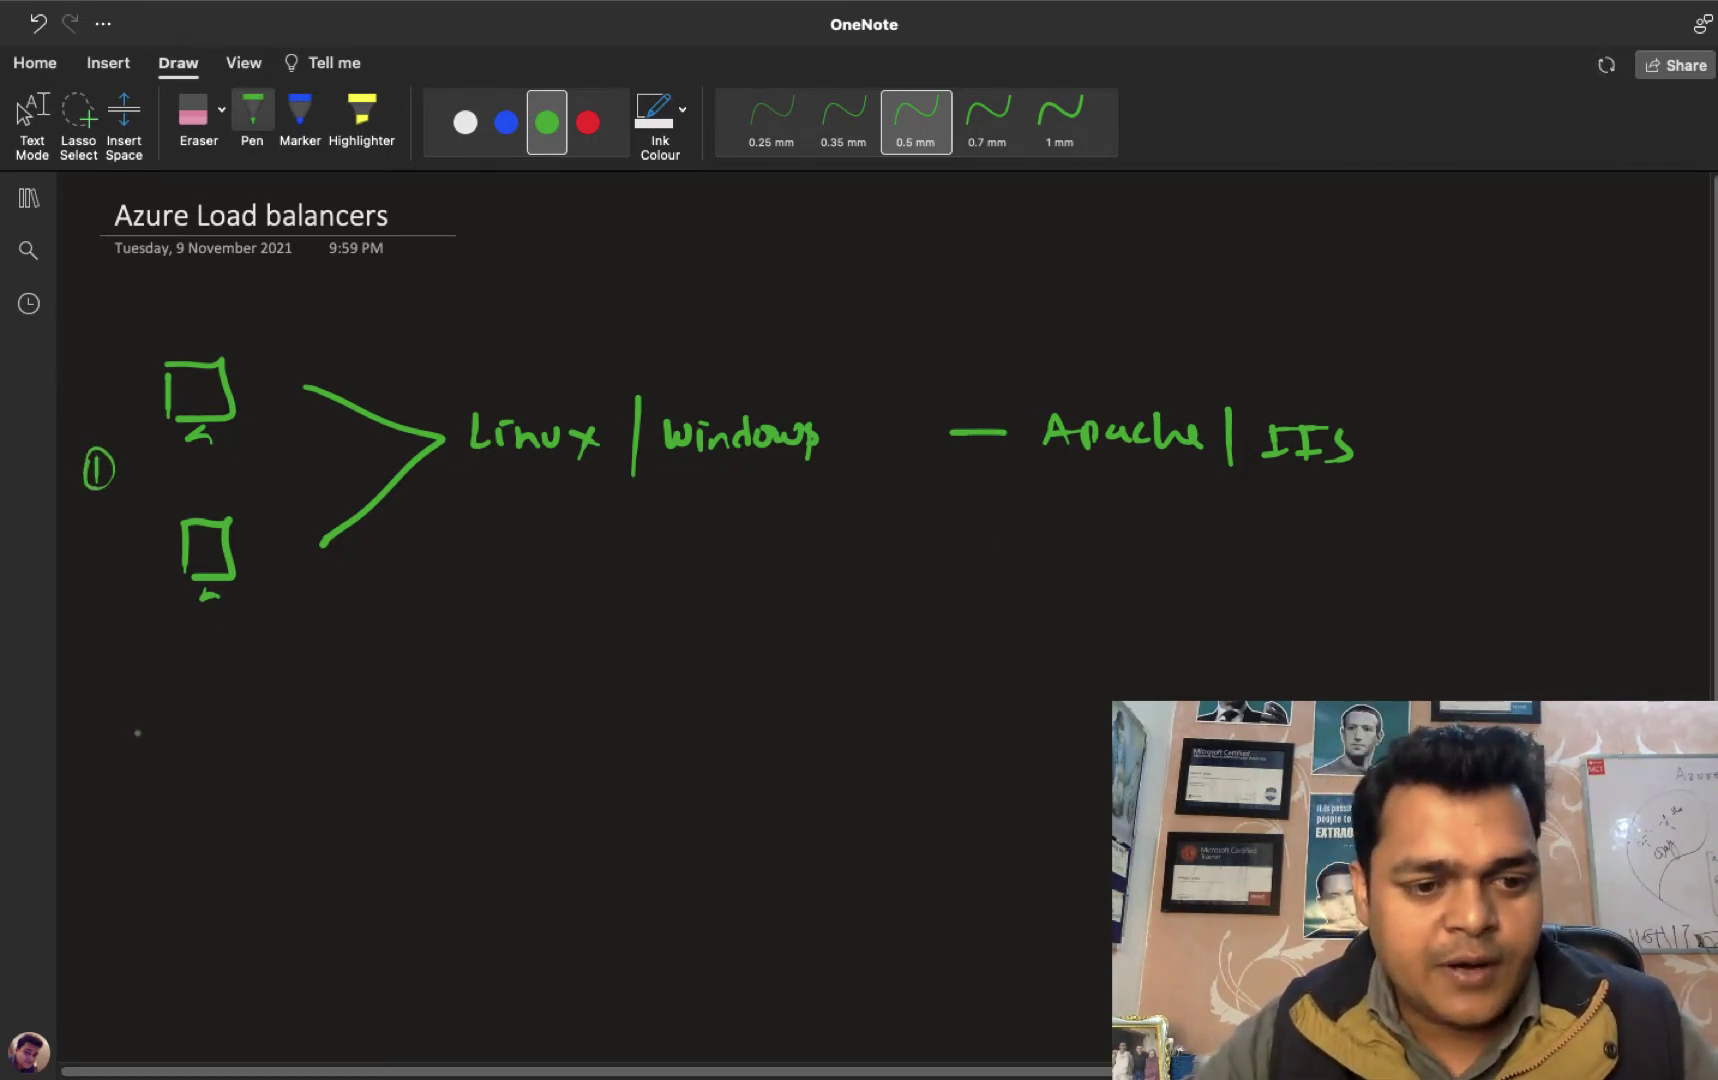
Write circled item 2 with ports 3384 and 80, and item 3 'dumy website'.
{"action": "mouse_move", "coordinate": [113, 711]}
{"action": "left_mouse_down"}
{"action": "mouse_move", "coordinate": [137, 737]}
{"action": "mouse_move", "coordinate": [118, 703]}
{"action": "left_mouse_up"}
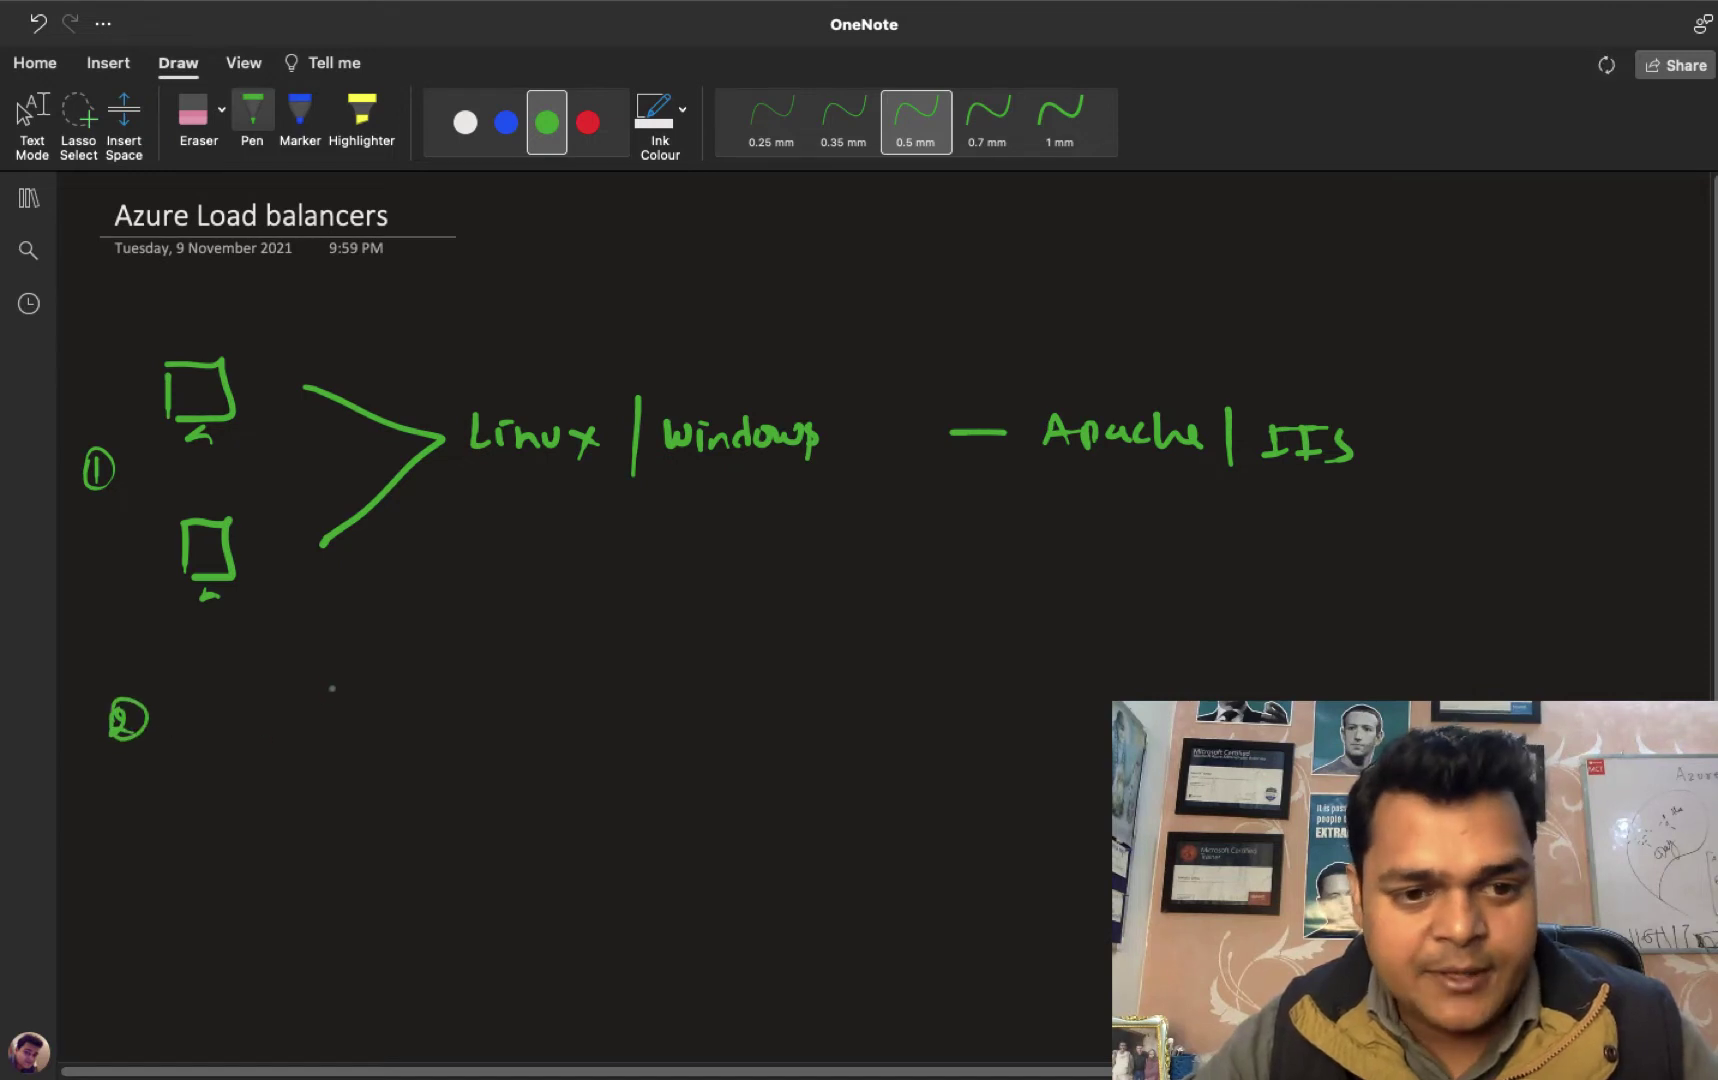
{"action": "mouse_move", "coordinate": [292, 664]}
{"action": "left_mouse_down"}
{"action": "mouse_move", "coordinate": [295, 693]}
{"action": "mouse_move", "coordinate": [432, 713]}
{"action": "left_mouse_up"}
{"action": "mouse_move", "coordinate": [505, 666]}
{"action": "left_mouse_down"}
{"action": "mouse_move", "coordinate": [494, 699]}
{"action": "mouse_move", "coordinate": [525, 694]}
{"action": "left_mouse_up"}
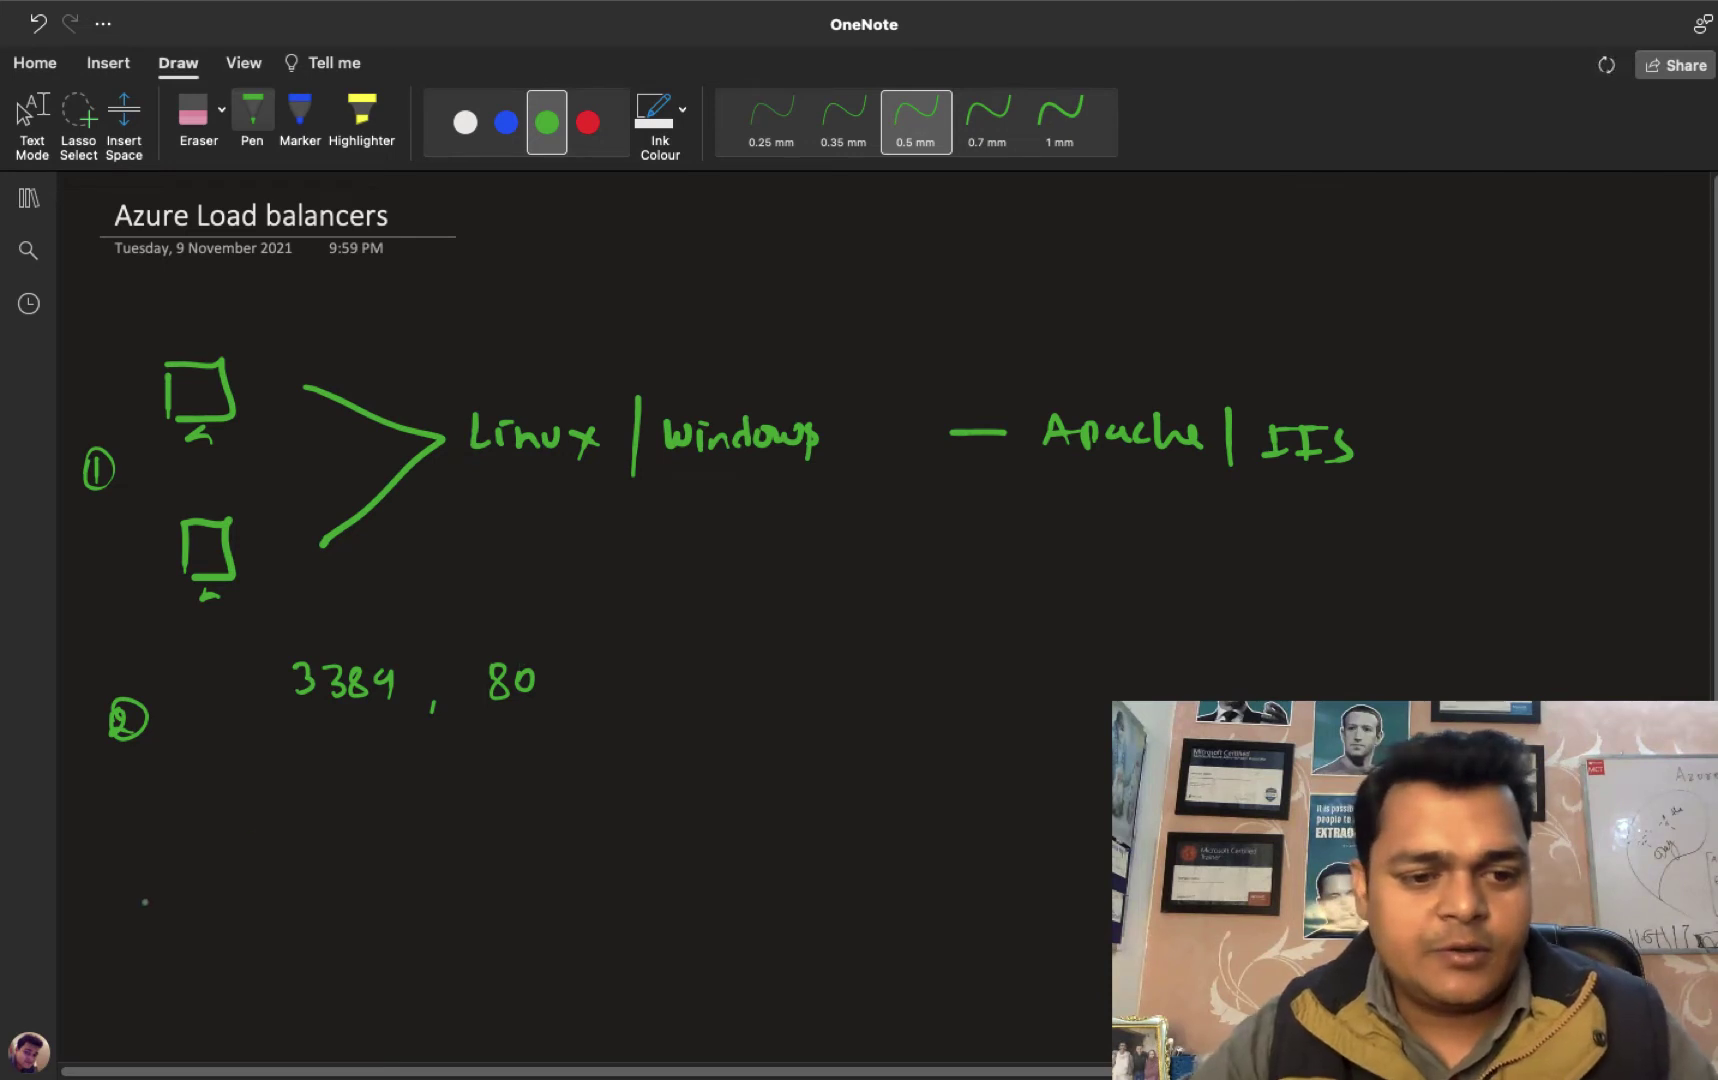
{"action": "mouse_move", "coordinate": [109, 847]}
{"action": "left_mouse_down"}
{"action": "mouse_move", "coordinate": [112, 863]}
{"action": "mouse_move", "coordinate": [108, 843]}
{"action": "mouse_move", "coordinate": [186, 862]}
{"action": "left_mouse_up"}
{"action": "mouse_move", "coordinate": [198, 846]}
{"action": "left_mouse_down"}
{"action": "mouse_move", "coordinate": [234, 856]}
{"action": "mouse_move", "coordinate": [245, 889]}
{"action": "mouse_move", "coordinate": [325, 850]}
{"action": "mouse_move", "coordinate": [448, 830]}
{"action": "mouse_move", "coordinate": [467, 858]}
{"action": "left_mouse_up"}
{"action": "left_click_drag", "start_coordinate": [368, 820], "coordinate": [366, 848]}
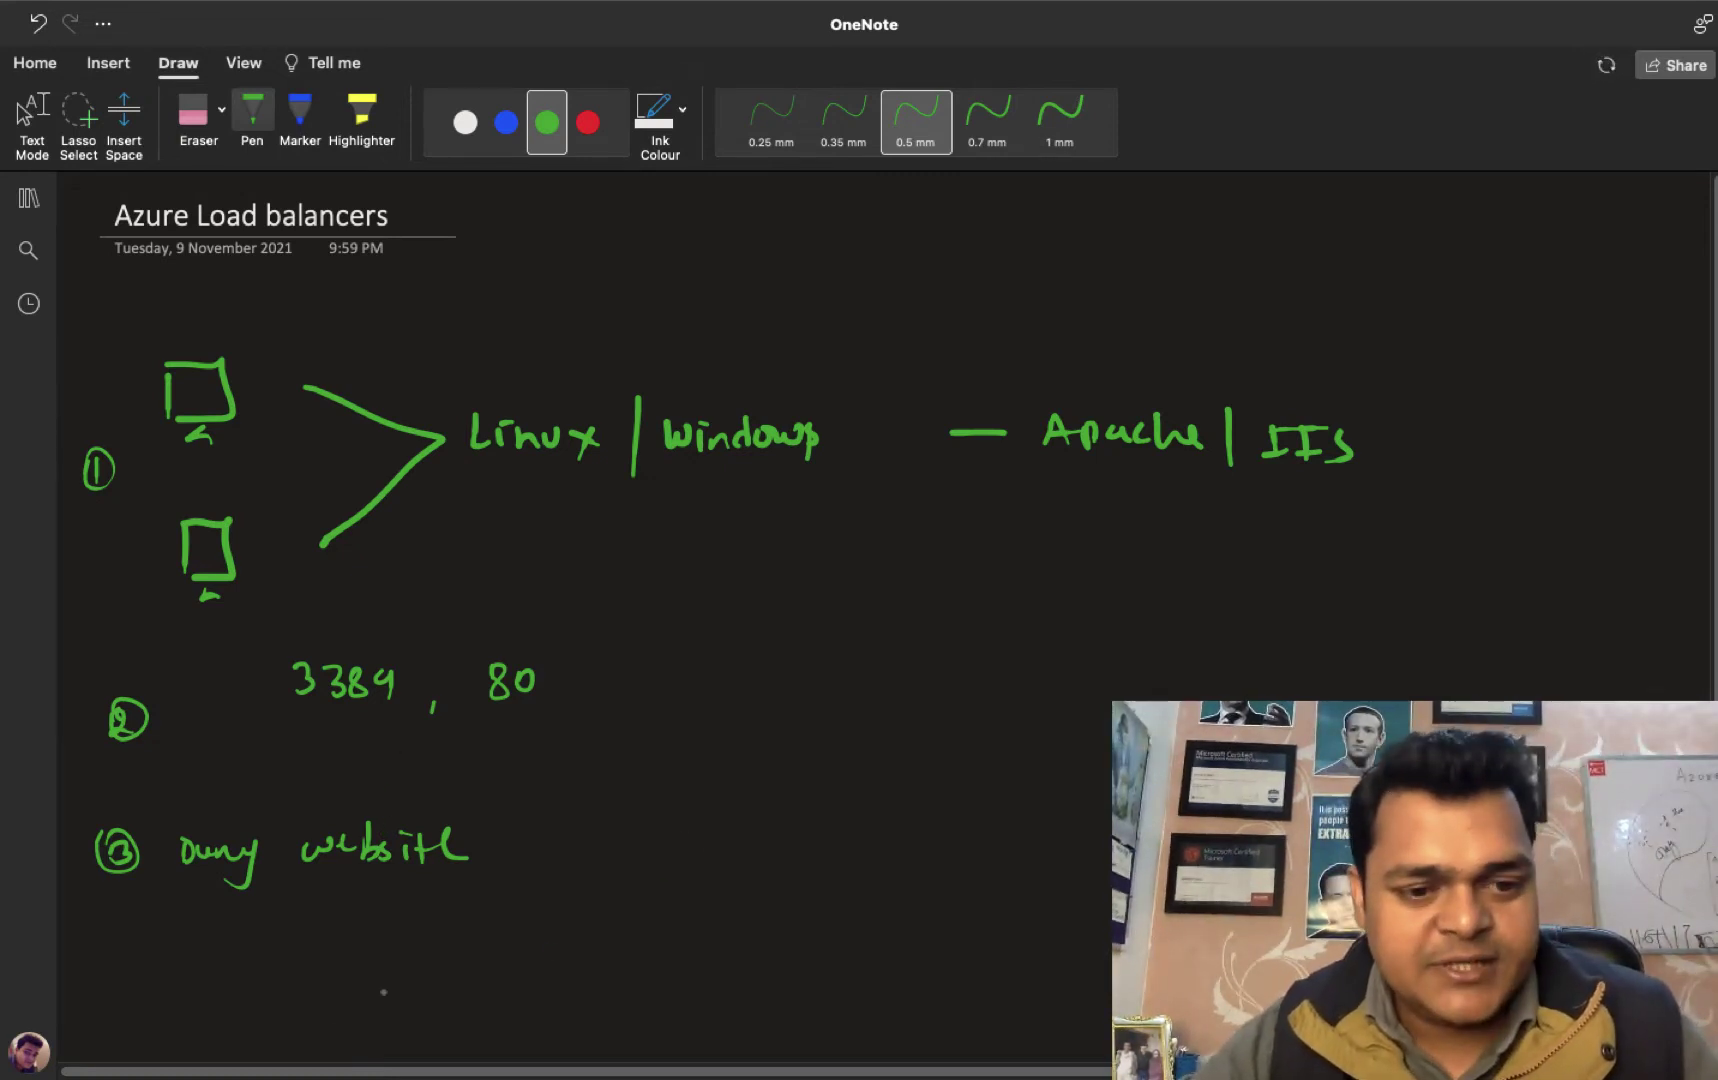
Add circled item 4 reading 'Availability set'.
{"action": "mouse_move", "coordinate": [96, 958]}
{"action": "left_mouse_down"}
{"action": "mouse_move", "coordinate": [120, 985]}
{"action": "mouse_move", "coordinate": [82, 990]}
{"action": "mouse_move", "coordinate": [130, 962]}
{"action": "mouse_move", "coordinate": [207, 980]}
{"action": "mouse_move", "coordinate": [222, 962]}
{"action": "mouse_move", "coordinate": [283, 978]}
{"action": "mouse_move", "coordinate": [357, 957]}
{"action": "mouse_move", "coordinate": [355, 974]}
{"action": "mouse_move", "coordinate": [384, 976]}
{"action": "left_mouse_up"}
{"action": "left_click", "coordinate": [338, 950]}
{"action": "mouse_move", "coordinate": [371, 960]}
{"action": "left_mouse_down"}
{"action": "mouse_move", "coordinate": [404, 954]}
{"action": "mouse_move", "coordinate": [410, 986]}
{"action": "mouse_move", "coordinate": [468, 978]}
{"action": "left_mouse_up"}
{"action": "left_click_drag", "start_coordinate": [462, 962], "coordinate": [482, 976]}
{"action": "left_click_drag", "start_coordinate": [475, 962], "coordinate": [508, 960]}
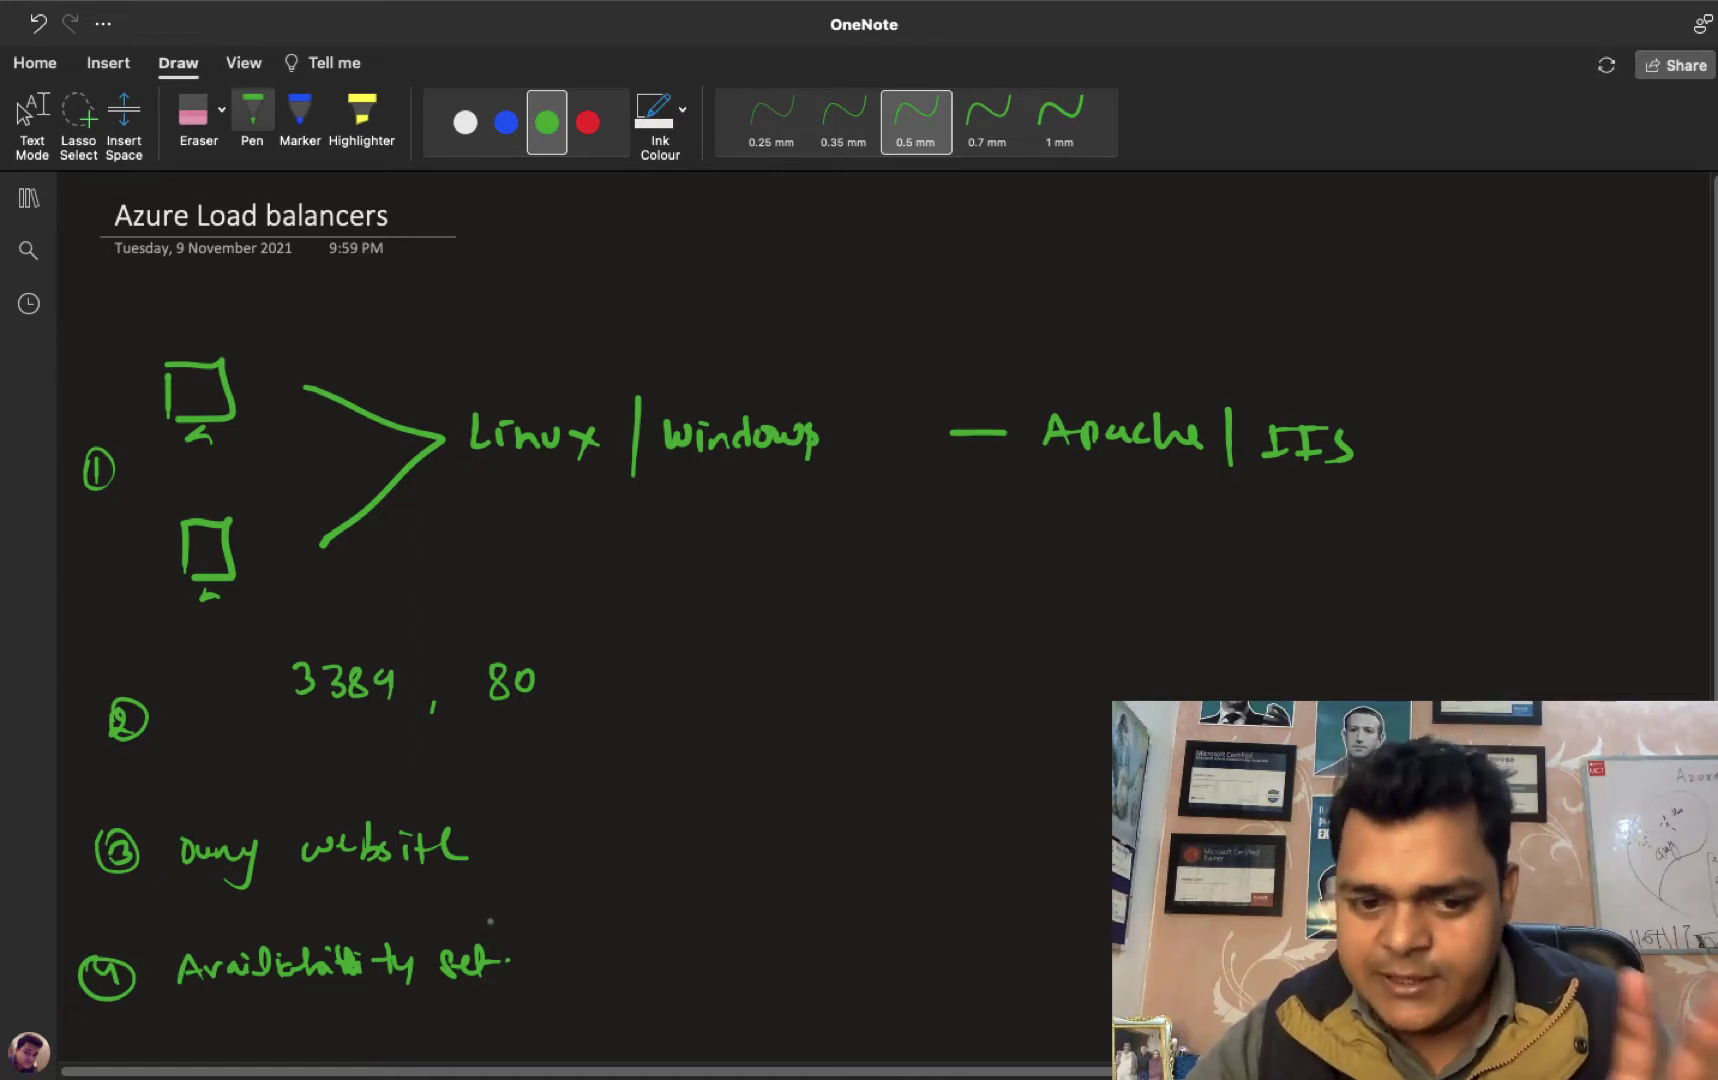
Write circled item 5 'L-B..' lower down, then return to the Azure All services page.
{"action": "scroll", "coordinate": [782, 889], "scroll_direction": "down", "scroll_amount": 2}
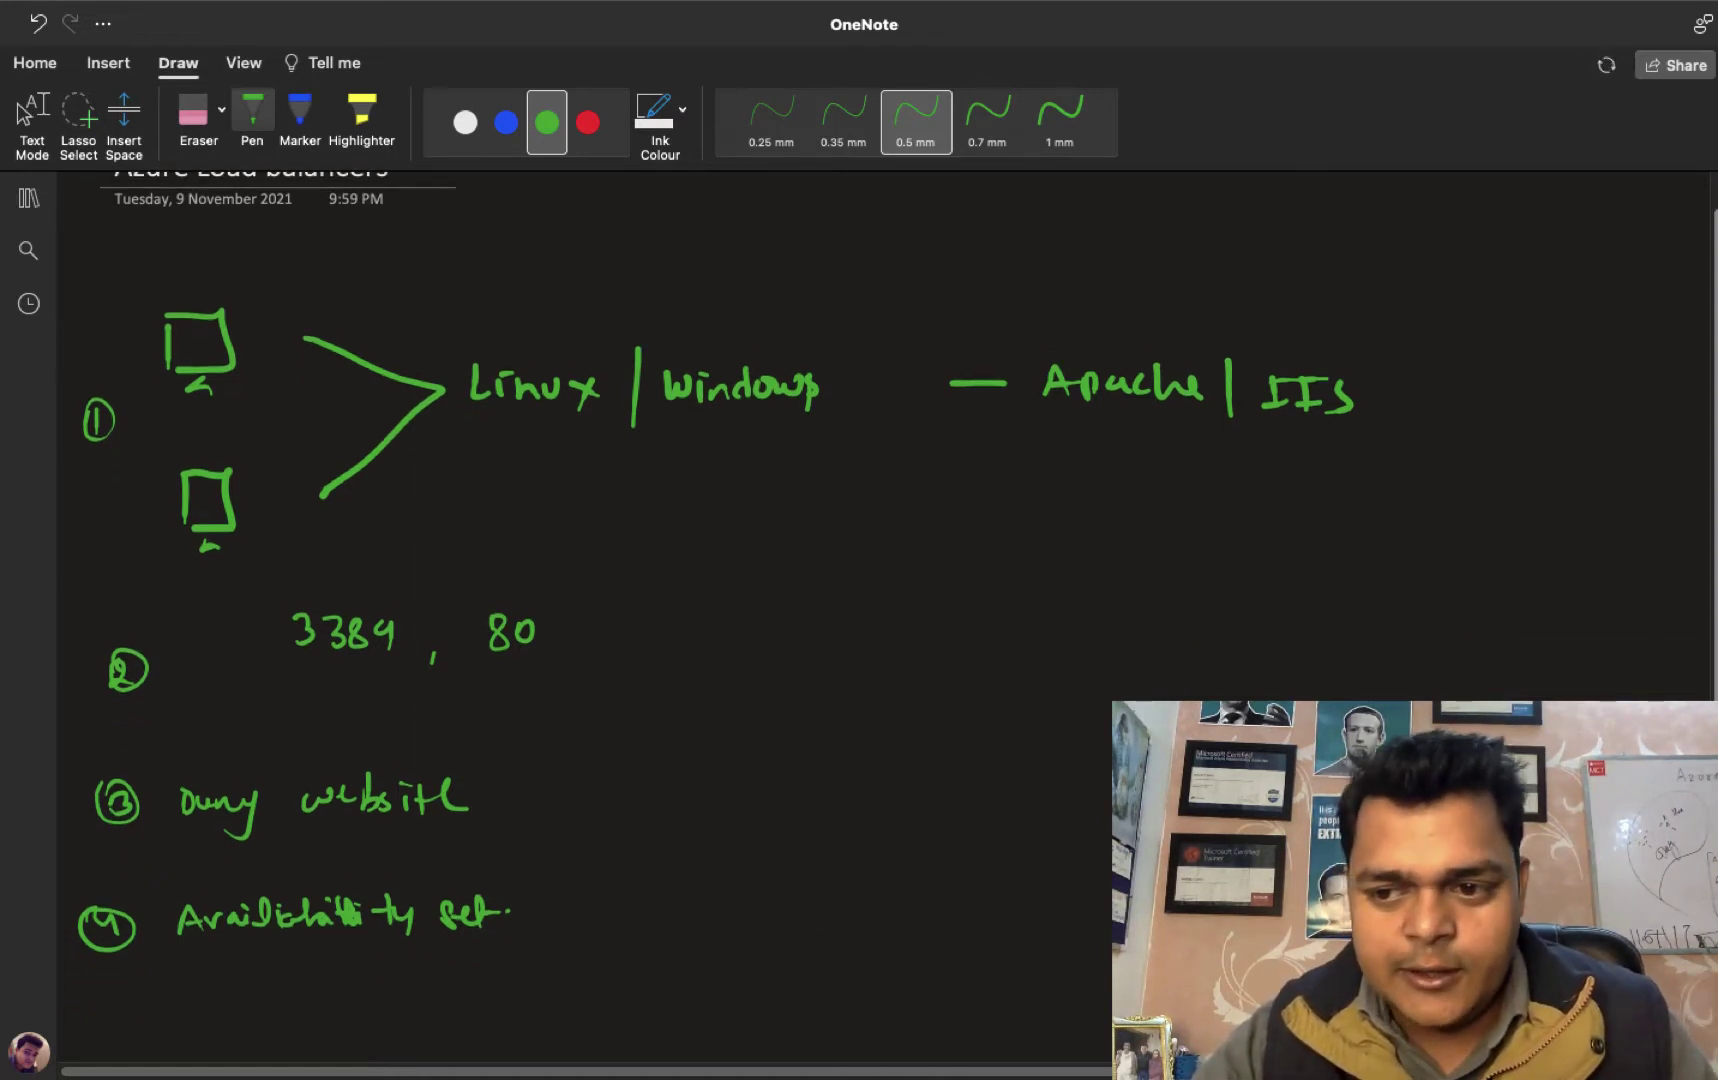
{"action": "left_click_drag", "start_coordinate": [80, 997], "coordinate": [77, 1025]}
{"action": "mouse_move", "coordinate": [80, 997]}
{"action": "left_mouse_down"}
{"action": "mouse_move", "coordinate": [138, 1035]}
{"action": "mouse_move", "coordinate": [163, 1030]}
{"action": "left_mouse_up"}
{"action": "left_click_drag", "start_coordinate": [151, 1023], "coordinate": [194, 1030]}
{"action": "left_click_drag", "start_coordinate": [191, 992], "coordinate": [202, 1030]}
{"action": "left_click", "coordinate": [226, 1016]}
{"action": "left_click", "coordinate": [237, 1016]}
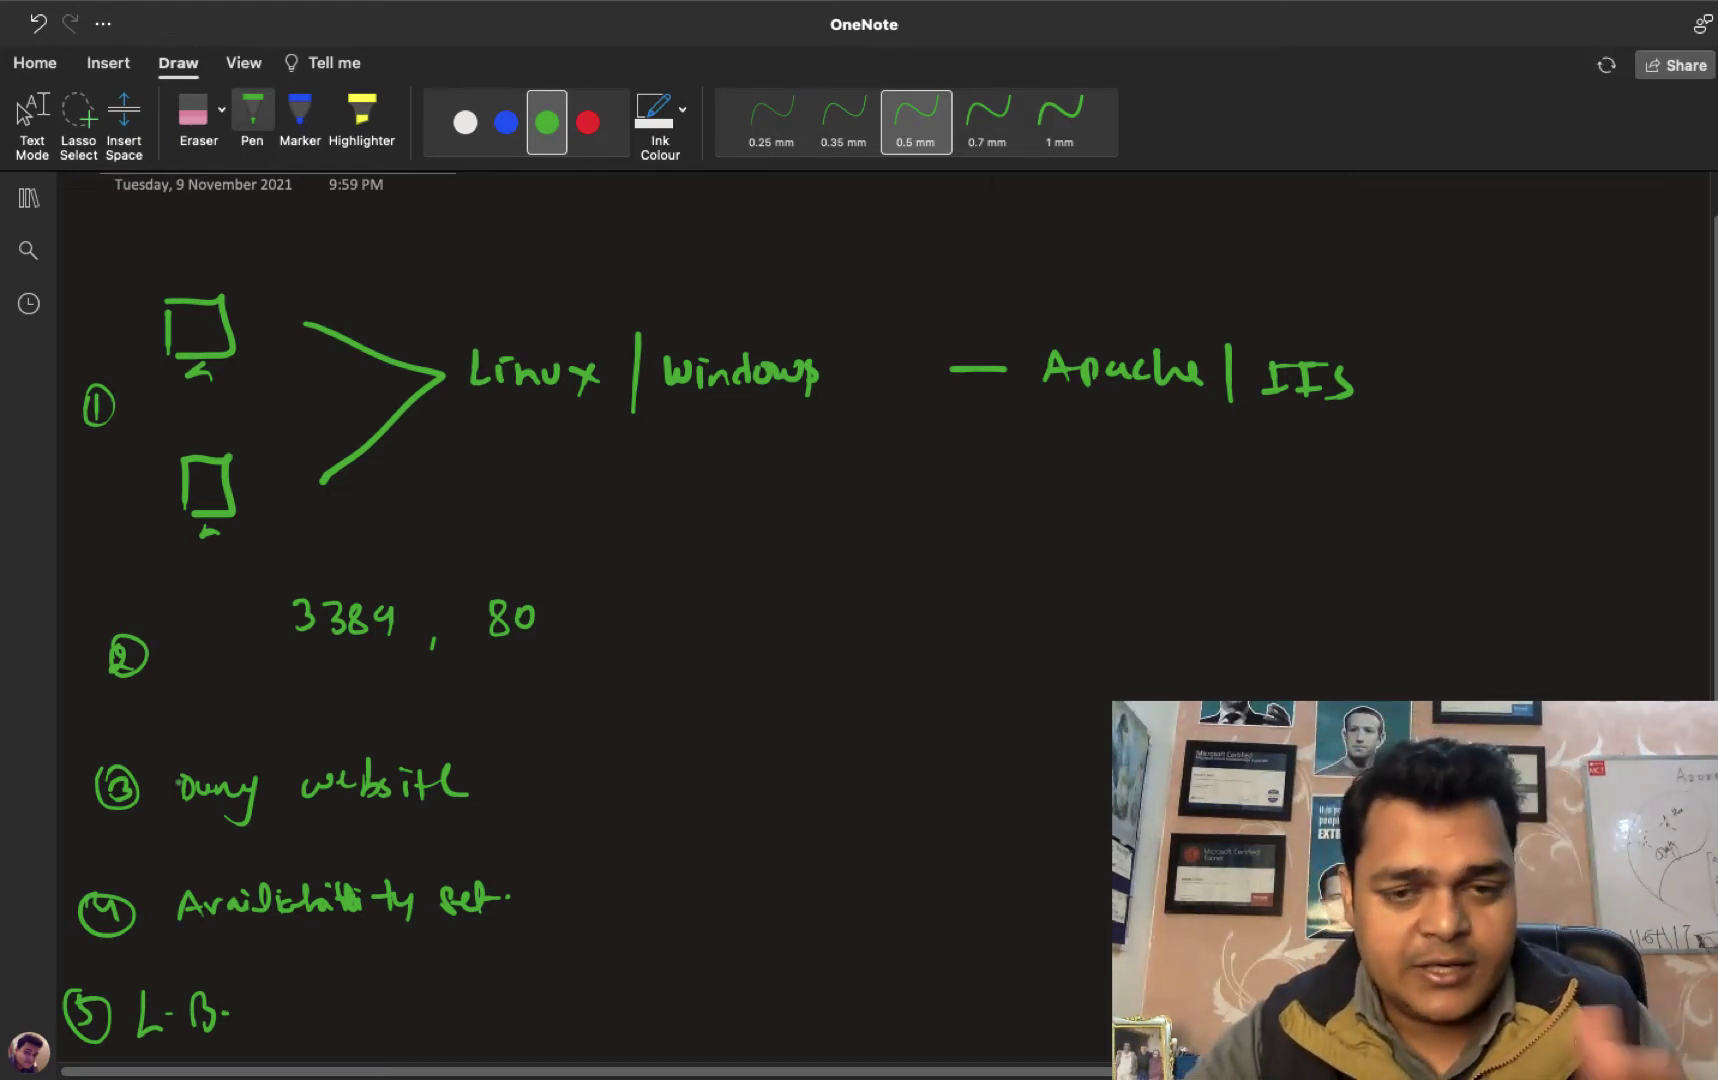
{"action": "key", "text": "ctrl+Left"}
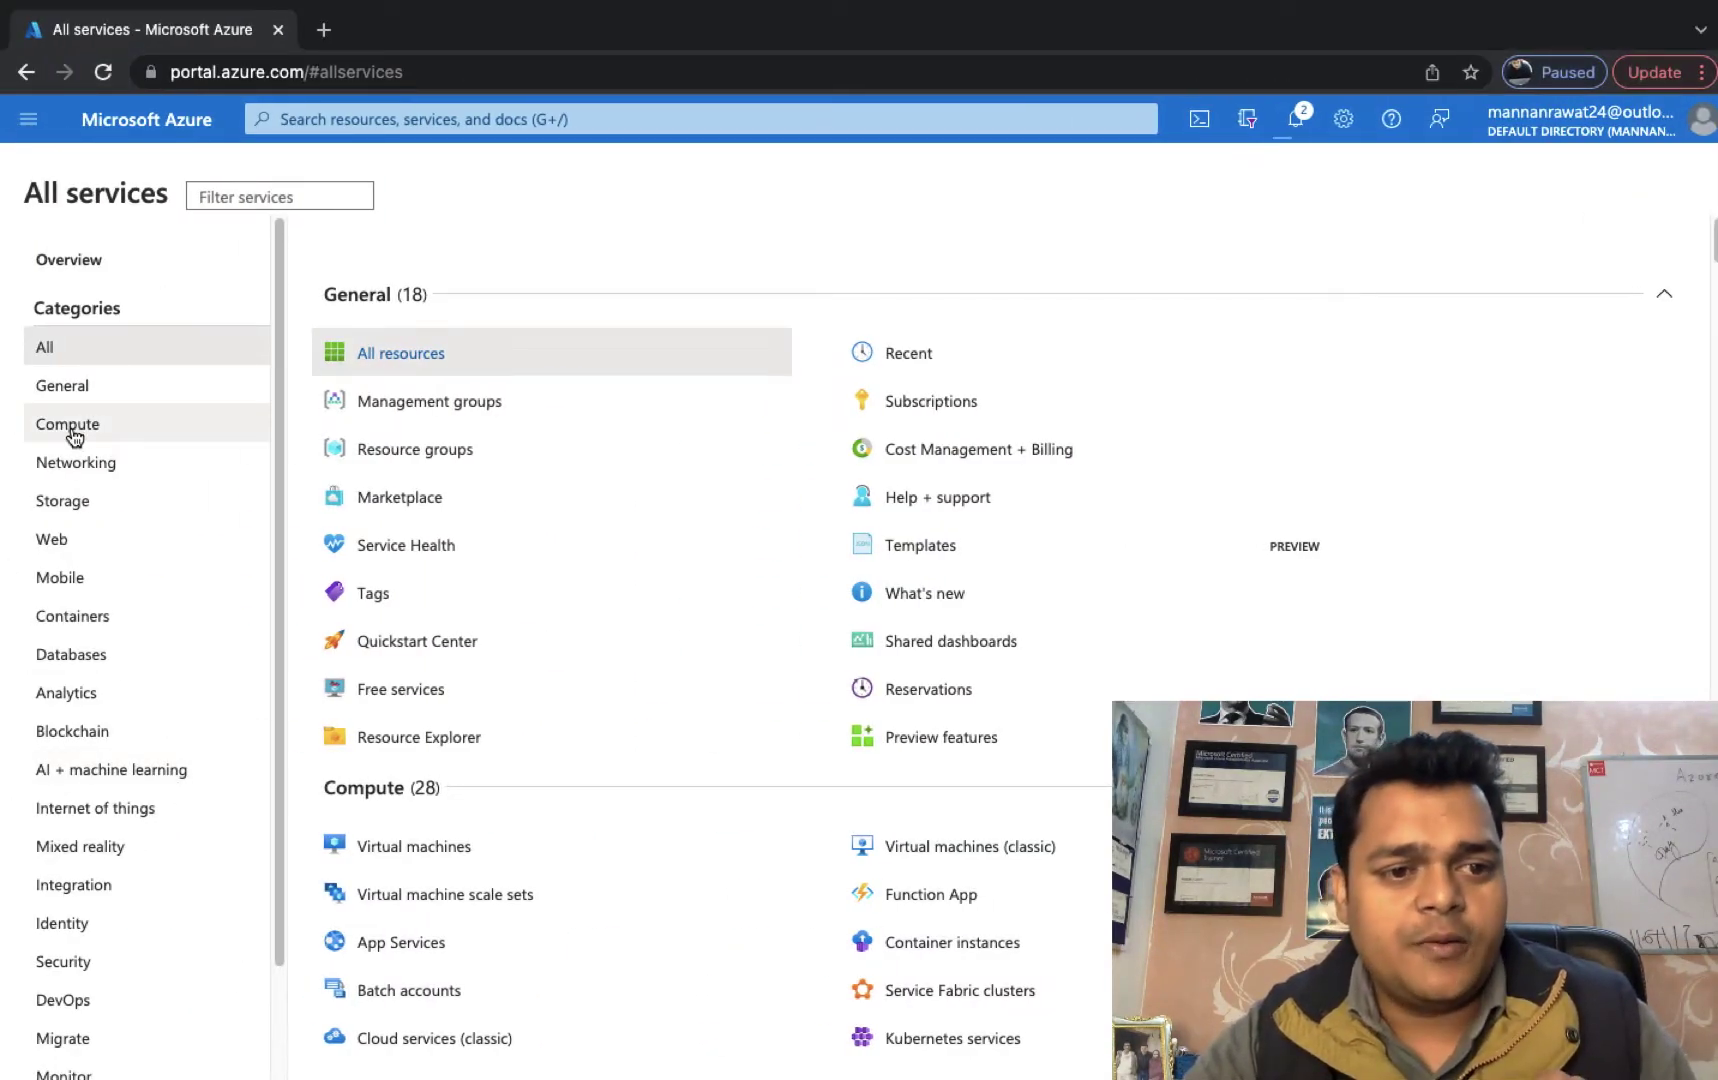
From the Compute category, open Virtual machines and choose Create > Virtual machine.
{"action": "left_click", "coordinate": [100, 425]}
{"action": "left_click", "coordinate": [414, 355]}
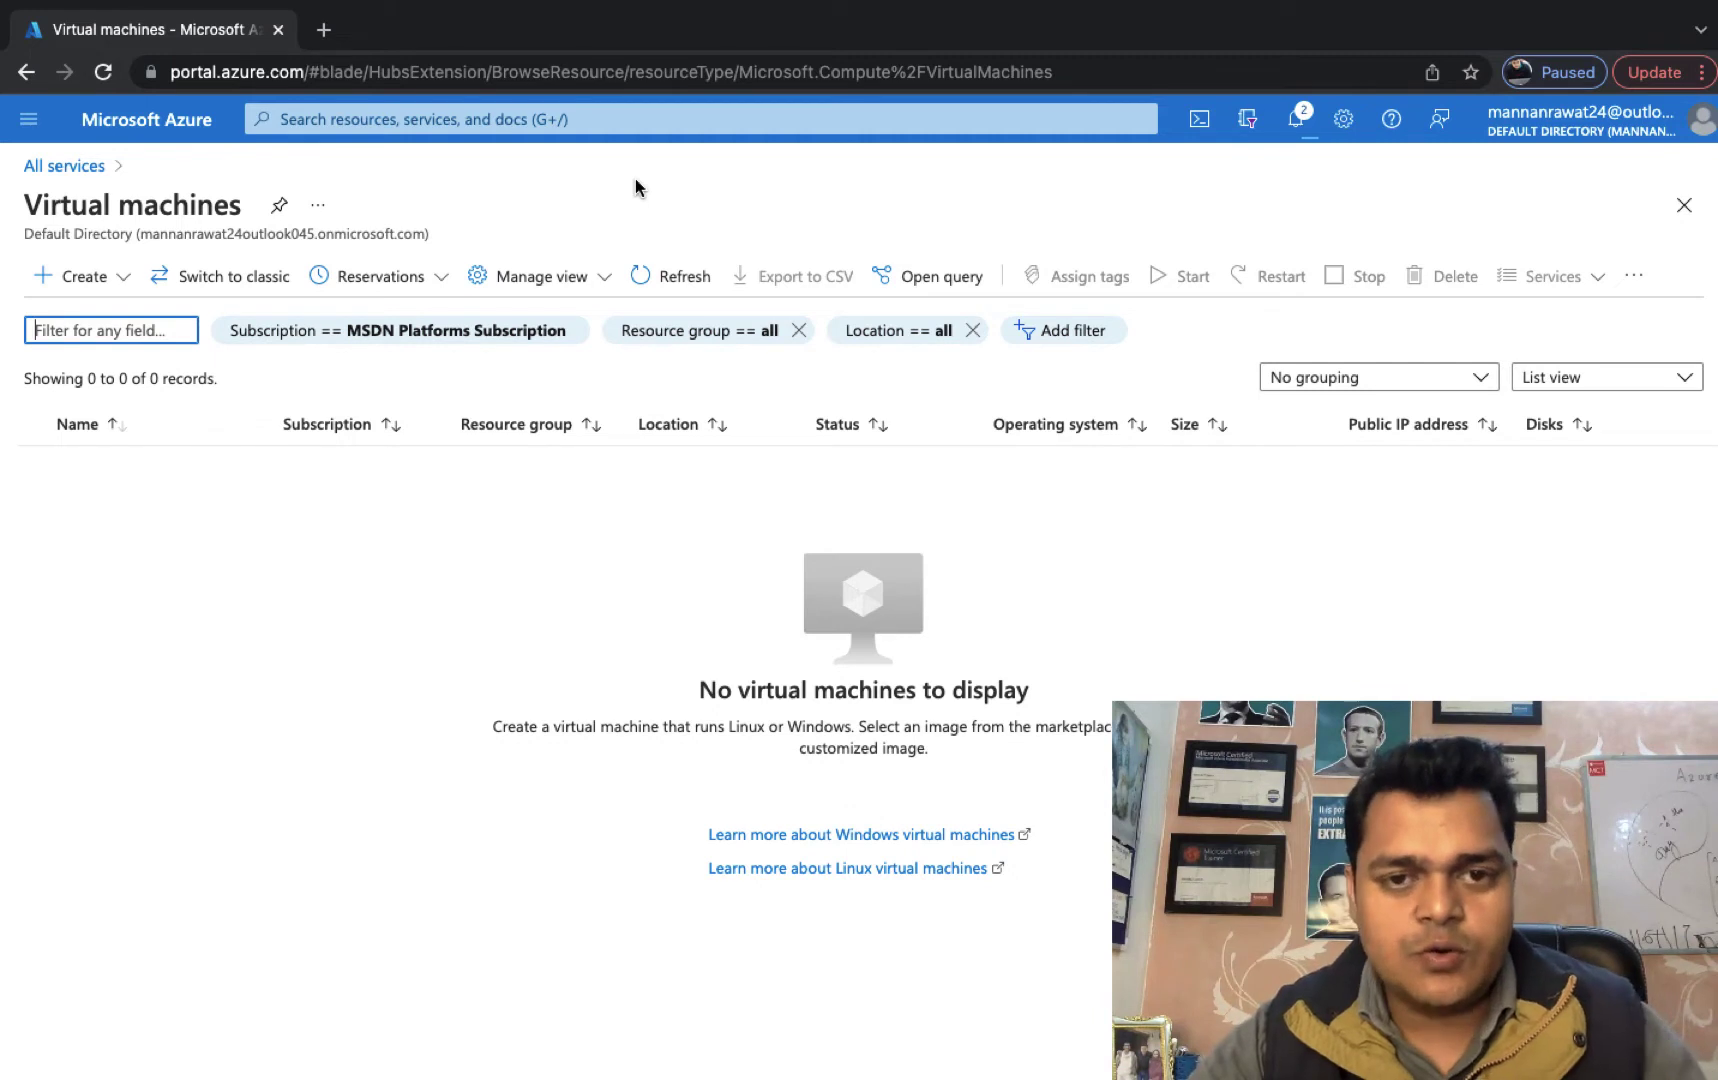
{"action": "left_click", "coordinate": [84, 276]}
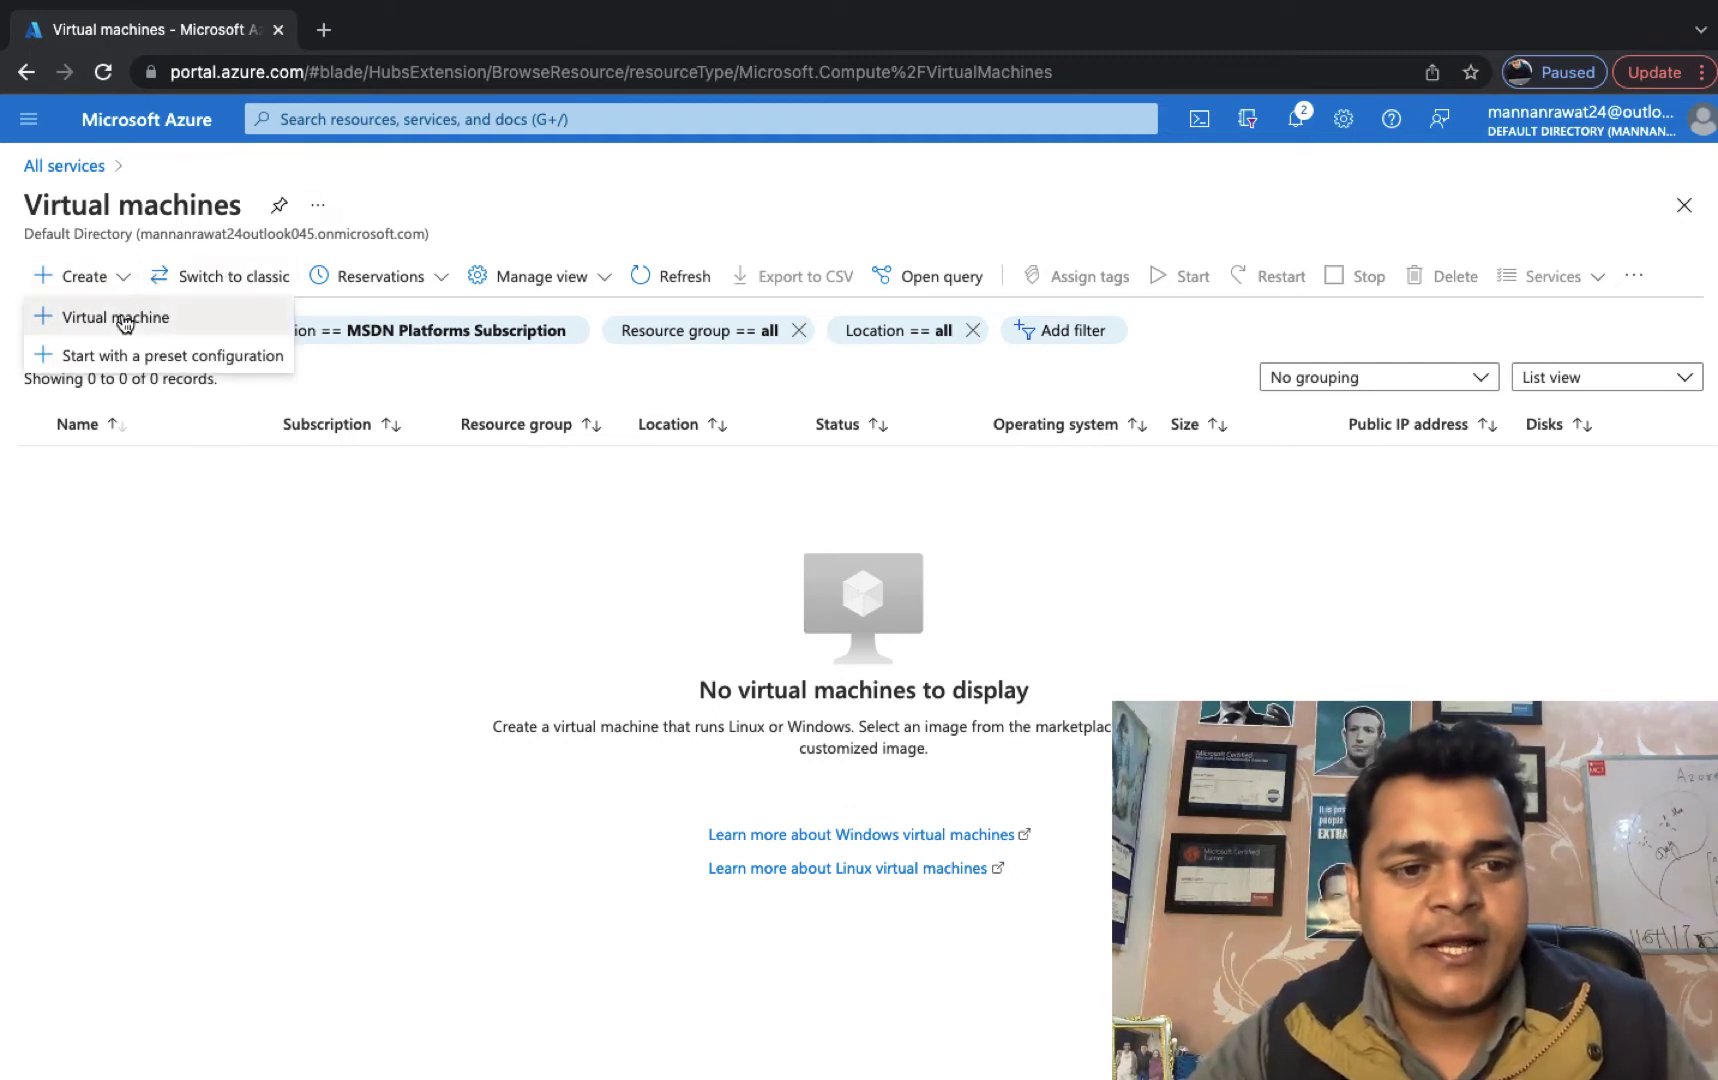
{"action": "left_click", "coordinate": [124, 318]}
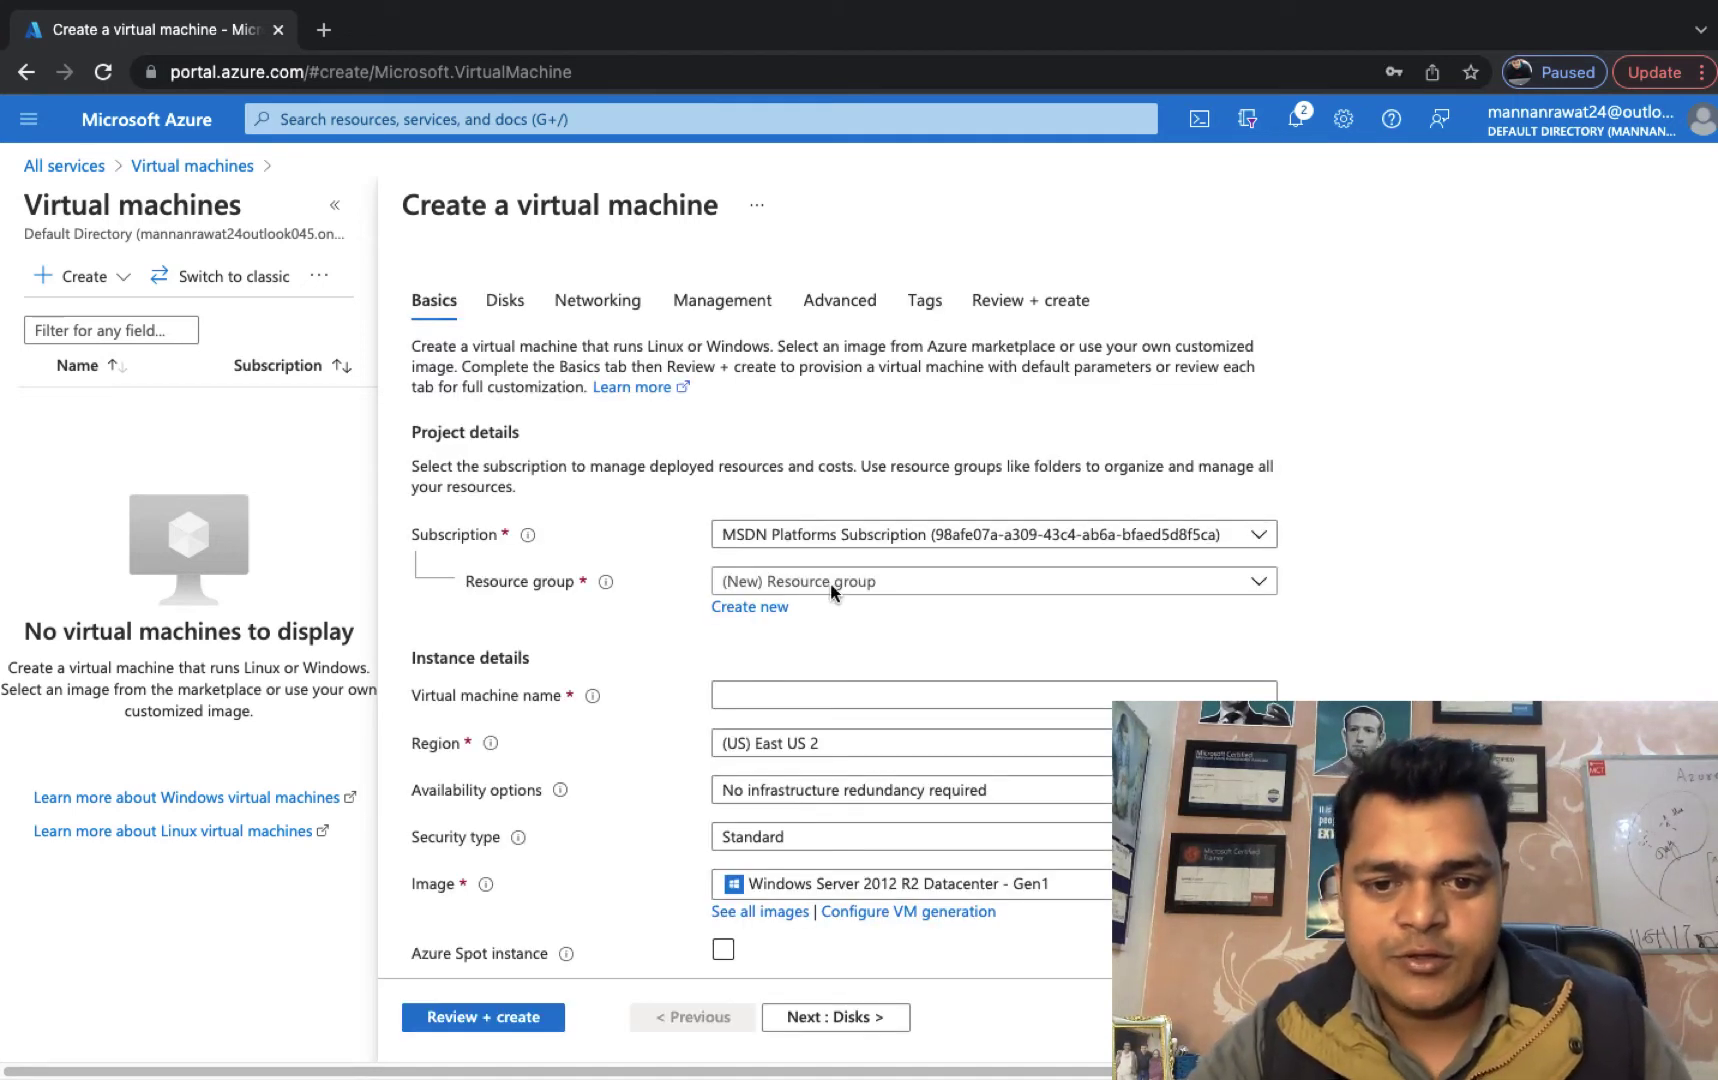
Choose resource group Azure-class-1, name the VM web-1, and set region (US) Central US.
{"action": "left_click", "coordinate": [840, 581]}
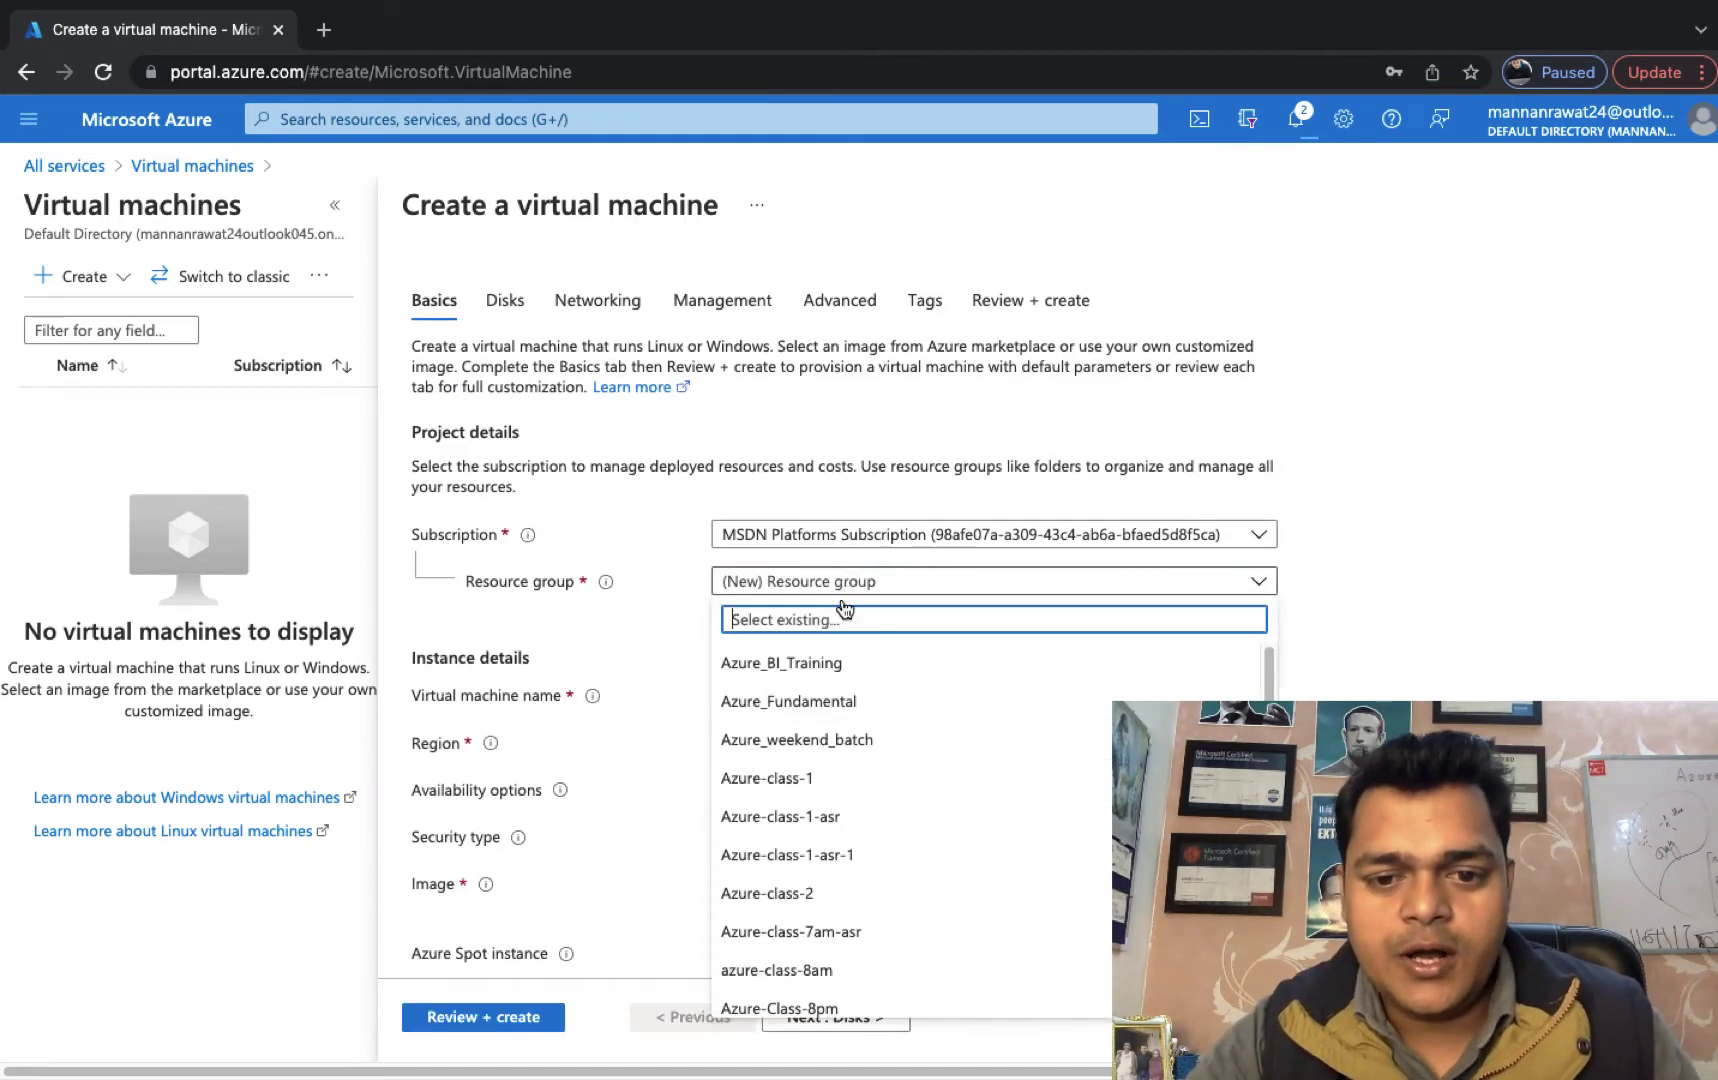
{"action": "left_click", "coordinate": [780, 777]}
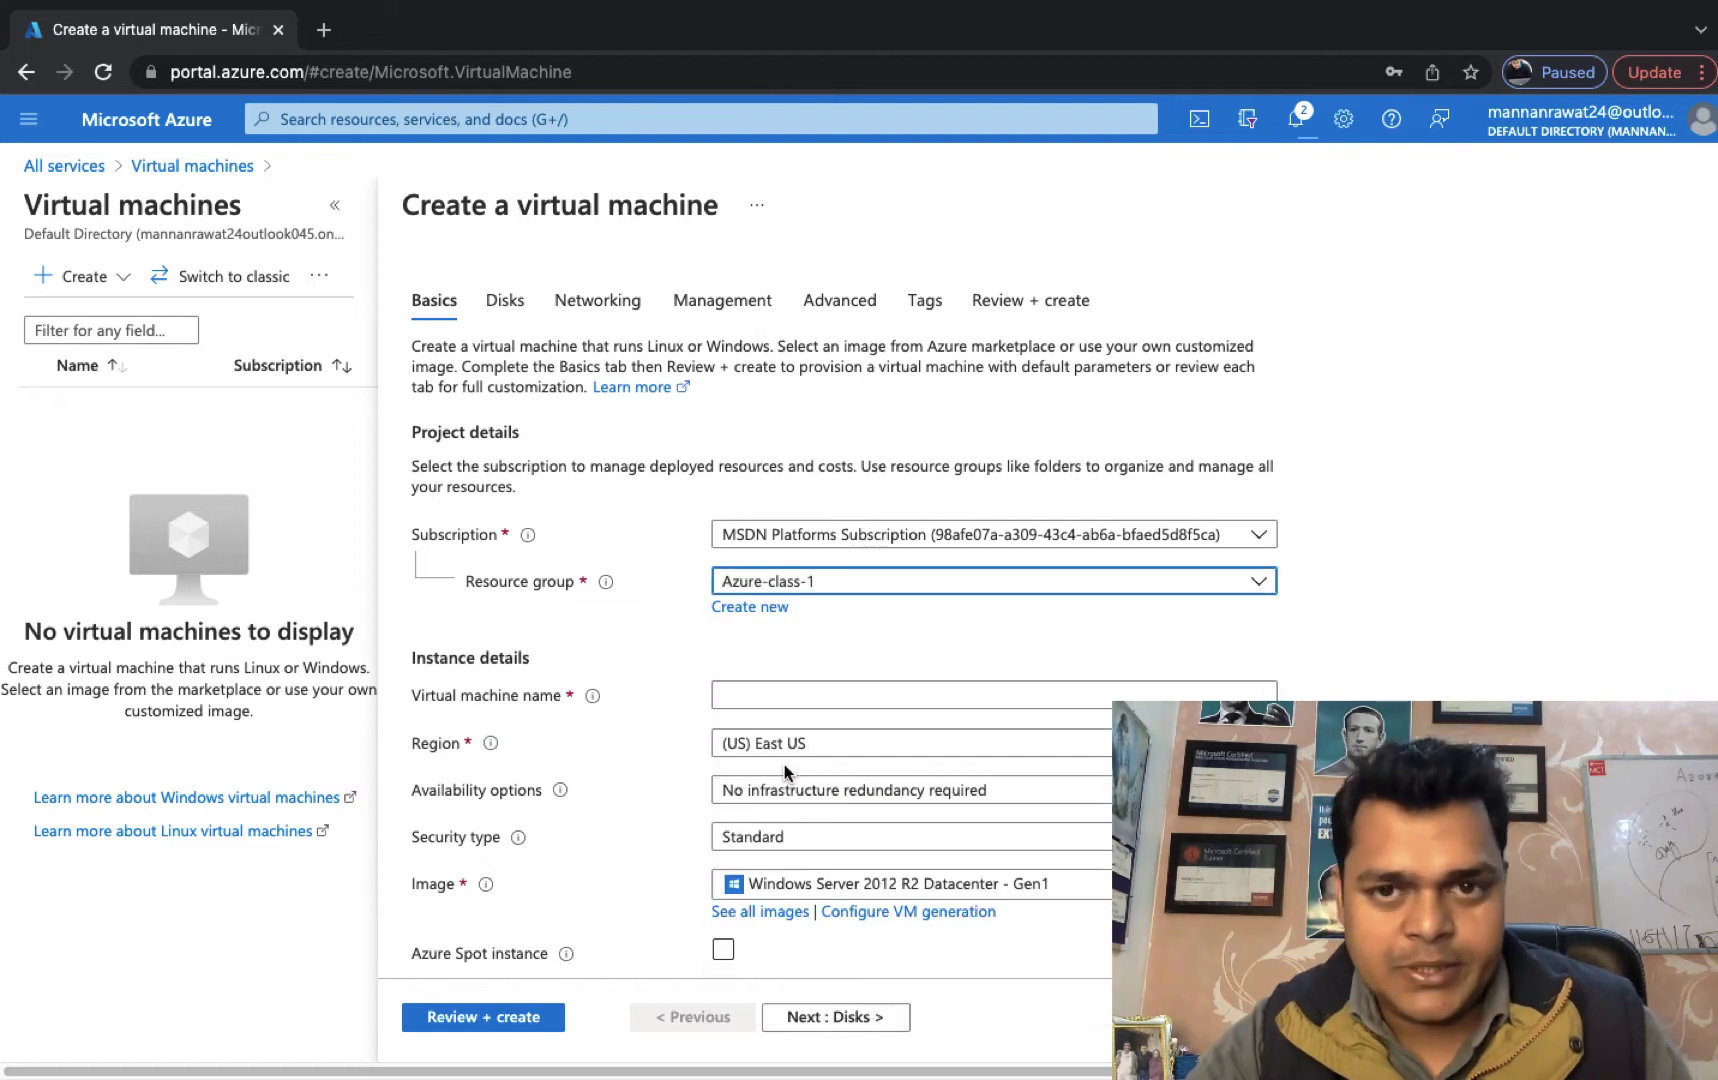
{"action": "left_click", "coordinate": [746, 697]}
{"action": "type", "text": "we"}
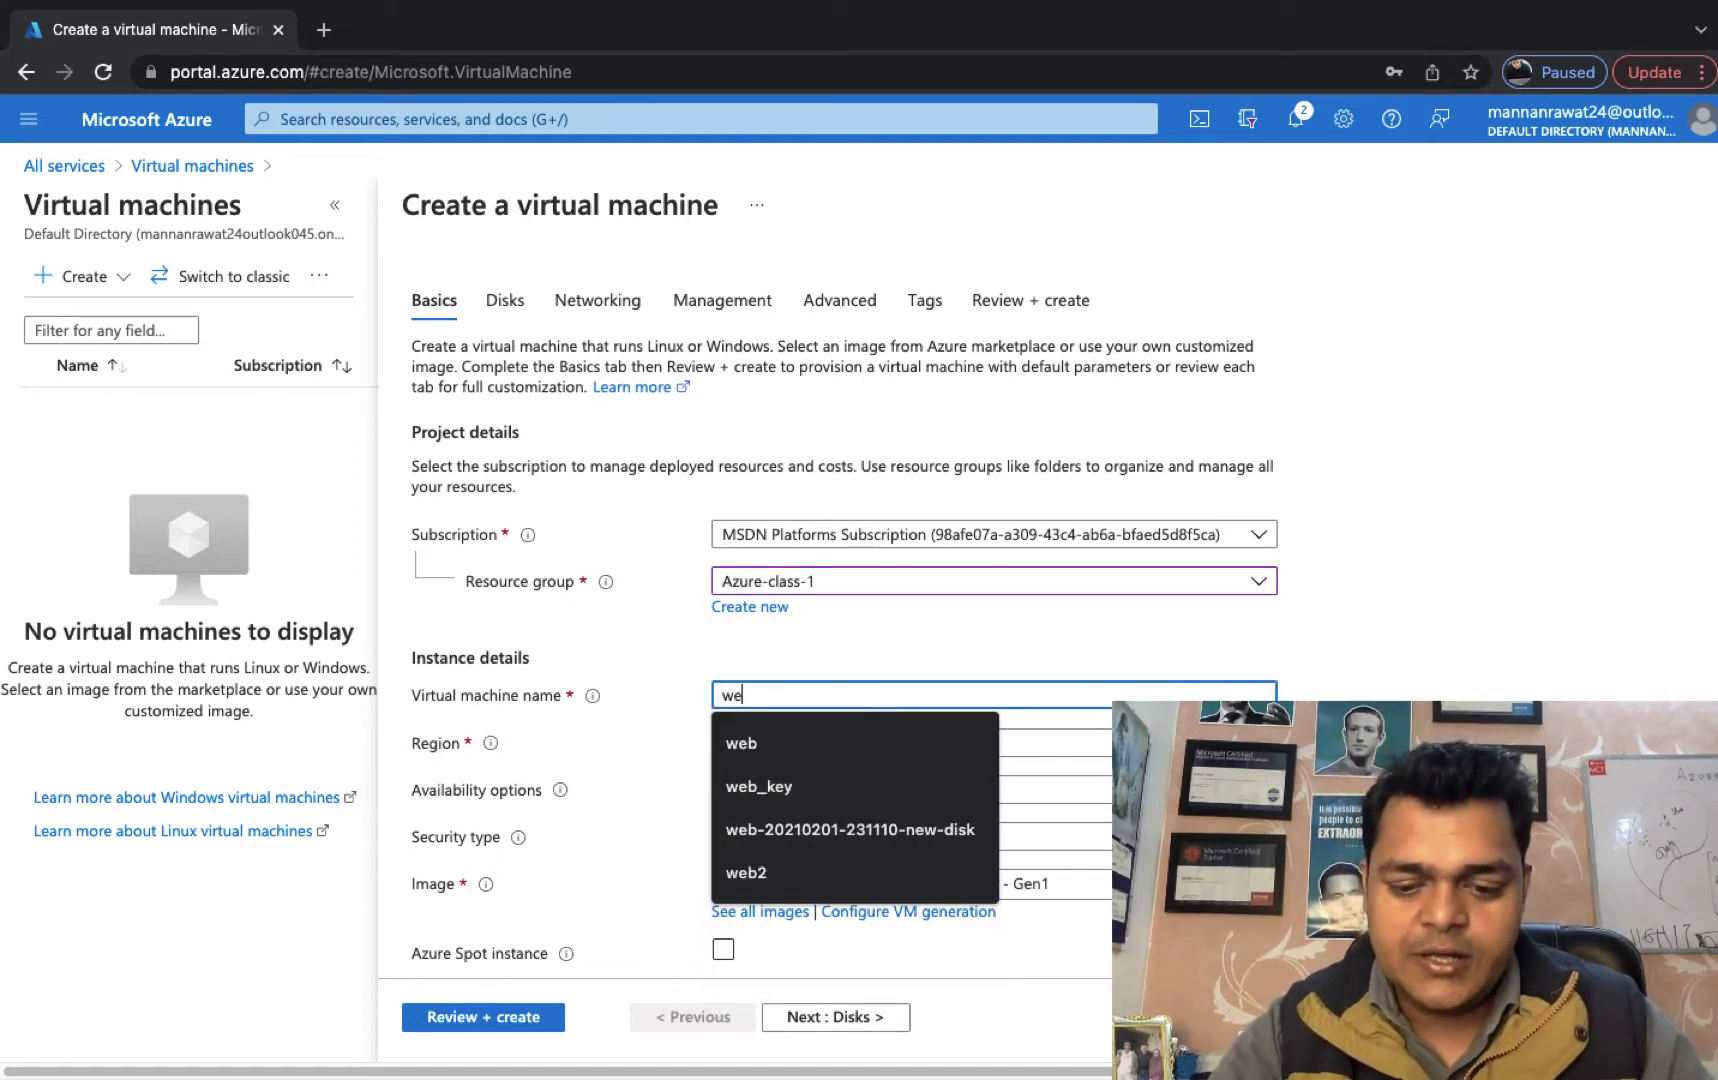
{"action": "type", "text": "b-1"}
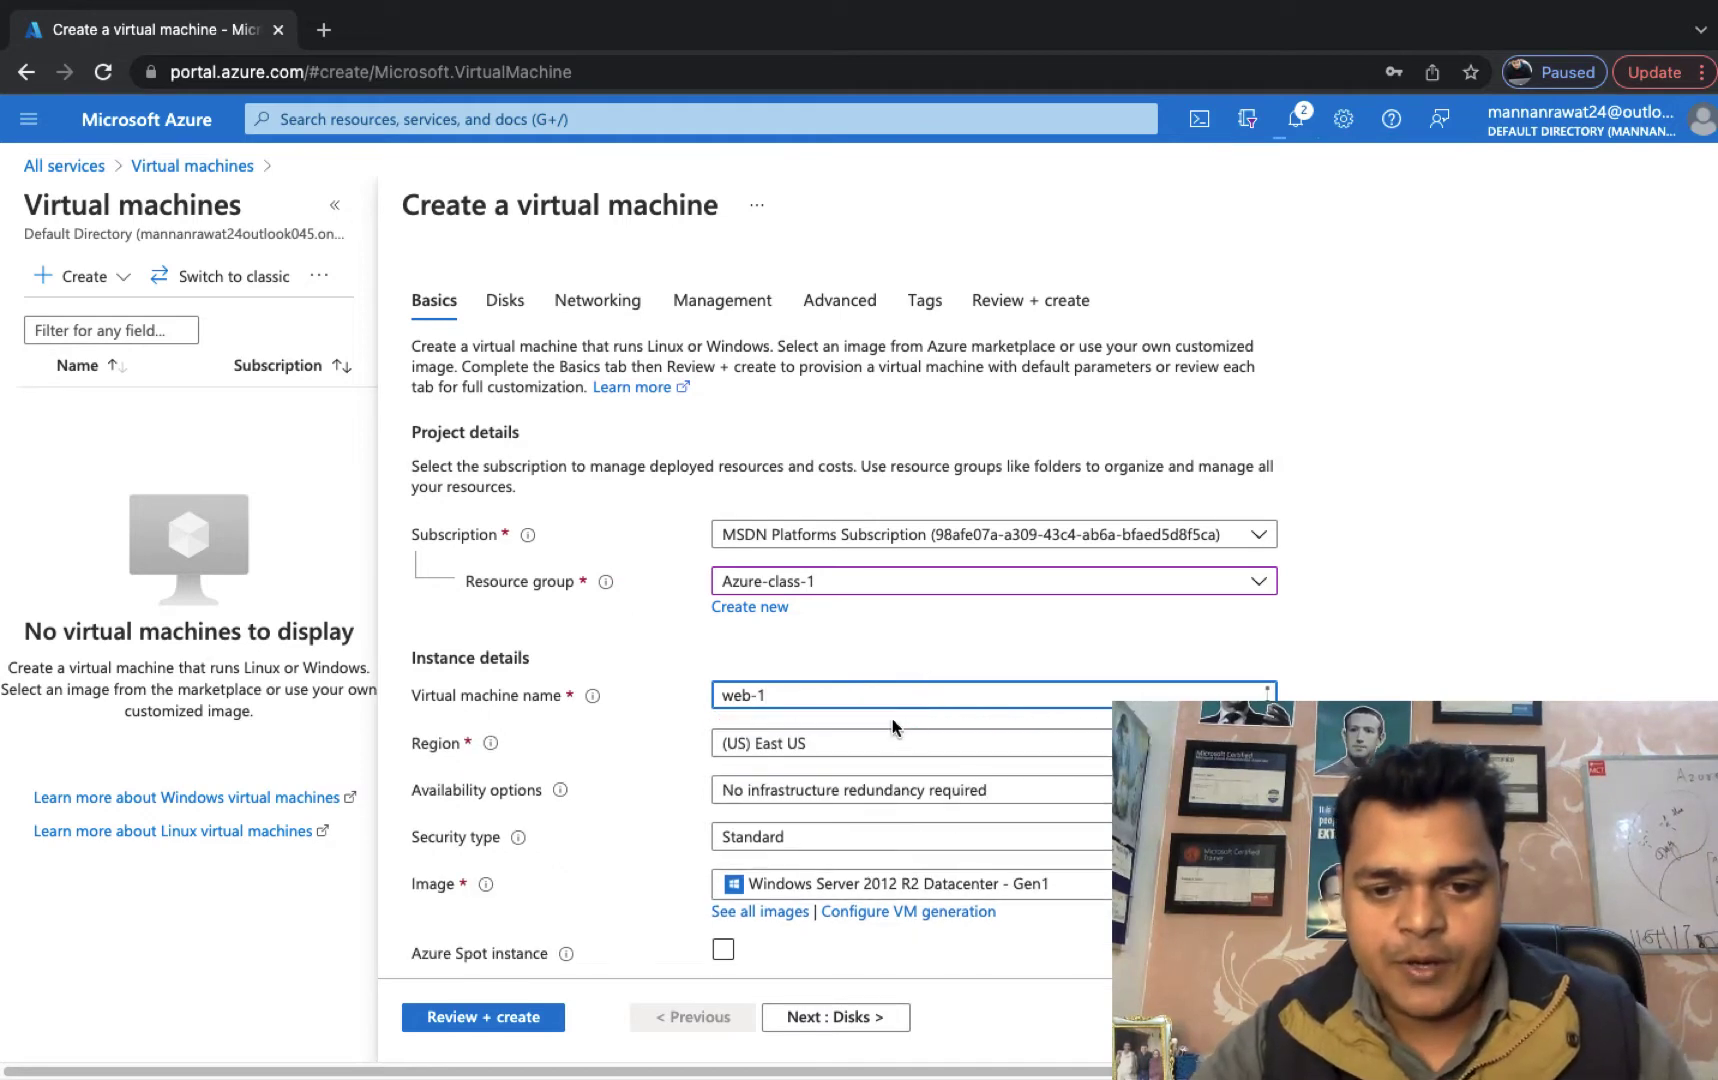
{"action": "left_click", "coordinate": [800, 750]}
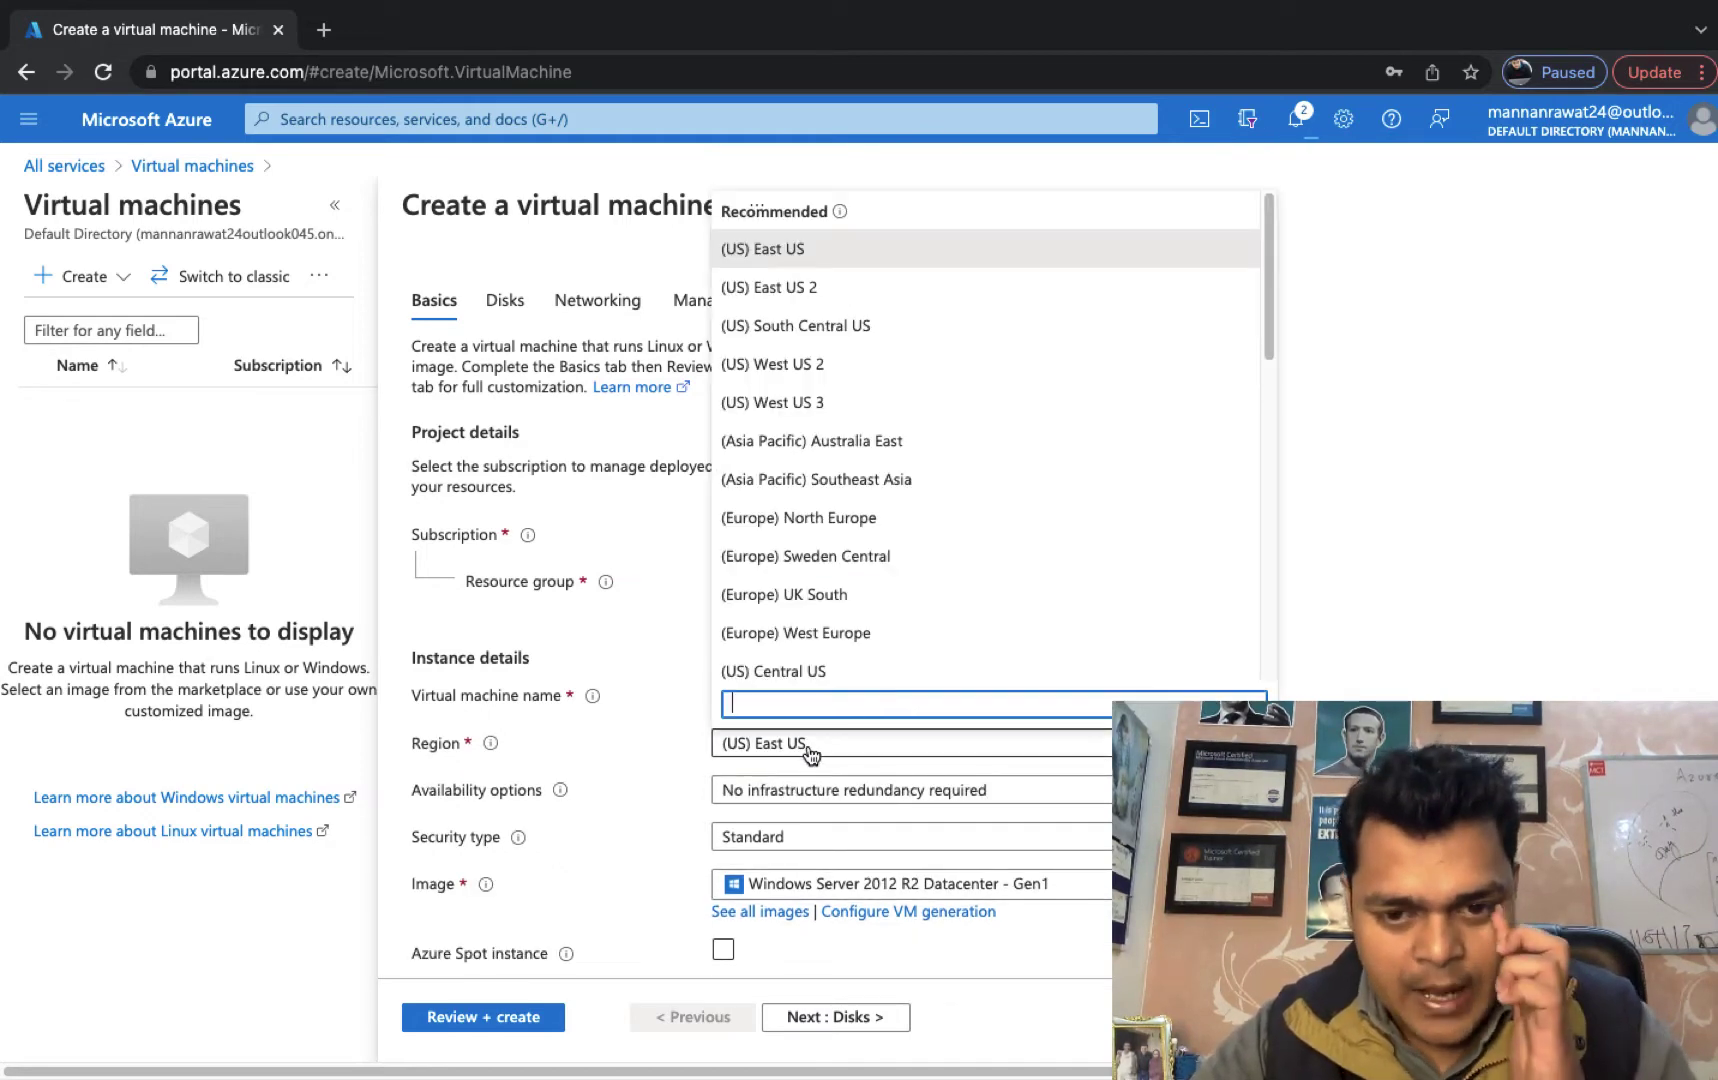
{"action": "left_click", "coordinate": [808, 671]}
Set Availability options to Availability set and begin creating a new set.
{"action": "scroll", "coordinate": [830, 825], "scroll_direction": "down", "scroll_amount": 2}
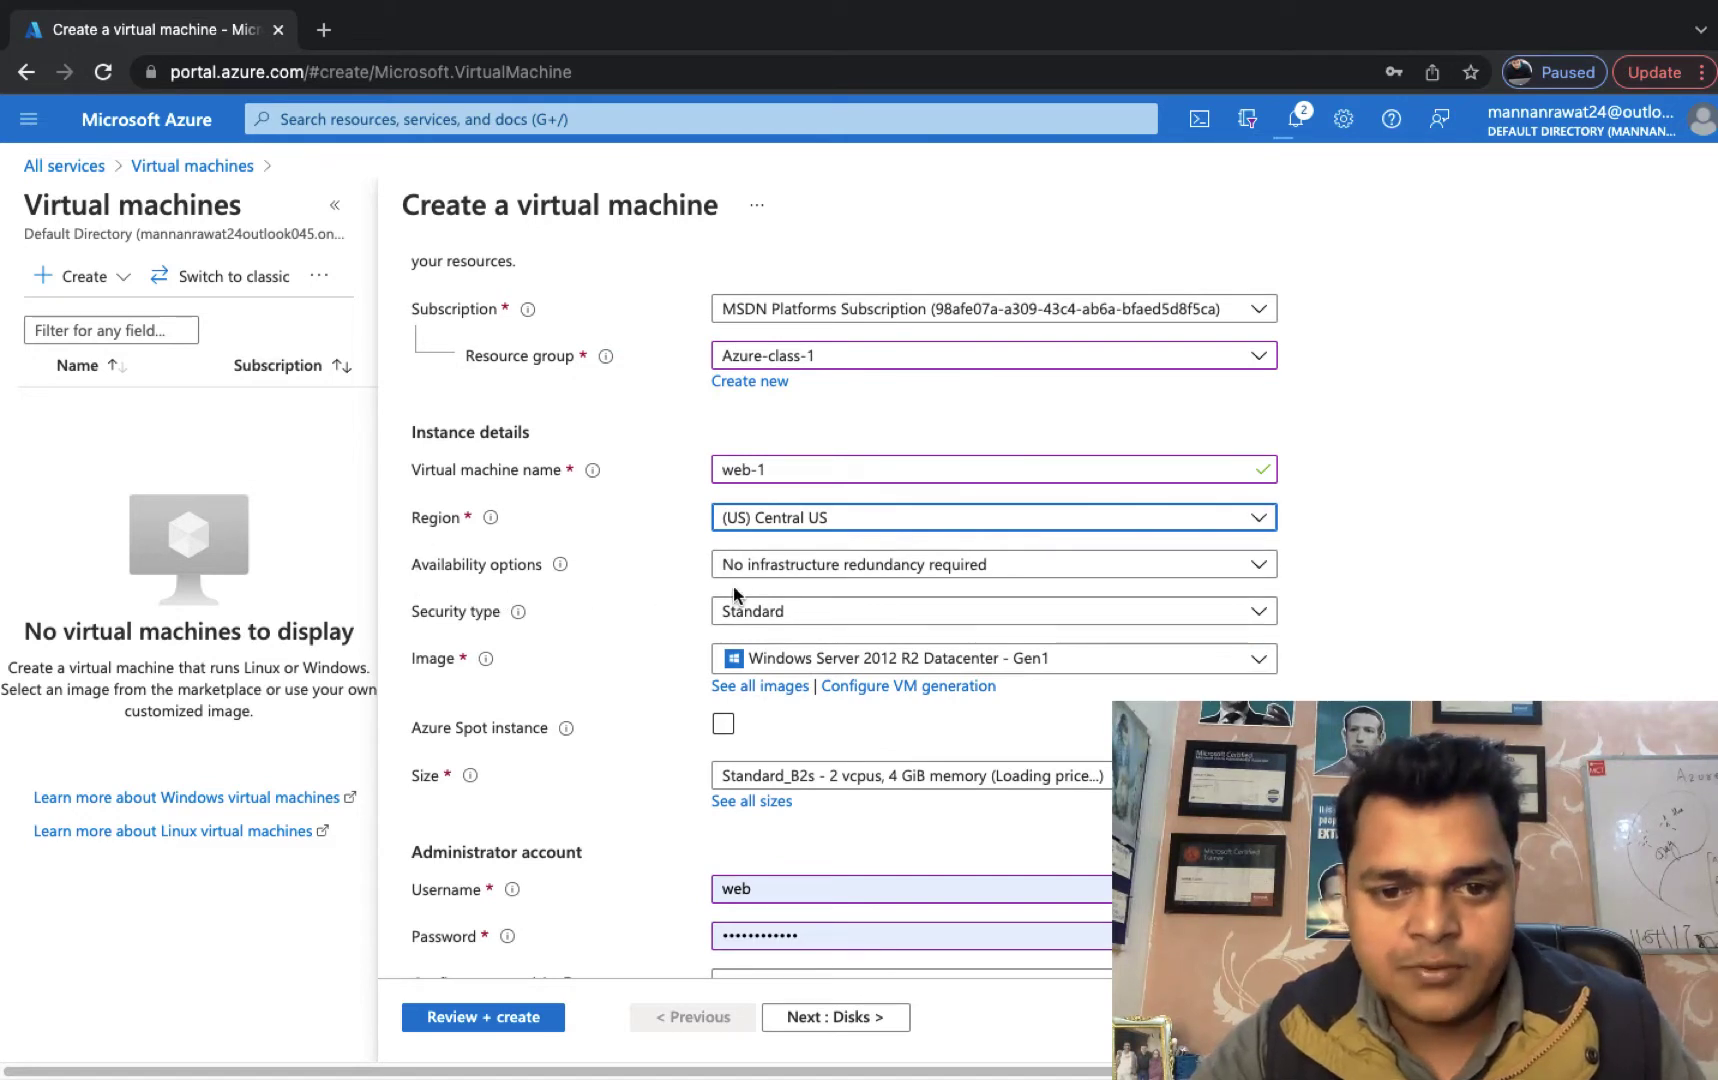
{"action": "left_click", "coordinate": [797, 566]}
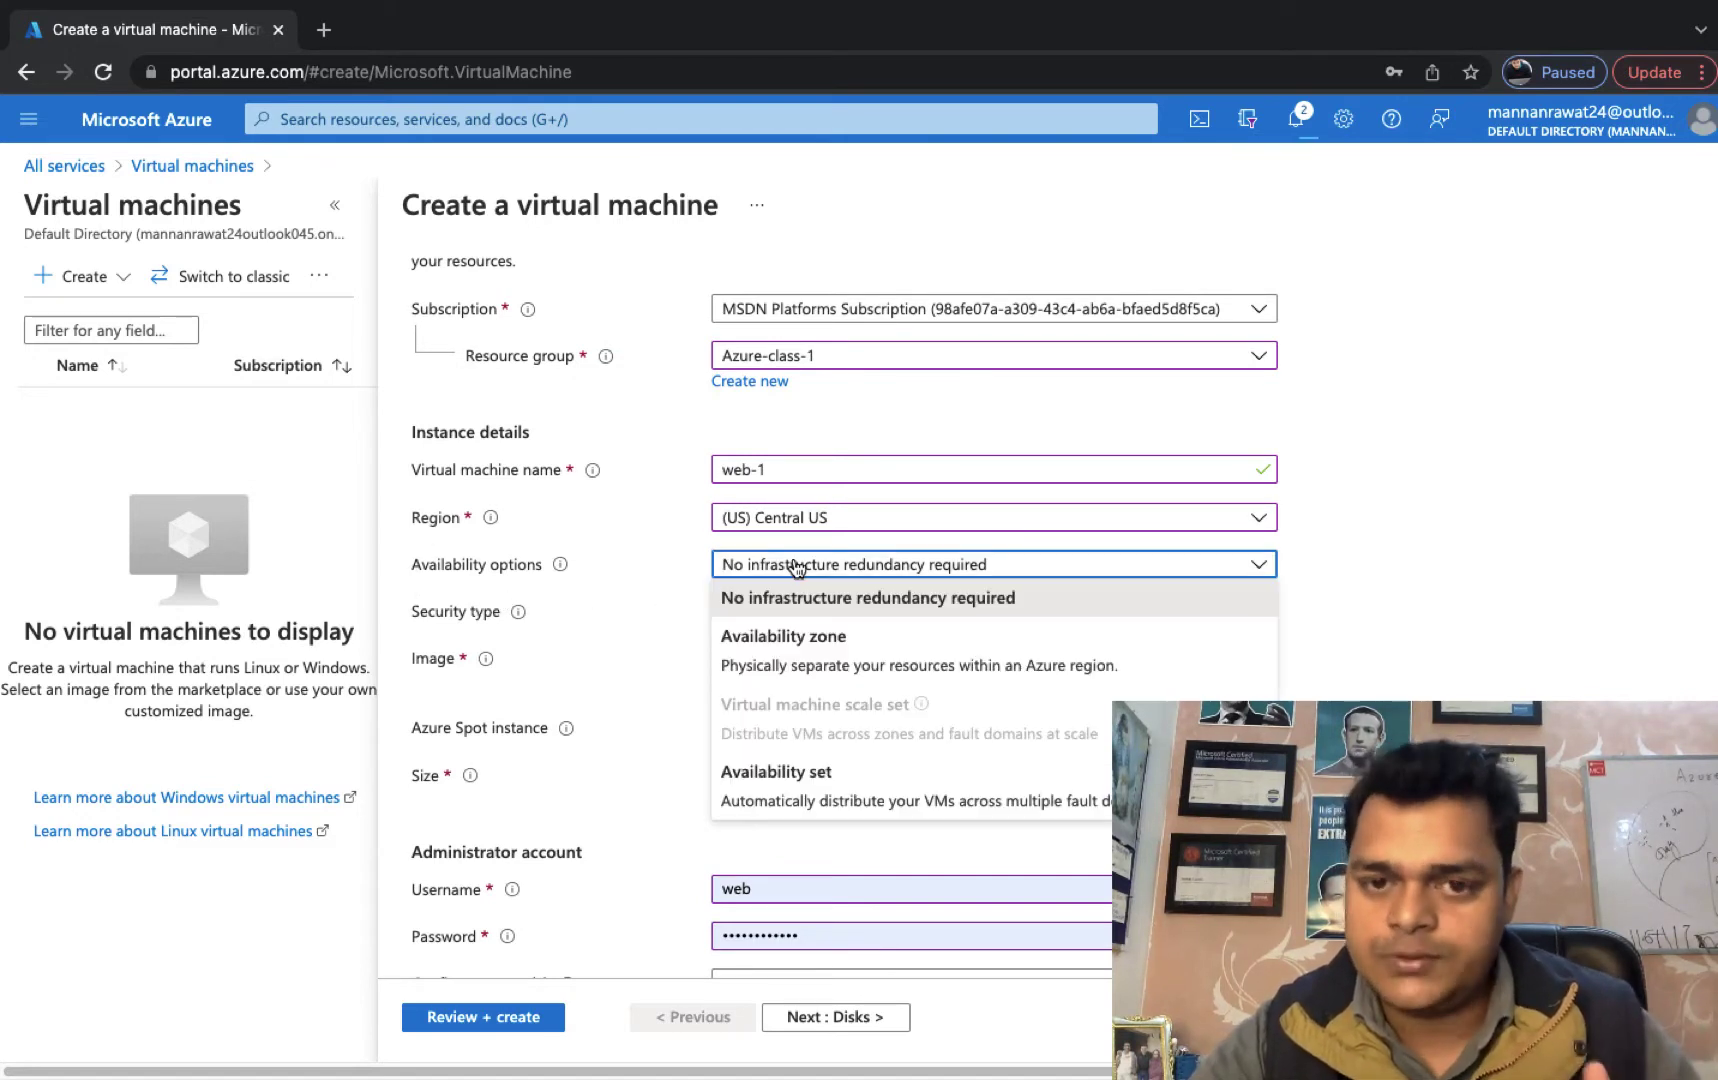
{"action": "left_click", "coordinate": [775, 795]}
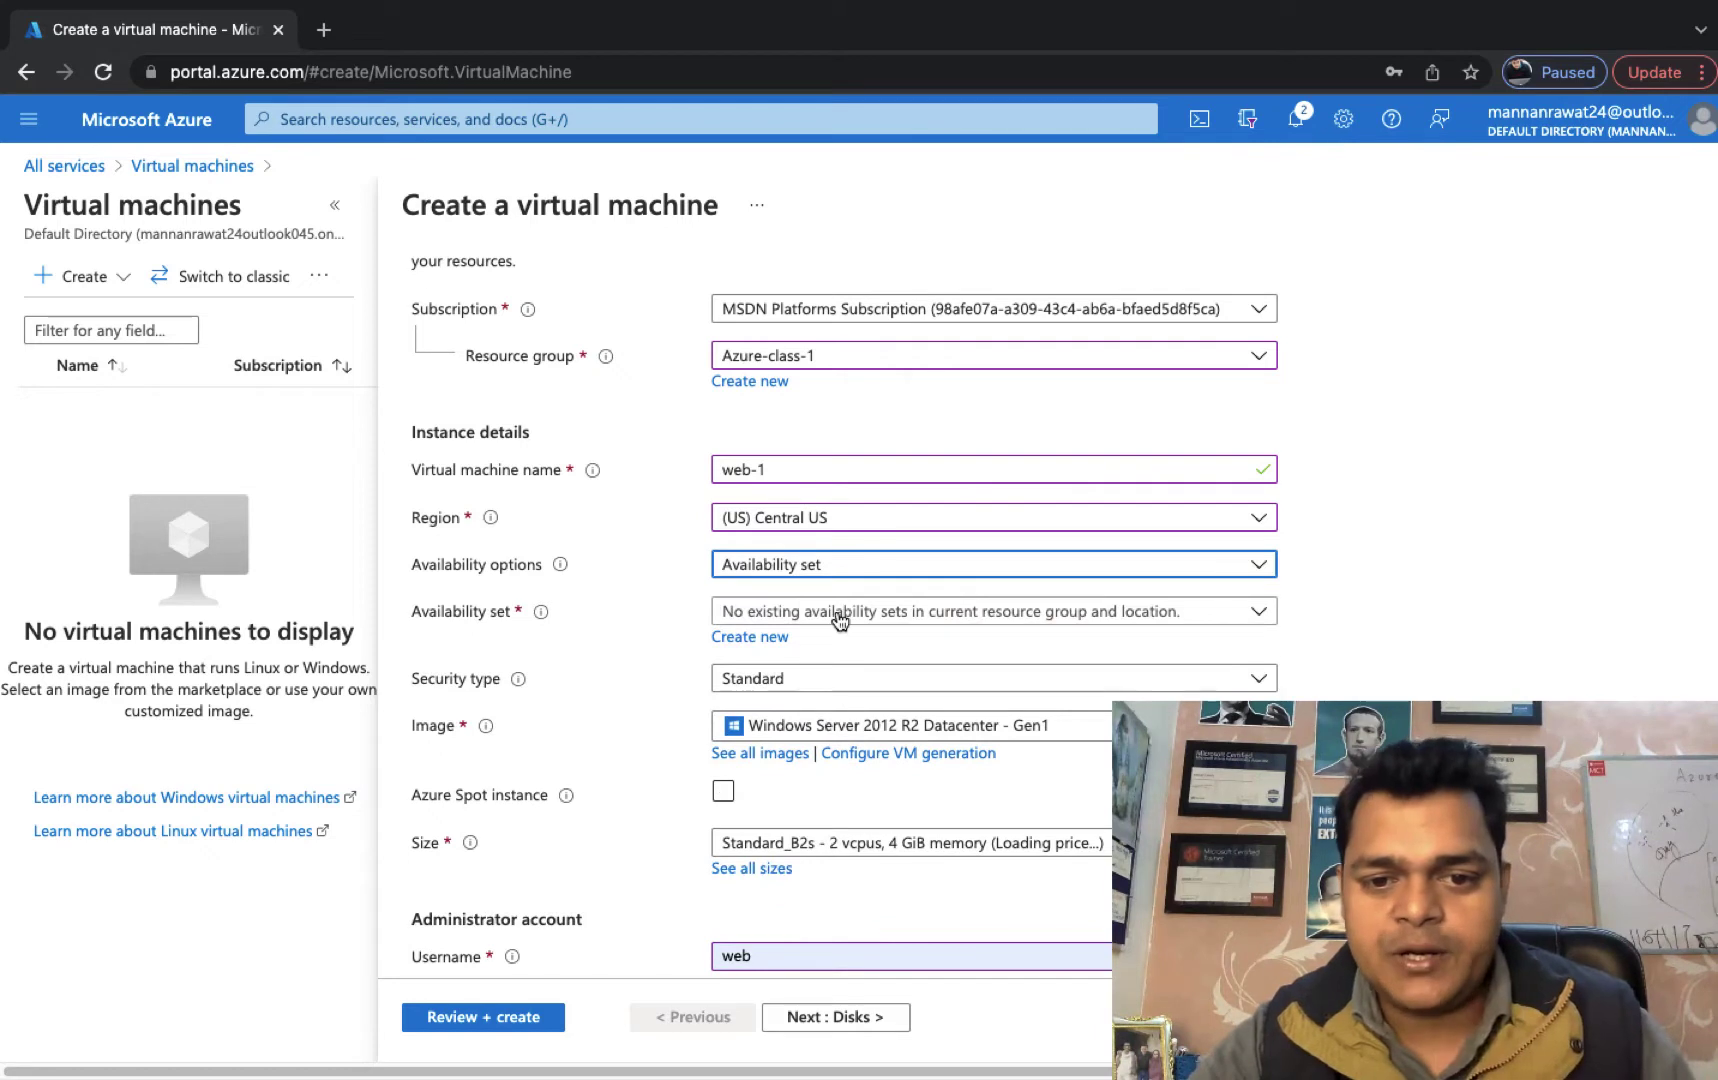
{"action": "left_click", "coordinate": [755, 641]}
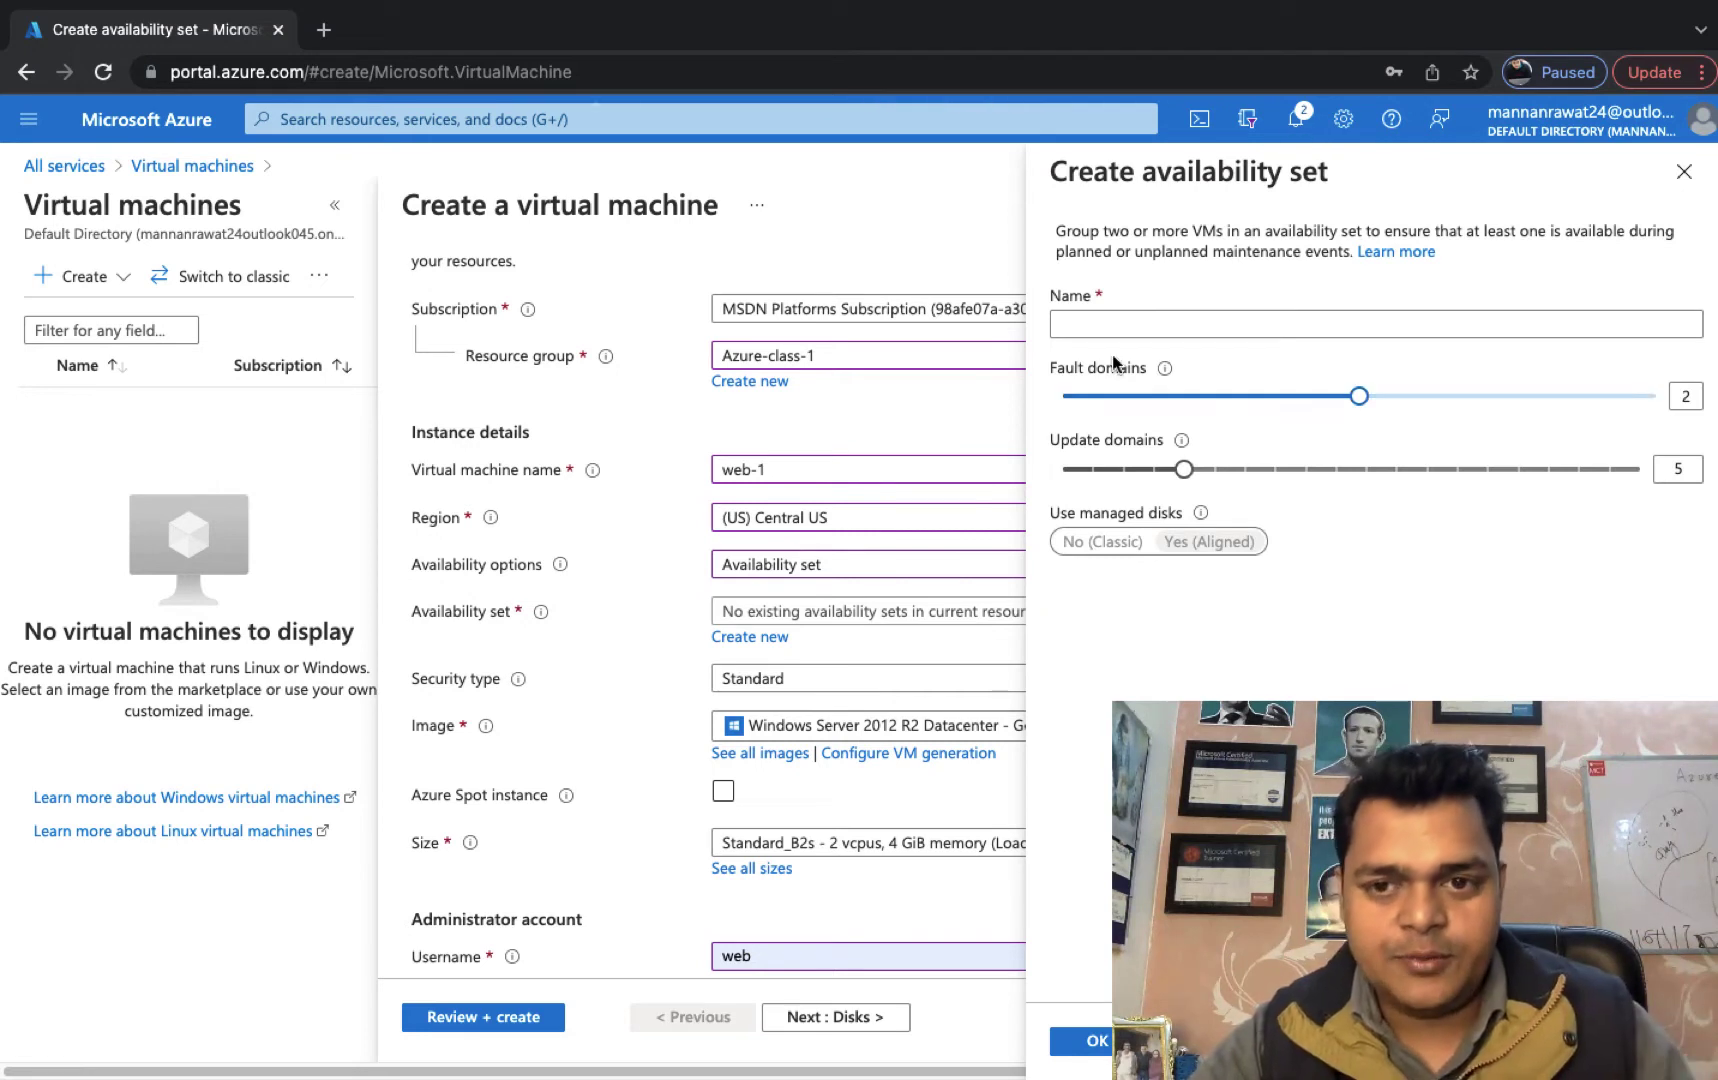
Name the new availability set training-set and confirm it with OK.
{"action": "left_click", "coordinate": [1097, 325]}
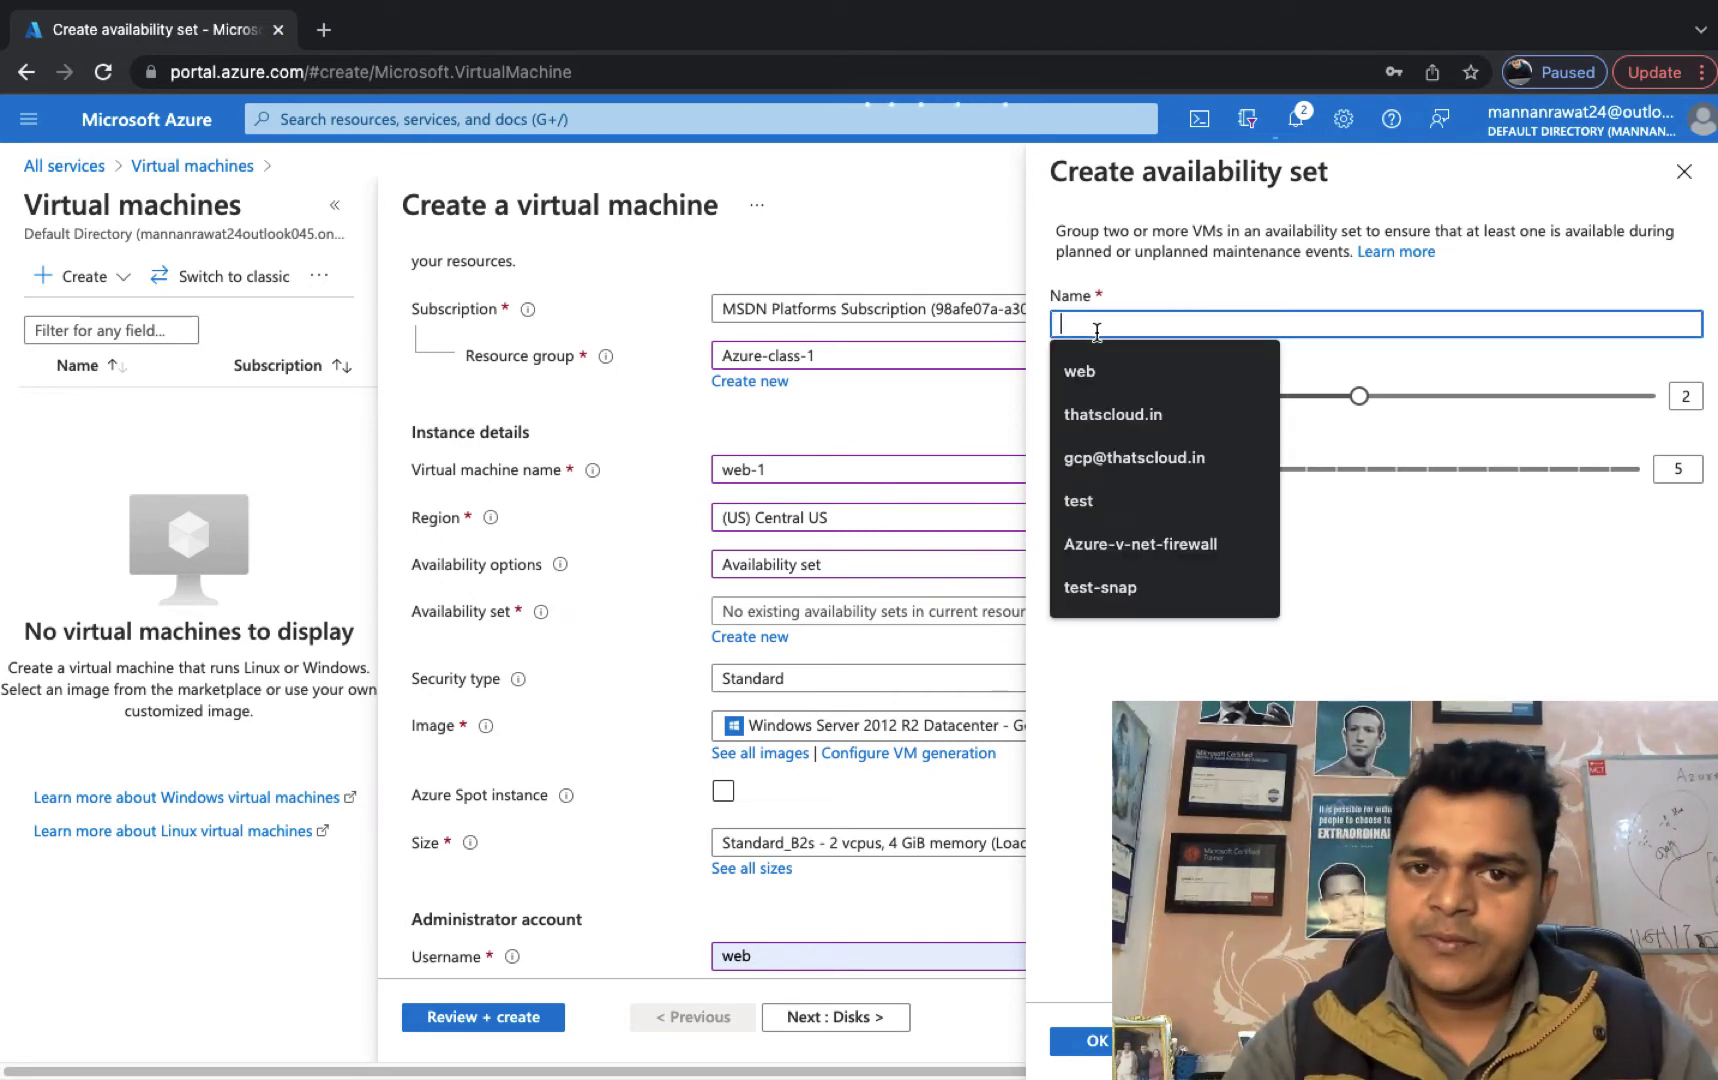
{"action": "type", "text": "training-0"}
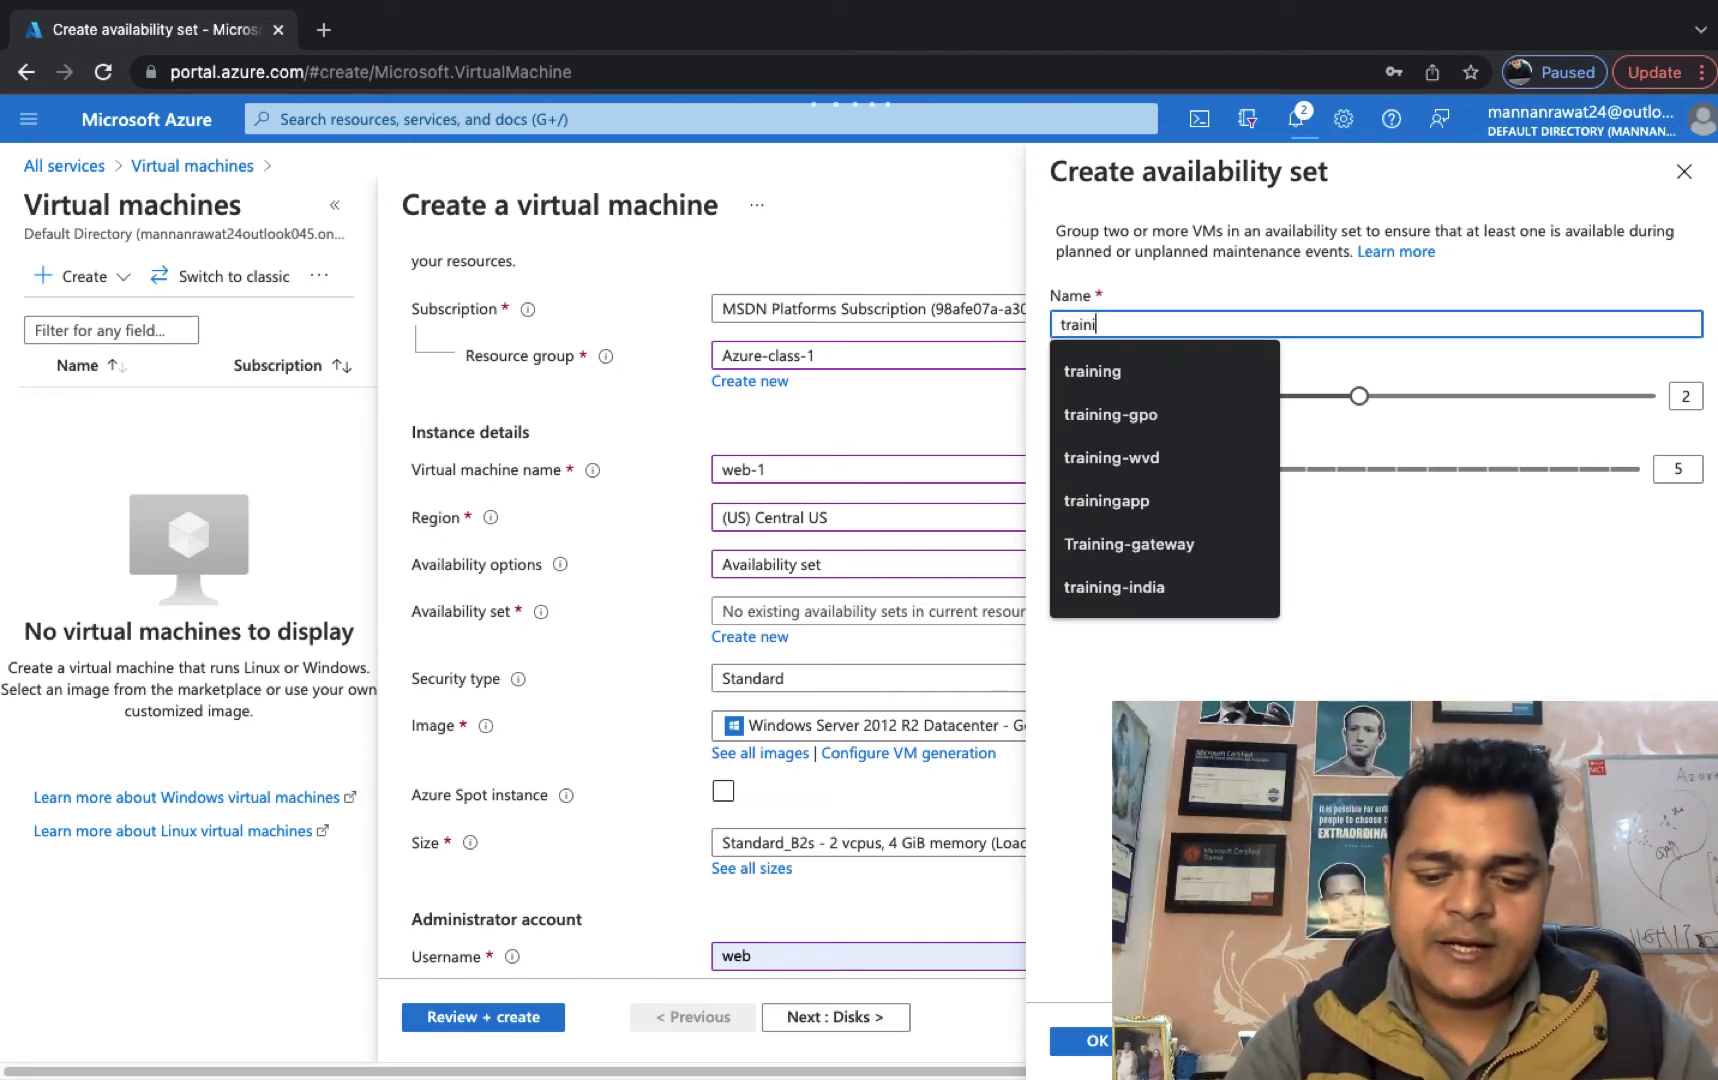
{"action": "key", "text": "BackSpace"}
{"action": "key", "text": "BackSpace"}
{"action": "type", "text": "-"}
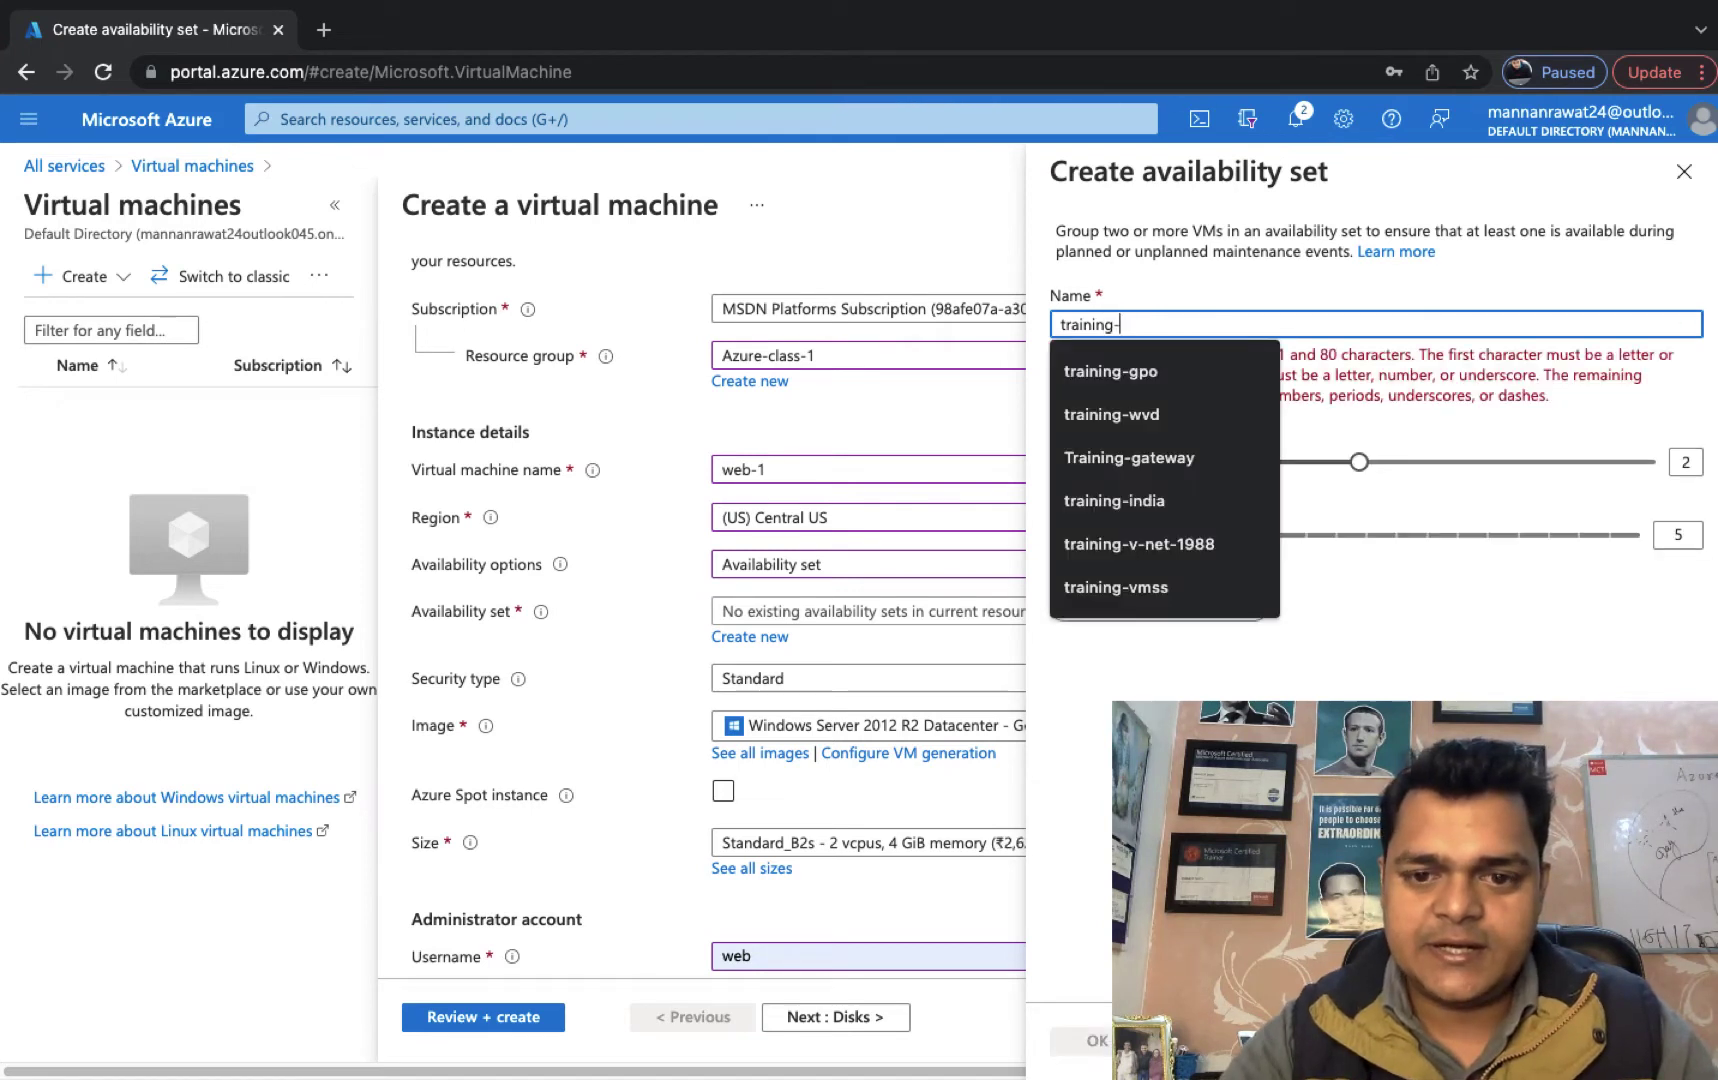
{"action": "type", "text": "set"}
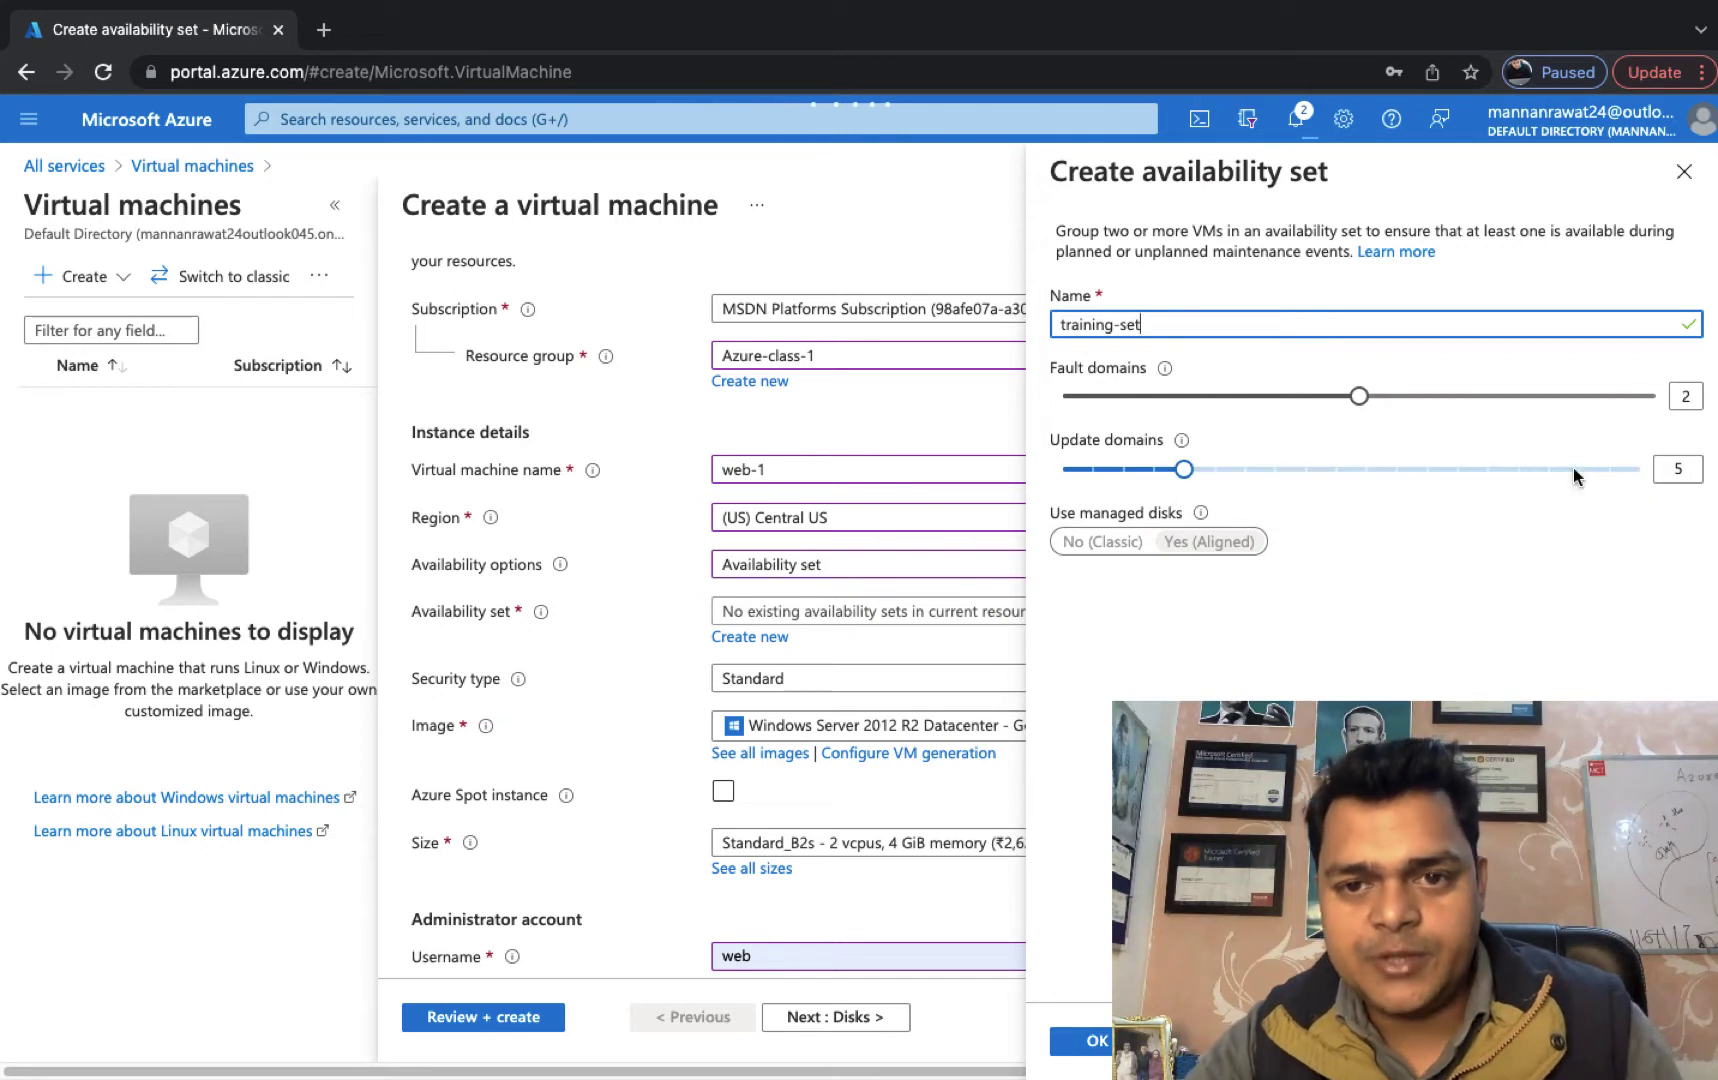
{"action": "left_click", "coordinate": [1087, 1032]}
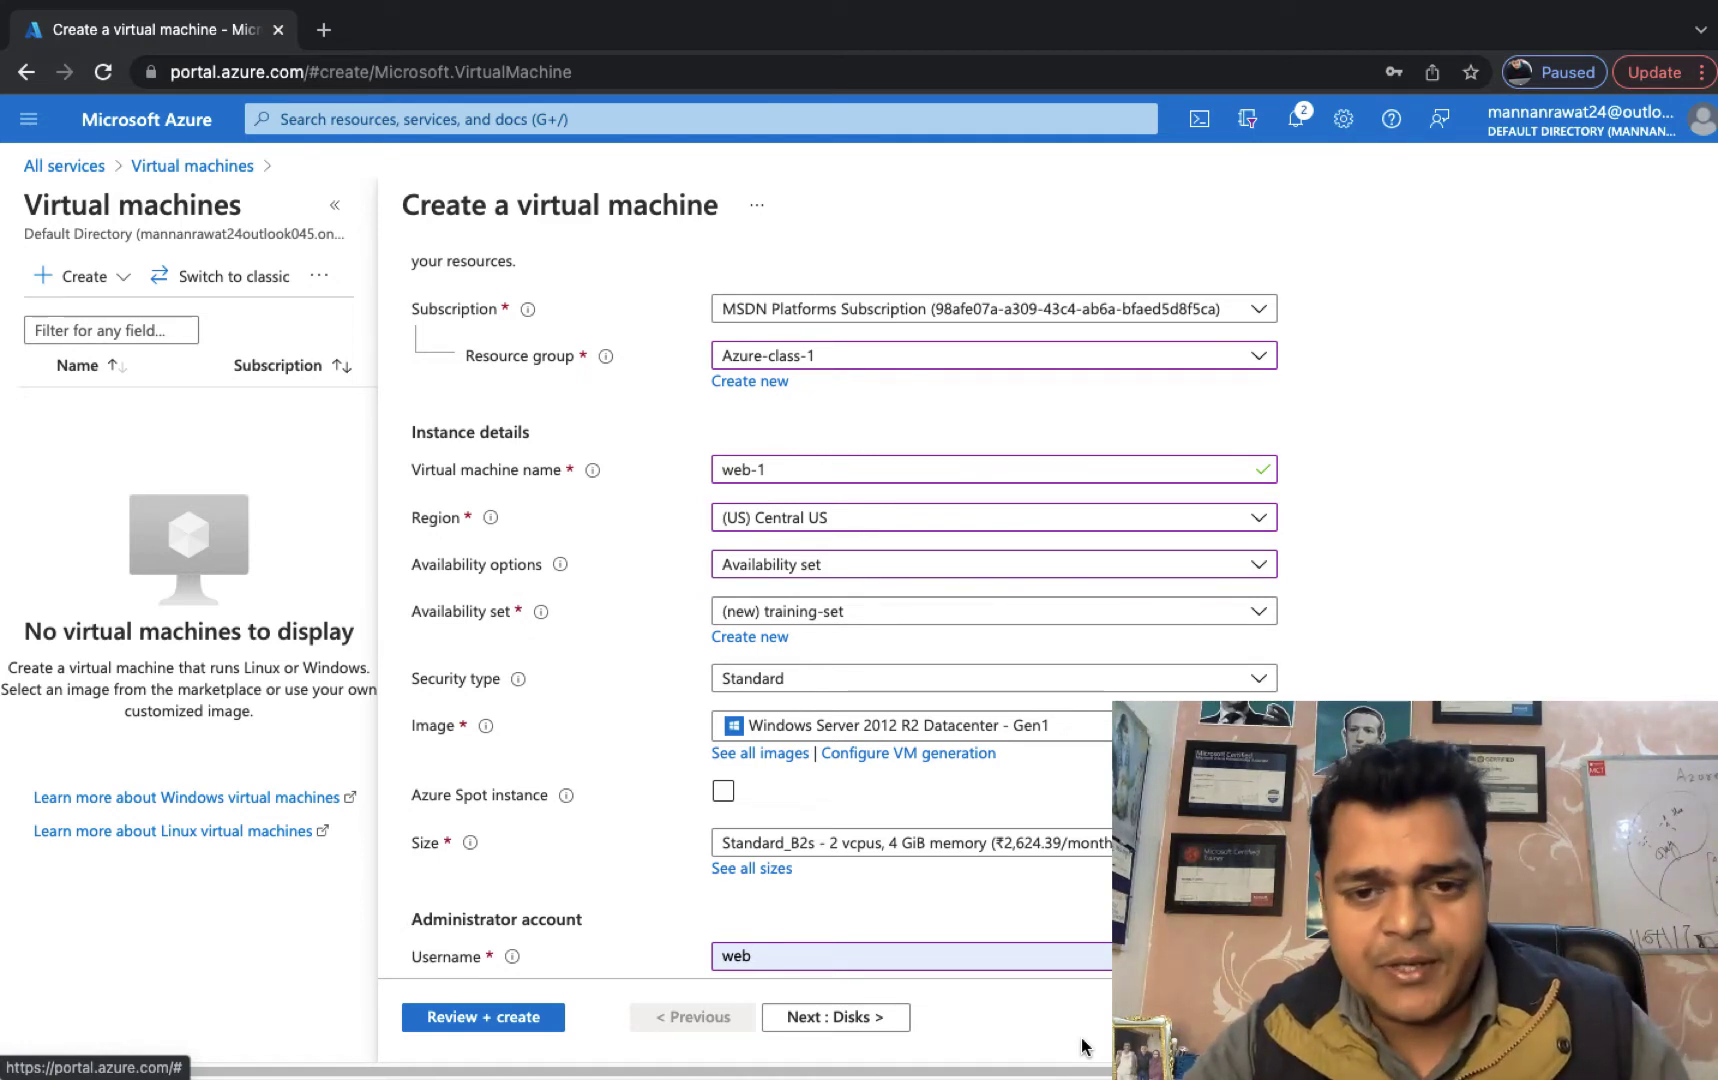
Re-enter the administrator password in the Confirm password field.
{"action": "scroll", "coordinate": [1000, 500], "scroll_direction": "down", "scroll_amount": 3}
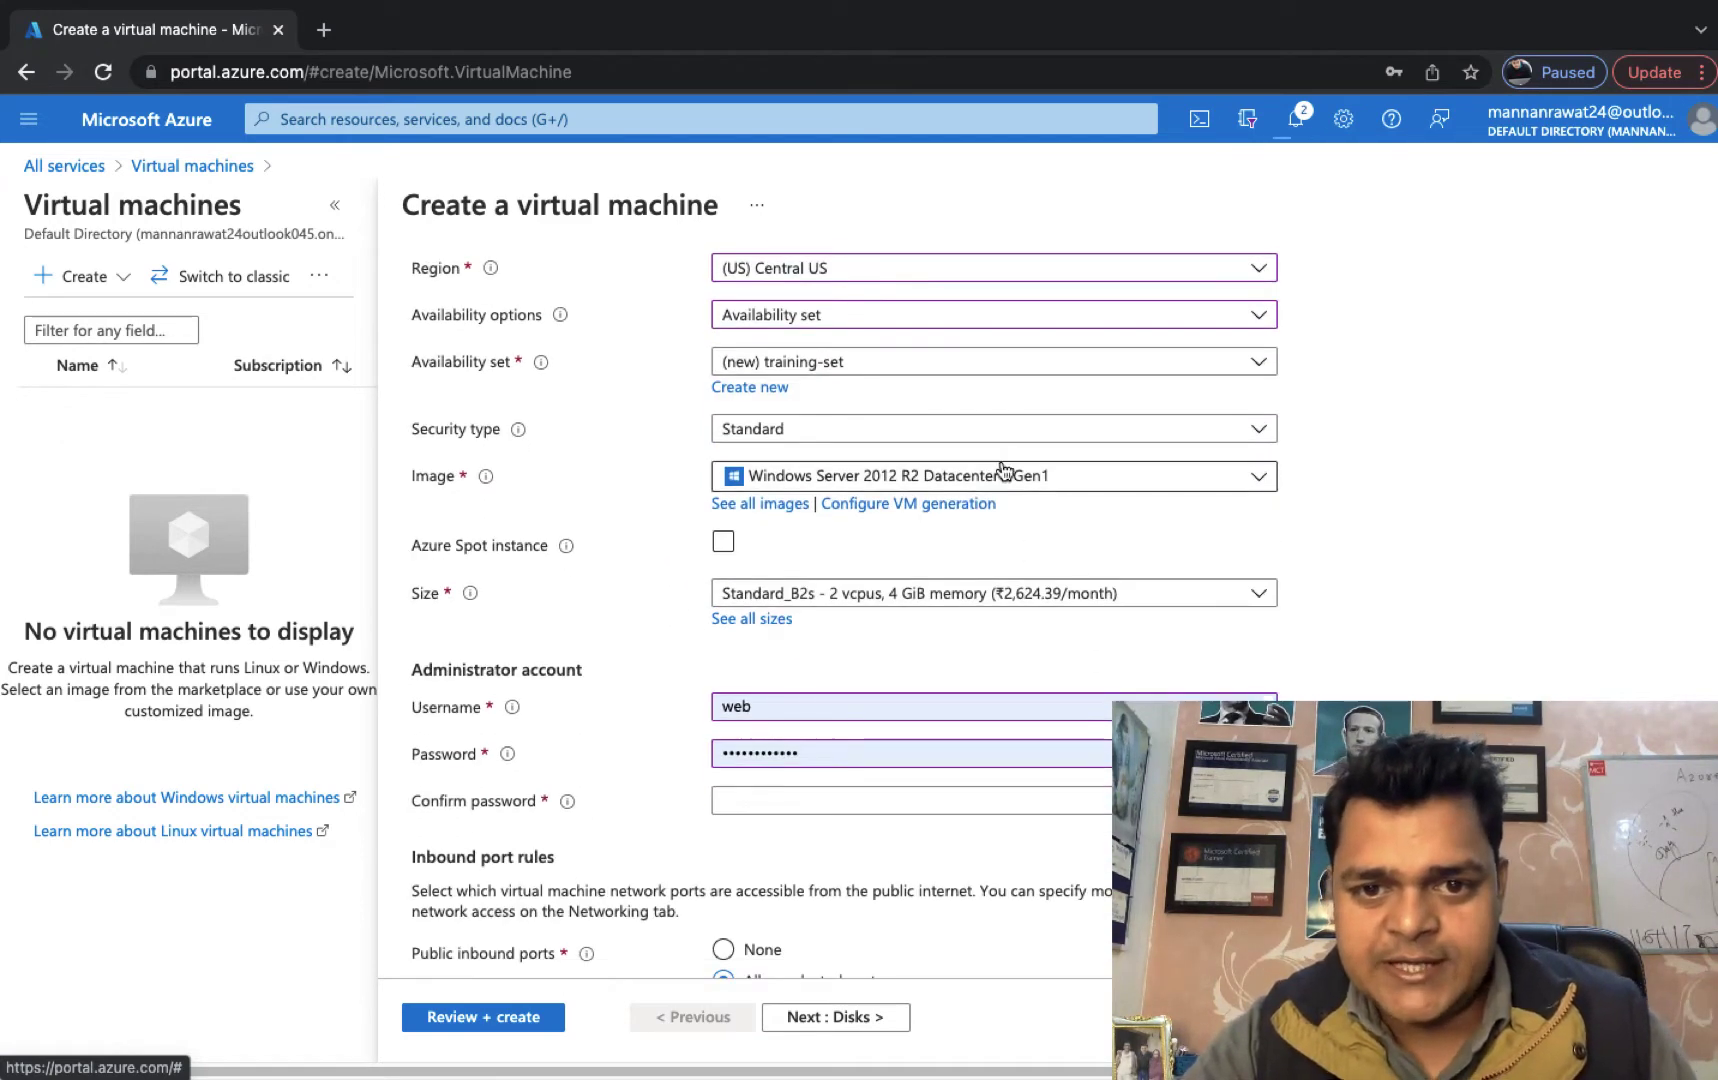
{"action": "scroll", "coordinate": [951, 667], "scroll_direction": "down", "scroll_amount": 3}
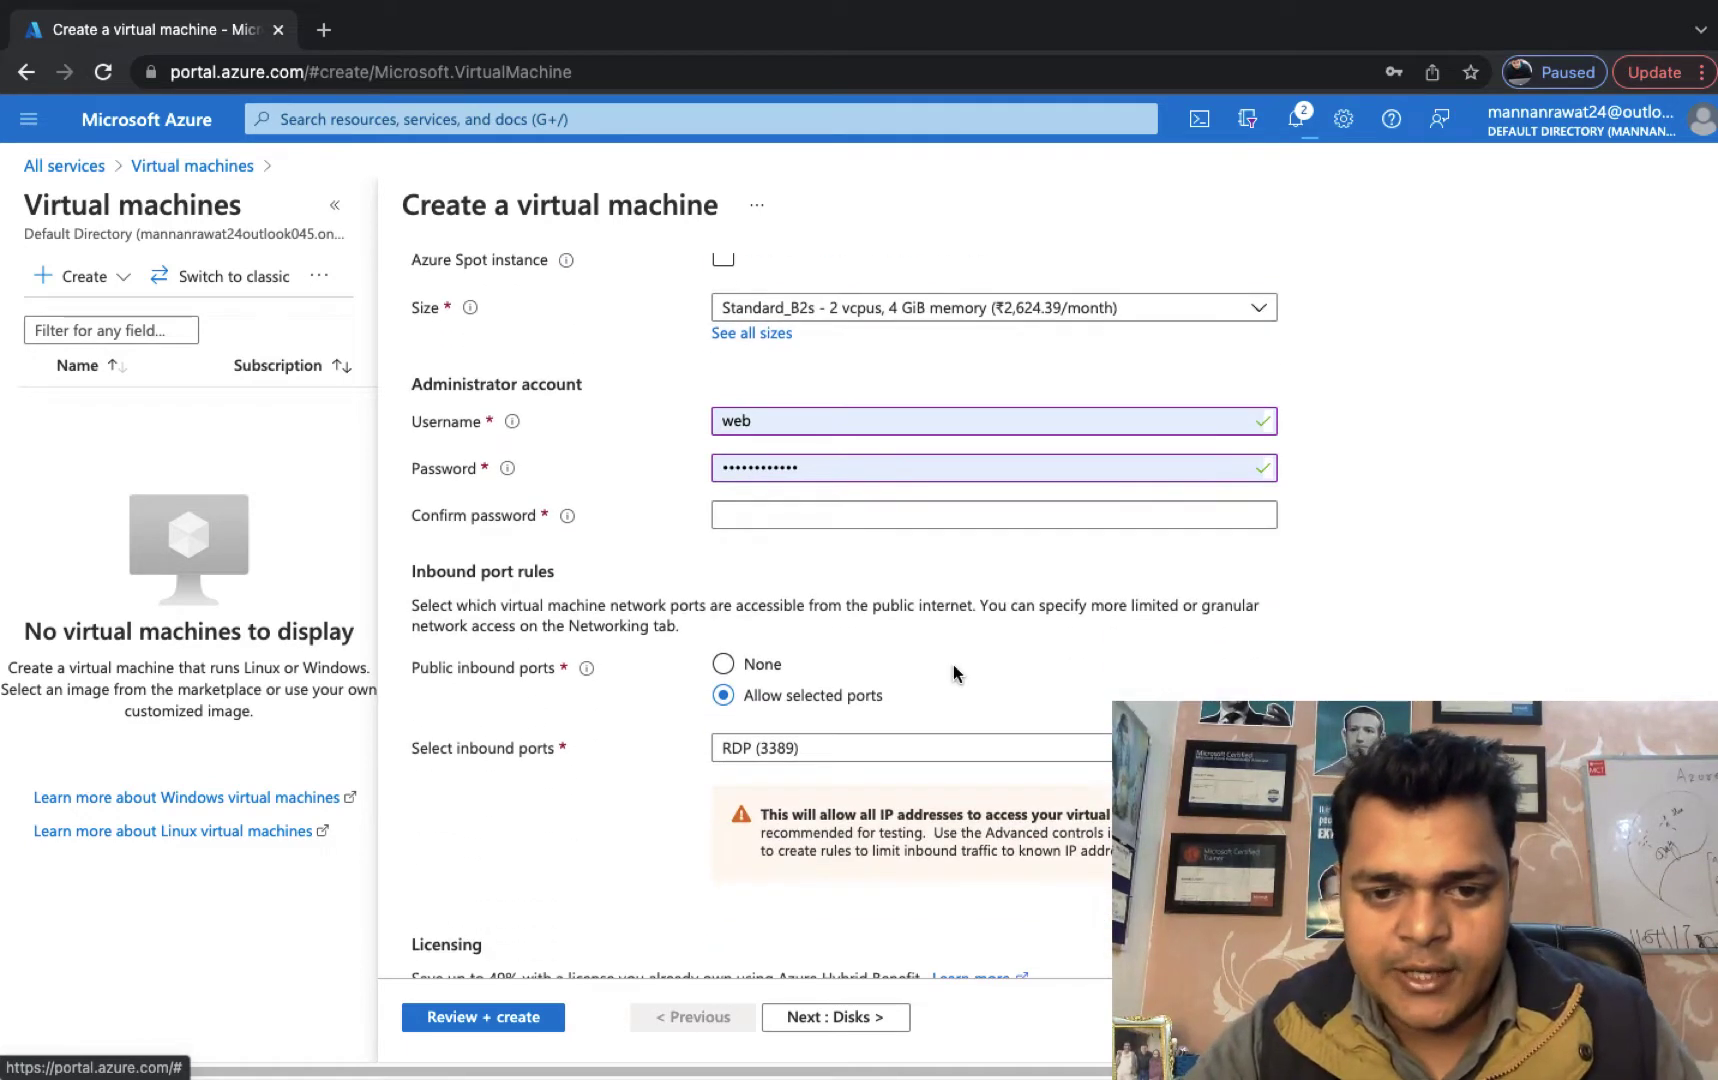
{"action": "left_click", "coordinate": [816, 524]}
{"action": "type", "text": "•••••"}
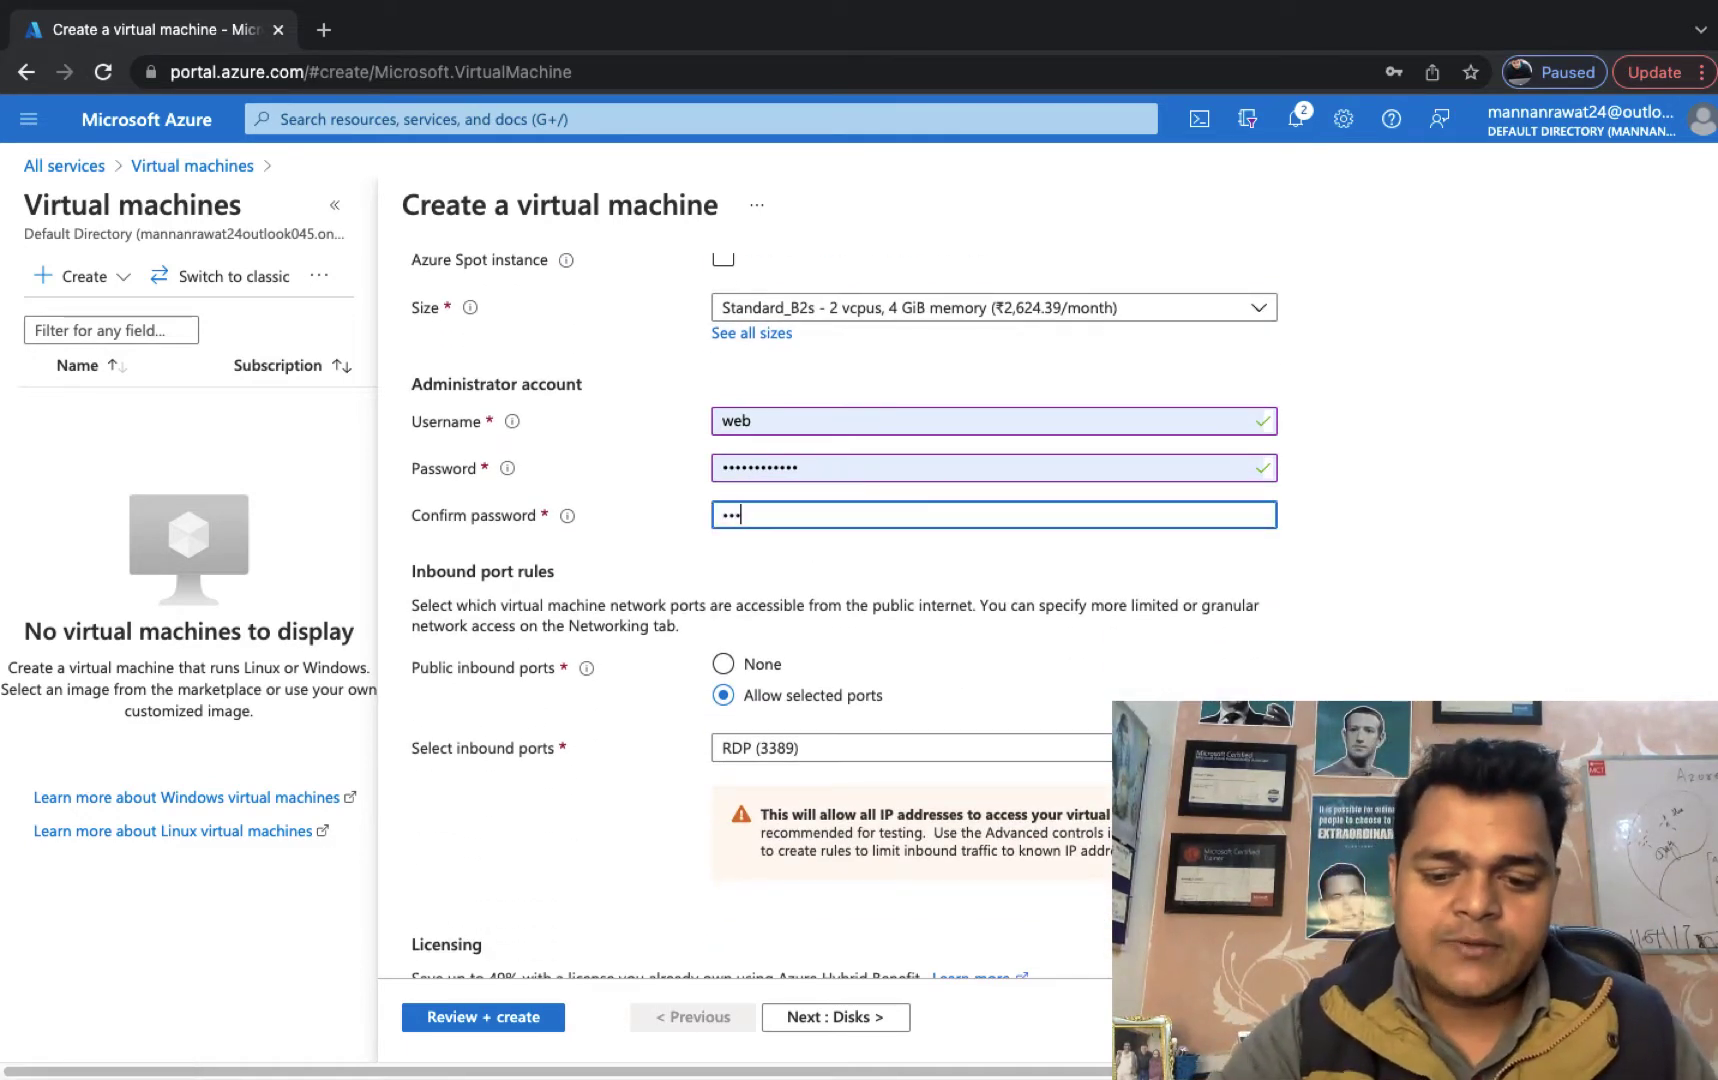
{"action": "type", "text": "•••••"}
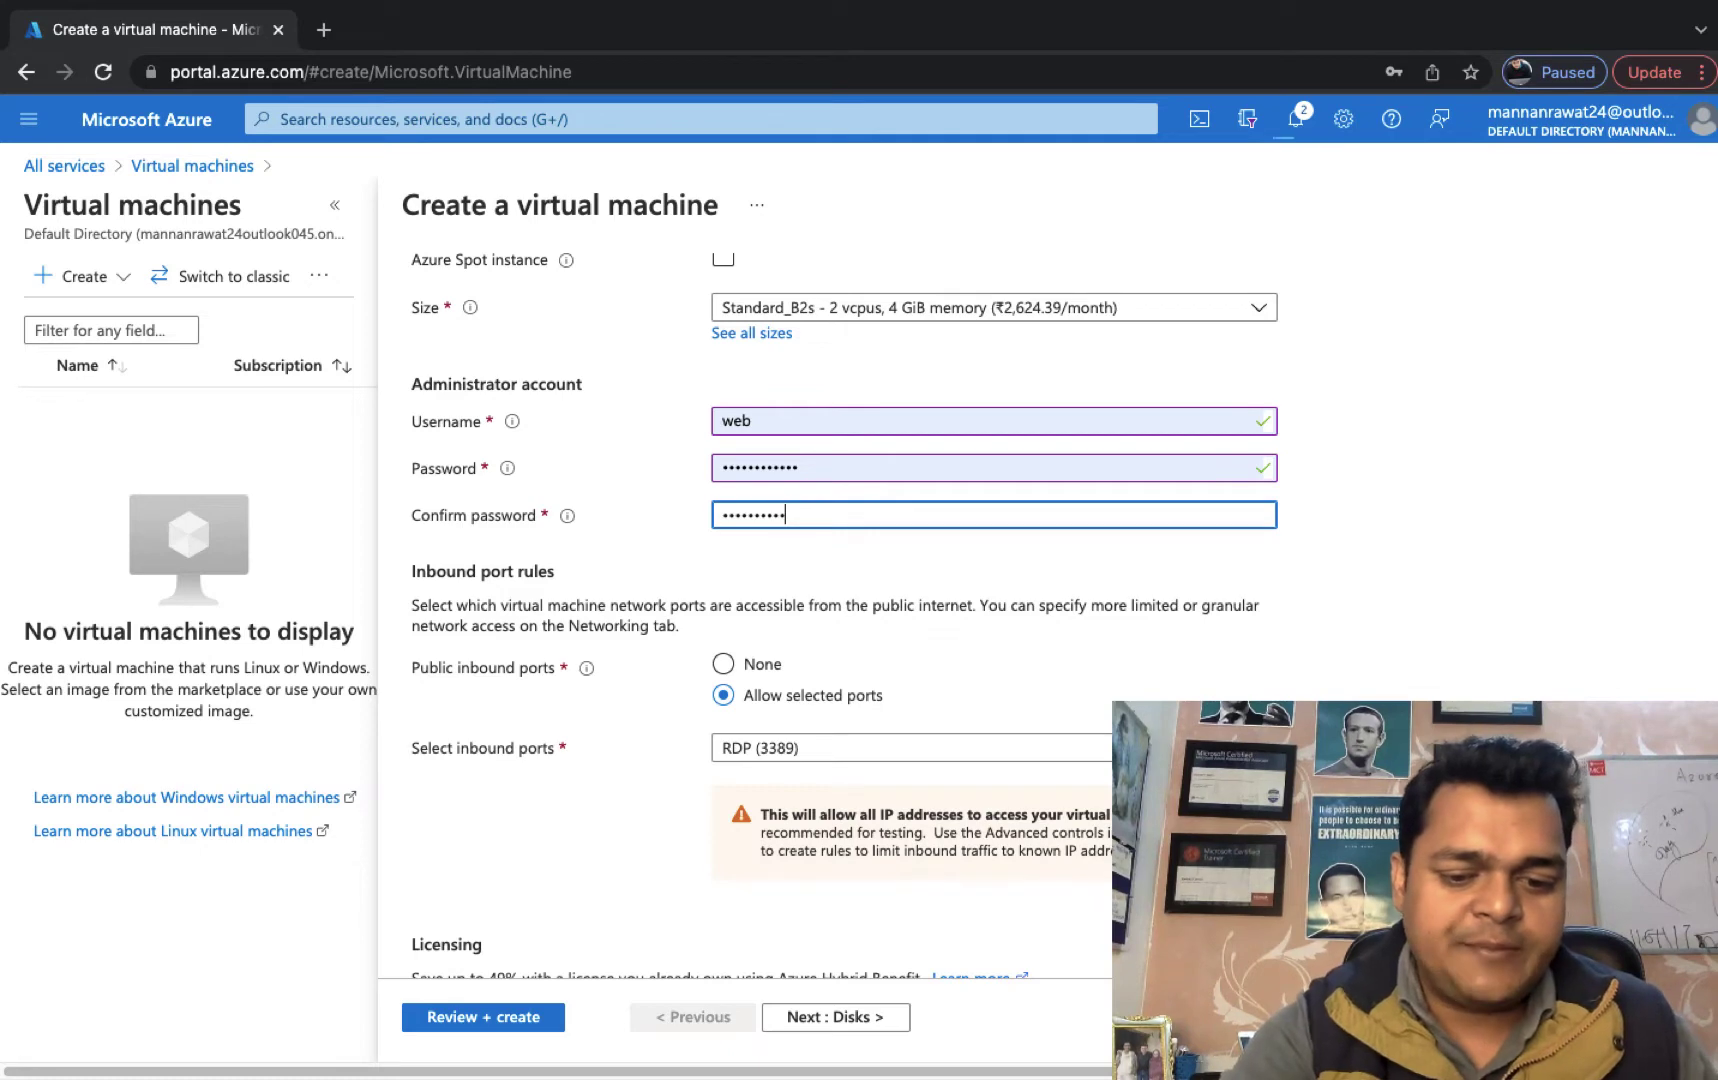
Allow inbound HTTP (80) alongside RDP (3389).
{"action": "scroll", "coordinate": [882, 663], "scroll_direction": "down", "scroll_amount": 2}
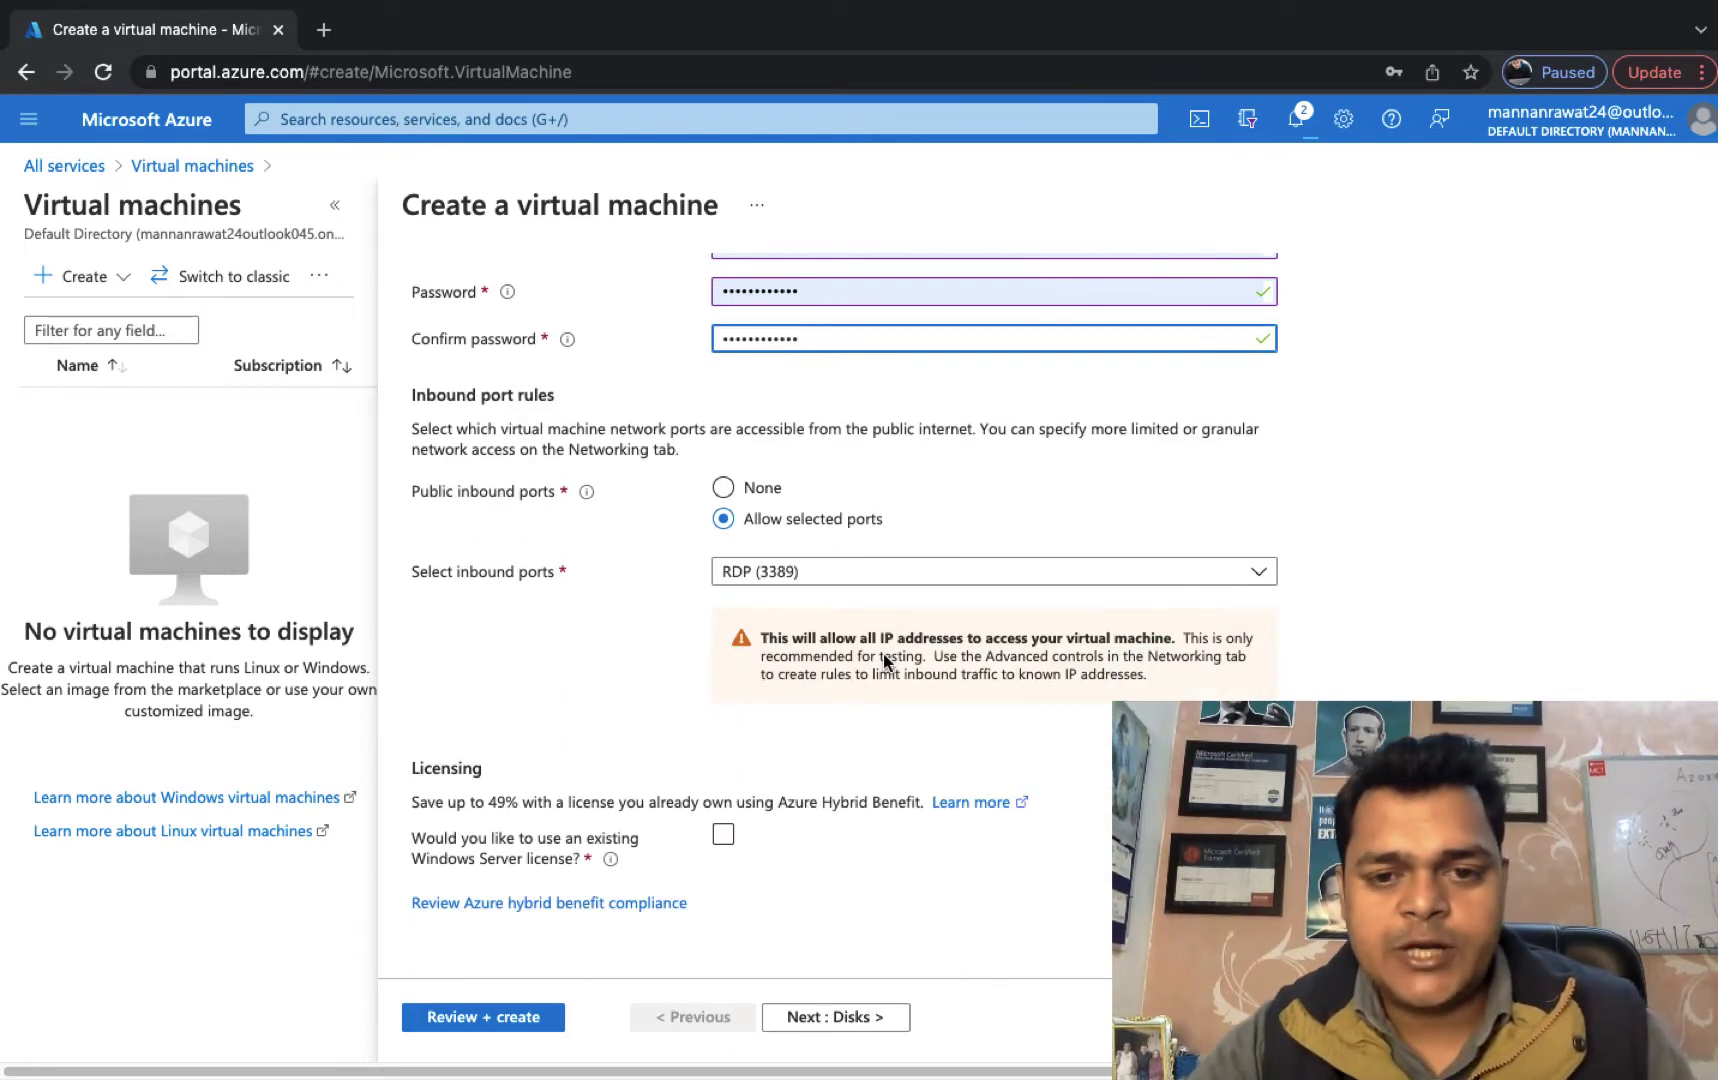
{"action": "left_click", "coordinate": [873, 585]}
{"action": "left_click", "coordinate": [786, 605]}
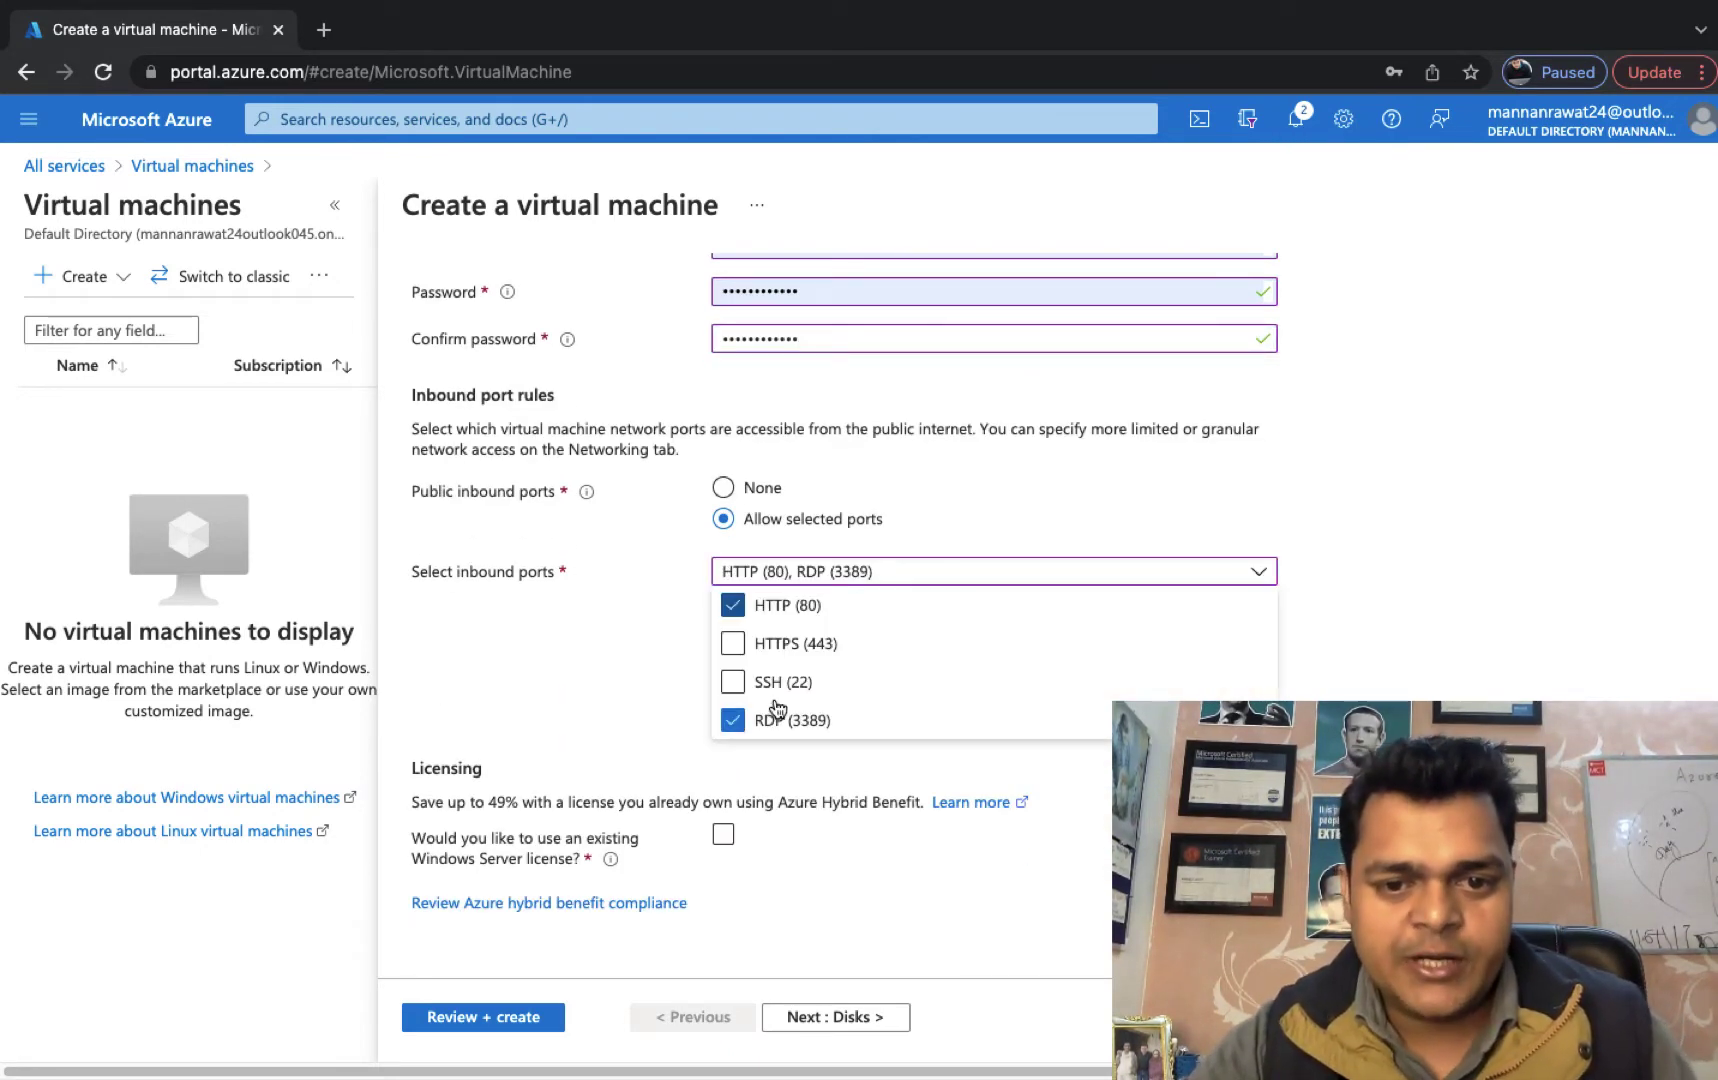
{"action": "left_click", "coordinate": [648, 647]}
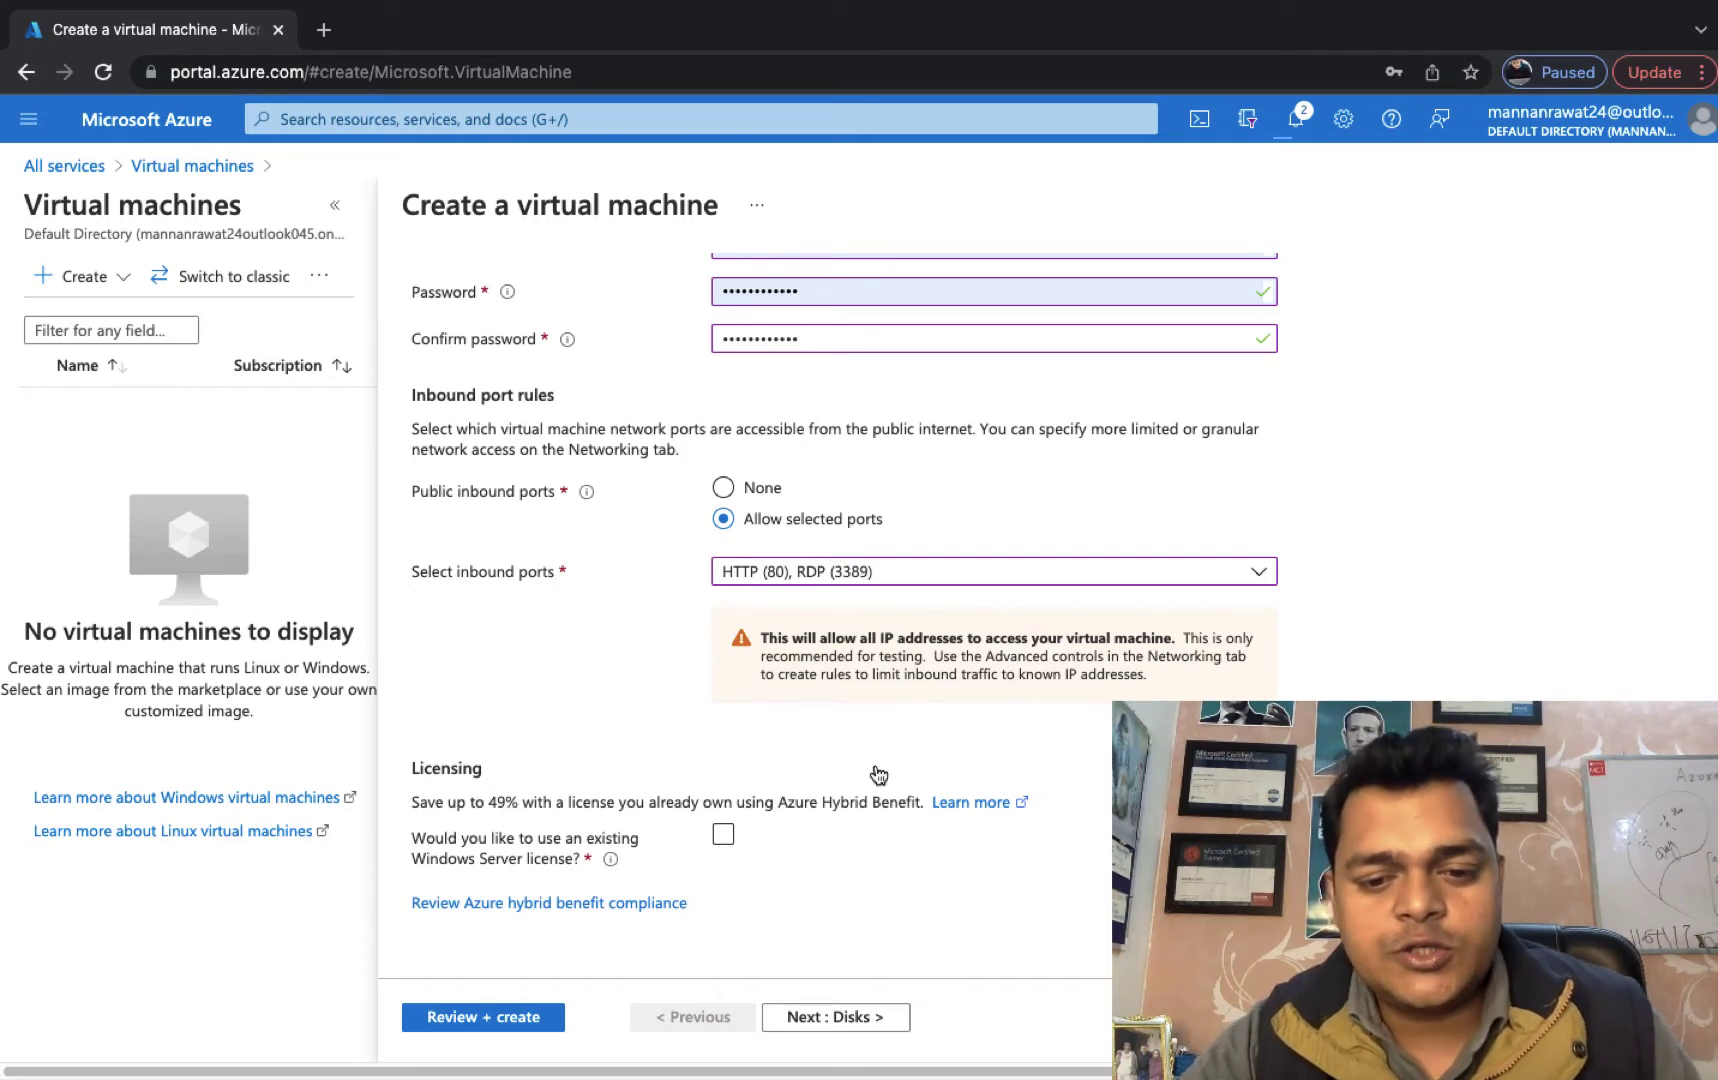
Advance the web-1 wizard through Disks and Networking to Review + create.
{"action": "left_click", "coordinate": [836, 1018]}
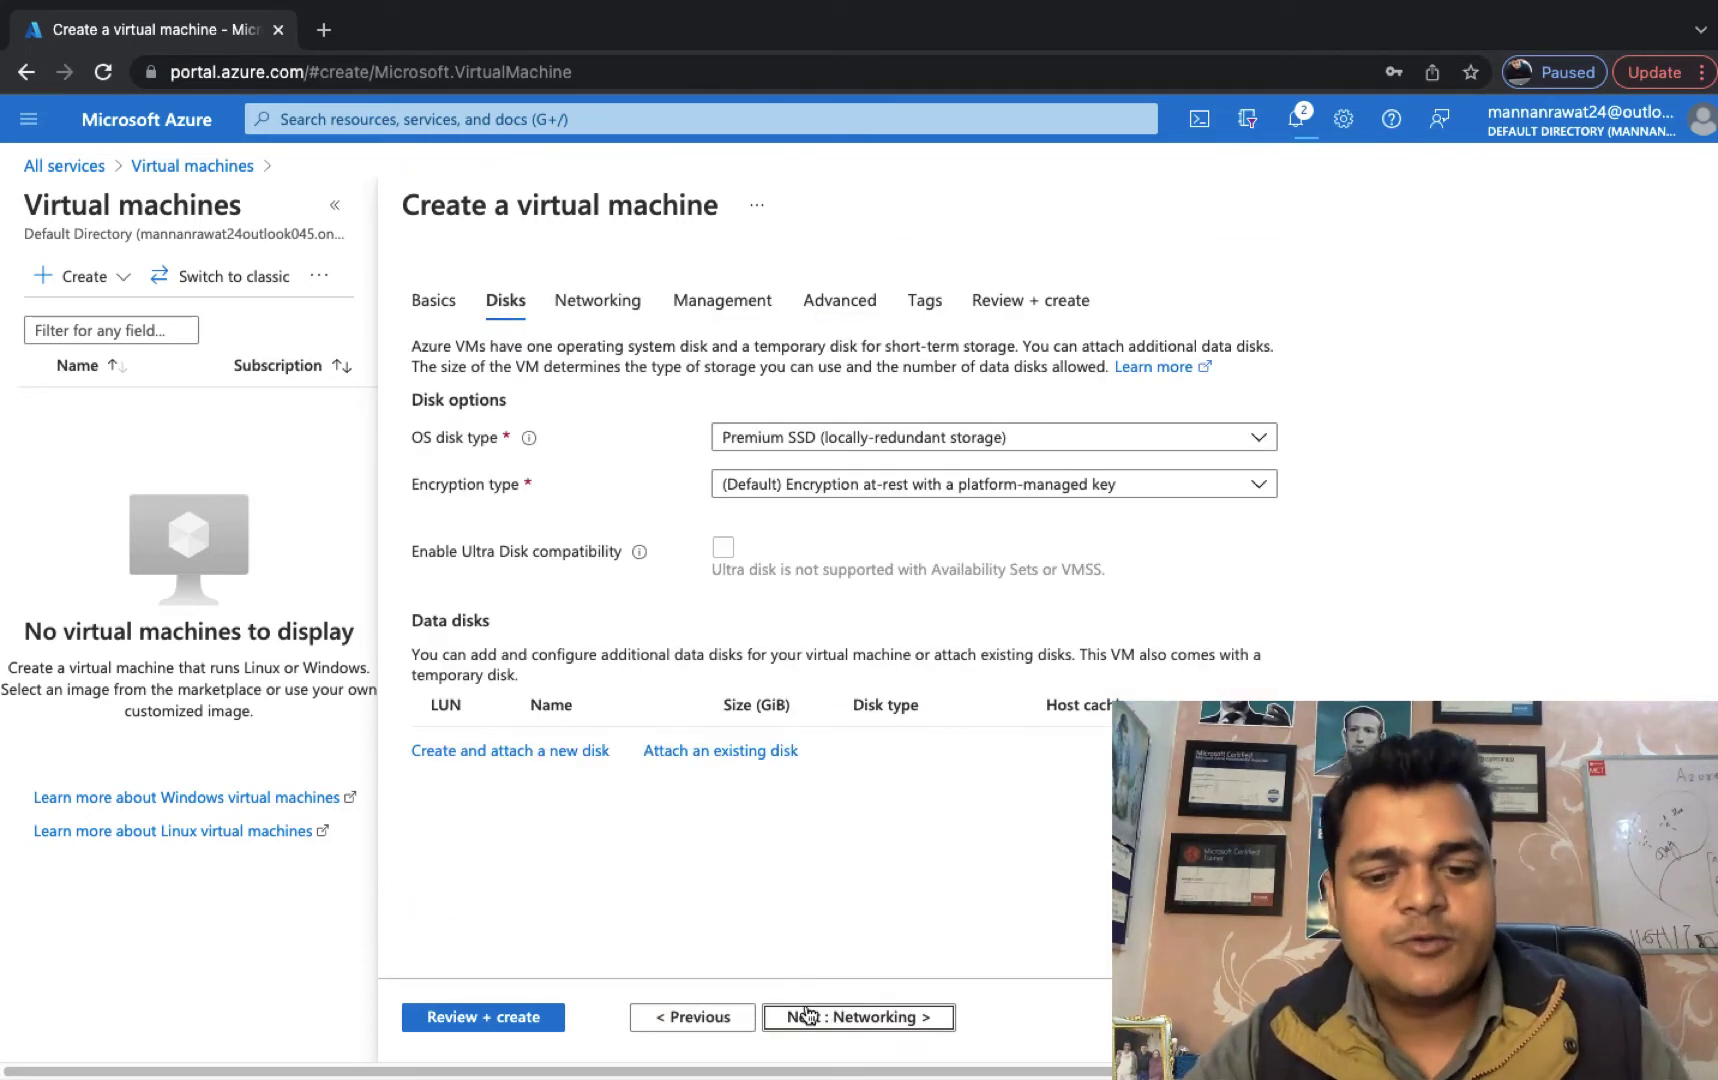
{"action": "left_click", "coordinate": [808, 1016]}
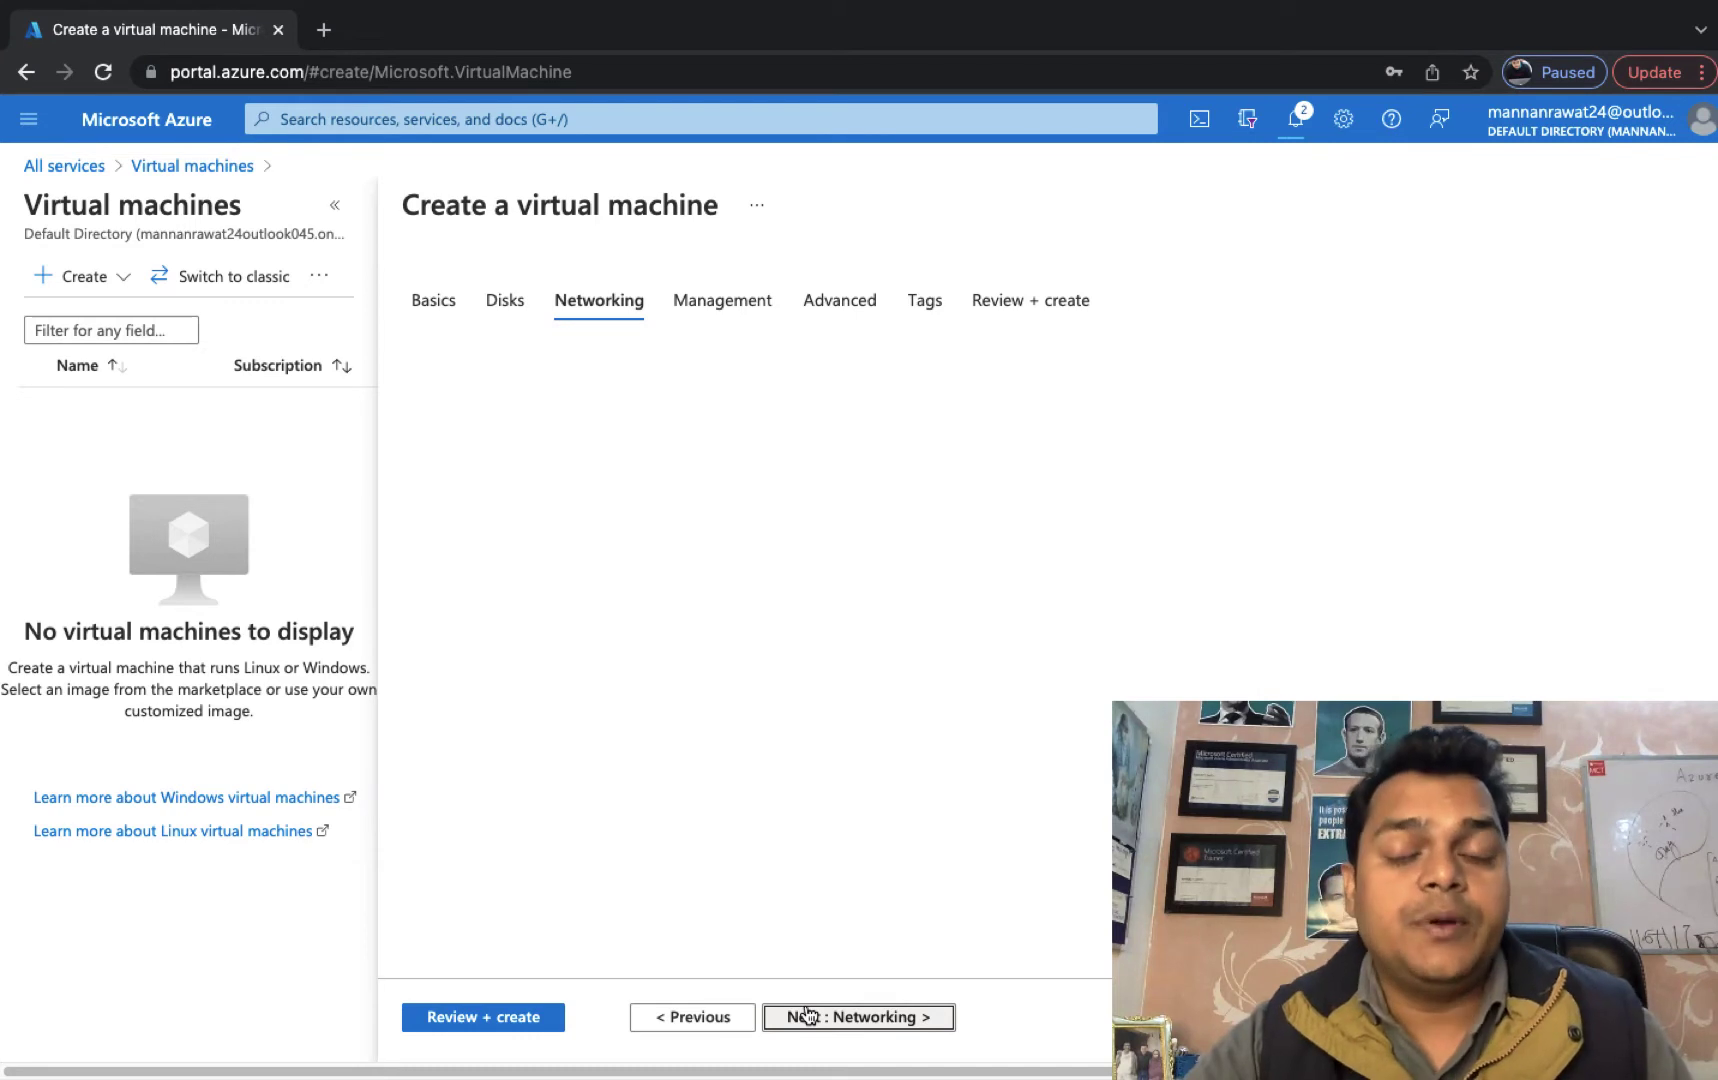
{"action": "left_click", "coordinate": [460, 1020]}
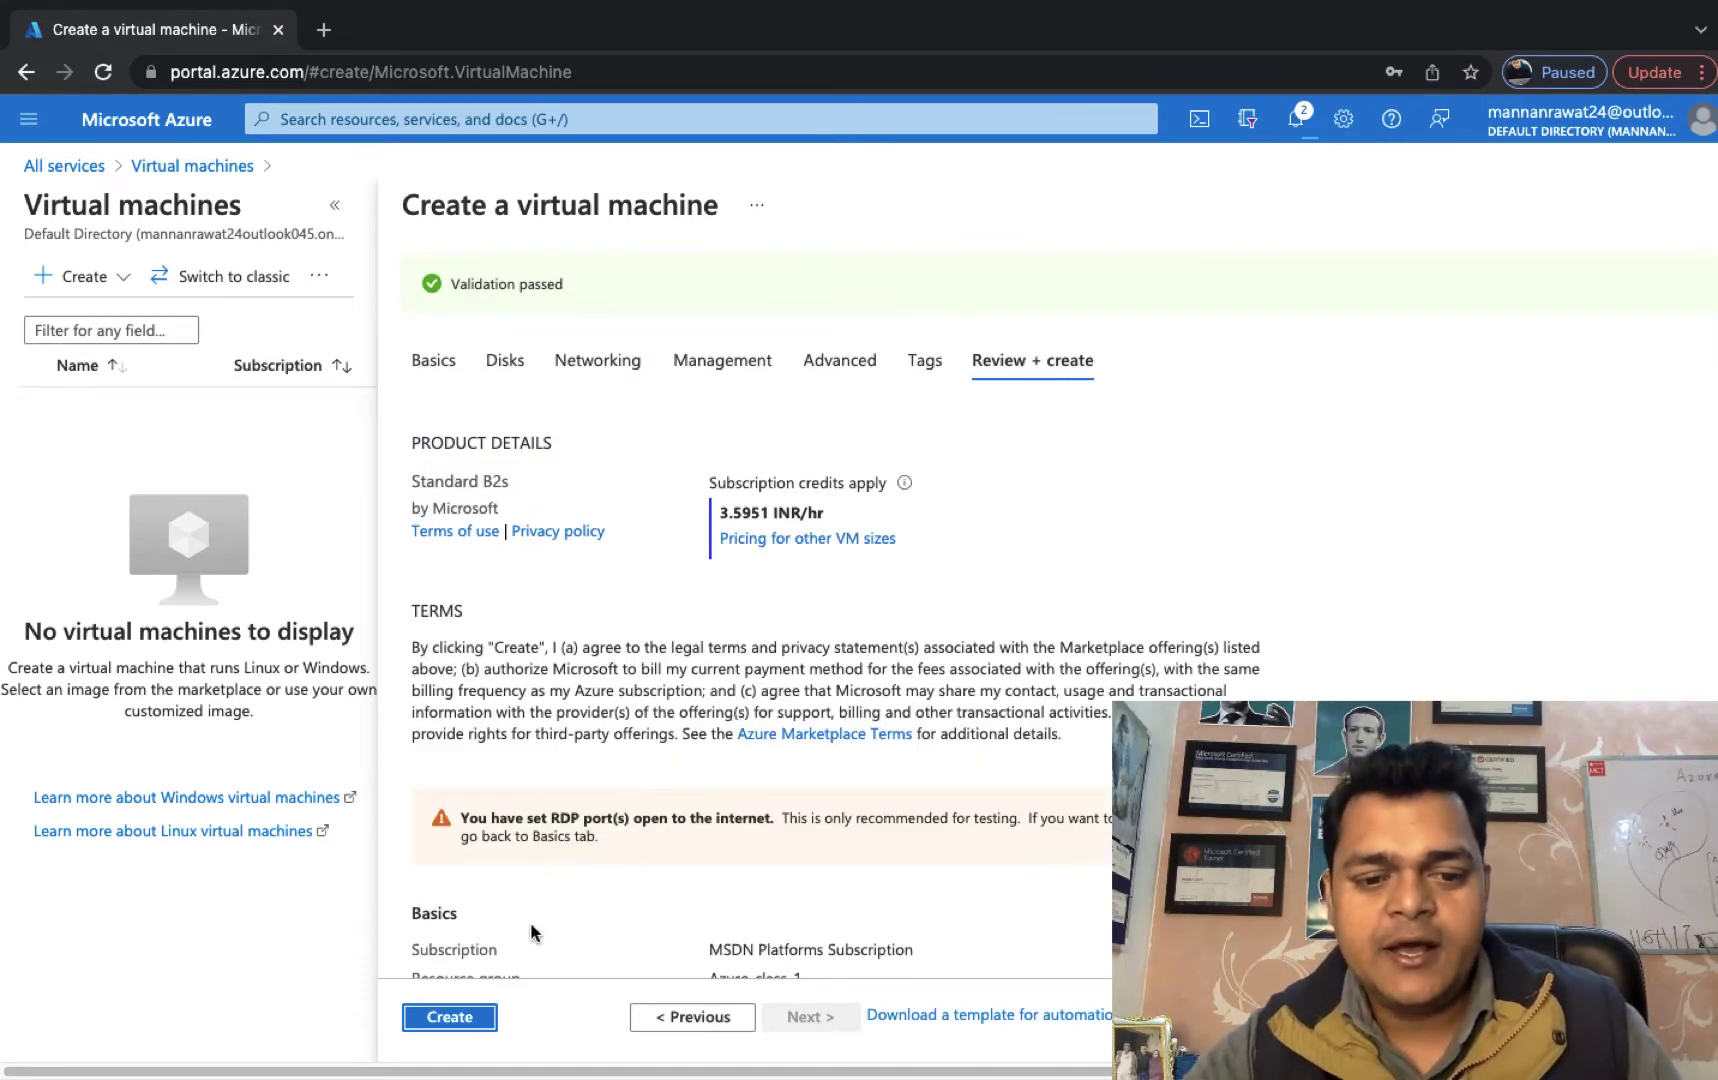
Create the web-1 VM and come back to its in-progress deployment overview.
{"action": "left_click", "coordinate": [449, 1017]}
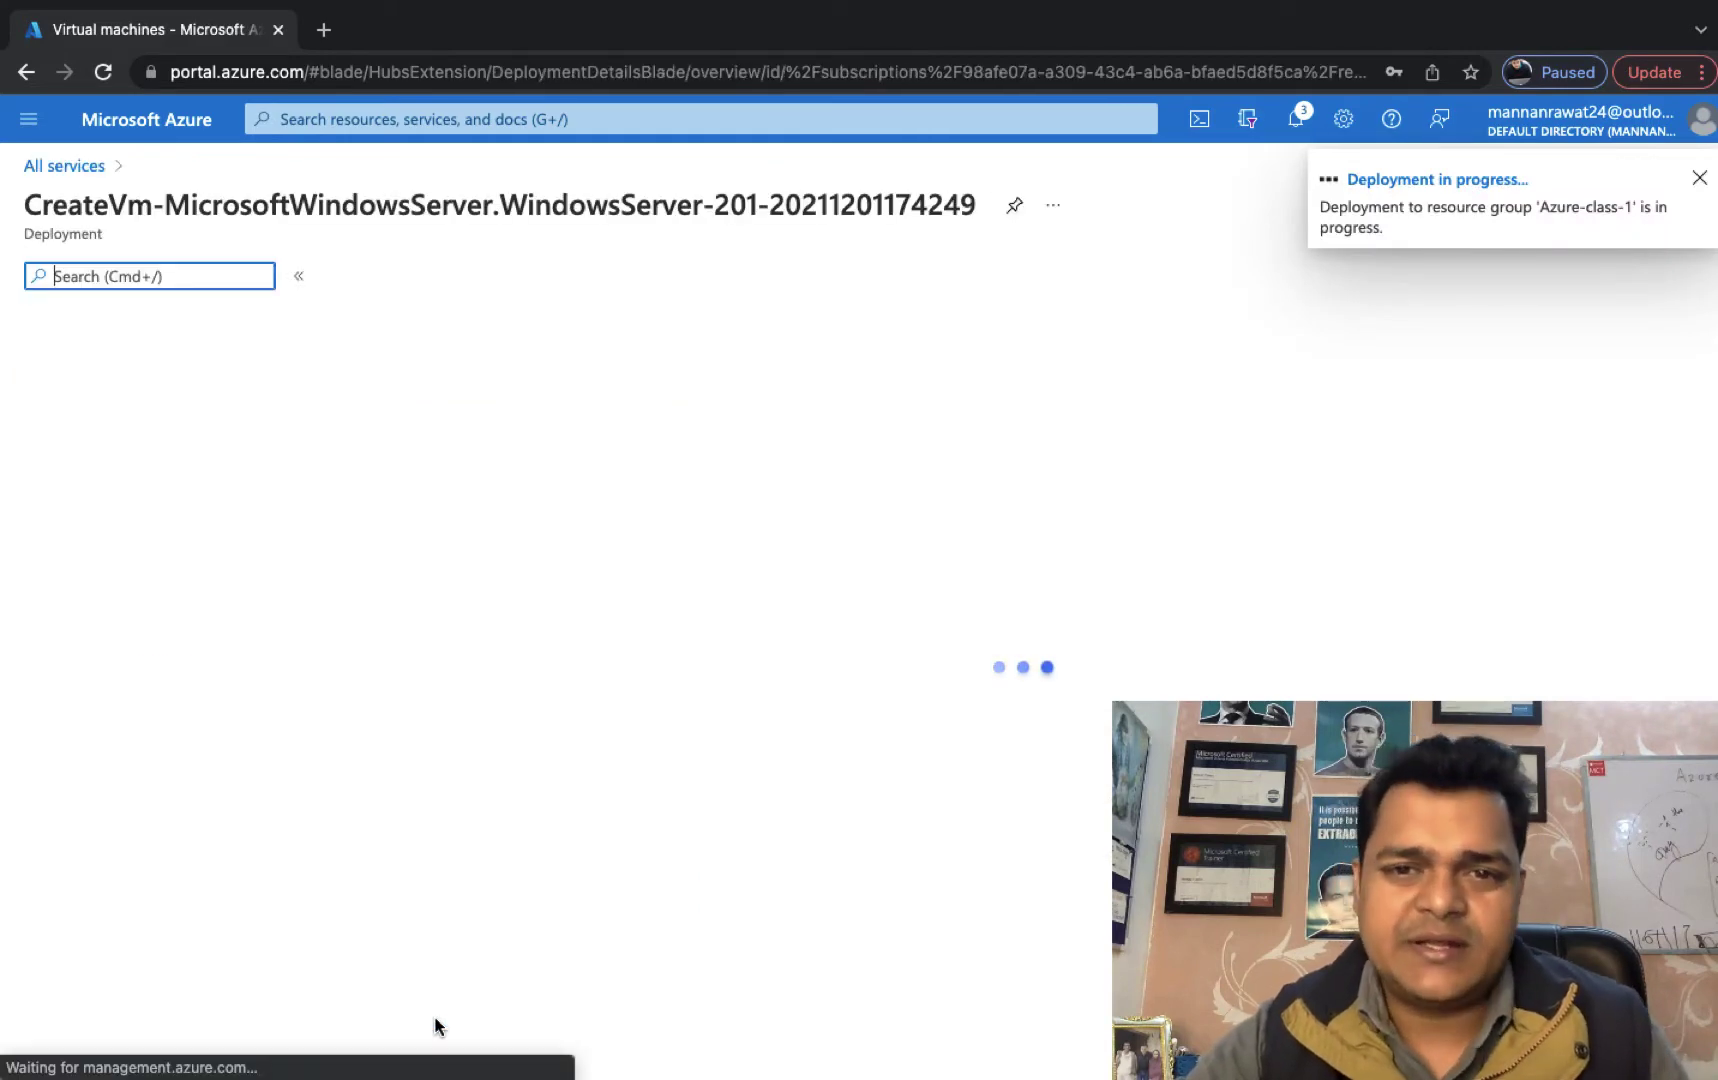
{"action": "key", "text": "ctrl+Left"}
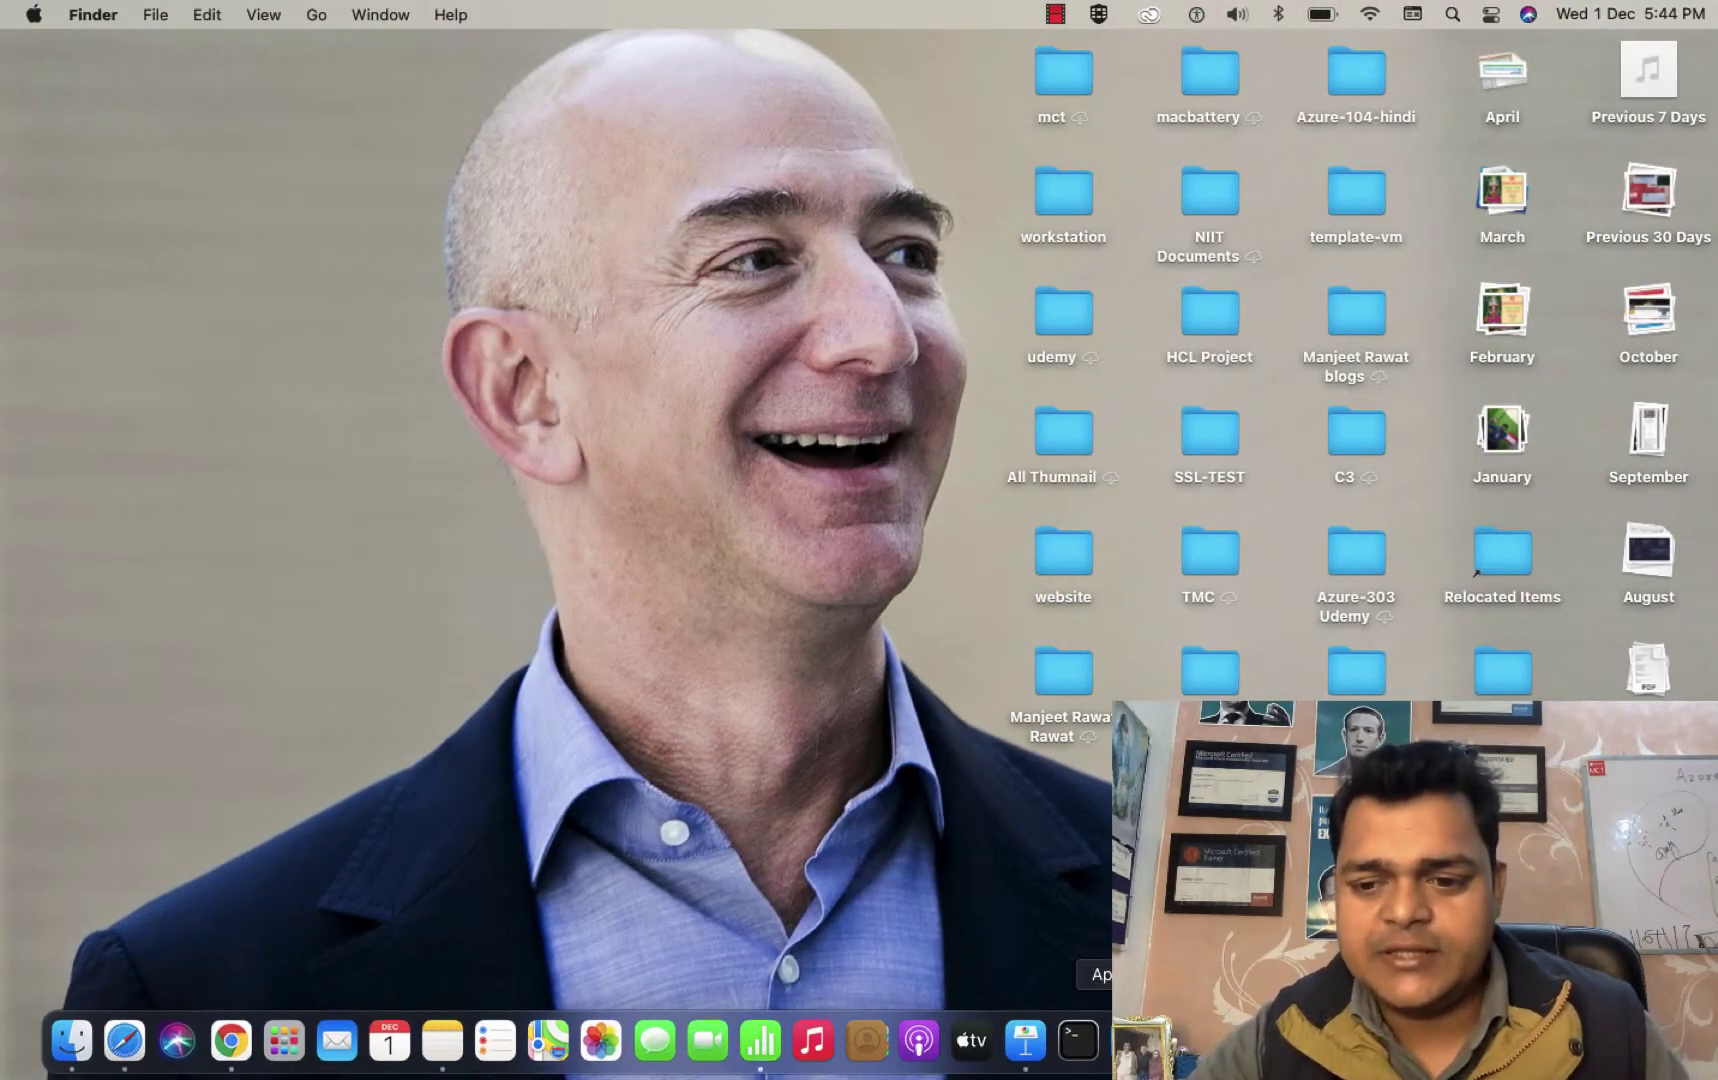
{"action": "key", "text": "ctrl+Right"}
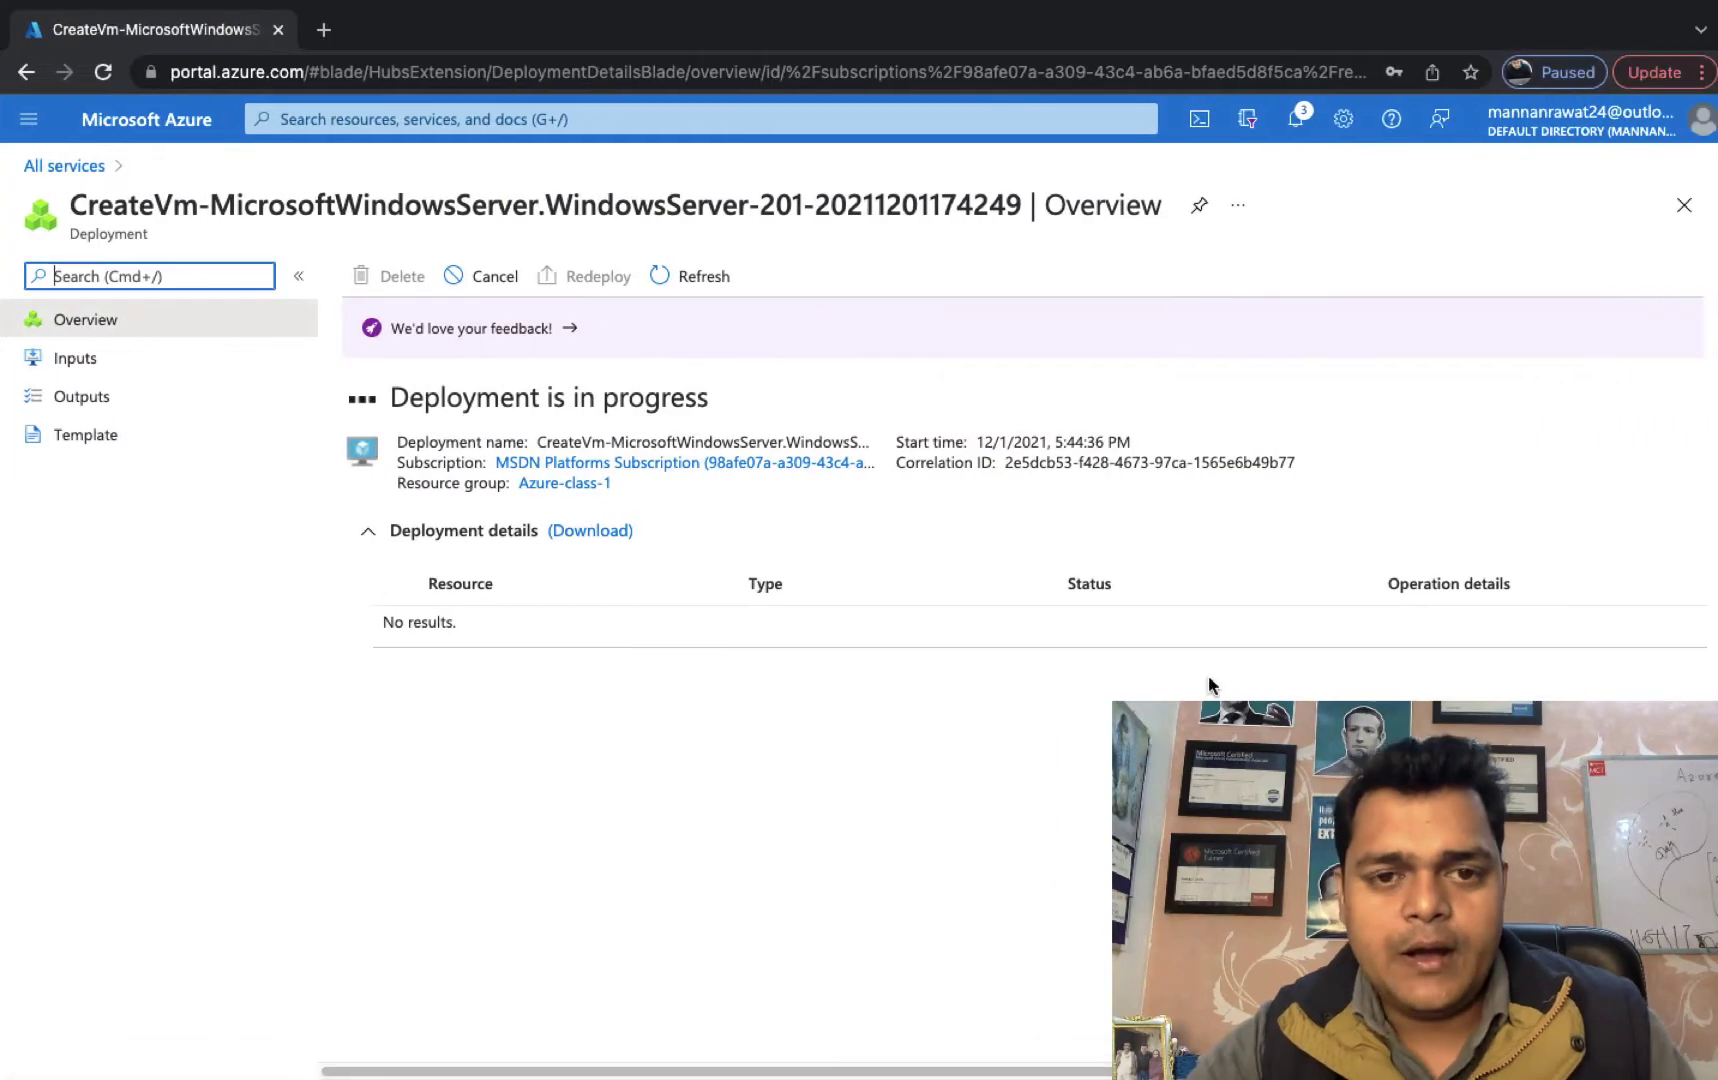
Open YouTube from the shortcuts in a new browser tab.
{"action": "left_click", "coordinate": [320, 31]}
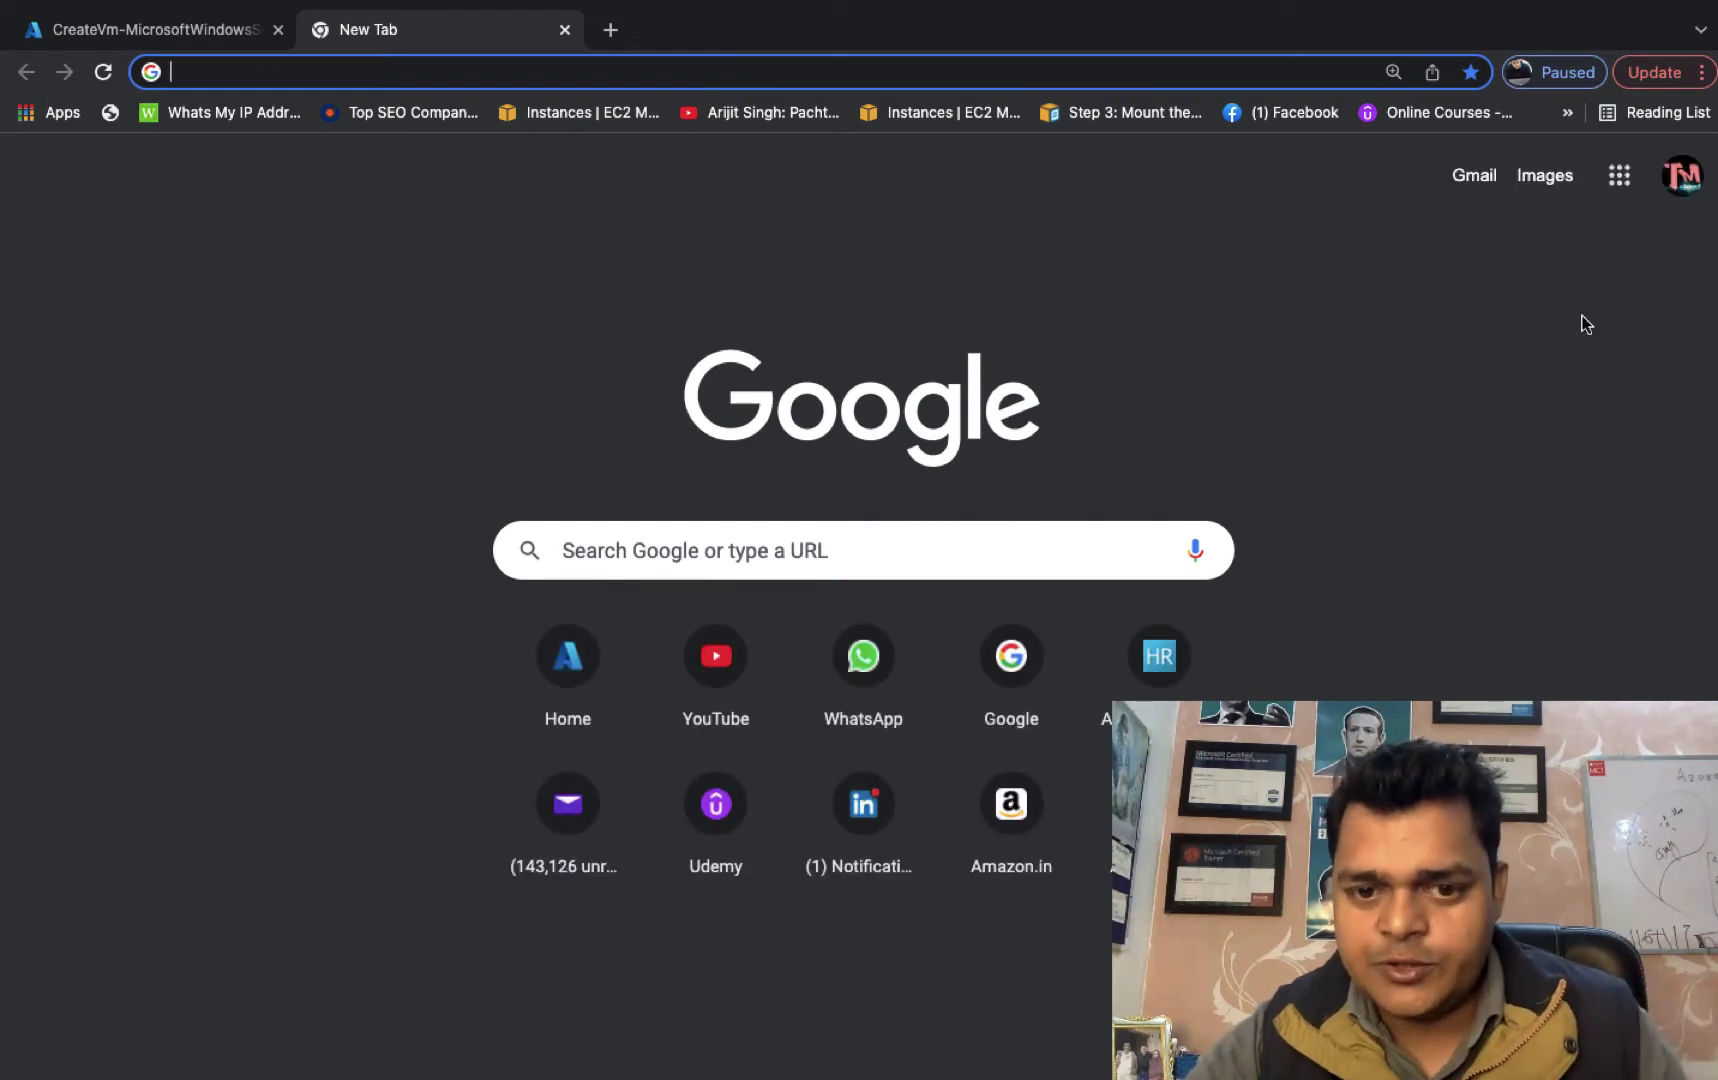
{"action": "left_click", "coordinate": [690, 685]}
{"action": "left_click", "coordinate": [689, 685]}
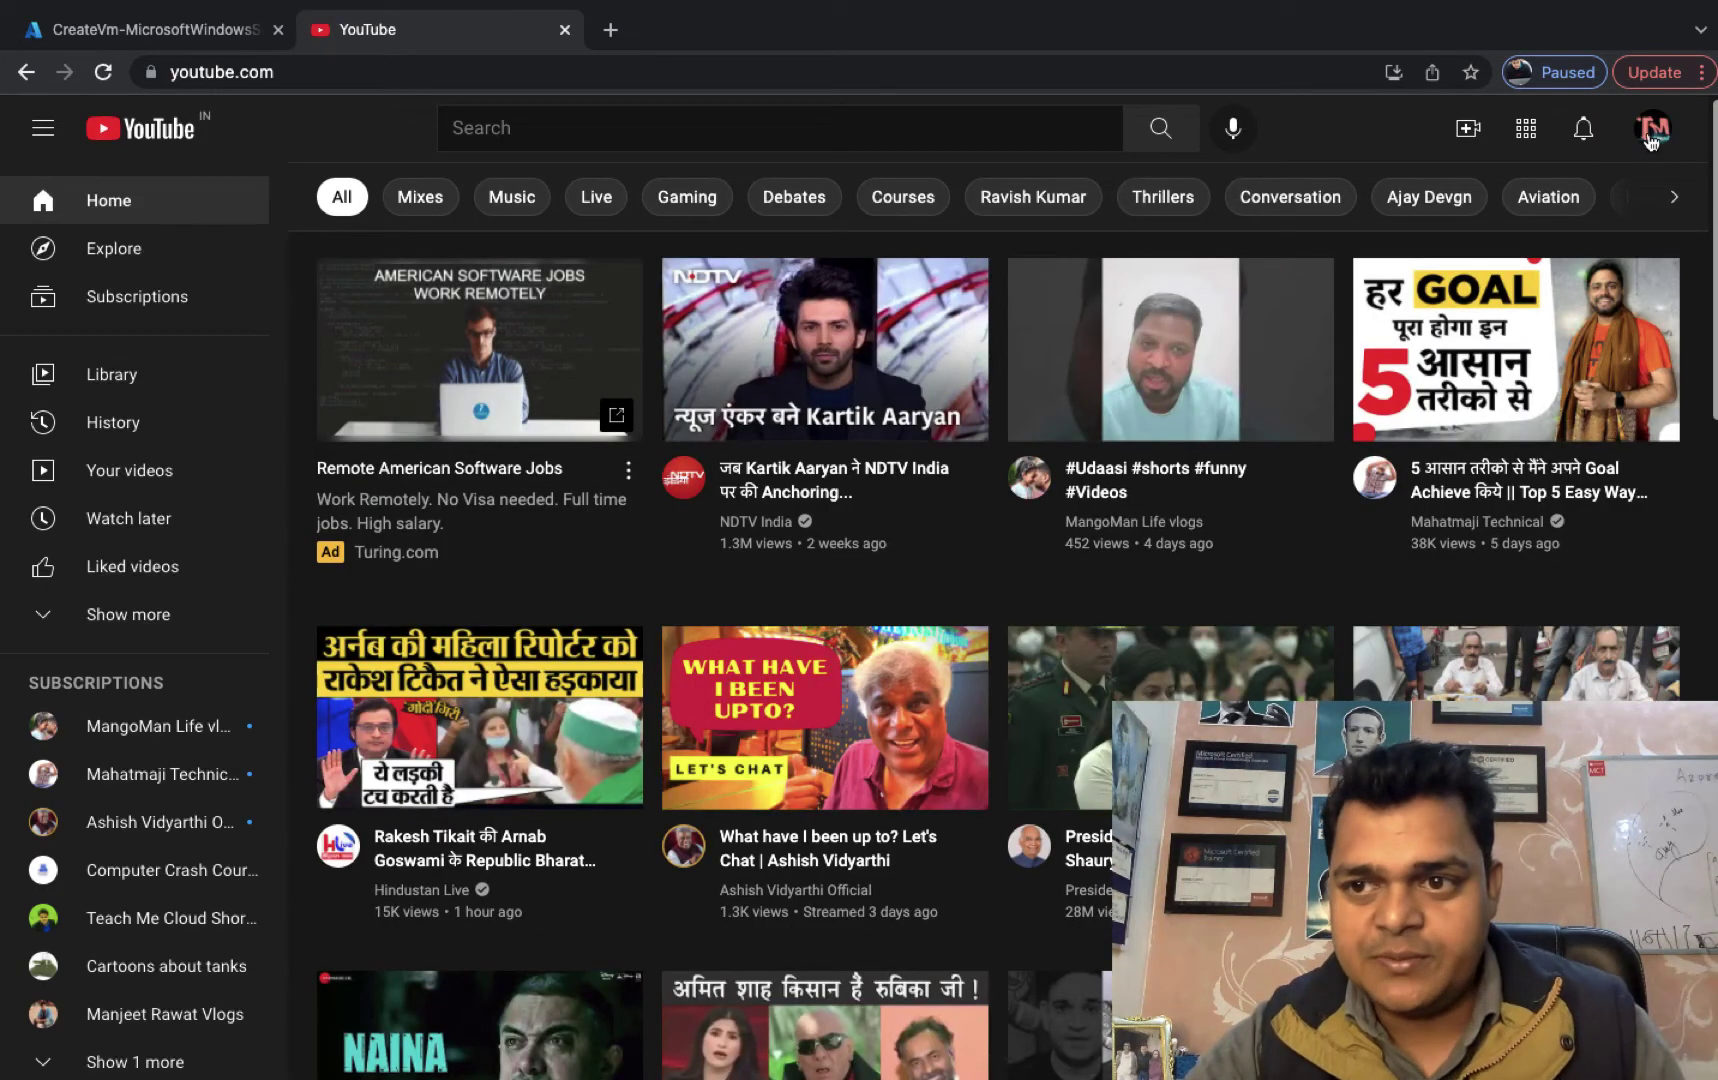
Go to the Teach Me Cloud channel's Videos list and browse the uploads.
{"action": "left_click", "coordinate": [1662, 140]}
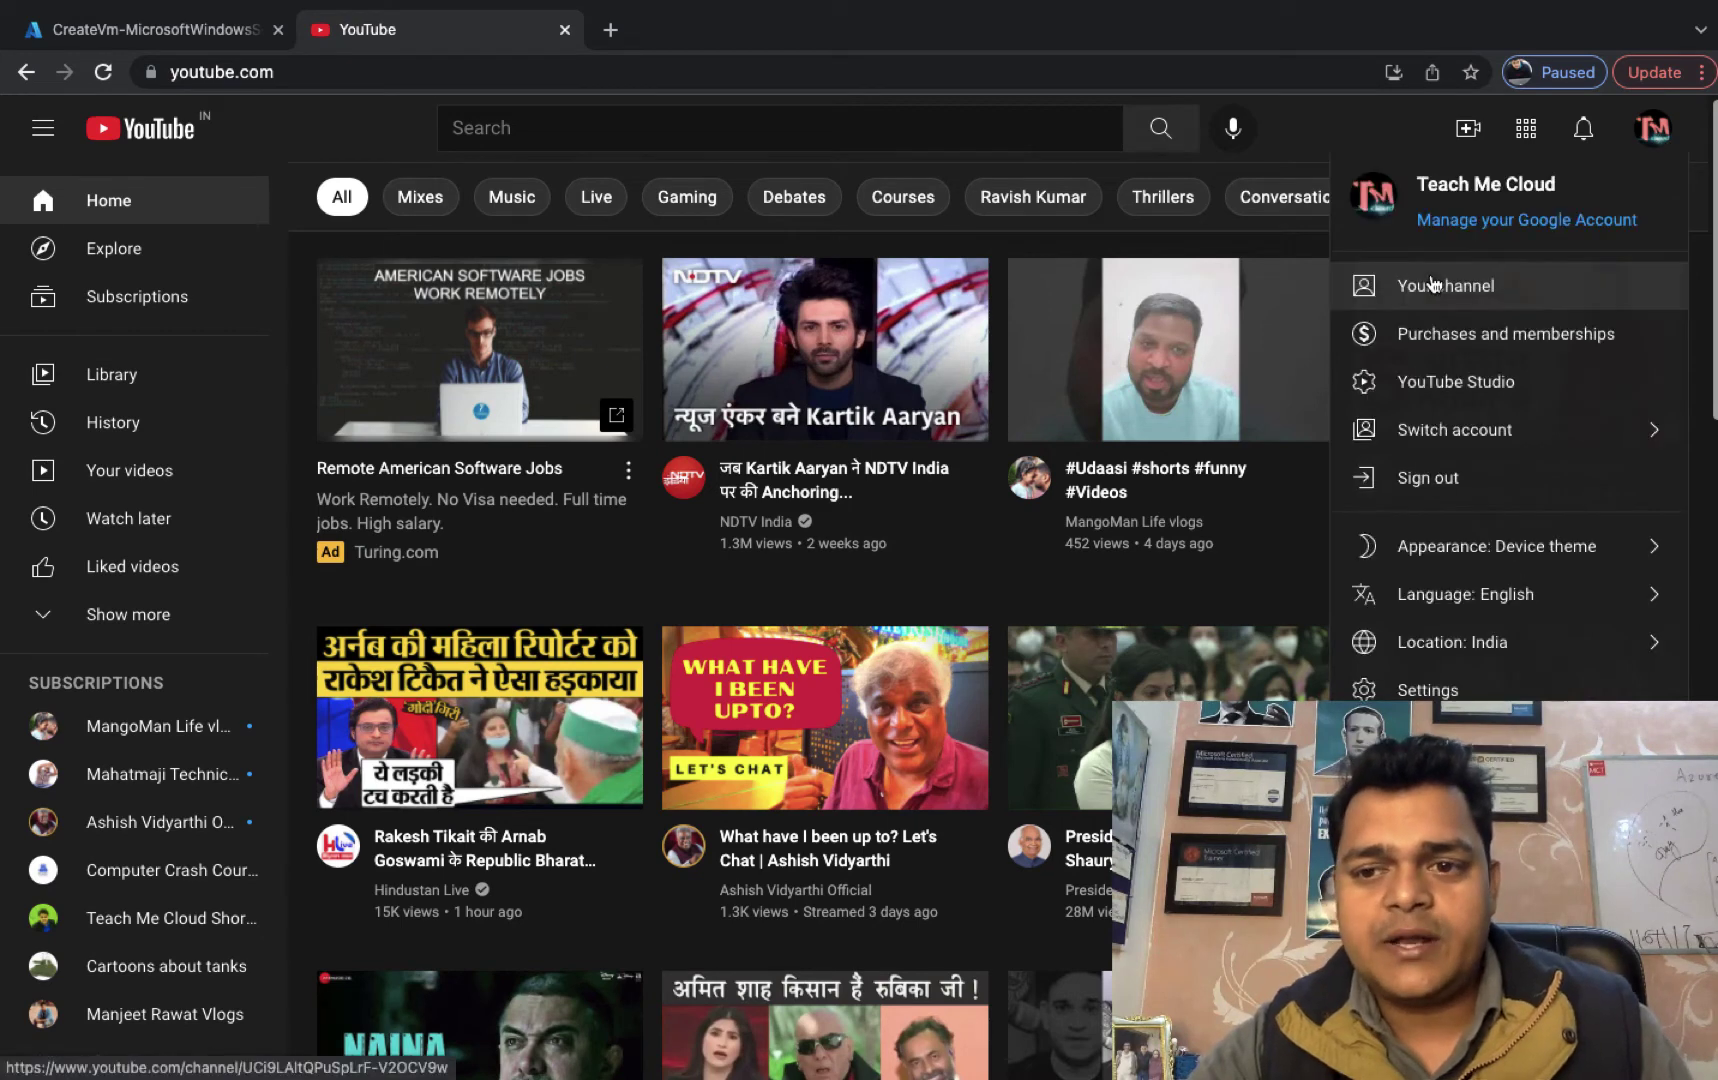
{"action": "left_click", "coordinate": [1430, 287]}
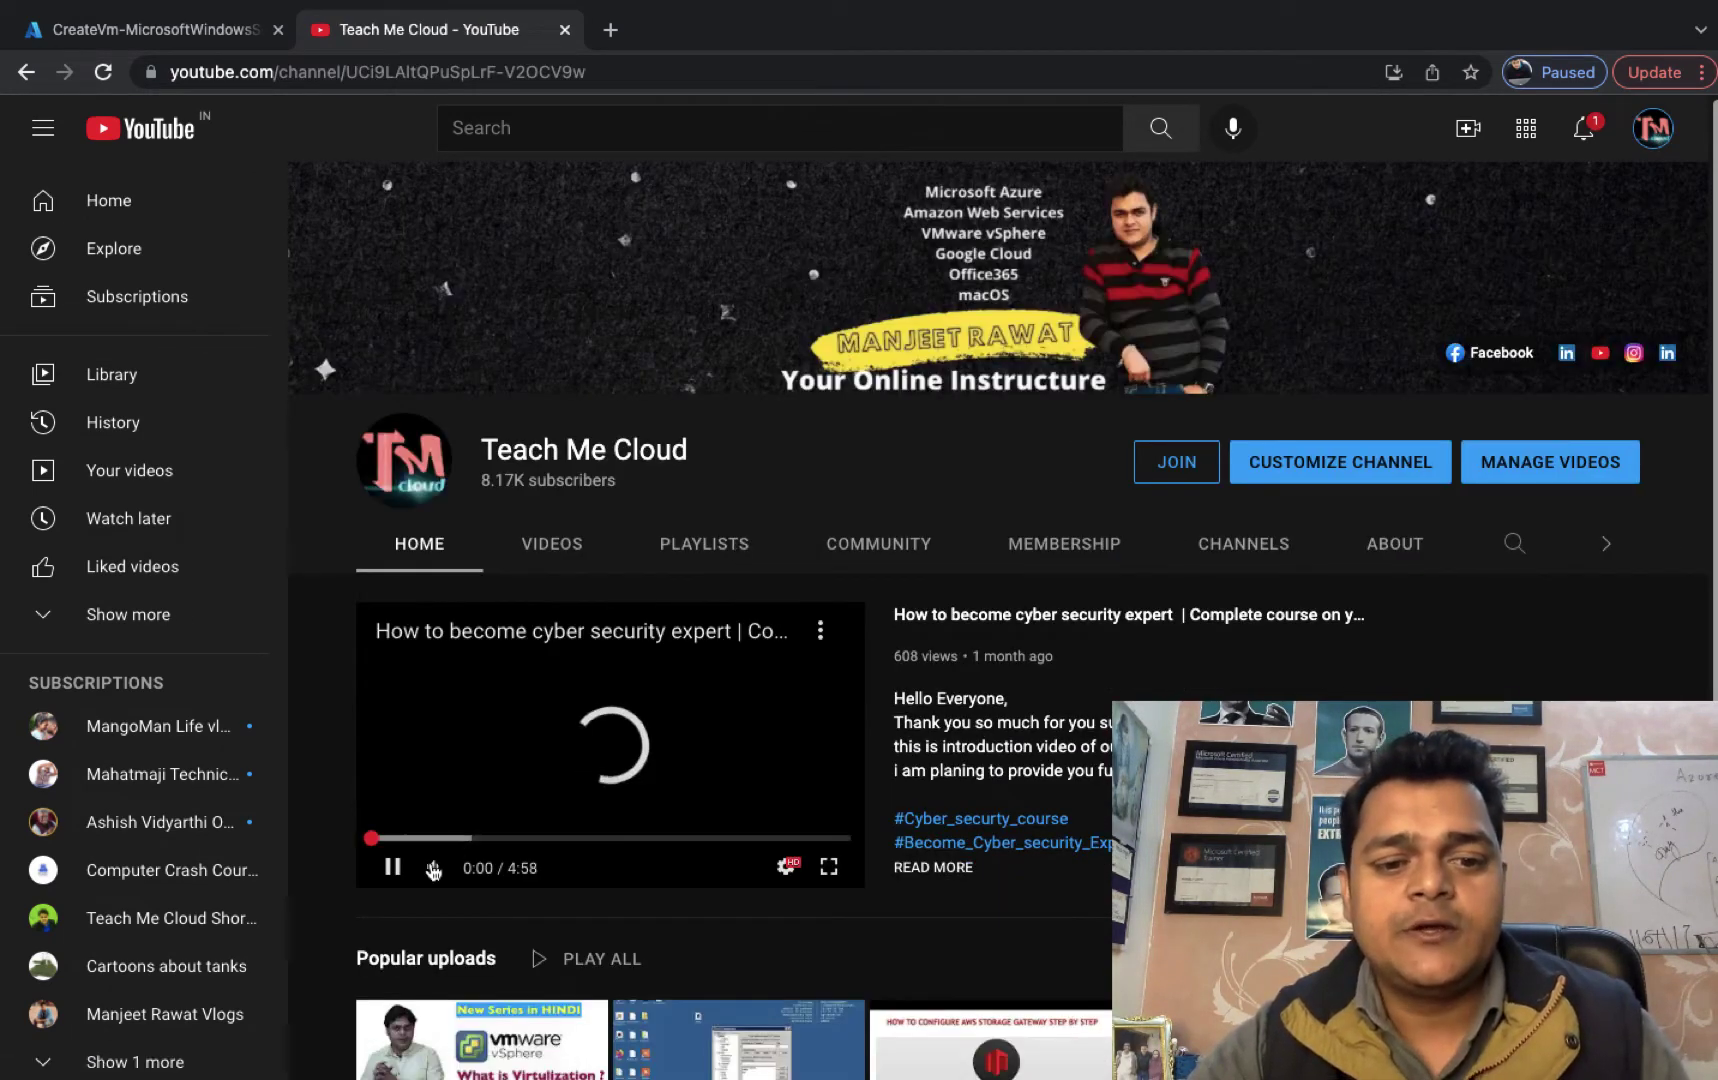
{"action": "mouse_move", "coordinate": [843, 808]}
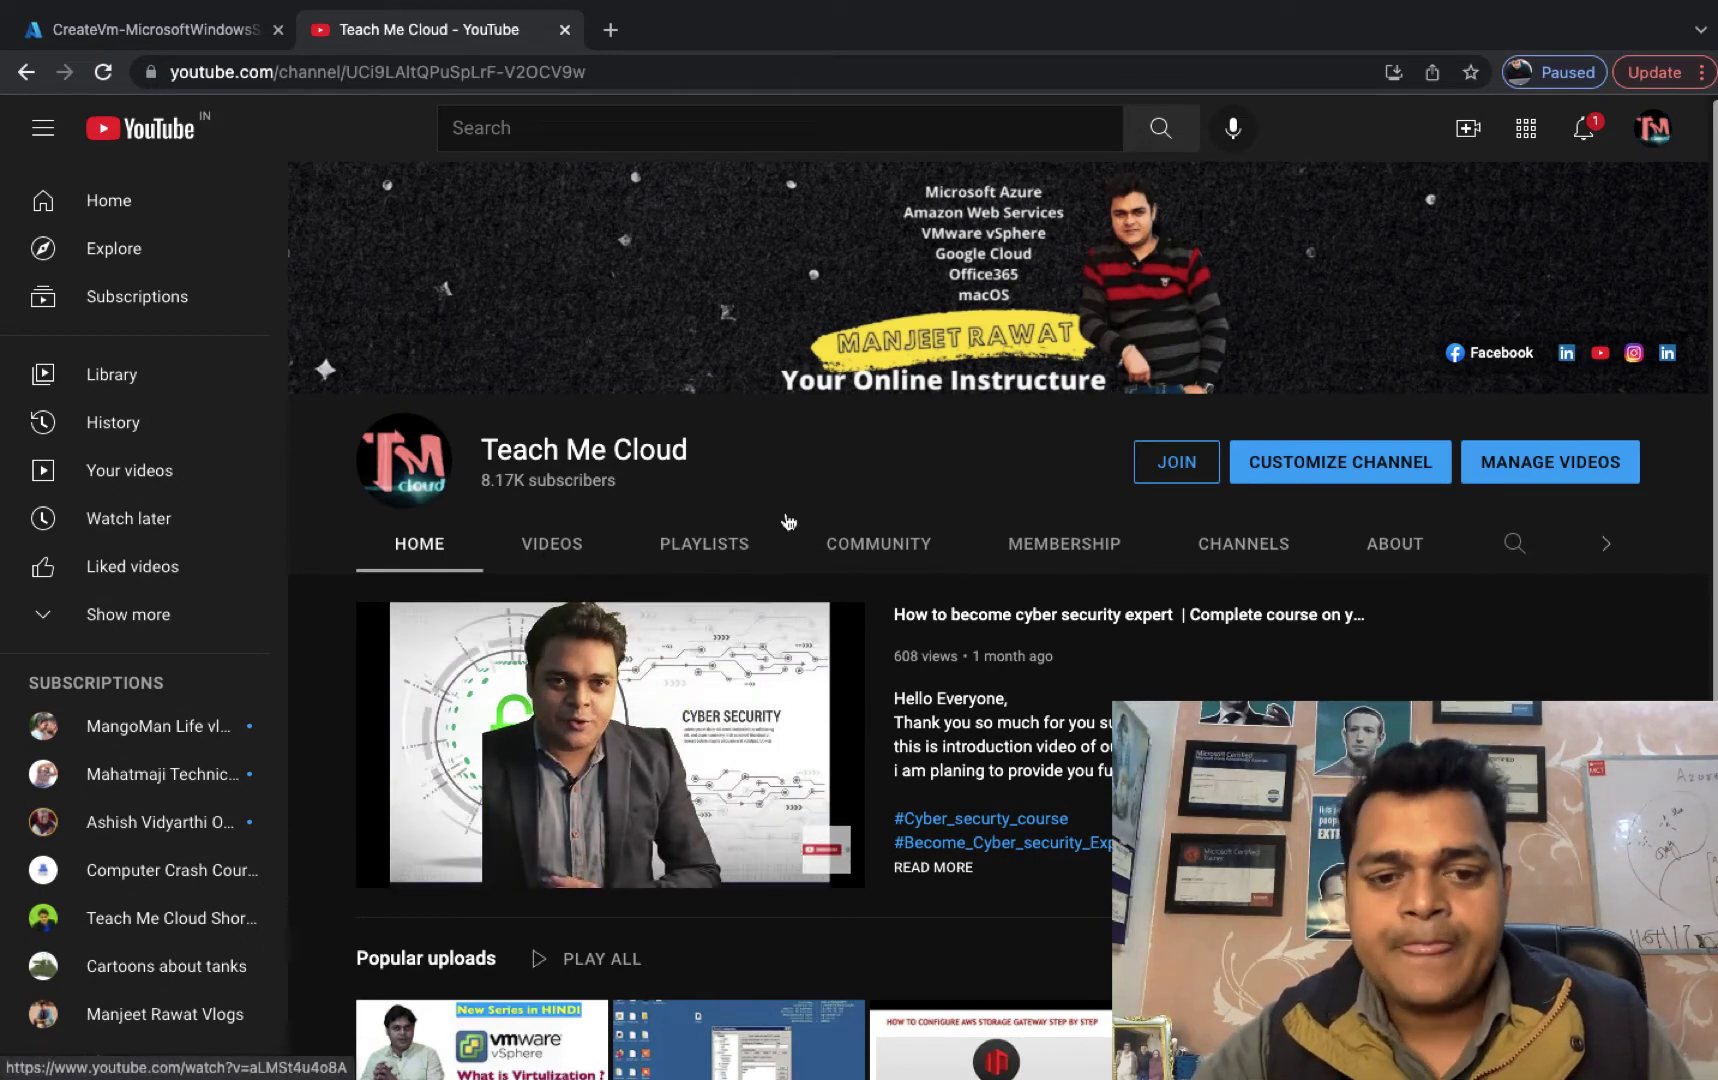
{"action": "left_click", "coordinate": [553, 545]}
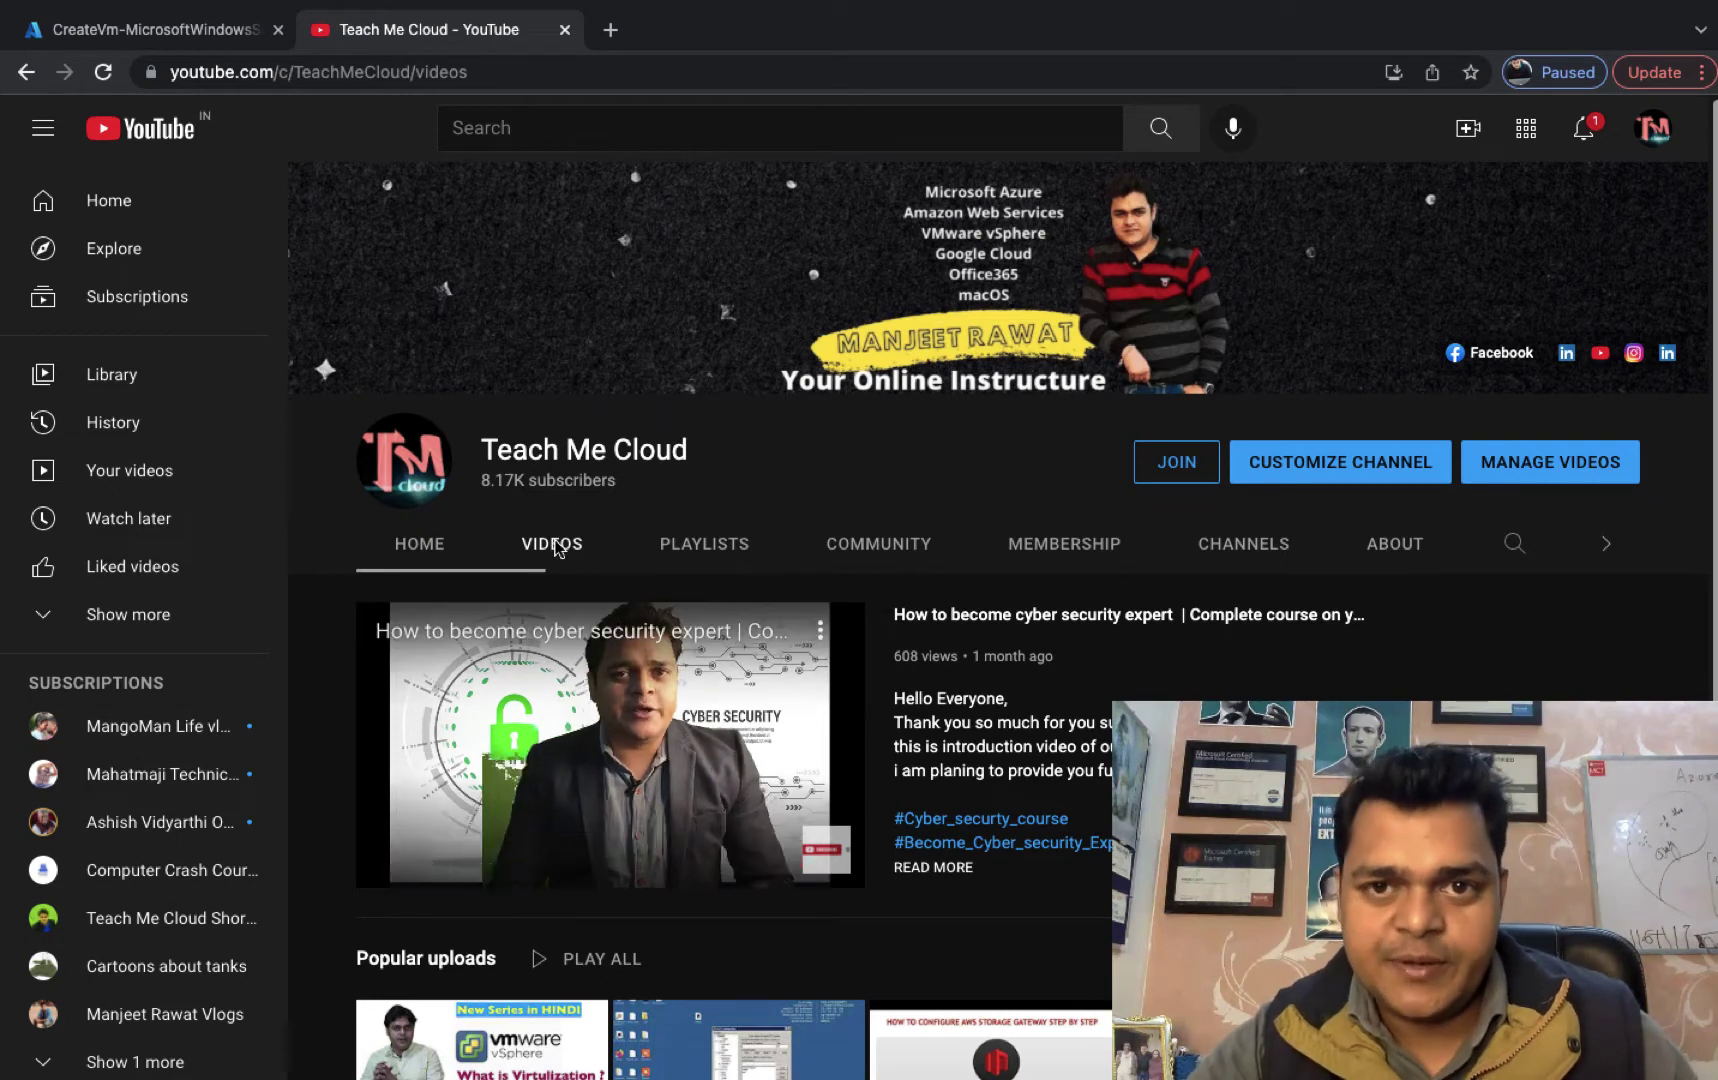
{"action": "scroll", "coordinate": [754, 682], "scroll_direction": "down", "scroll_amount": 2}
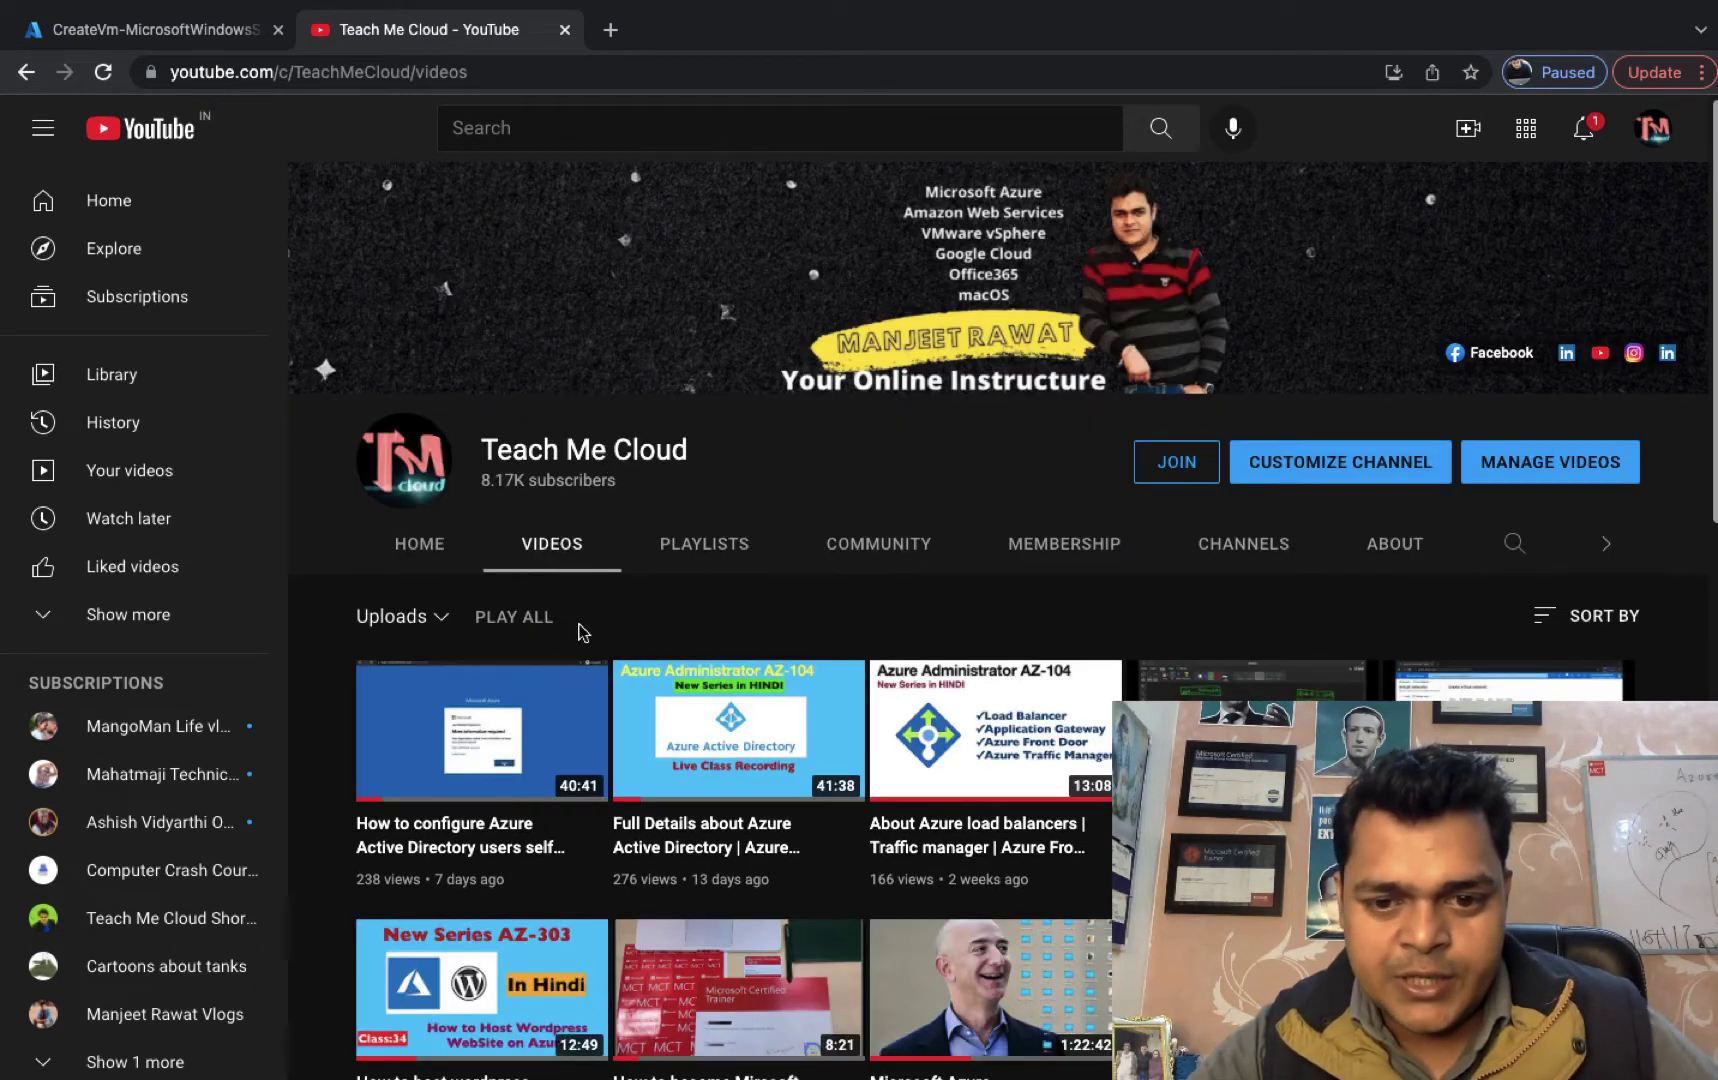
{"action": "scroll", "coordinate": [675, 729], "scroll_direction": "down", "scroll_amount": 1}
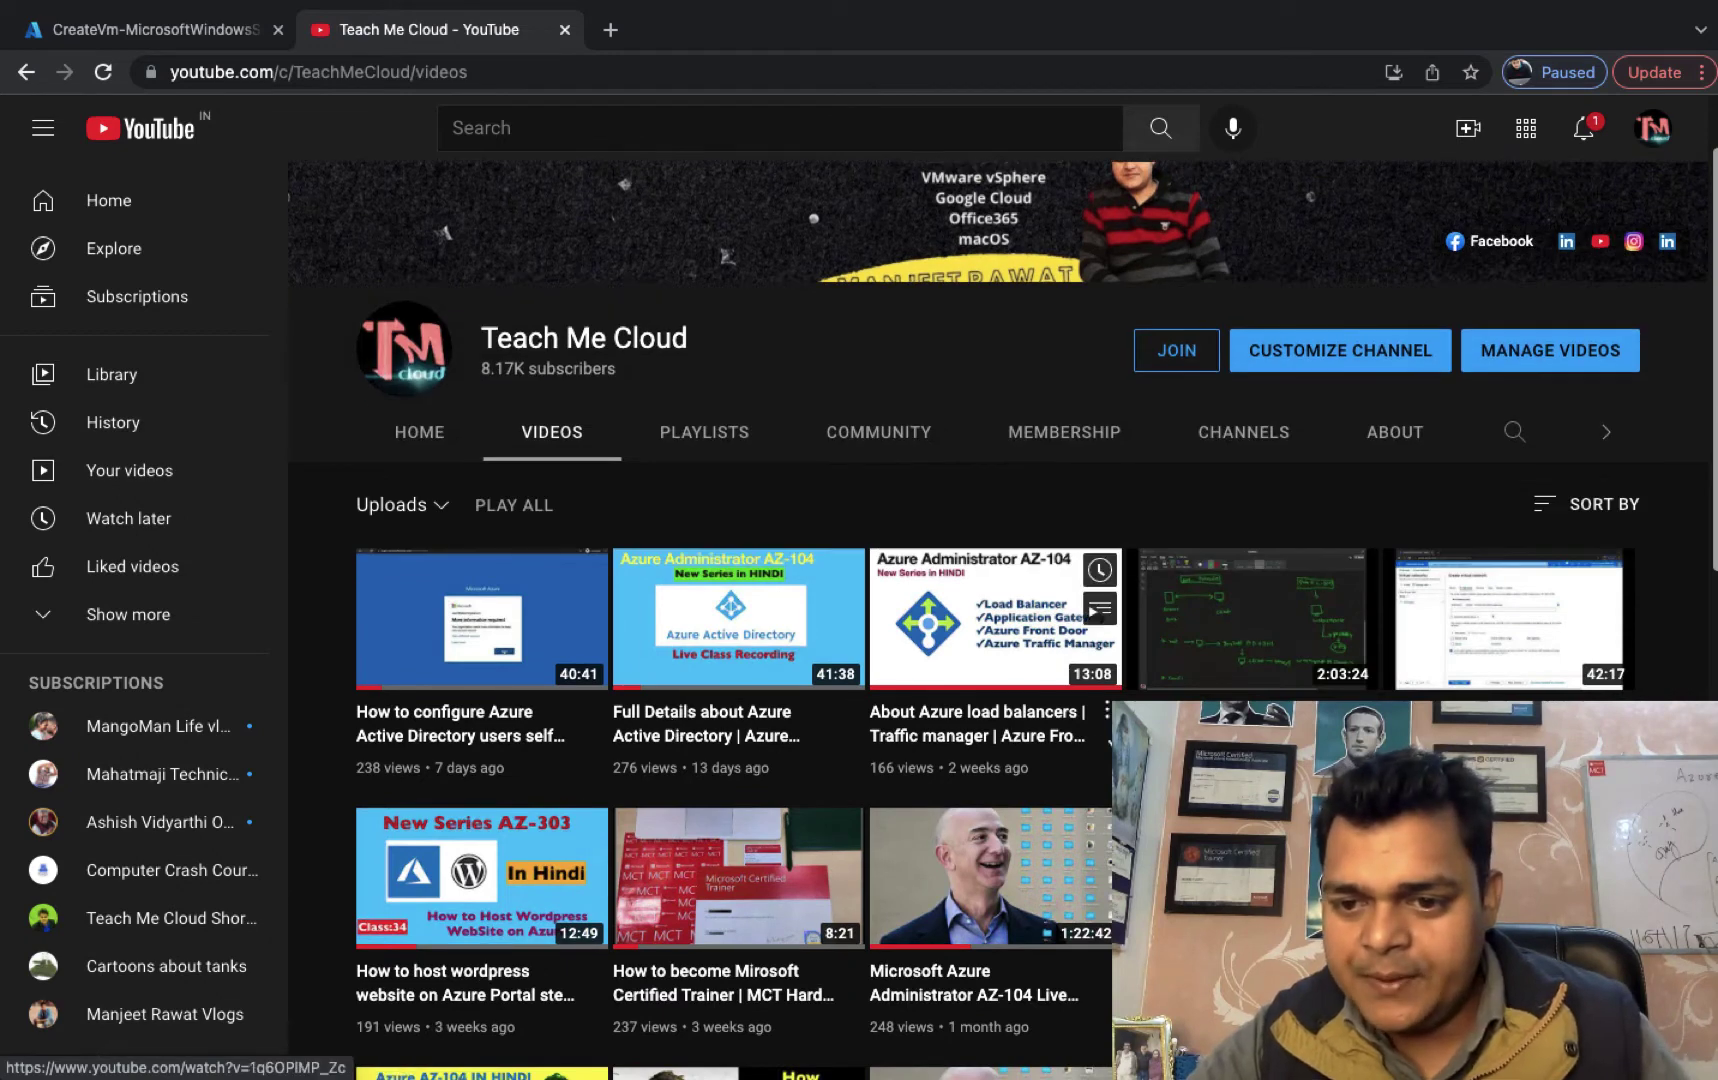
{"action": "scroll", "coordinate": [1188, 752], "scroll_direction": "down", "scroll_amount": 1}
{"action": "scroll", "coordinate": [1188, 752], "scroll_direction": "up", "scroll_amount": 1}
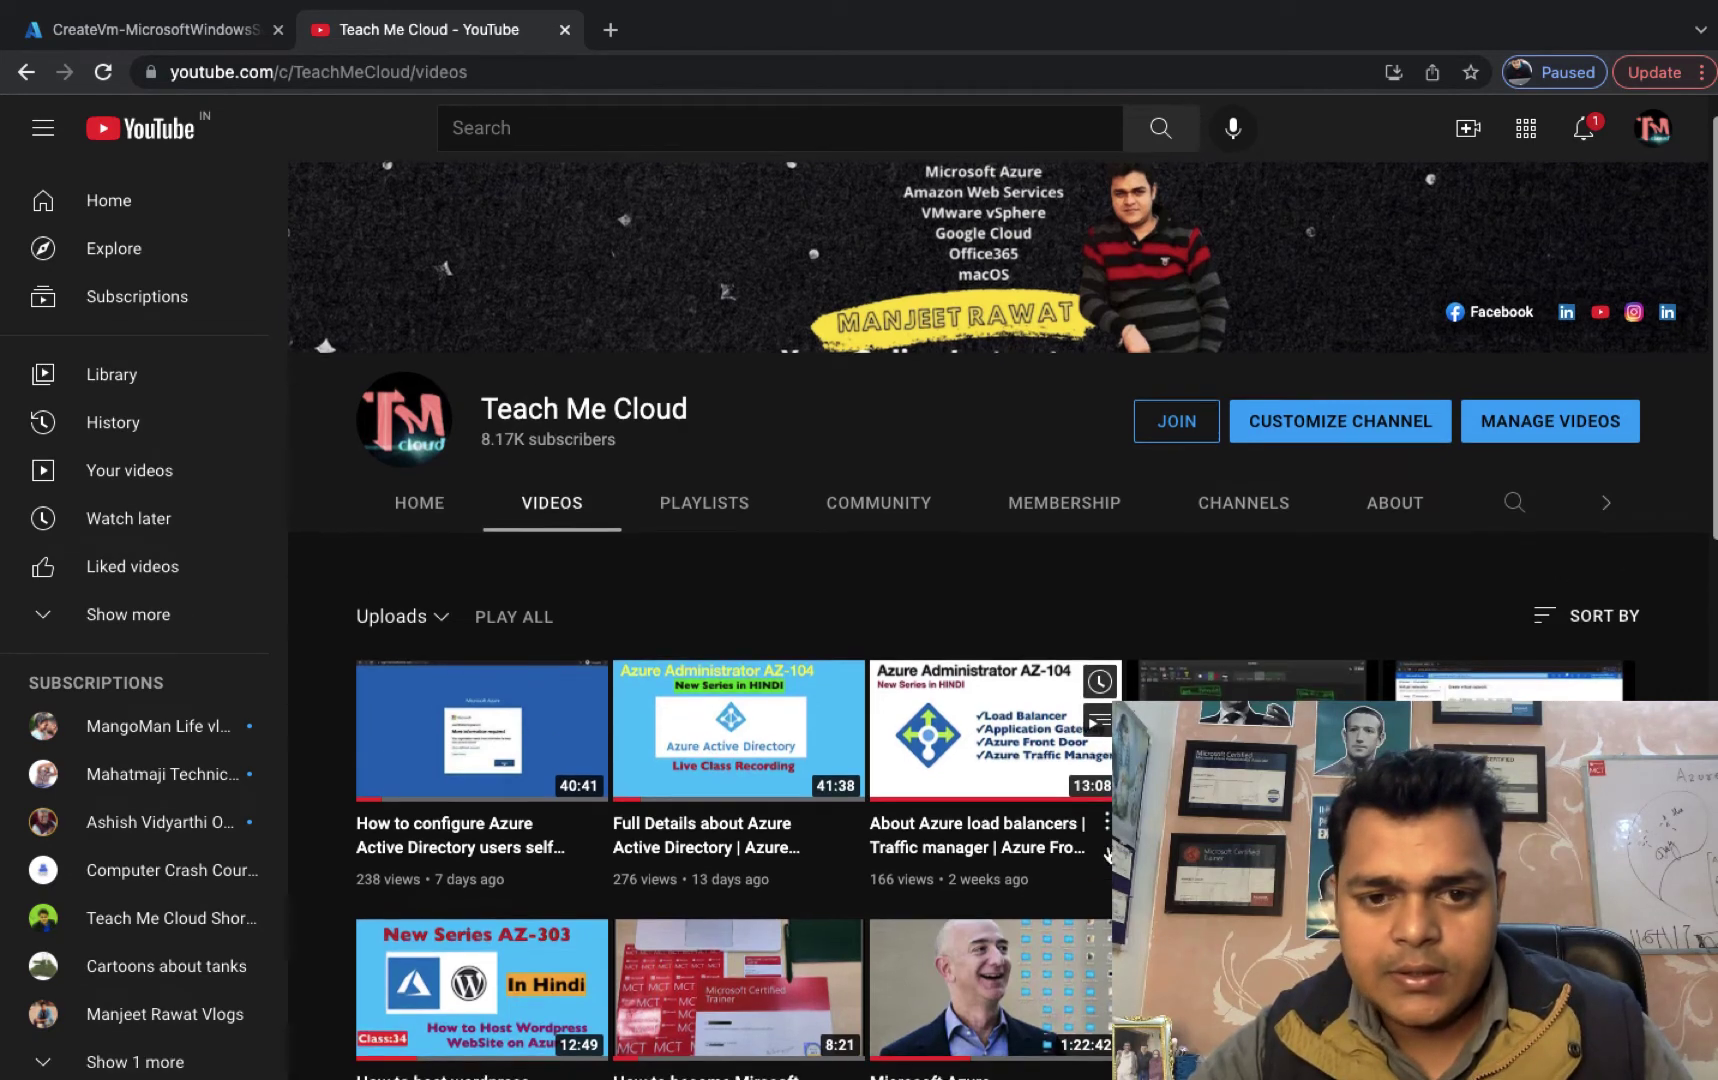
{"action": "scroll", "coordinate": [1000, 600], "scroll_direction": "up", "scroll_amount": 1}
{"action": "scroll", "coordinate": [1000, 600], "scroll_direction": "down", "scroll_amount": 2}
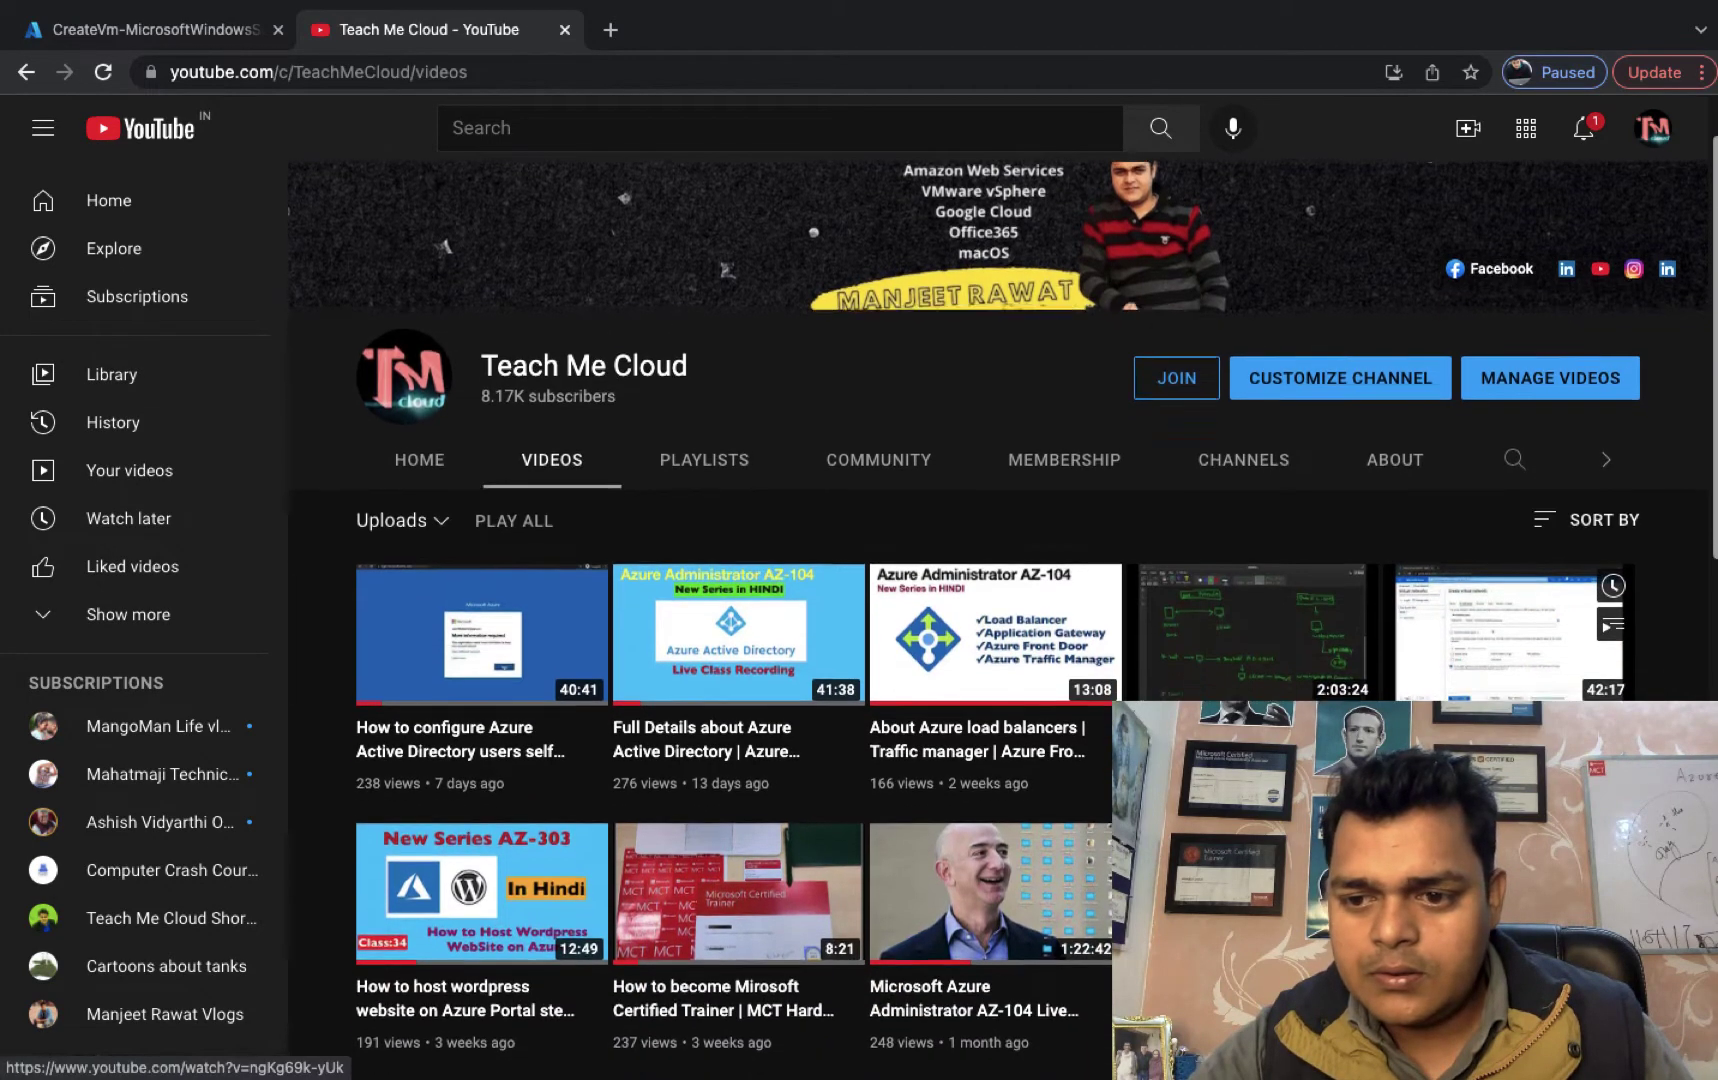
{"action": "scroll", "coordinate": [1000, 600], "scroll_direction": "down", "scroll_amount": 3}
{"action": "scroll", "coordinate": [1250, 690], "scroll_direction": "up", "scroll_amount": 5}
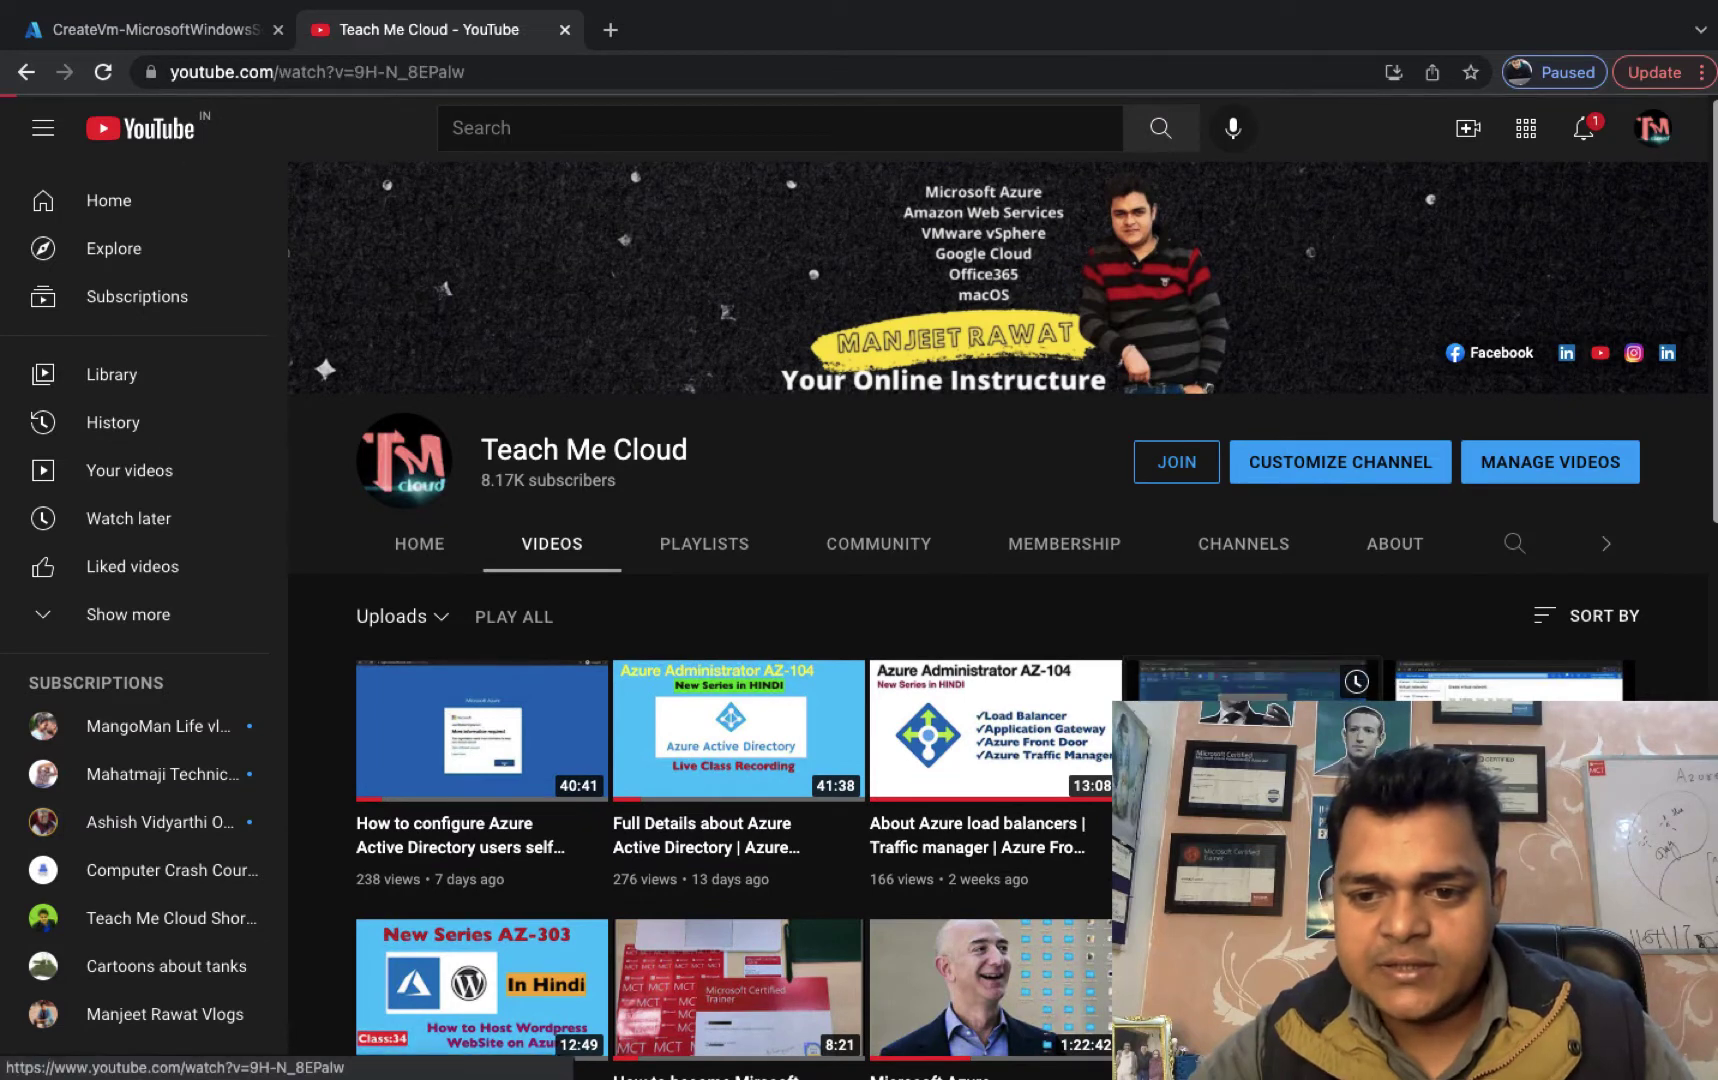
Open the 'About Azure load balancers' video from the channel's uploads.
{"action": "left_click", "coordinate": [1250, 680]}
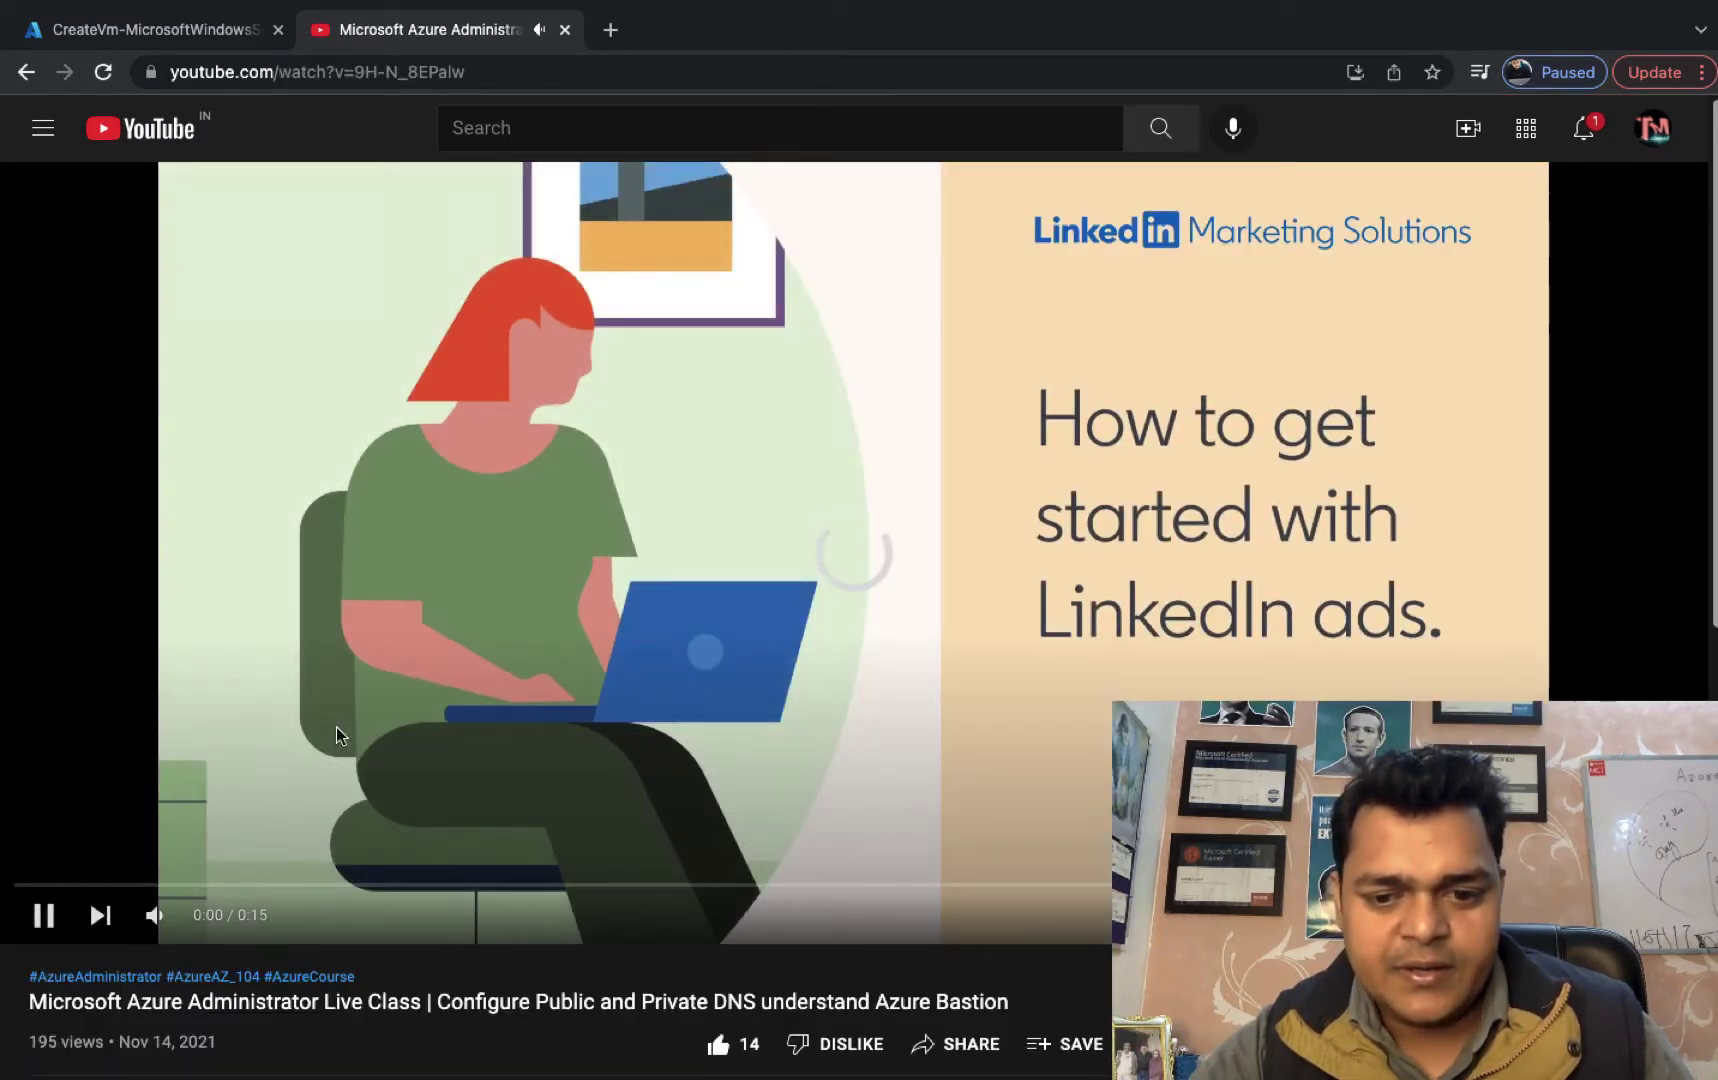
{"action": "left_click", "coordinate": [43, 915]}
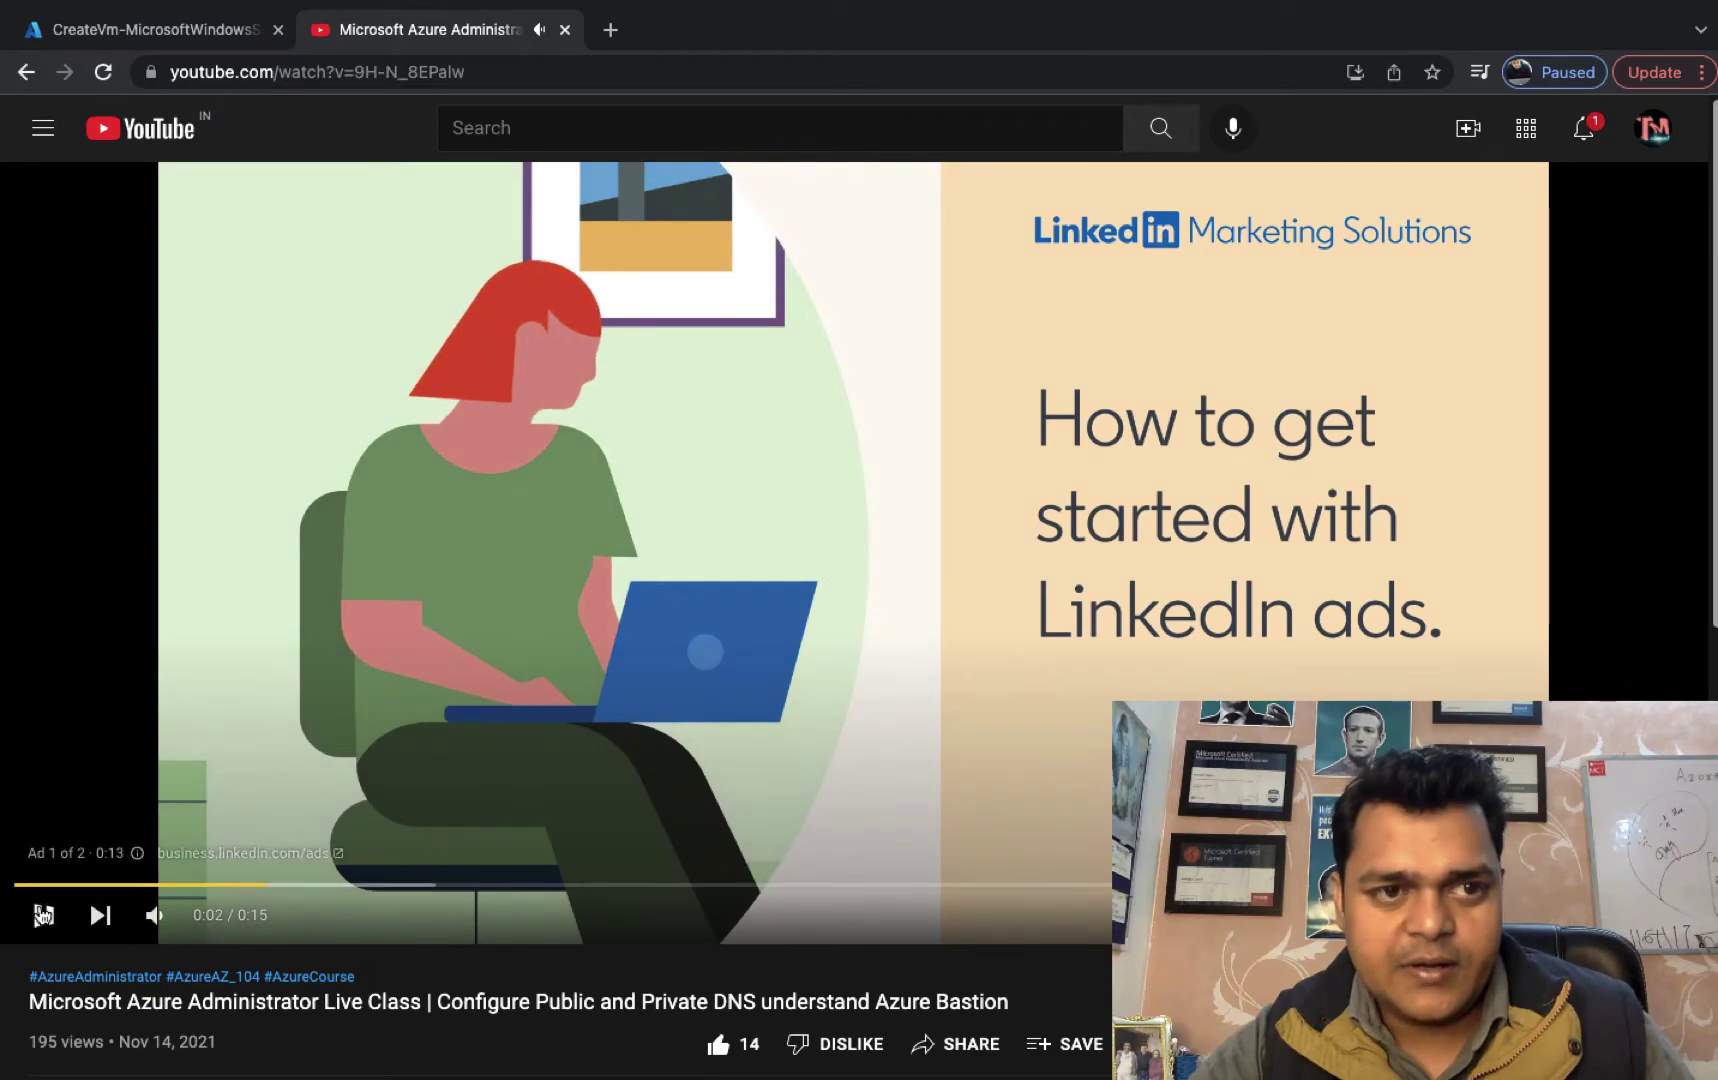
{"action": "left_click", "coordinate": [26, 72]}
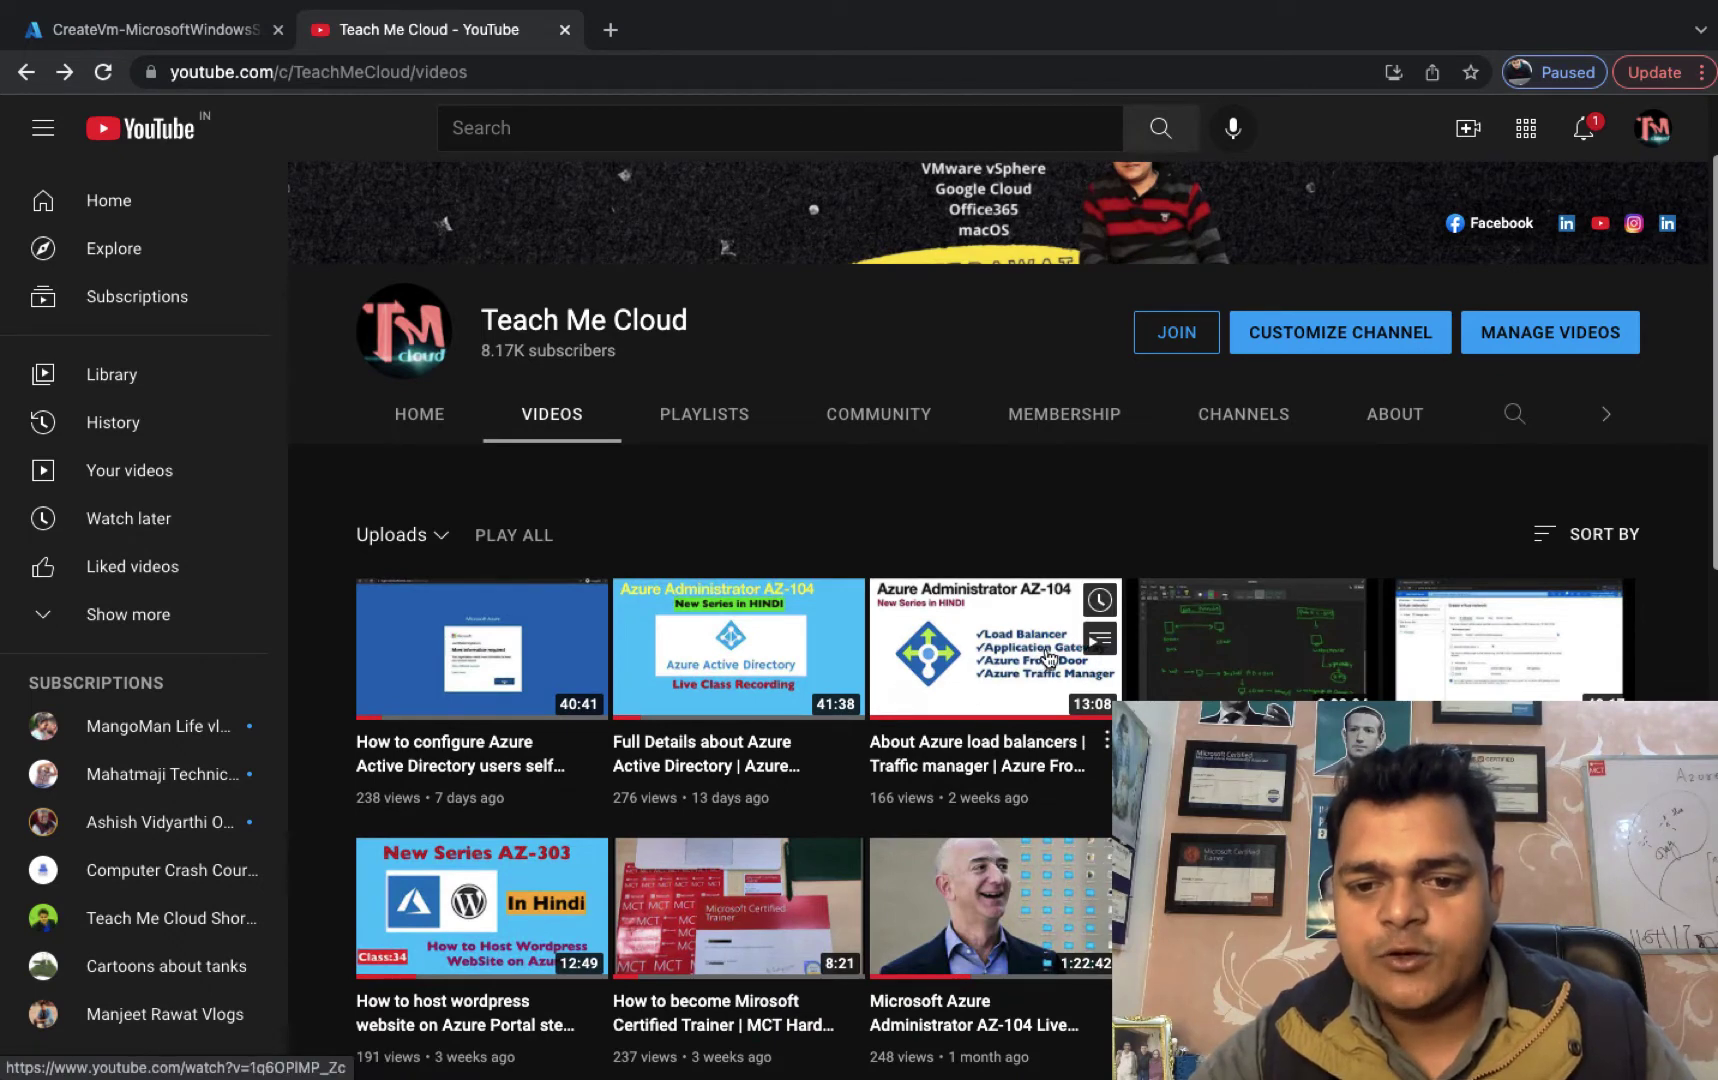
{"action": "left_click", "coordinate": [990, 688]}
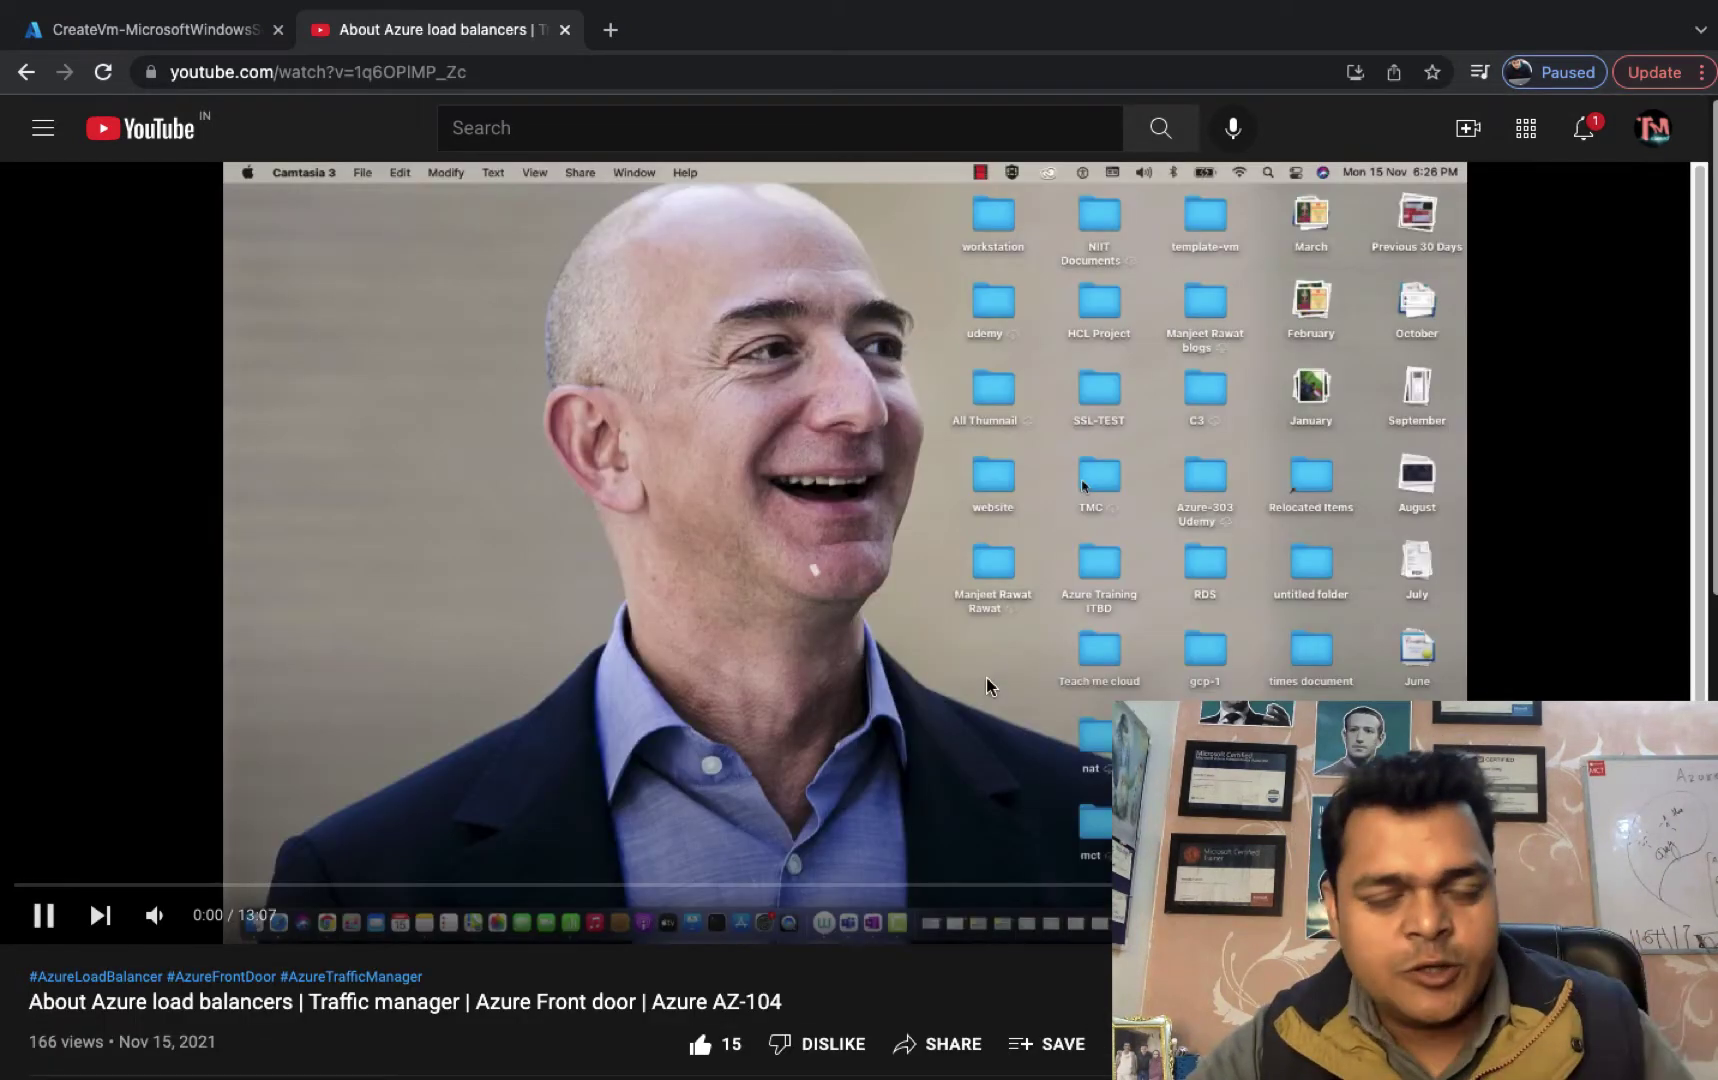
Skip the video ahead to 2:27, mute it, and return to the Azure tab.
{"action": "left_click", "coordinate": [332, 885]}
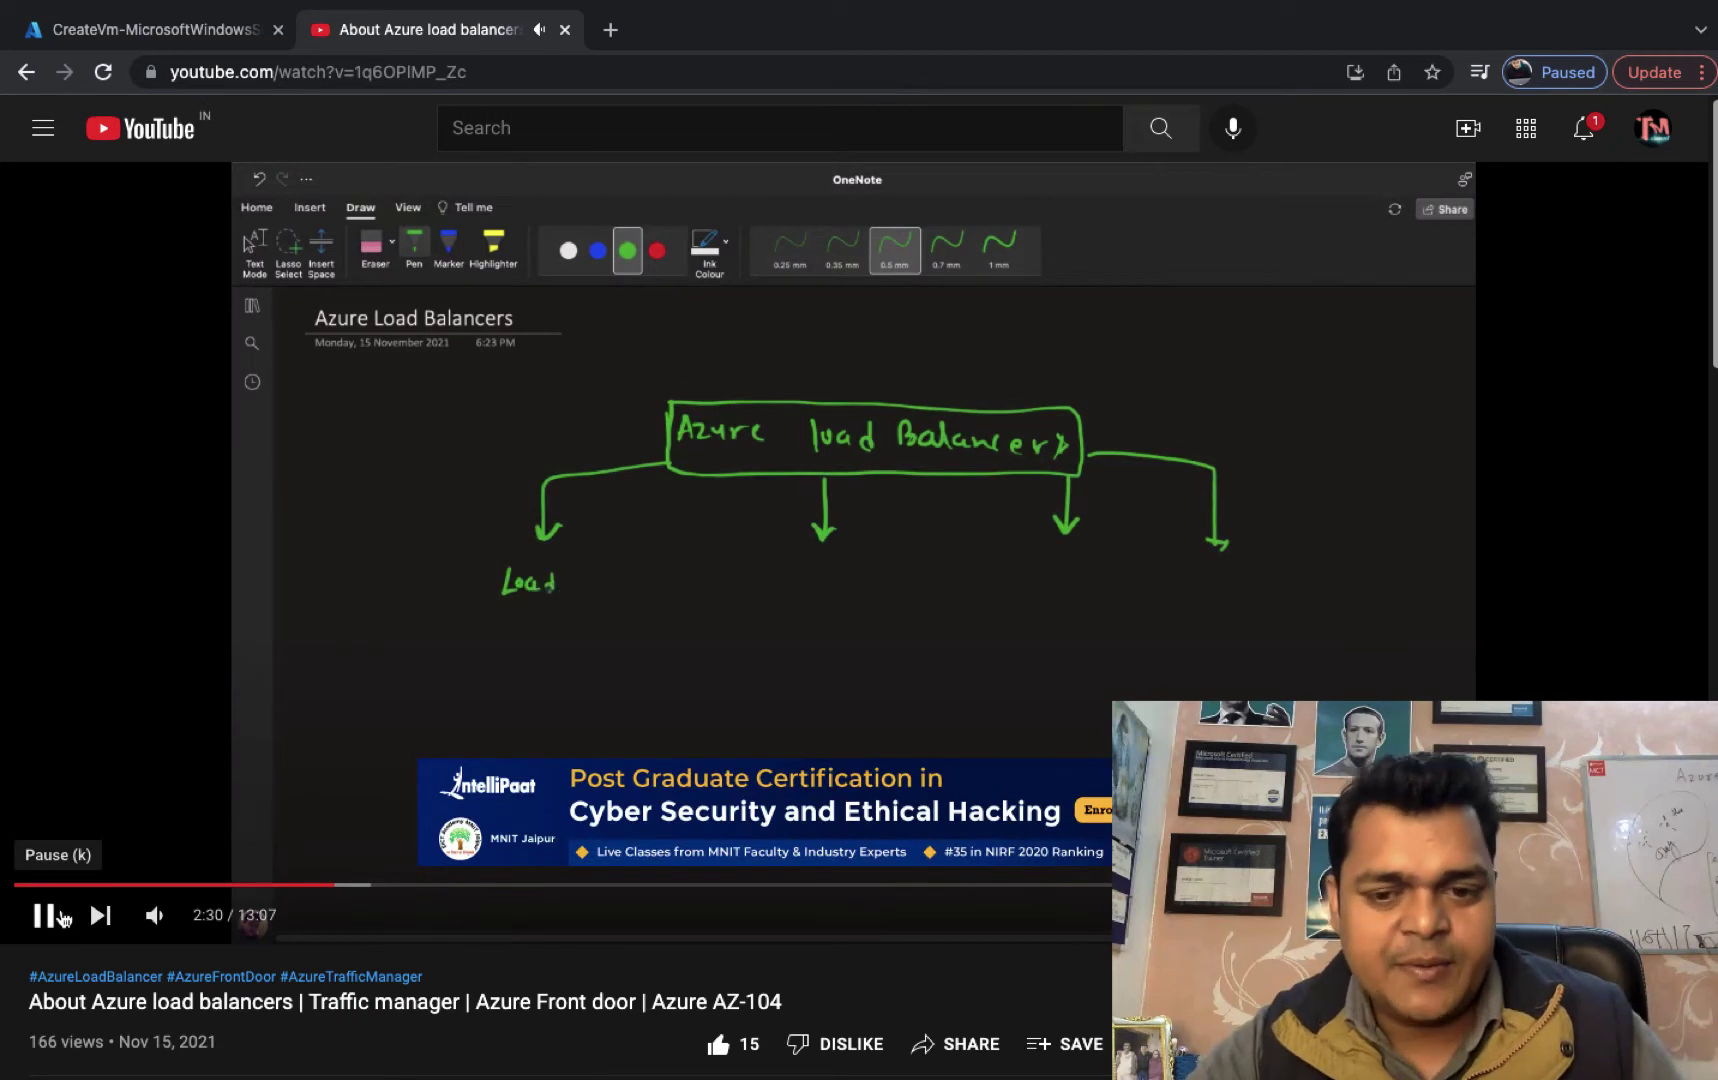
{"action": "left_click", "coordinate": [152, 917]}
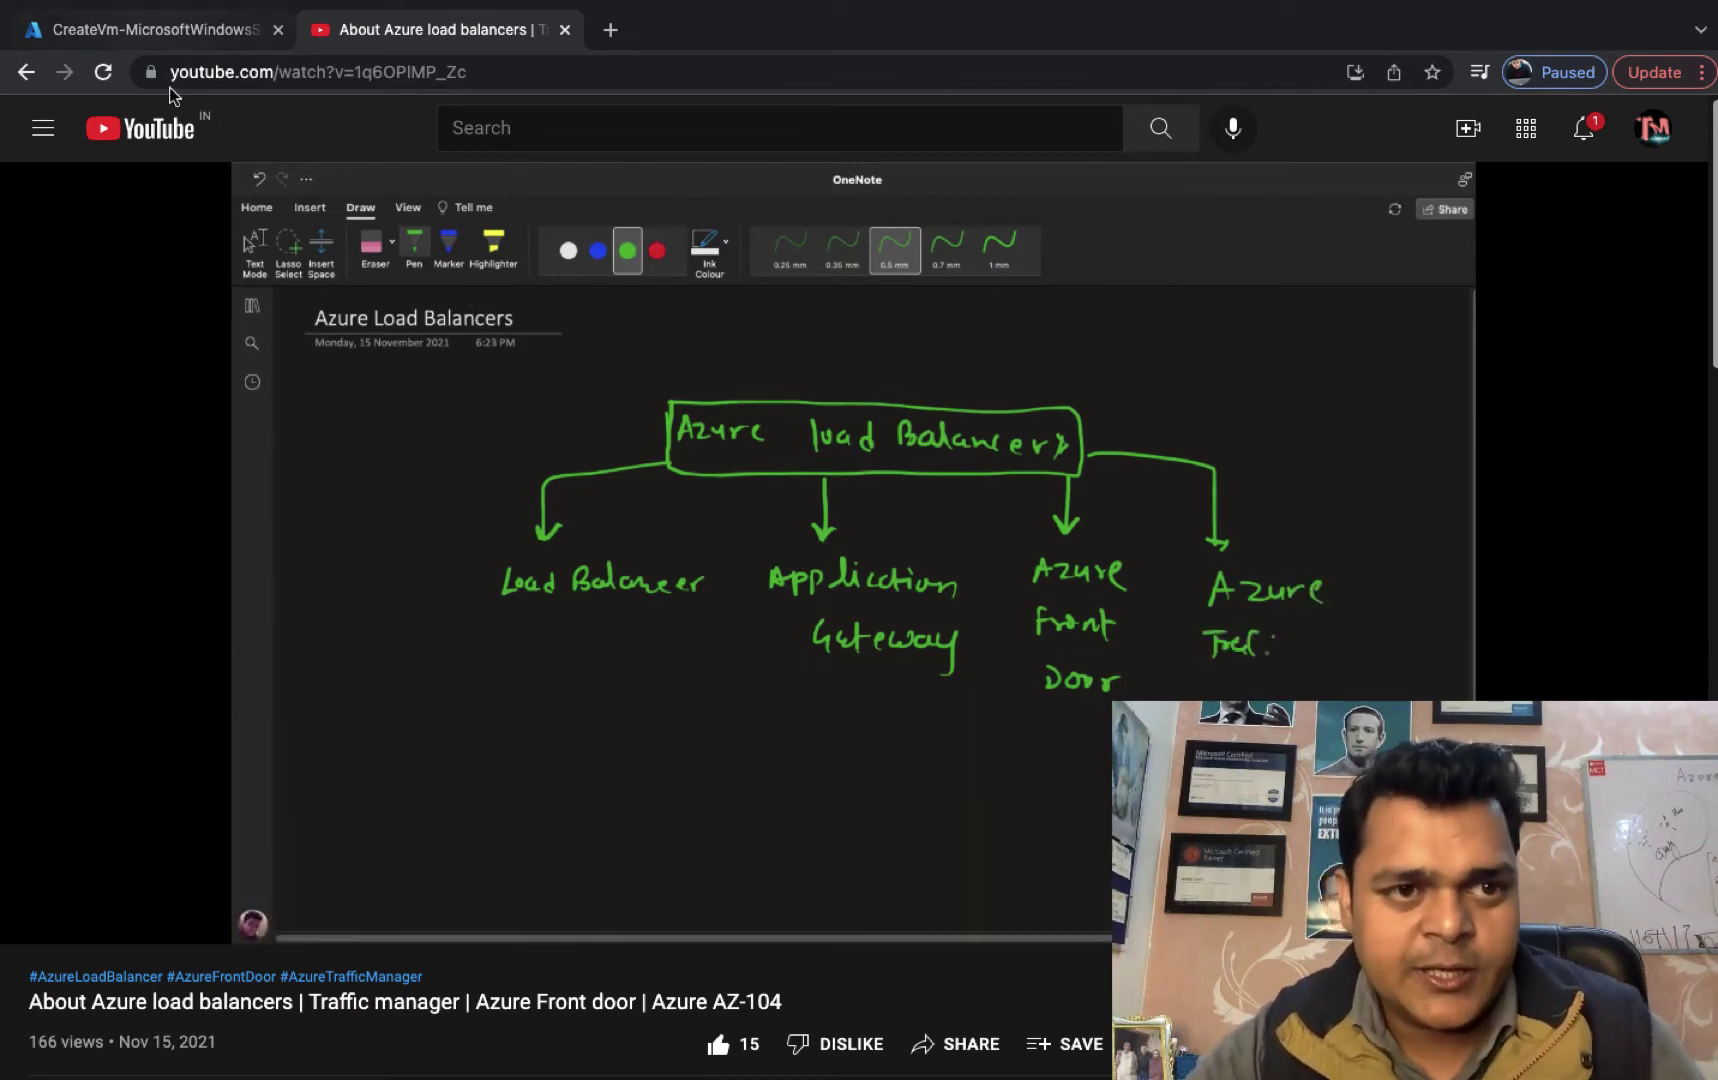
{"action": "left_click", "coordinate": [153, 27]}
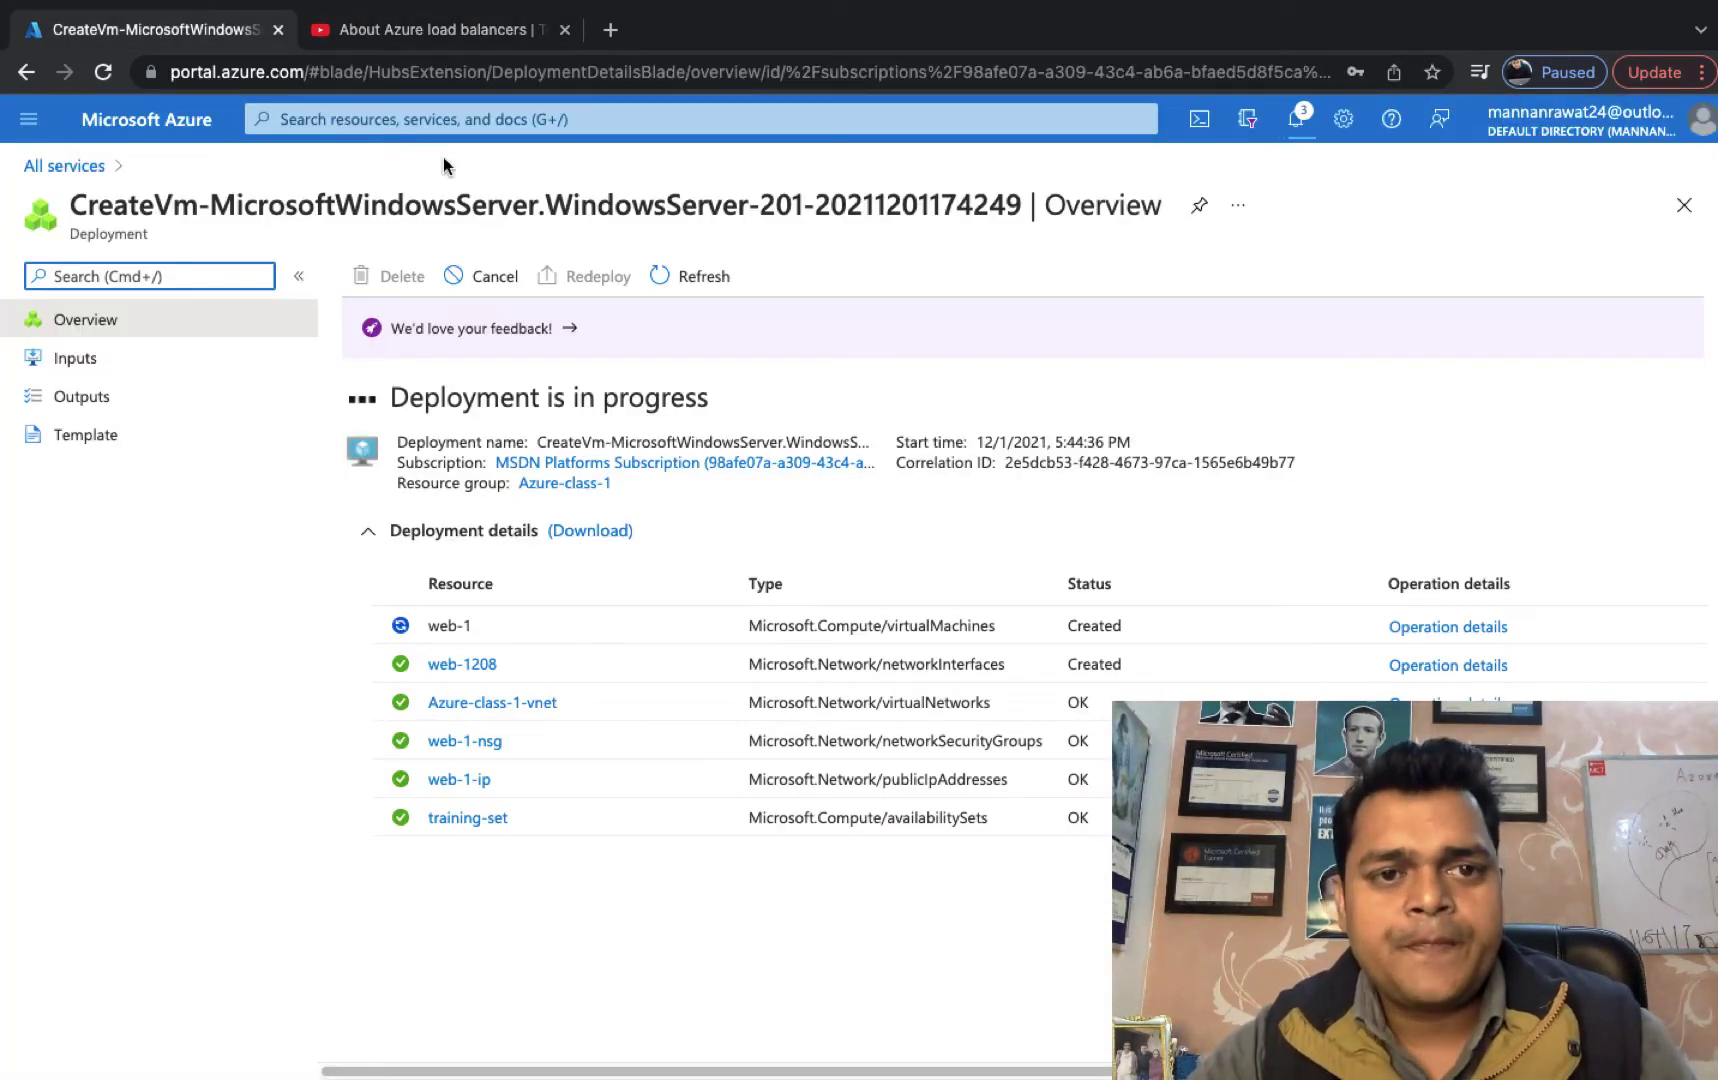
Close the YouTube video tab and refresh the web-1 deployment overview.
{"action": "left_click", "coordinate": [393, 24]}
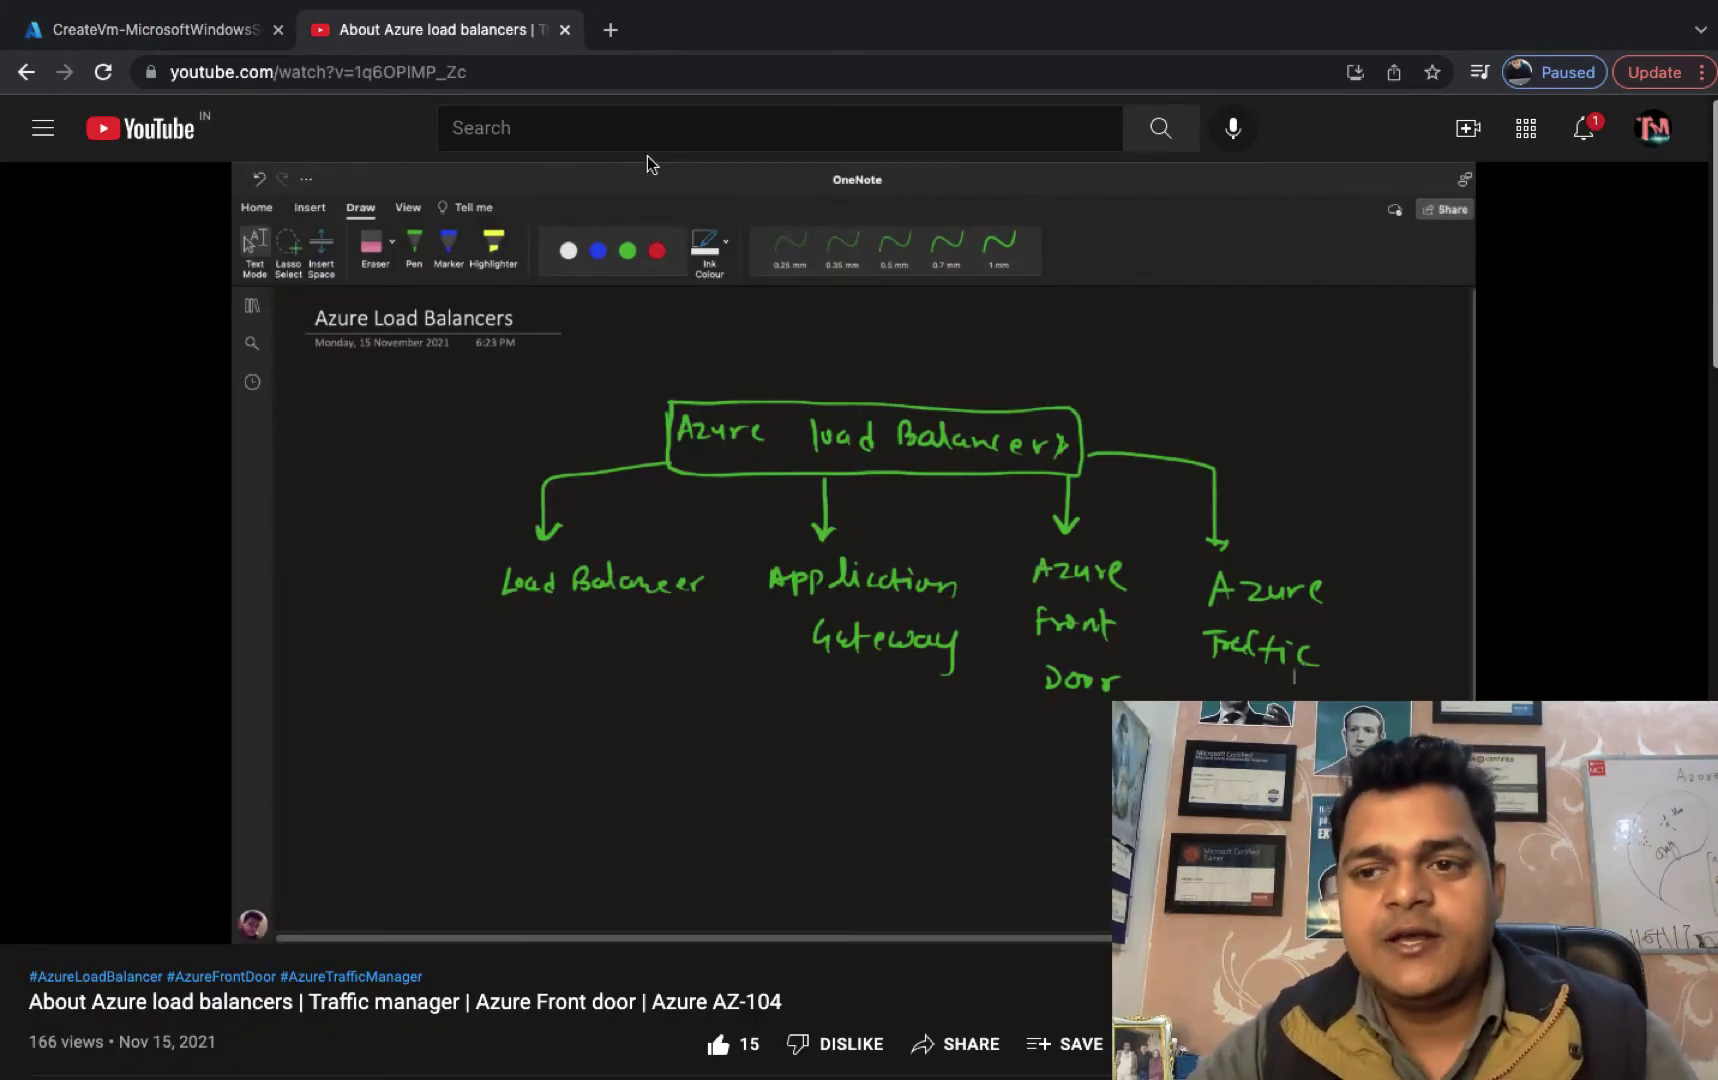
{"action": "left_click", "coordinate": [1596, 138]}
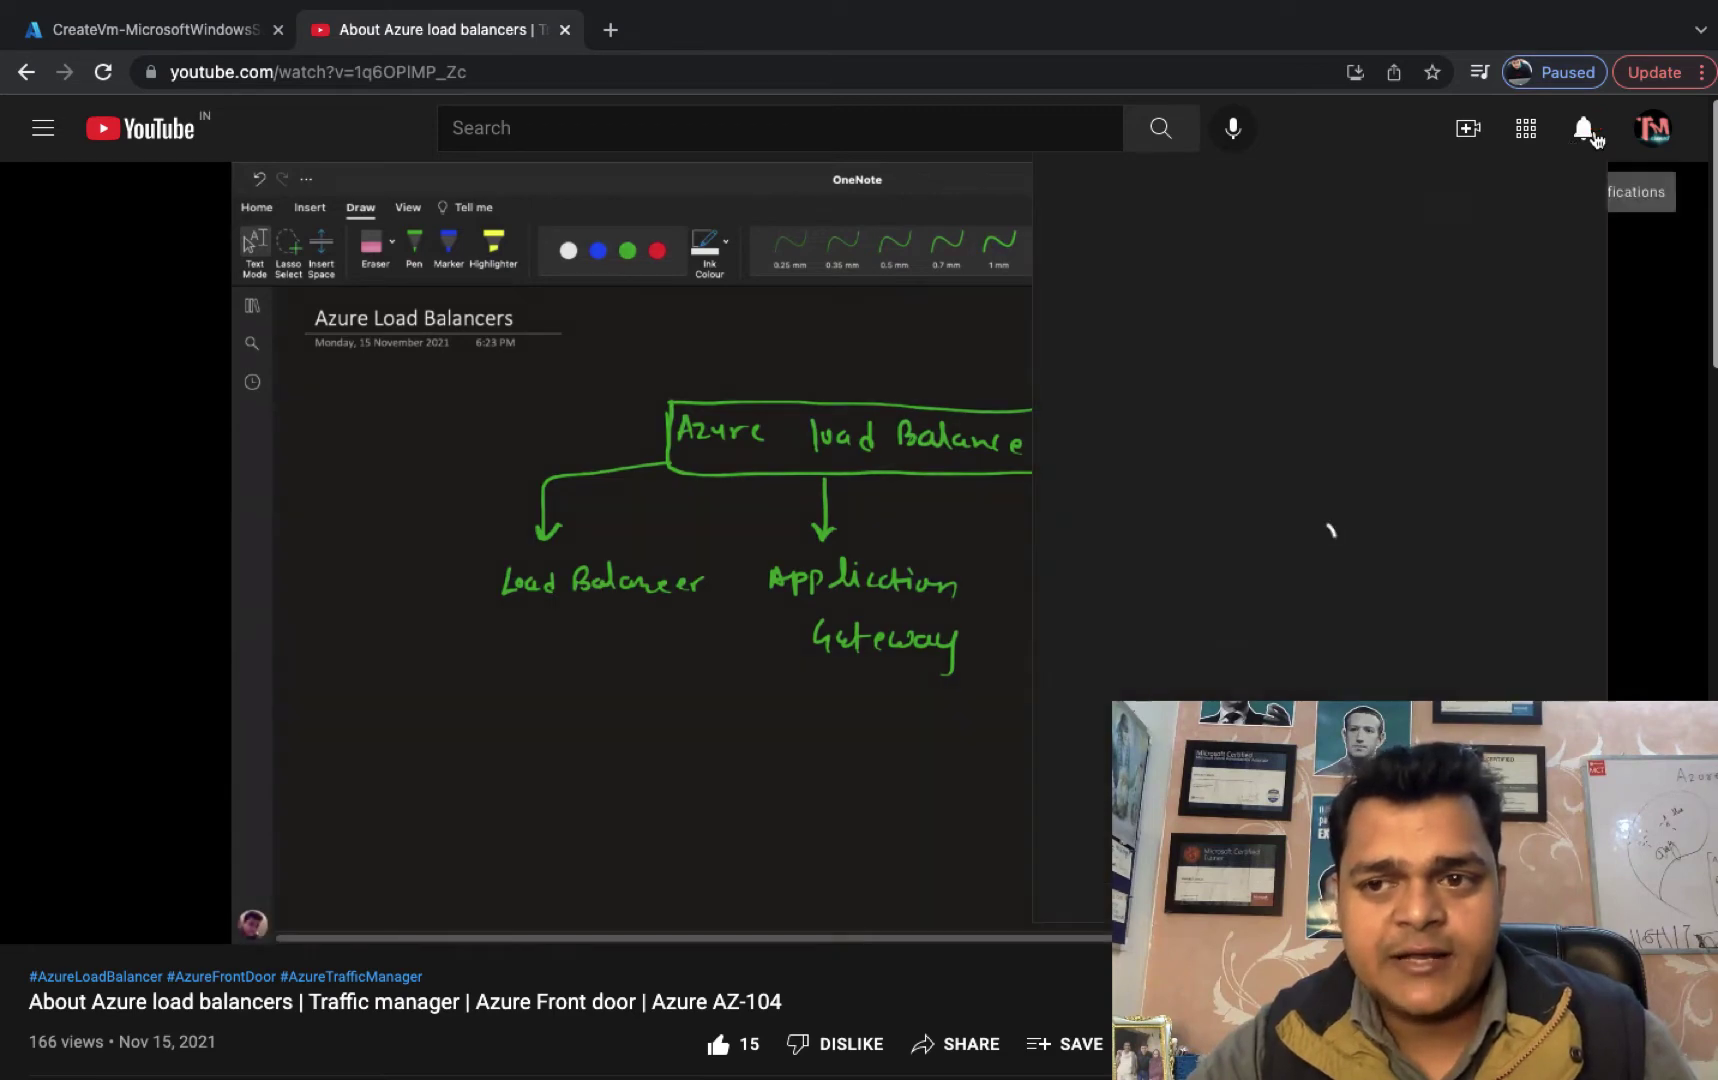
{"action": "left_click", "coordinate": [565, 31]}
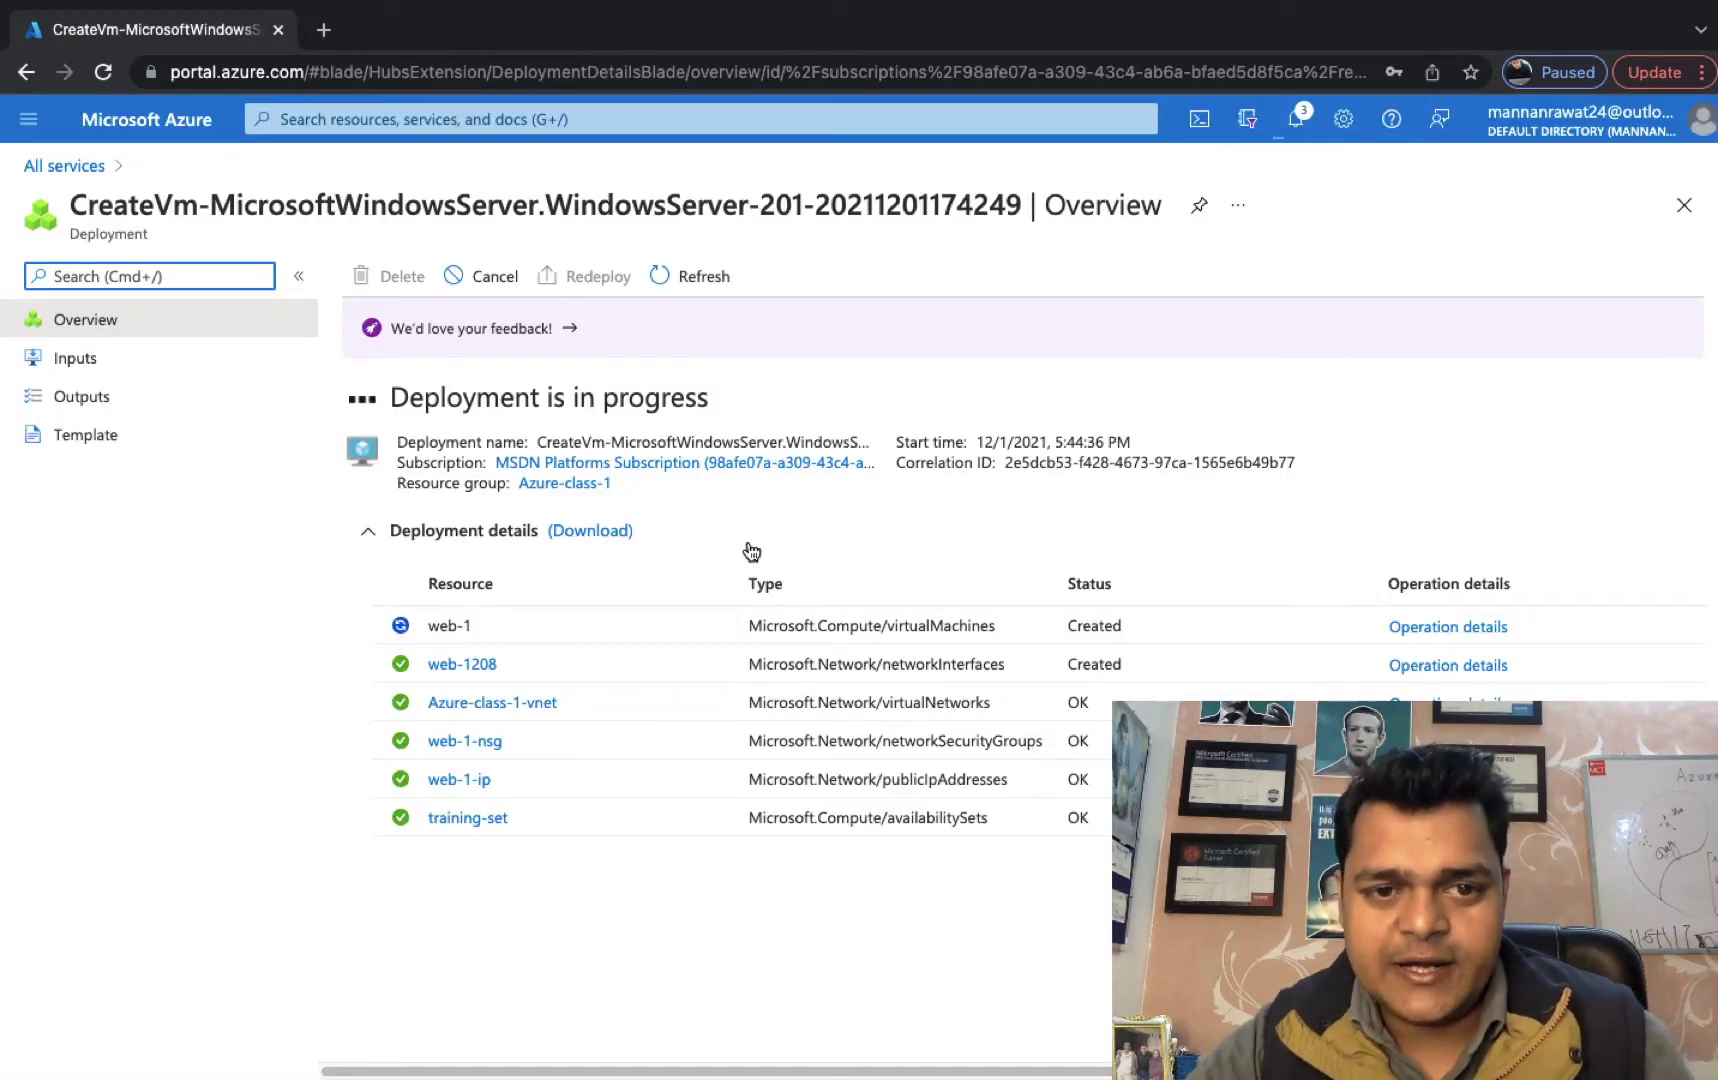
{"action": "left_click", "coordinate": [707, 268]}
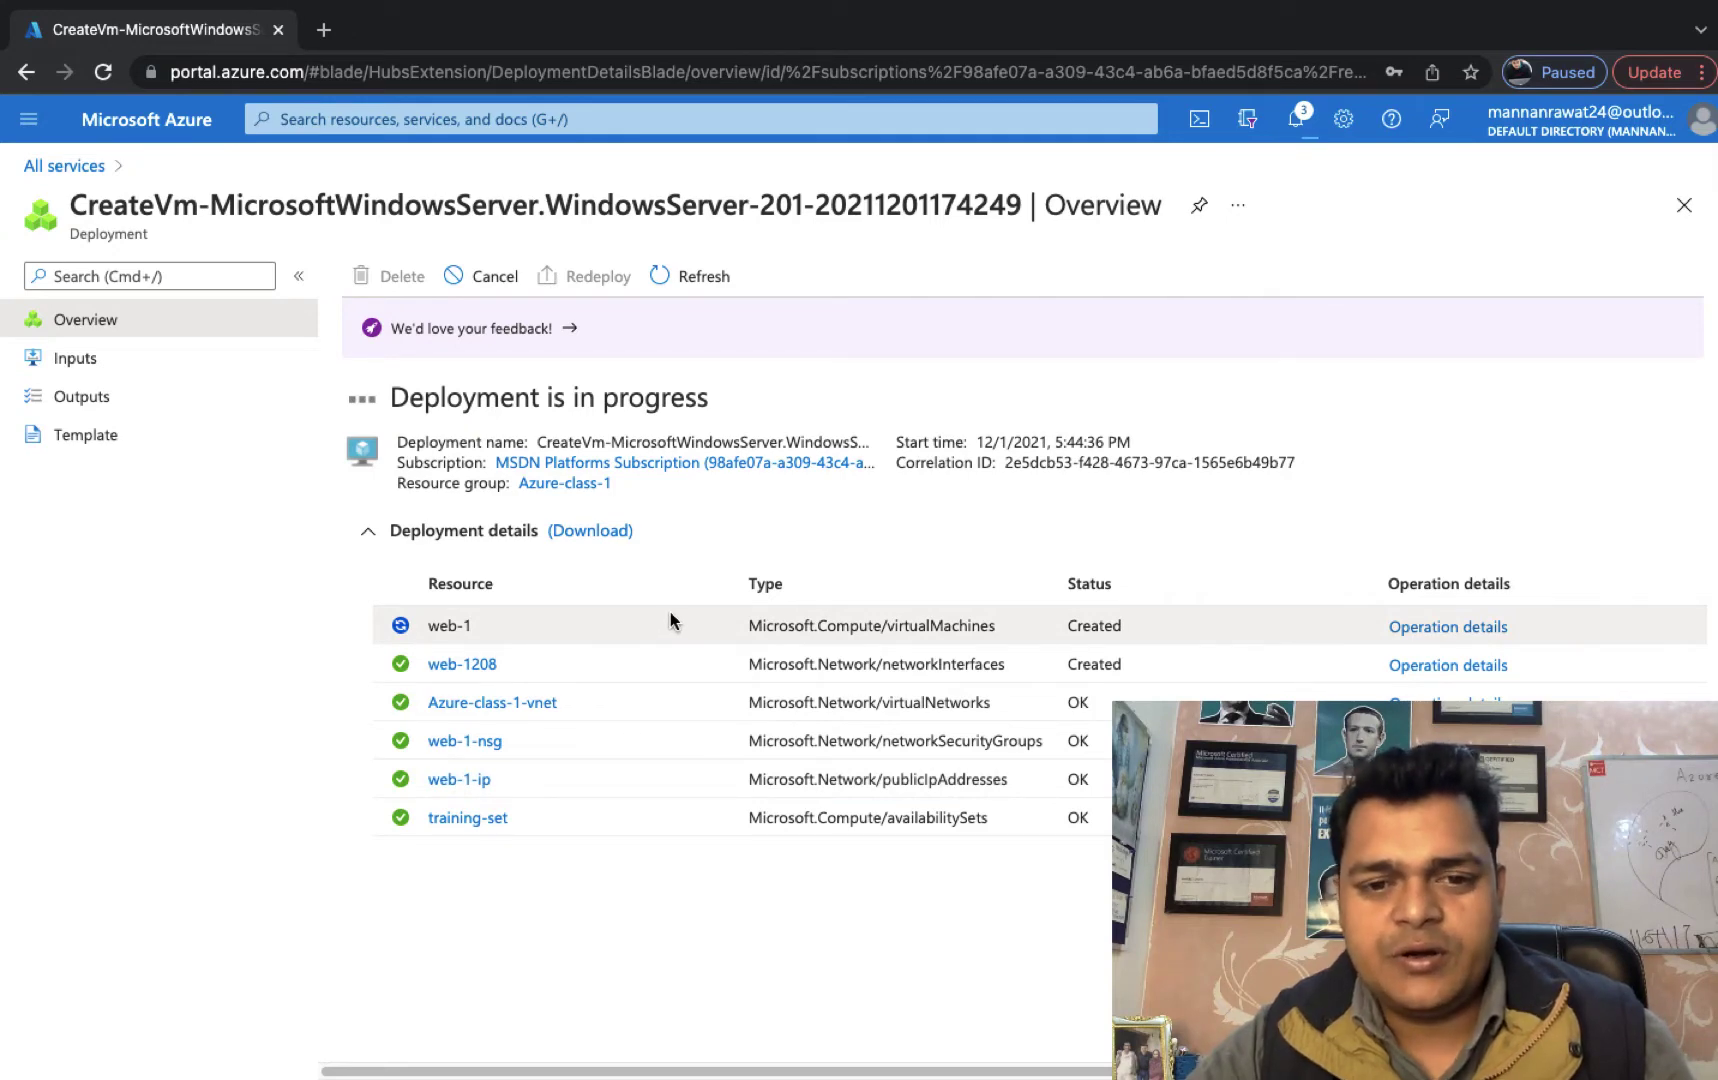
Open web-1 from Virtual machines, copy its public IP 40.83.33.48, then switch to the desktop.
{"action": "left_click", "coordinate": [93, 168]}
{"action": "left_click", "coordinate": [386, 355]}
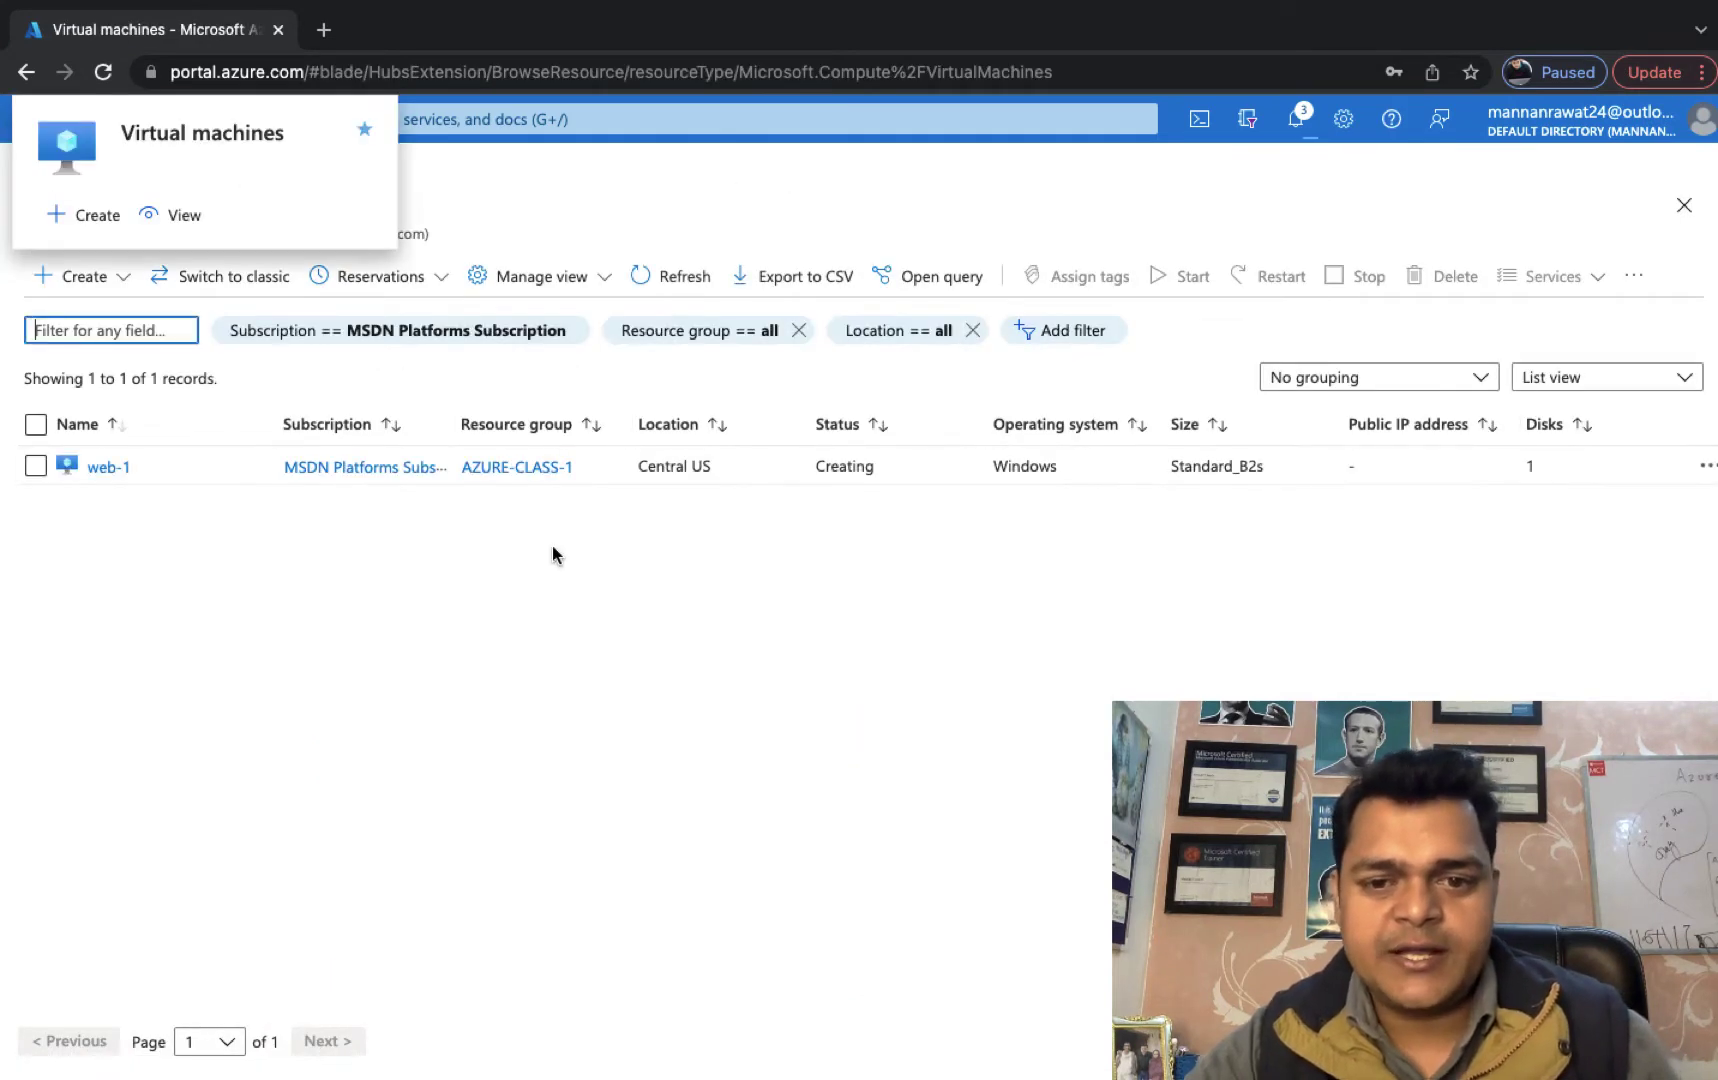
{"action": "left_click", "coordinate": [107, 467]}
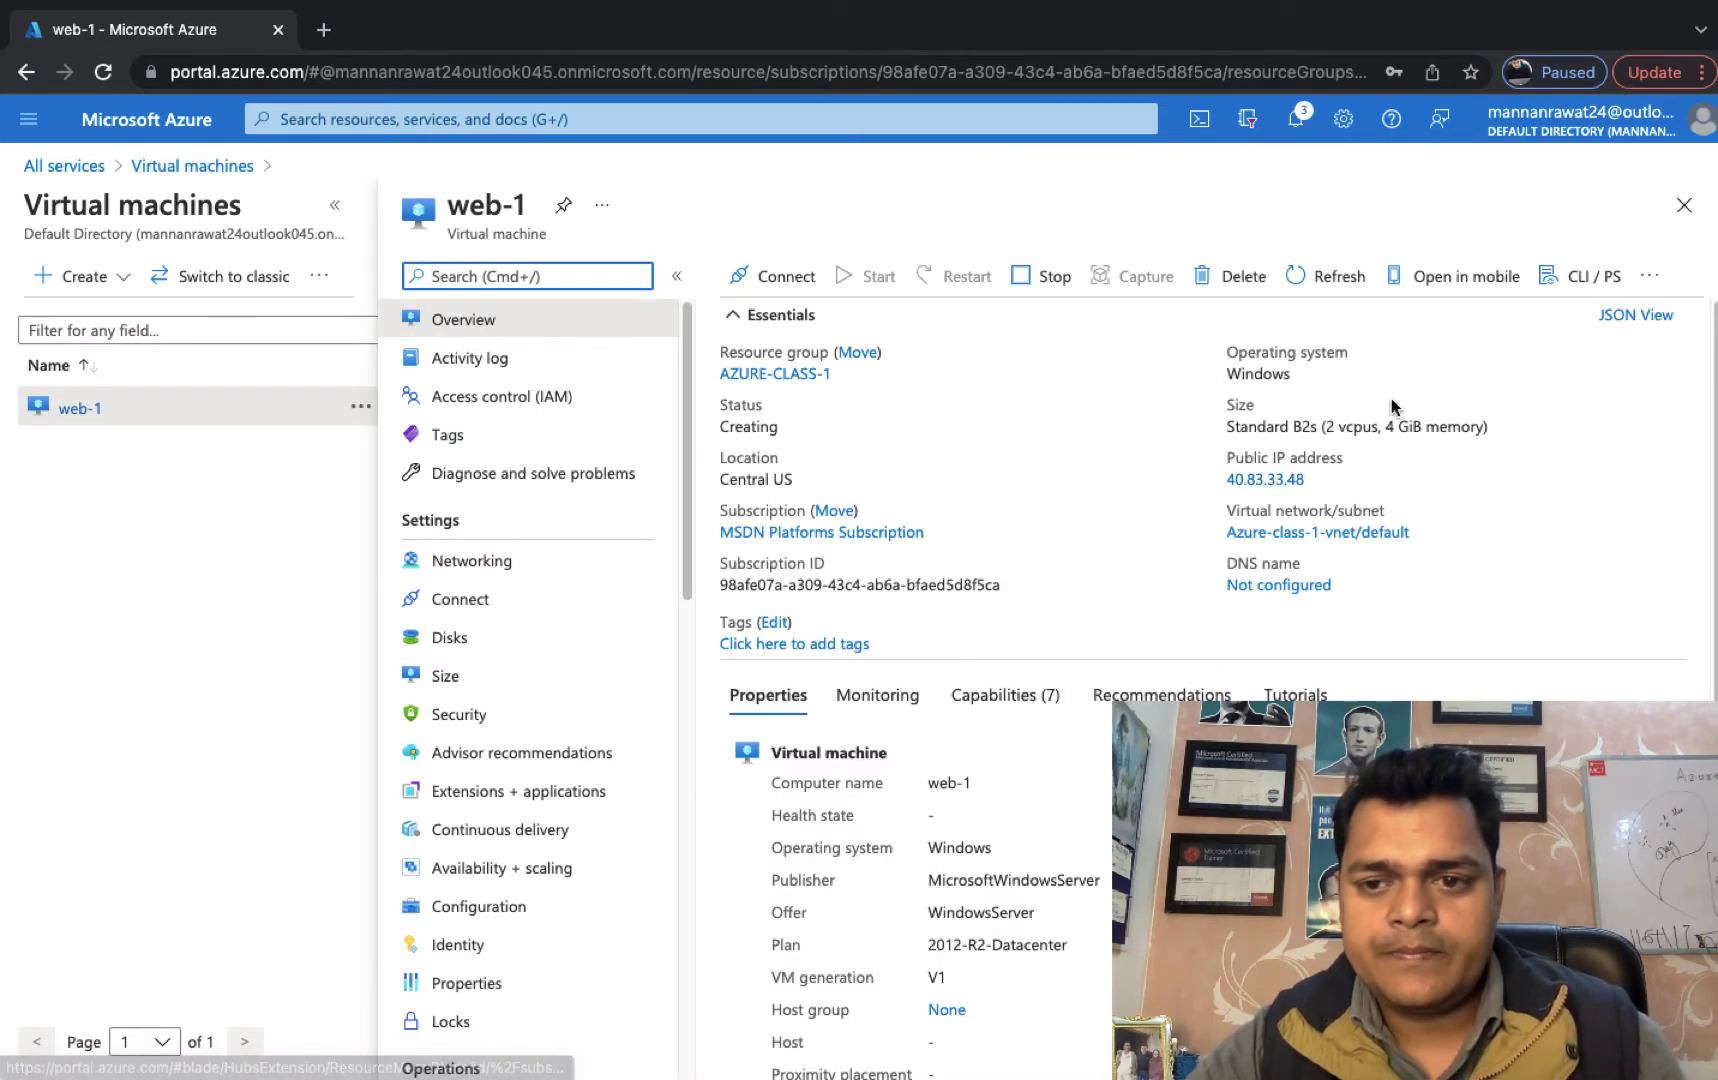
{"action": "left_click", "coordinate": [1317, 481]}
{"action": "key", "text": "ctrl+Left"}
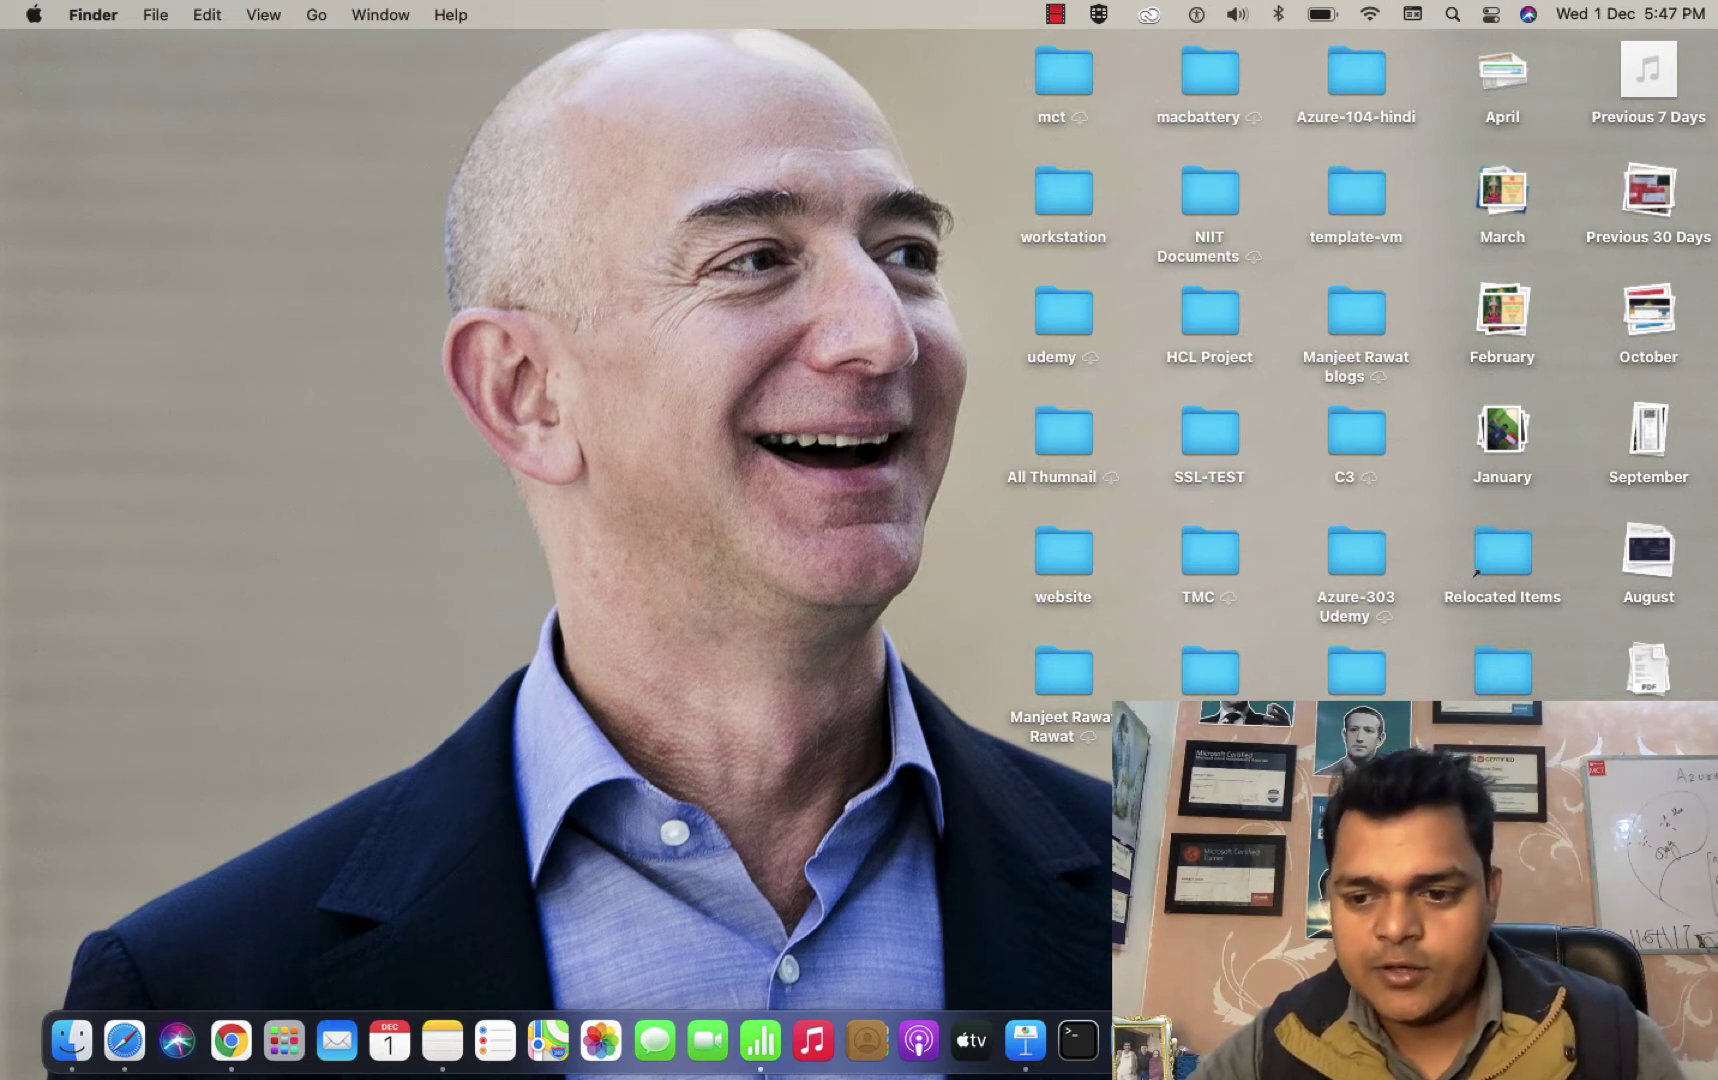
Change the saved 13.67.134.192 Remote Desktop connection's PC name to 40.83.33.48.
{"action": "key", "text": "ctrl+Down"}
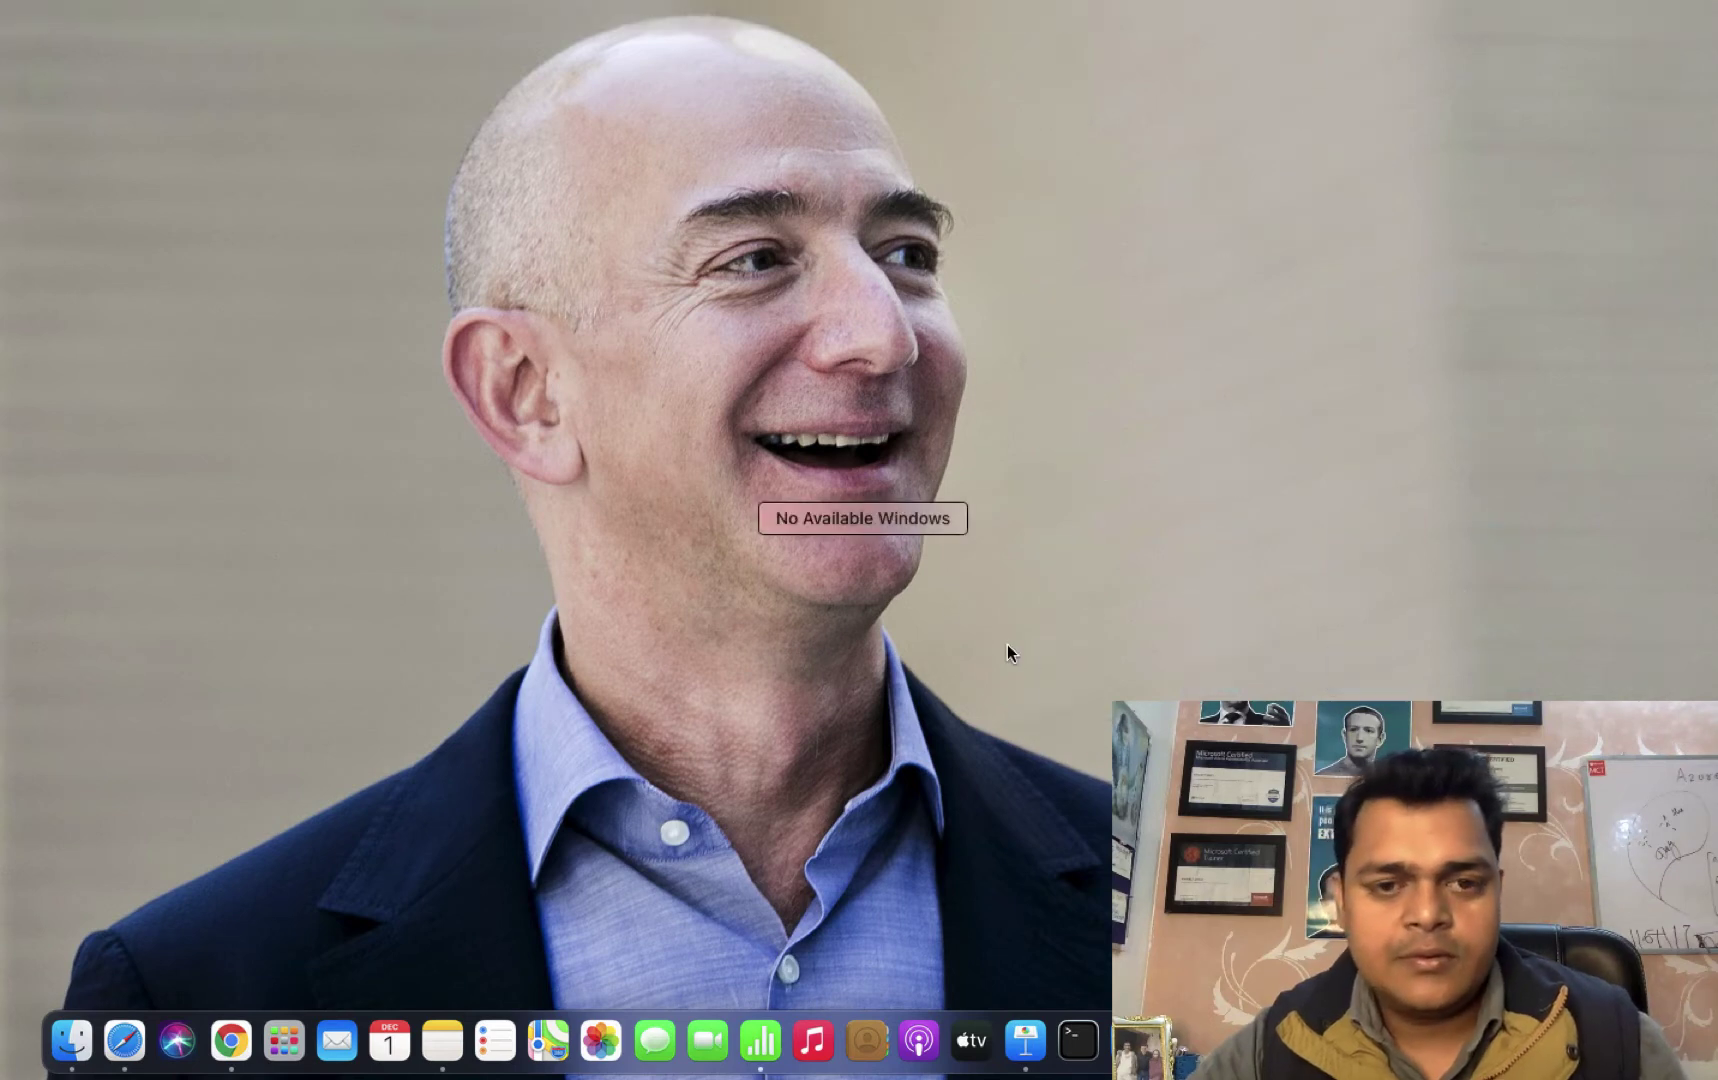
{"action": "left_click", "coordinate": [1003, 634]}
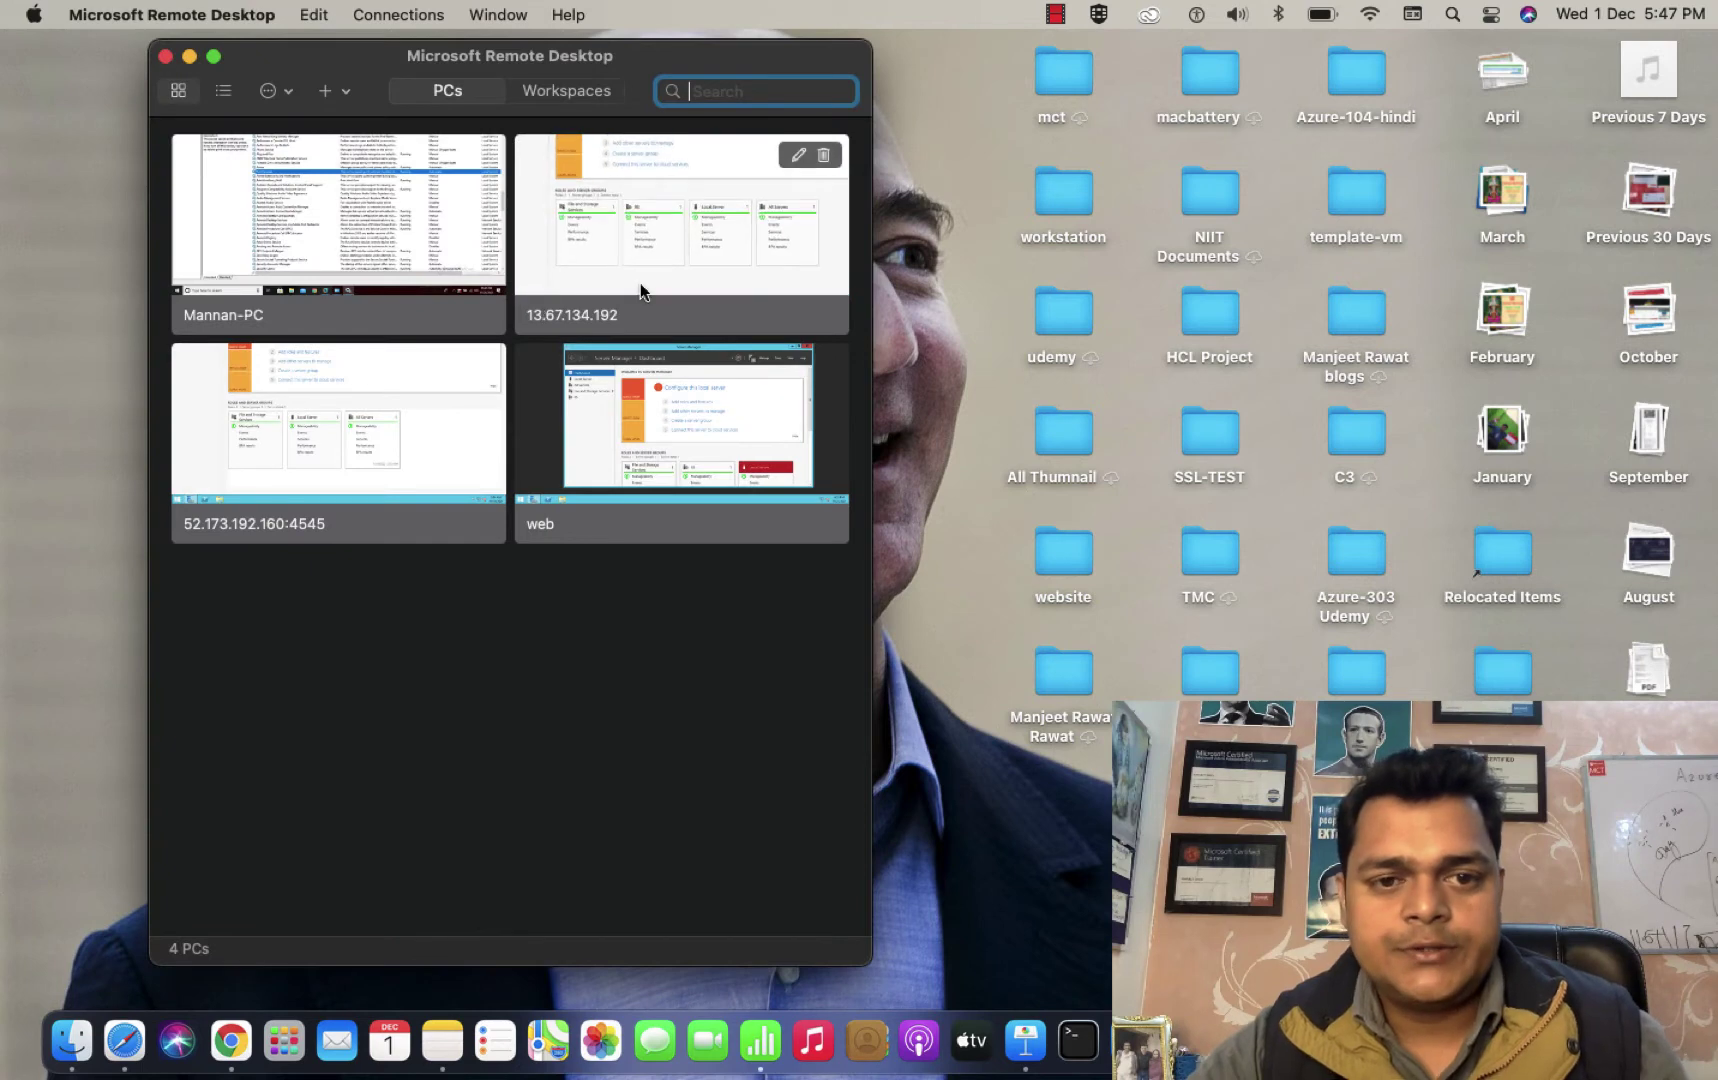
{"action": "right_click", "coordinate": [641, 290]}
{"action": "left_click", "coordinate": [689, 303]}
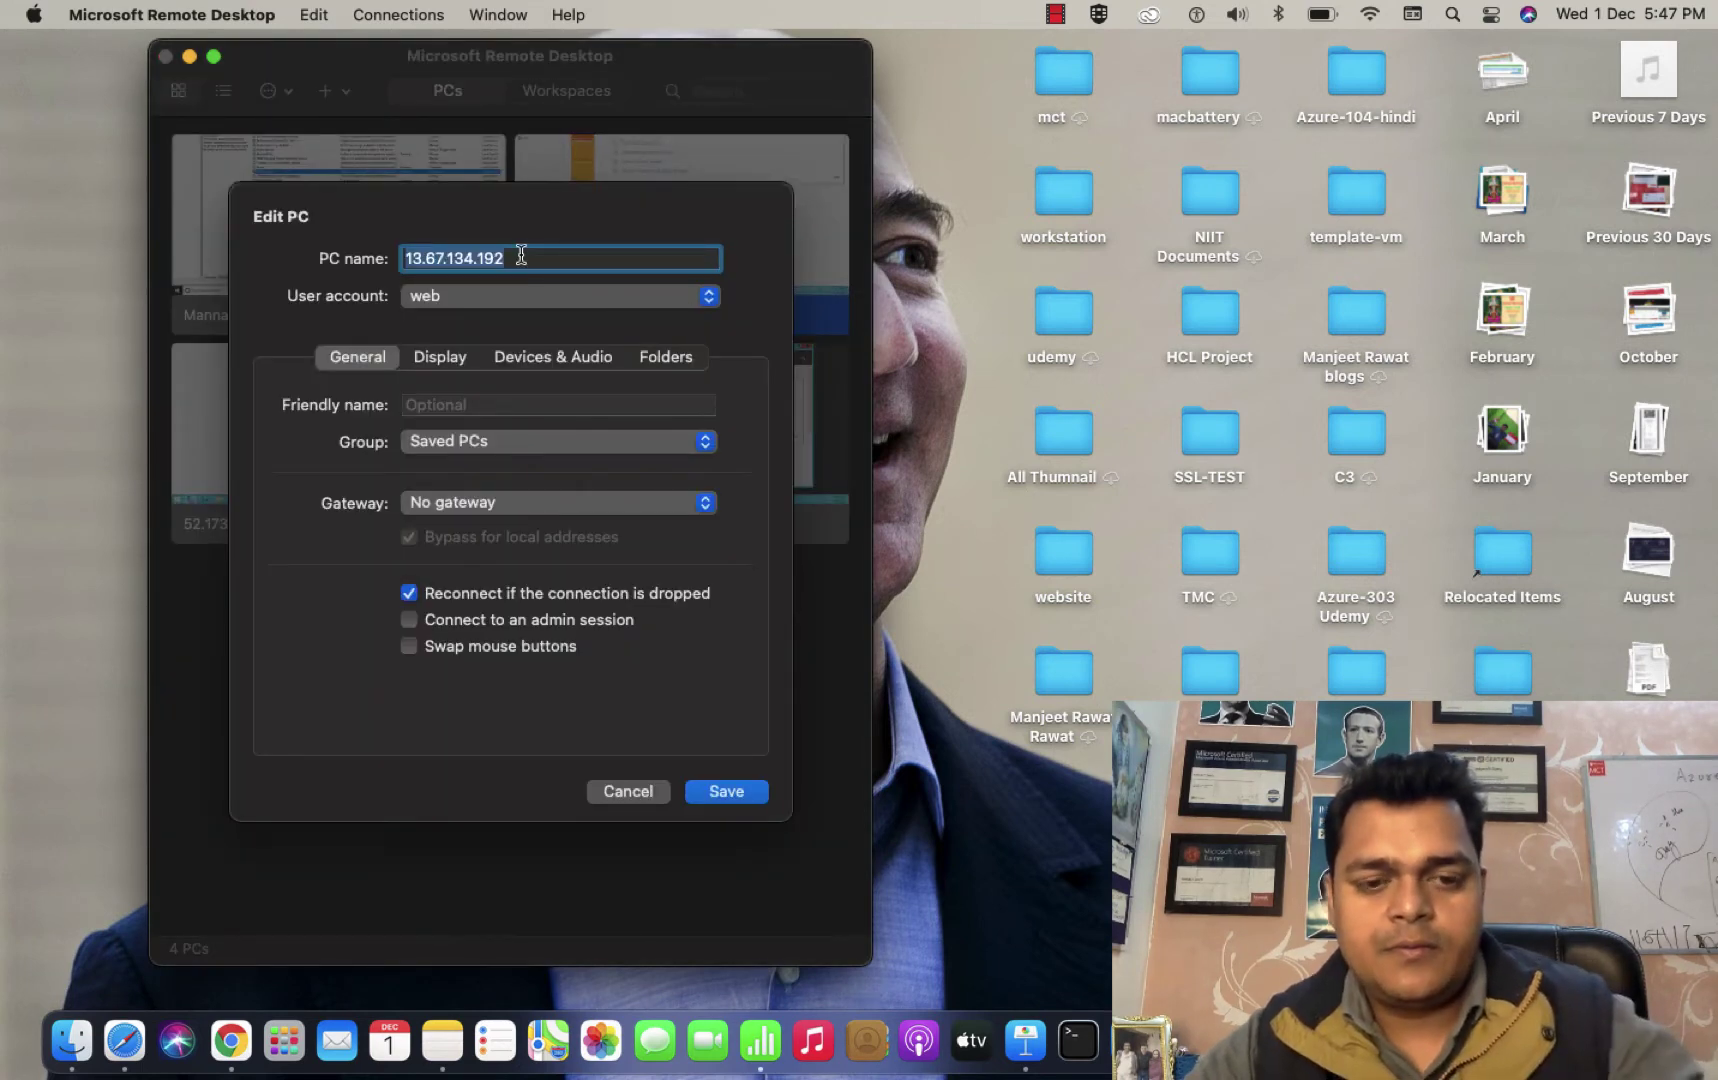
{"action": "key", "text": "super+v"}
{"action": "left_click", "coordinate": [726, 791]}
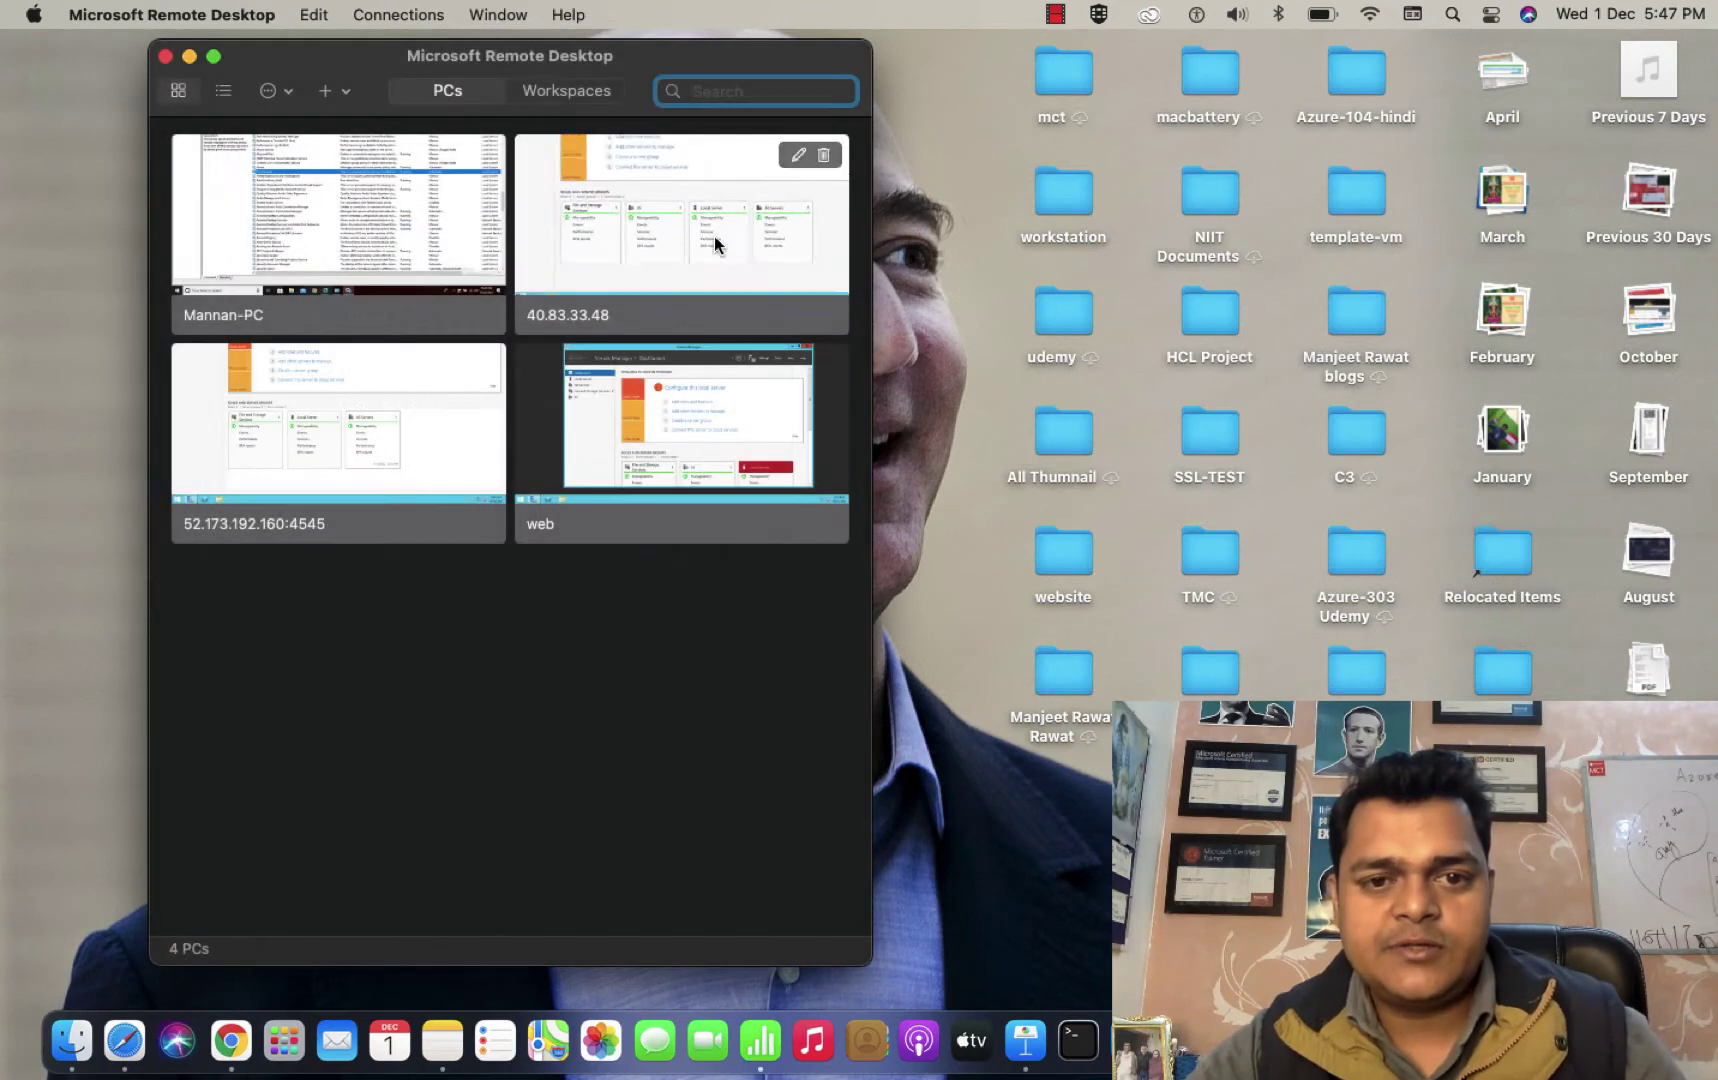
Connect to 40.83.33.48 past the certificate warning, then return to the Azure portal.
{"action": "double_click", "coordinate": [714, 223]}
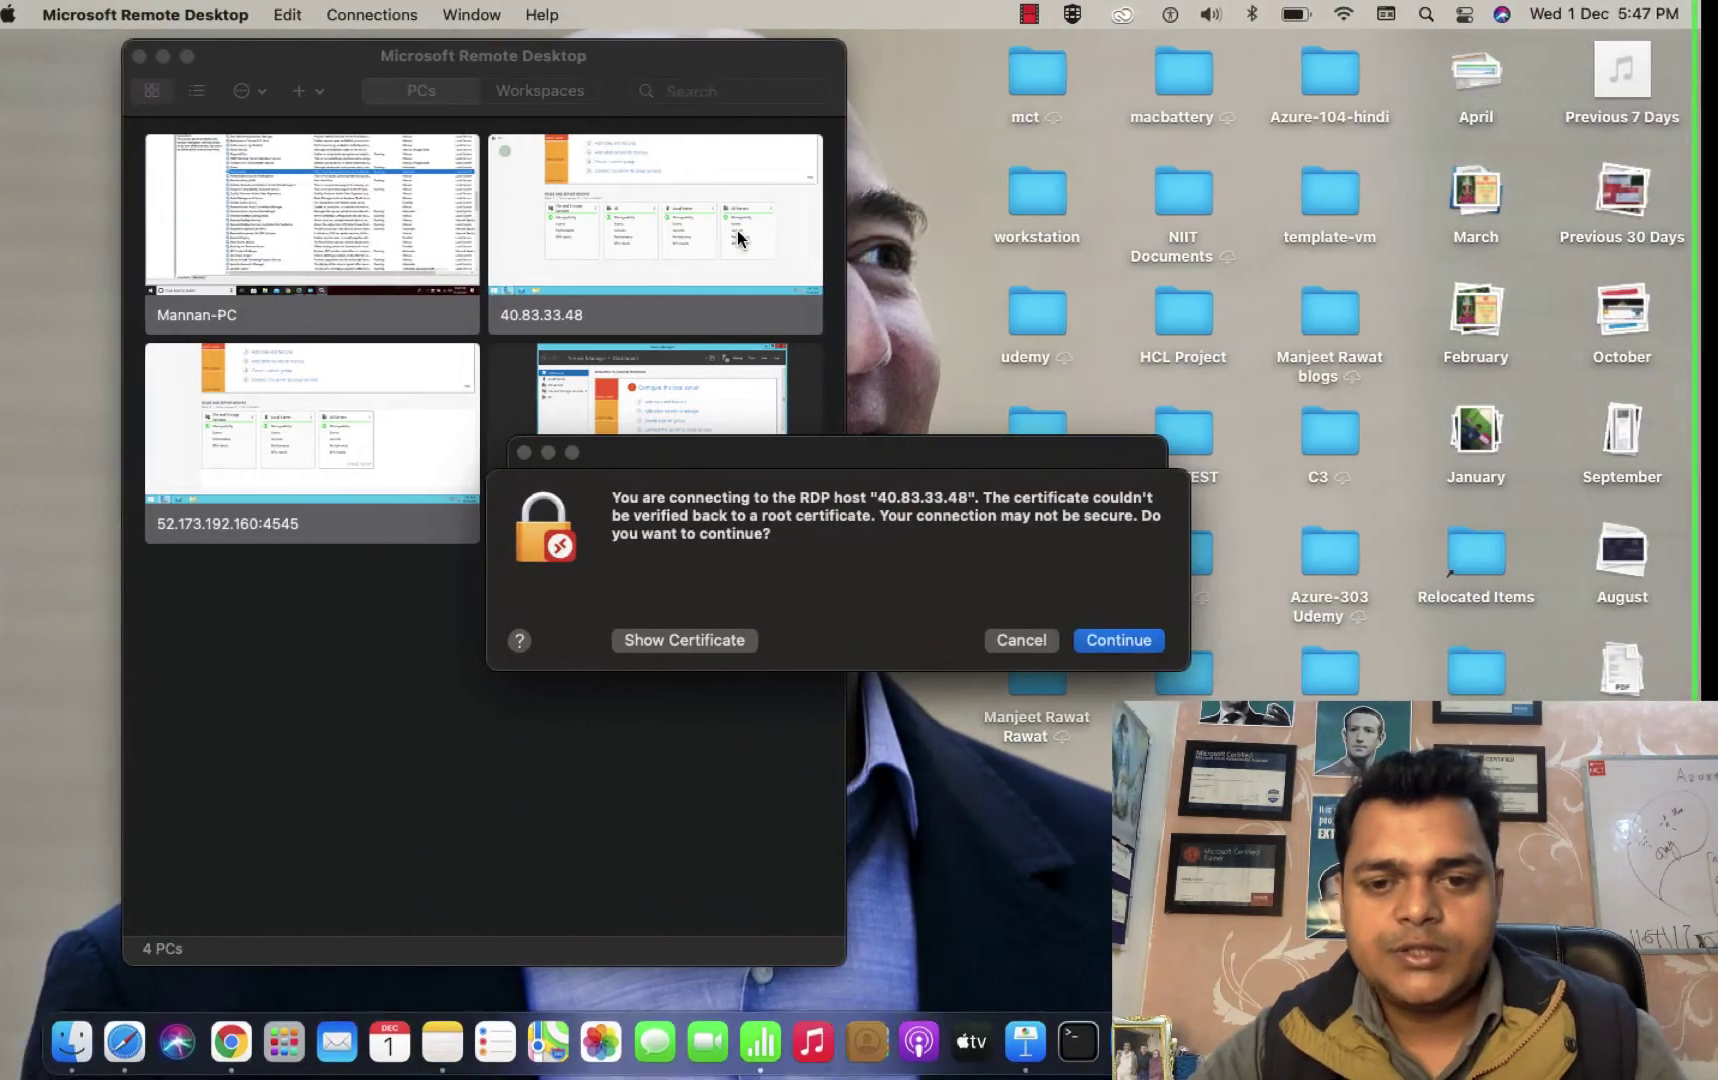
{"action": "left_click", "coordinate": [1145, 640]}
{"action": "key", "text": "ctrl+Right"}
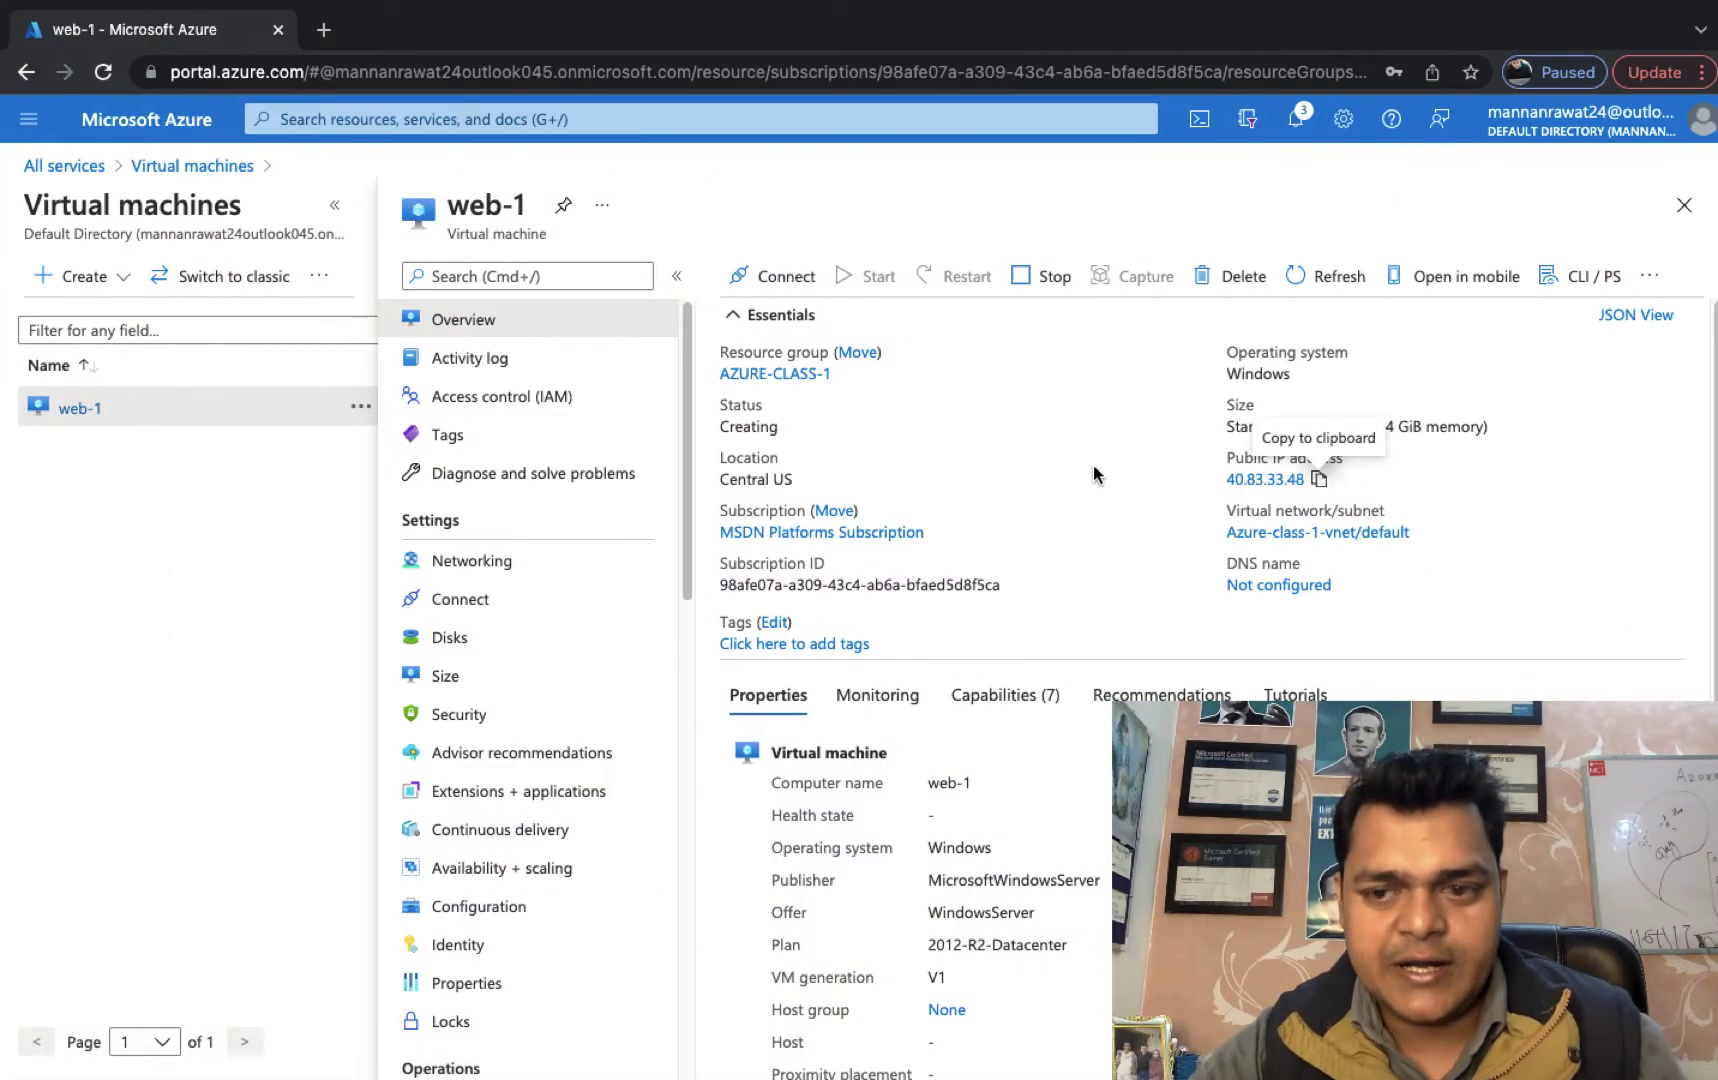
Refresh the virtual machines list and start creating a new VM.
{"action": "left_click", "coordinate": [198, 168]}
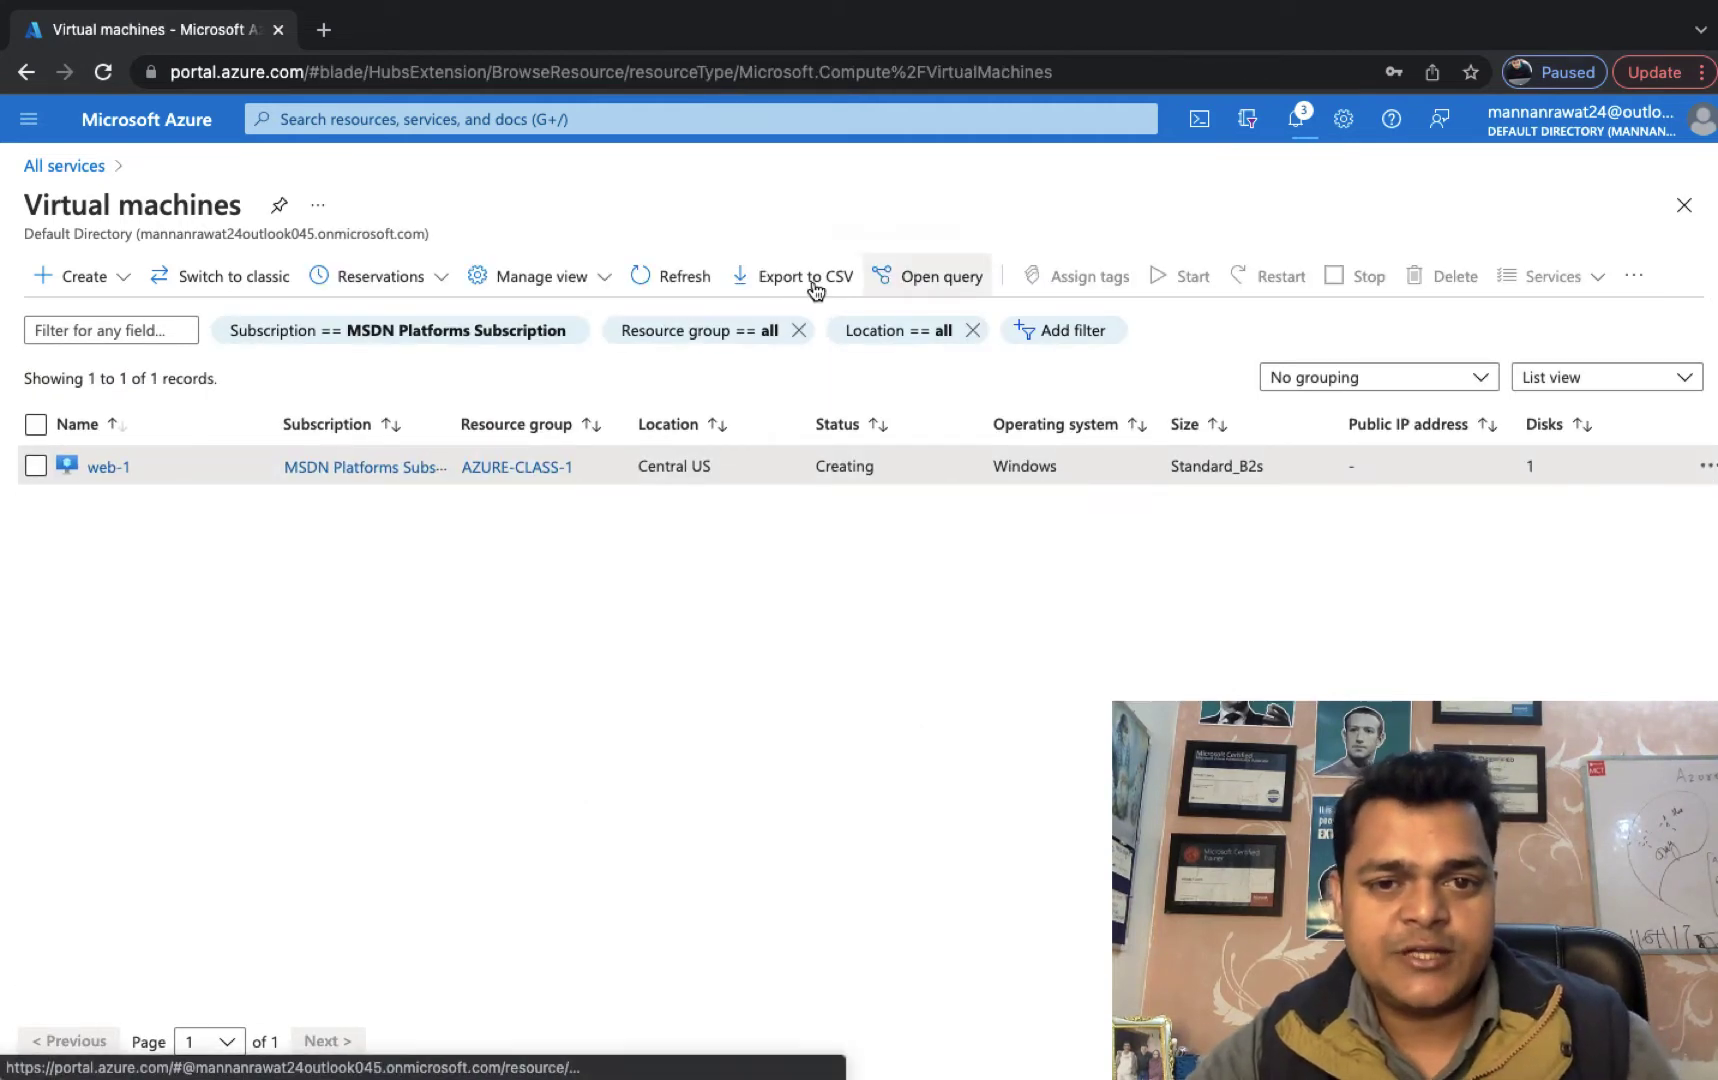
{"action": "key", "text": "ctrl+Left"}
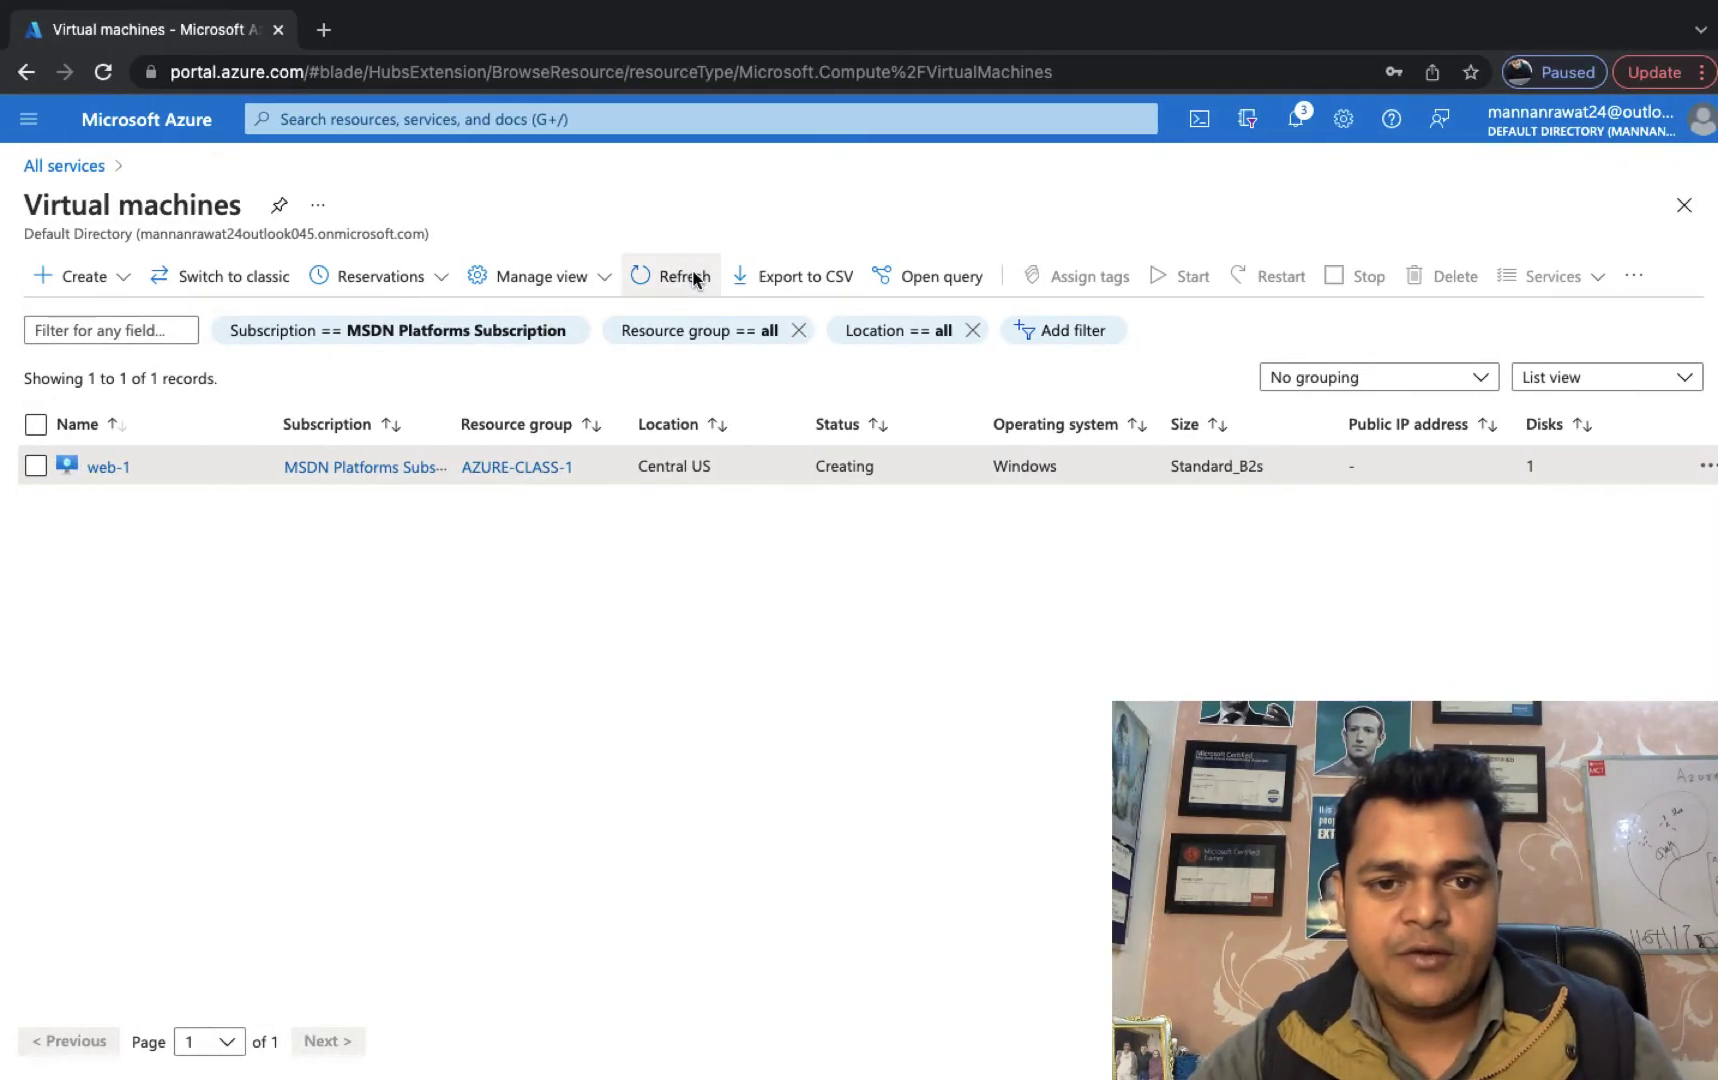
{"action": "left_click", "coordinate": [685, 280]}
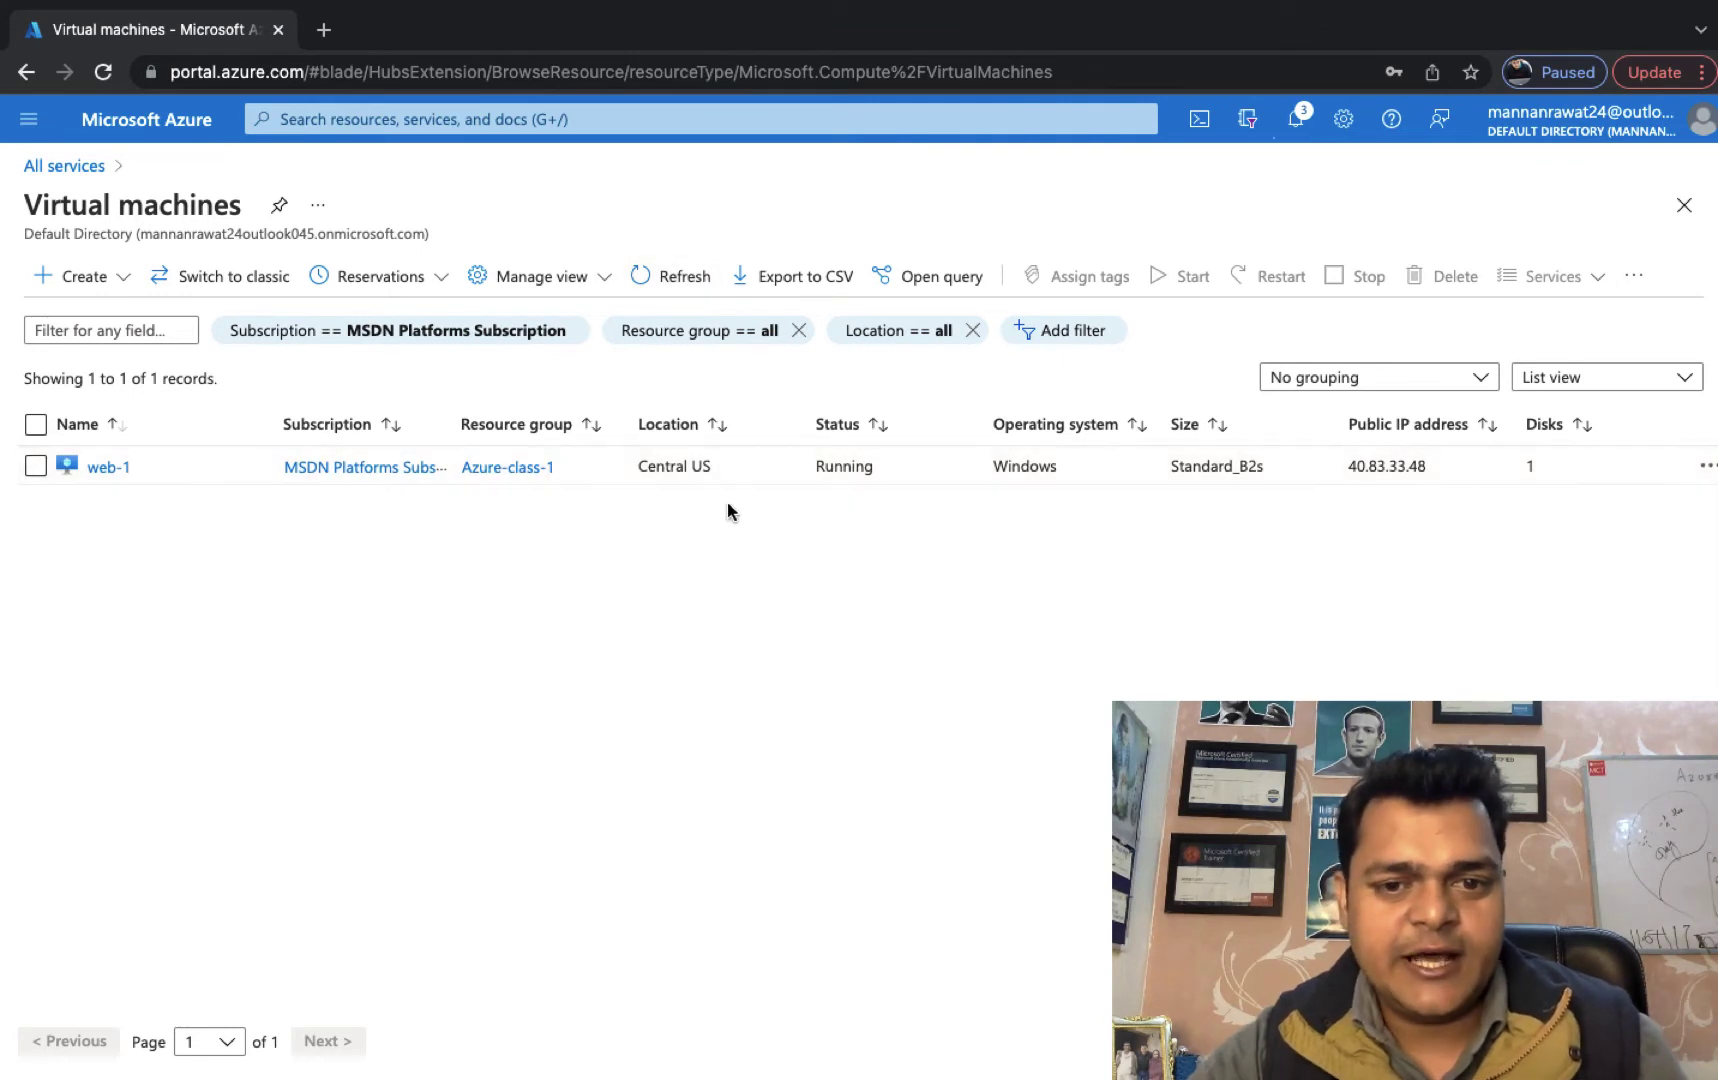
{"action": "left_click", "coordinate": [83, 286]}
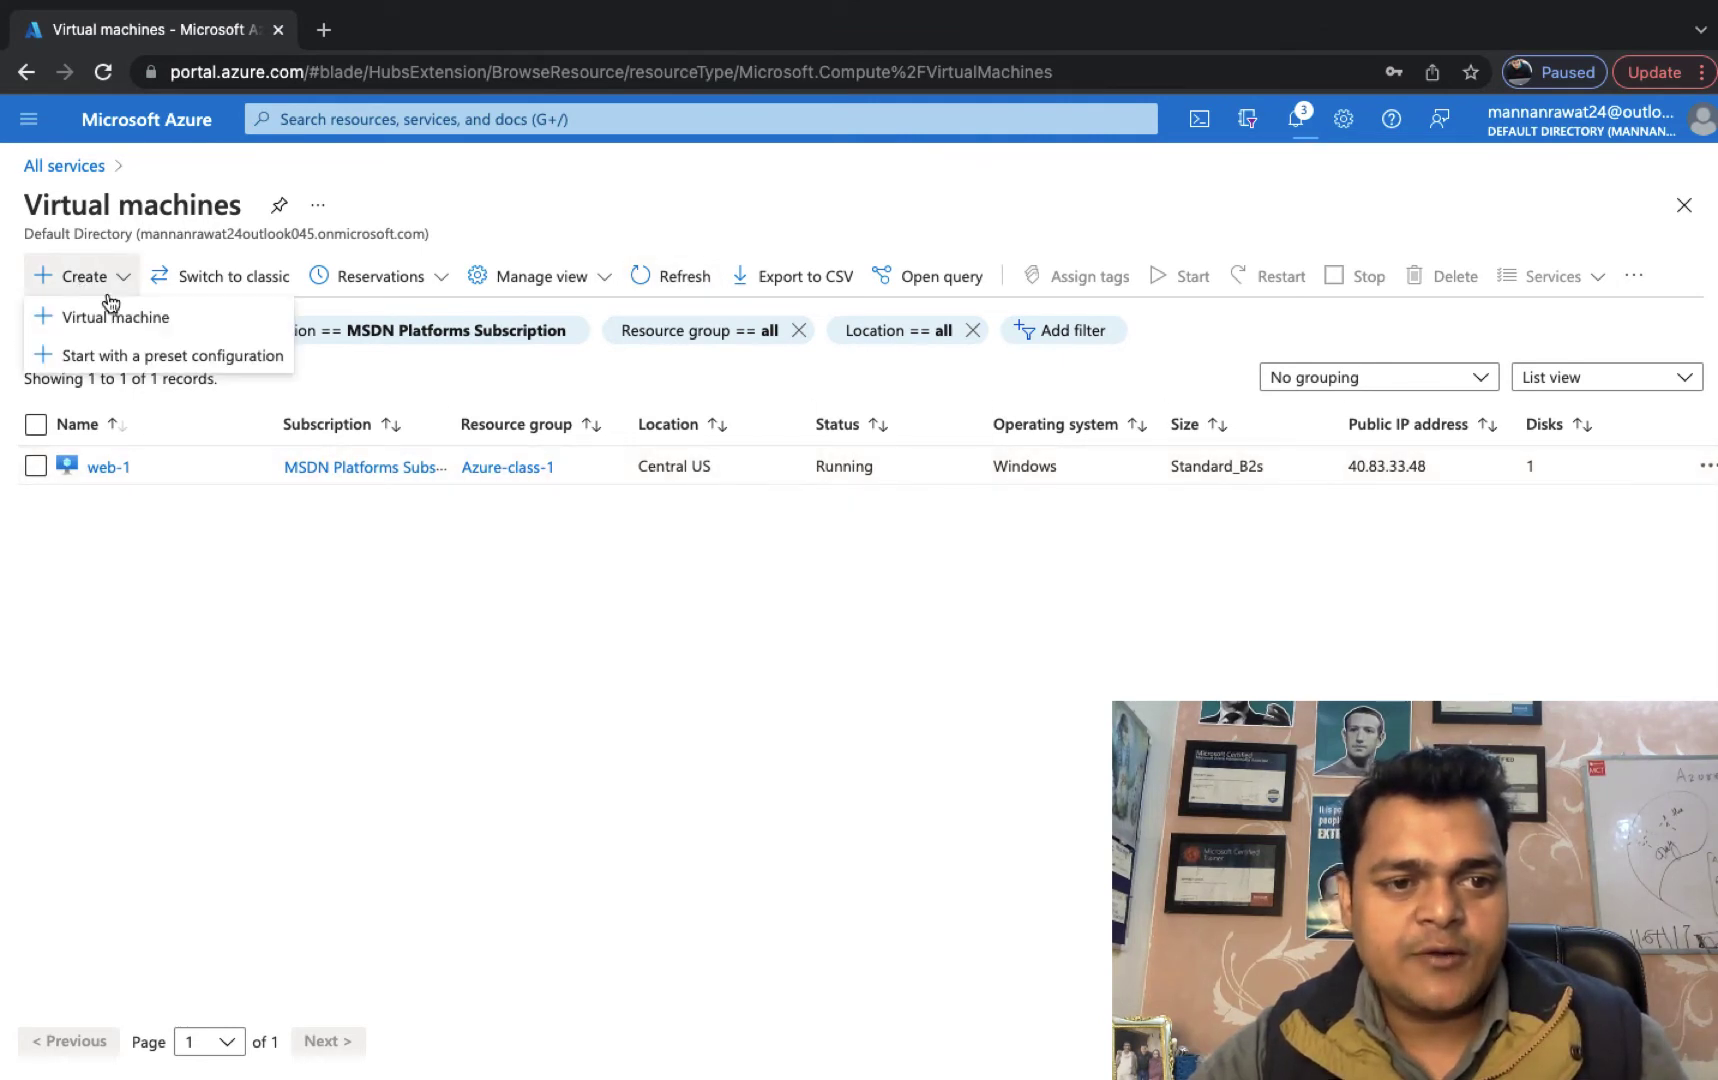
{"action": "left_click", "coordinate": [117, 313]}
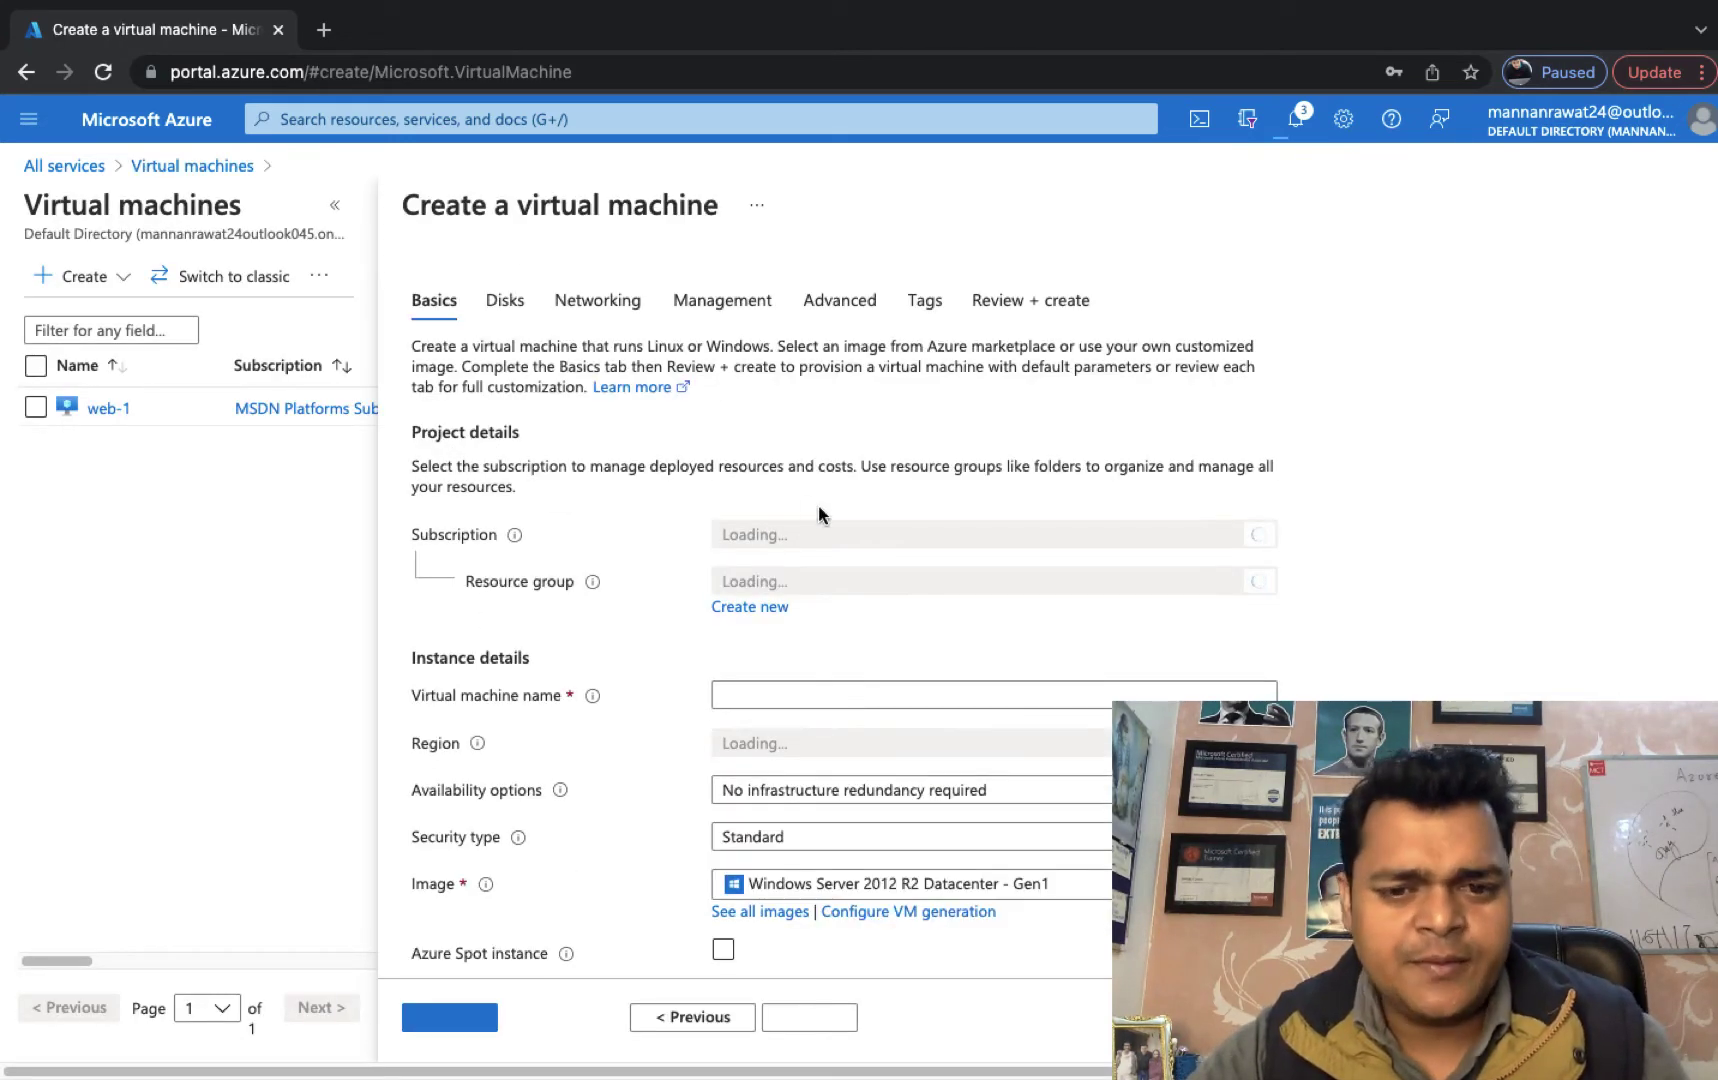
Name the new VM web-2 in resource group Azure-class-1, region (US) Central US.
{"action": "left_click", "coordinate": [843, 592]}
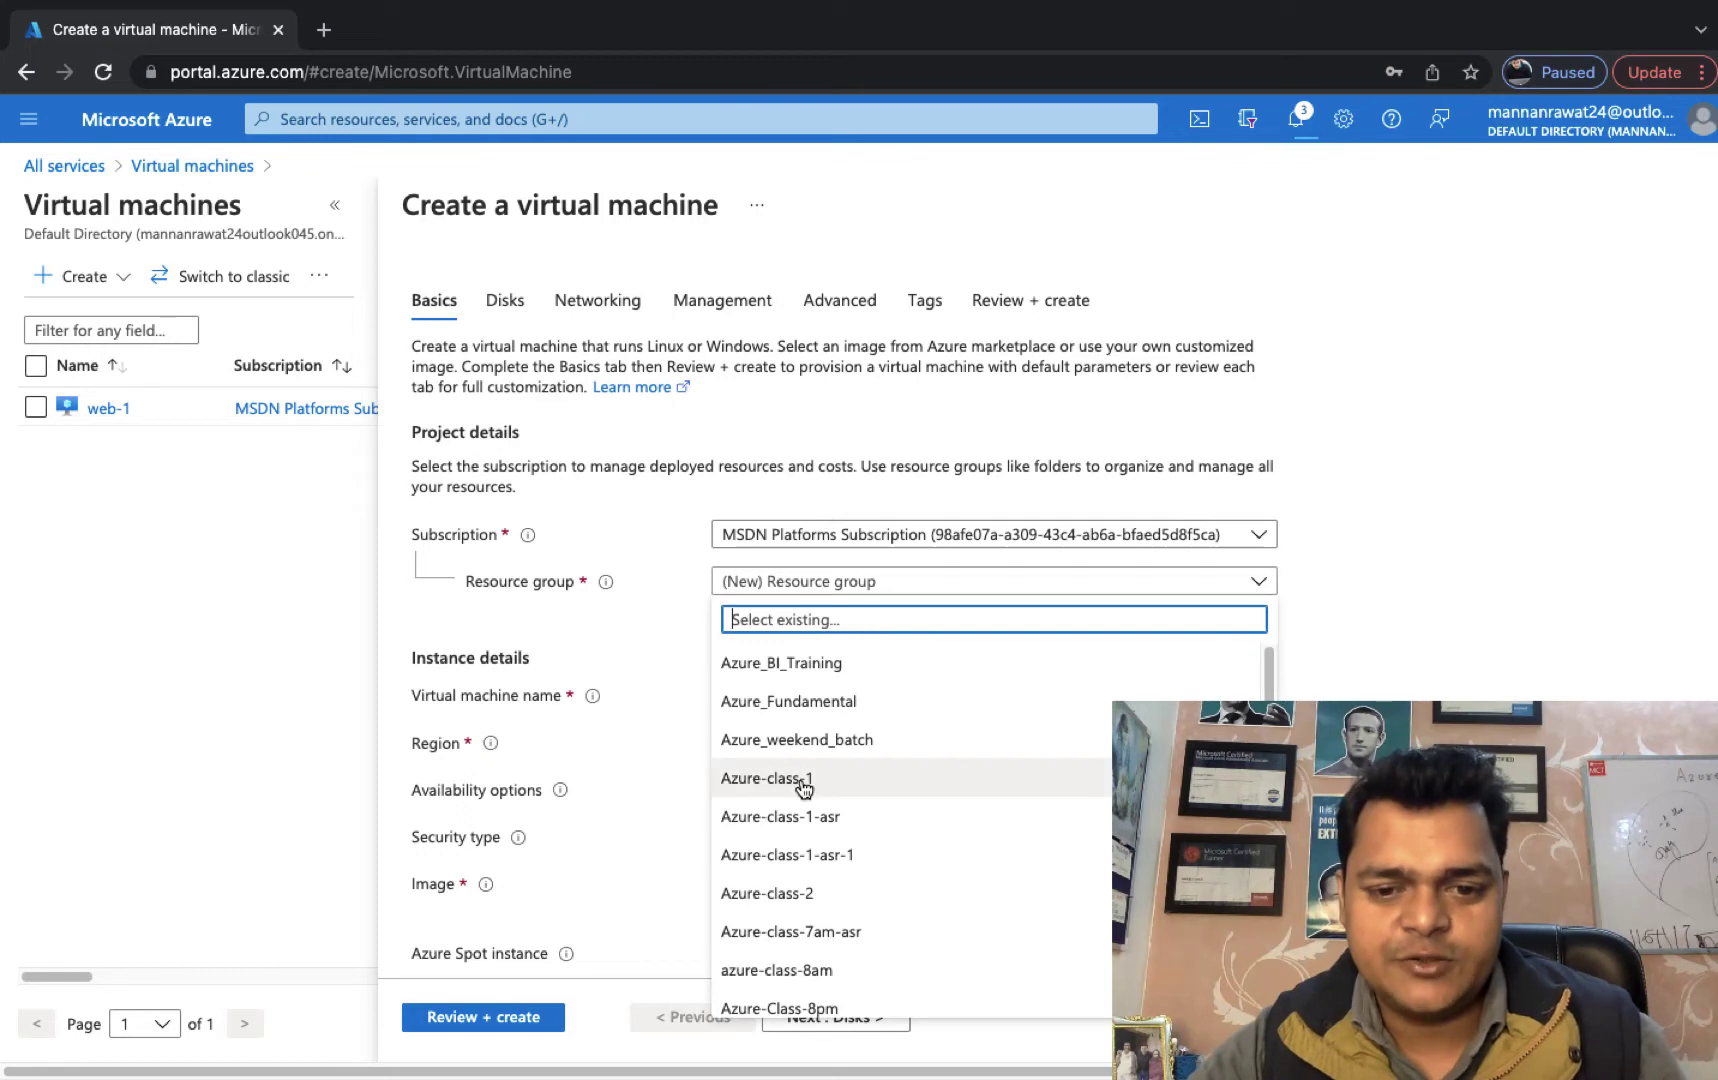
{"action": "left_click", "coordinate": [805, 780]}
{"action": "left_click", "coordinate": [805, 700]}
{"action": "type", "text": "w"}
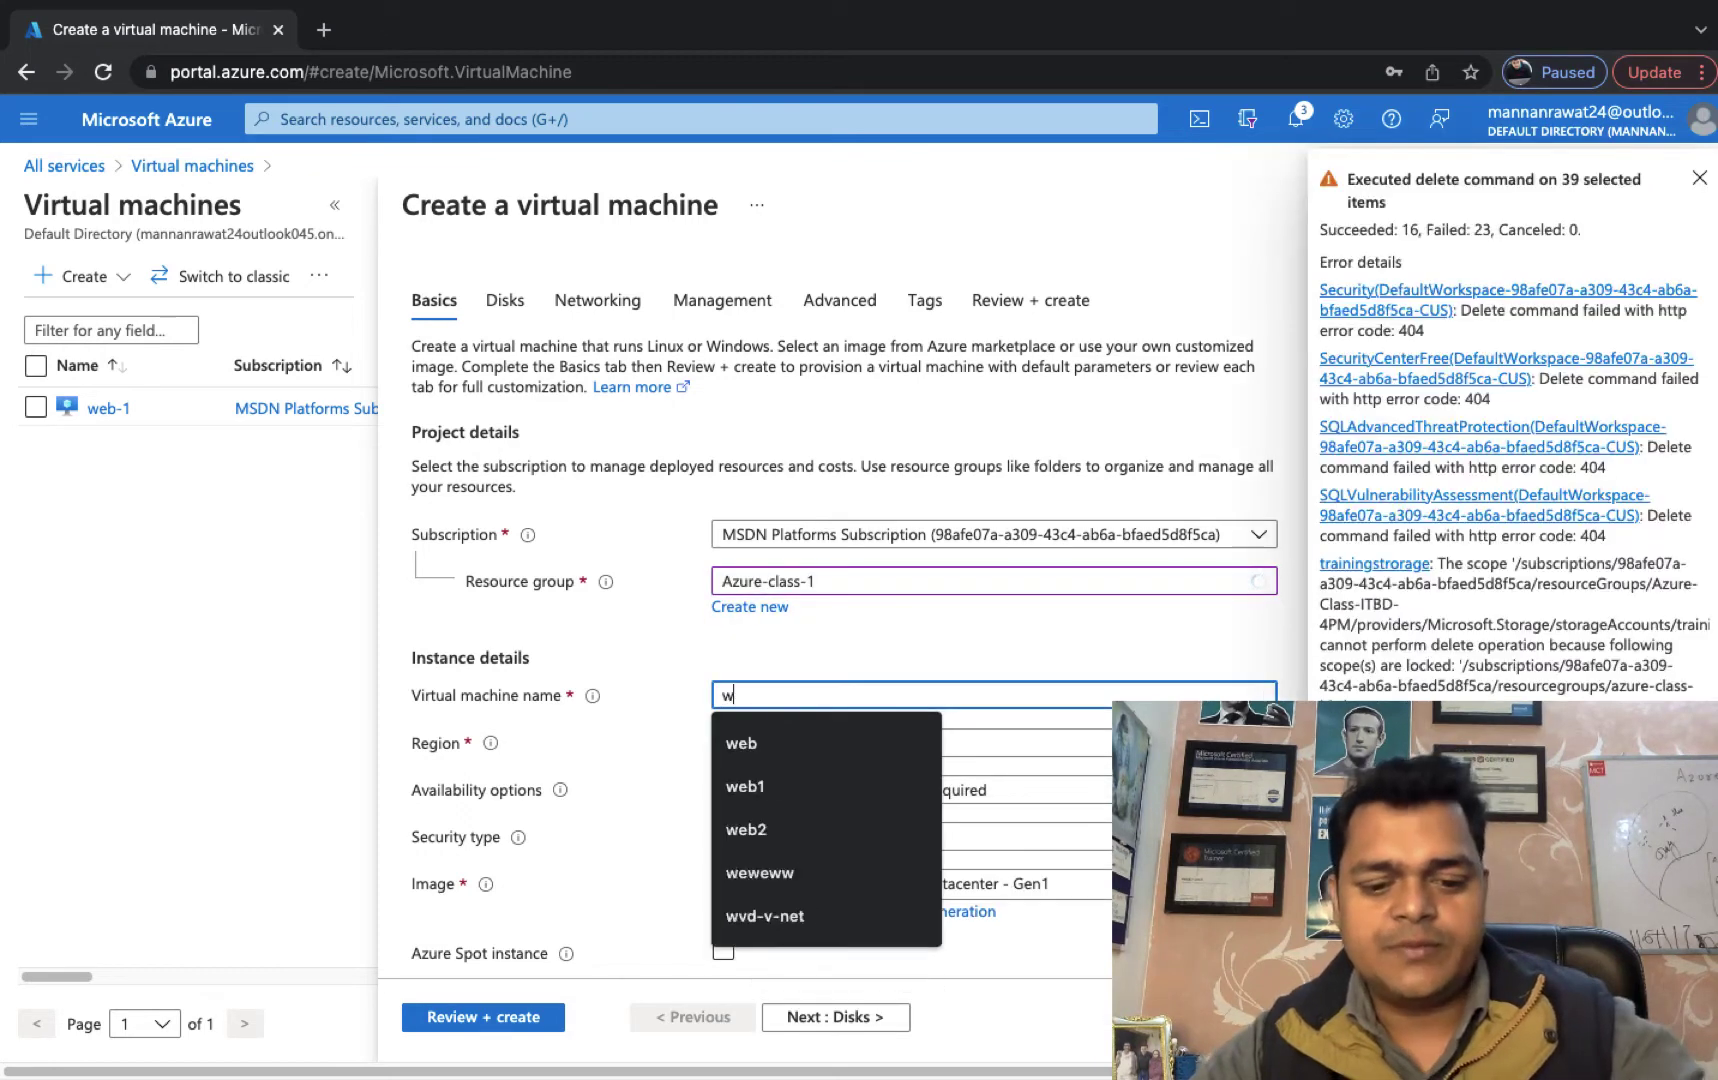
{"action": "type", "text": "eb-2"}
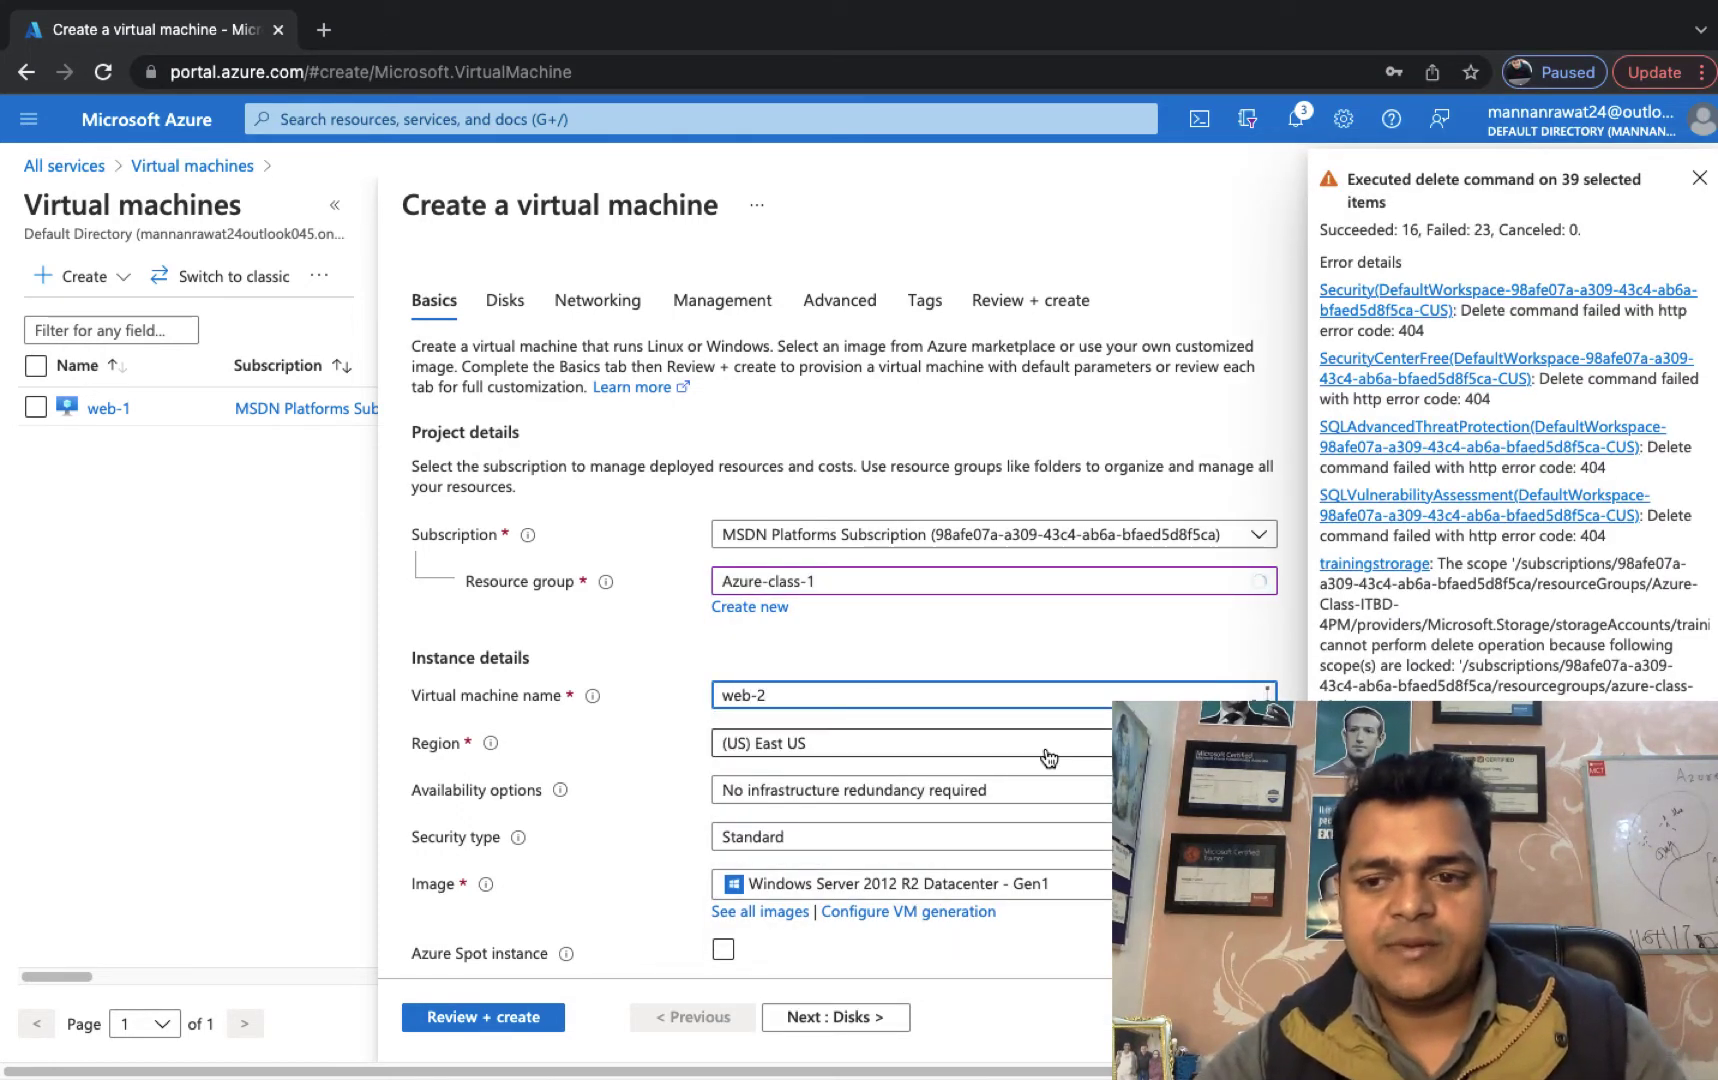
{"action": "left_click", "coordinate": [903, 752]}
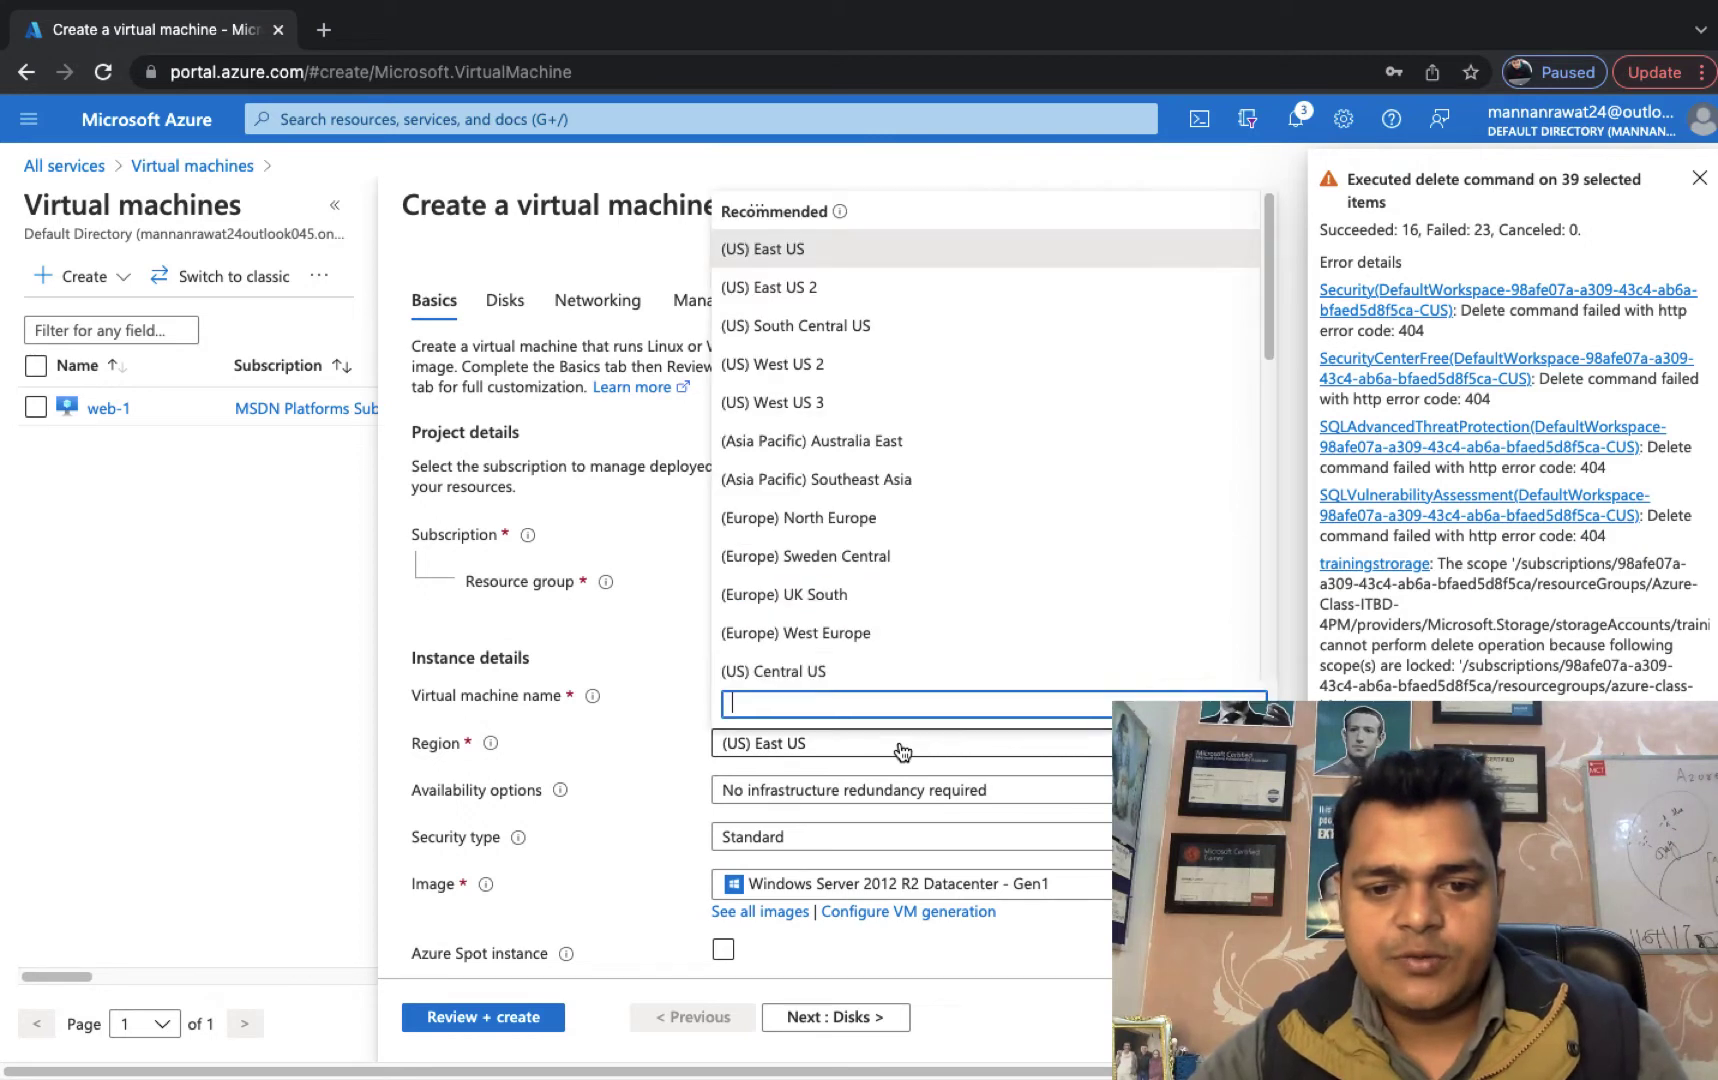
{"action": "left_click", "coordinate": [814, 672]}
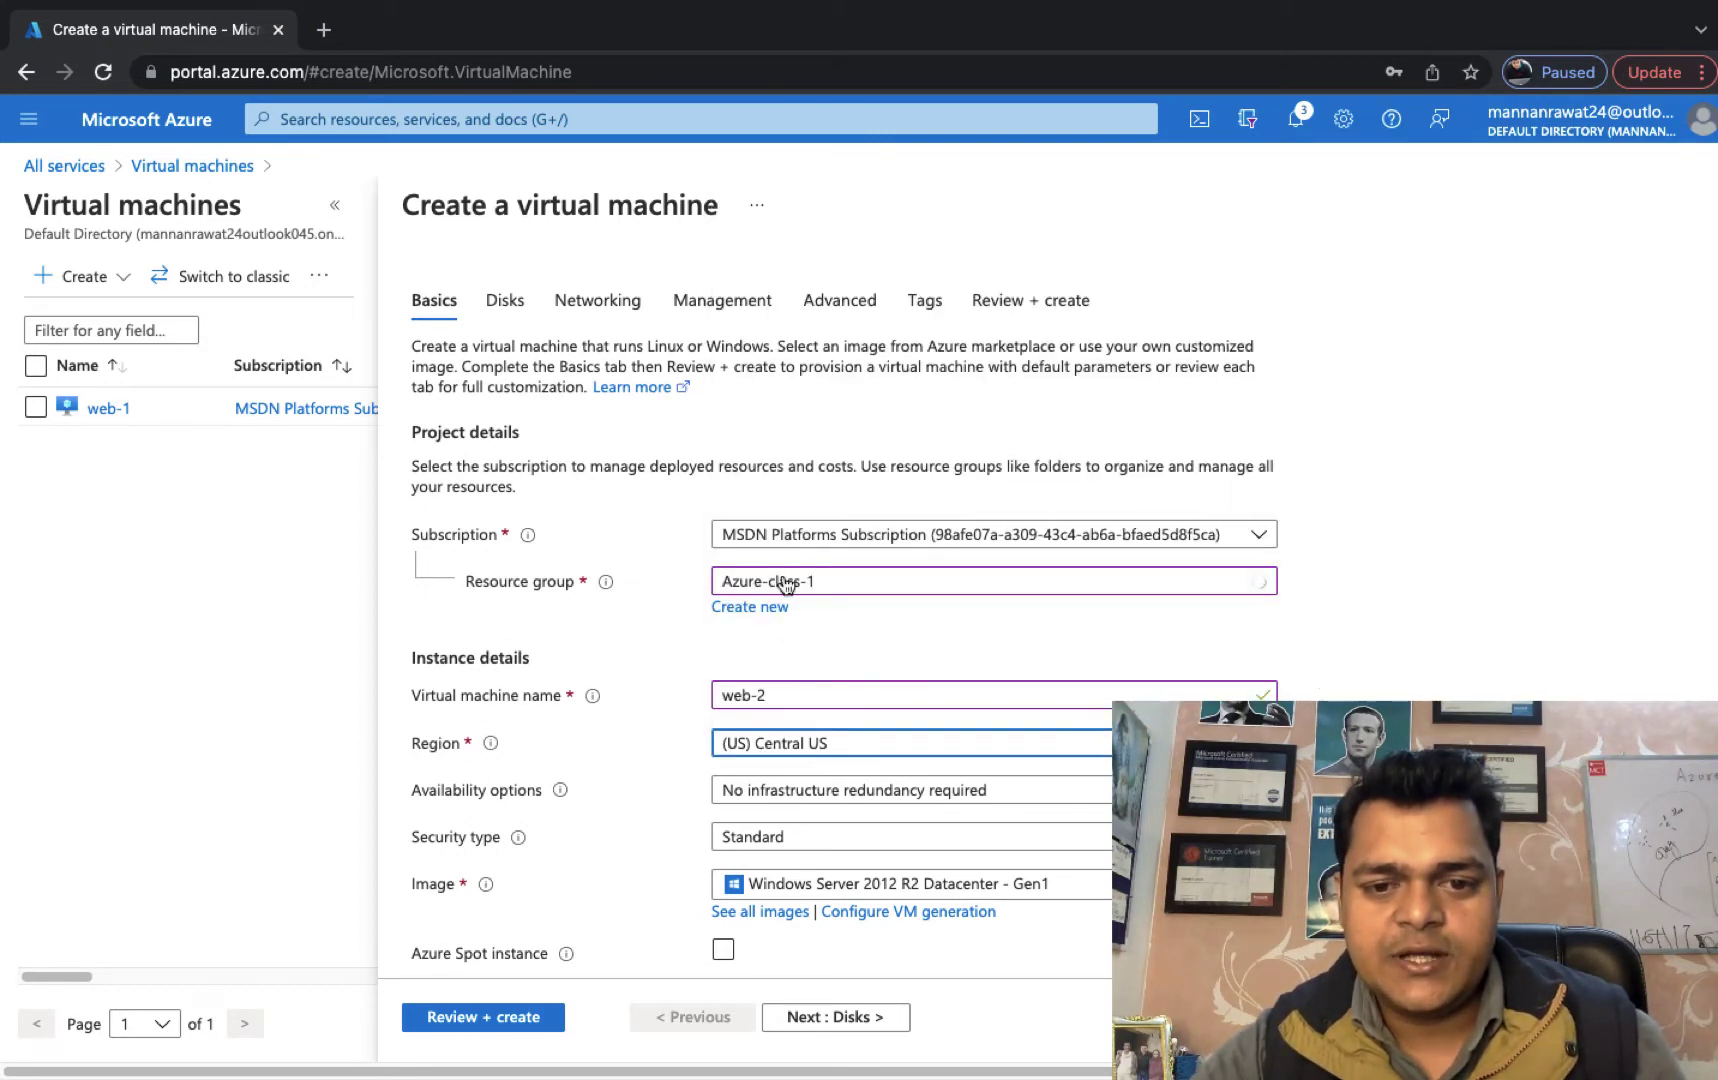
{"action": "scroll", "coordinate": [920, 900], "scroll_direction": "down", "scroll_amount": 3}
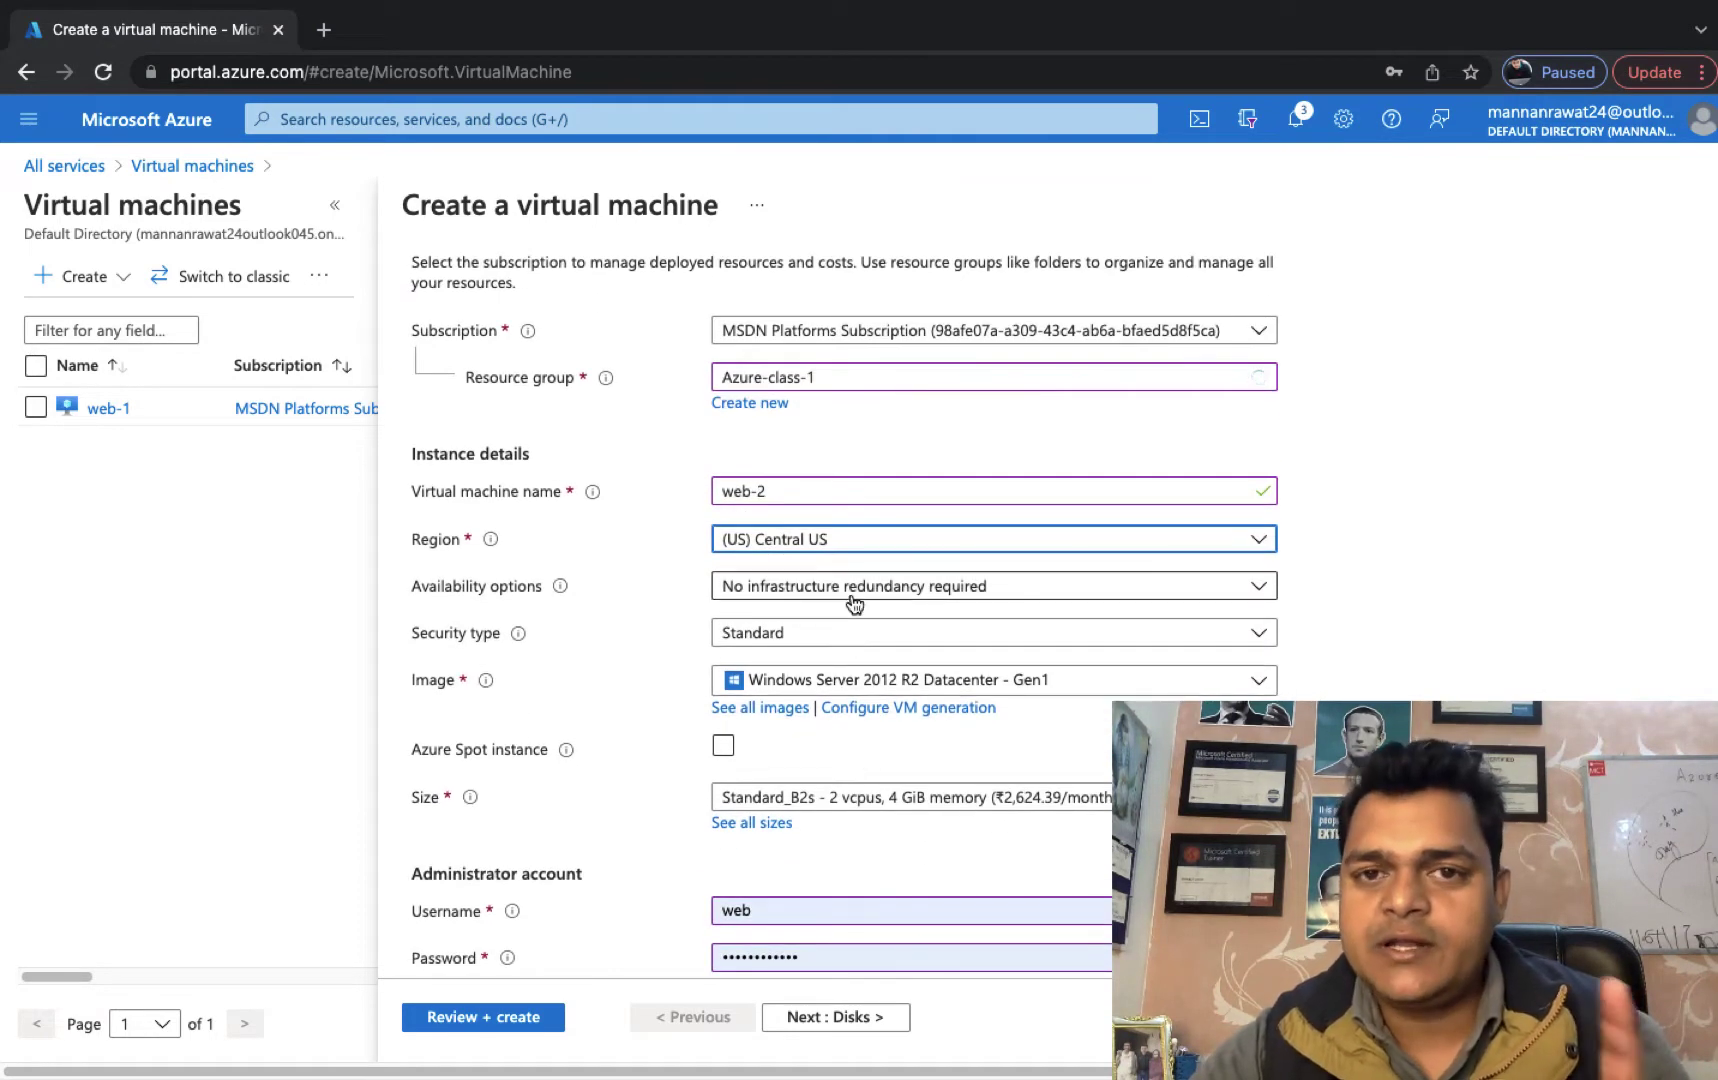
Place web-2 in the training-set availability set.
{"action": "left_click", "coordinate": [838, 590]}
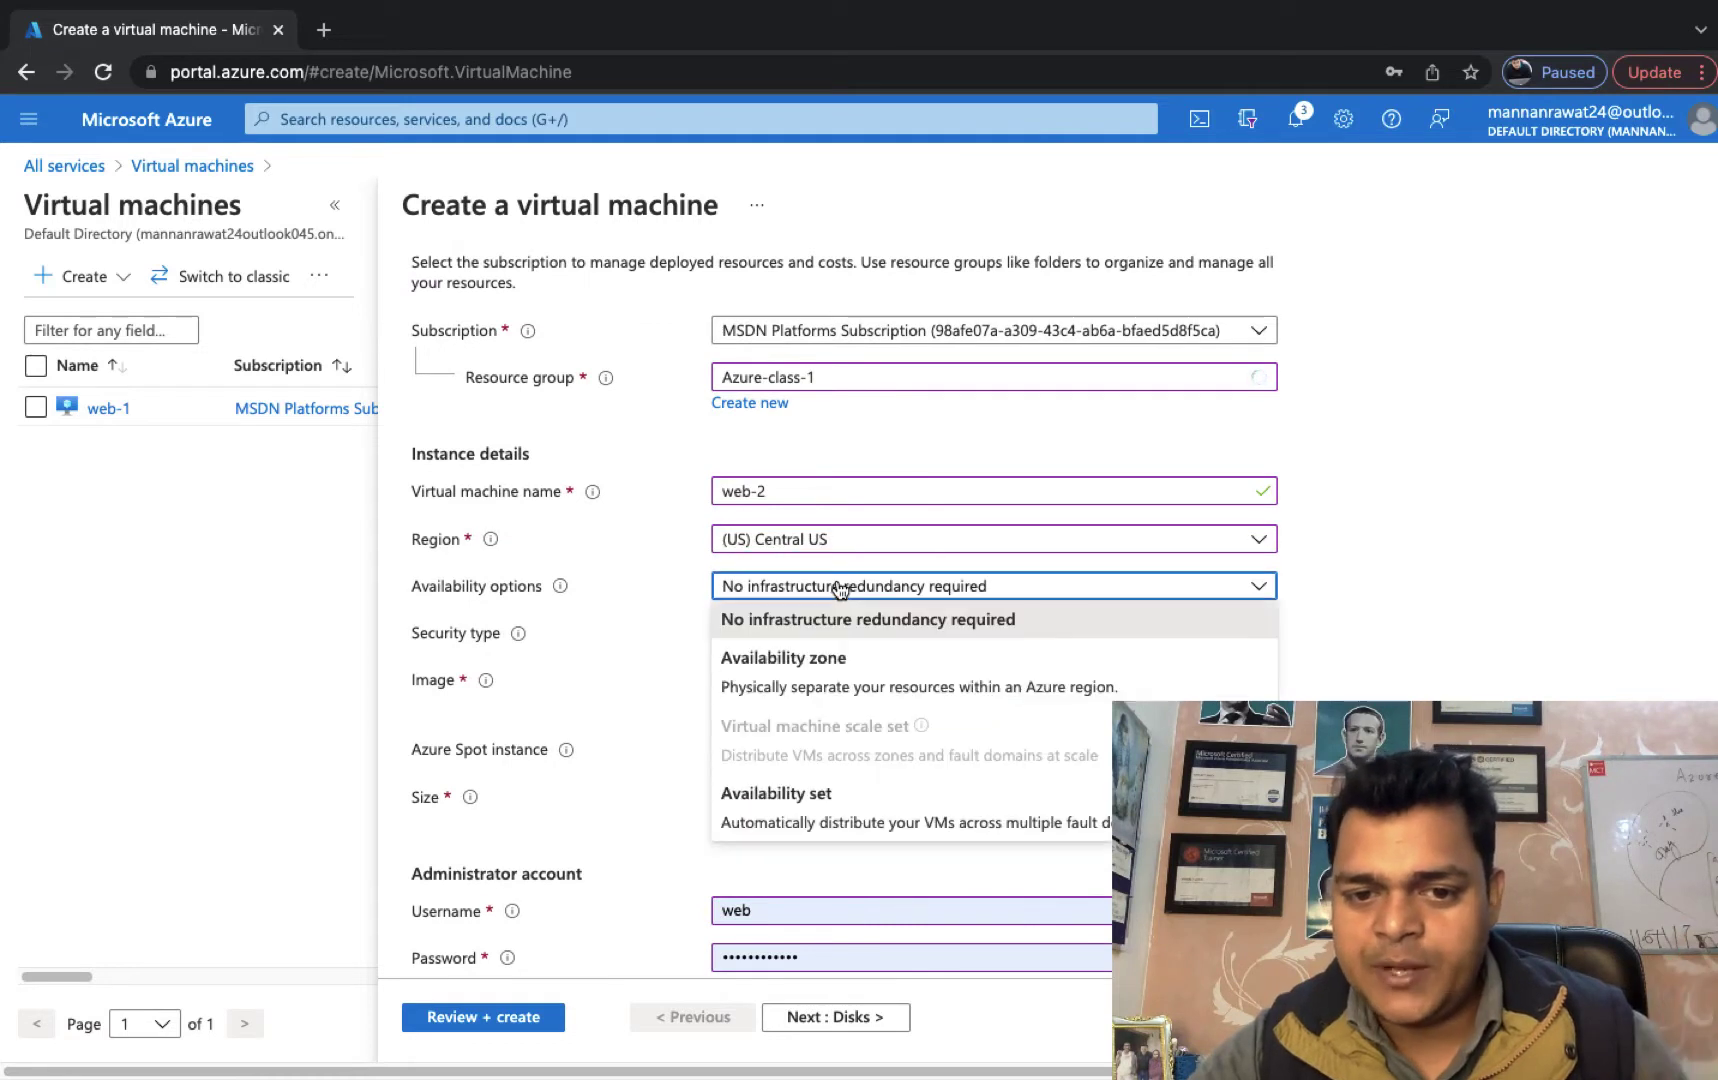
{"action": "left_click", "coordinate": [779, 808]}
{"action": "left_click", "coordinate": [775, 633]}
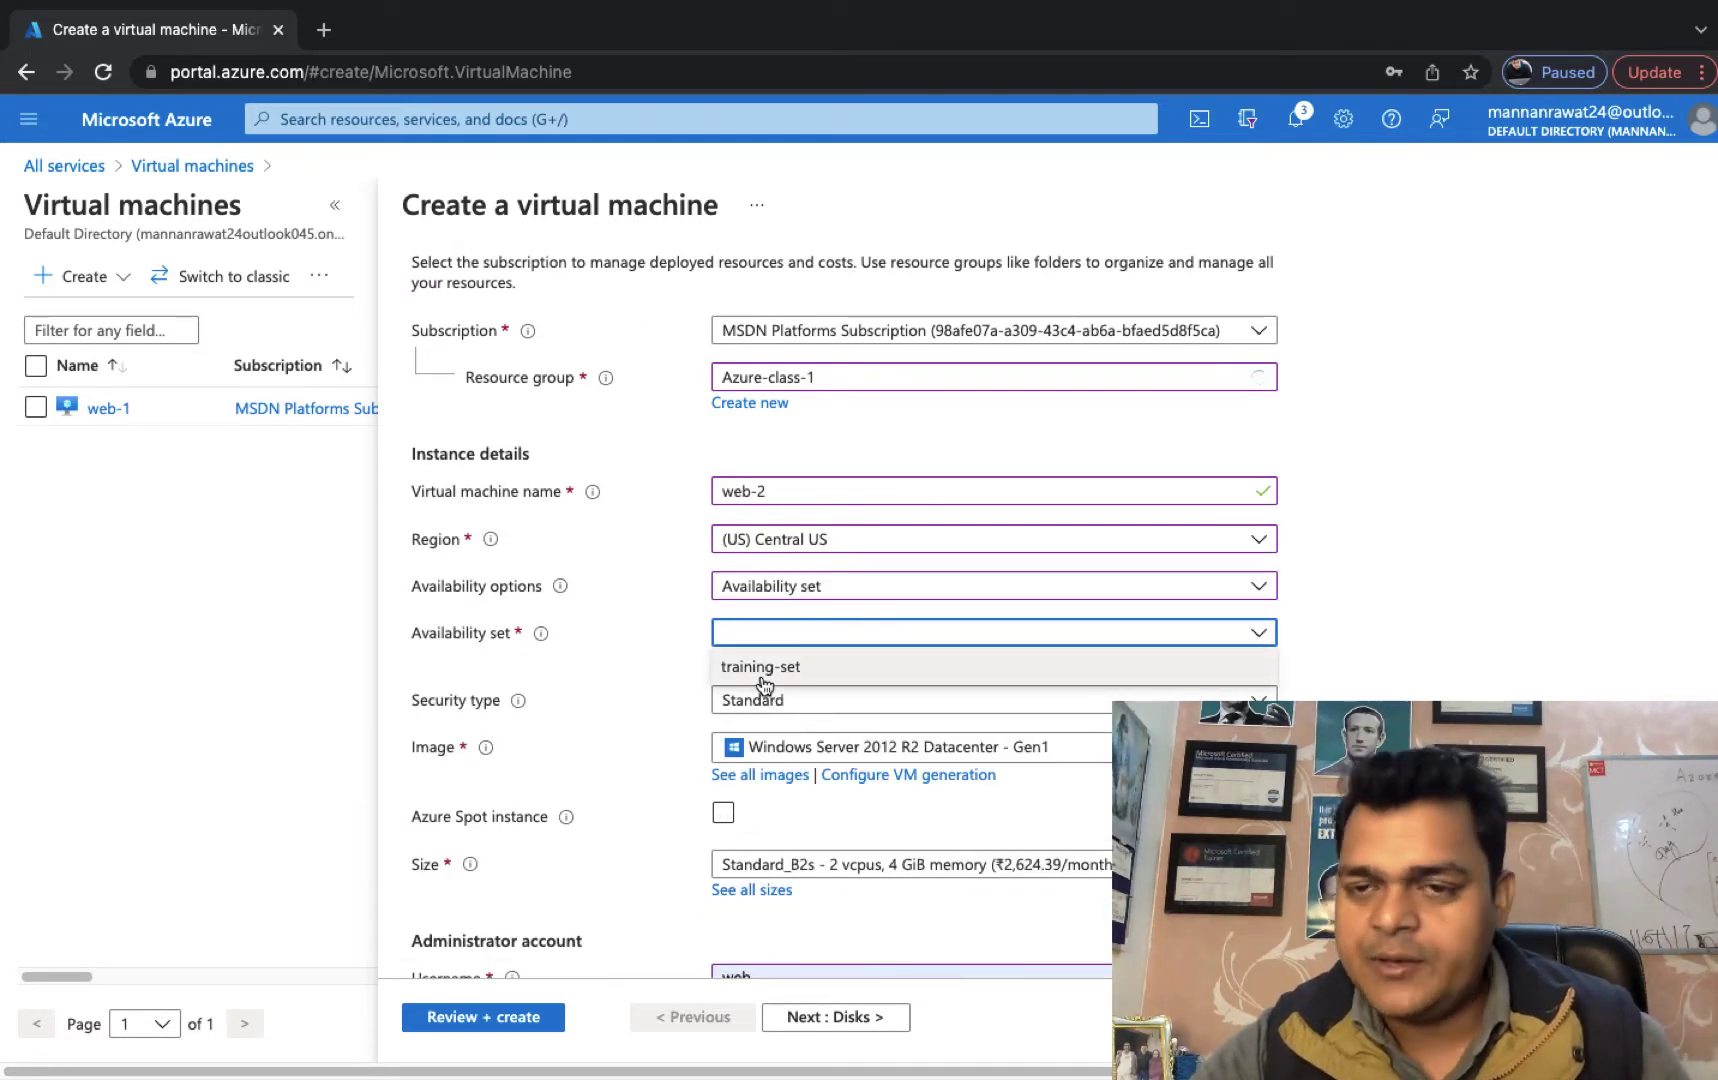
{"action": "left_click", "coordinate": [765, 668]}
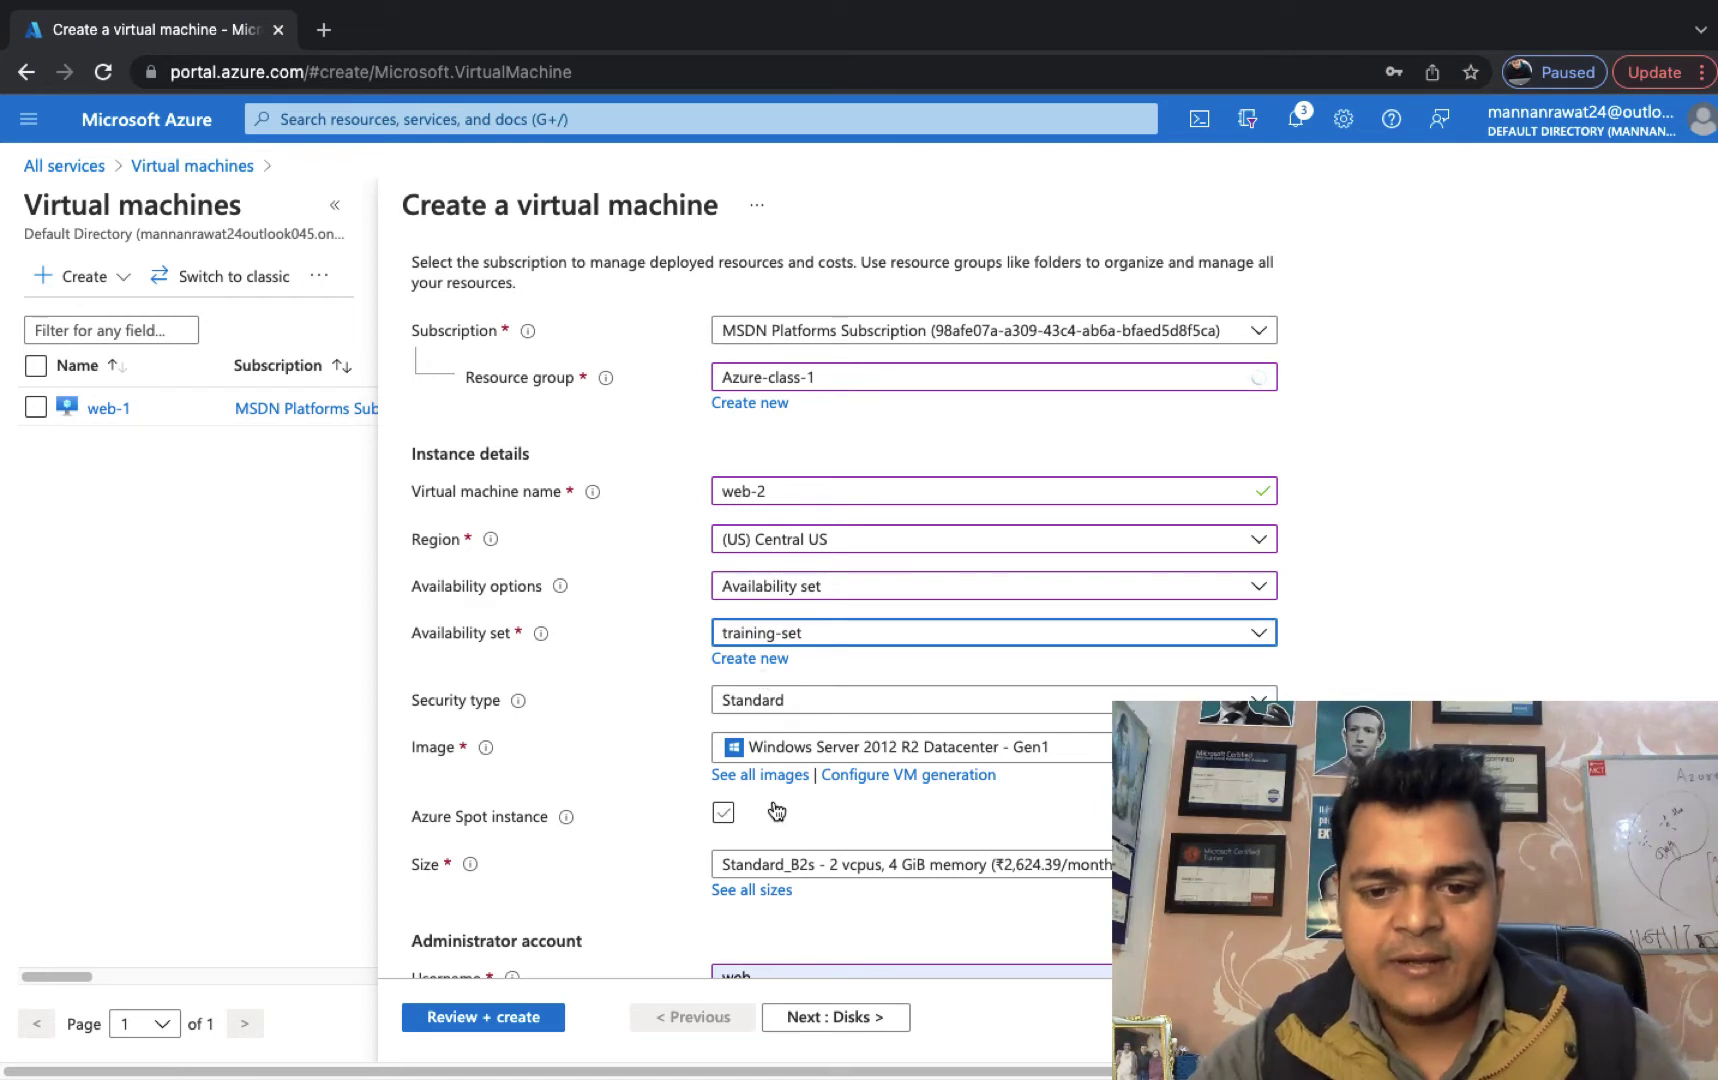
{"action": "scroll", "coordinate": [776, 812], "scroll_direction": "down", "scroll_amount": 3}
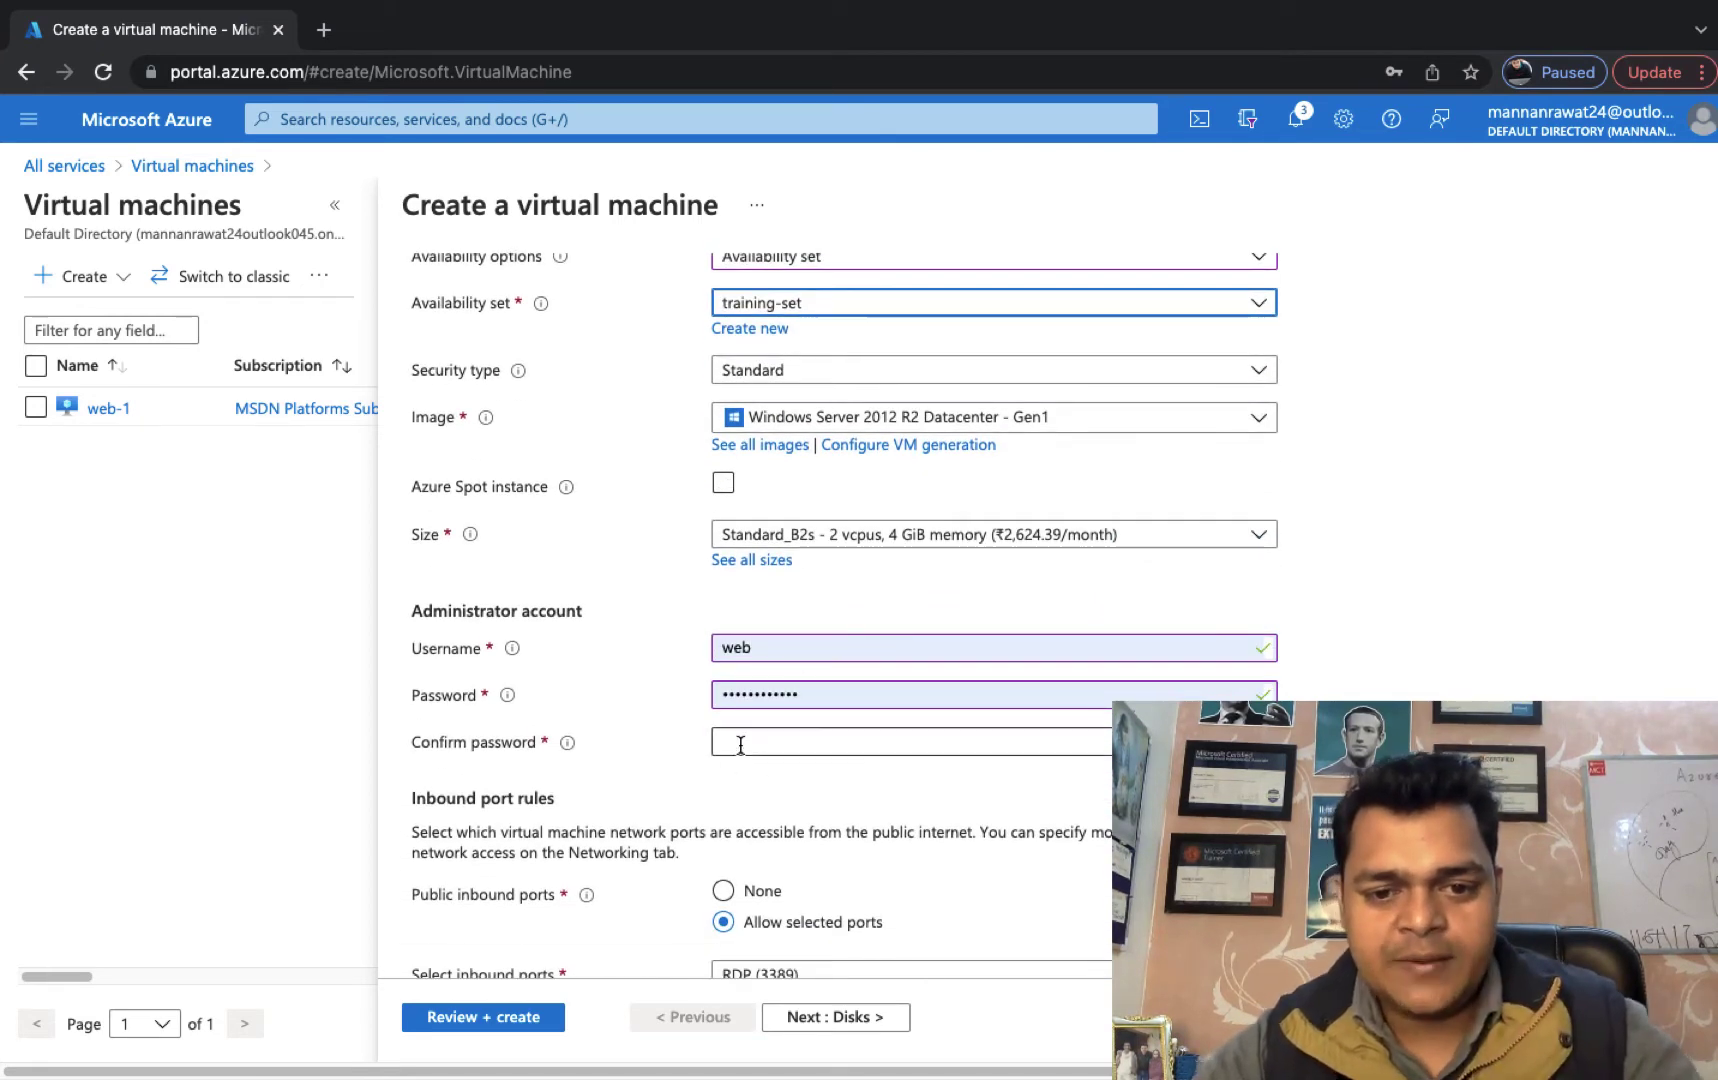
Confirm the admin password, allow HTTP (80) inbound, and submit for review.
{"action": "left_click", "coordinate": [740, 744]}
{"action": "type", "text": "••••••"}
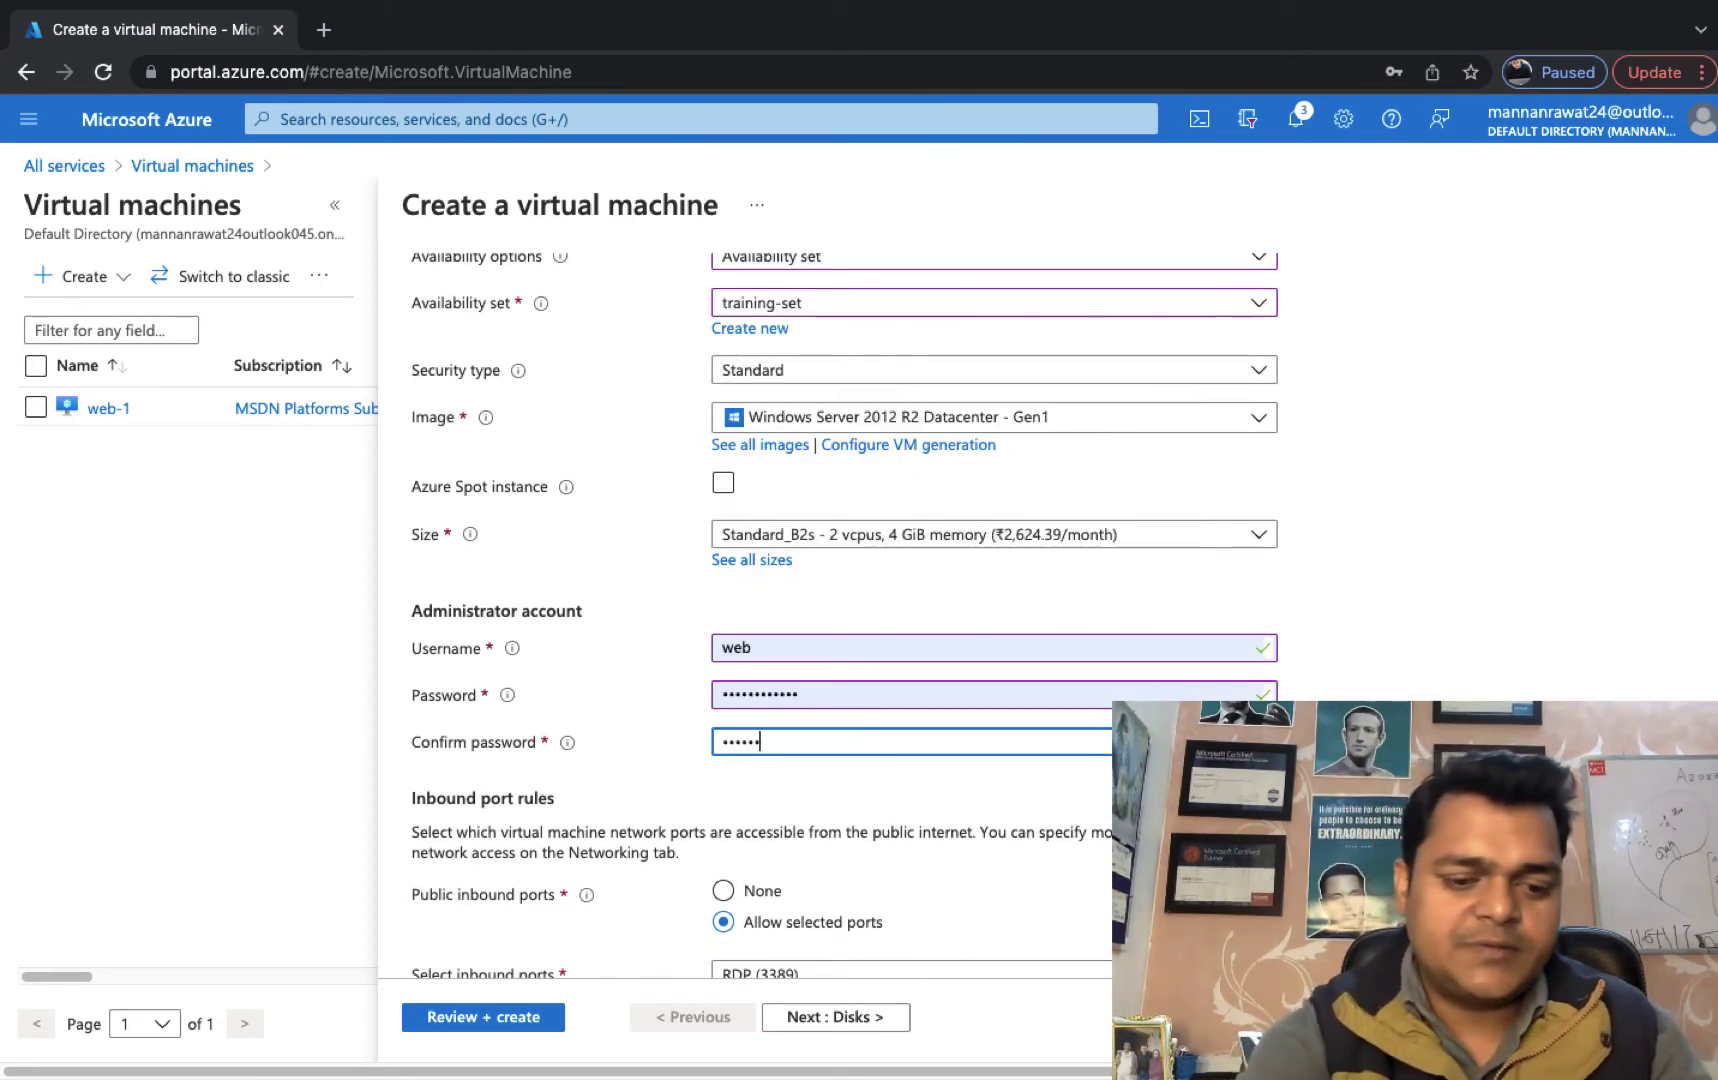
{"action": "type", "text": "••••"}
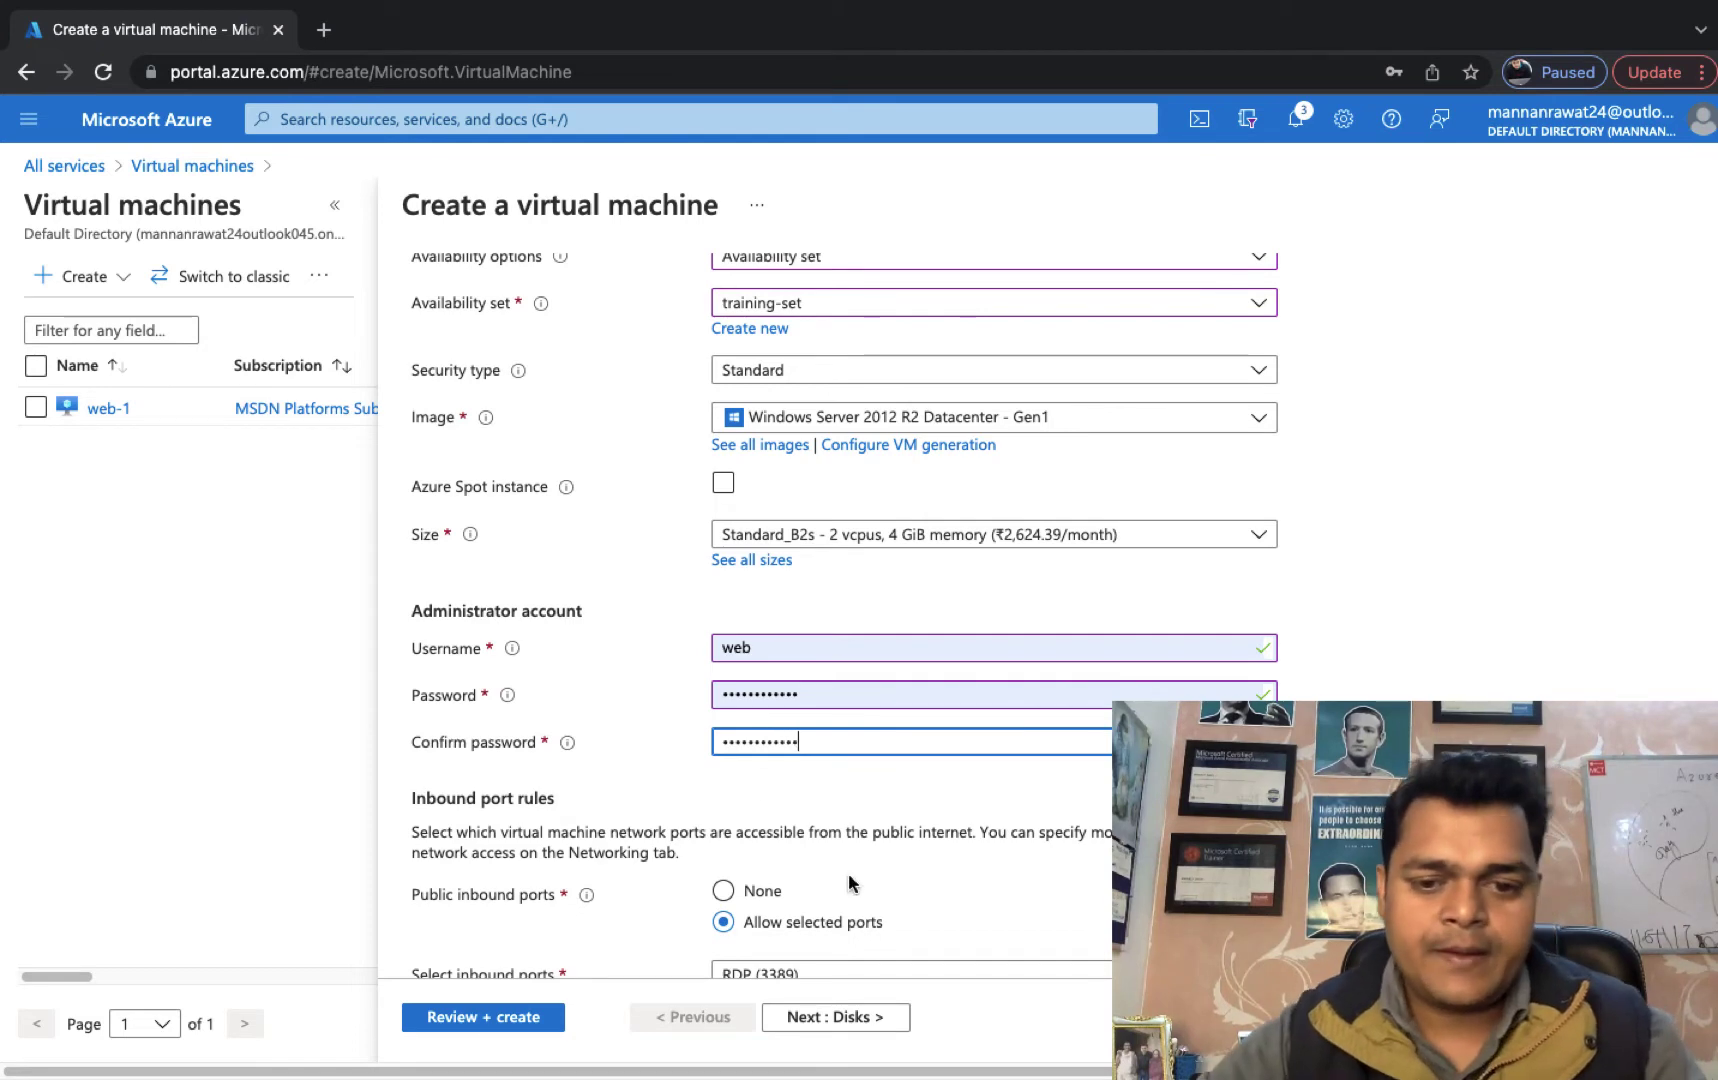
{"action": "scroll", "coordinate": [850, 884], "scroll_direction": "down", "scroll_amount": 4}
{"action": "left_click", "coordinate": [829, 572]}
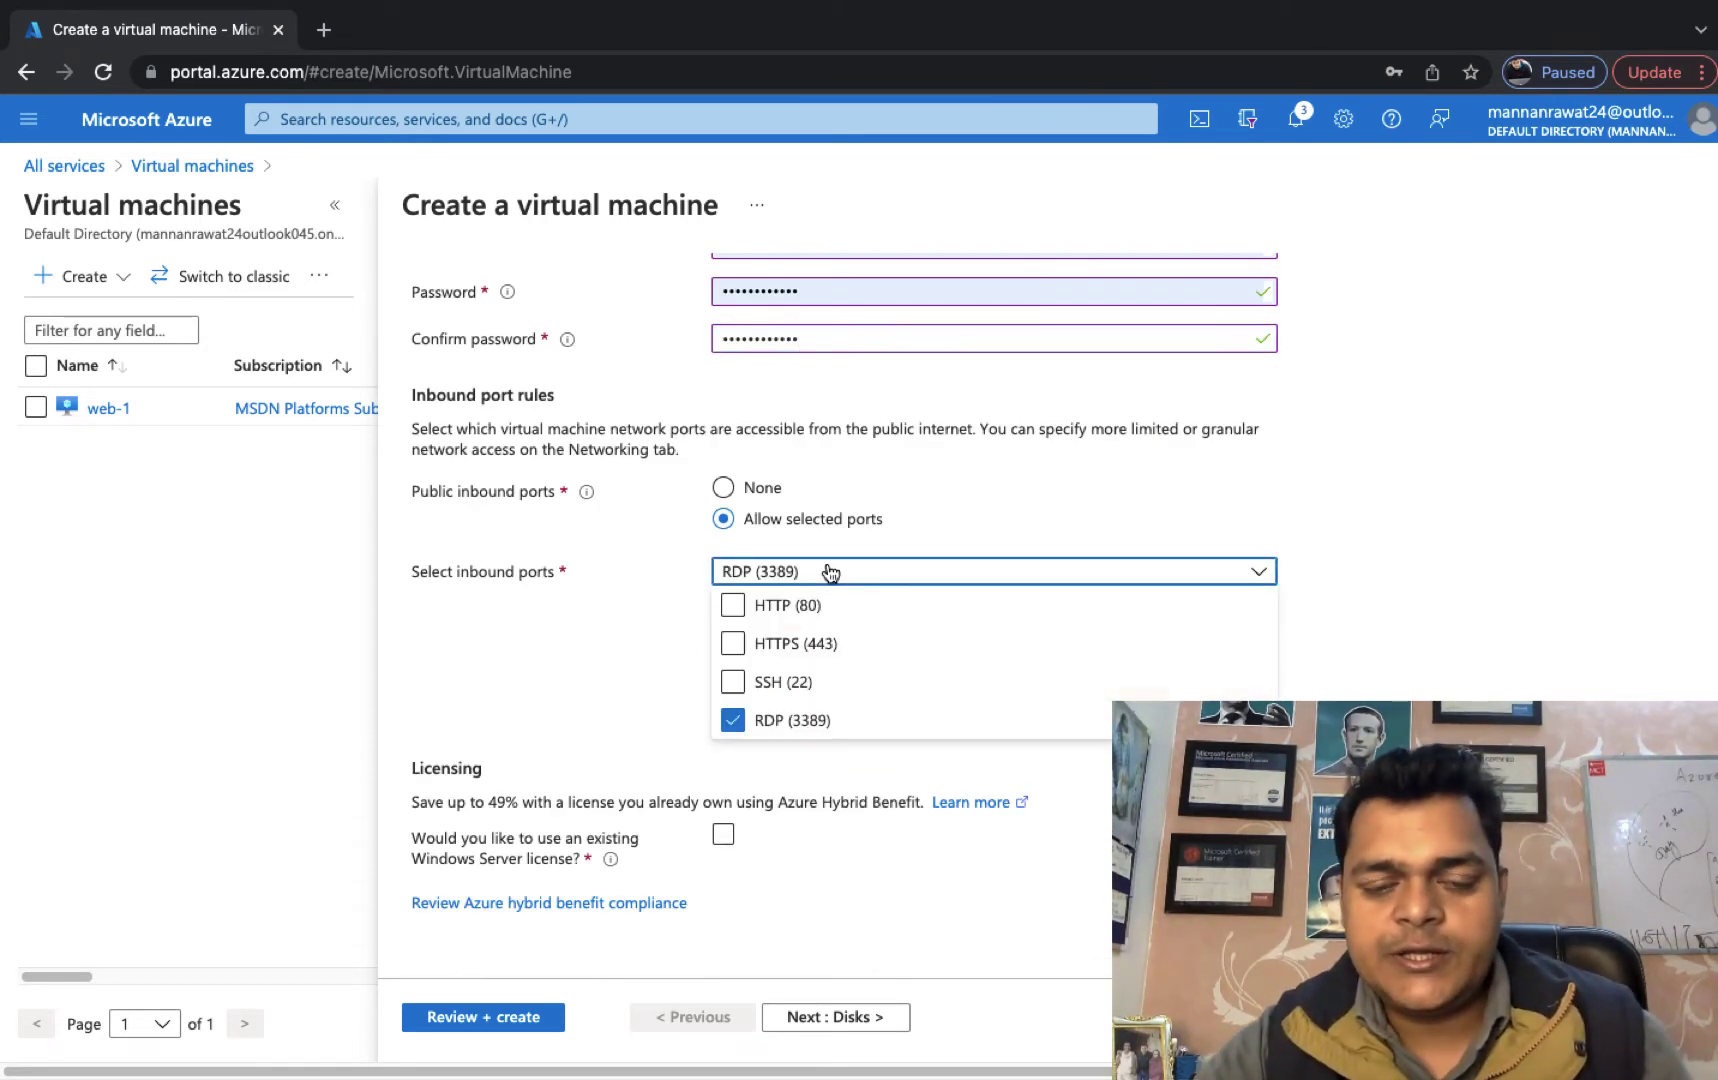
{"action": "left_click", "coordinate": [747, 607]}
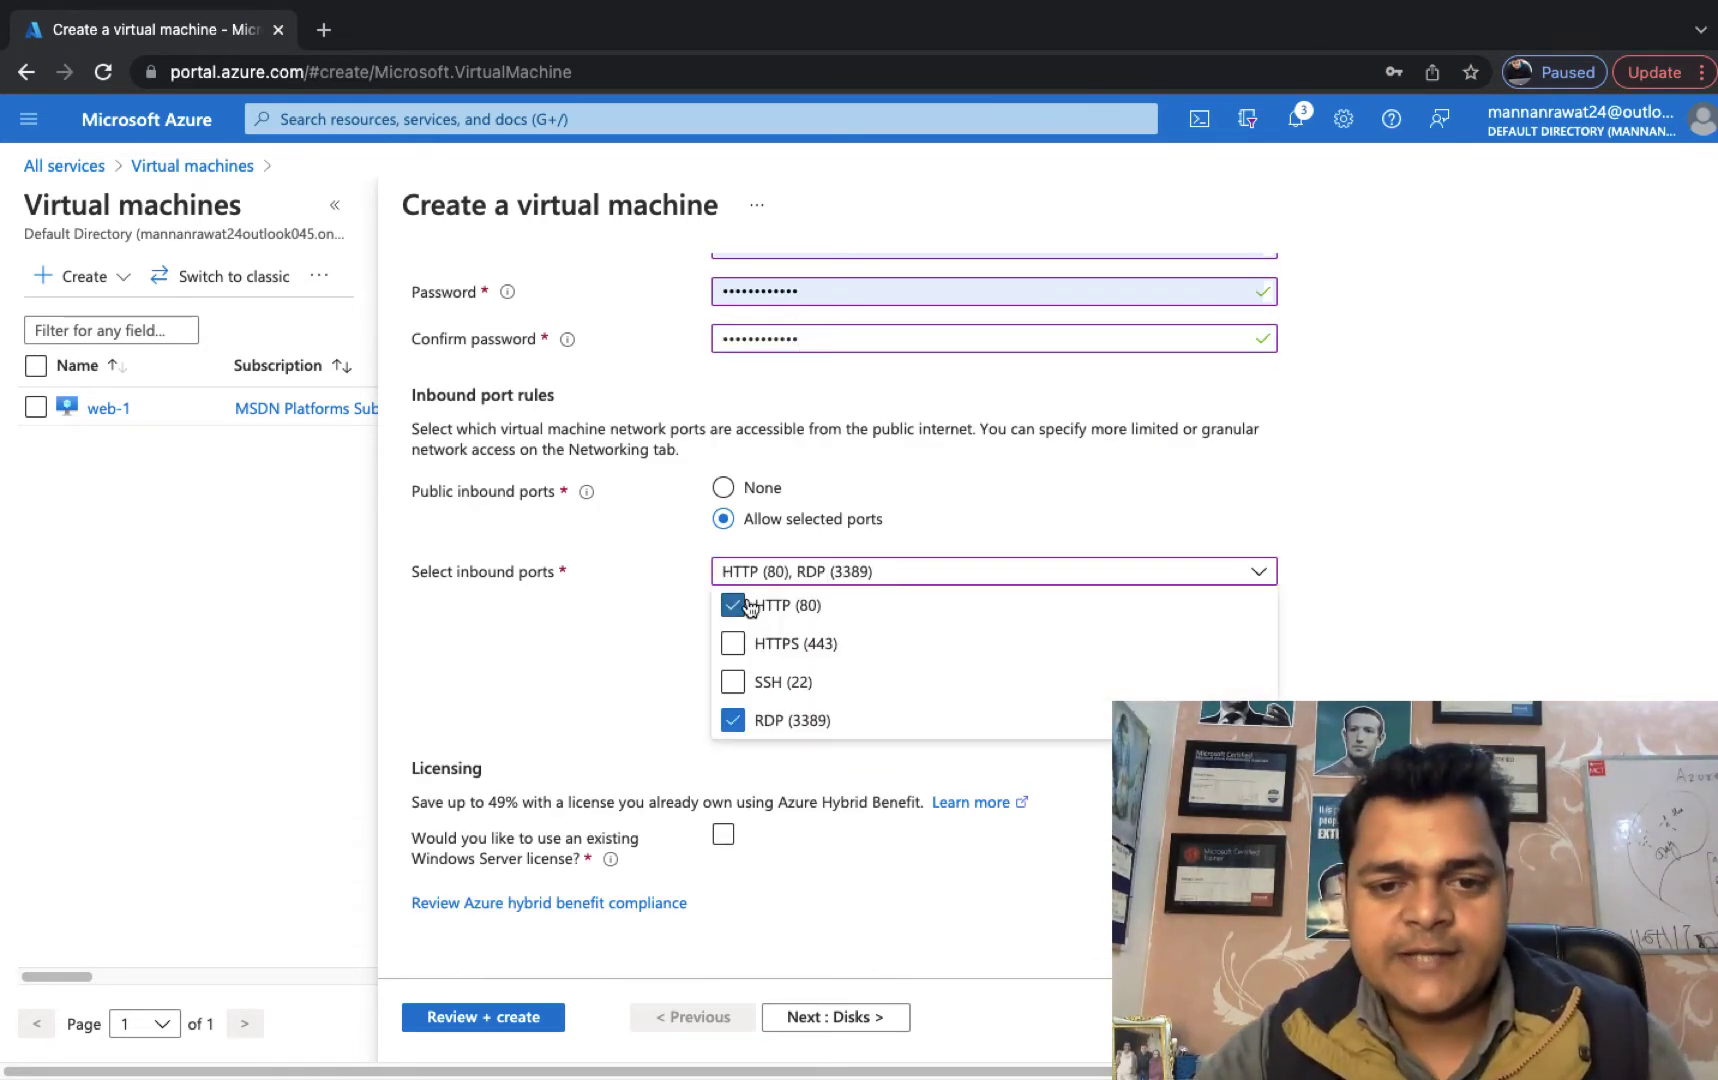
{"action": "left_click", "coordinate": [487, 1018]}
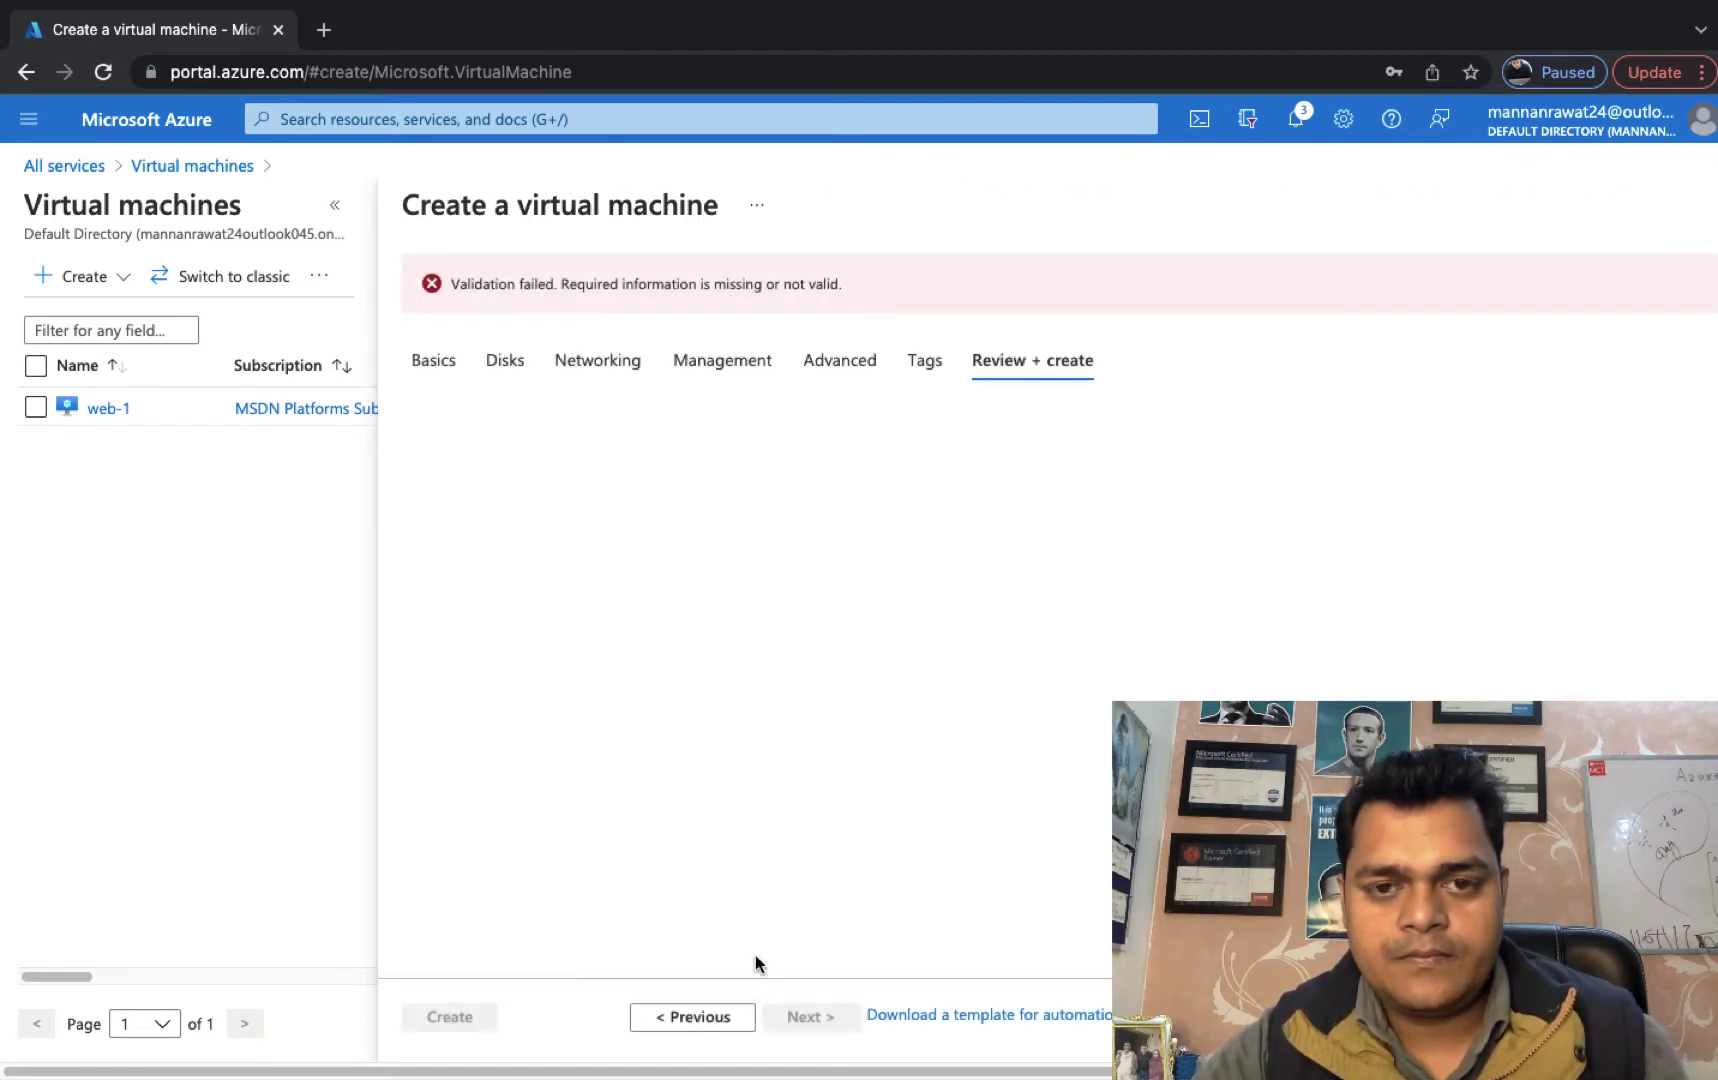
Step back from the failed review through each tab to Basics, checking the settings.
{"action": "left_click", "coordinate": [700, 1020]}
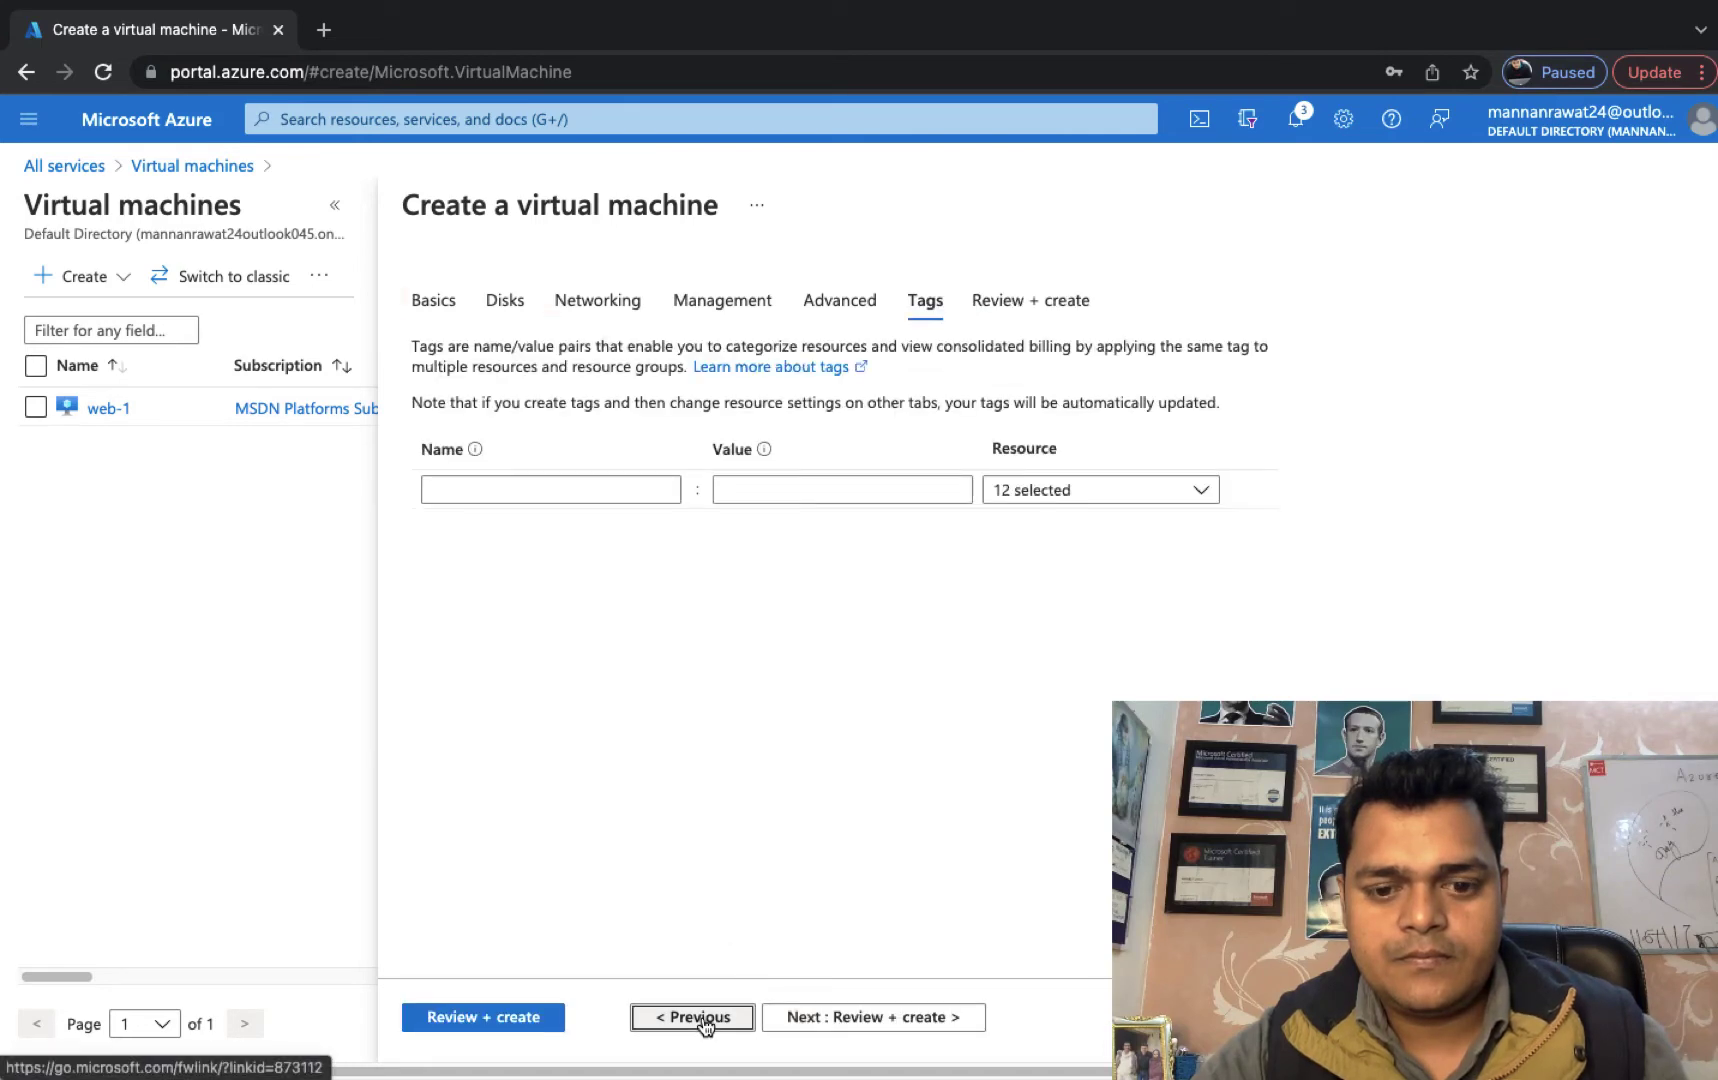
{"action": "left_click", "coordinate": [700, 1018]}
{"action": "left_click", "coordinate": [700, 1018]}
{"action": "left_click", "coordinate": [700, 1018]}
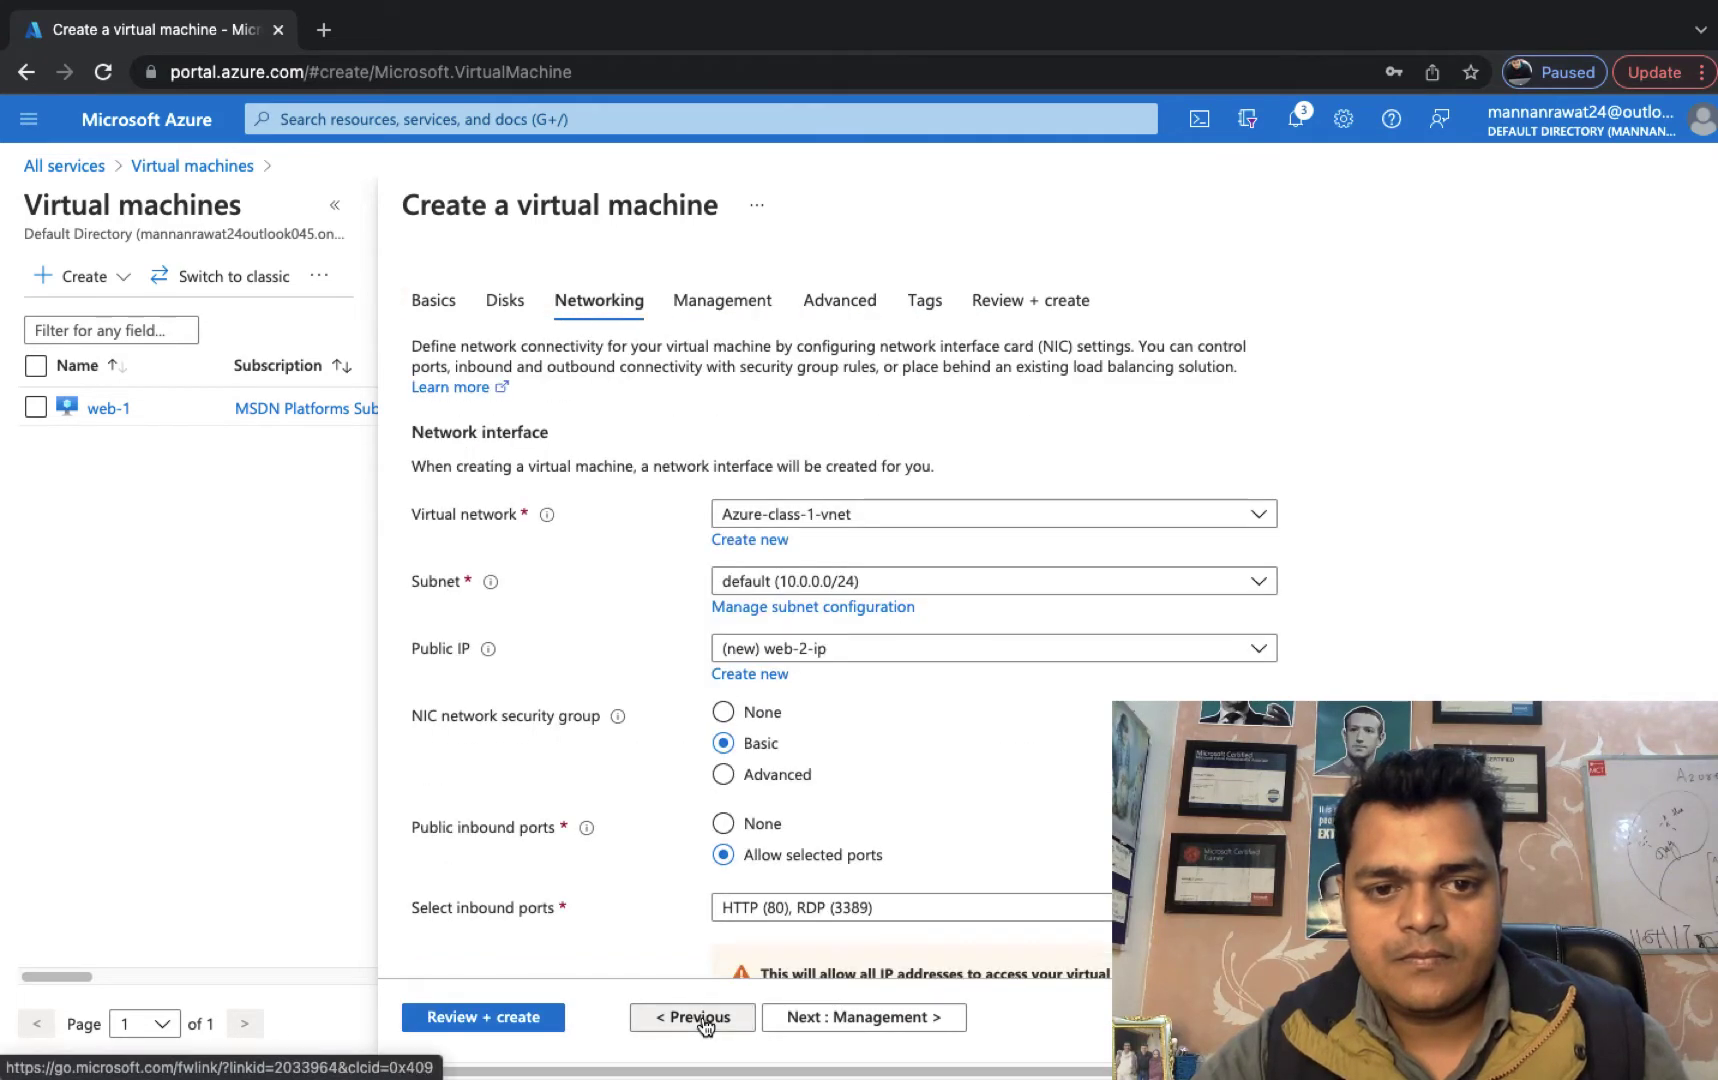
{"action": "scroll", "coordinate": [735, 712], "scroll_direction": "down", "scroll_amount": 2}
{"action": "scroll", "coordinate": [745, 727], "scroll_direction": "down", "scroll_amount": 2}
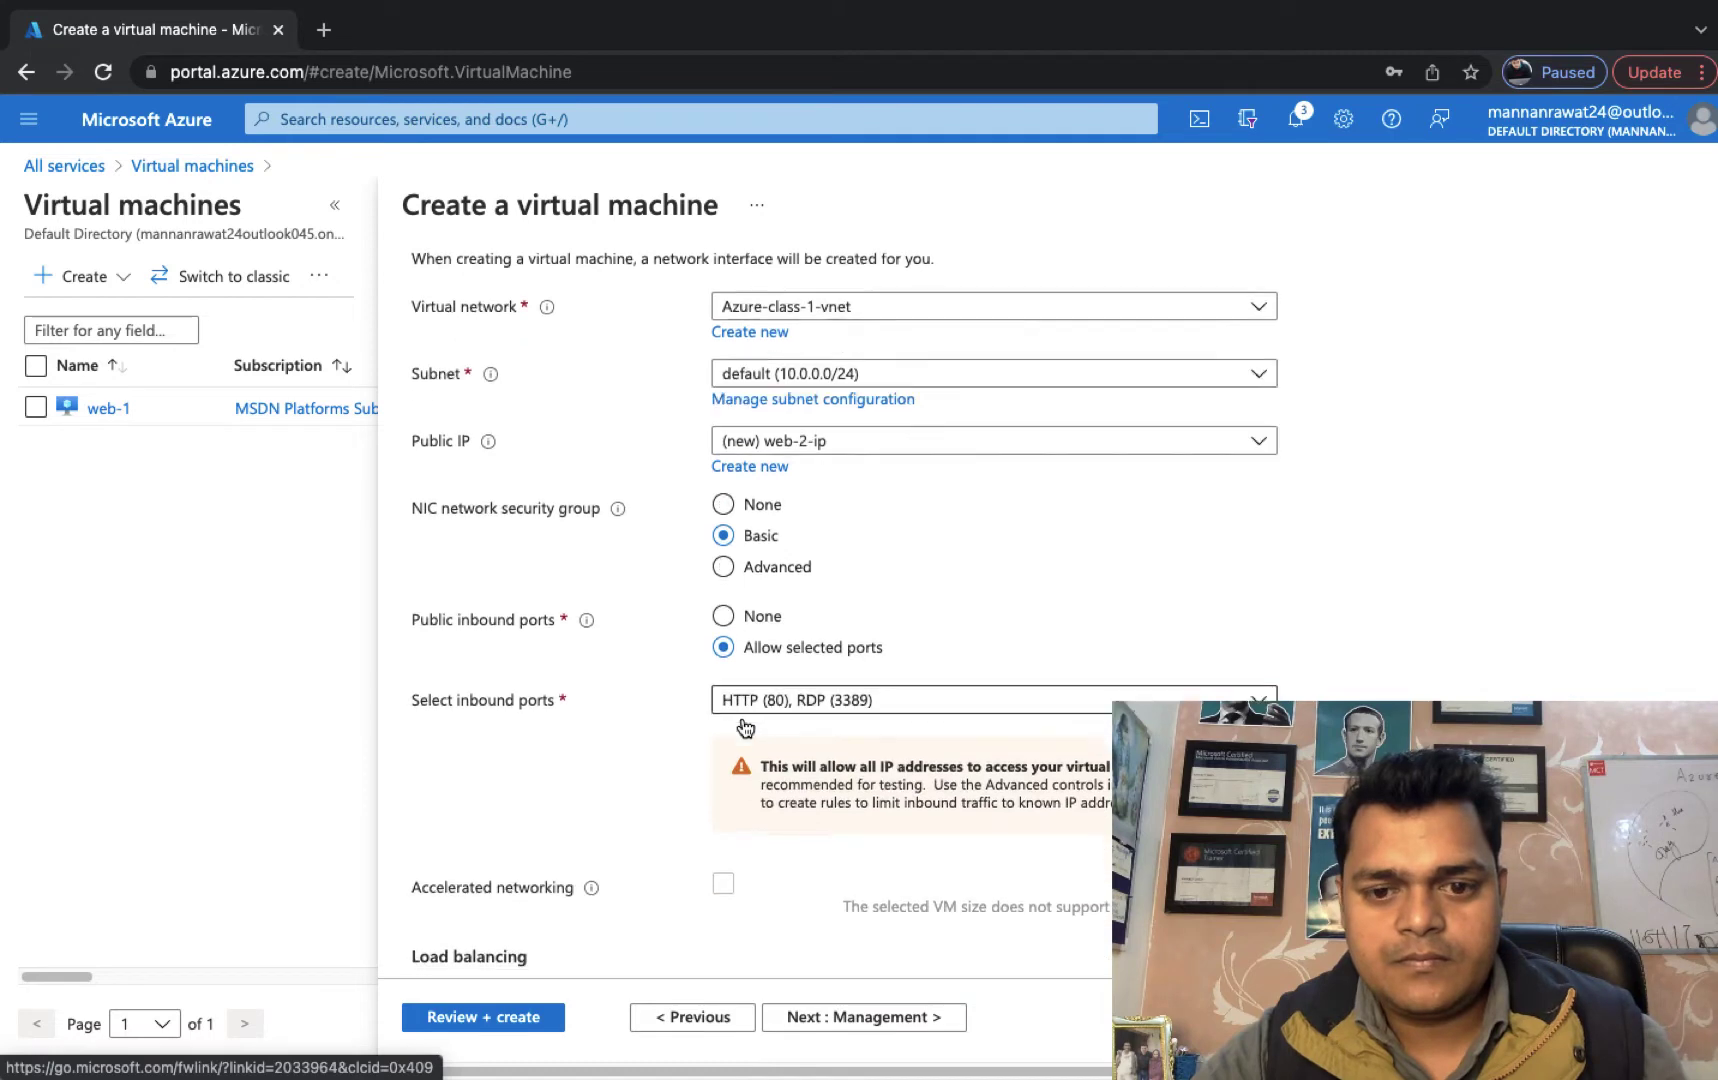
{"action": "scroll", "coordinate": [745, 720], "scroll_direction": "up", "scroll_amount": 5}
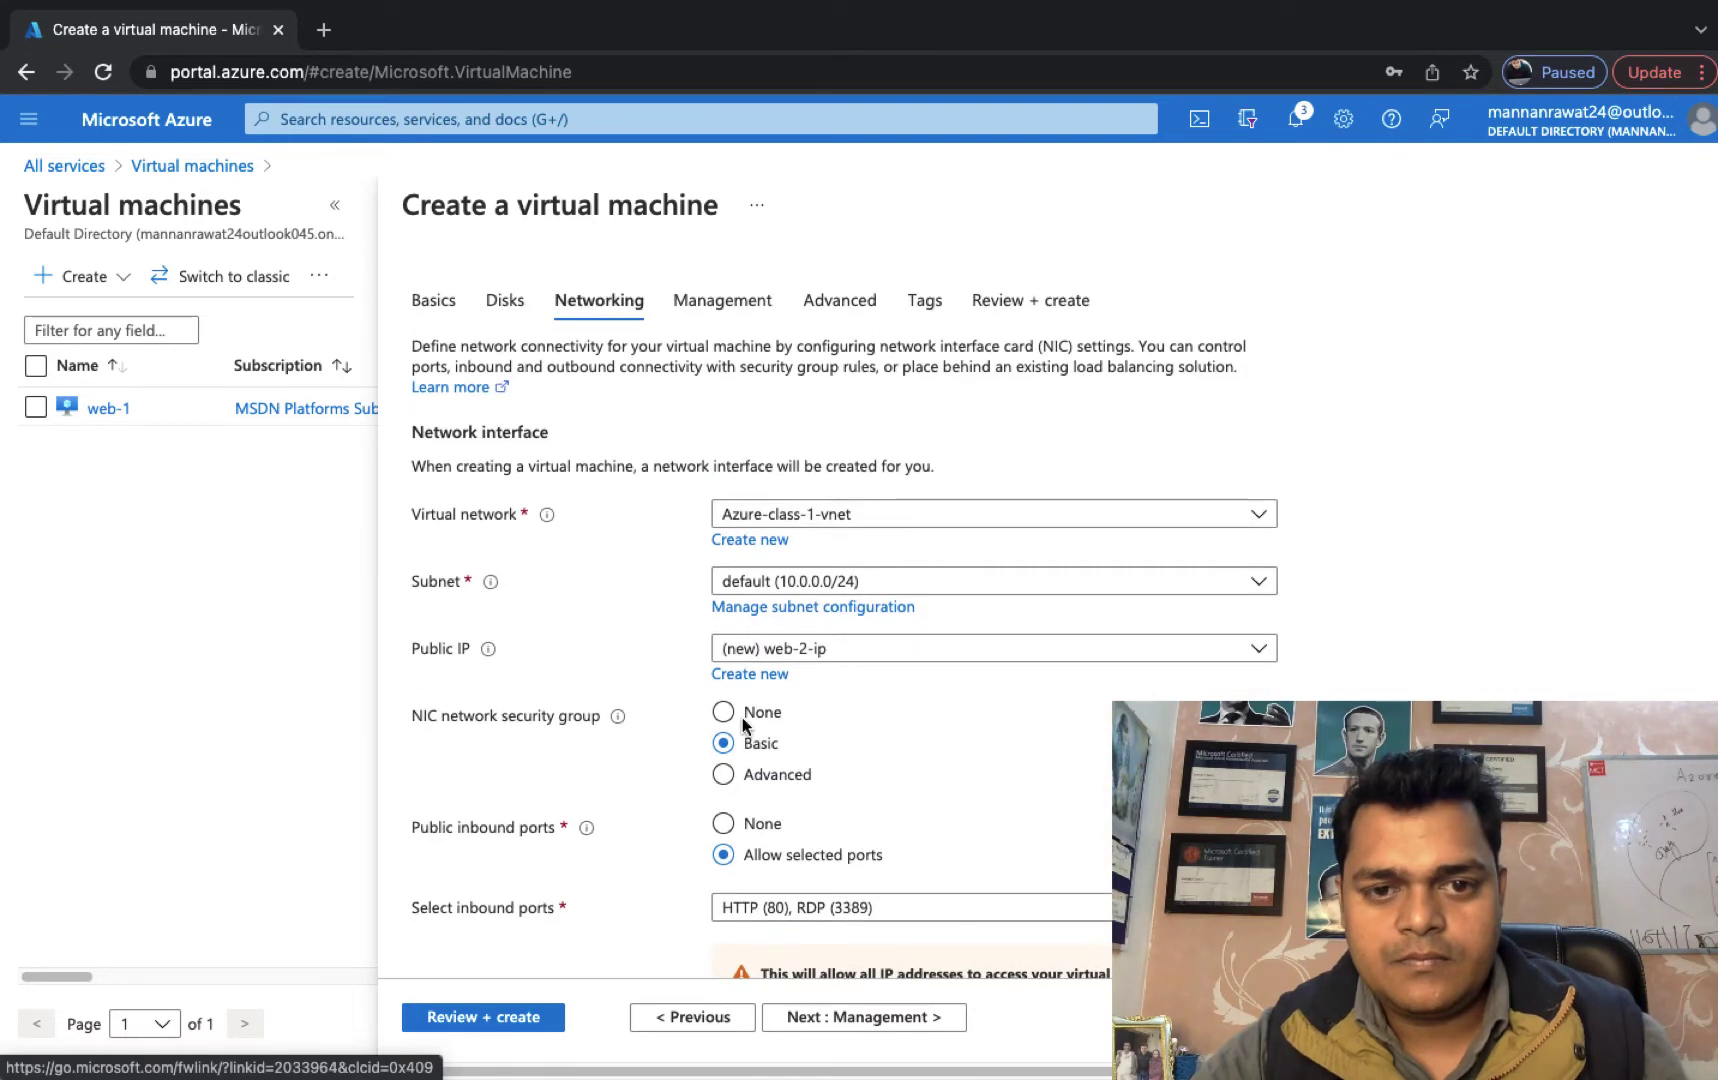
{"action": "left_click", "coordinate": [700, 1018]}
{"action": "left_click", "coordinate": [700, 1018]}
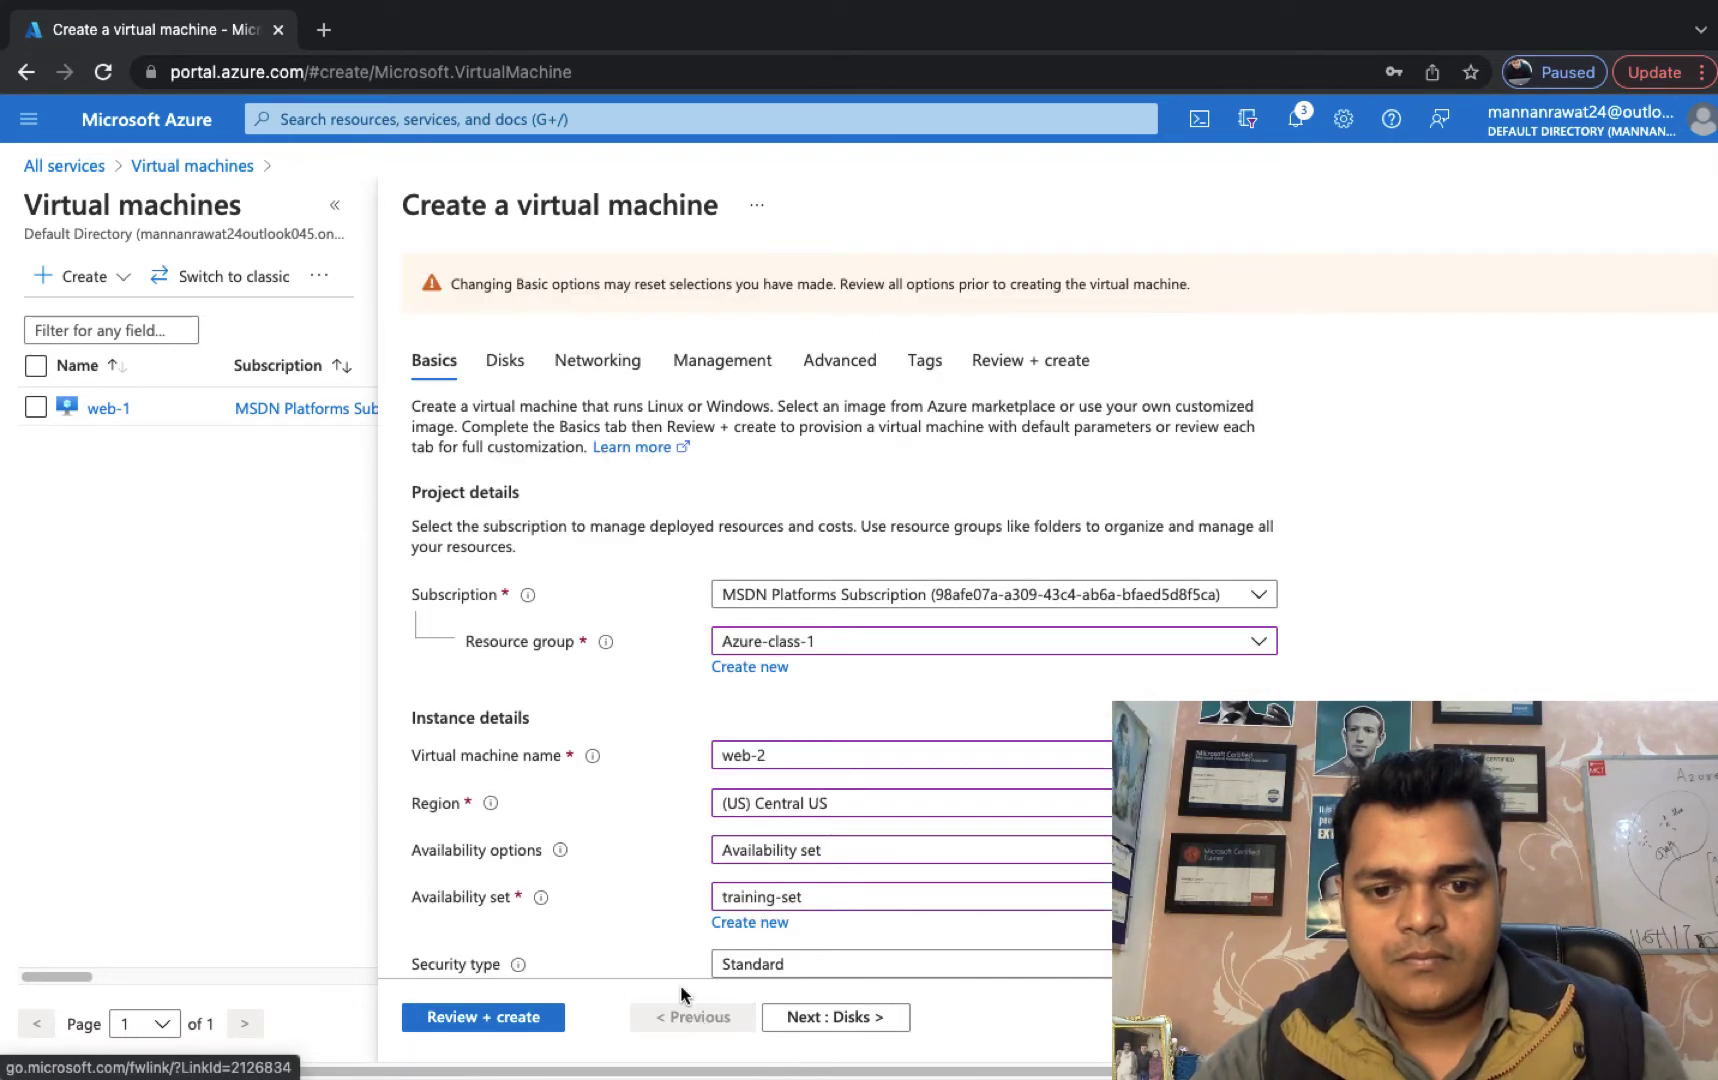
{"action": "scroll", "coordinate": [760, 705], "scroll_direction": "down", "scroll_amount": 5}
{"action": "scroll", "coordinate": [831, 706], "scroll_direction": "down", "scroll_amount": 5}
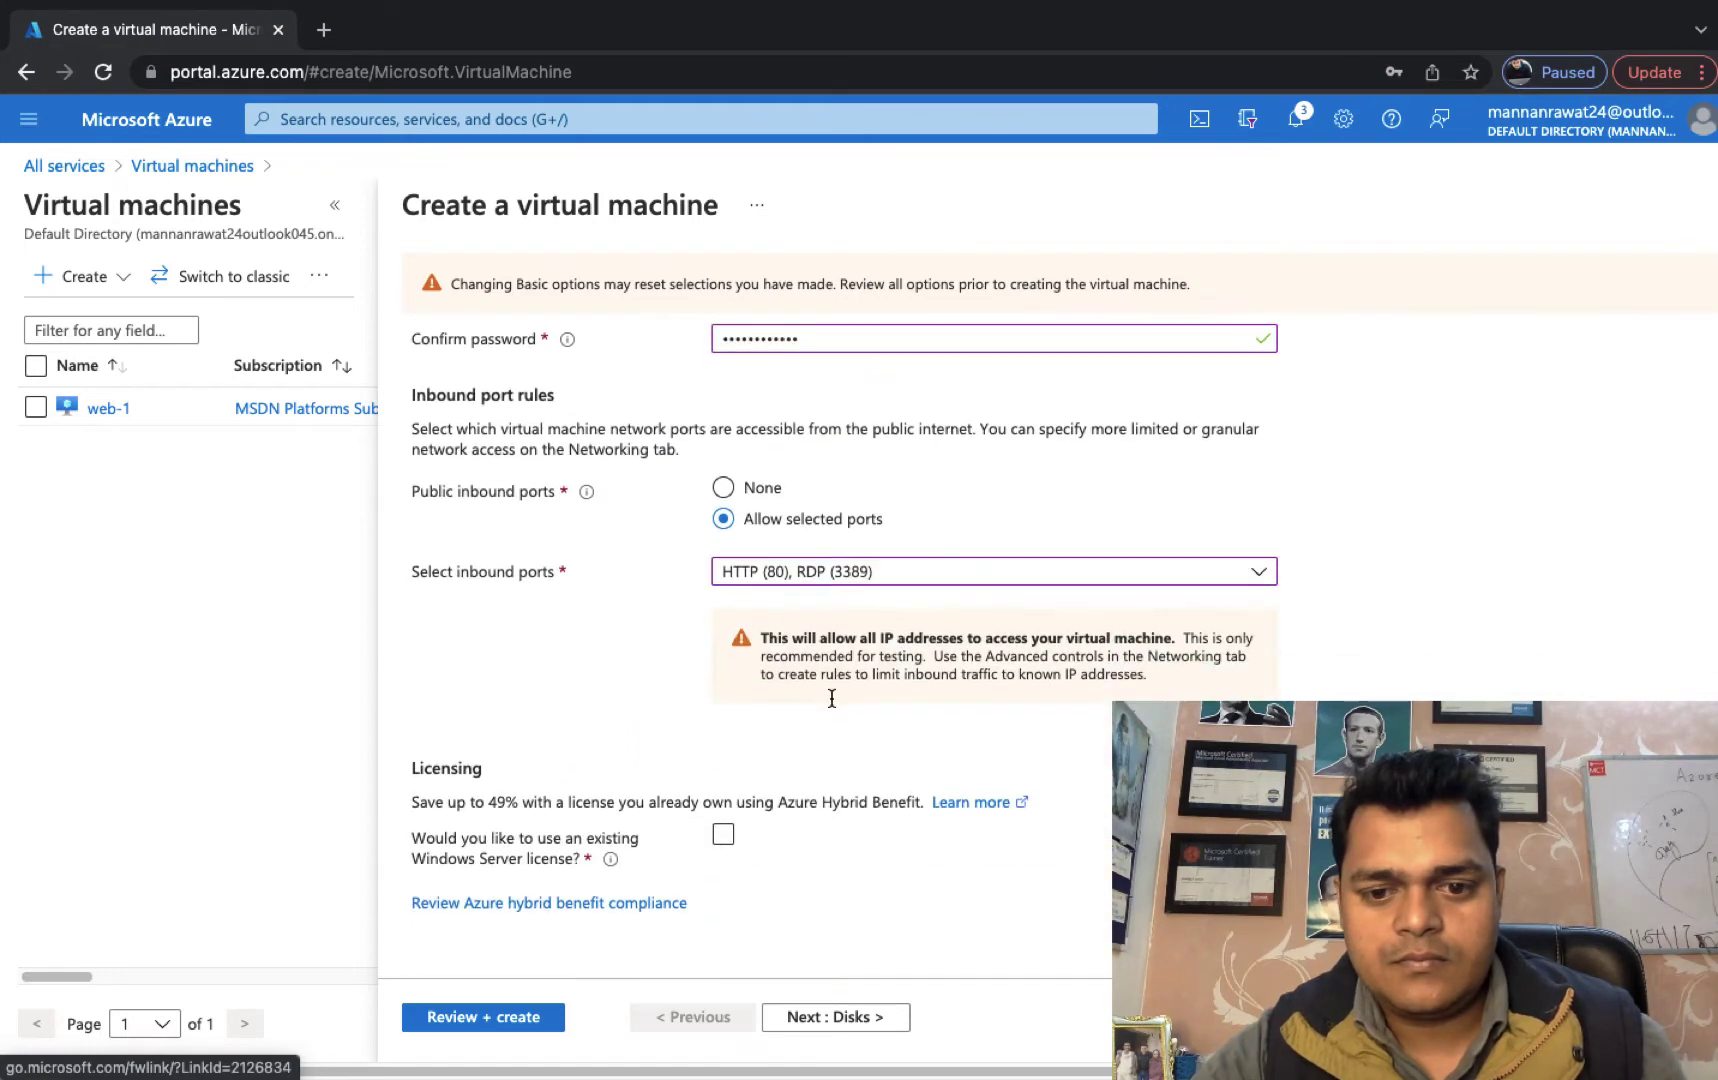
{"action": "scroll", "coordinate": [833, 705], "scroll_direction": "up", "scroll_amount": 9}
{"action": "scroll", "coordinate": [831, 706], "scroll_direction": "down", "scroll_amount": 8}
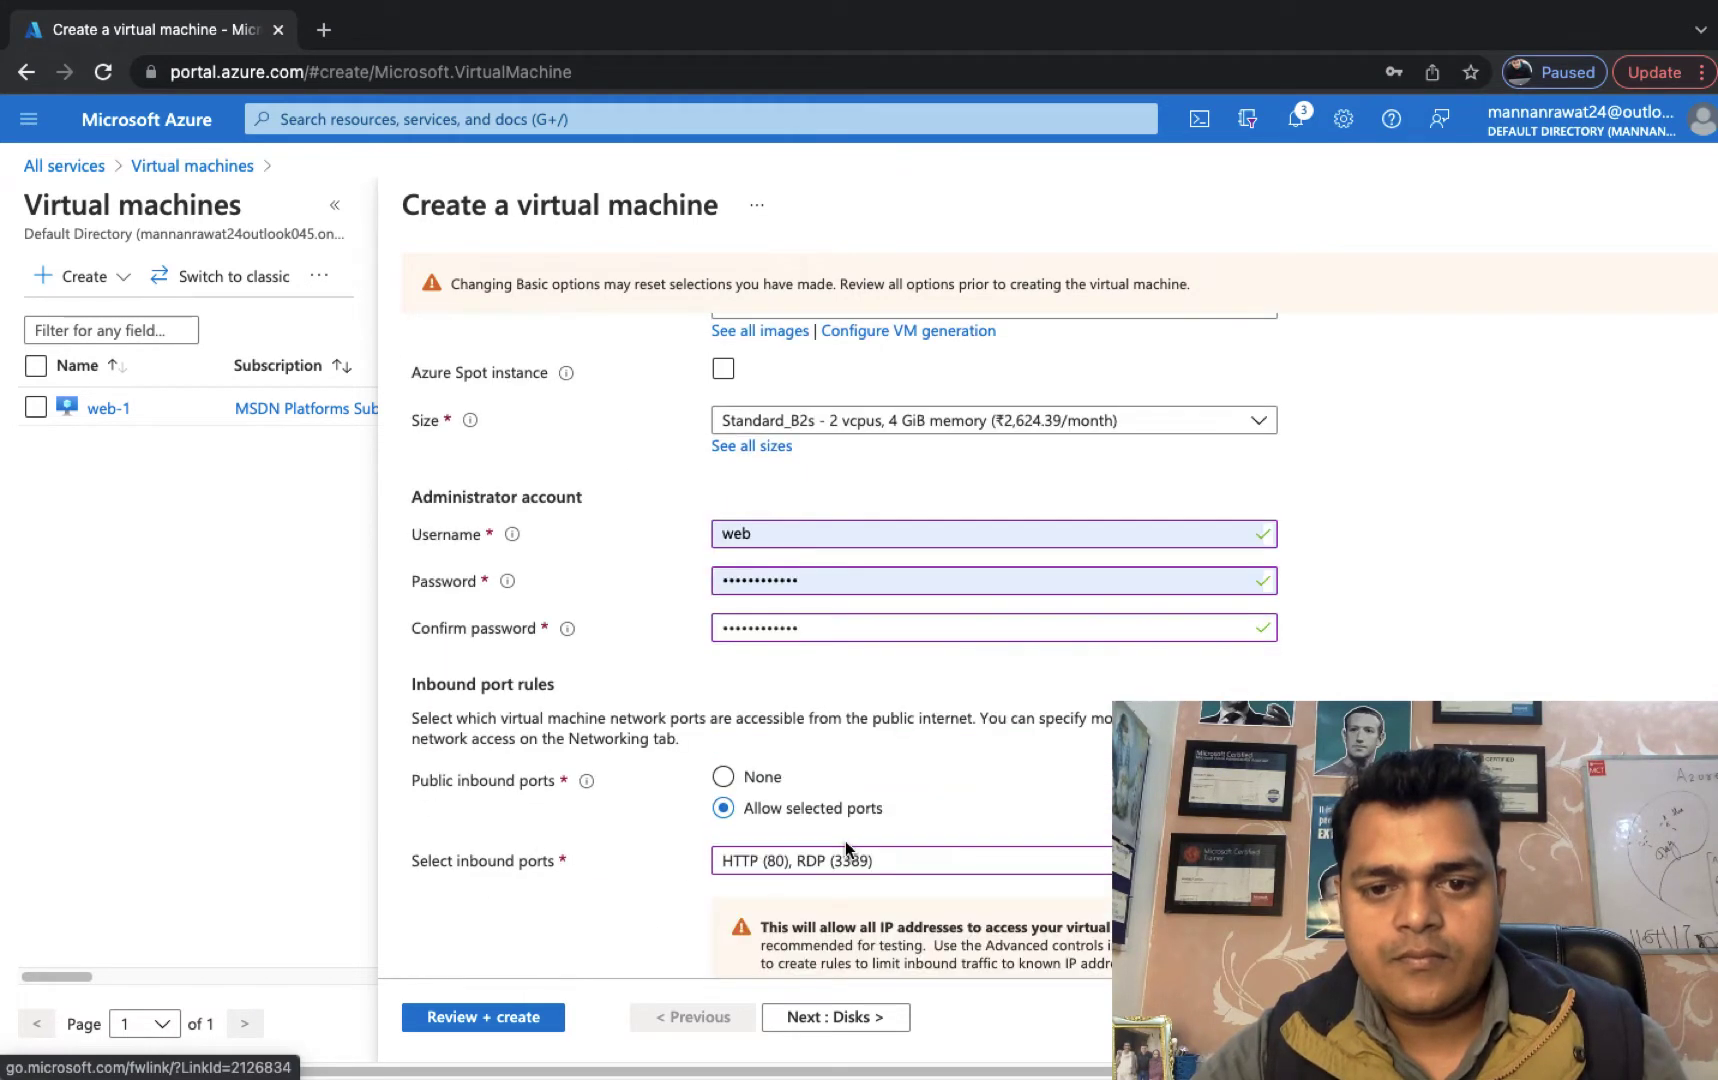
Advance through Disks, Networking, Management, Advanced and Tags to rerun validation.
{"action": "left_click", "coordinate": [830, 1018]}
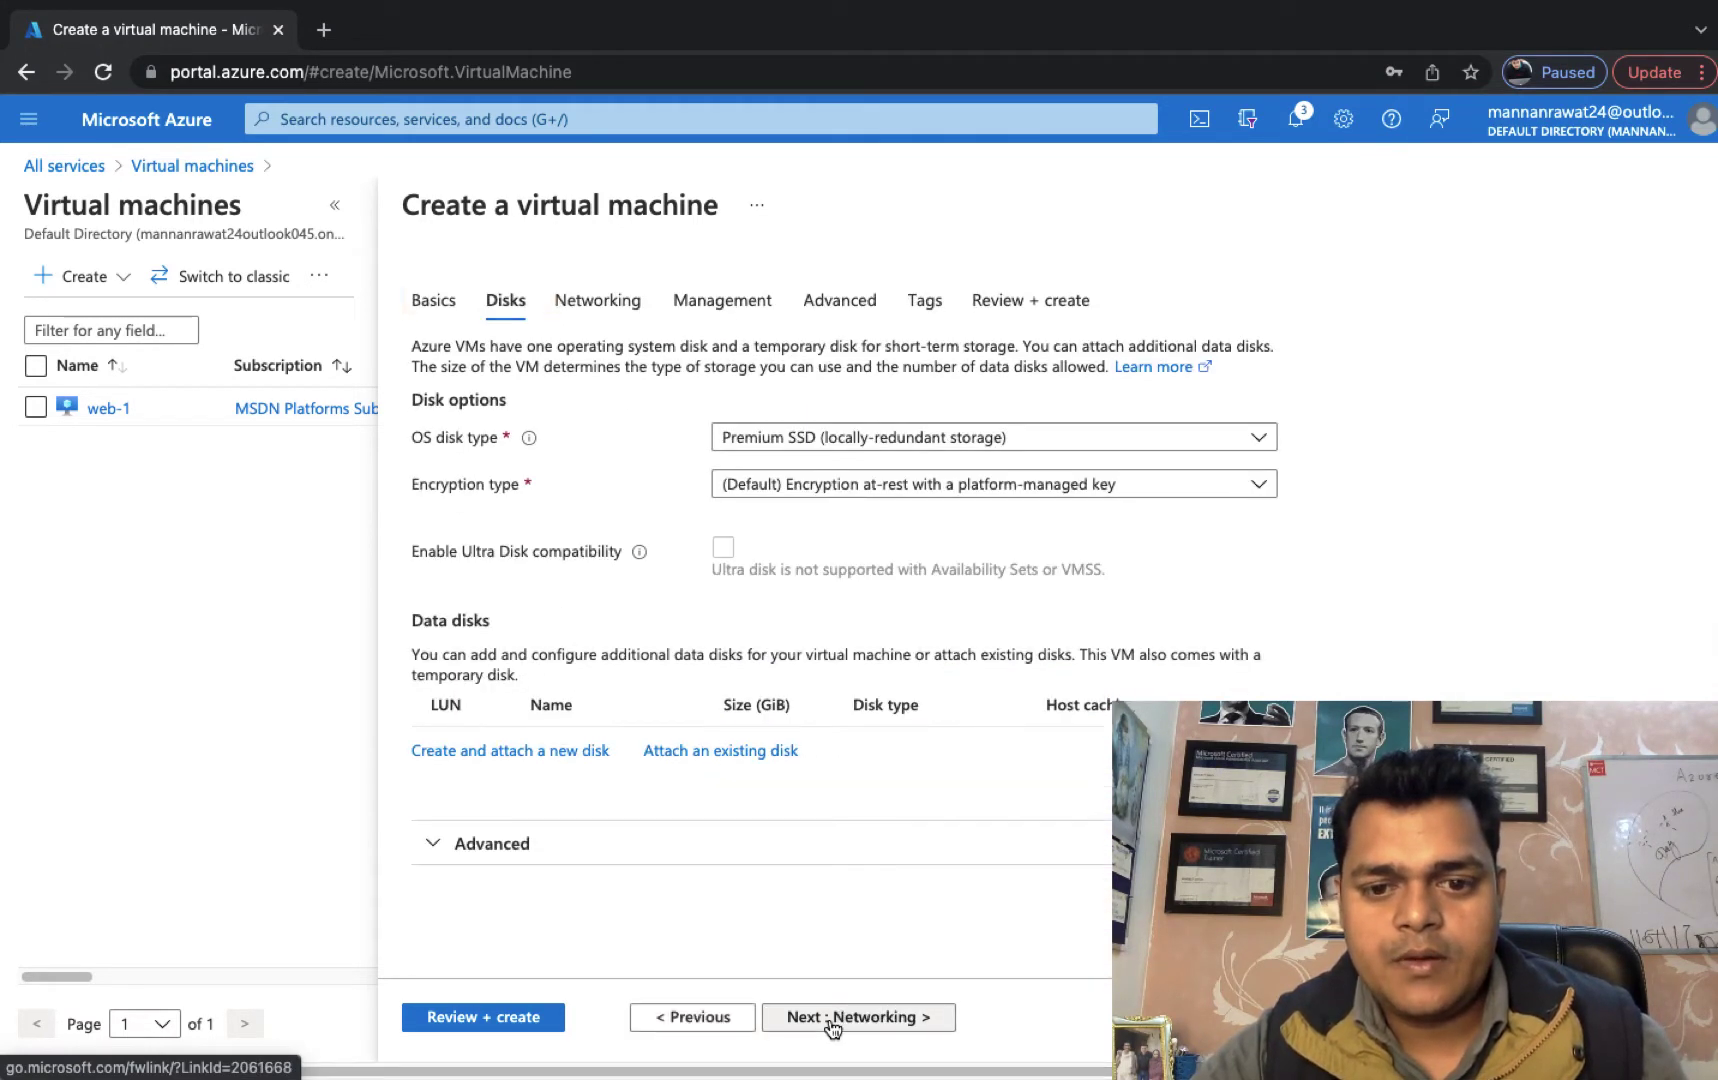
{"action": "left_click", "coordinate": [830, 1018]}
{"action": "left_click", "coordinate": [830, 1018]}
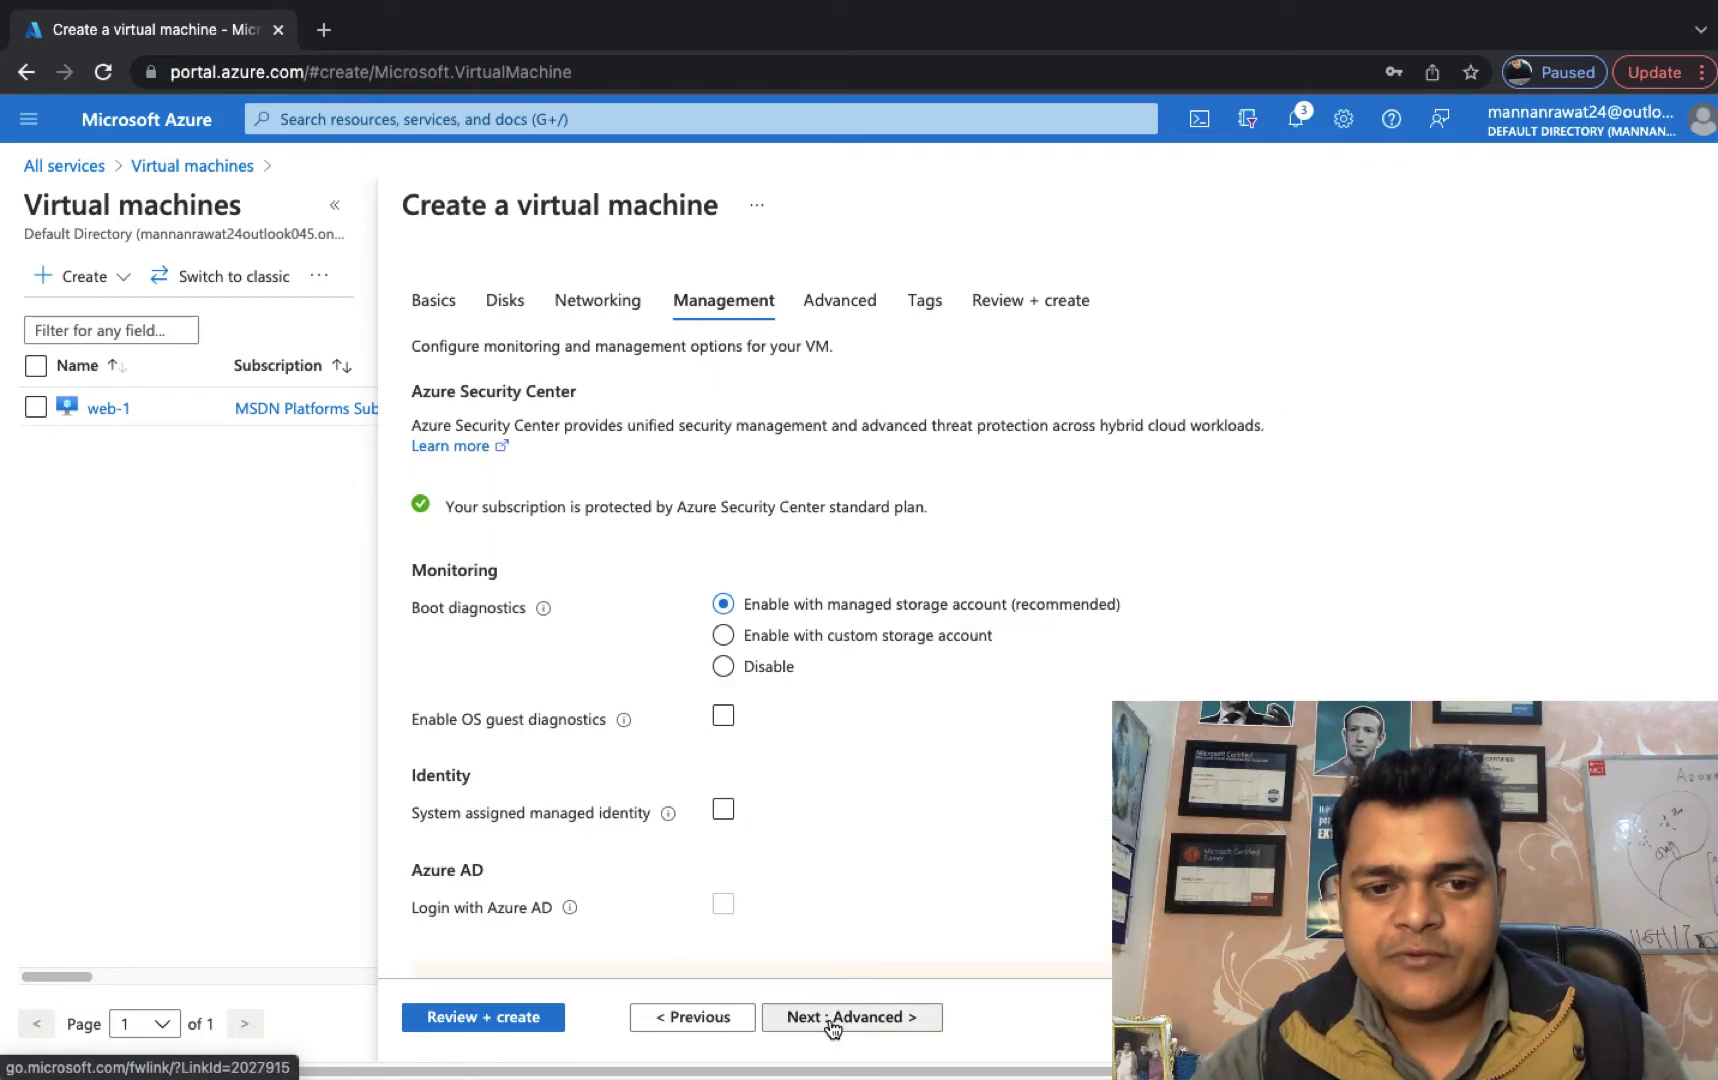
{"action": "left_click", "coordinate": [830, 1018]}
{"action": "left_click", "coordinate": [830, 1018]}
{"action": "left_click", "coordinate": [830, 1018]}
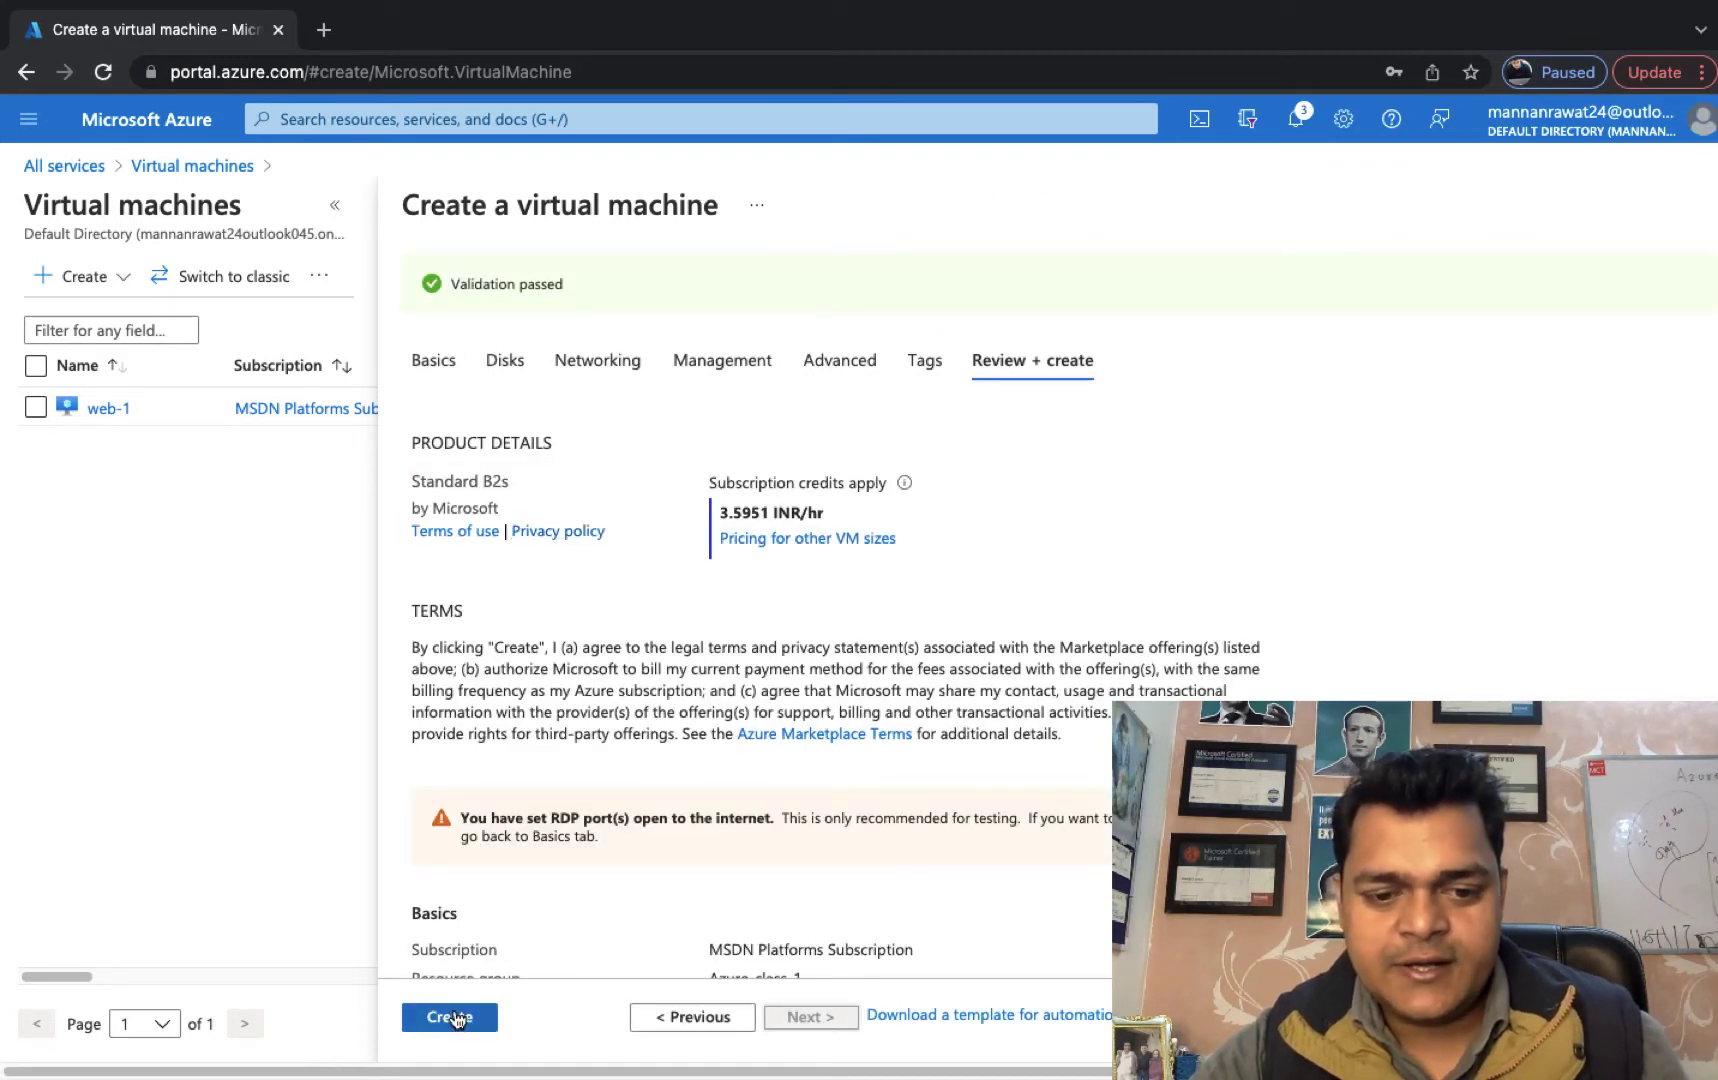
Create web-2, open it after deployment, and copy its public IP 40.83.41.17.
{"action": "left_click", "coordinate": [450, 1017]}
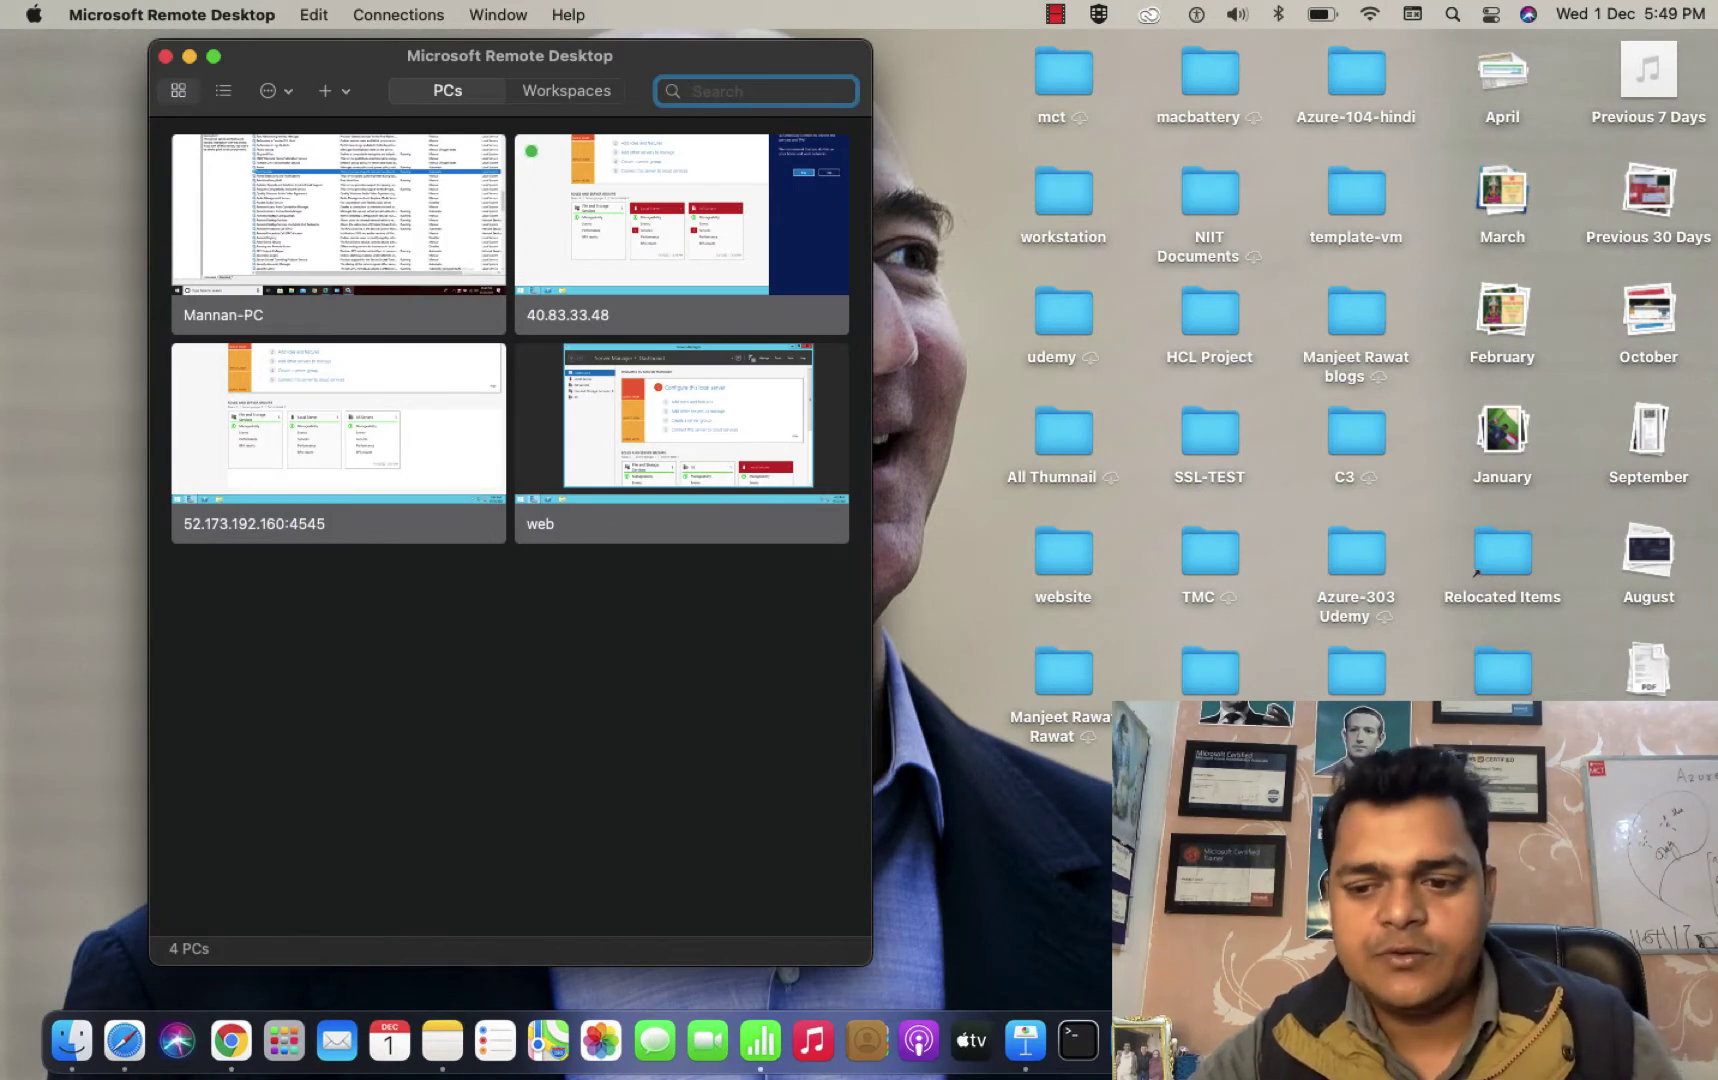
{"action": "right_click", "coordinate": [1556, 1041]}
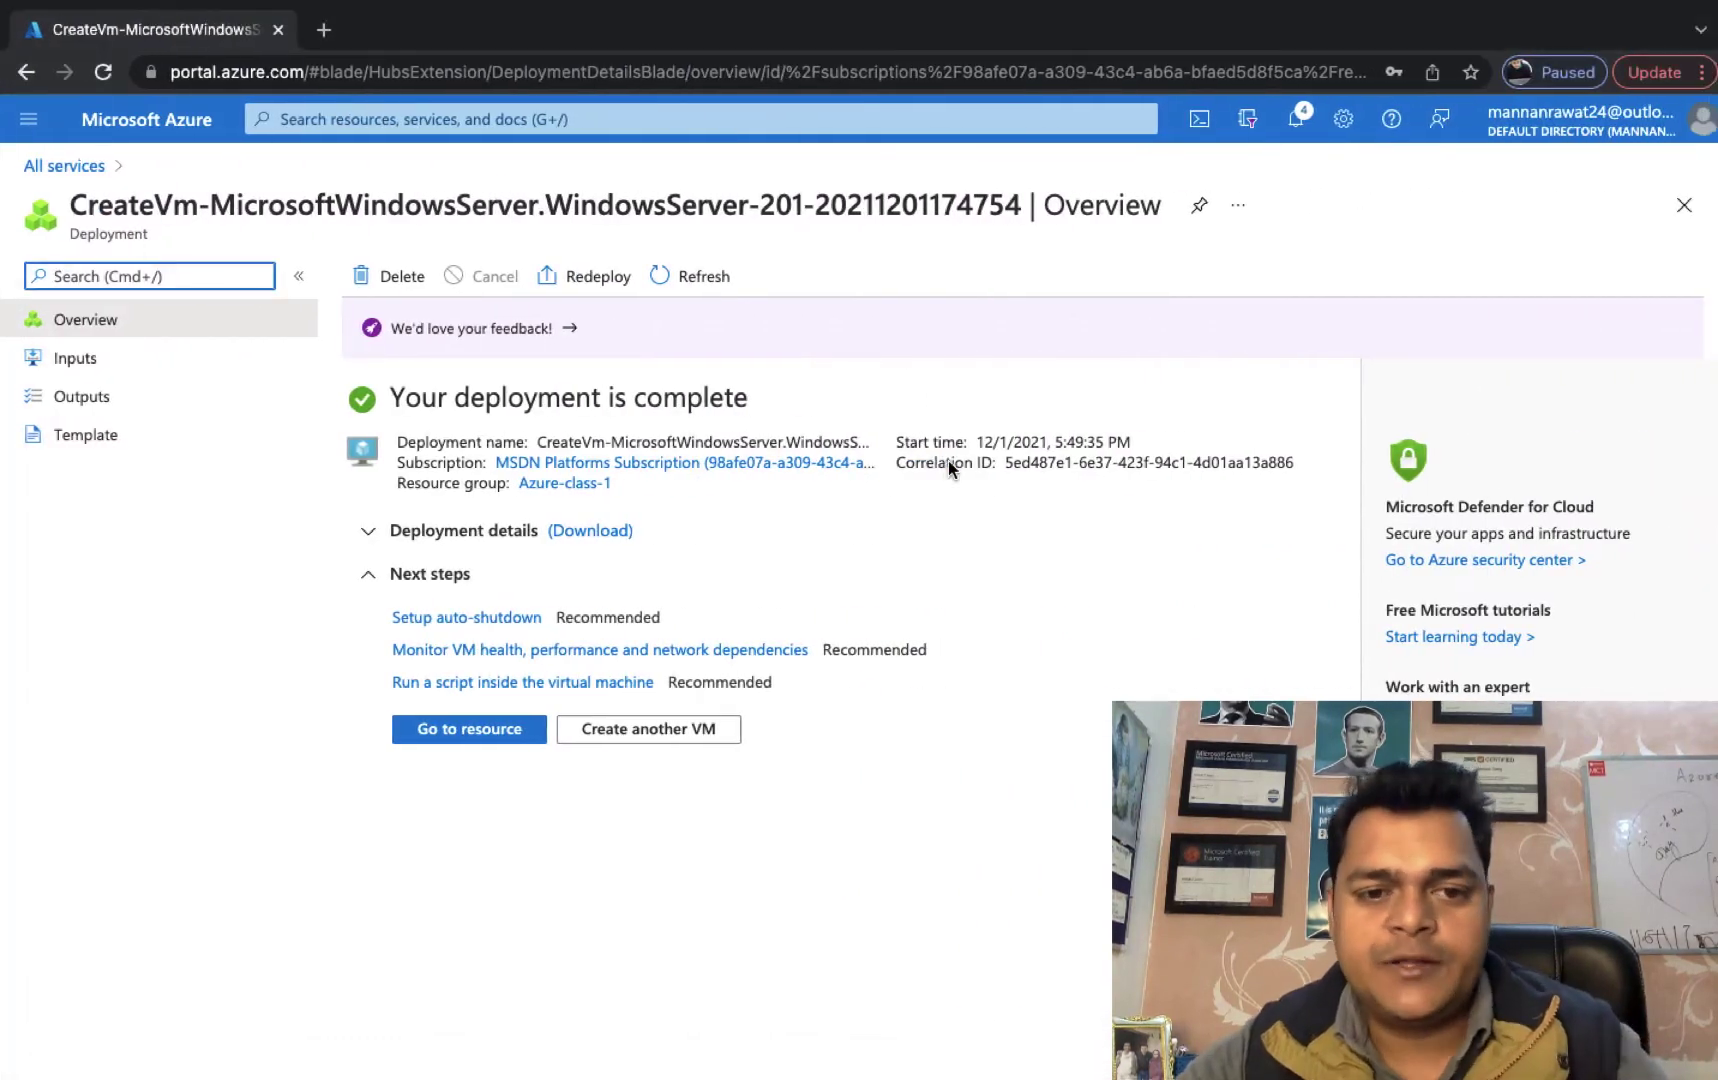
{"action": "left_click", "coordinate": [468, 728]}
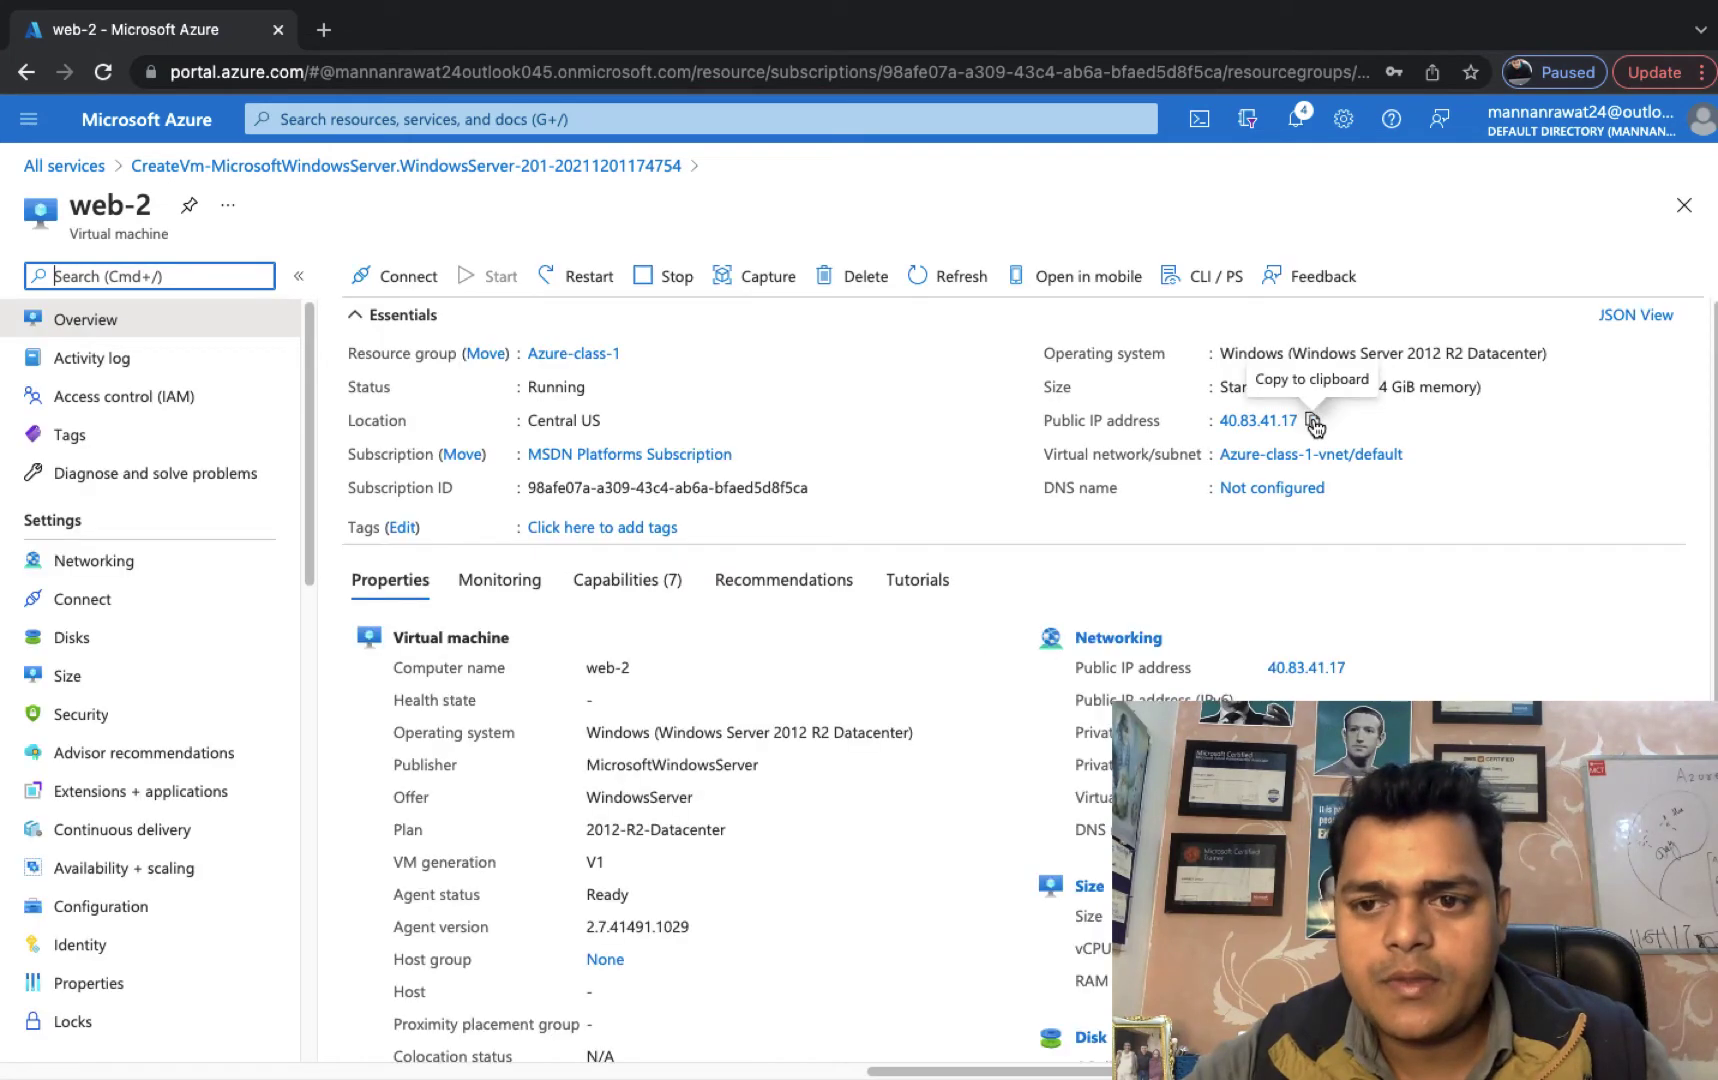
{"action": "left_click", "coordinate": [1313, 422]}
Repoint the saved 'web' connection to 40.83.41.17 and connect, accepting the certificate warning.
{"action": "key", "text": "super+Tab"}
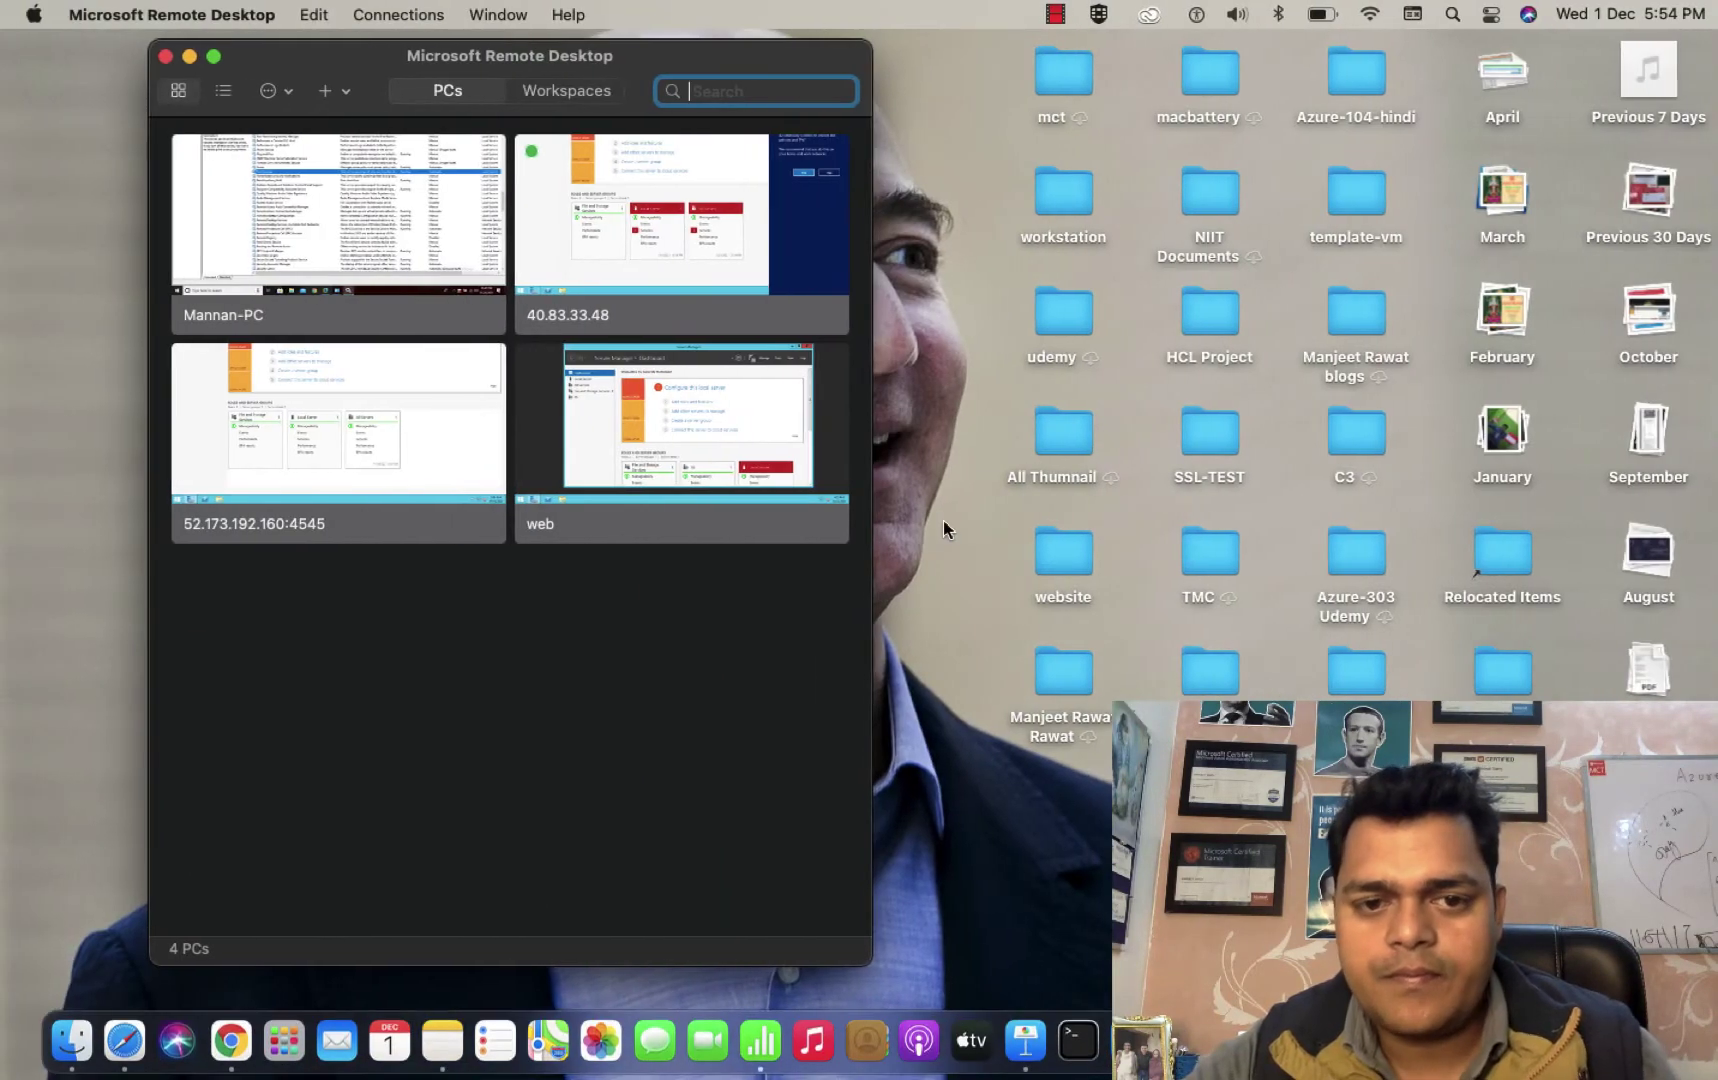
{"action": "right_click", "coordinate": [601, 447]}
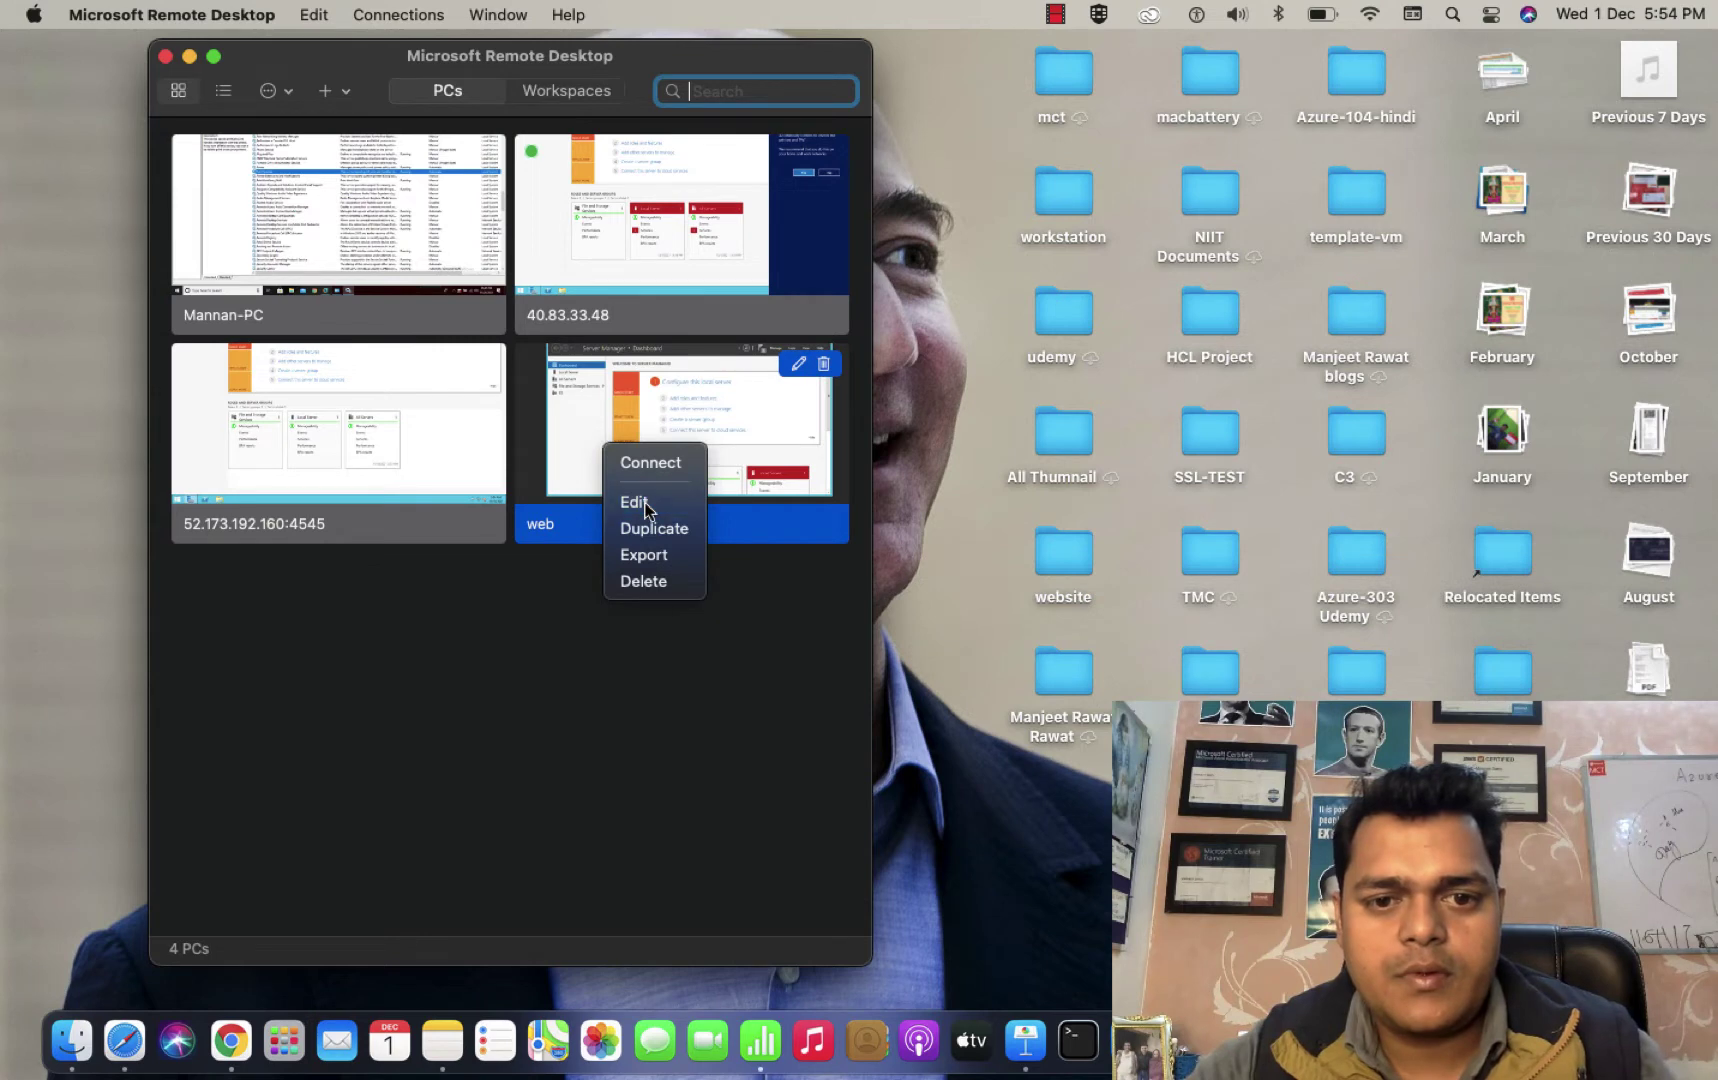
{"action": "left_click", "coordinate": [949, 519]}
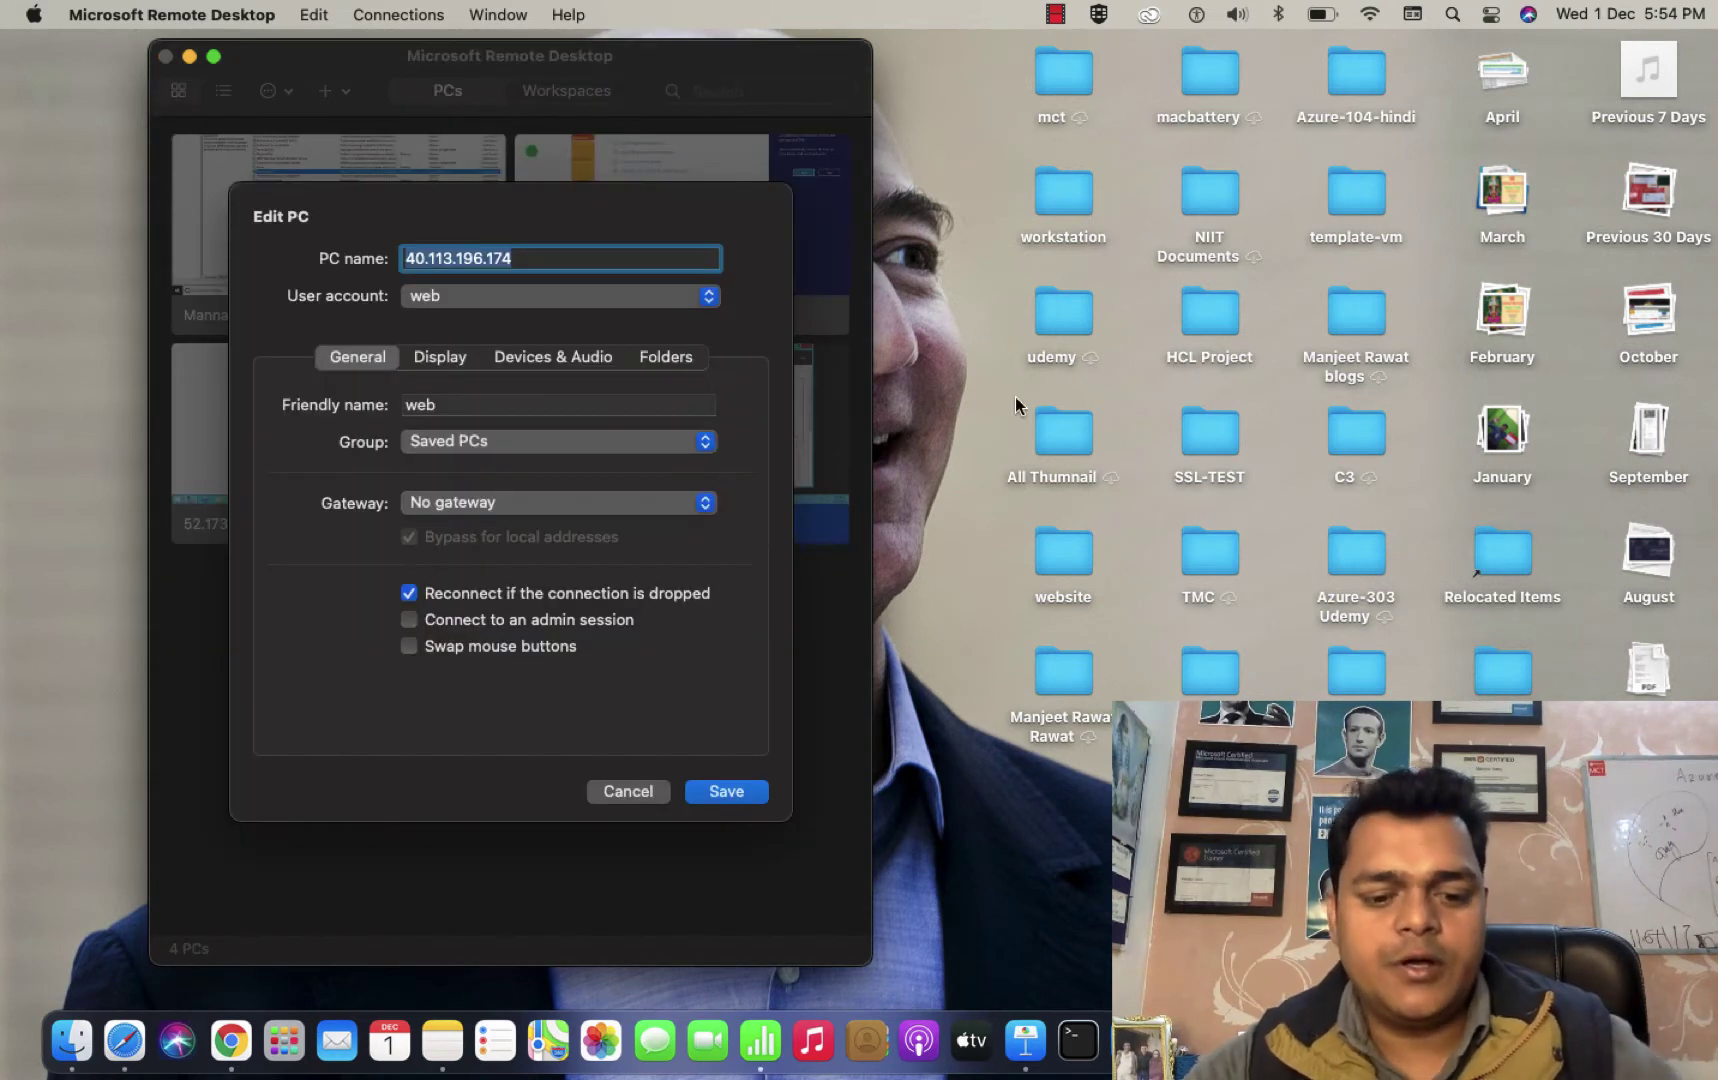
{"action": "key", "text": "super+v"}
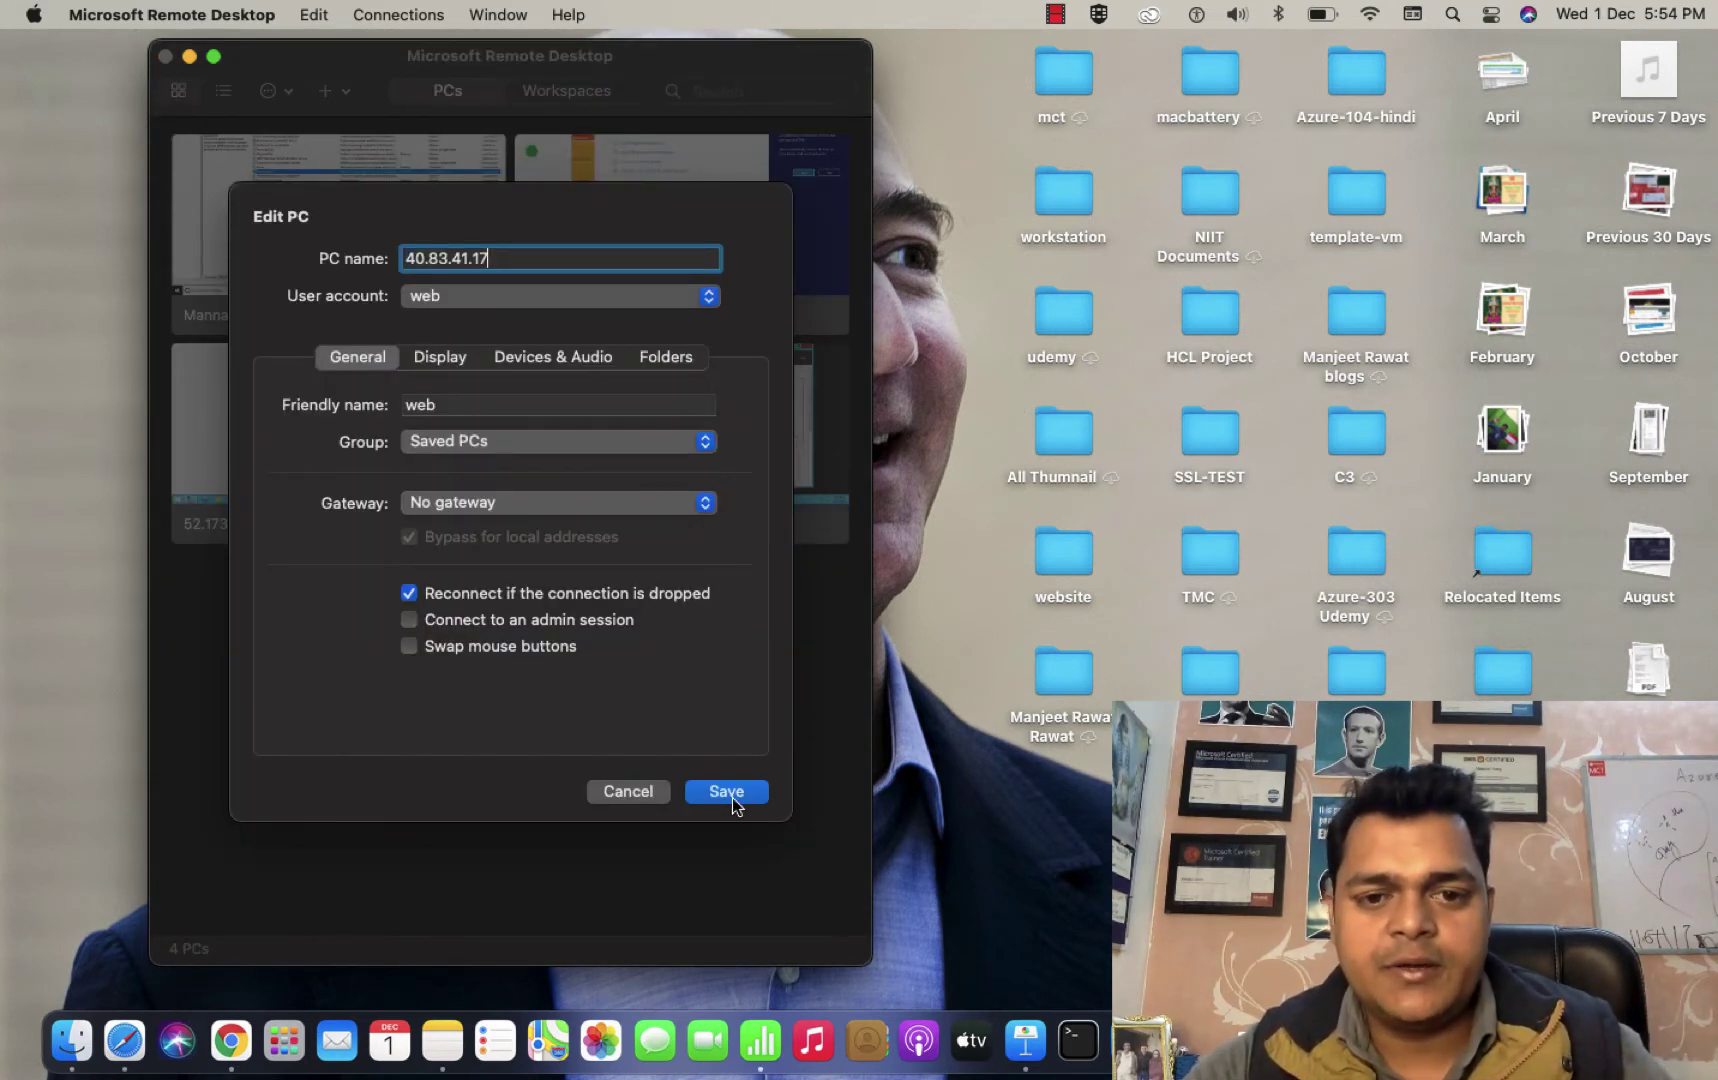
{"action": "left_click", "coordinate": [729, 797]}
{"action": "double_click", "coordinate": [690, 479]}
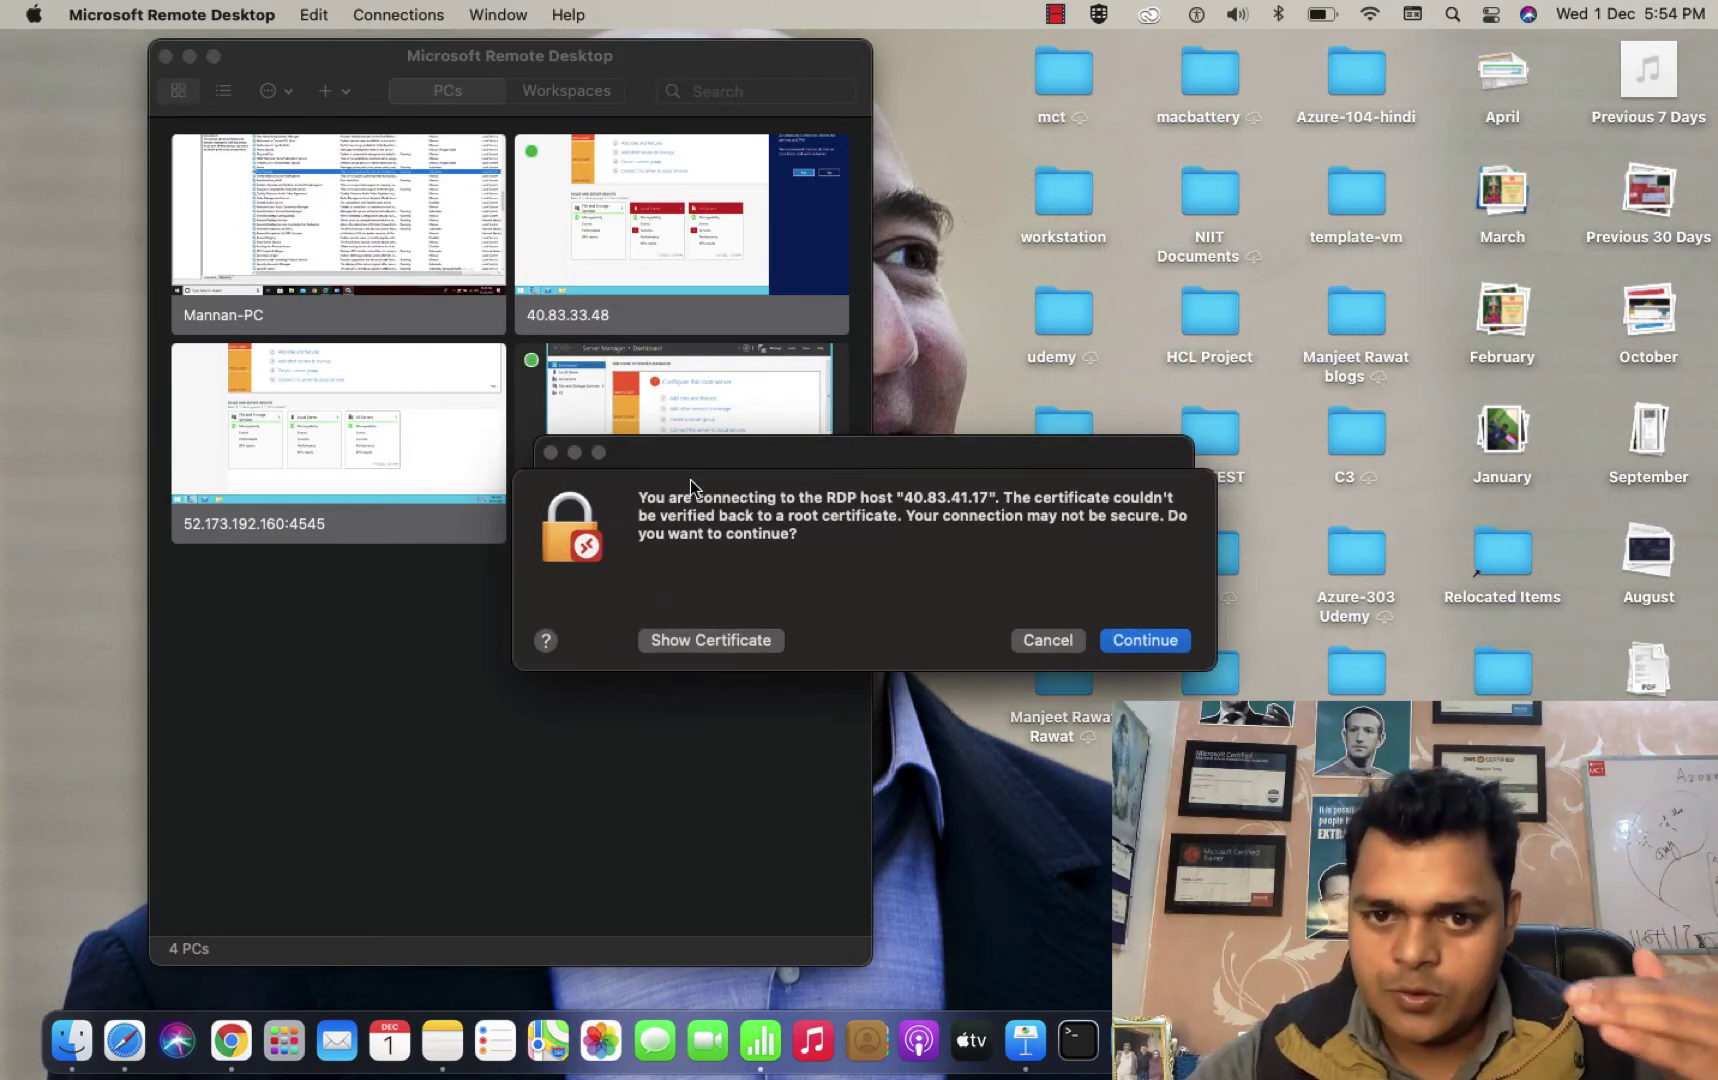
{"action": "left_click", "coordinate": [1145, 617]}
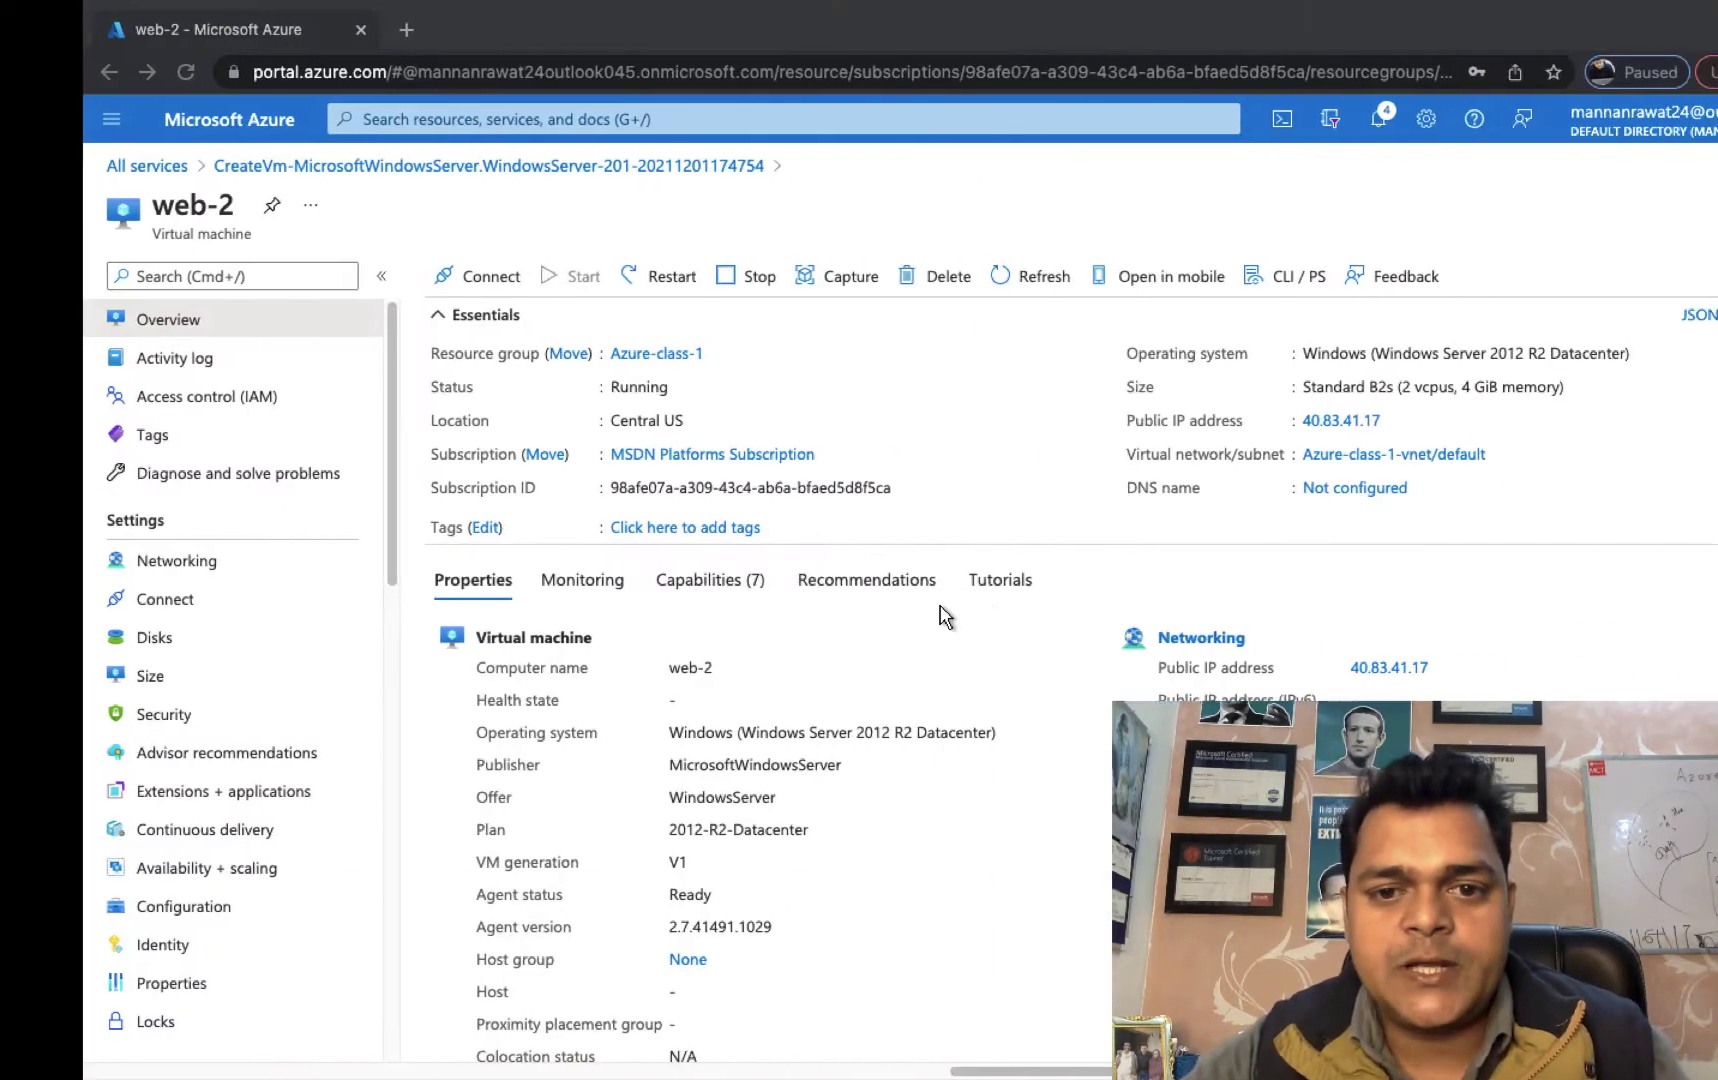
Decline network discovery on the web-1 server desktop.
{"action": "key", "text": "ctrl+Right"}
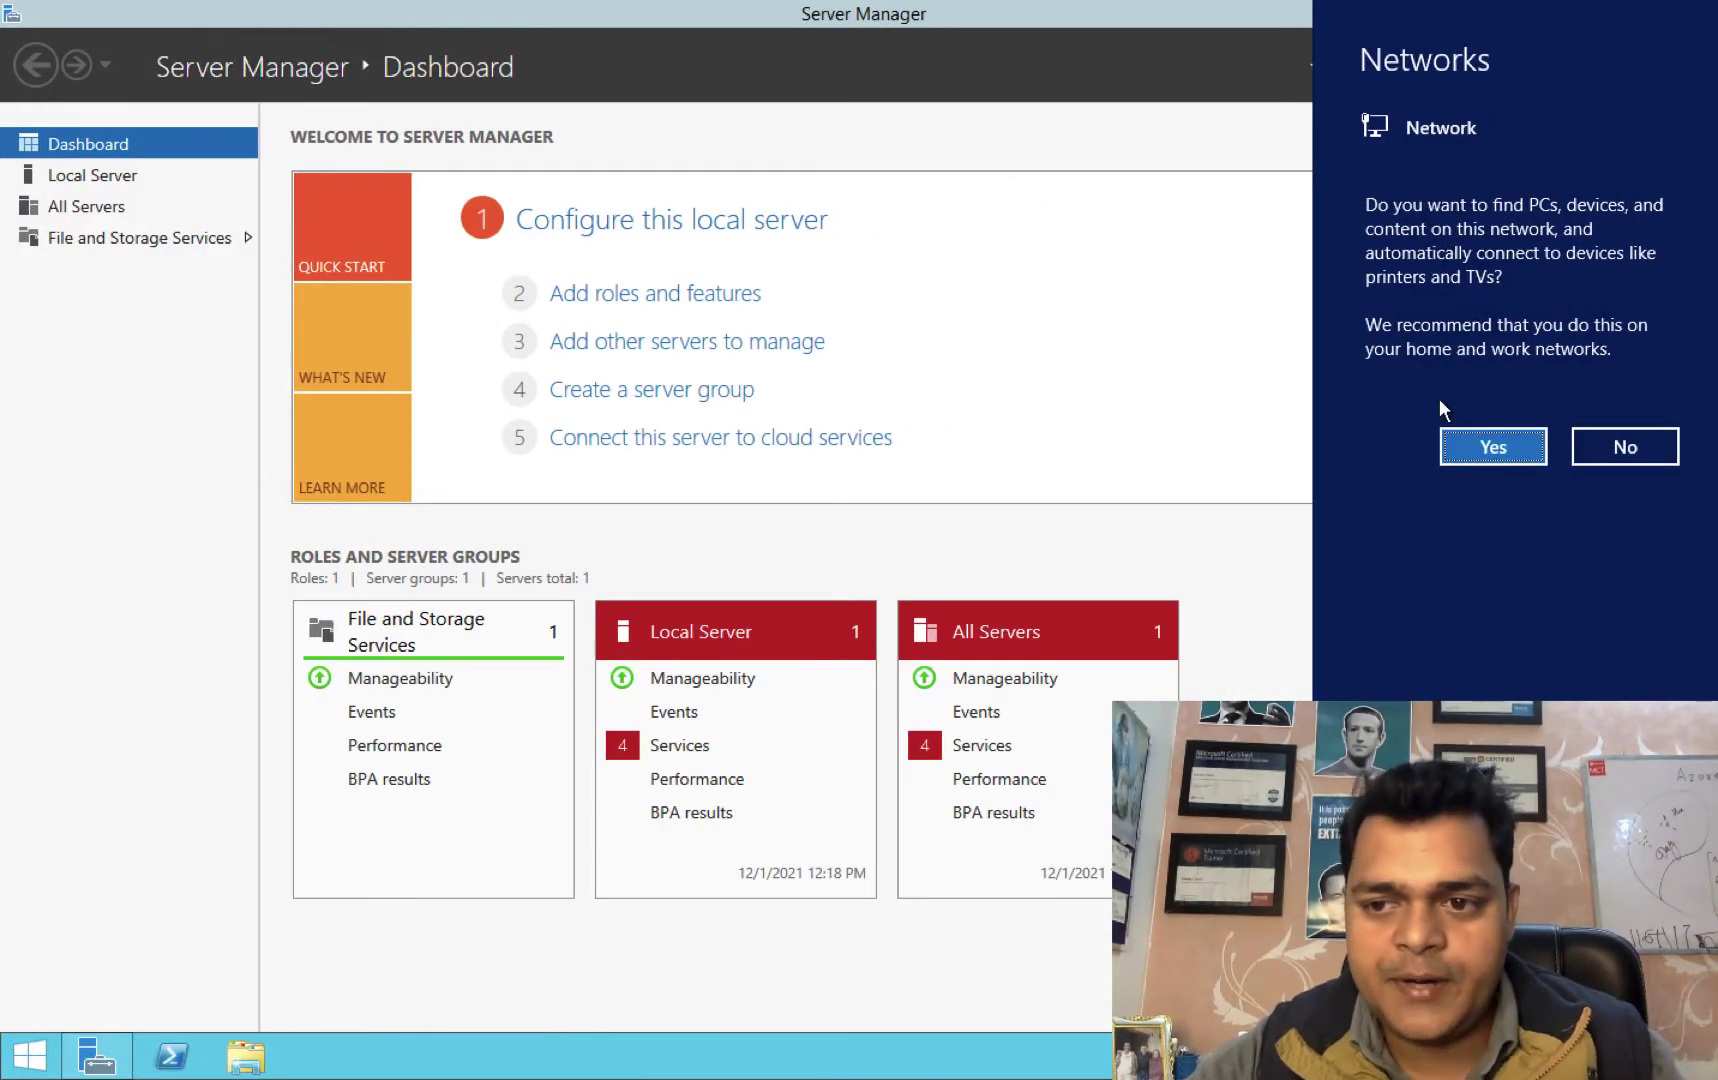
{"action": "left_click", "coordinate": [1655, 452]}
{"action": "key", "text": "ctrl+Left"}
{"action": "key", "text": "ctrl+Left"}
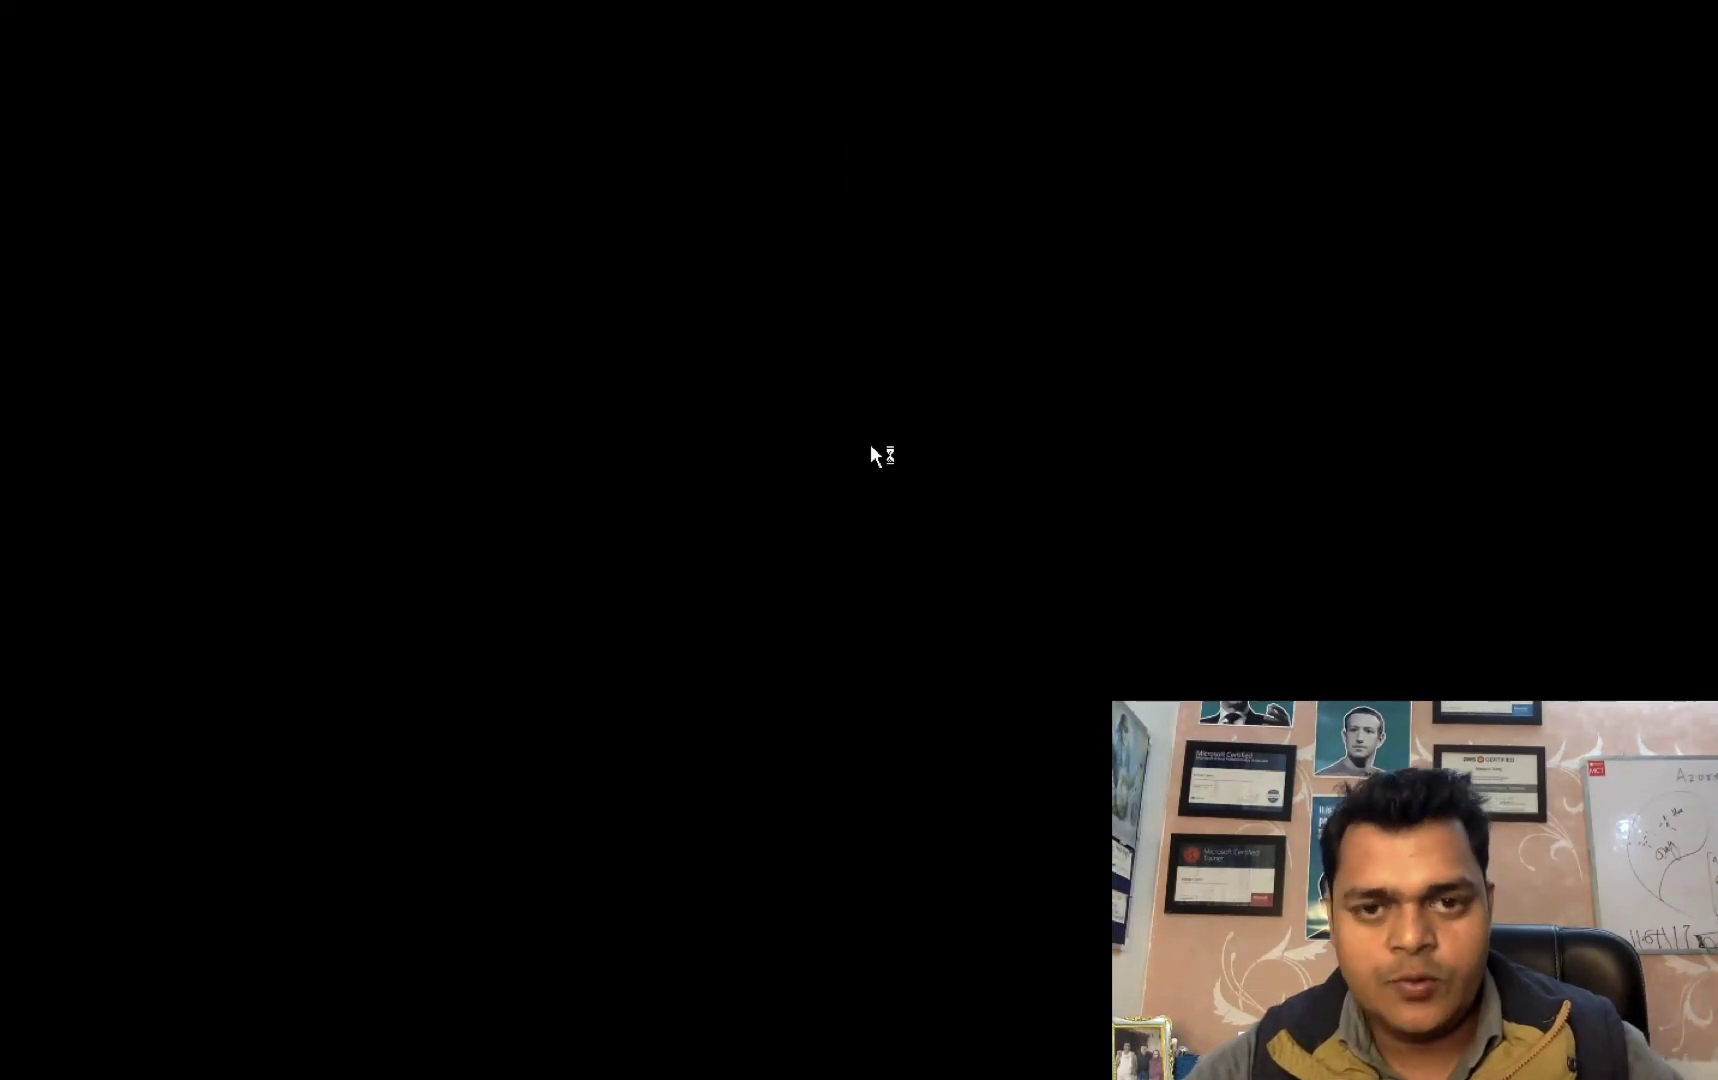
{"action": "key", "text": "ctrl+Right"}
{"action": "key", "text": "ctrl+Right"}
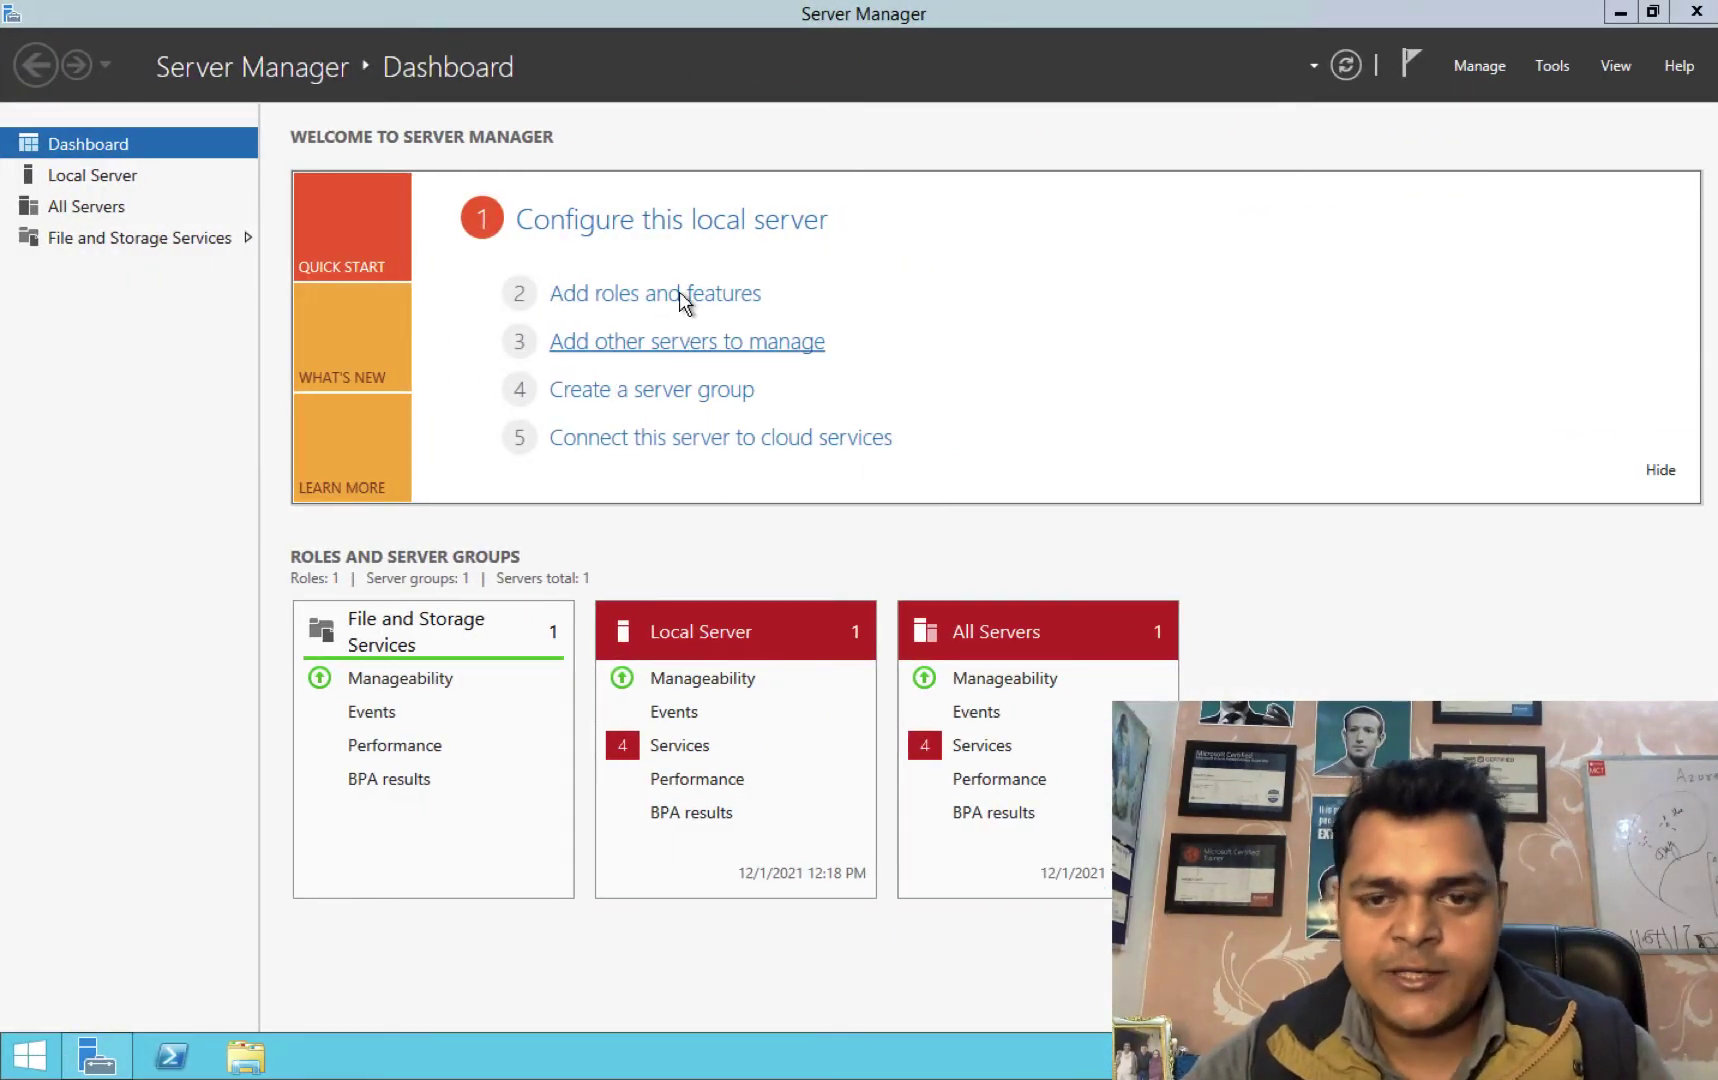
In Add Roles and Features, select Web Server (IIS) with its management tools.
{"action": "left_click", "coordinate": [598, 305]}
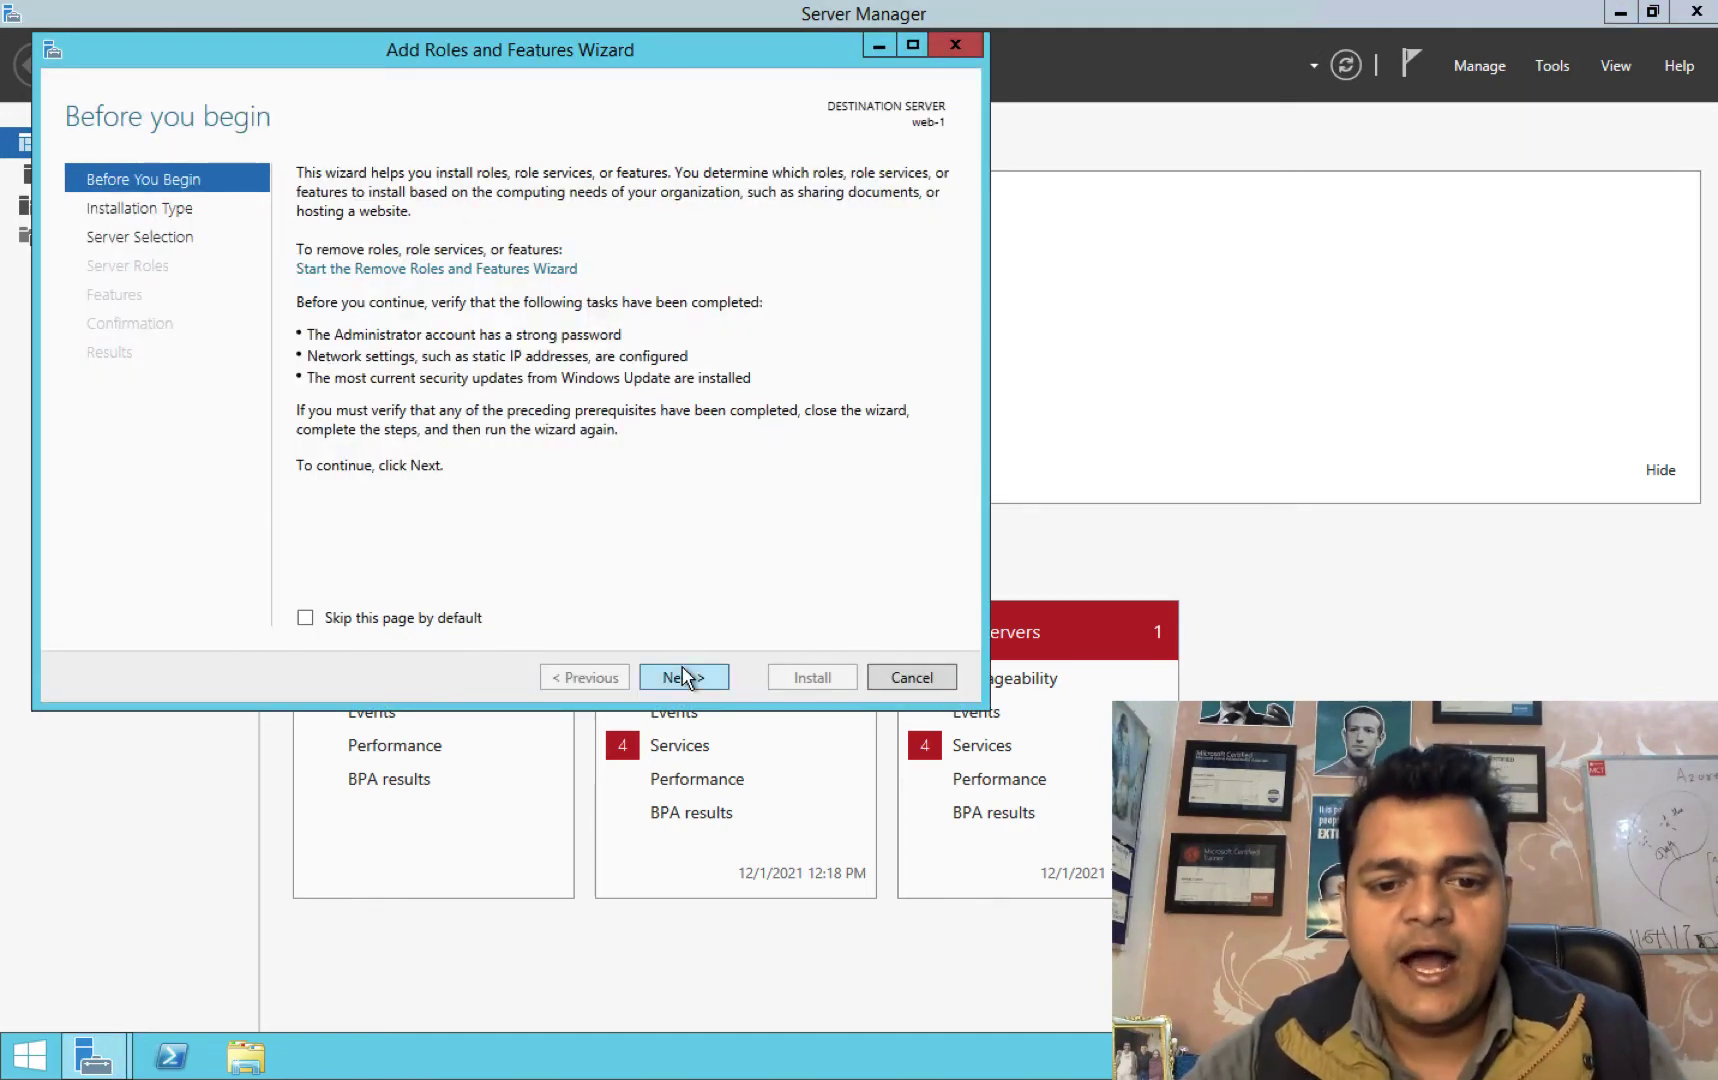
{"action": "left_click", "coordinate": [683, 676]}
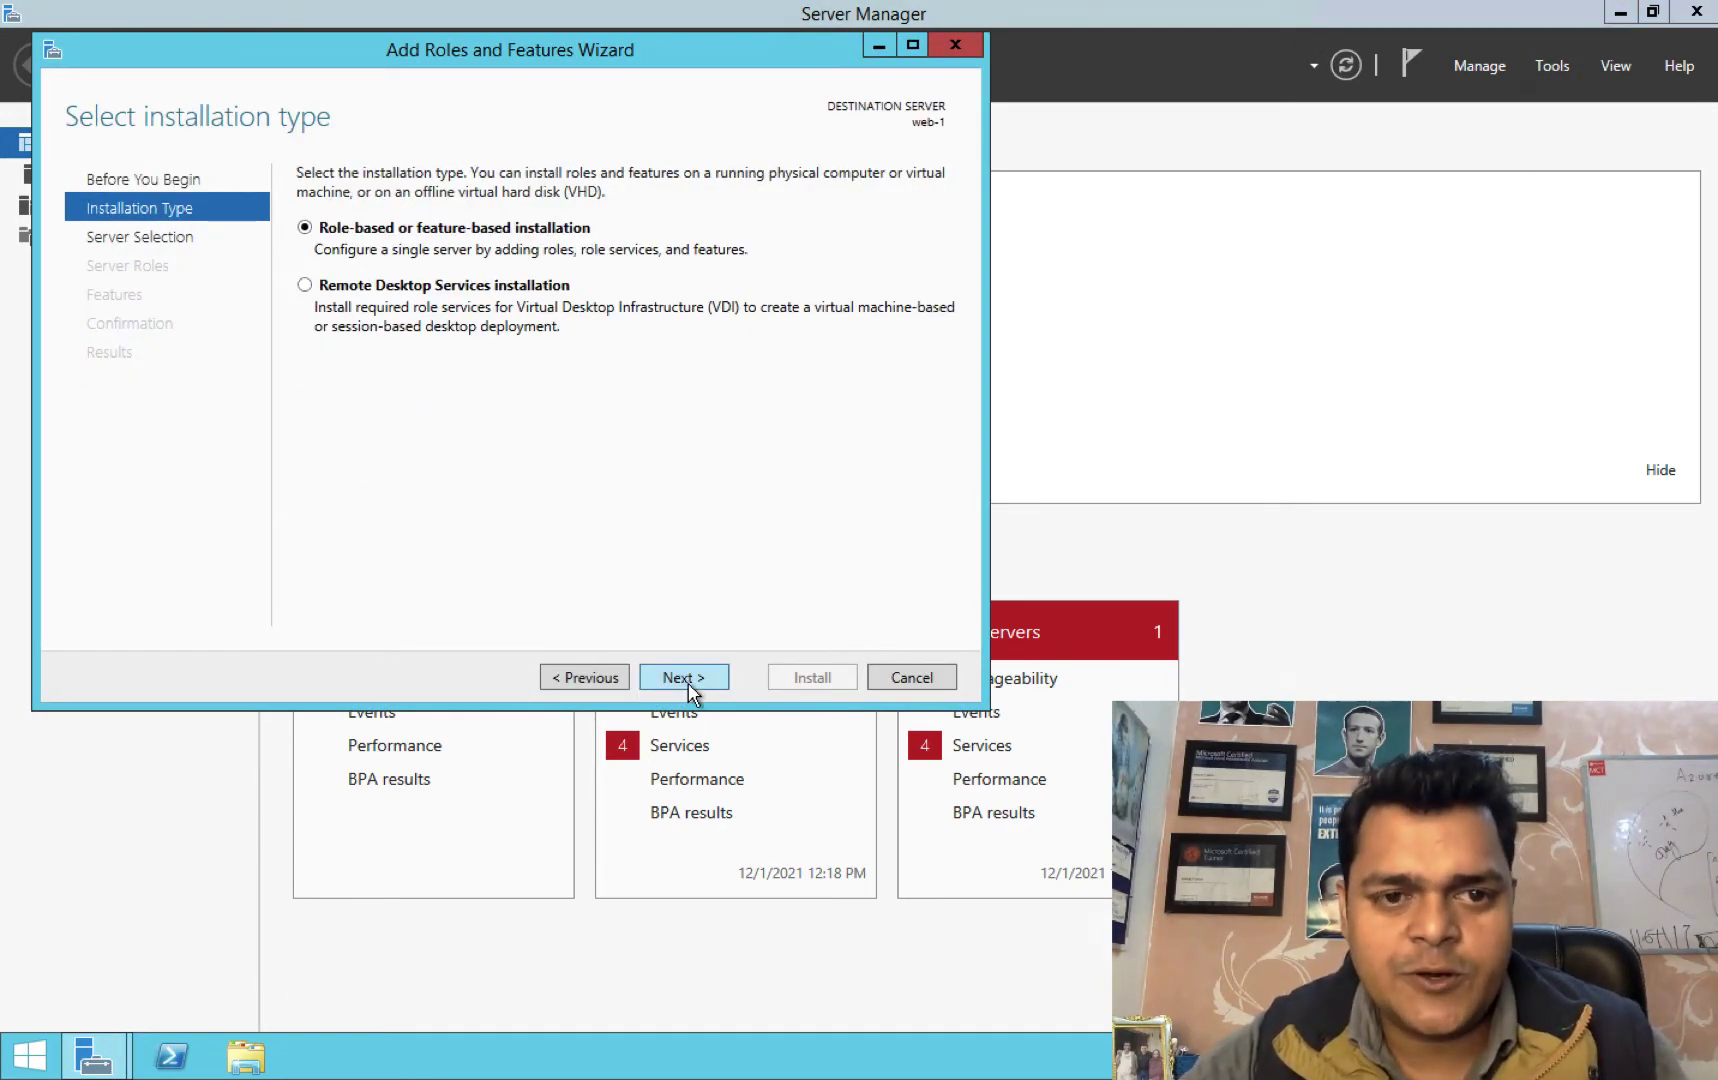
{"action": "left_click", "coordinate": [688, 684]}
{"action": "left_click", "coordinate": [688, 684]}
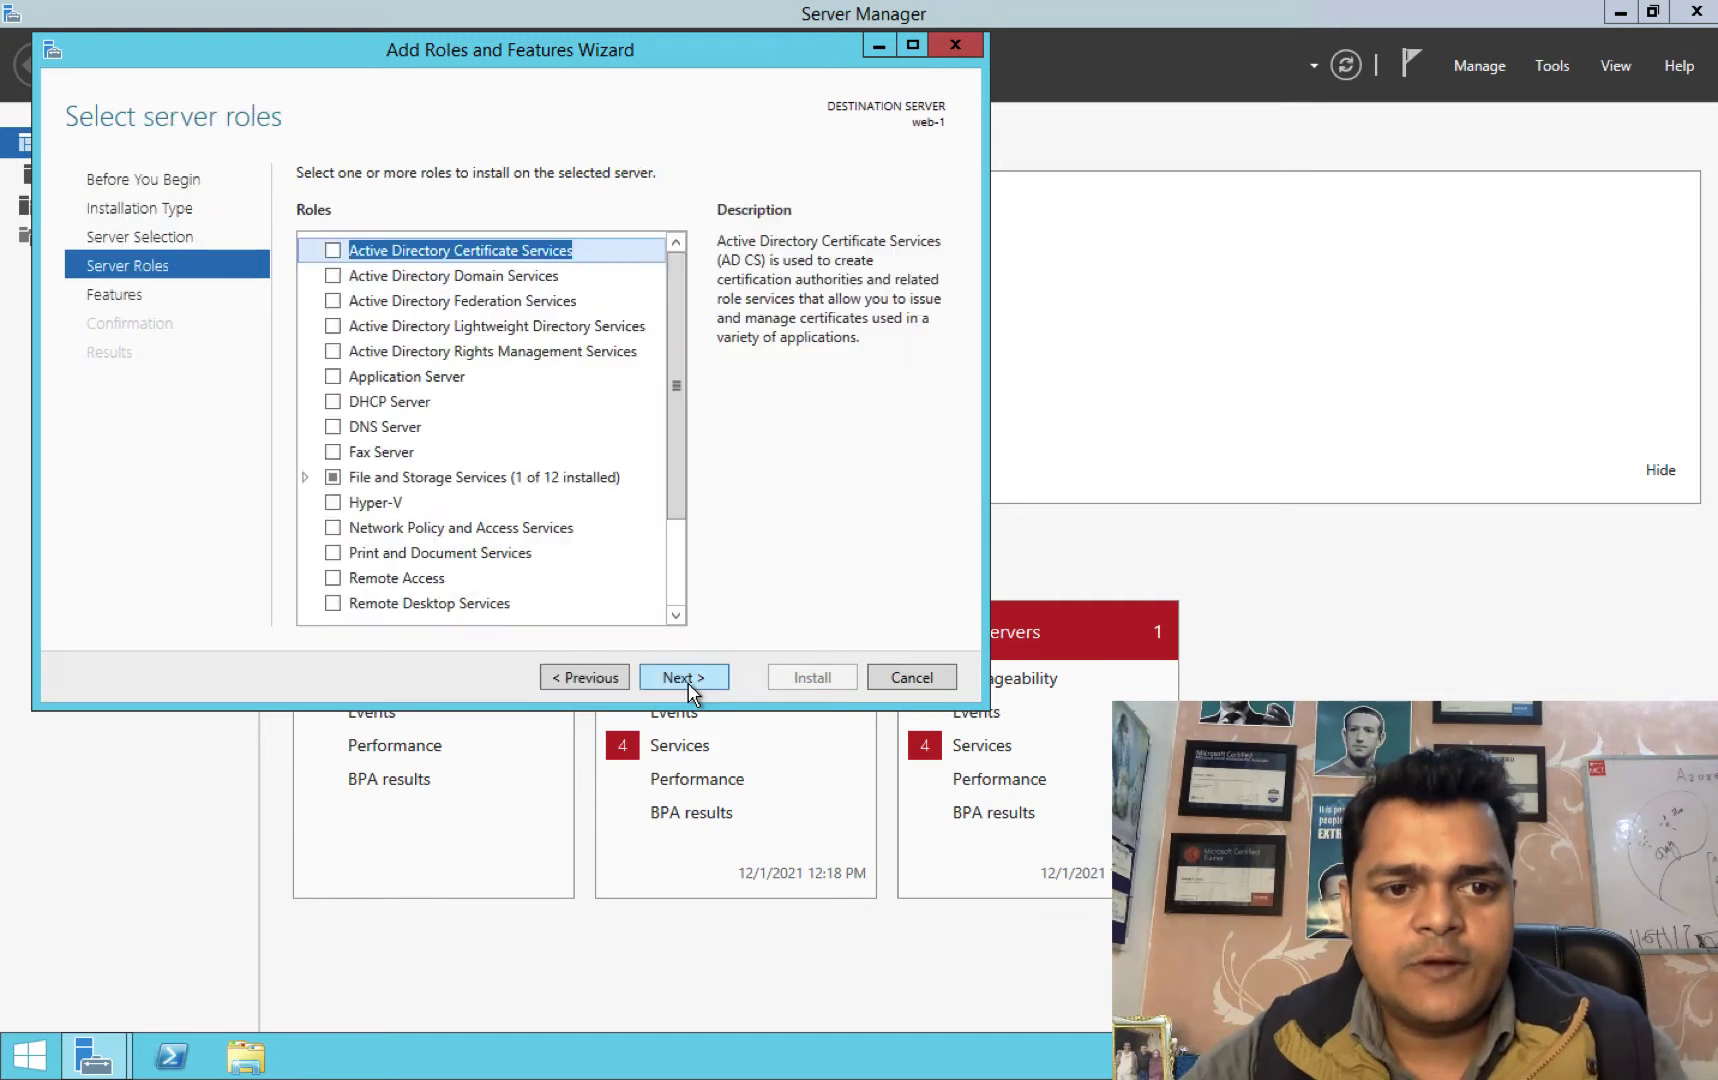
{"action": "scroll", "coordinate": [672, 609], "scroll_direction": "down", "scroll_amount": 3}
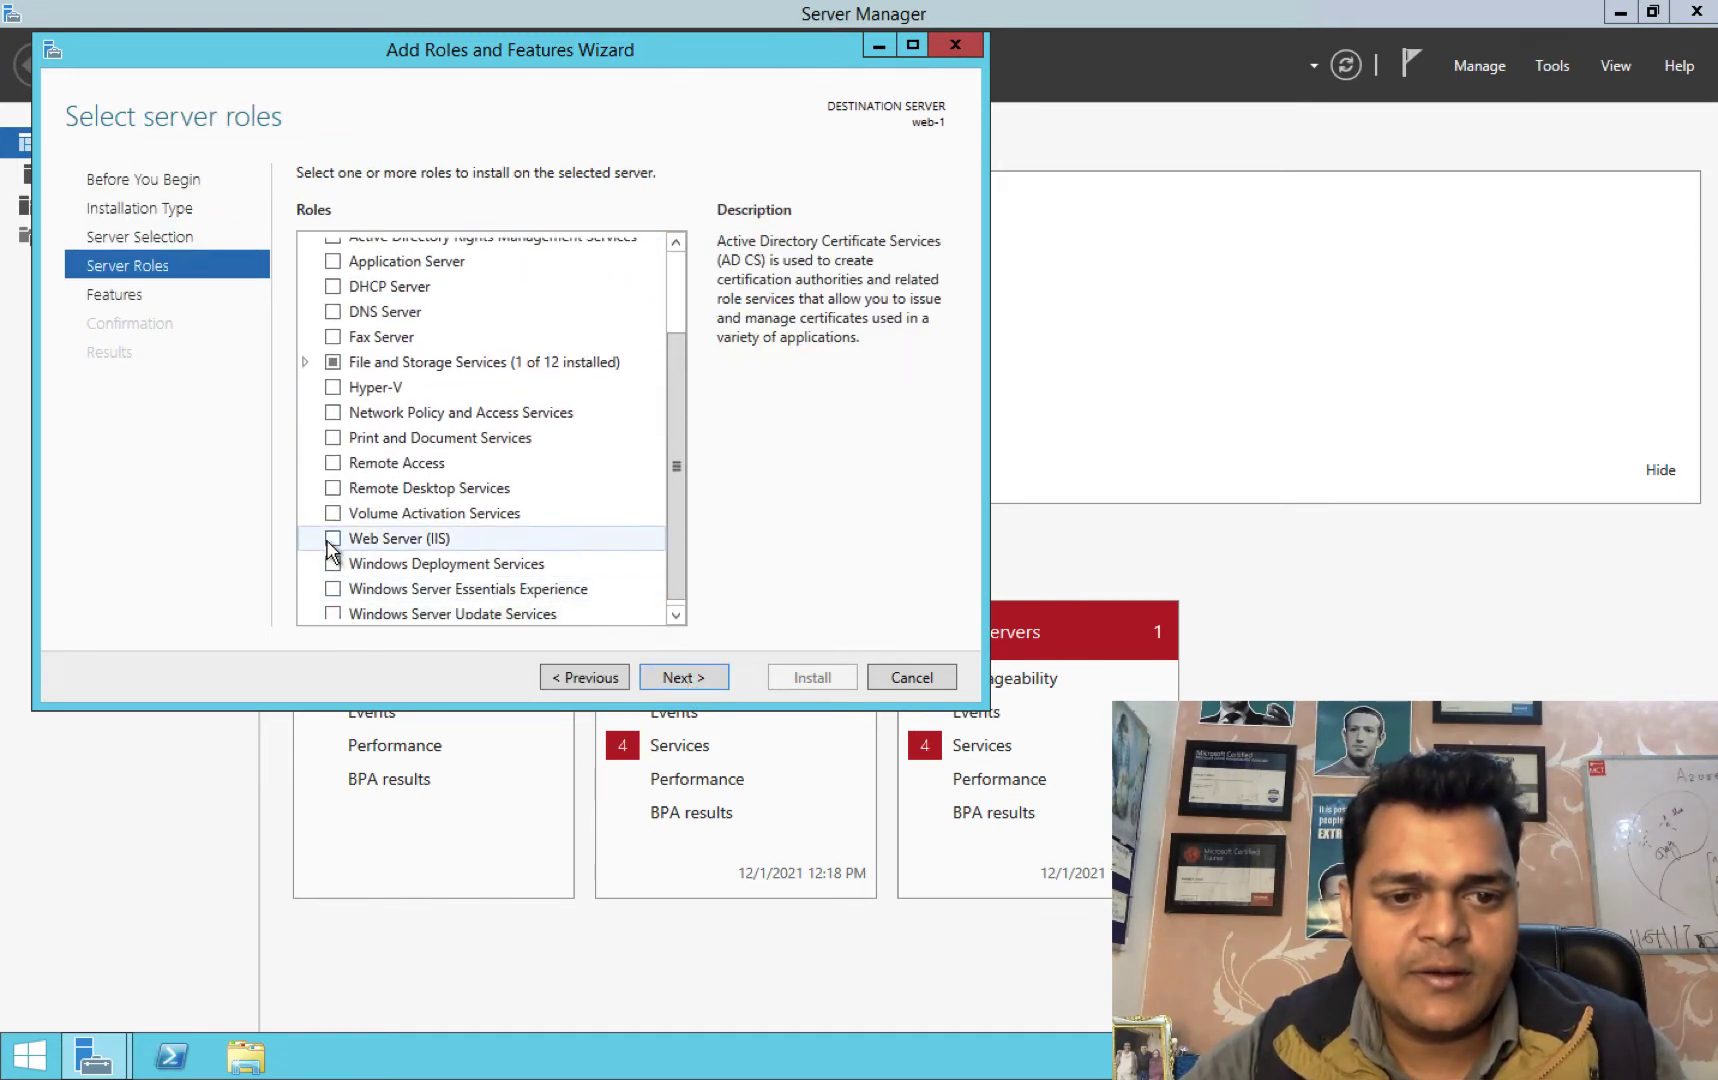
{"action": "left_click", "coordinate": [333, 539]}
{"action": "left_click", "coordinate": [548, 570]}
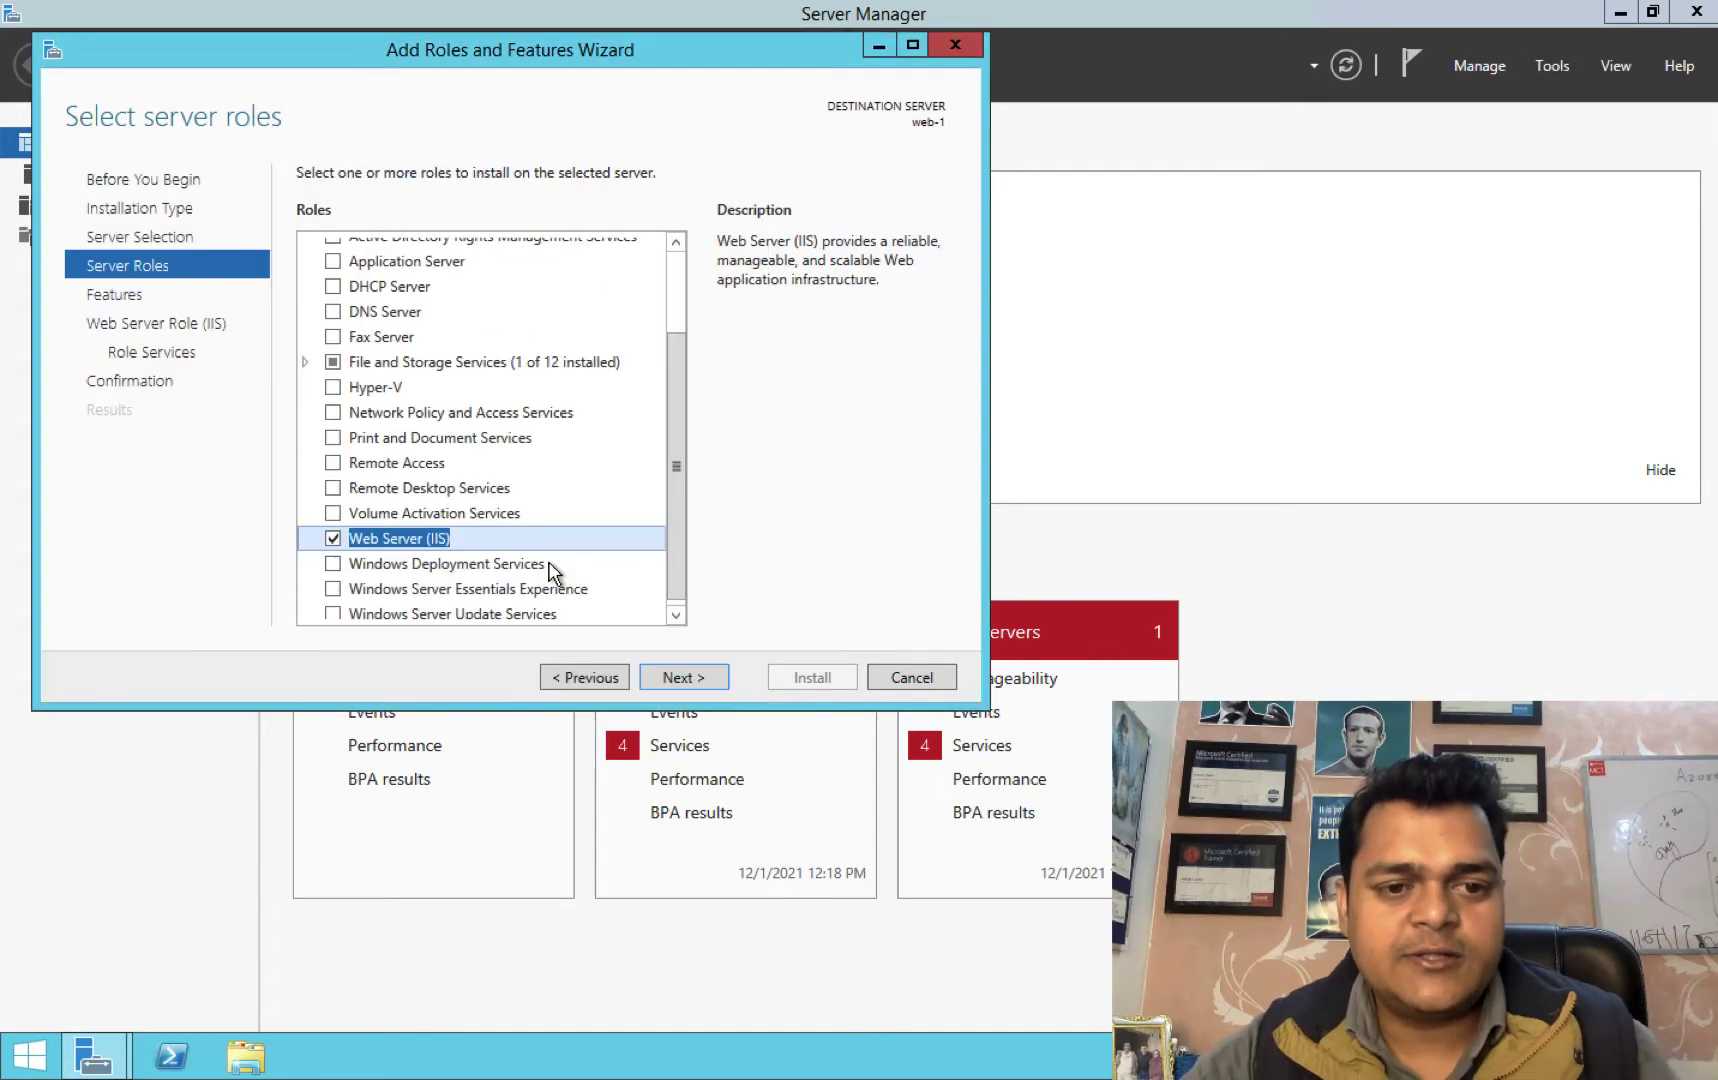
Continue through Features and Role Services to confirmation and start the IIS installation.
{"action": "left_click", "coordinate": [702, 680]}
{"action": "left_click", "coordinate": [702, 680]}
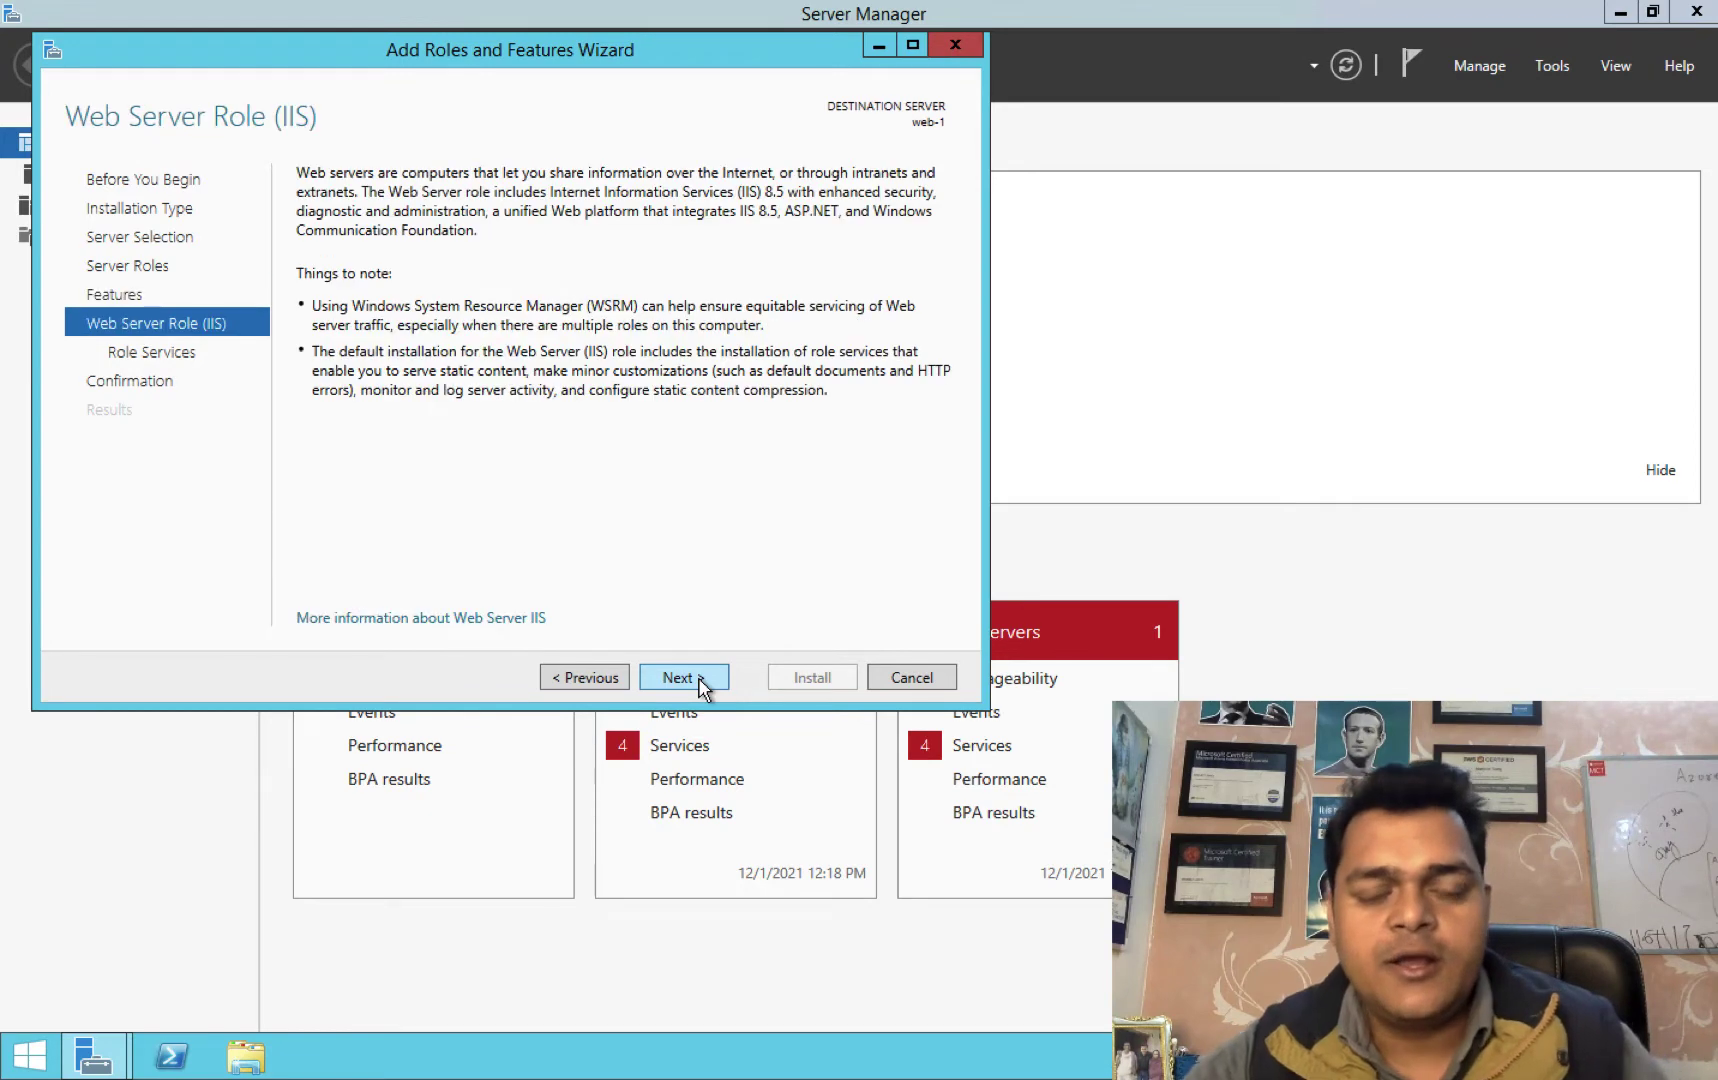
{"action": "left_click", "coordinate": [702, 680]}
{"action": "left_click", "coordinate": [702, 680]}
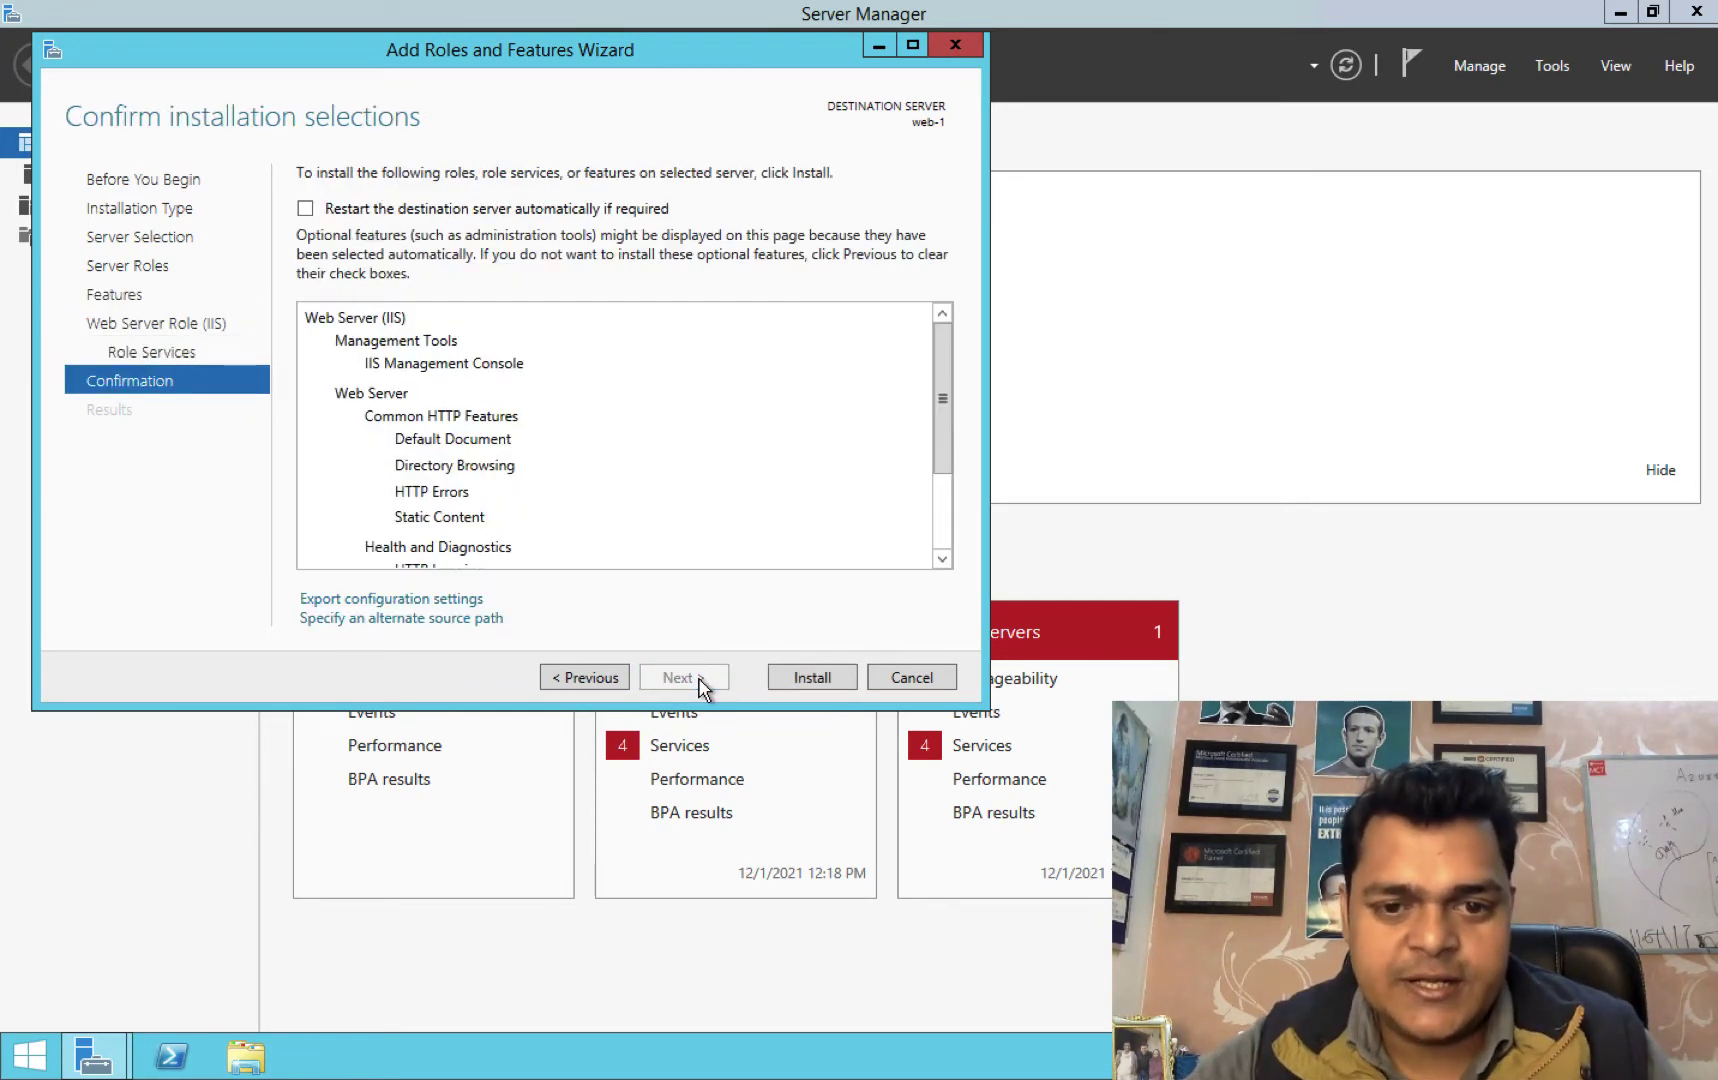
{"action": "left_click", "coordinate": [840, 672]}
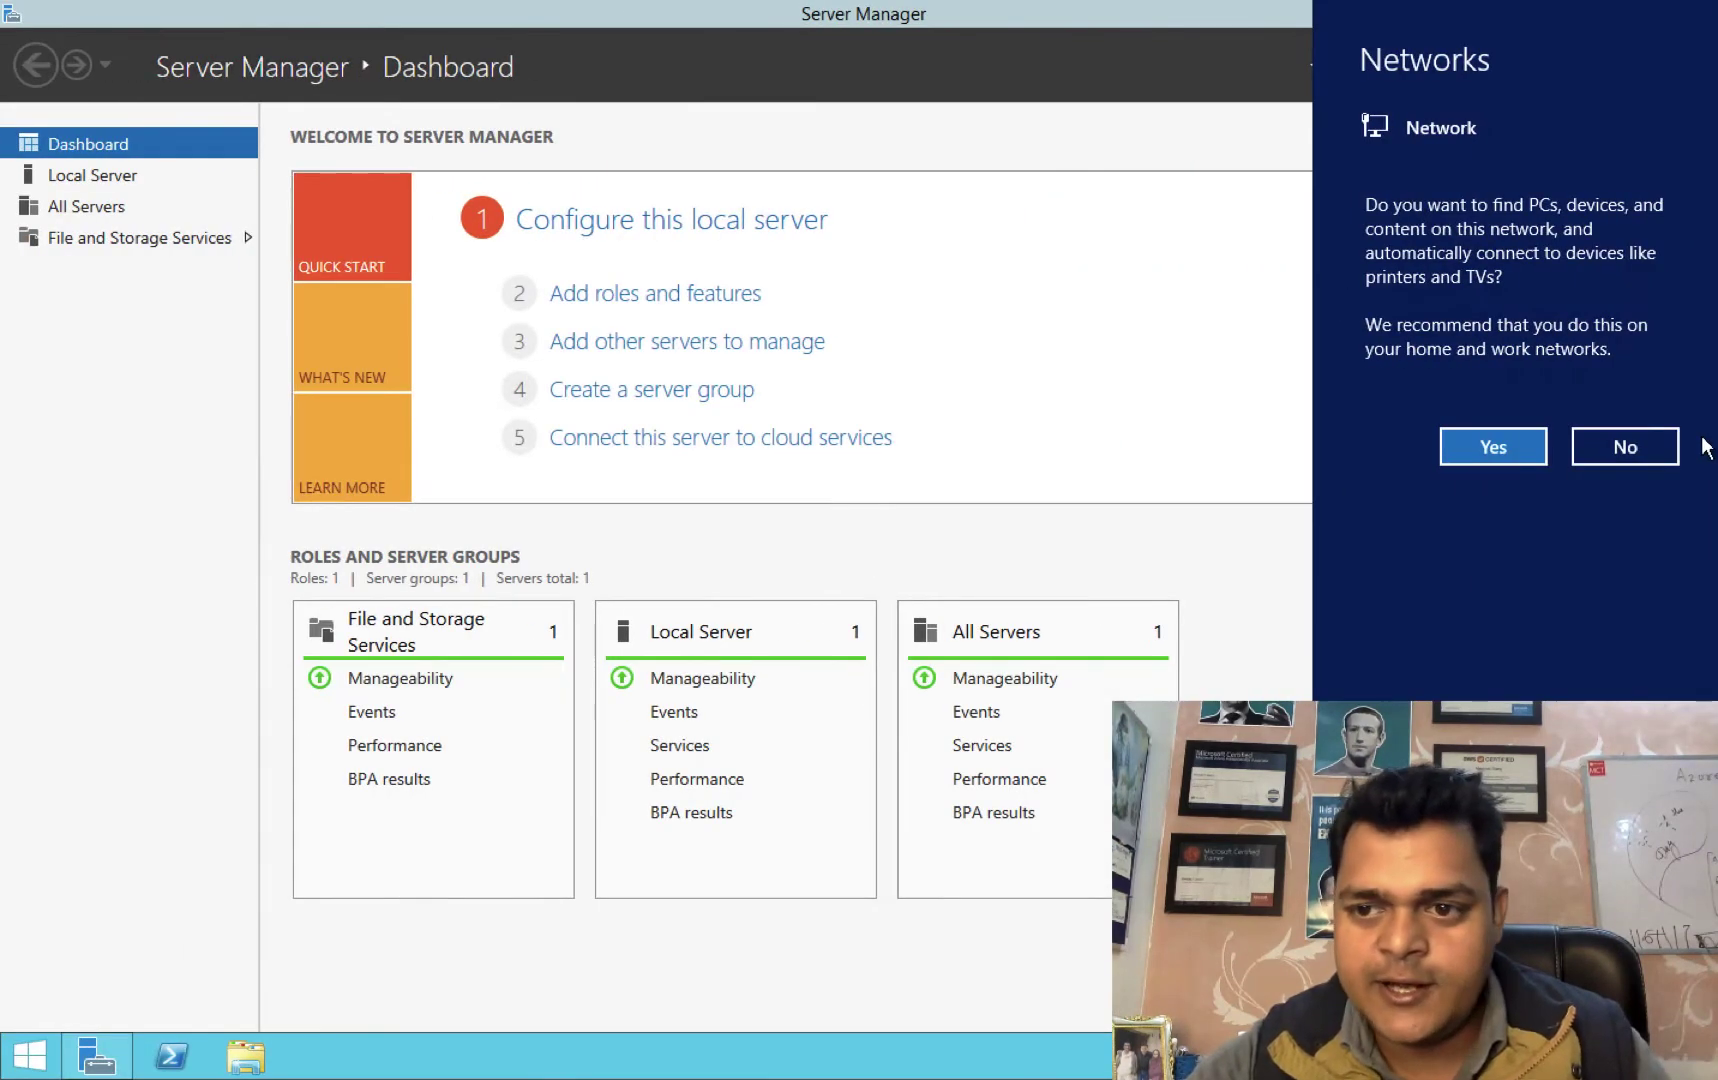
Decline network discovery on web-2 and advance the Add Roles and Features wizard to Server Roles.
{"action": "left_click", "coordinate": [1628, 447]}
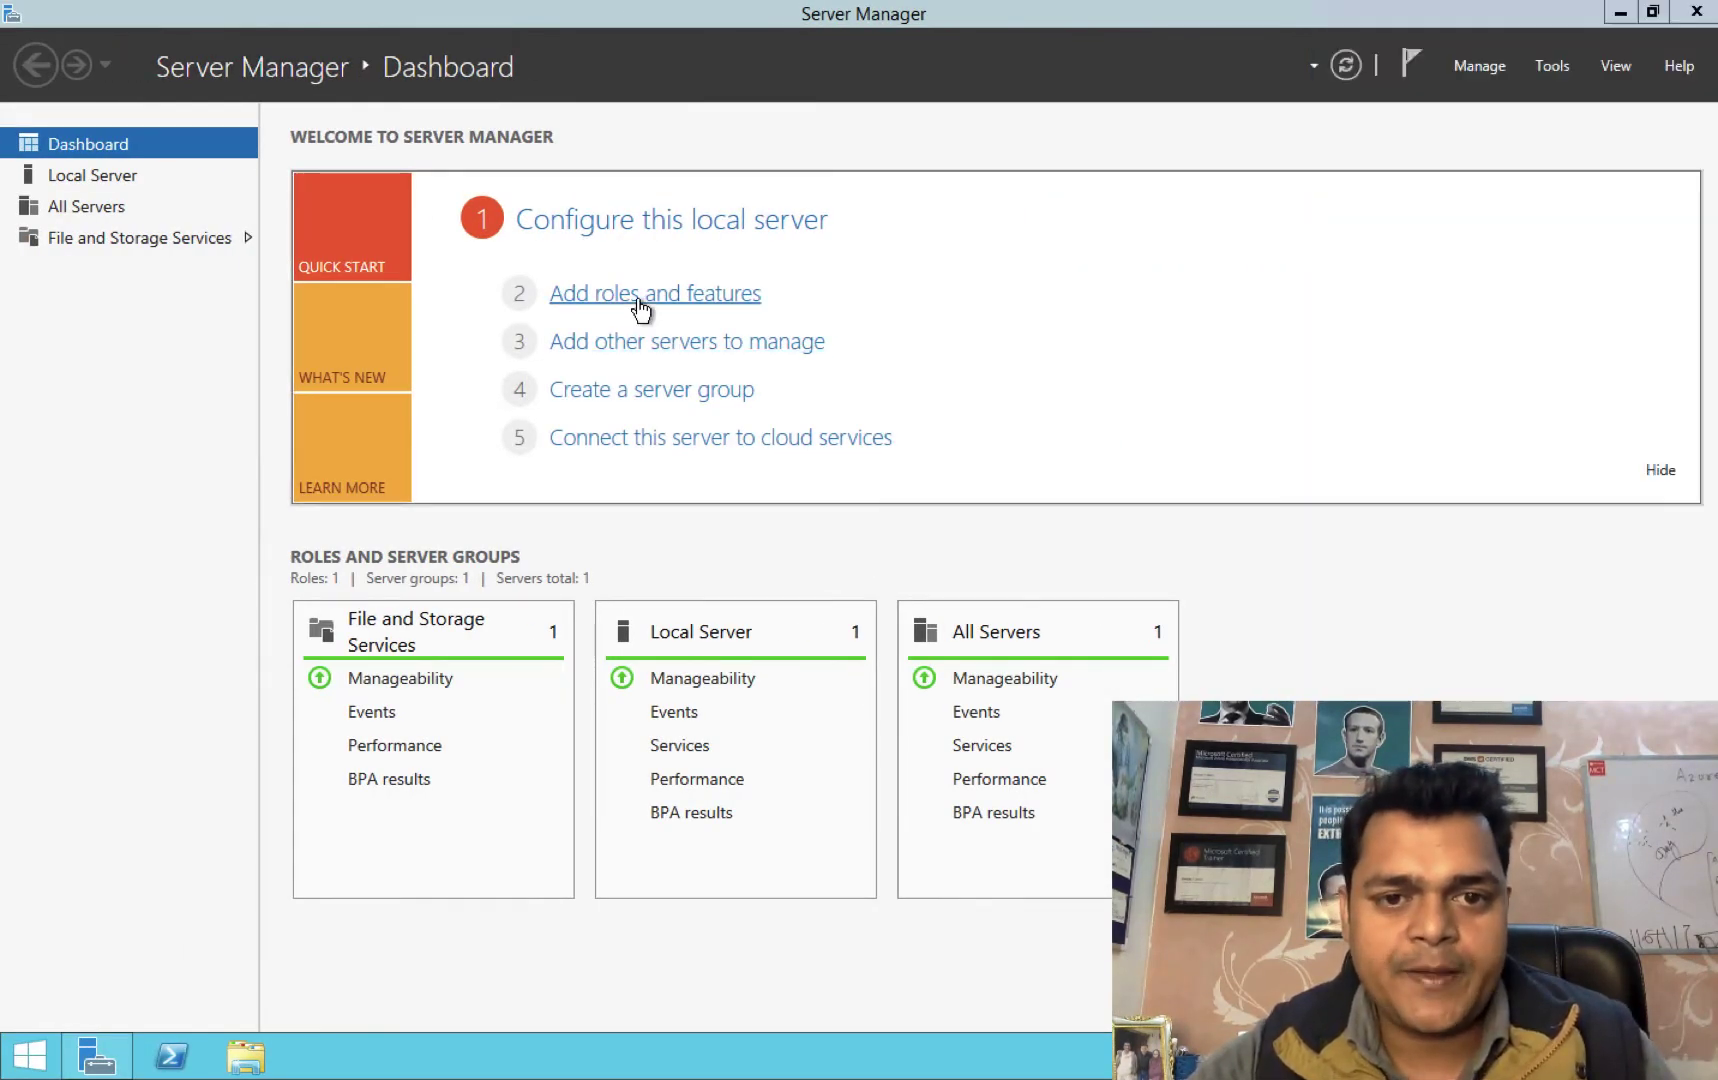
{"action": "left_click", "coordinate": [642, 298]}
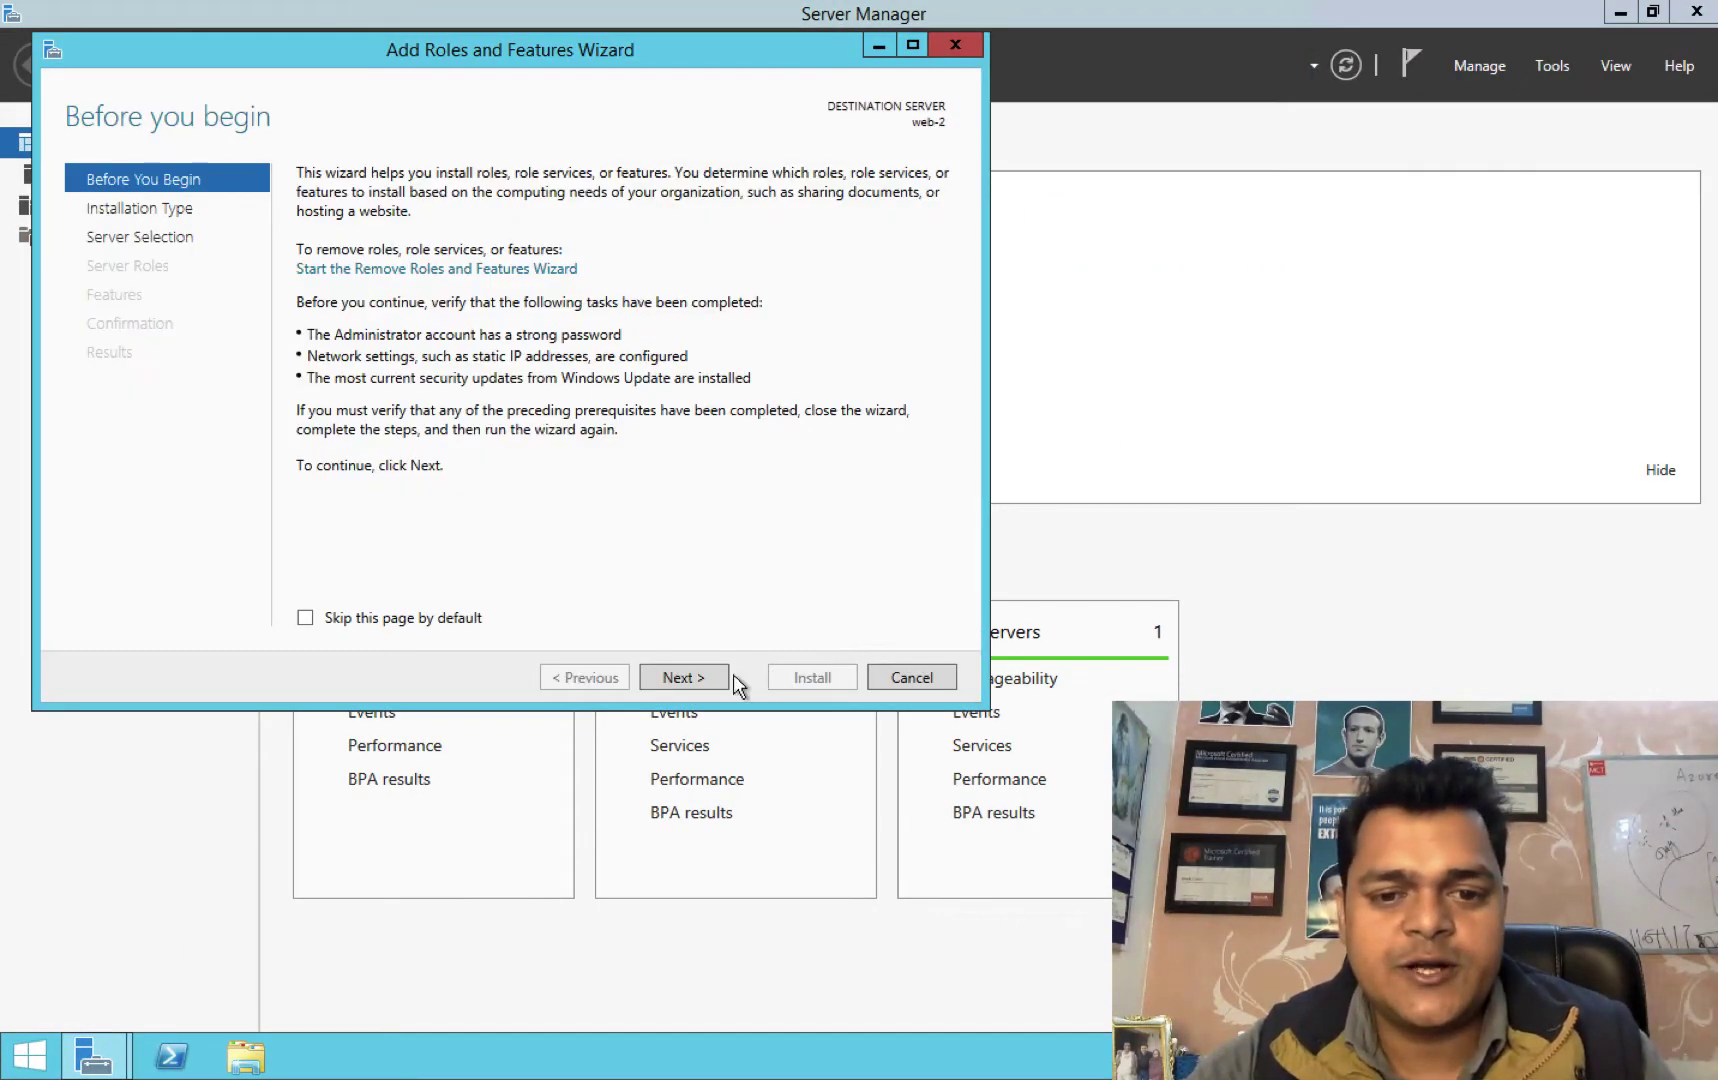
{"action": "left_click", "coordinate": [686, 677]}
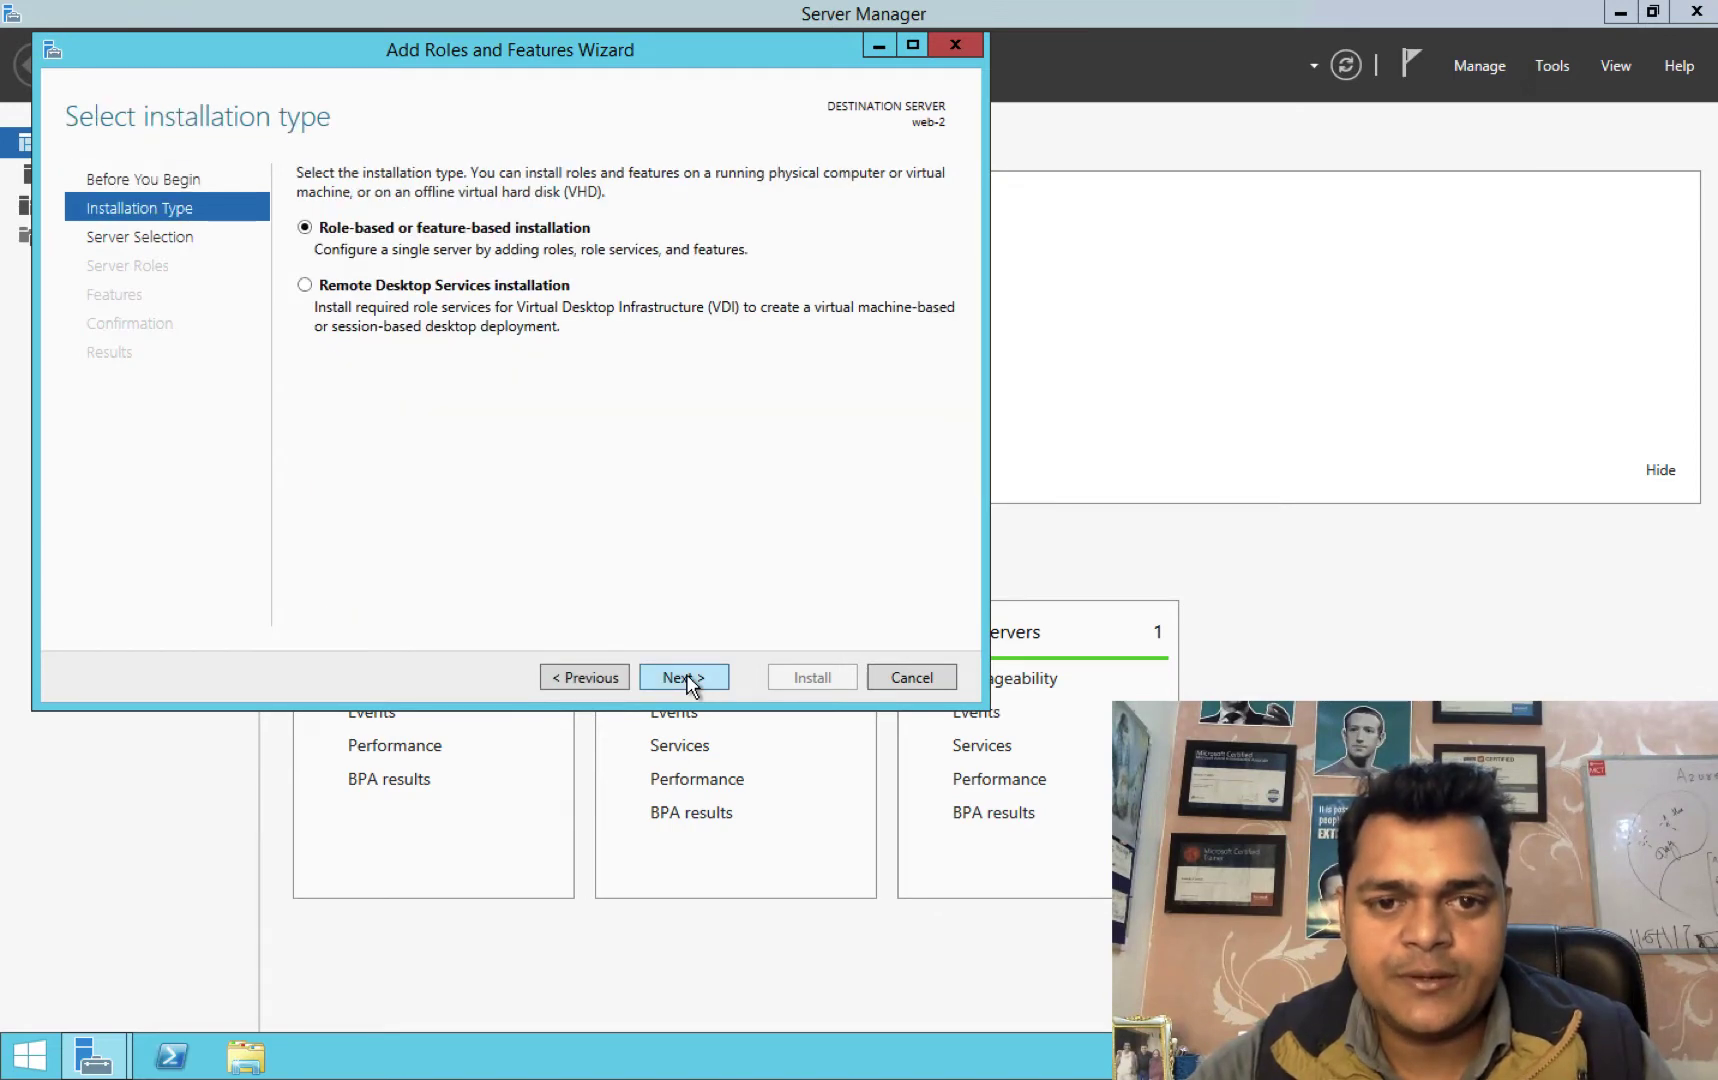
{"action": "left_click", "coordinate": [686, 677]}
{"action": "left_click", "coordinate": [683, 677]}
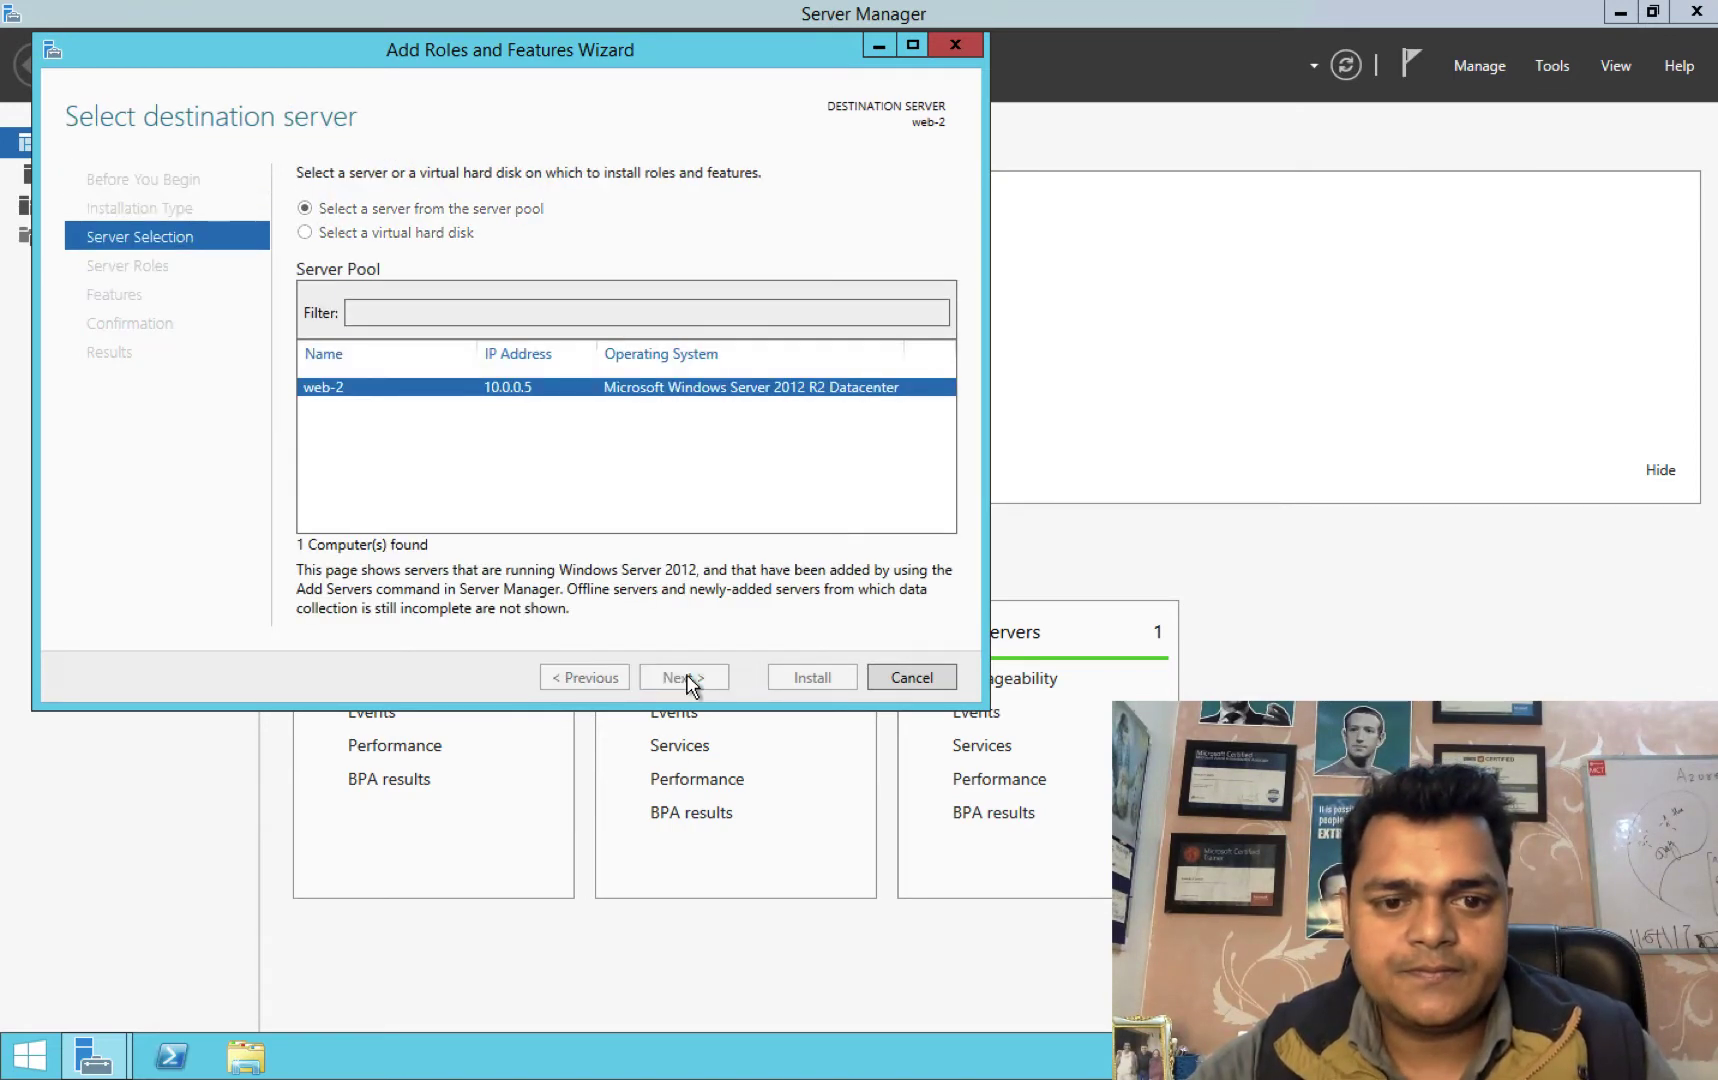
{"action": "scroll", "coordinate": [433, 568], "scroll_direction": "down", "scroll_amount": 2}
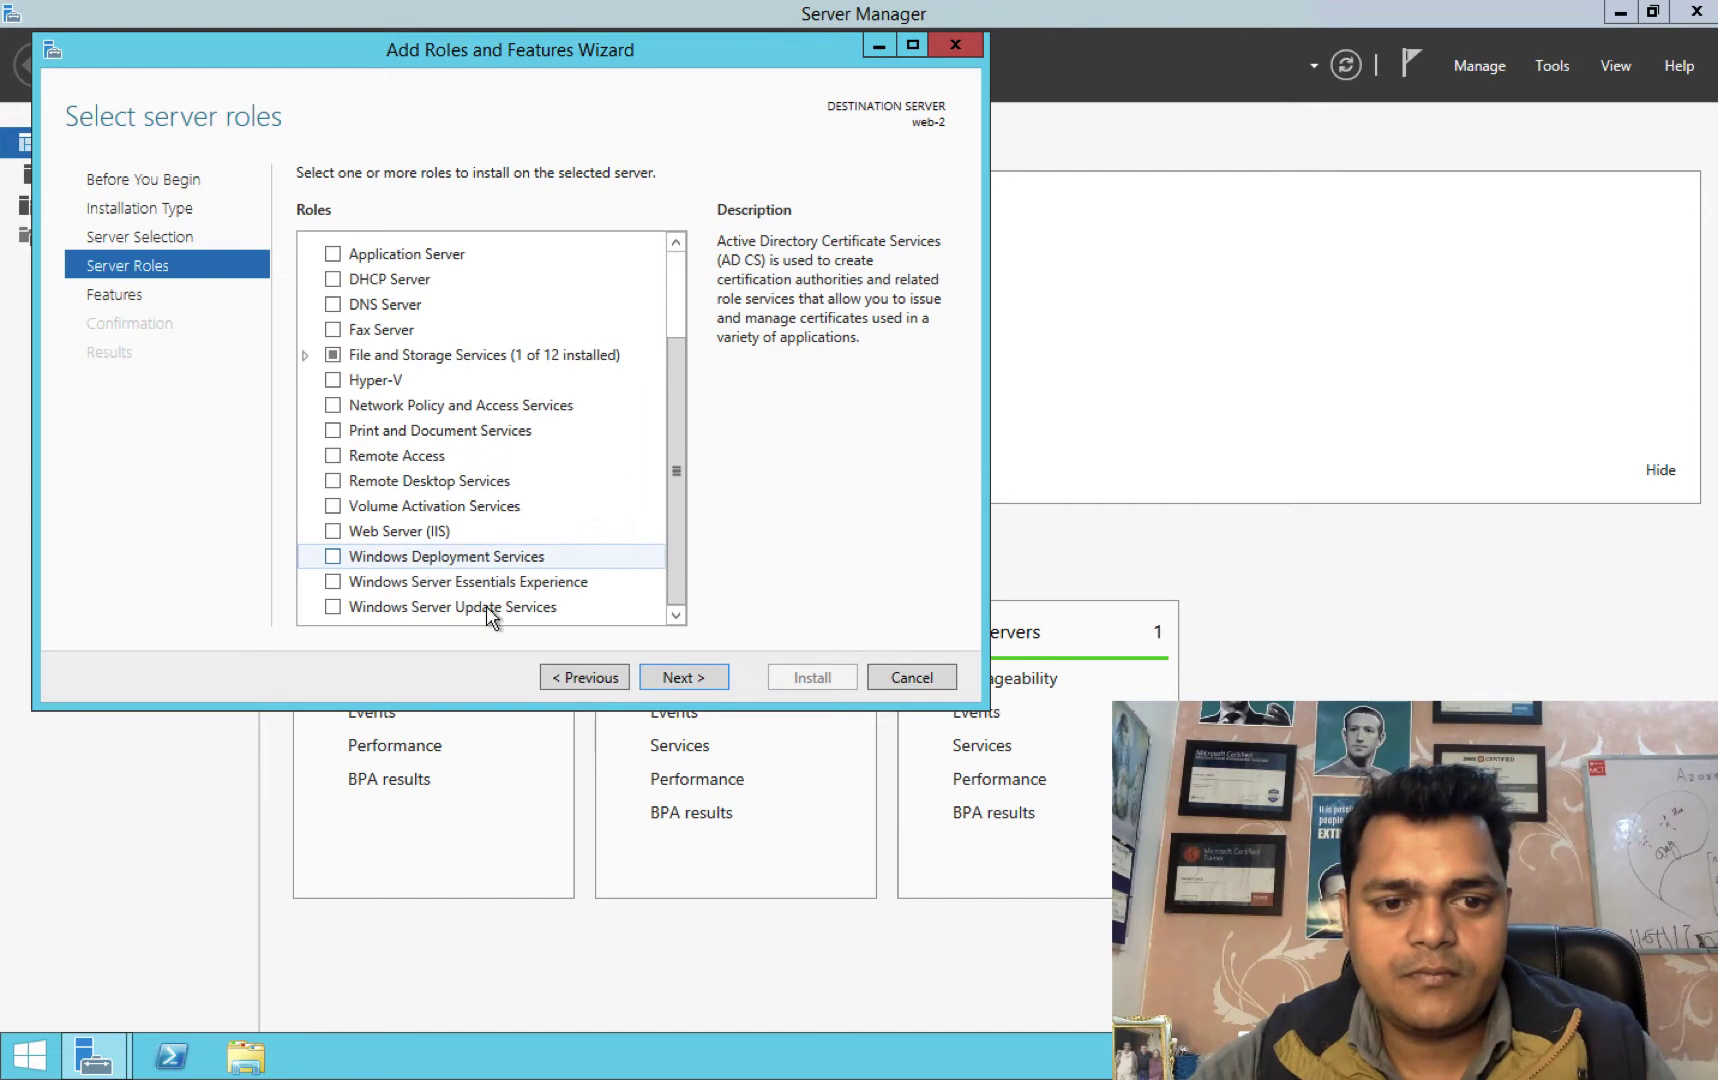
Select Web Server (IIS) with its management tools and start the installation.
{"action": "left_click", "coordinate": [335, 531]}
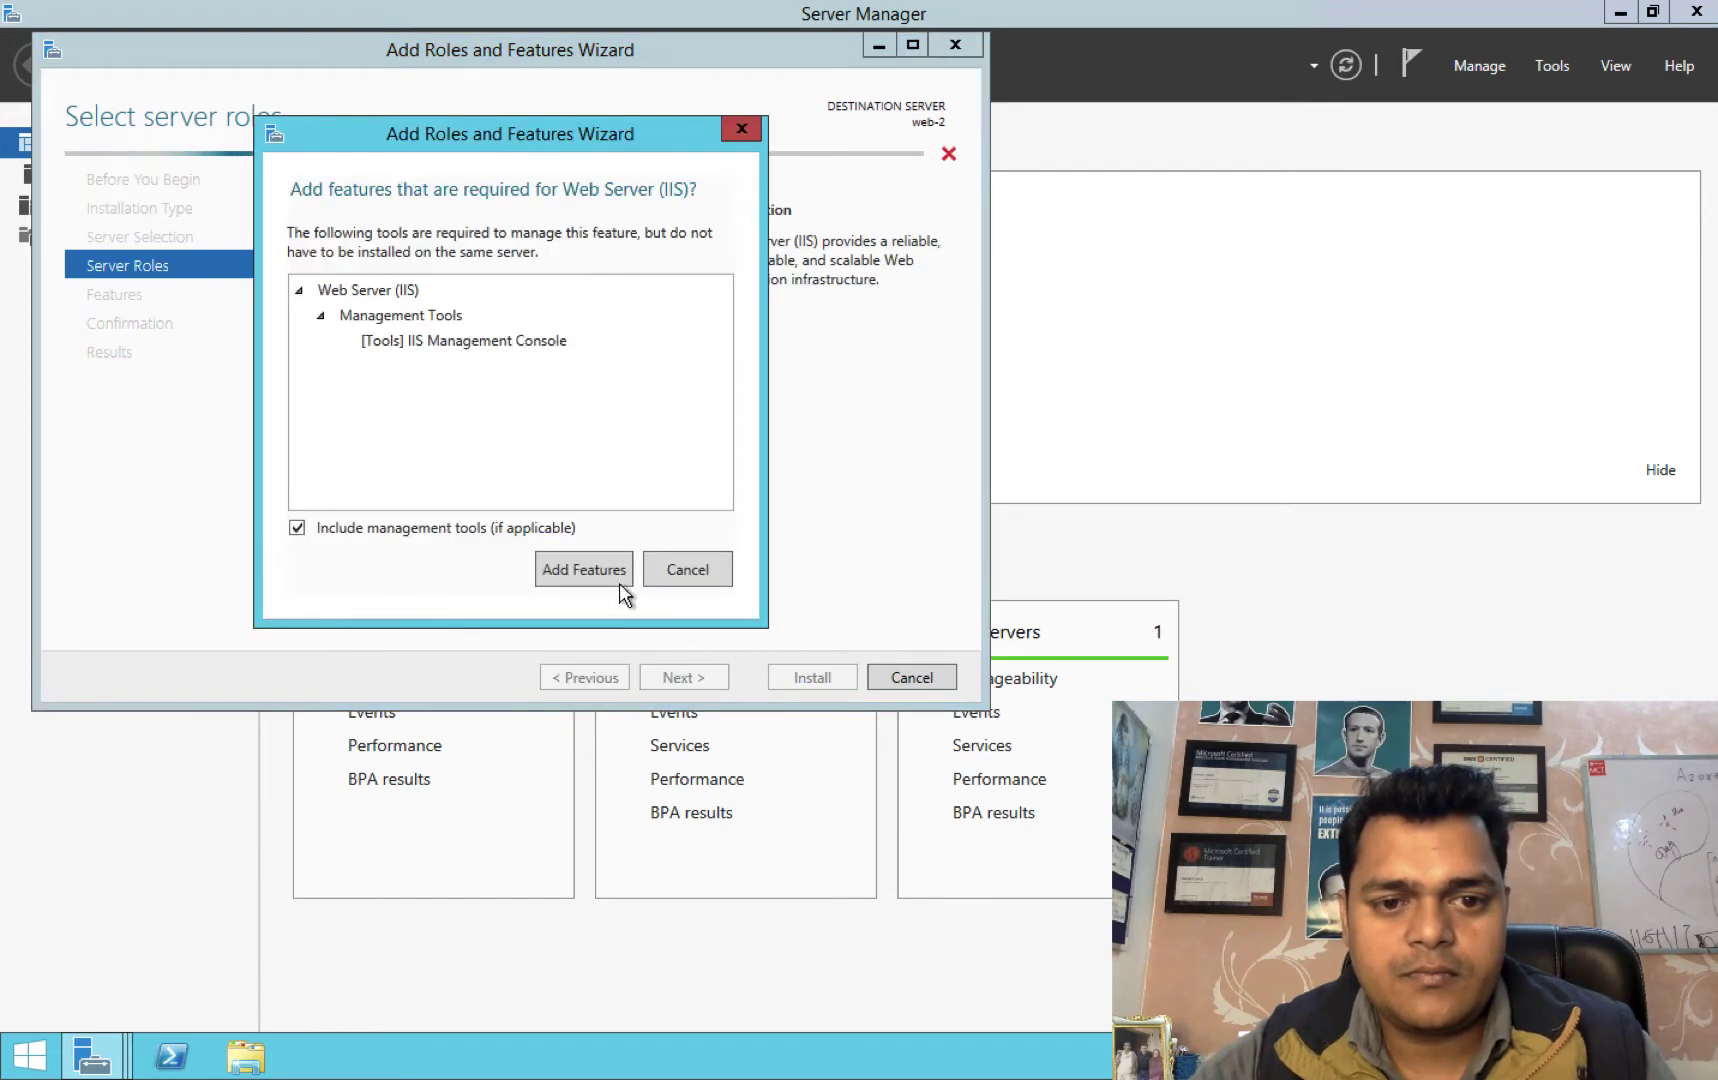
{"action": "left_click", "coordinate": [601, 577]}
{"action": "left_click", "coordinate": [694, 682]}
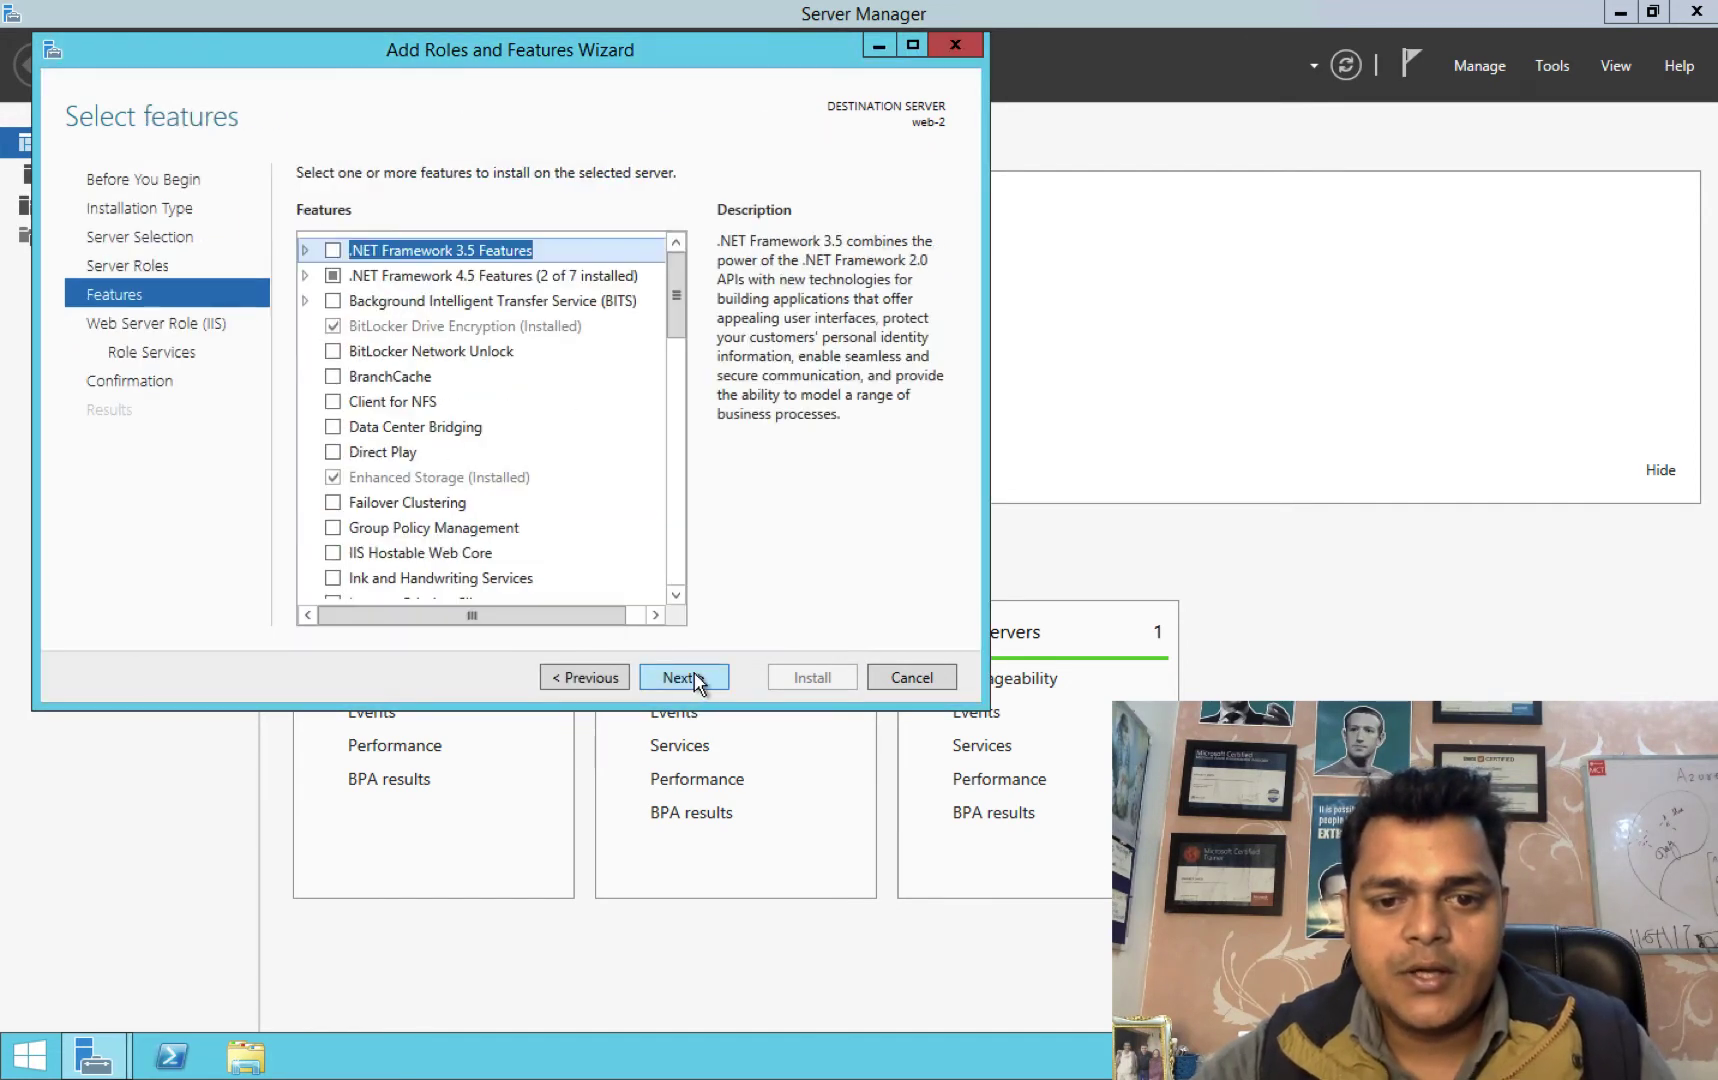
{"action": "left_click", "coordinate": [698, 682]}
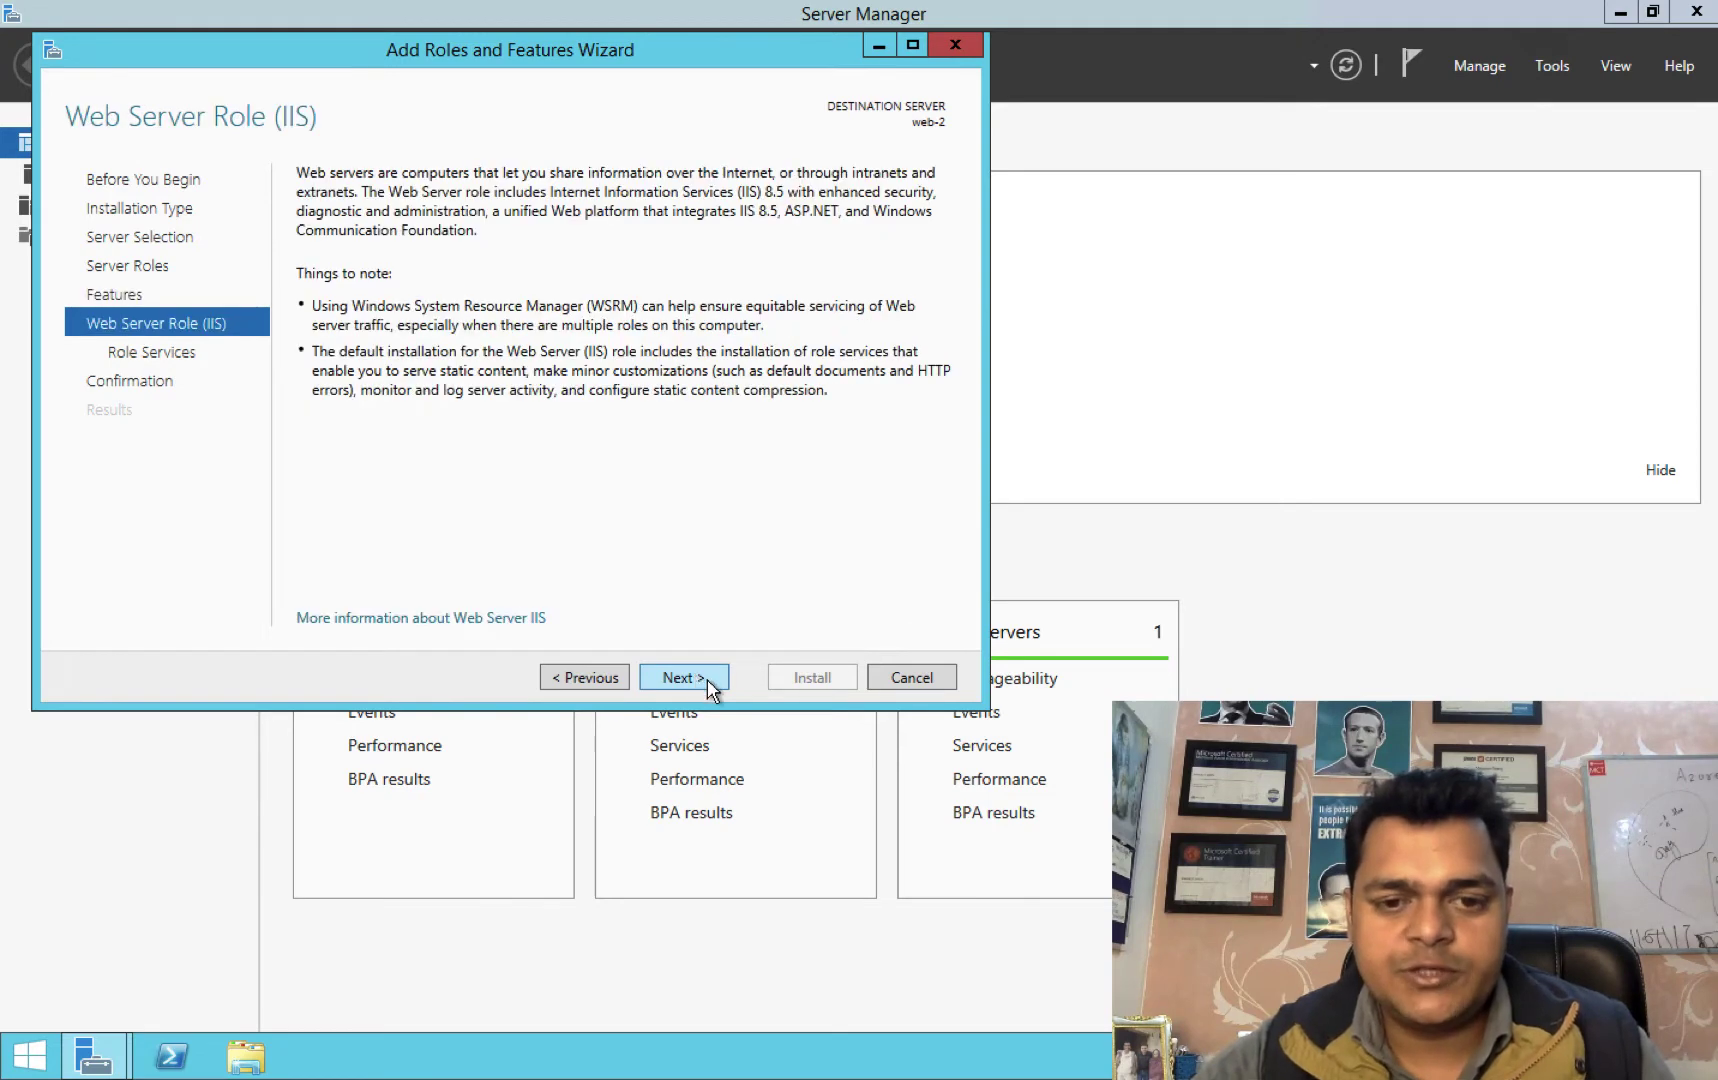
{"action": "left_click", "coordinate": [684, 678]}
{"action": "left_click", "coordinate": [682, 678]}
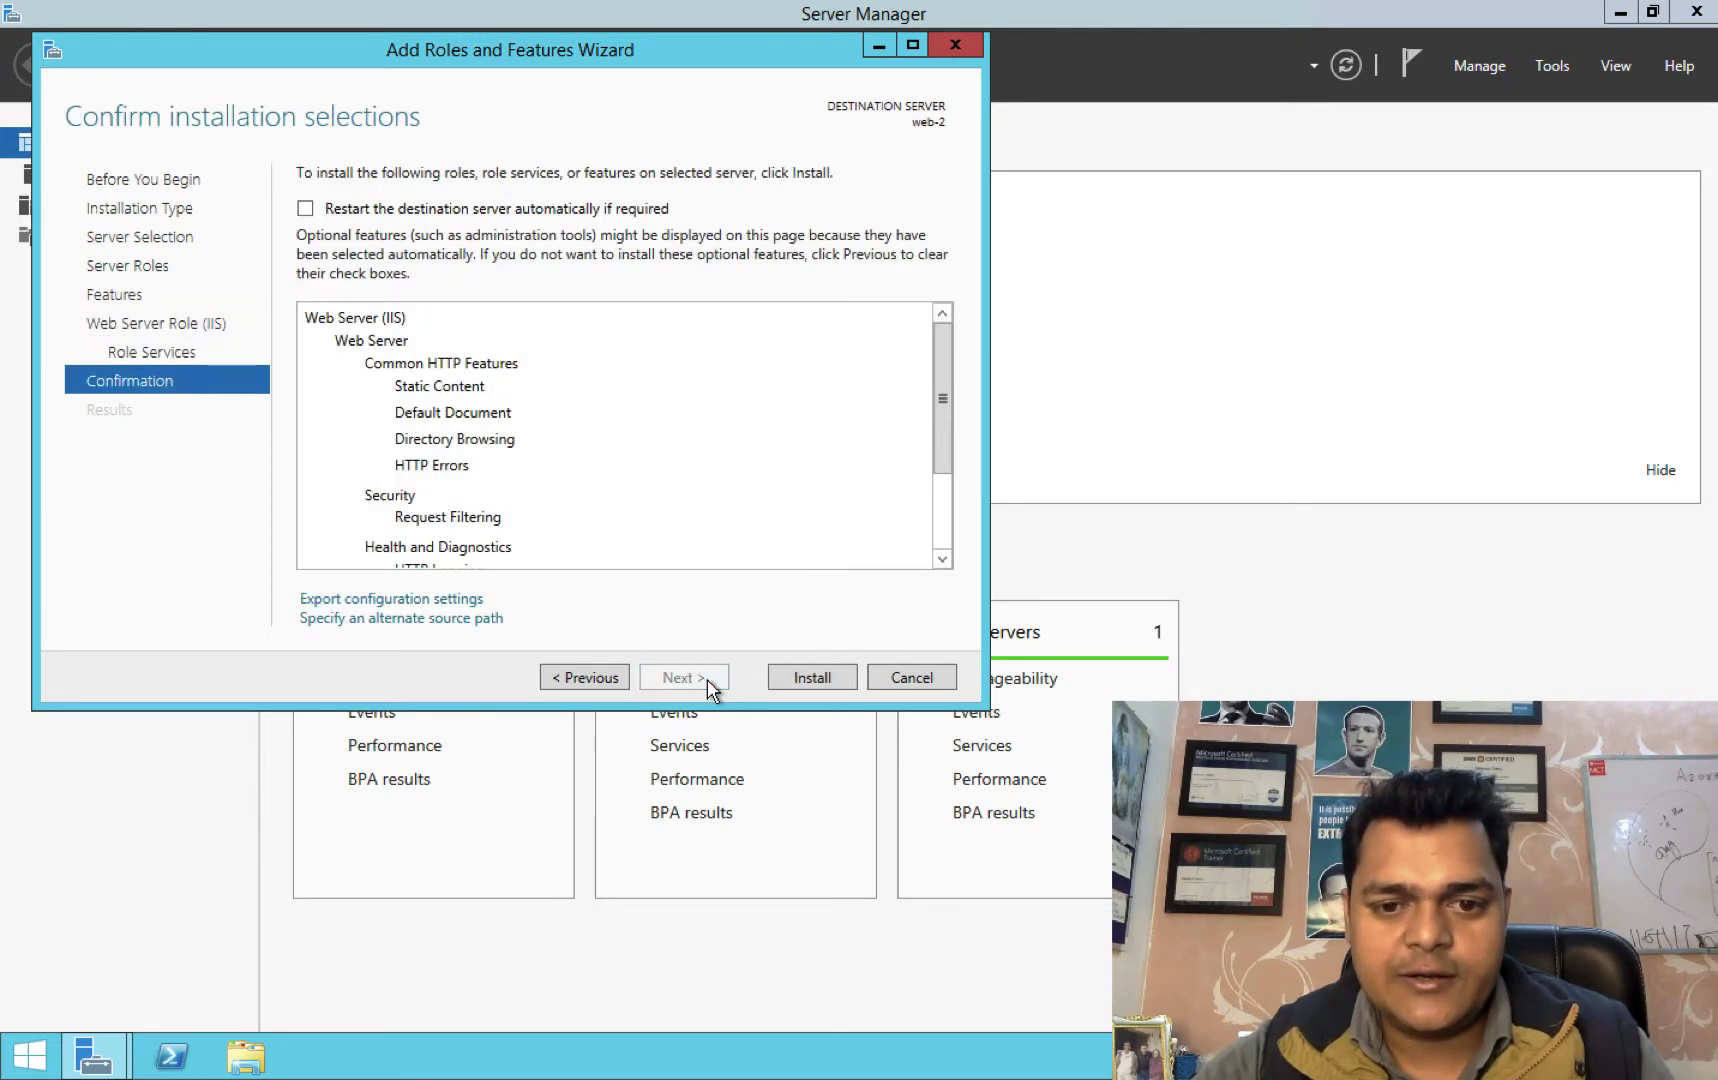
{"action": "left_click", "coordinate": [776, 683]}
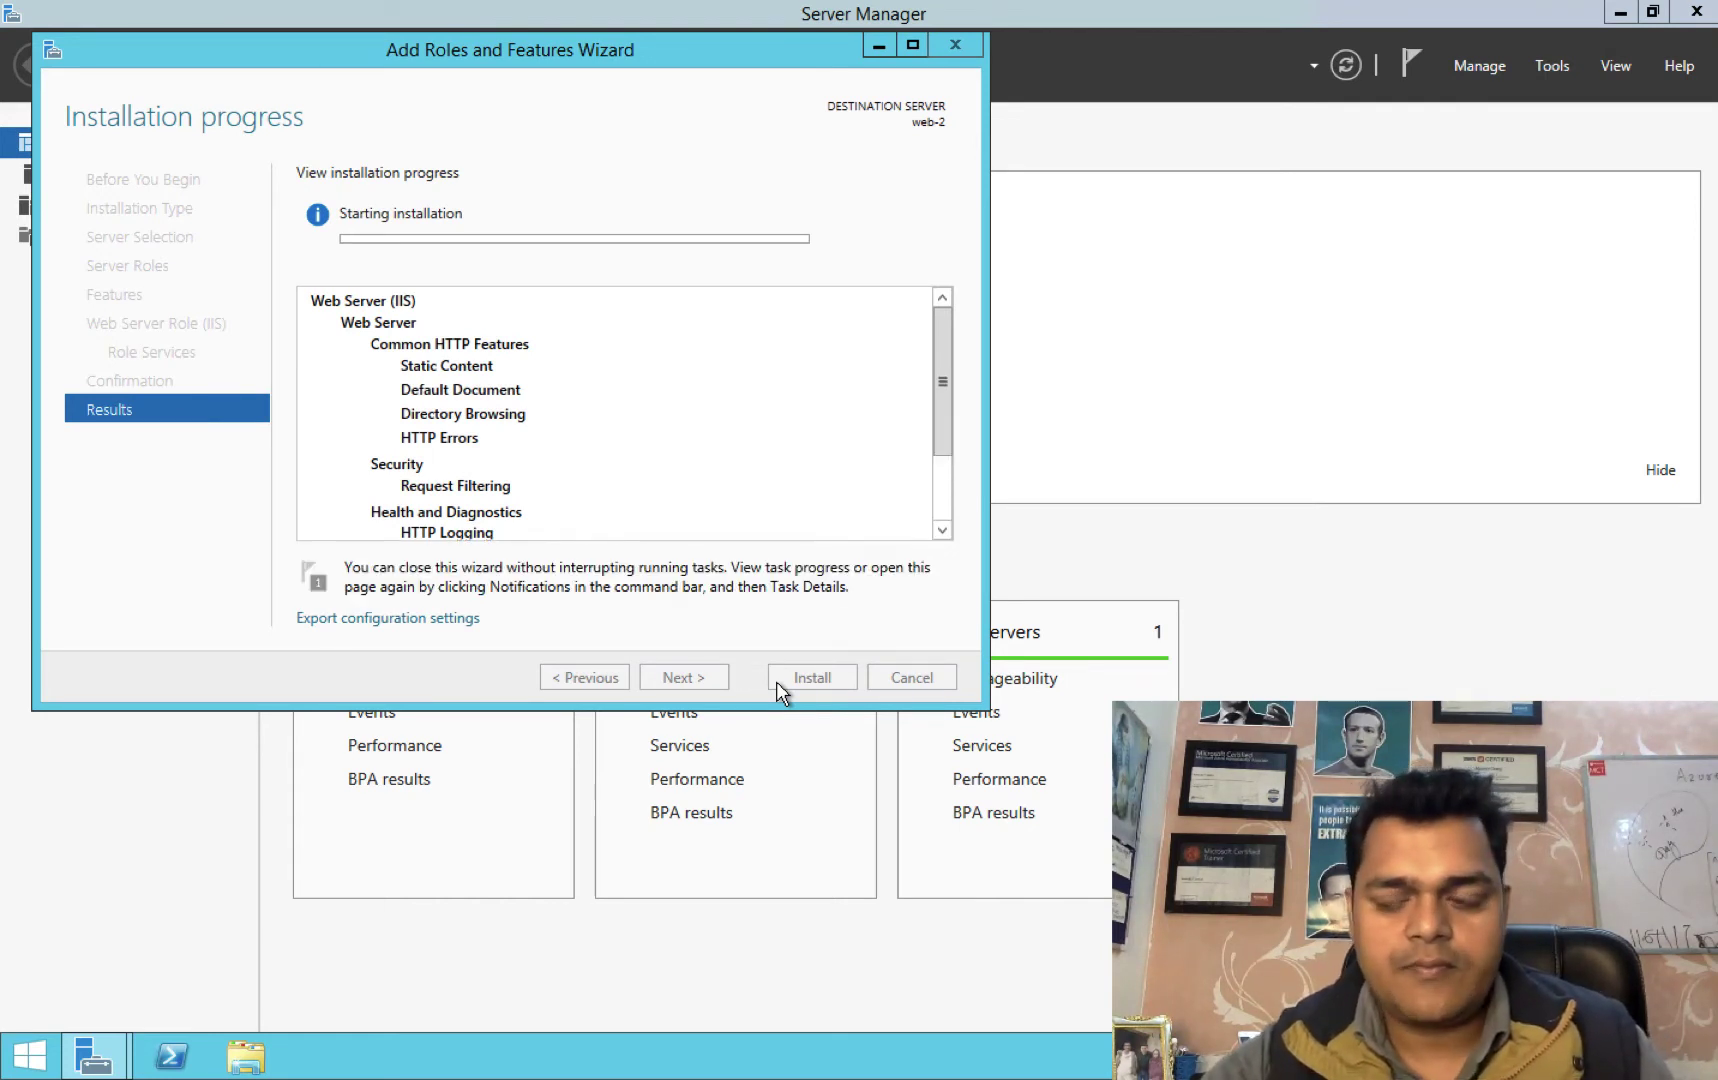
Close the Add Roles and Features wizards on web-2 and web-1 once installation has succeeded.
{"action": "key", "text": "ctrl+Right"}
{"action": "key", "text": "ctrl+Right"}
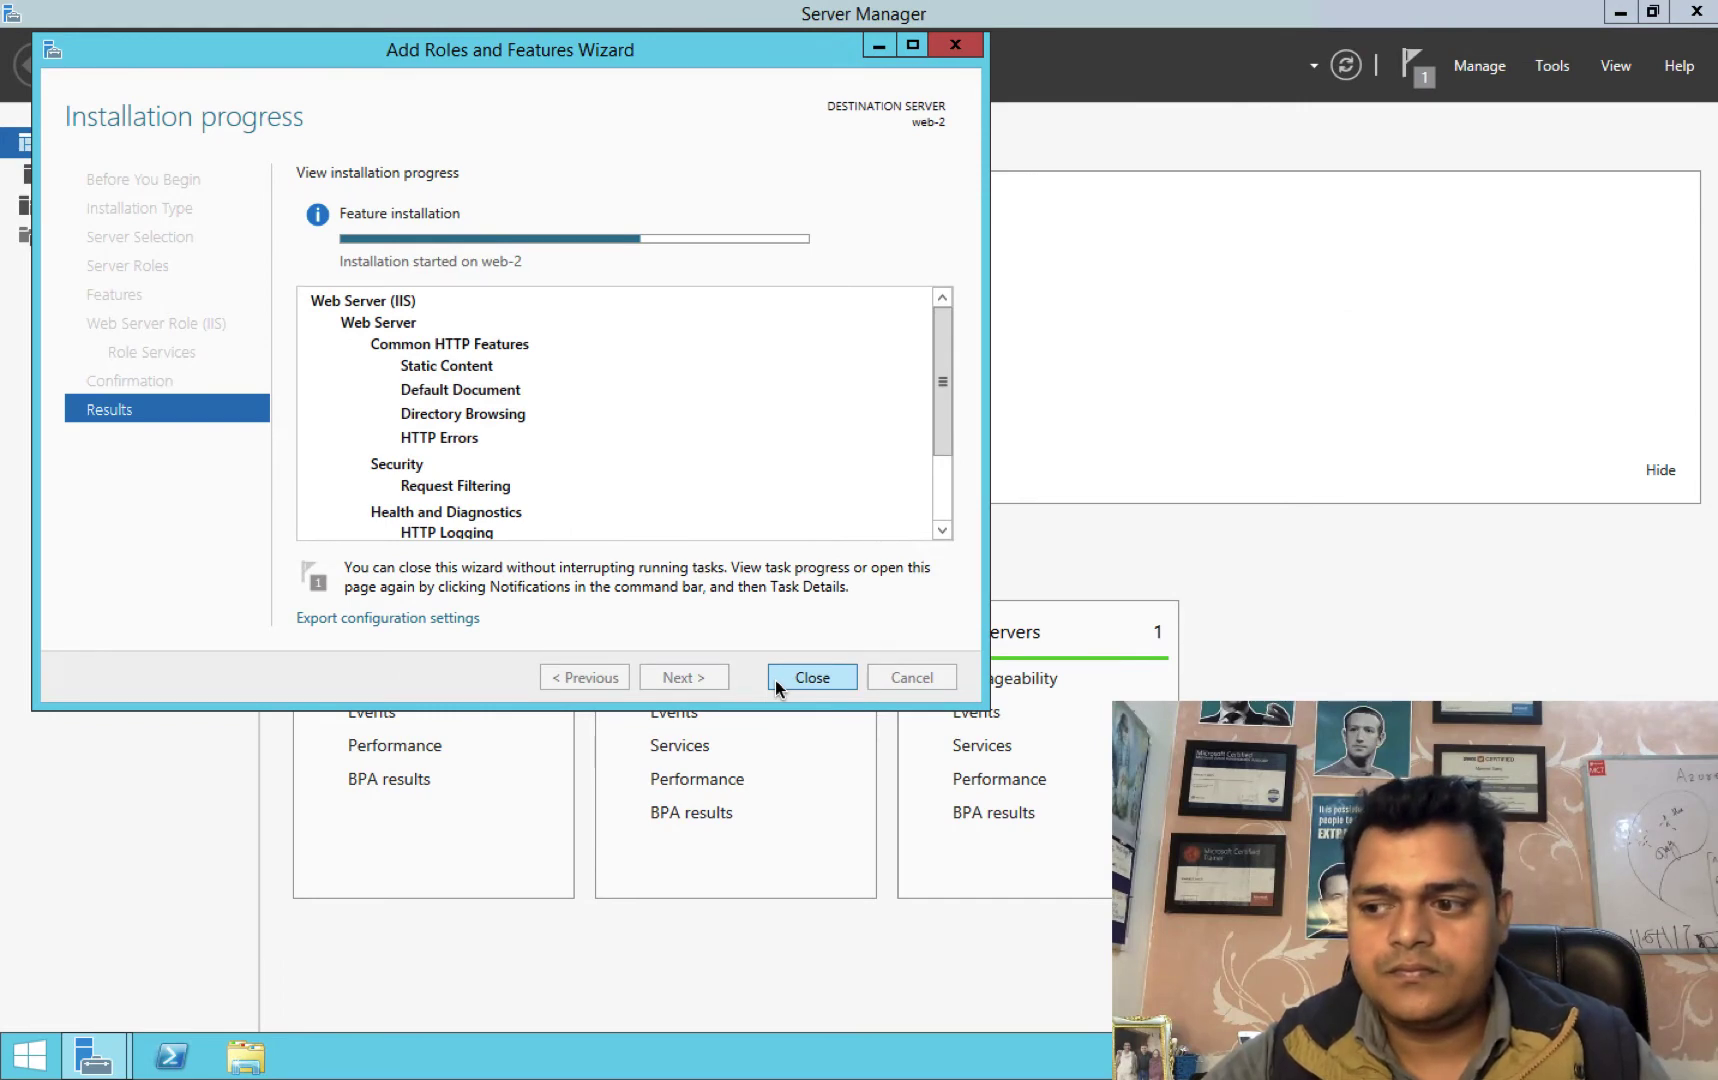
{"action": "key", "text": "ctrl+Left"}
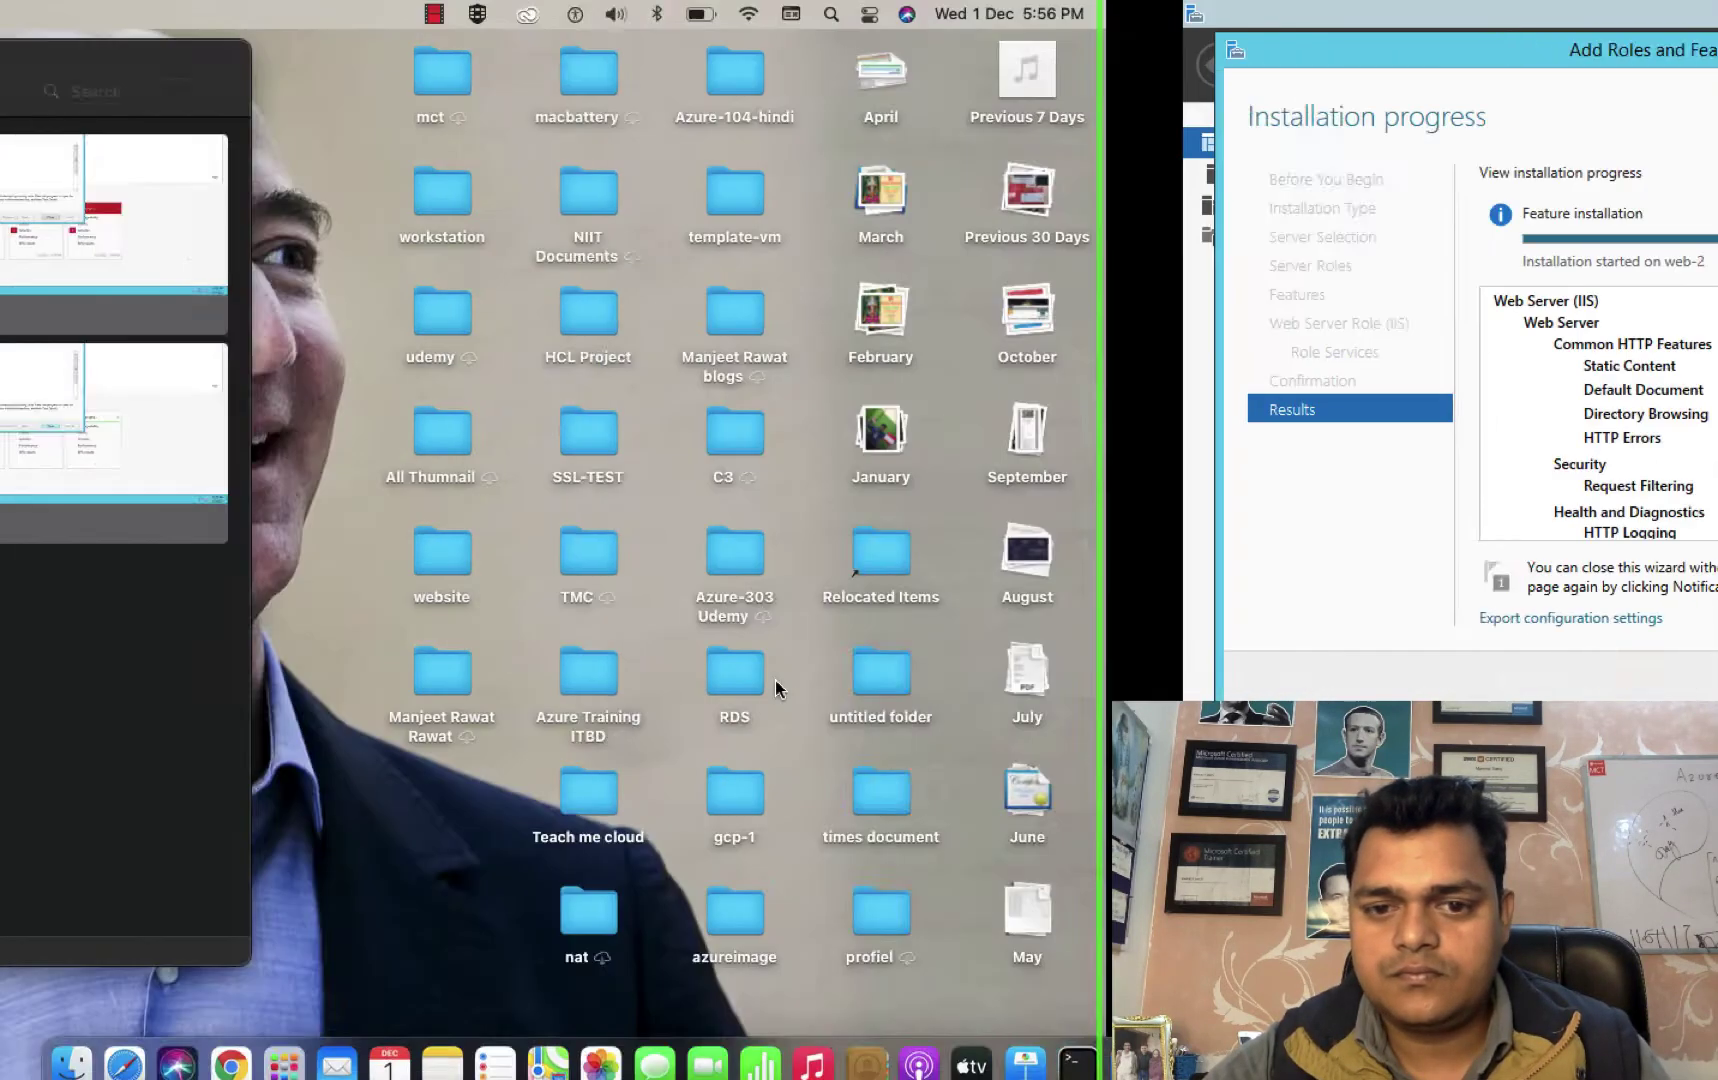
{"action": "right_click", "coordinate": [1554, 1041]}
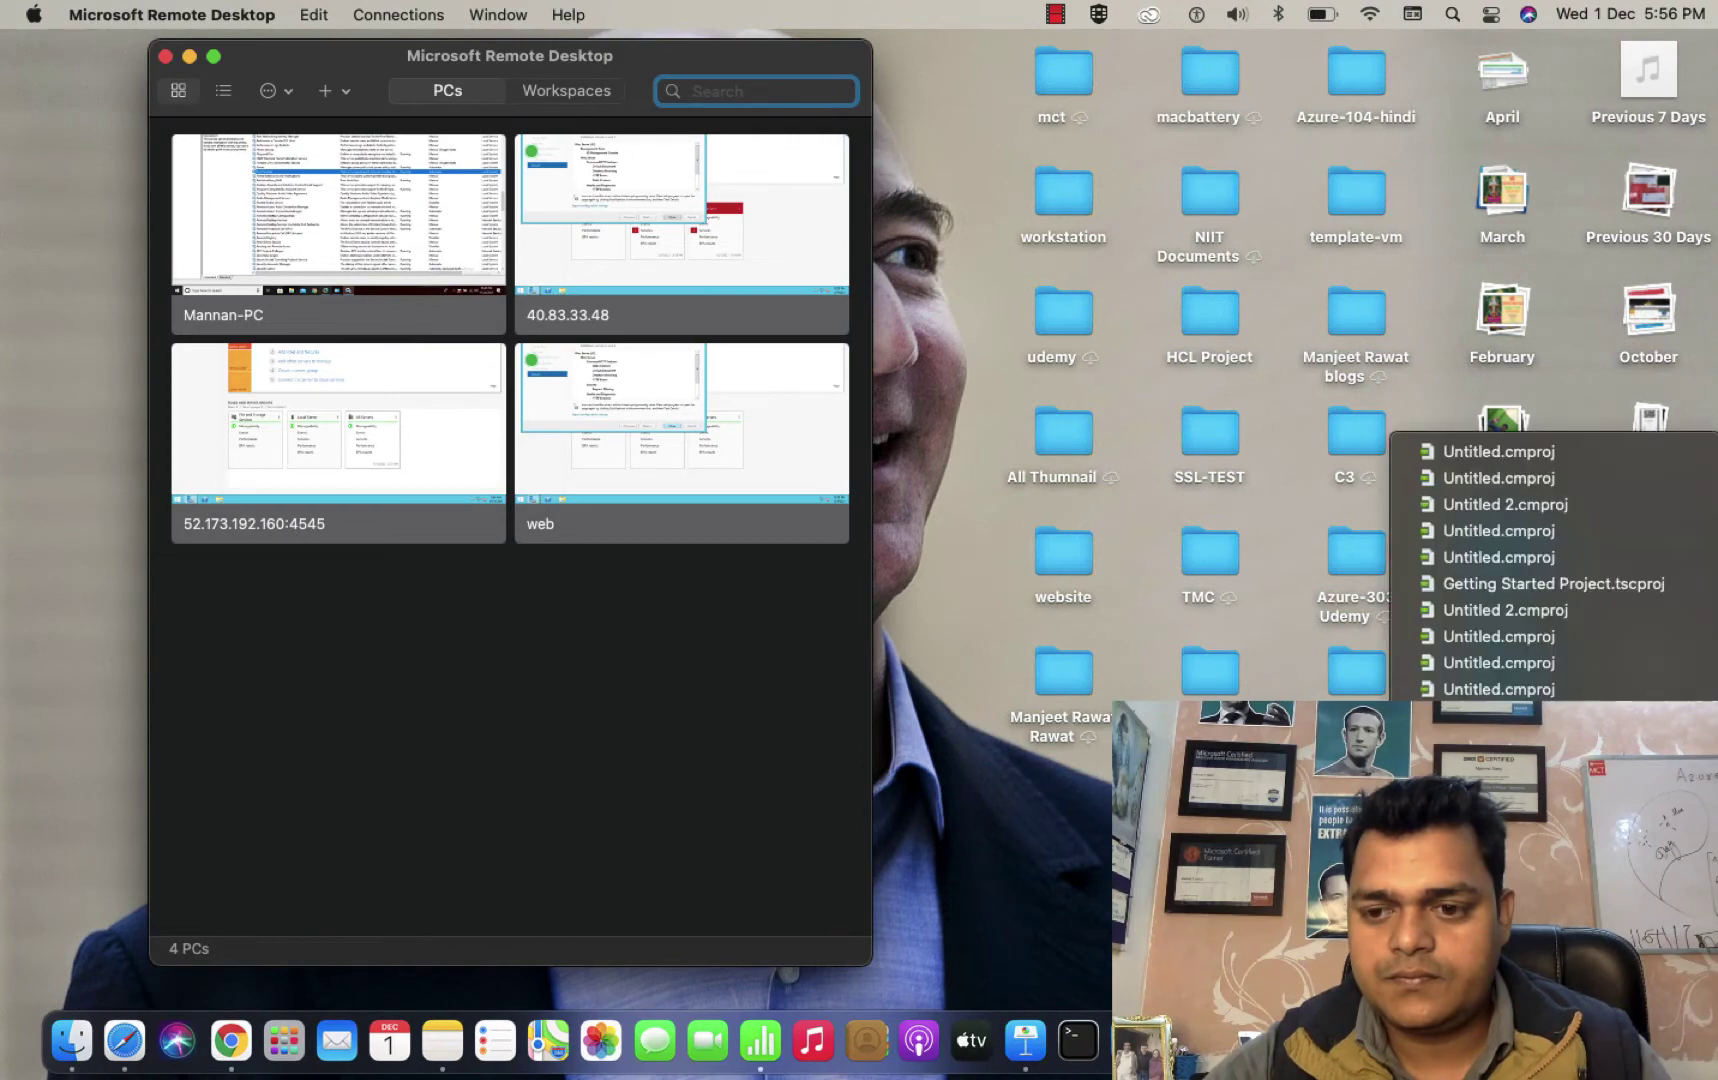
{"action": "left_click", "coordinate": [956, 475]}
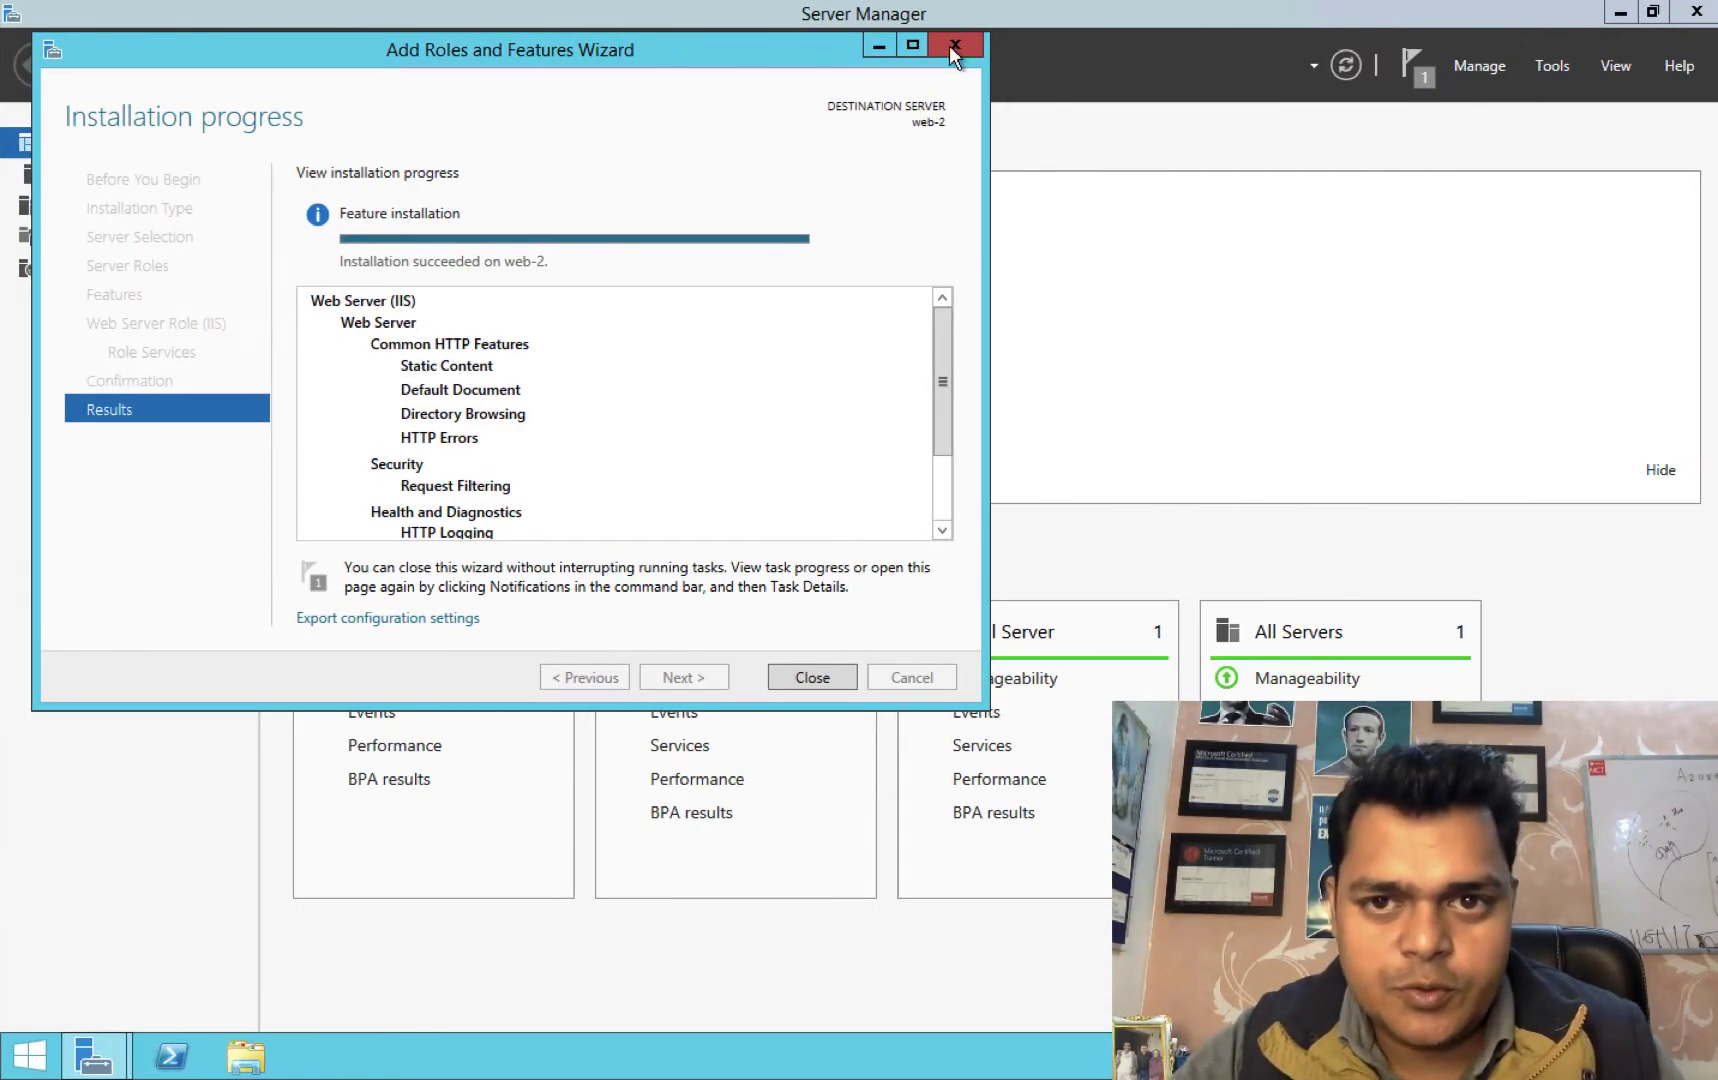
{"action": "left_click", "coordinate": [950, 46]}
{"action": "key", "text": "ctrl+Right"}
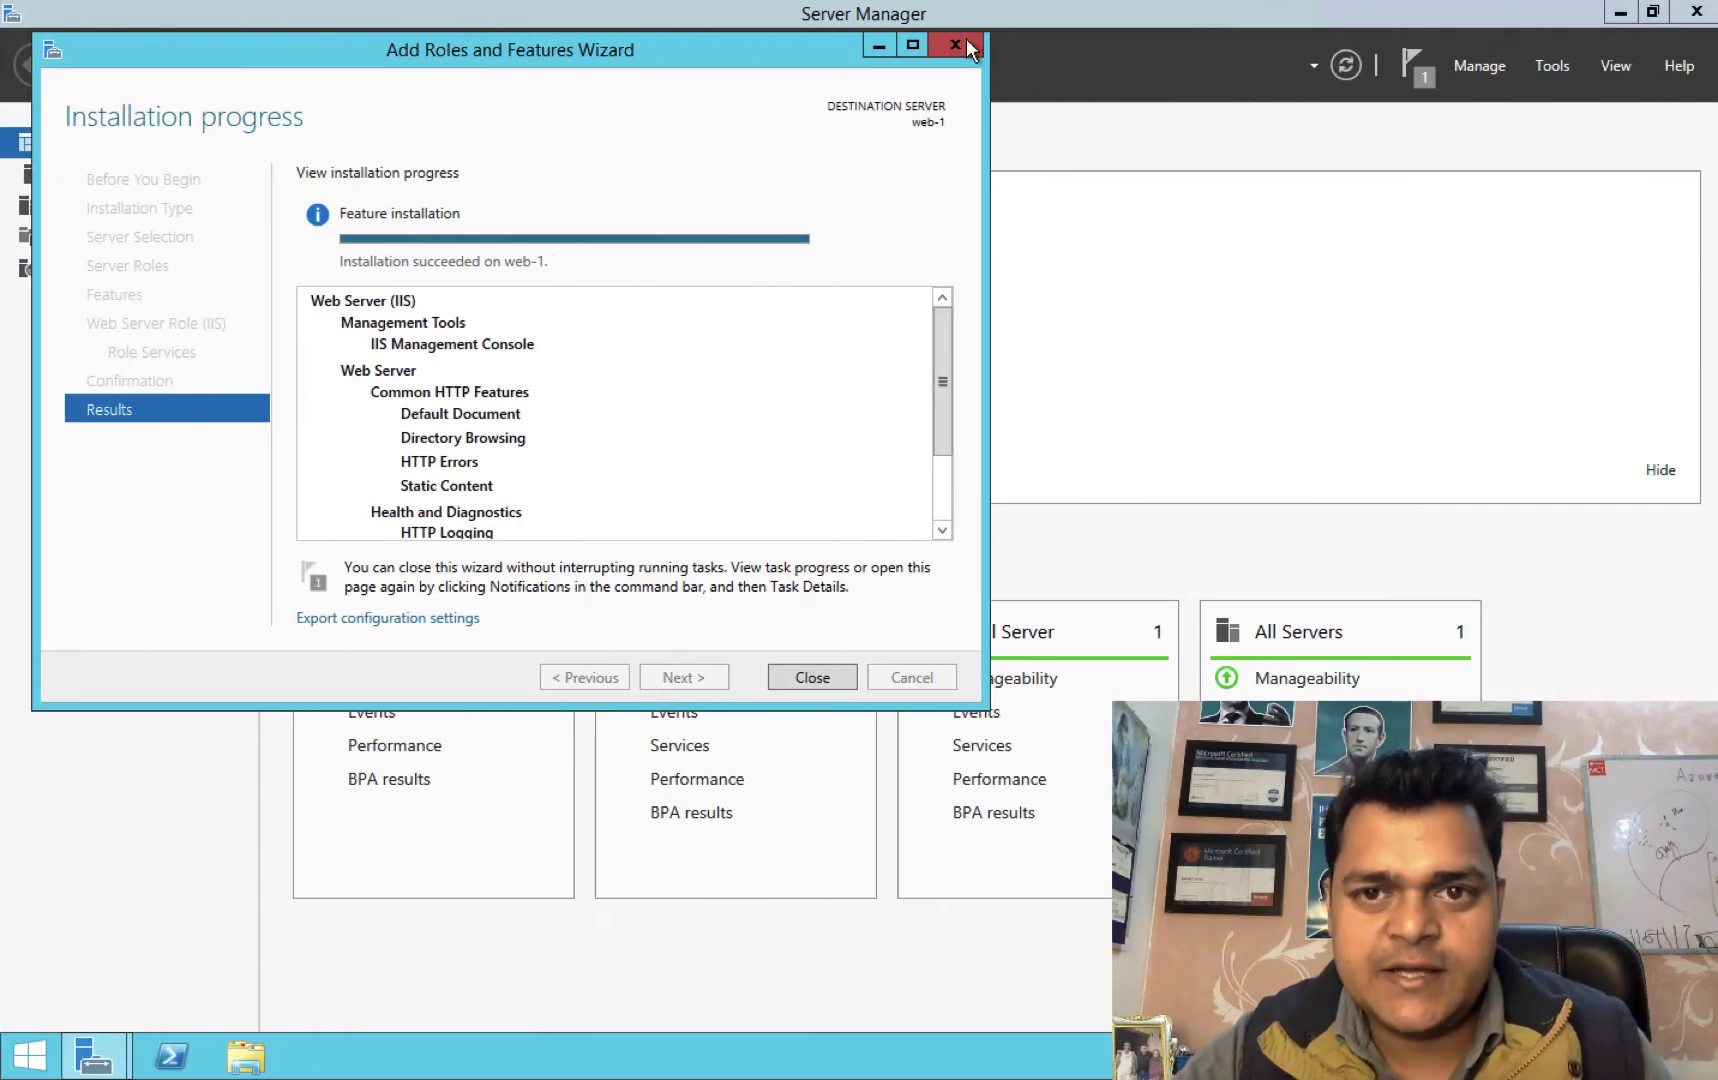
{"action": "left_click", "coordinate": [966, 40]}
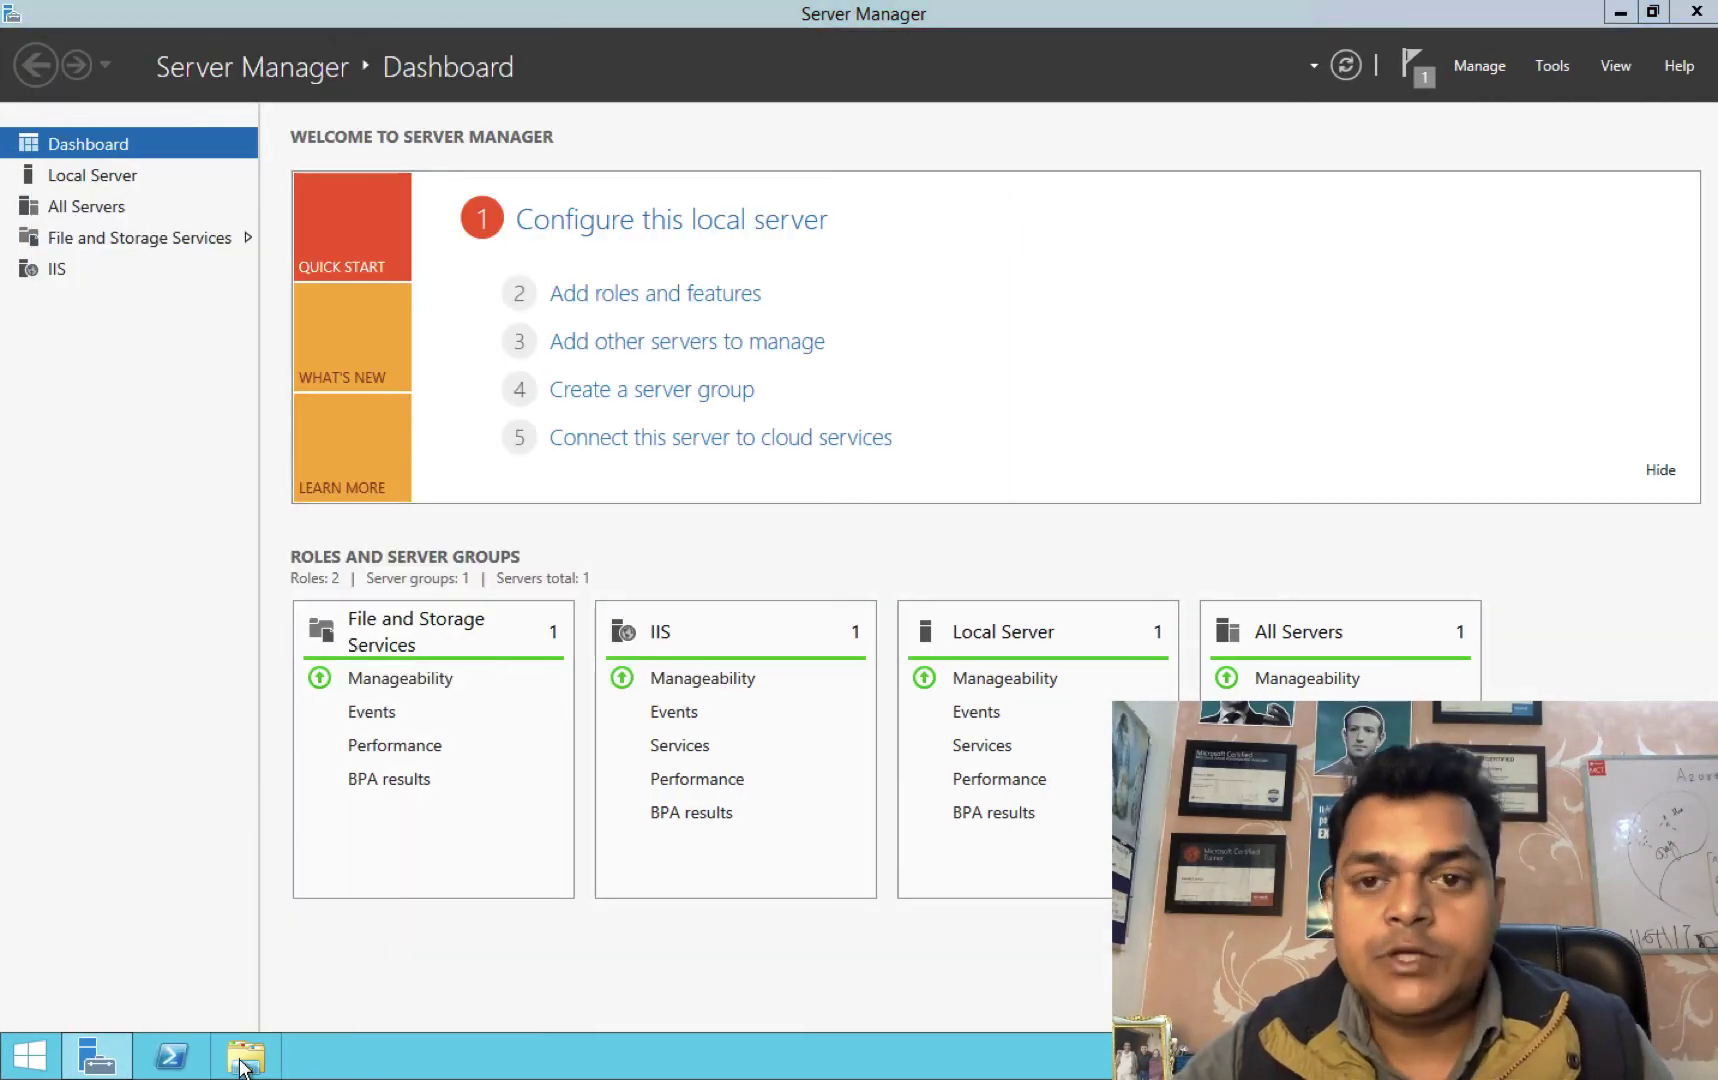
Browse to Windows (C:) > inetpub > wwwroot and open iisstart with Notepad.
{"action": "left_click", "coordinate": [241, 1065]}
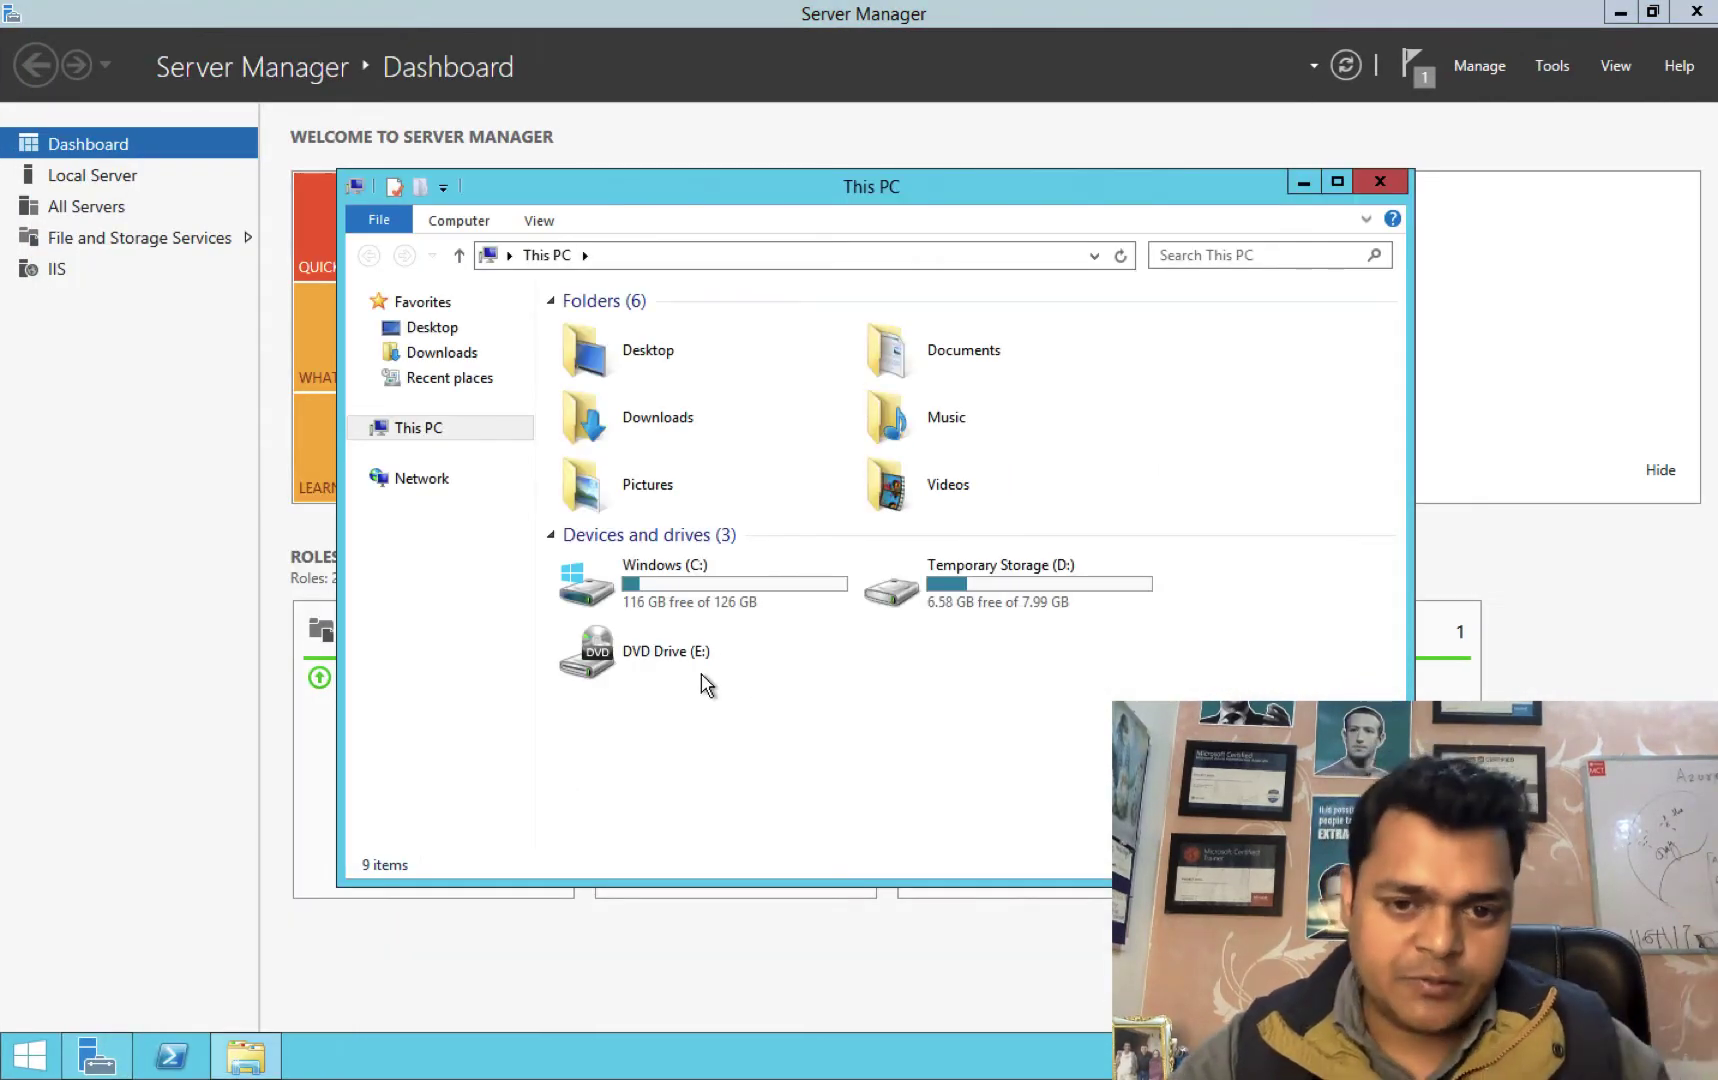
{"action": "double_click", "coordinate": [707, 603]}
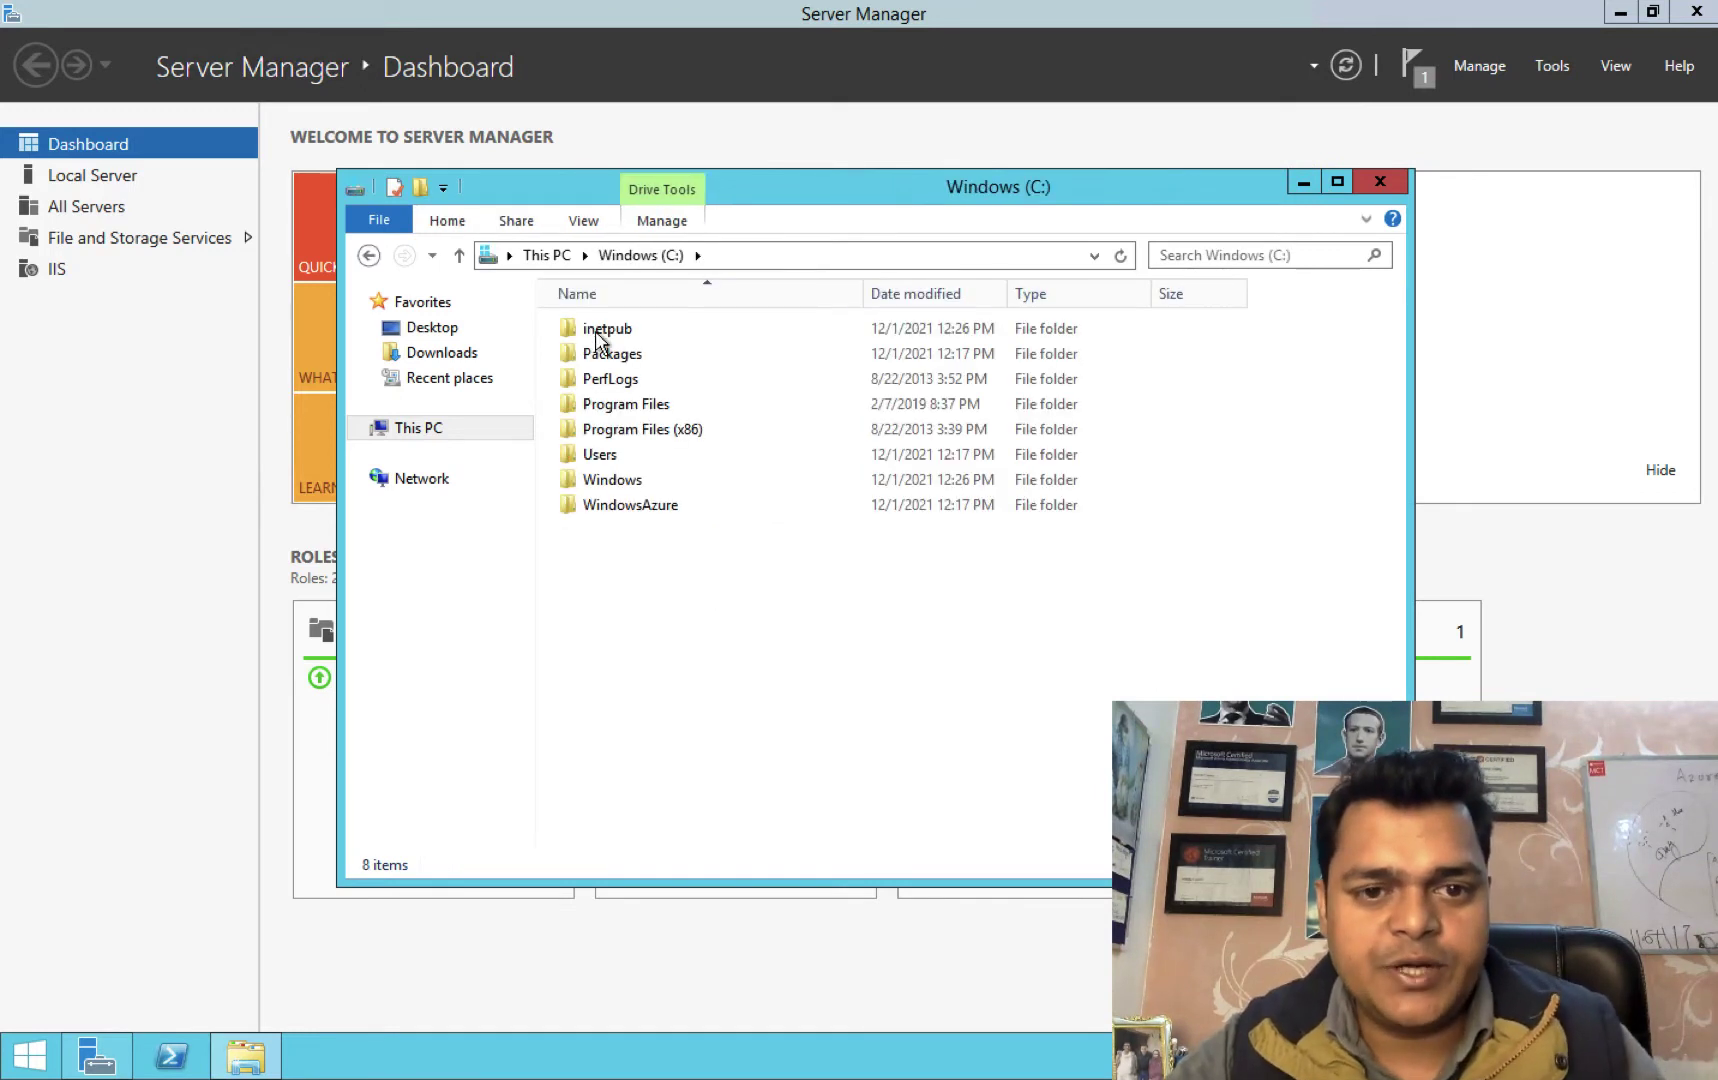
{"action": "double_click", "coordinate": [600, 332]}
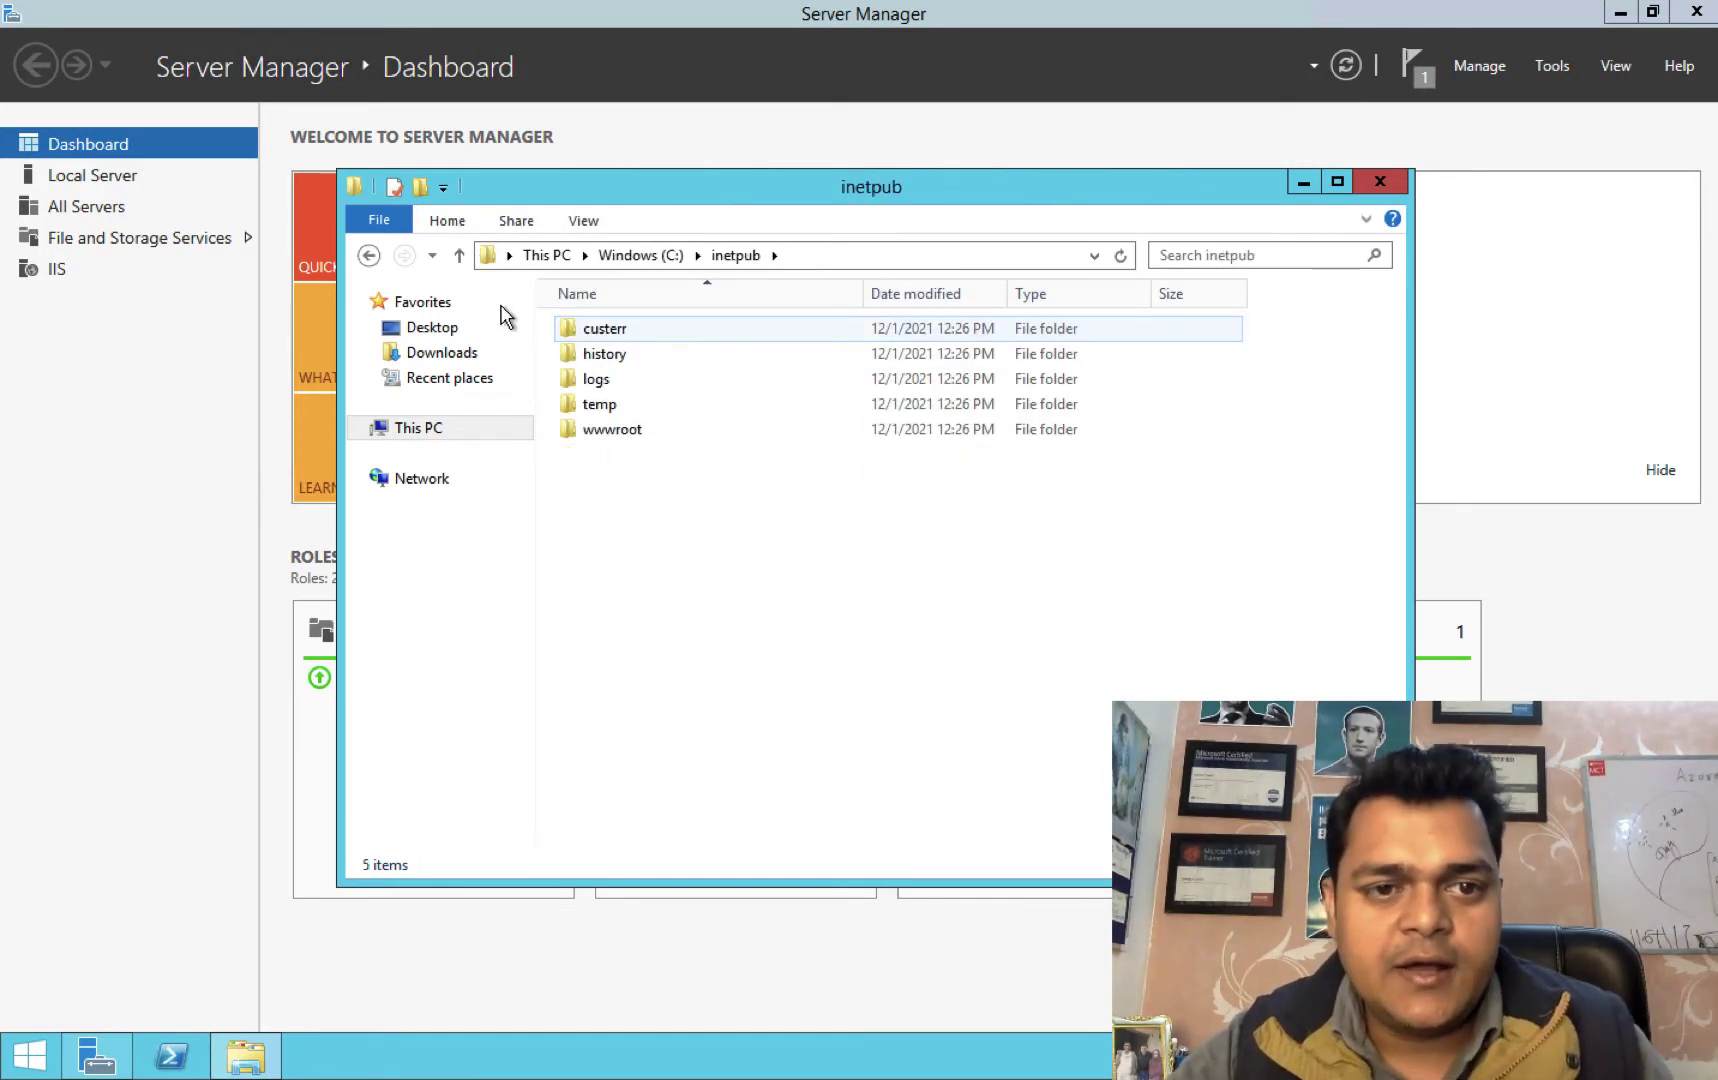
{"action": "left_click", "coordinate": [370, 256]}
{"action": "left_click", "coordinate": [370, 256]}
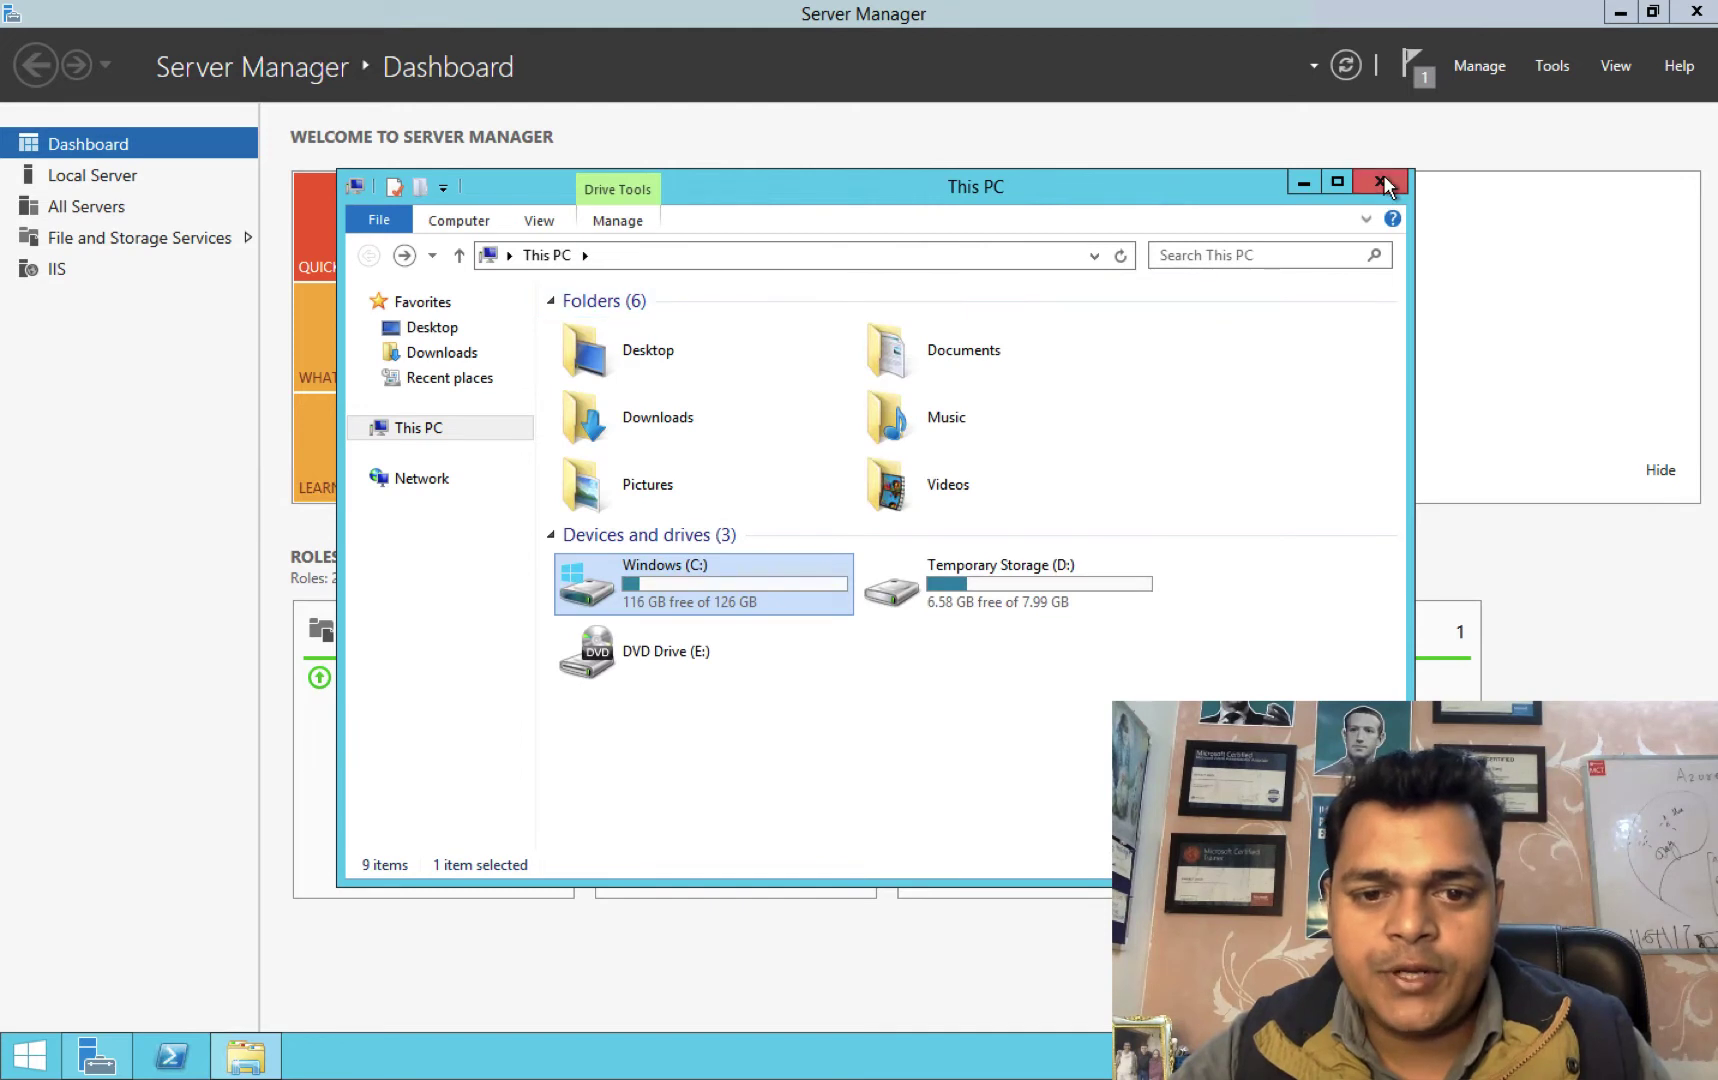
{"action": "double_click", "coordinate": [669, 592]}
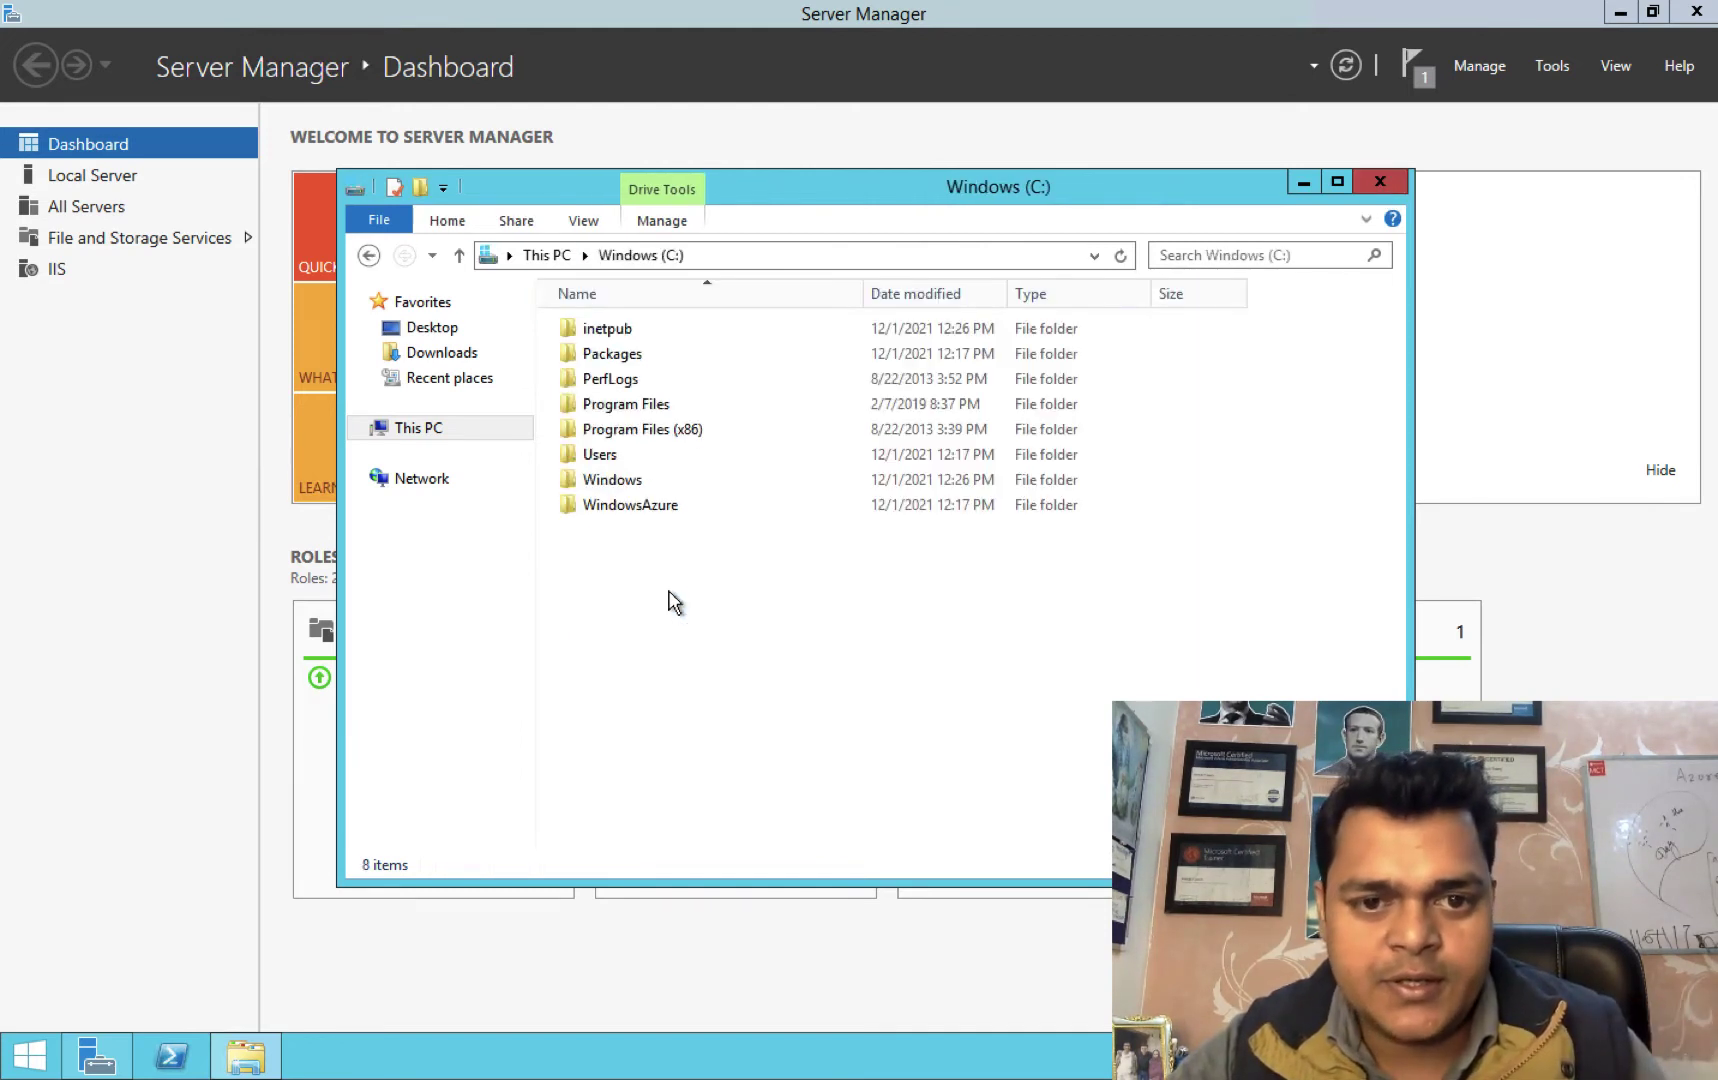
{"action": "double_click", "coordinate": [609, 330]}
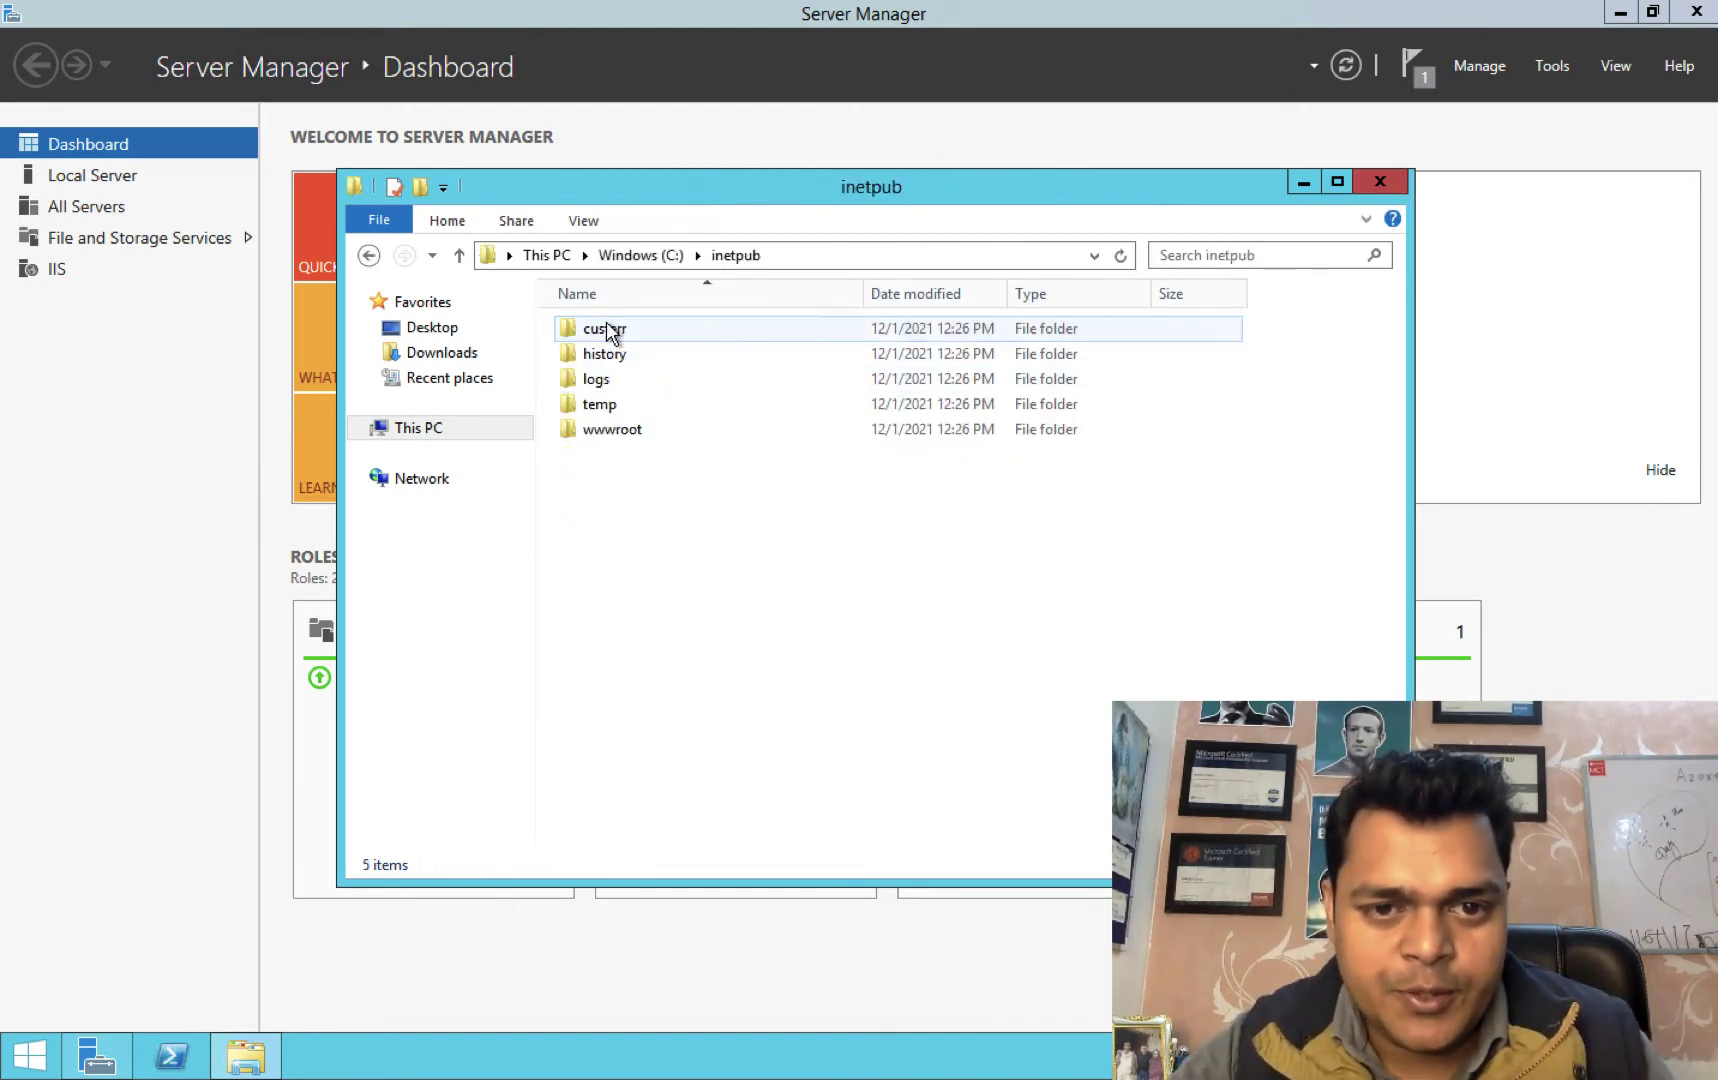
{"action": "double_click", "coordinate": [624, 430]}
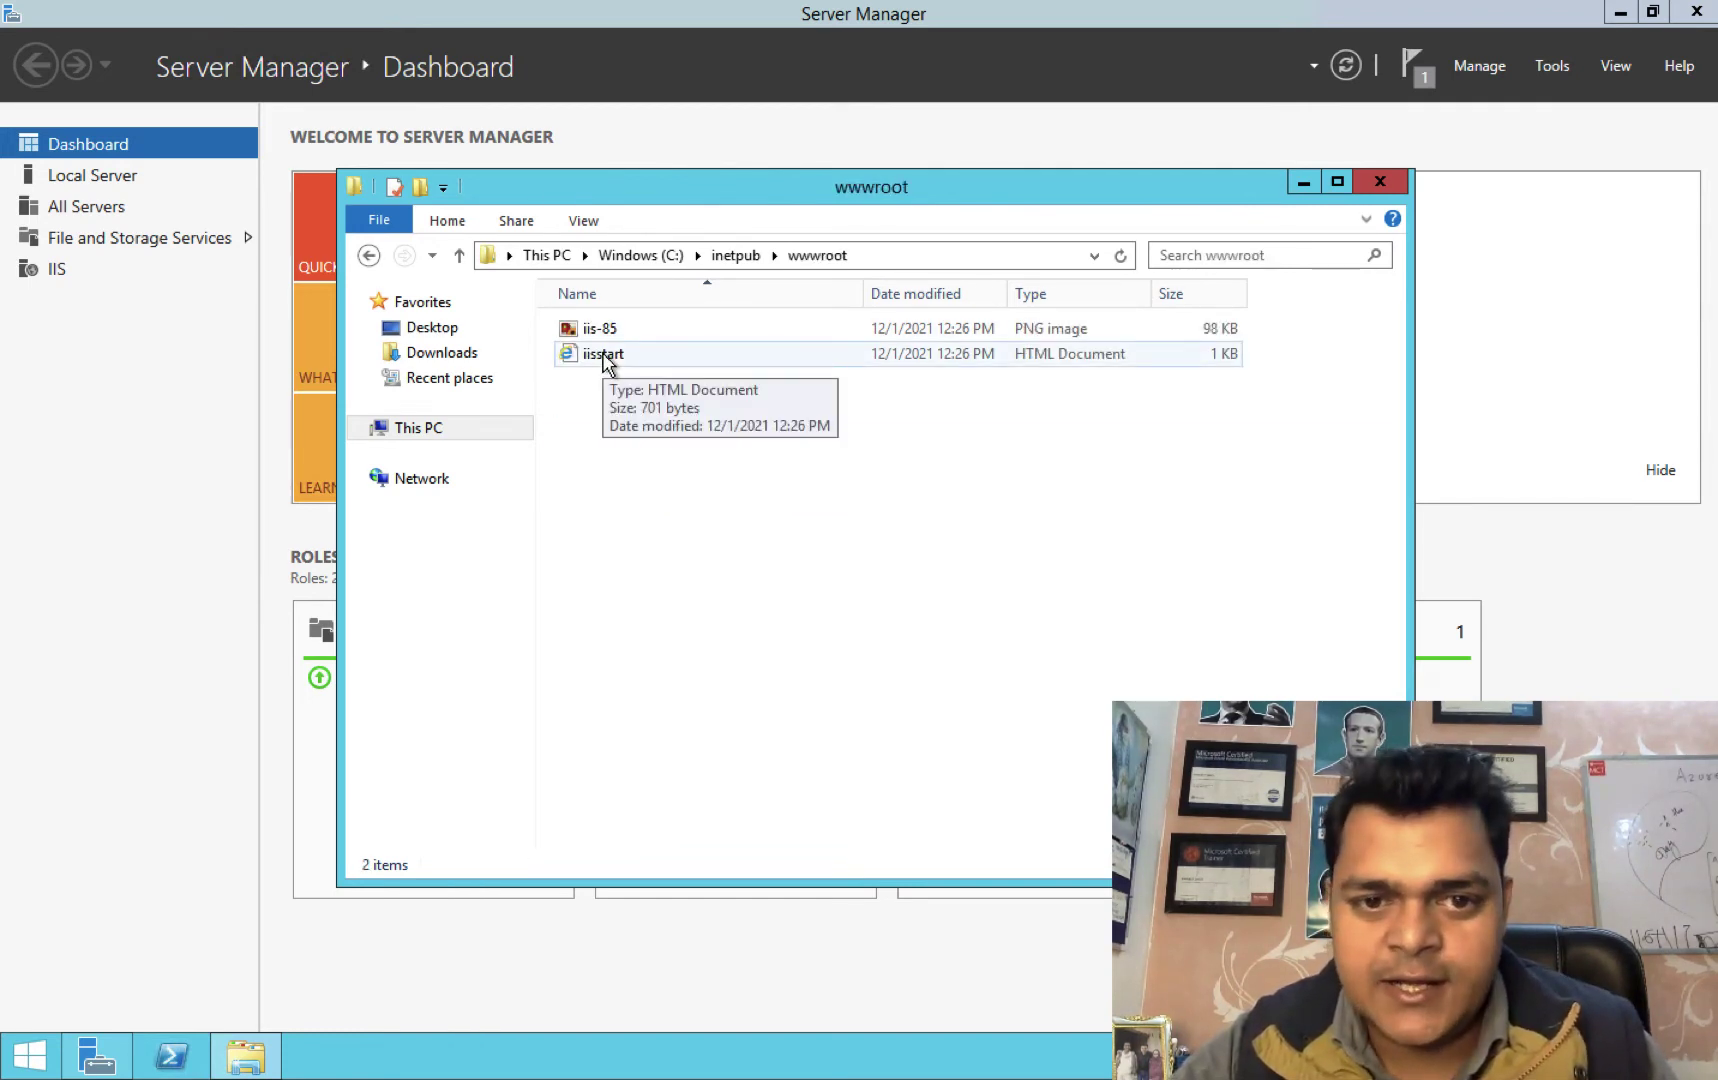
{"action": "right_click", "coordinate": [604, 357]}
{"action": "mouse_move", "coordinate": [694, 450]}
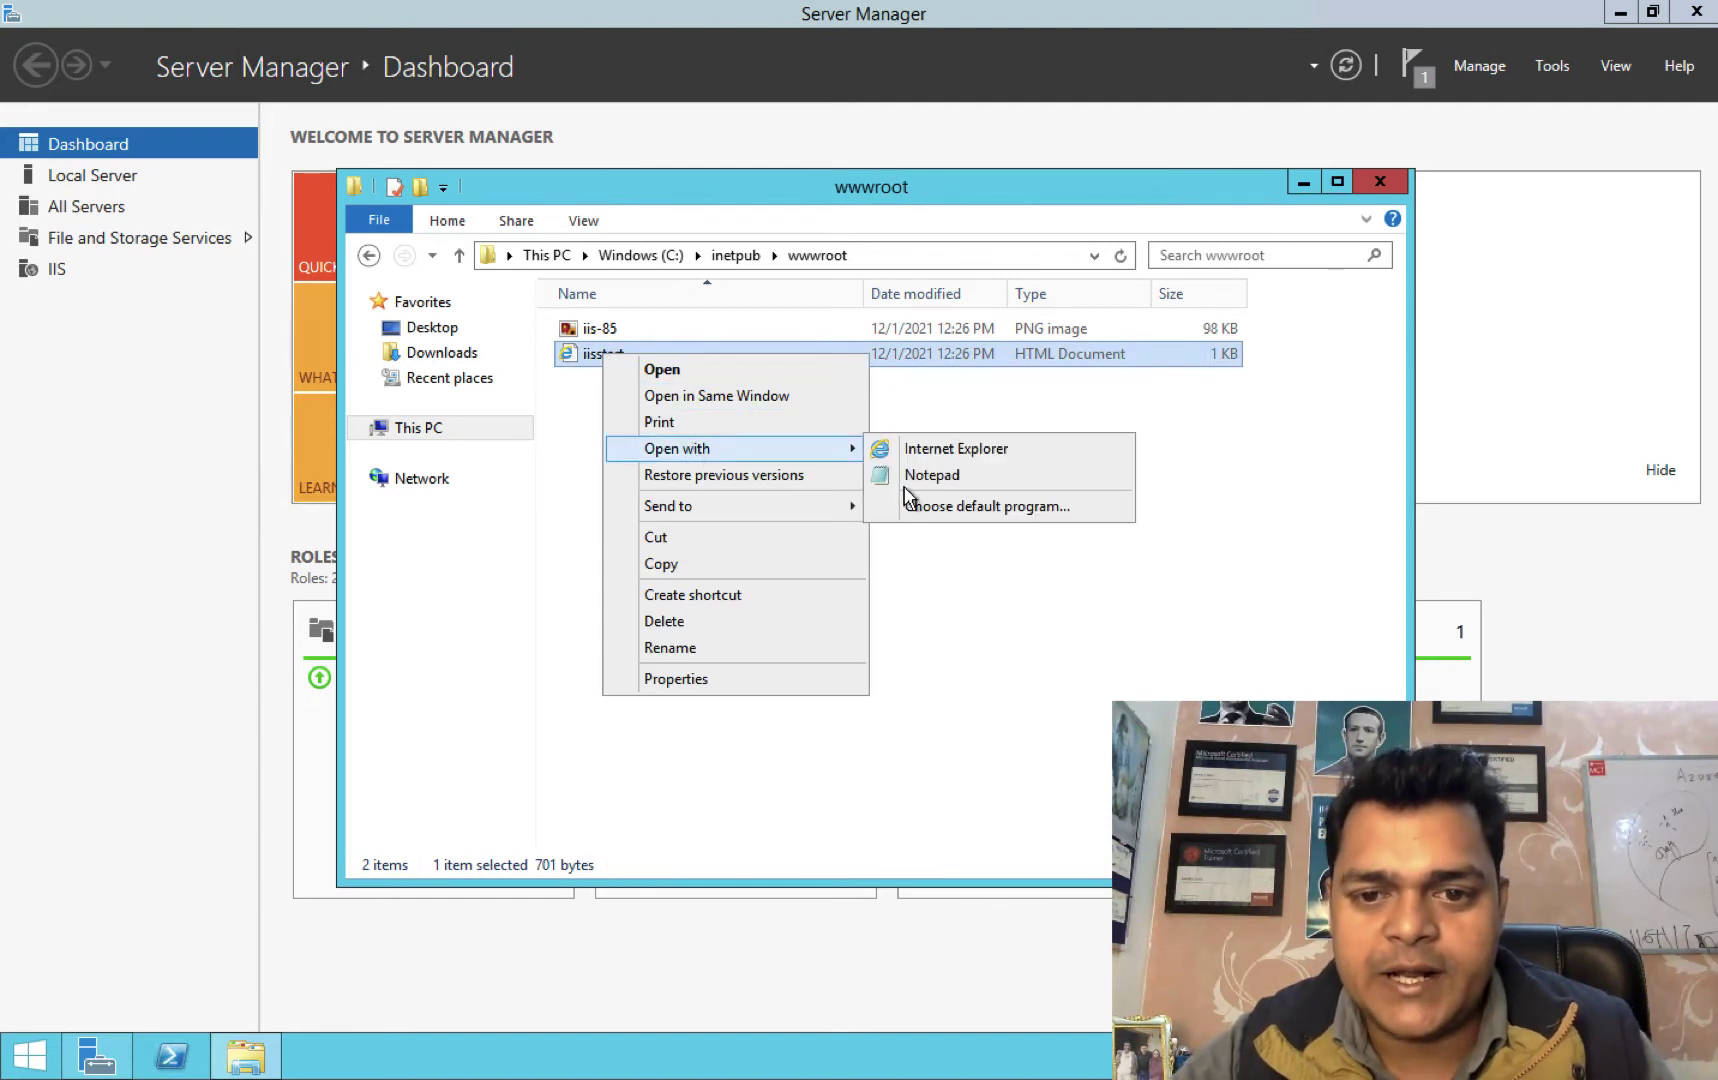
{"action": "left_click", "coordinate": [930, 478]}
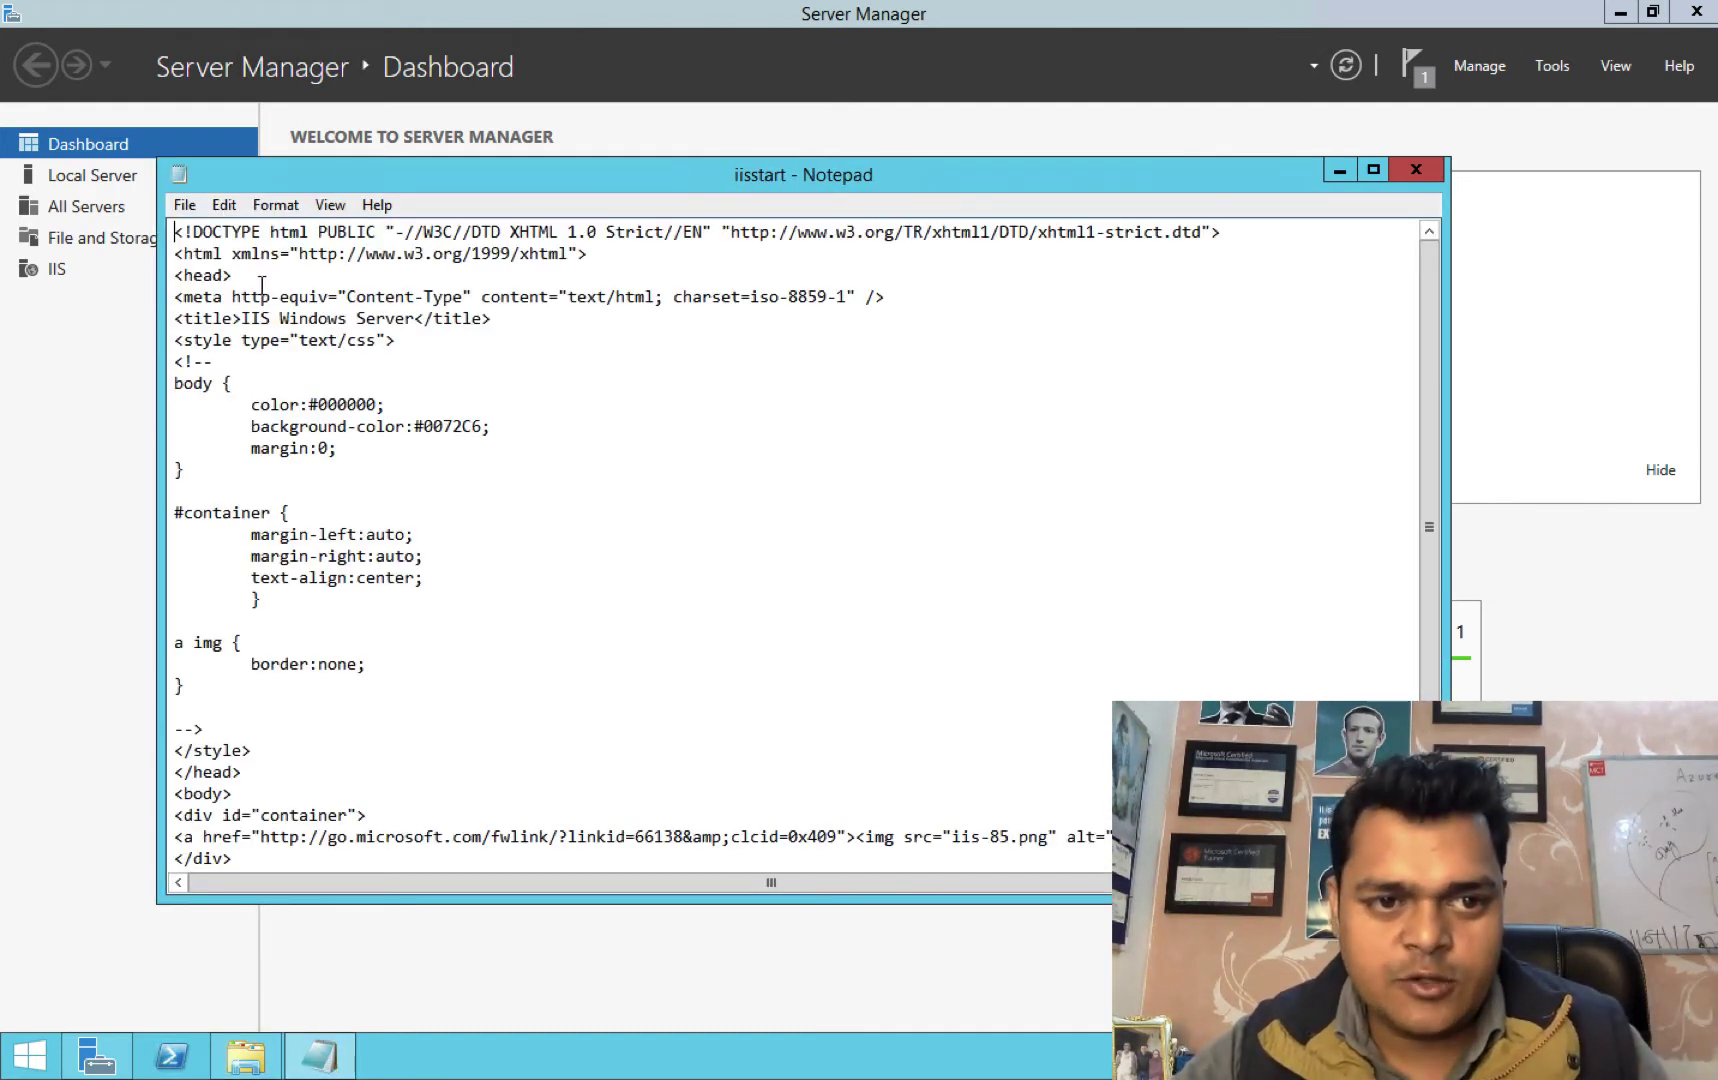
Add the line 'THIS IS WEB SERVER 1' below <head> in iisstart.htm and save it on closing.
{"action": "key", "text": "Return"}
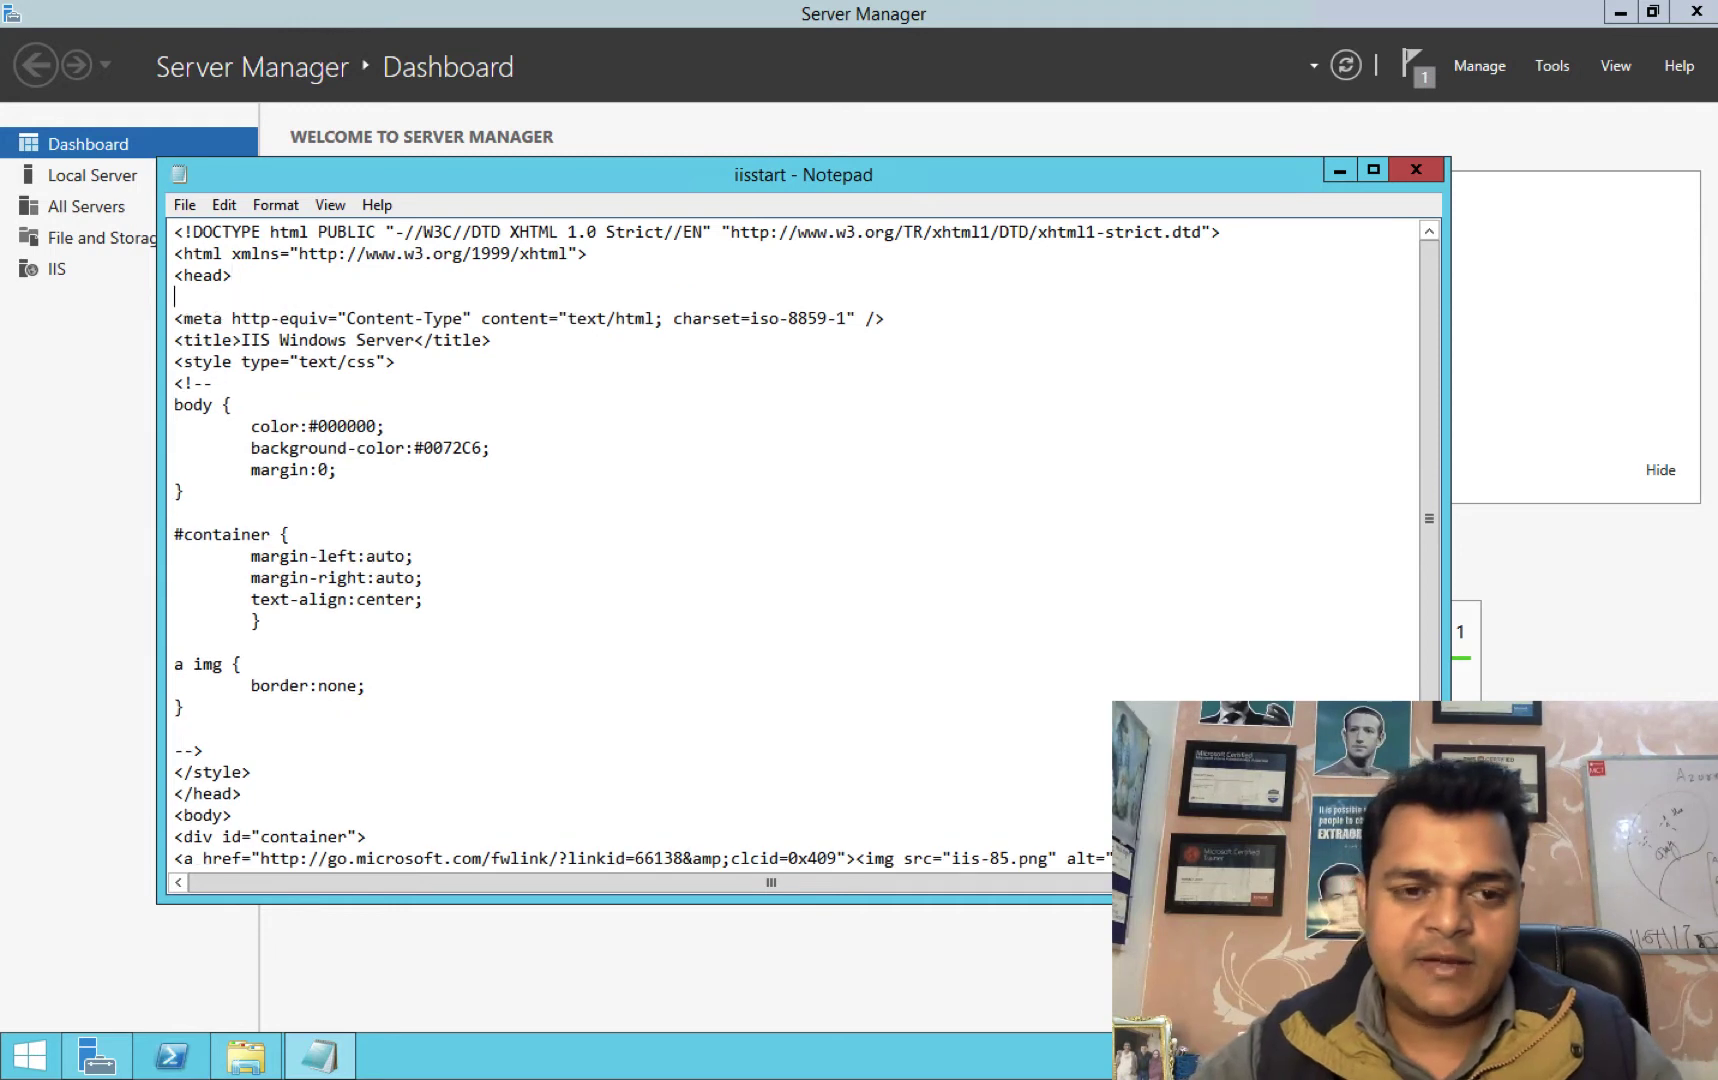
{"action": "type", "text": "THIS"}
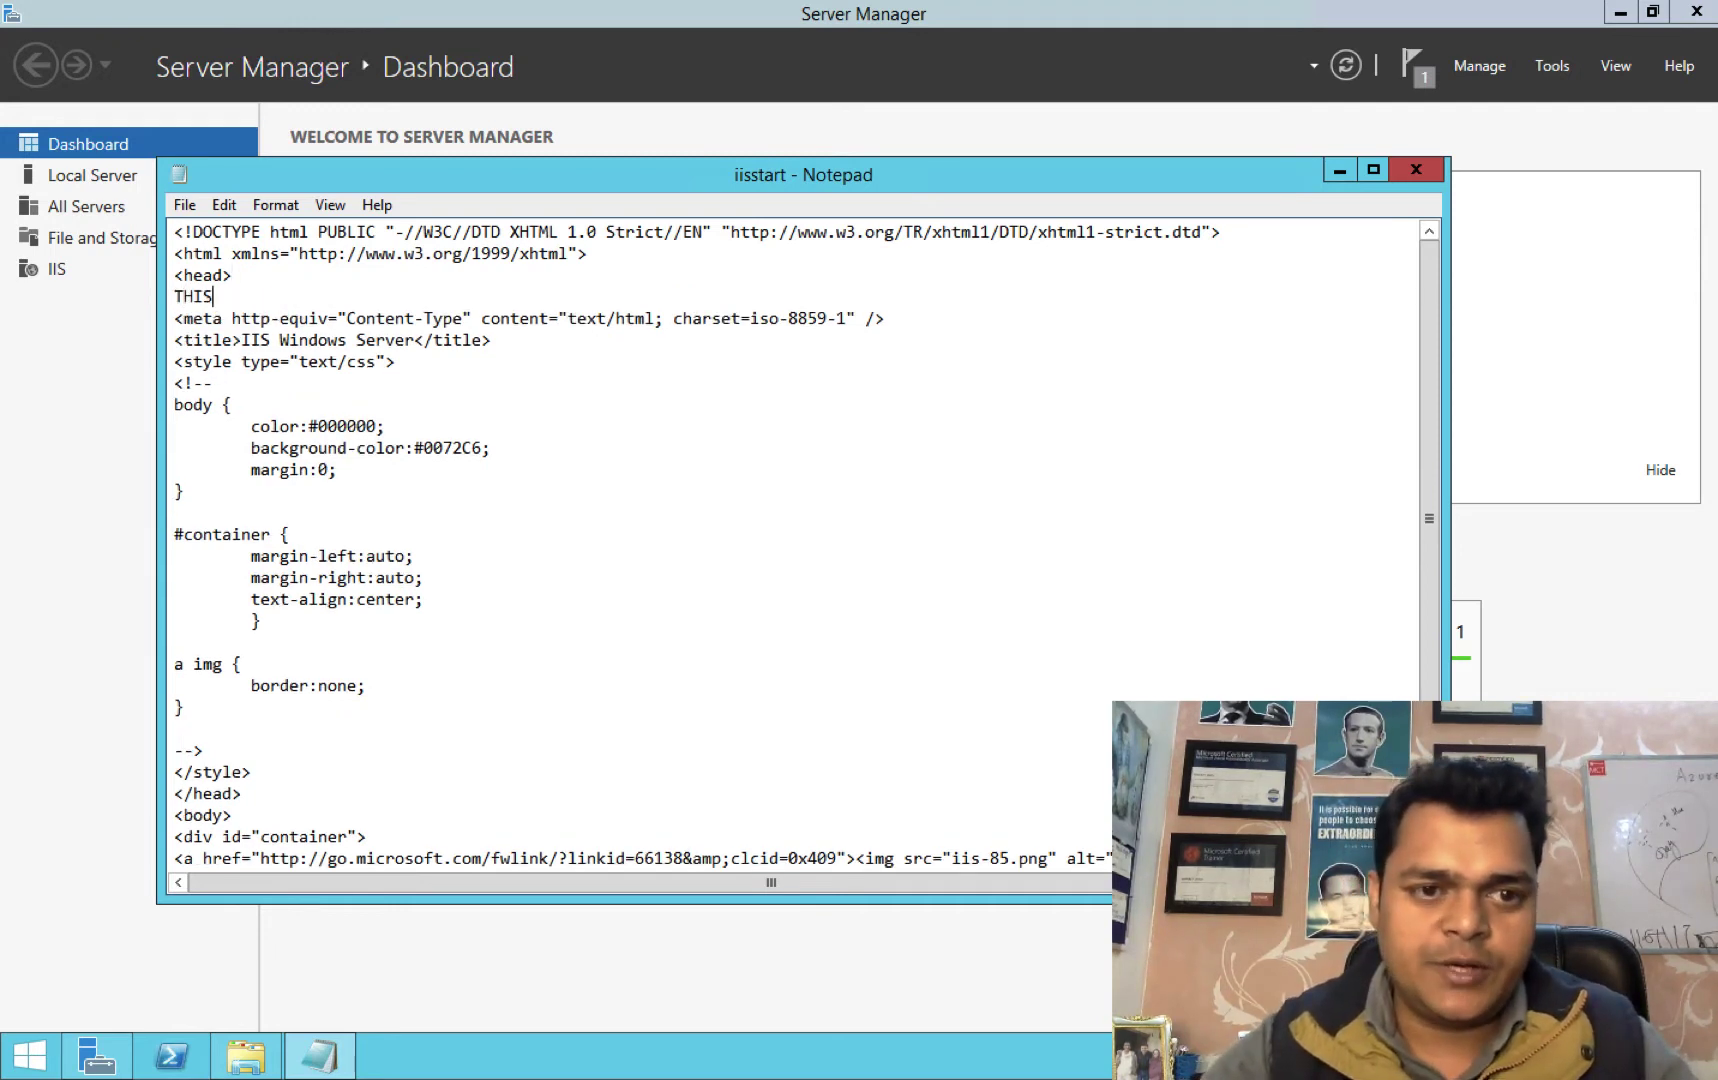
{"action": "type", "text": " IS "}
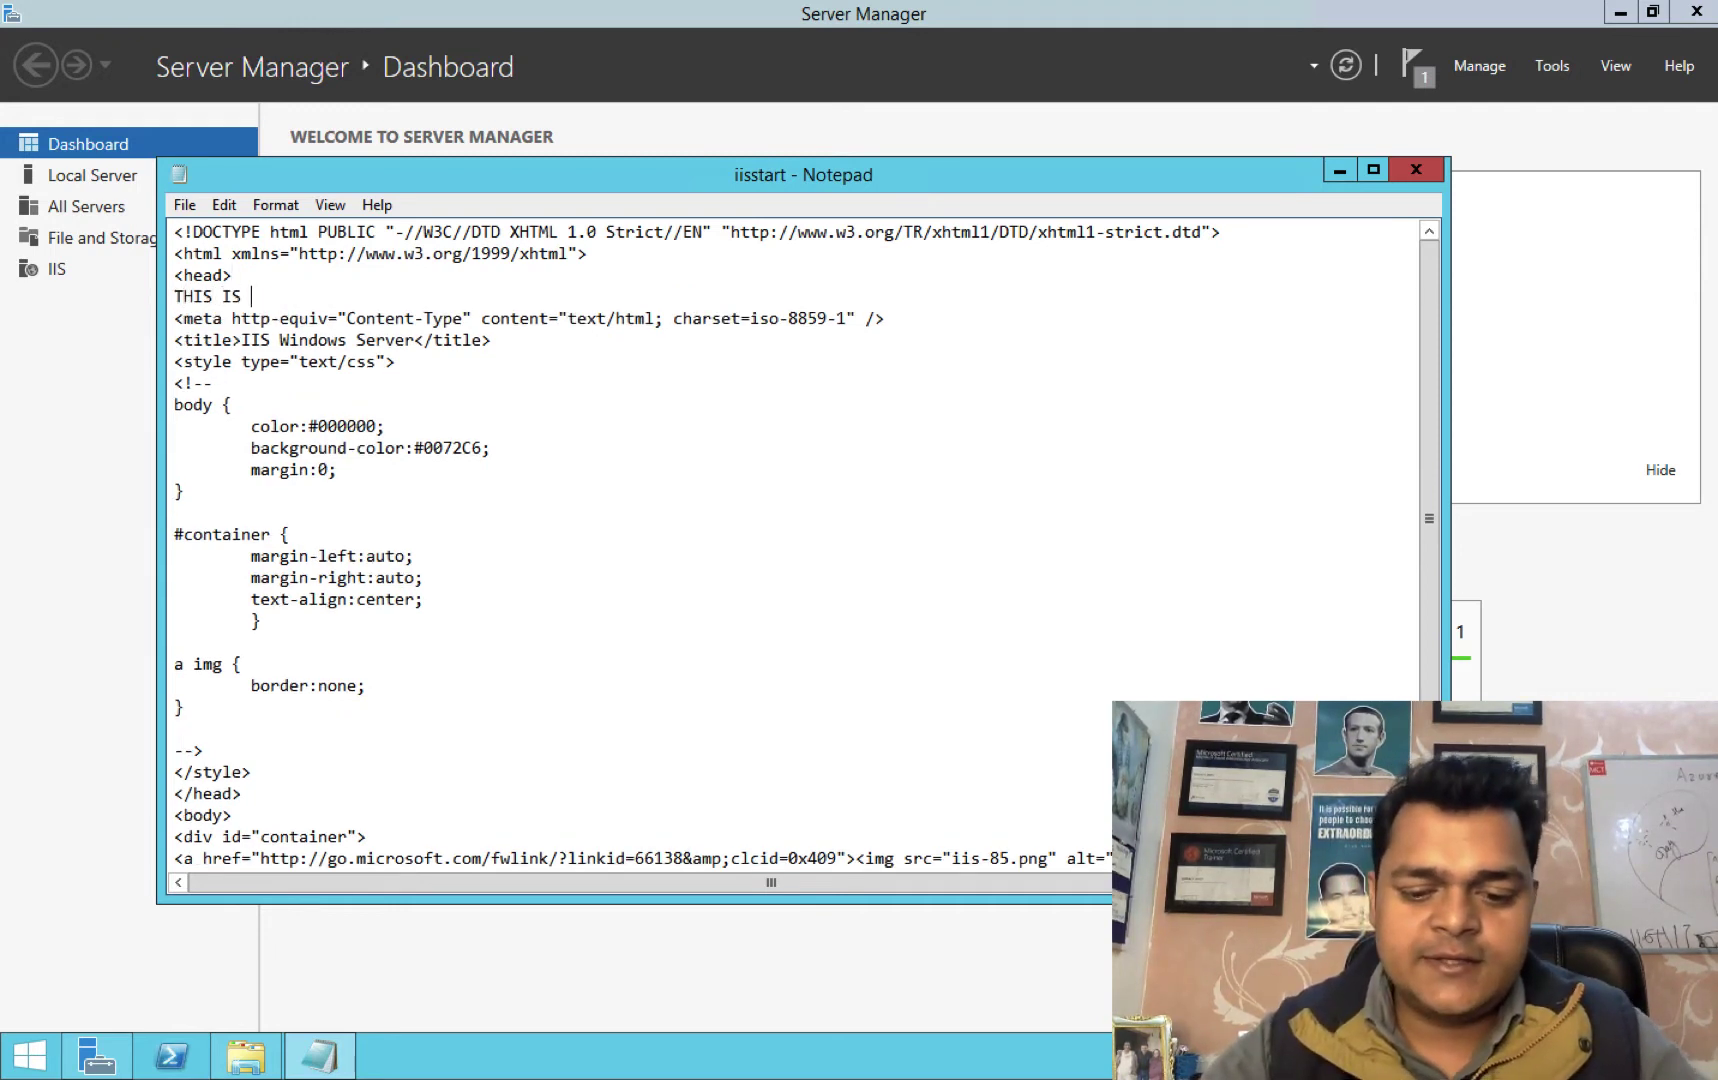
{"action": "type", "text": "WEB SERVER "}
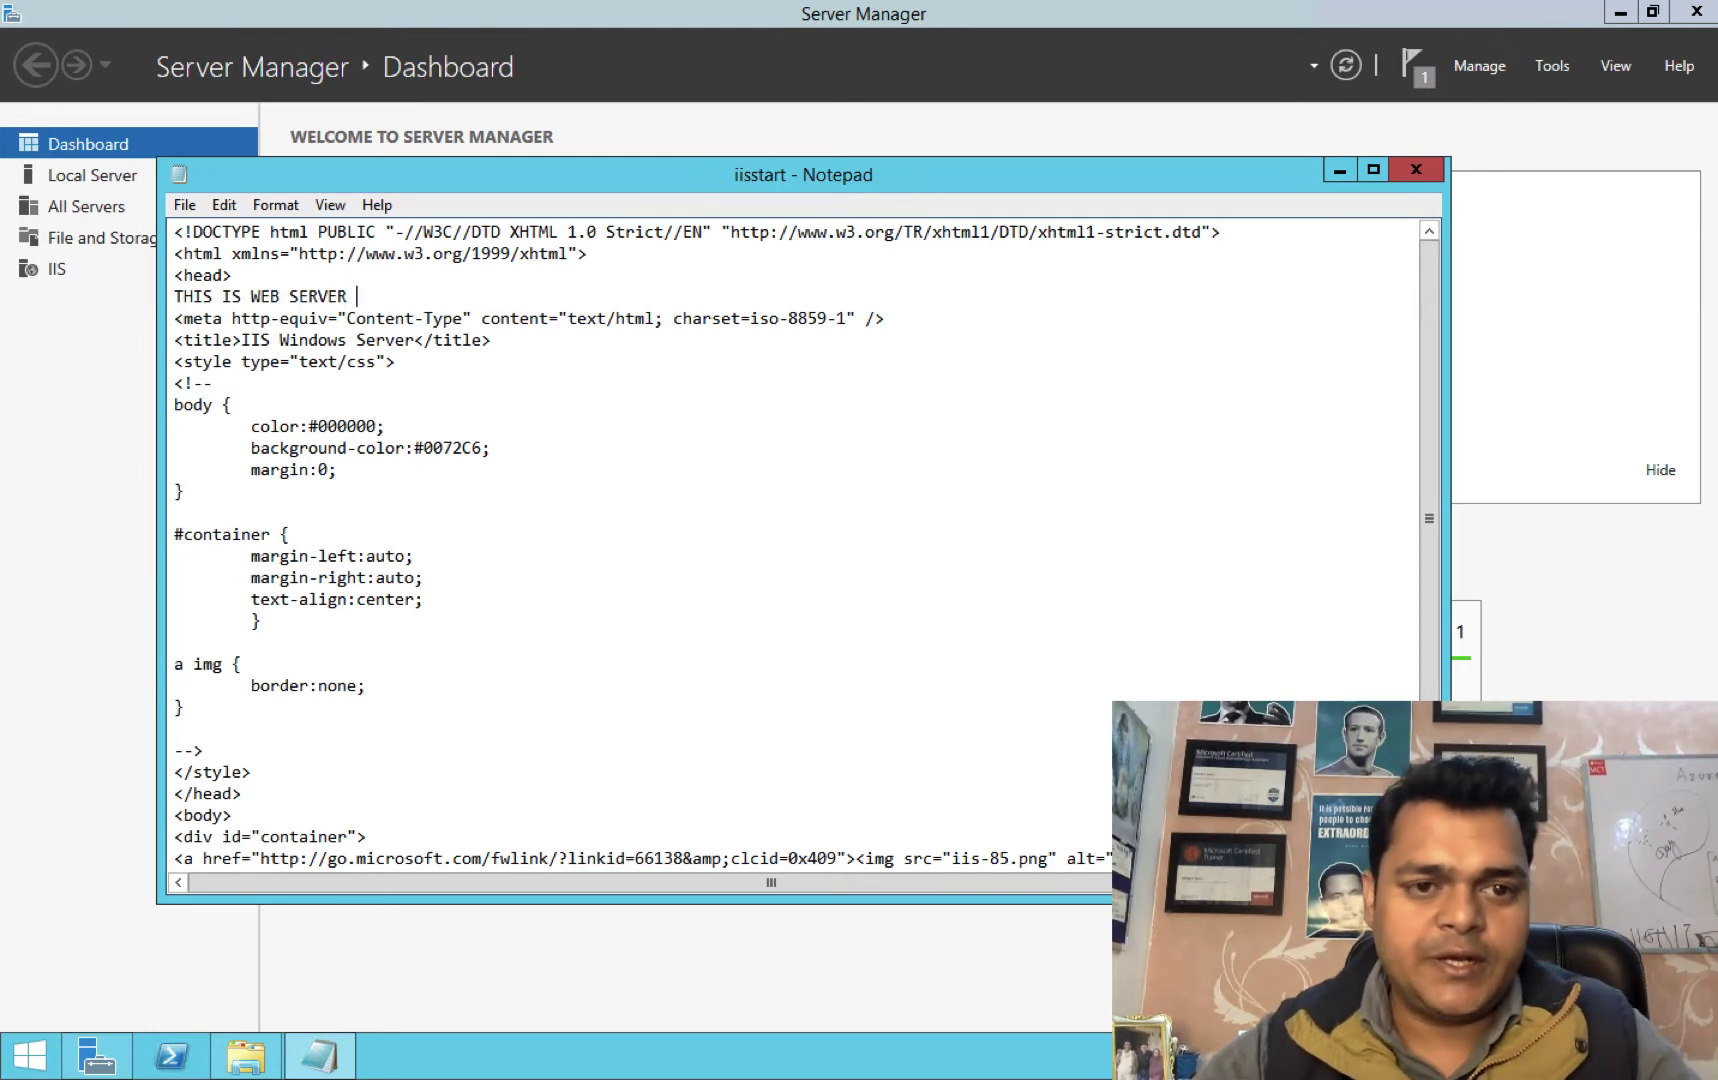
{"action": "type", "text": "1"}
{"action": "left_click", "coordinate": [1415, 170]}
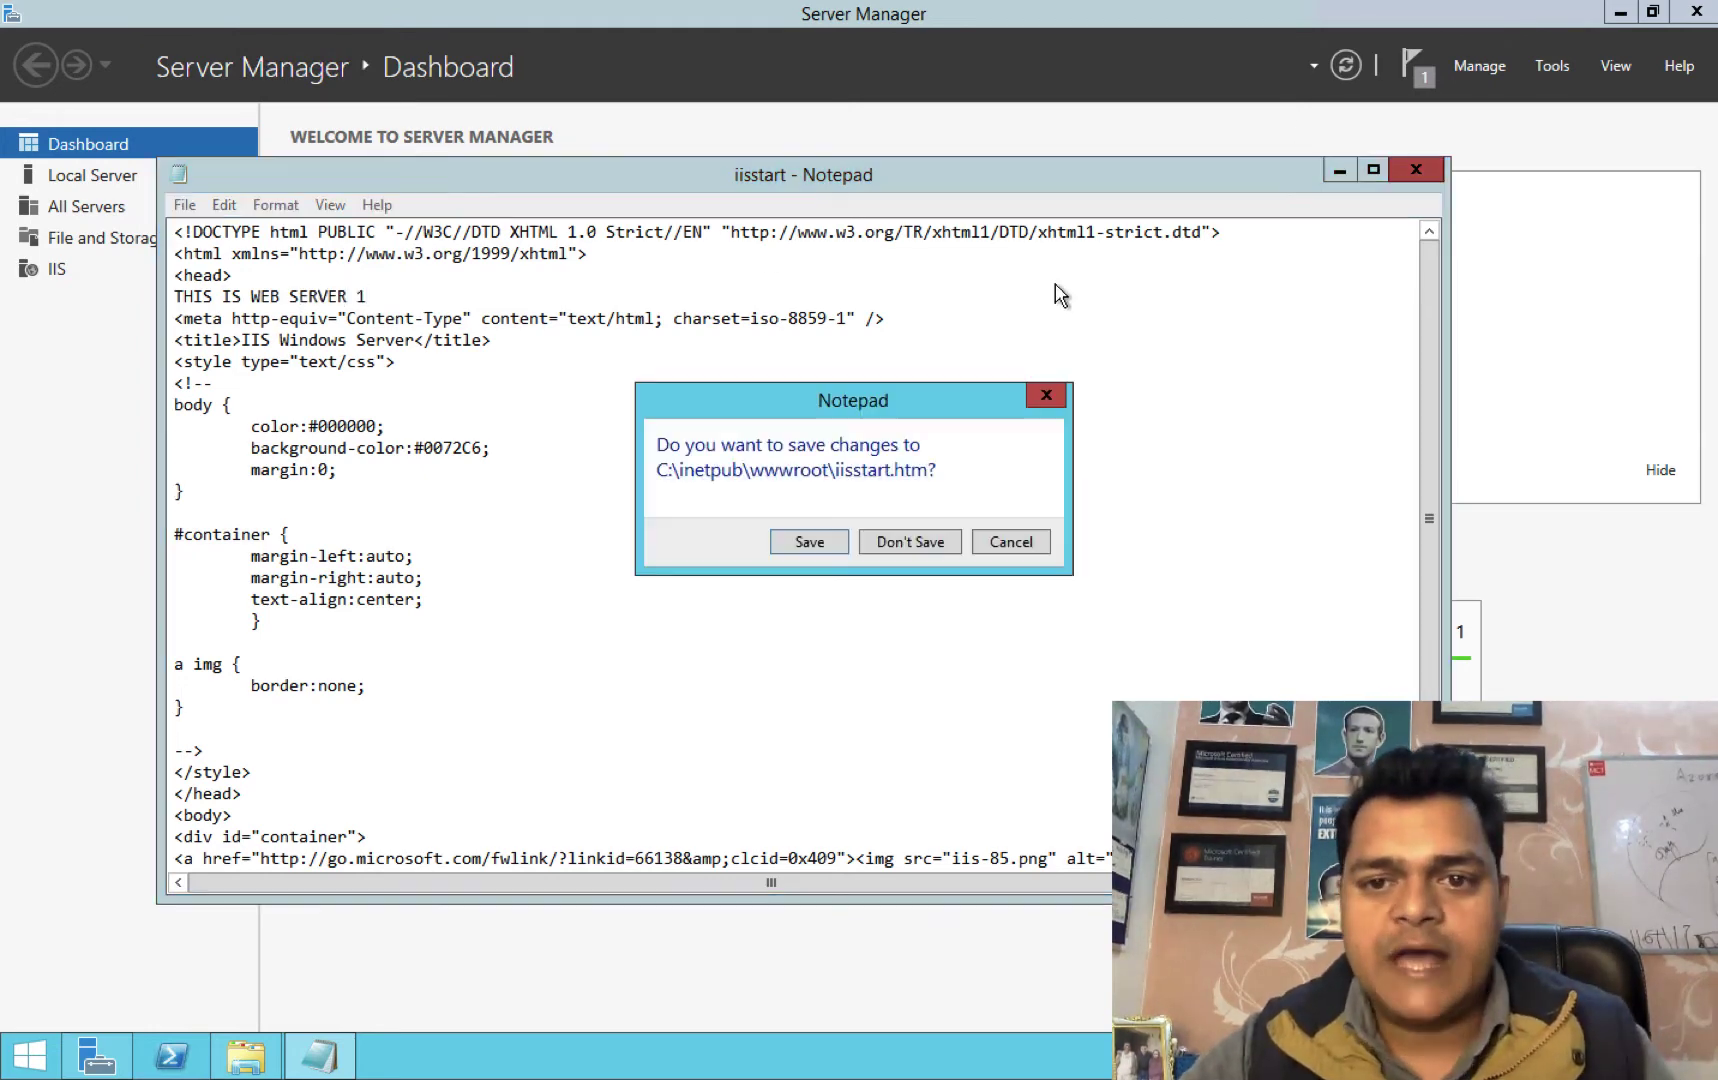
{"action": "left_click", "coordinate": [812, 542]}
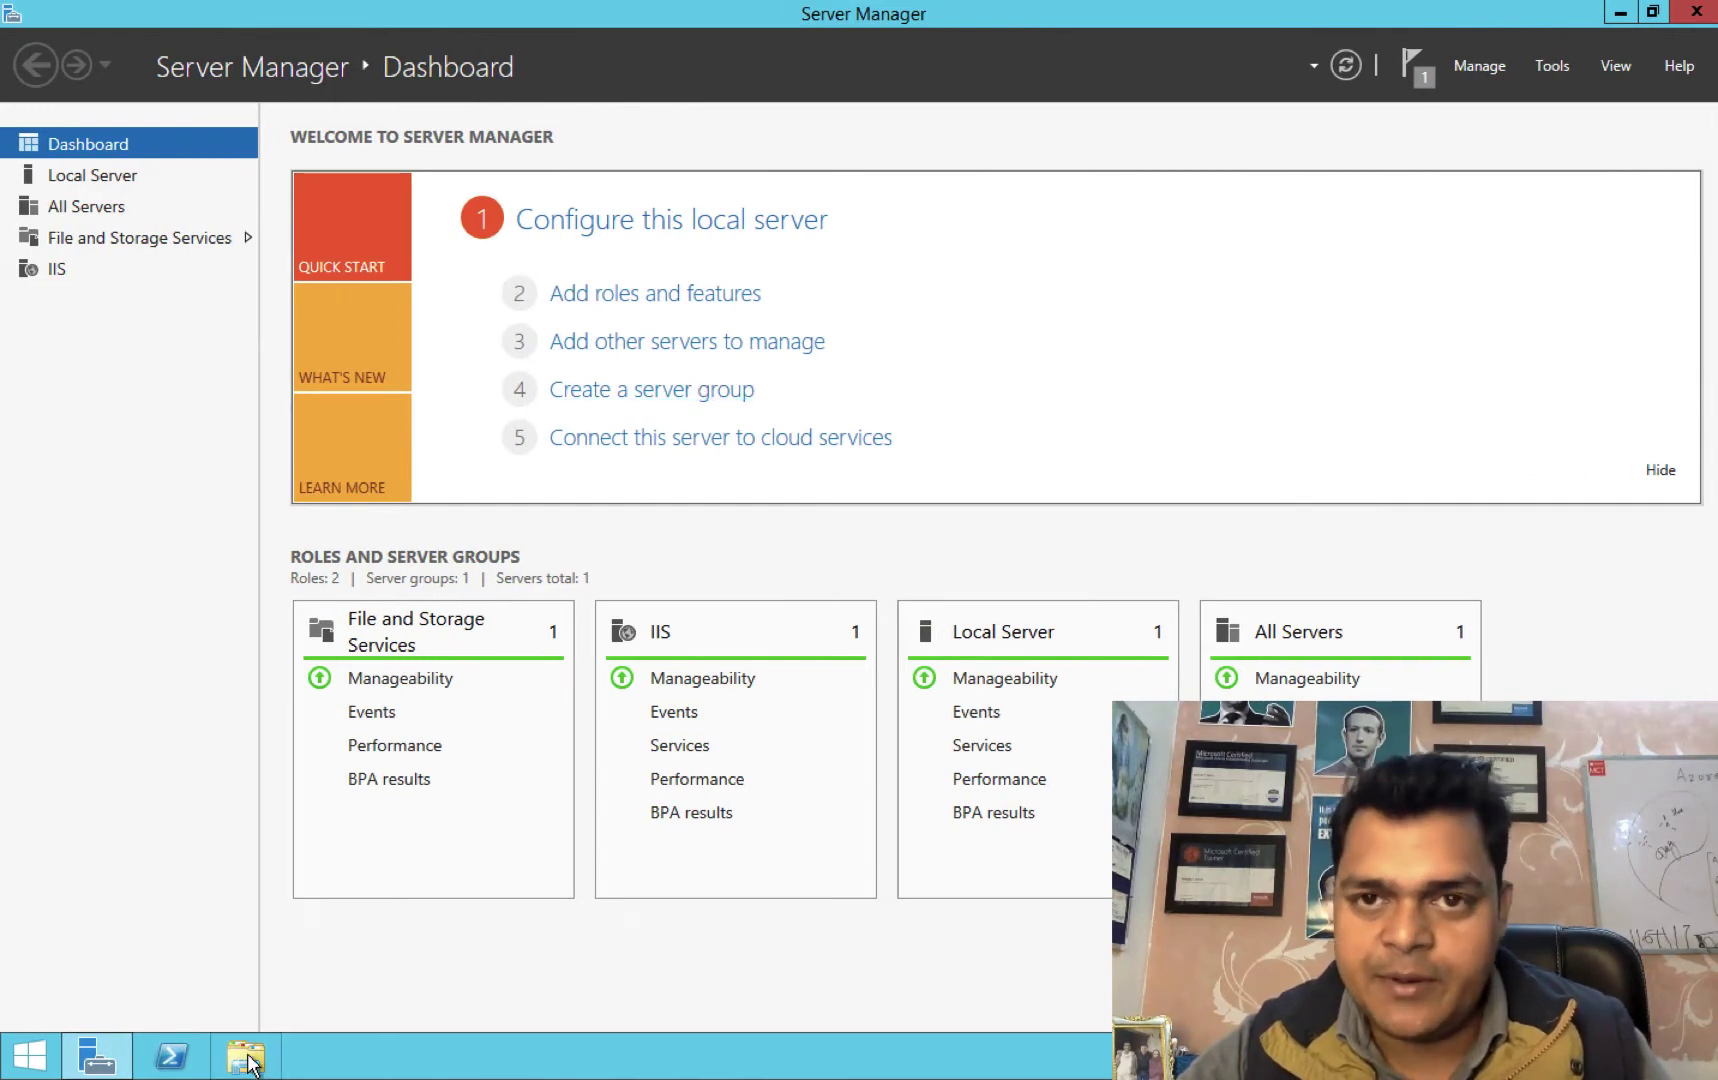
Open C:\inetpub\wwwroot\iisstart in Notepad on the other server.
{"action": "left_click", "coordinate": [246, 1057]}
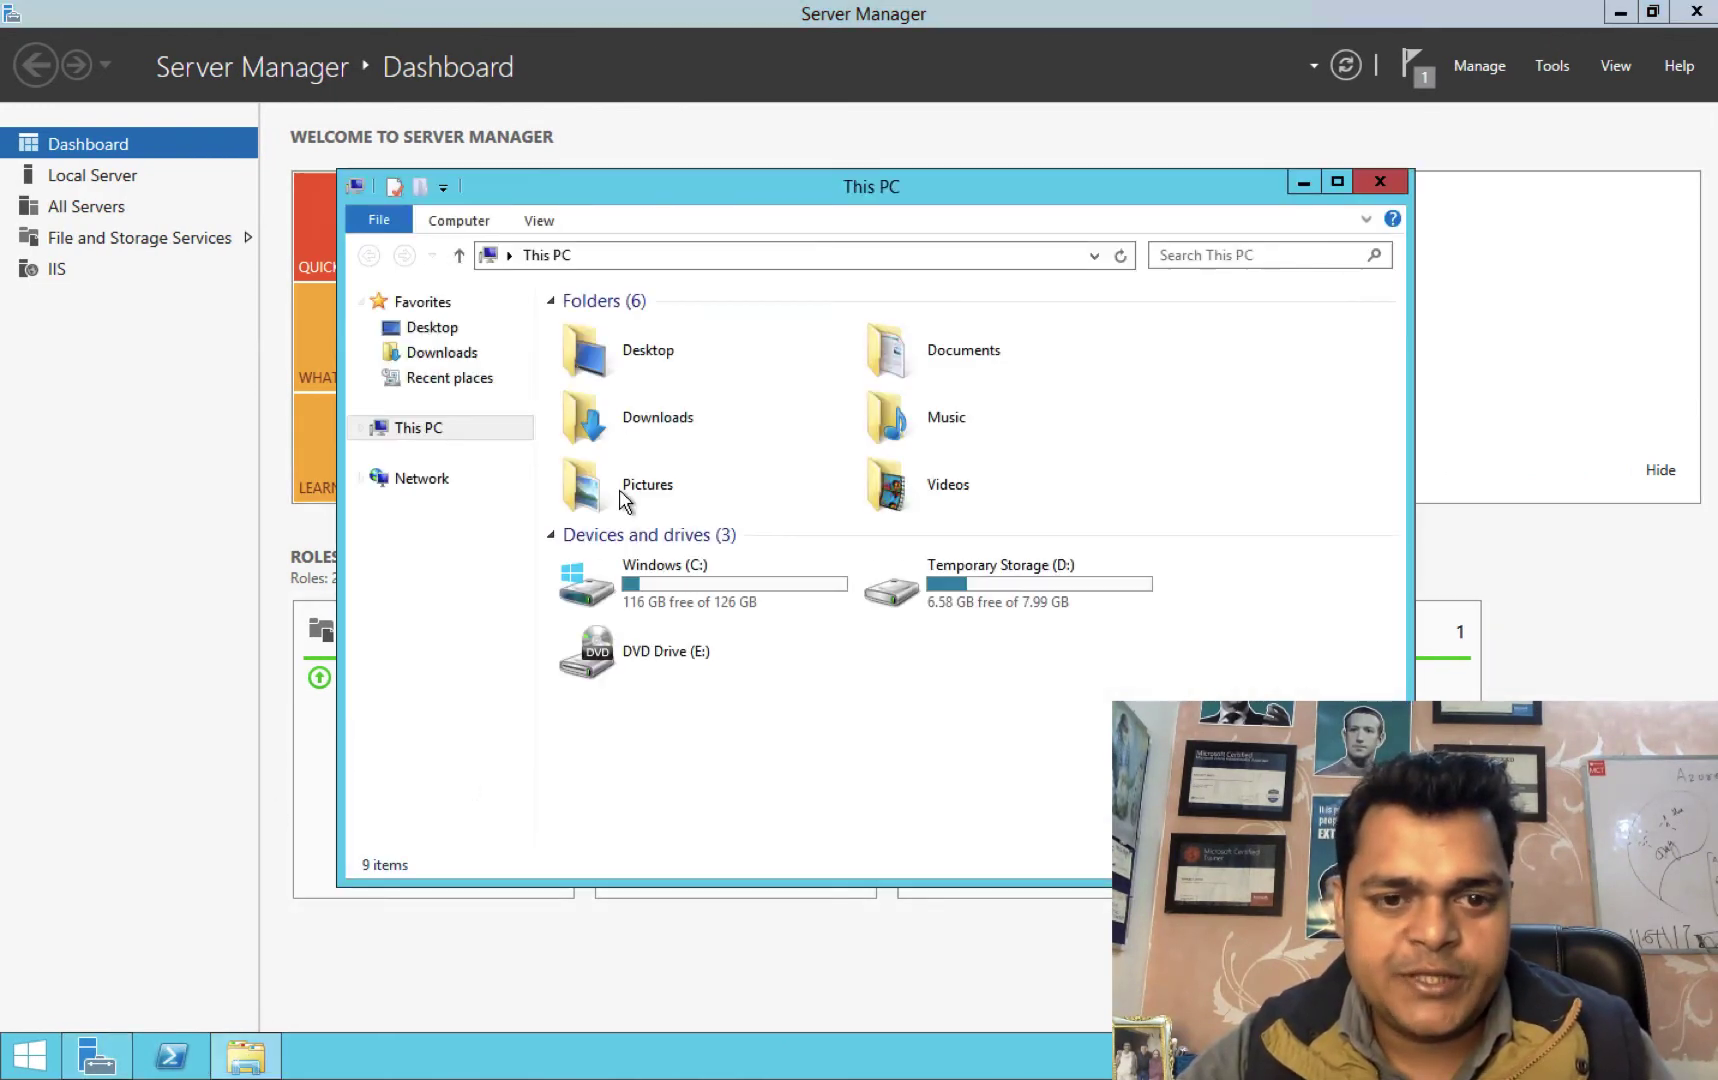
{"action": "double_click", "coordinate": [740, 600]}
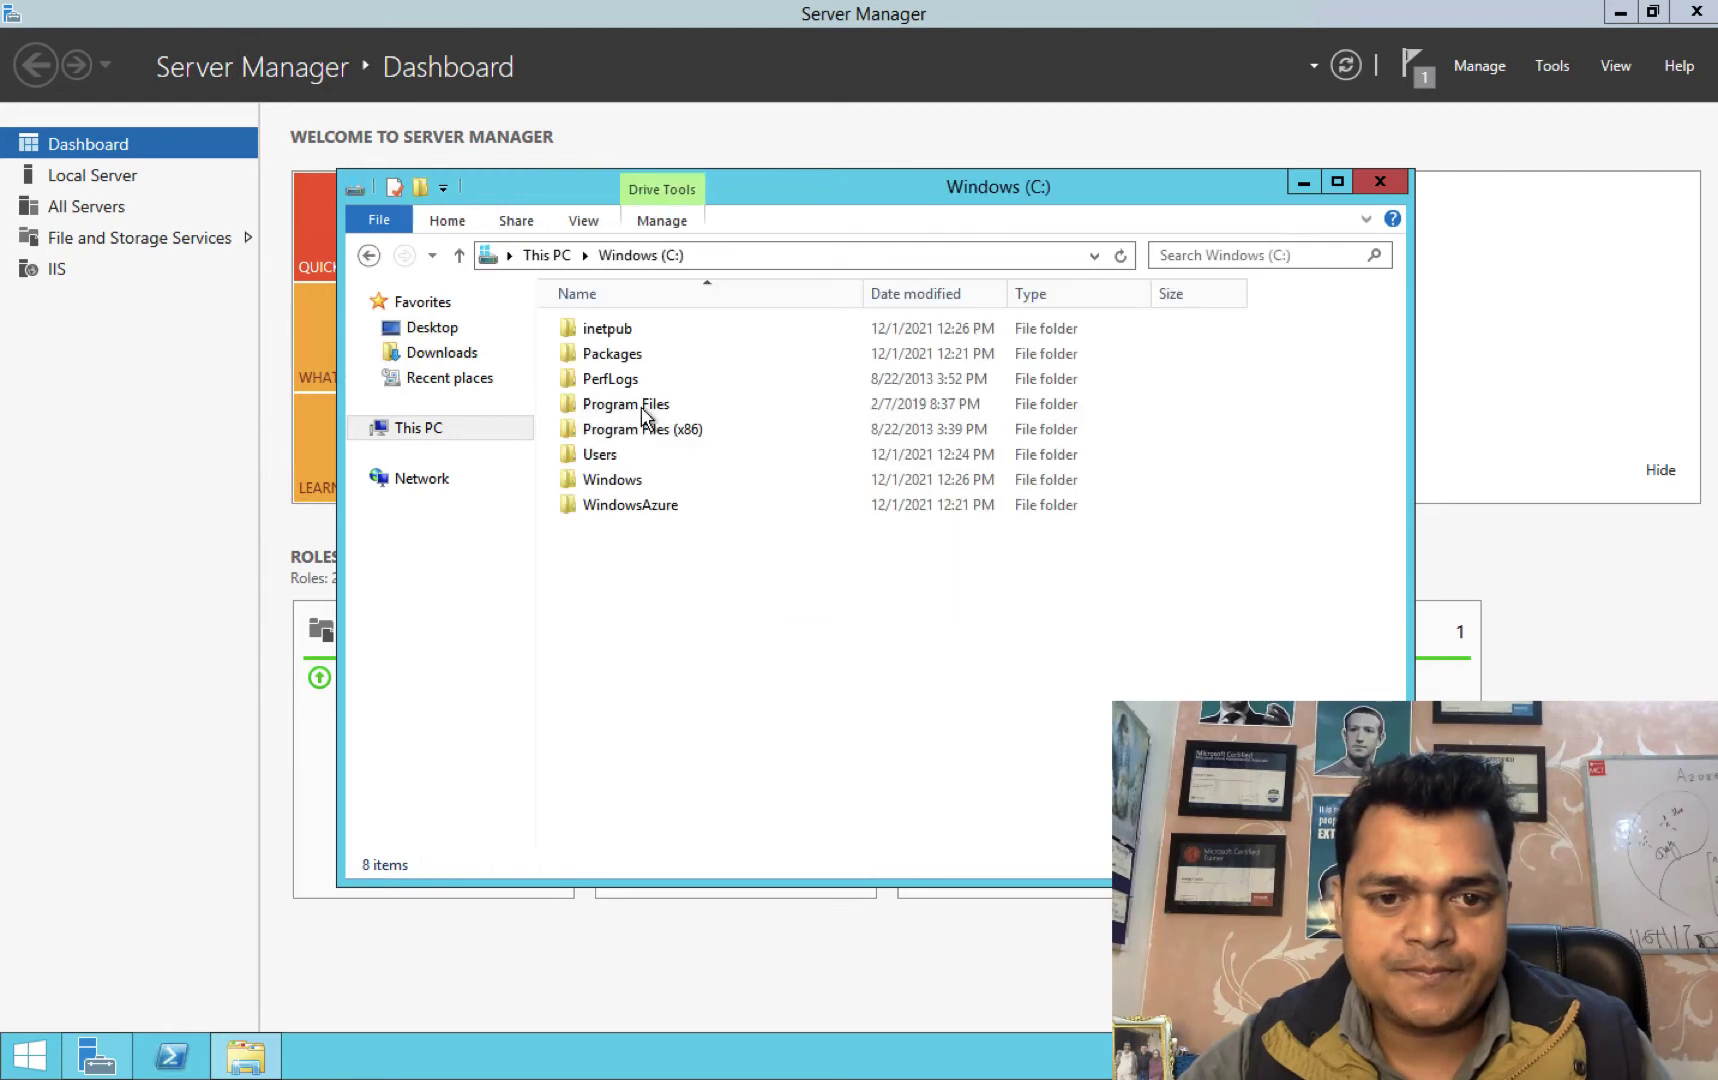
{"action": "double_click", "coordinate": [612, 332]}
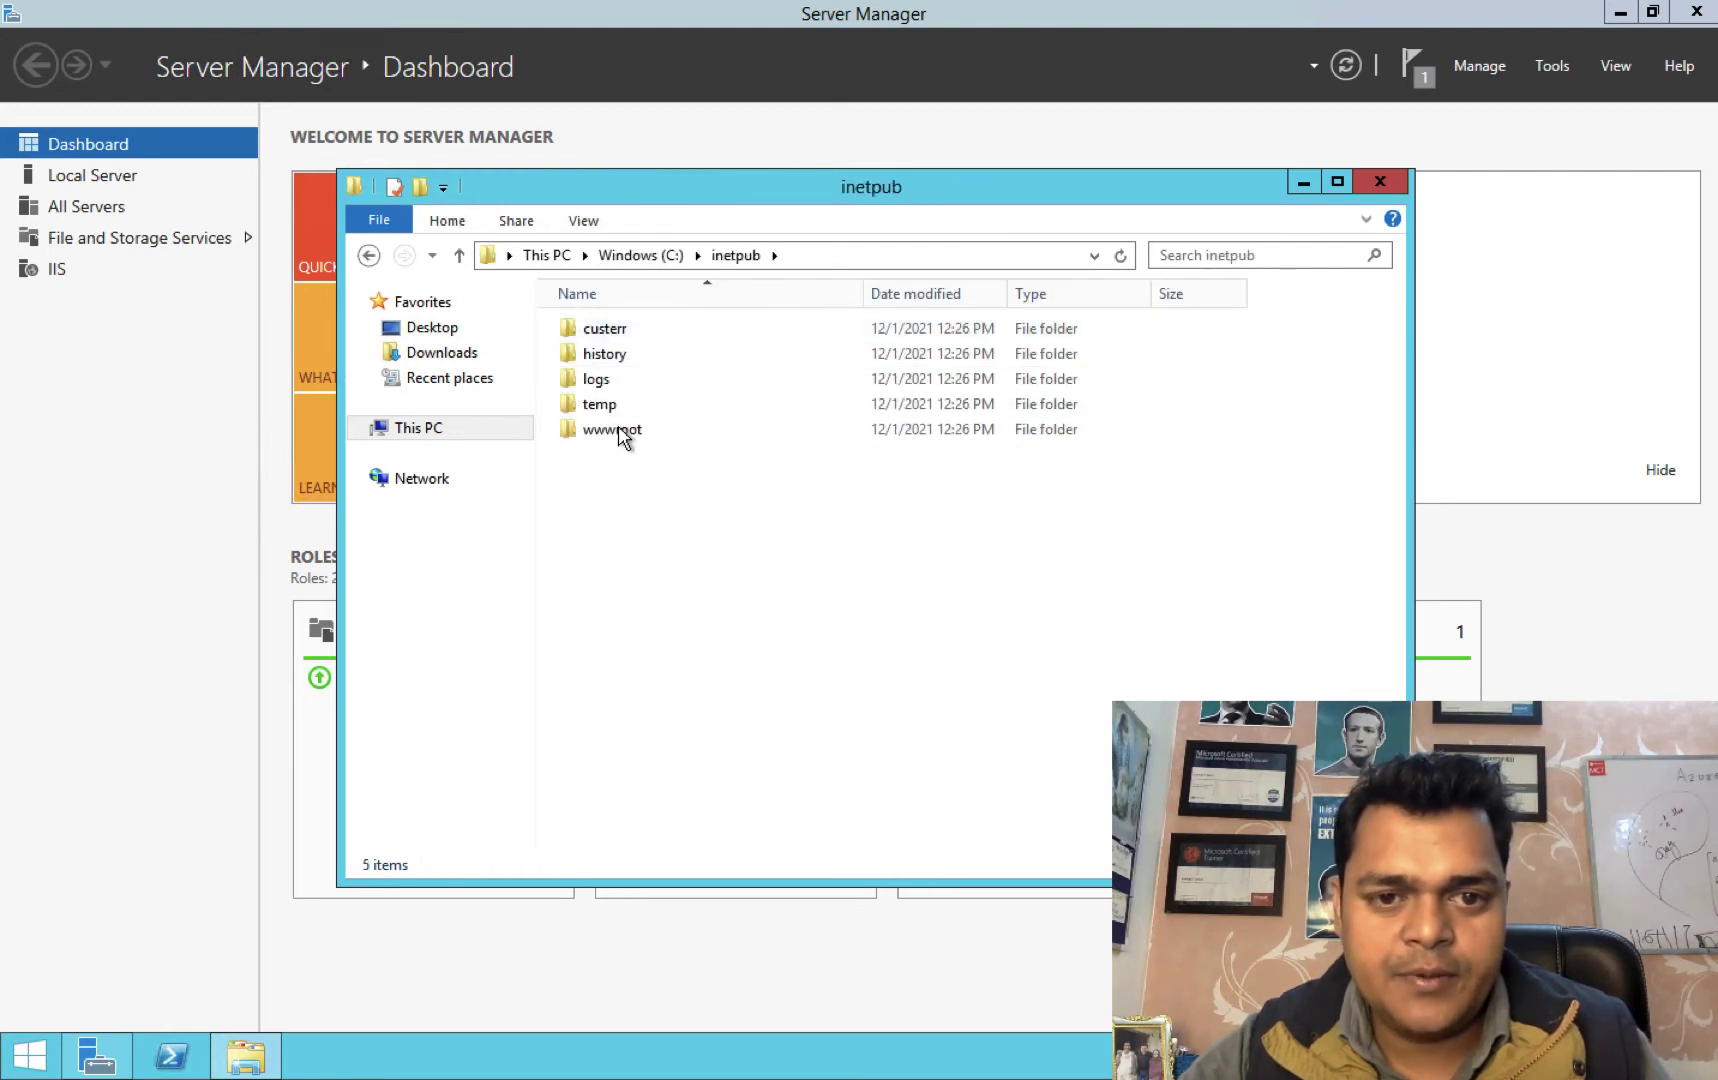
{"action": "double_click", "coordinate": [612, 430]}
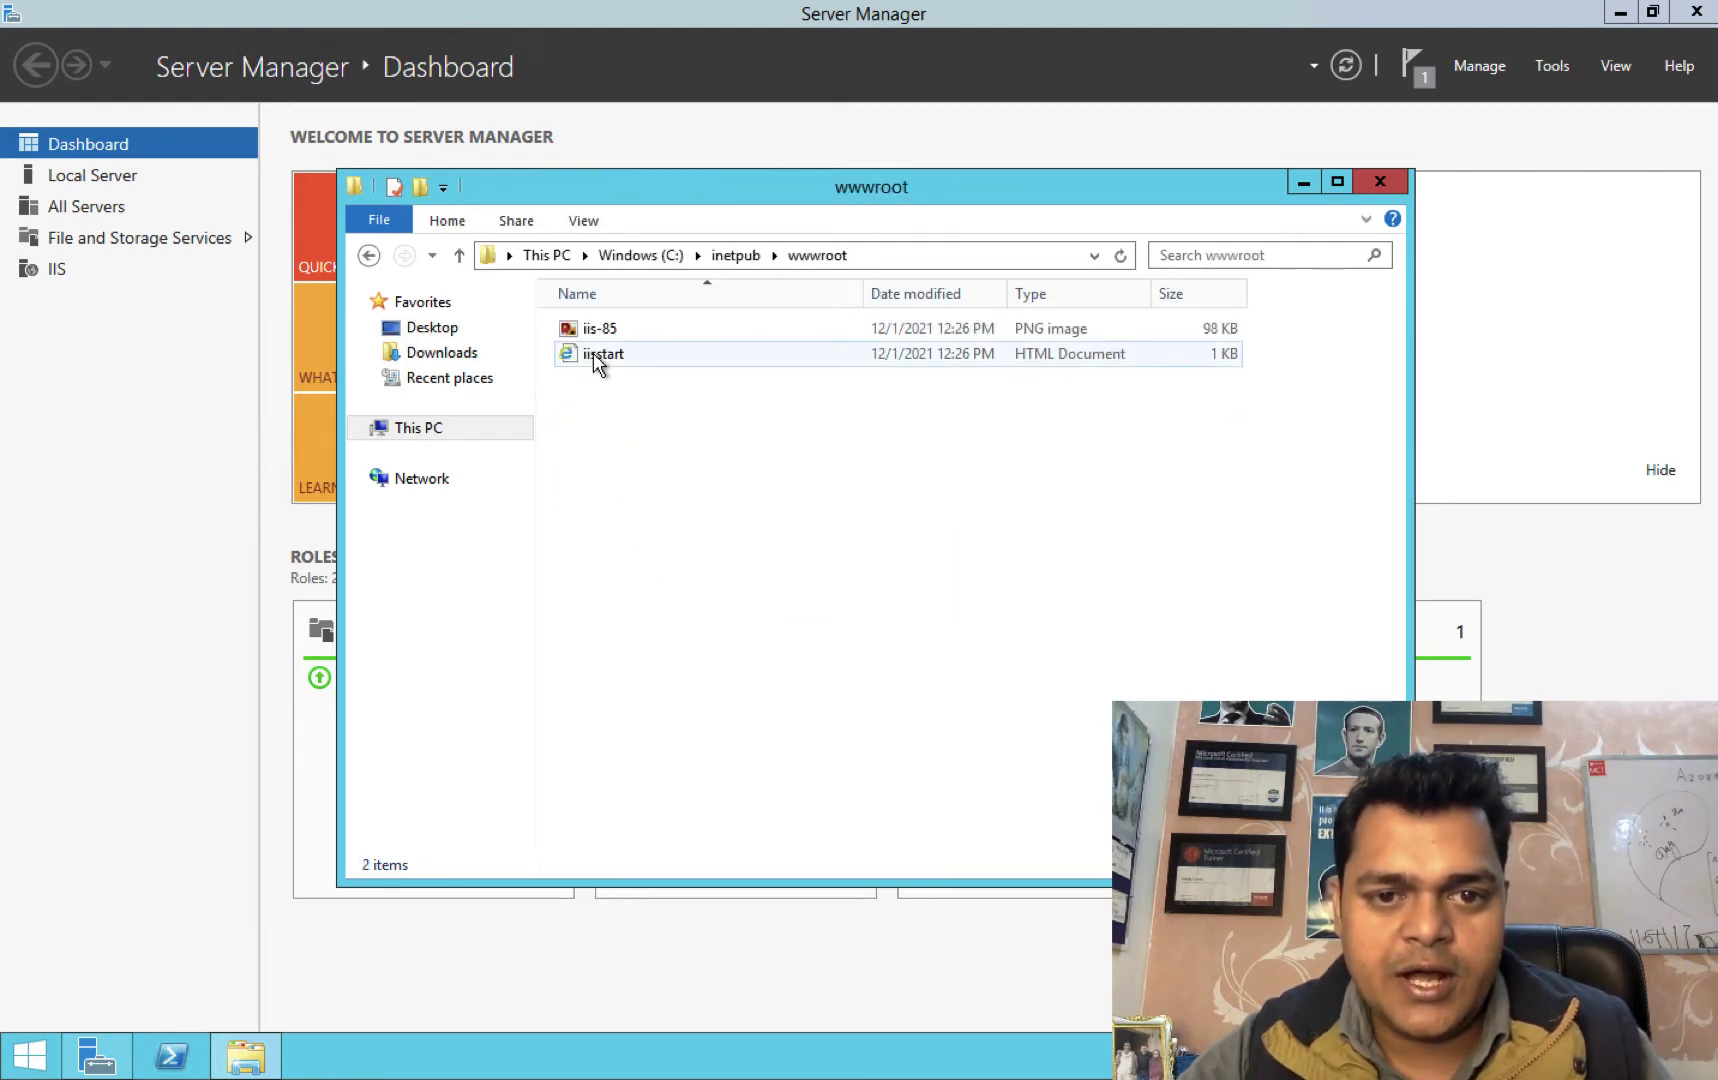
{"action": "right_click", "coordinate": [594, 354]}
{"action": "mouse_move", "coordinate": [670, 457]}
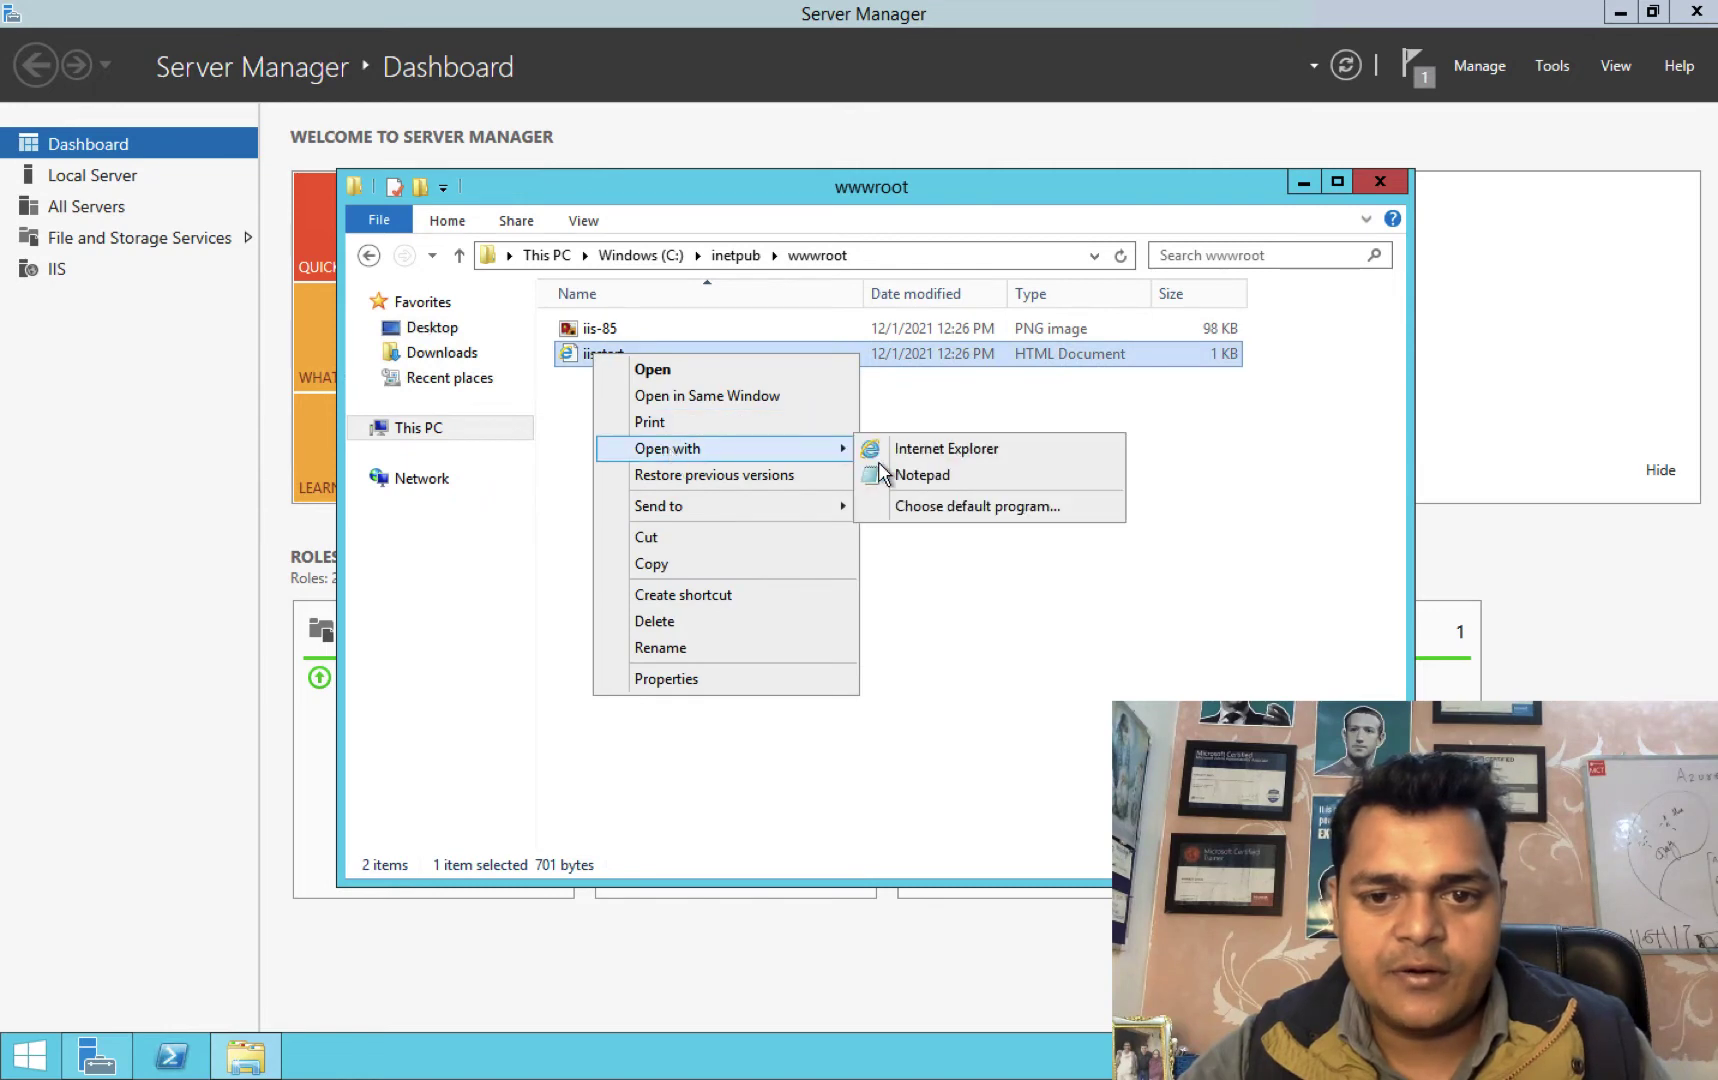
{"action": "left_click", "coordinate": [922, 474]}
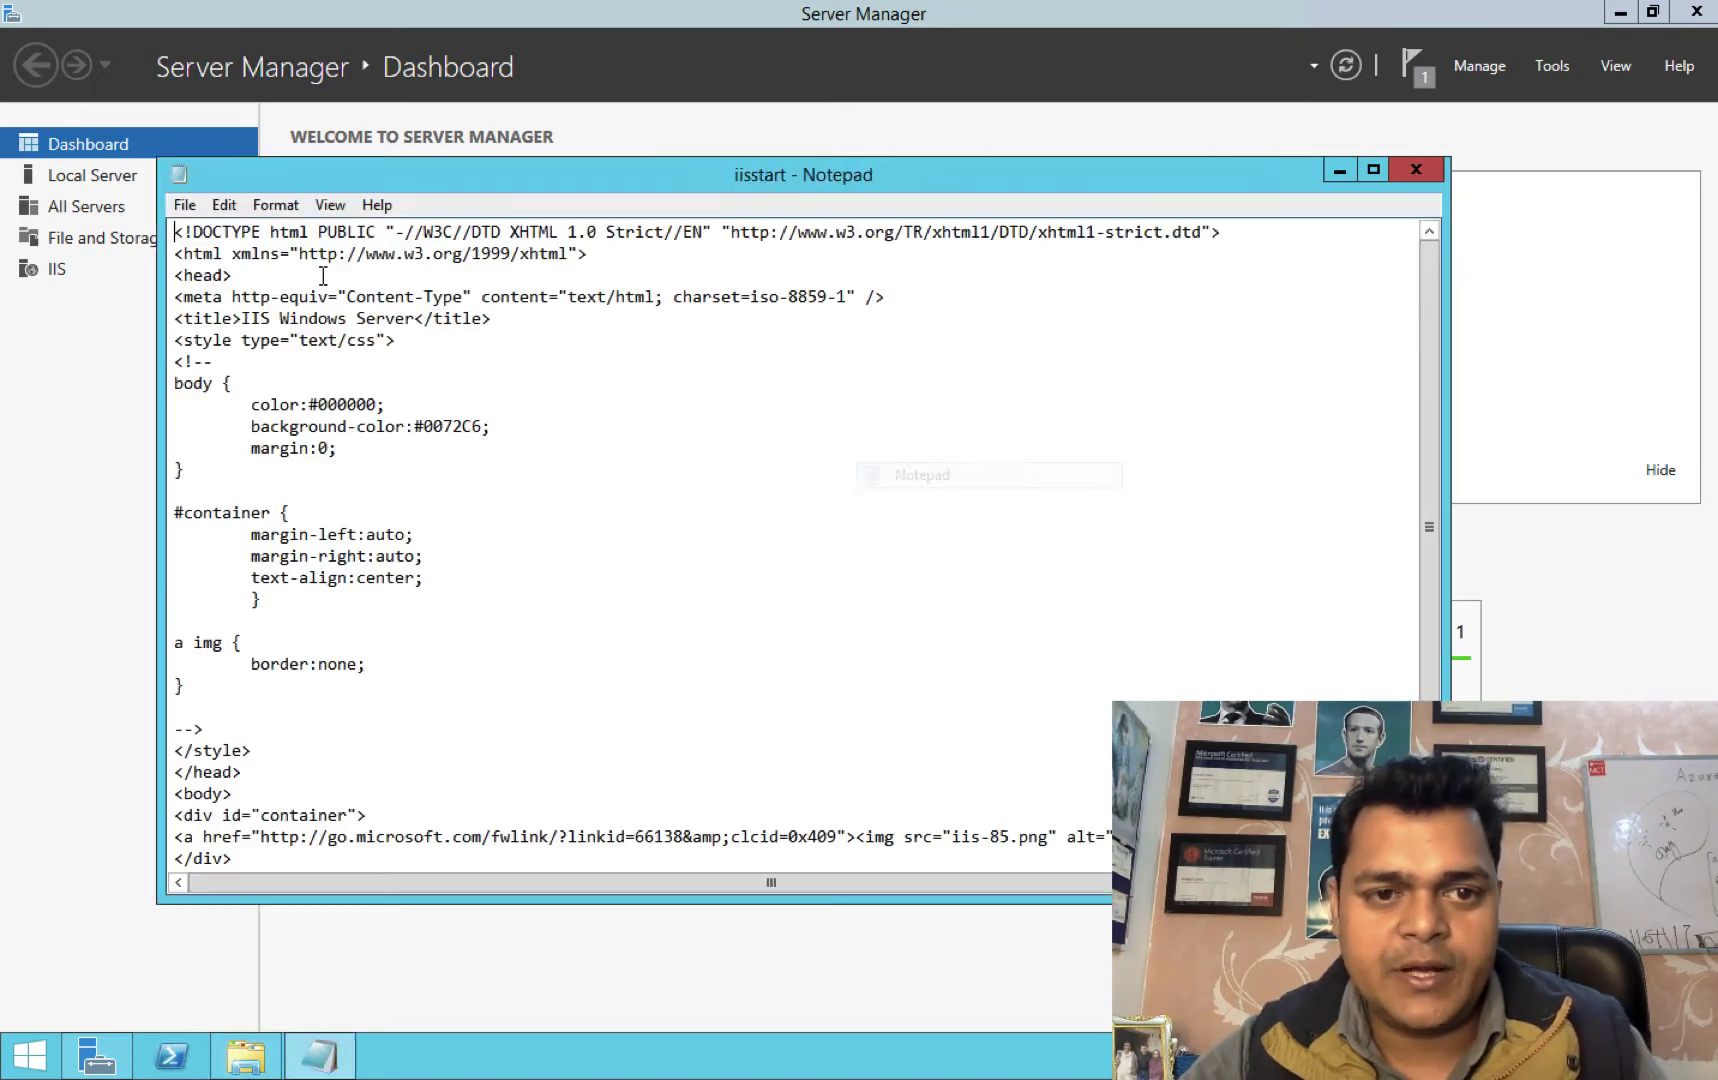
Add 'THIS IS TEST WEB SERVER 2' below <head>, save the file, and close File Explorer.
{"action": "left_click", "coordinate": [241, 279]}
{"action": "key", "text": "Return"}
{"action": "key", "text": "Return"}
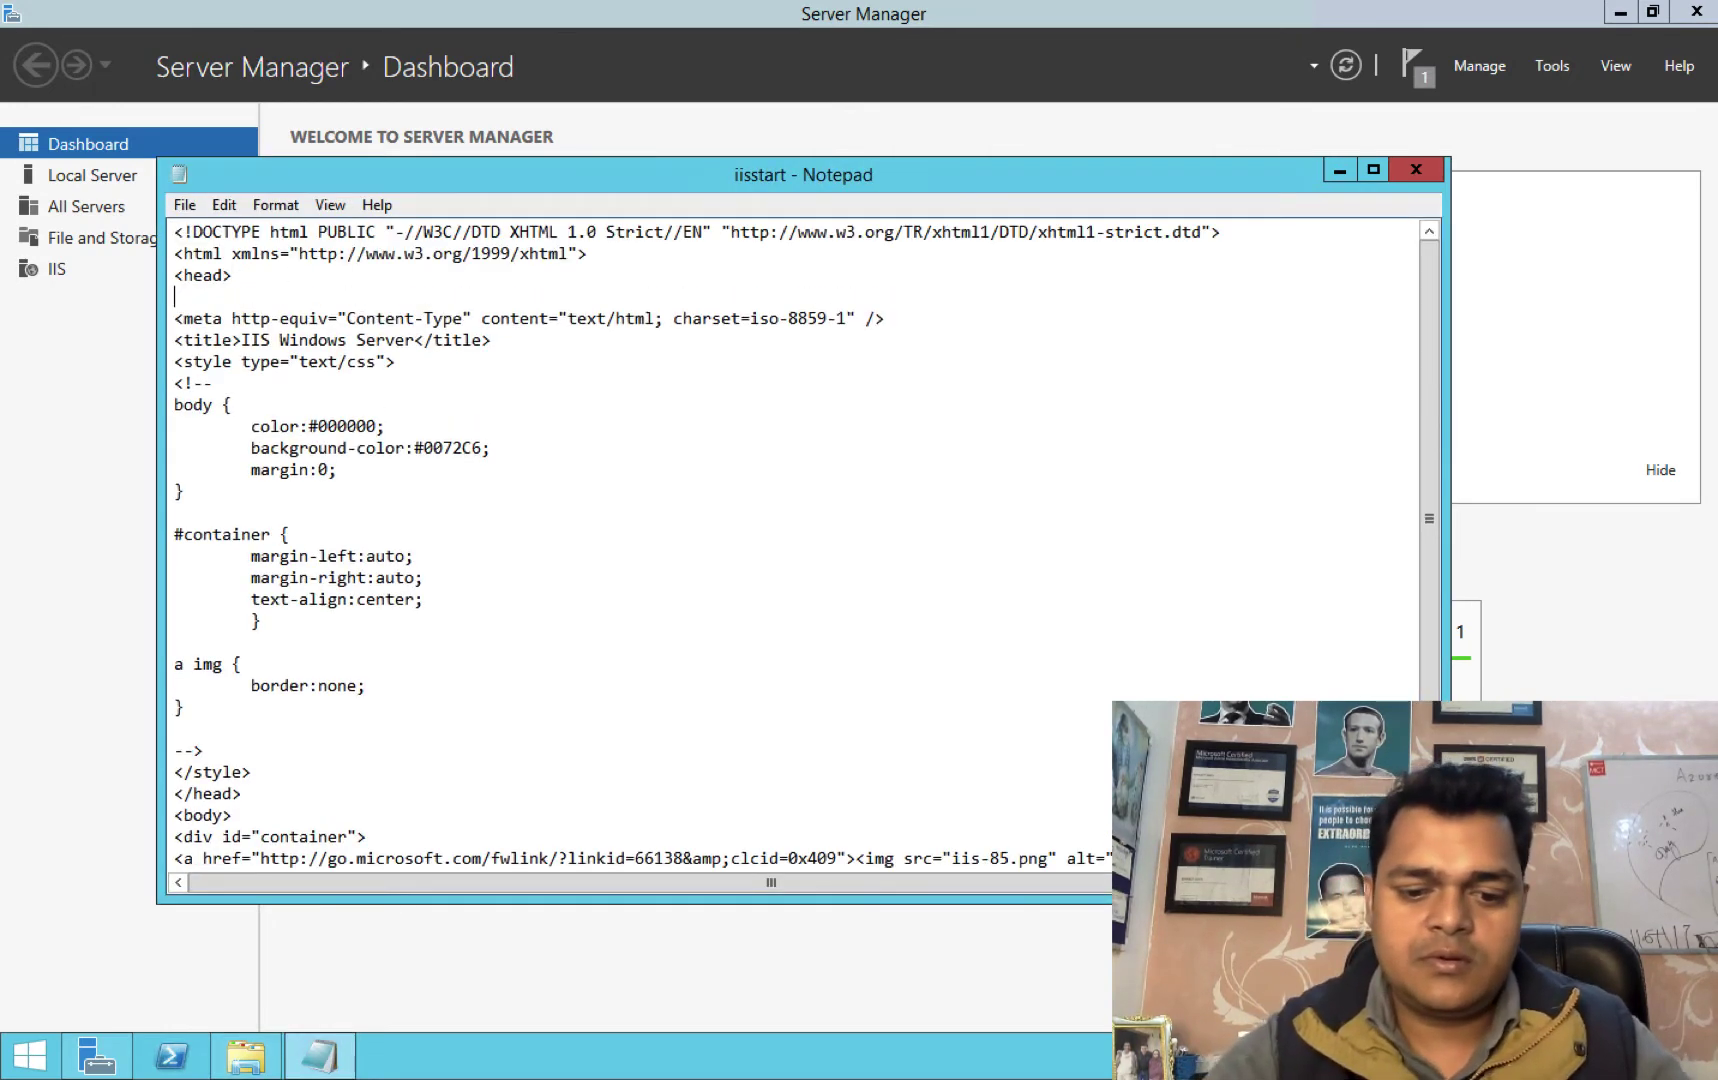
{"action": "type", "text": "THIS IS"}
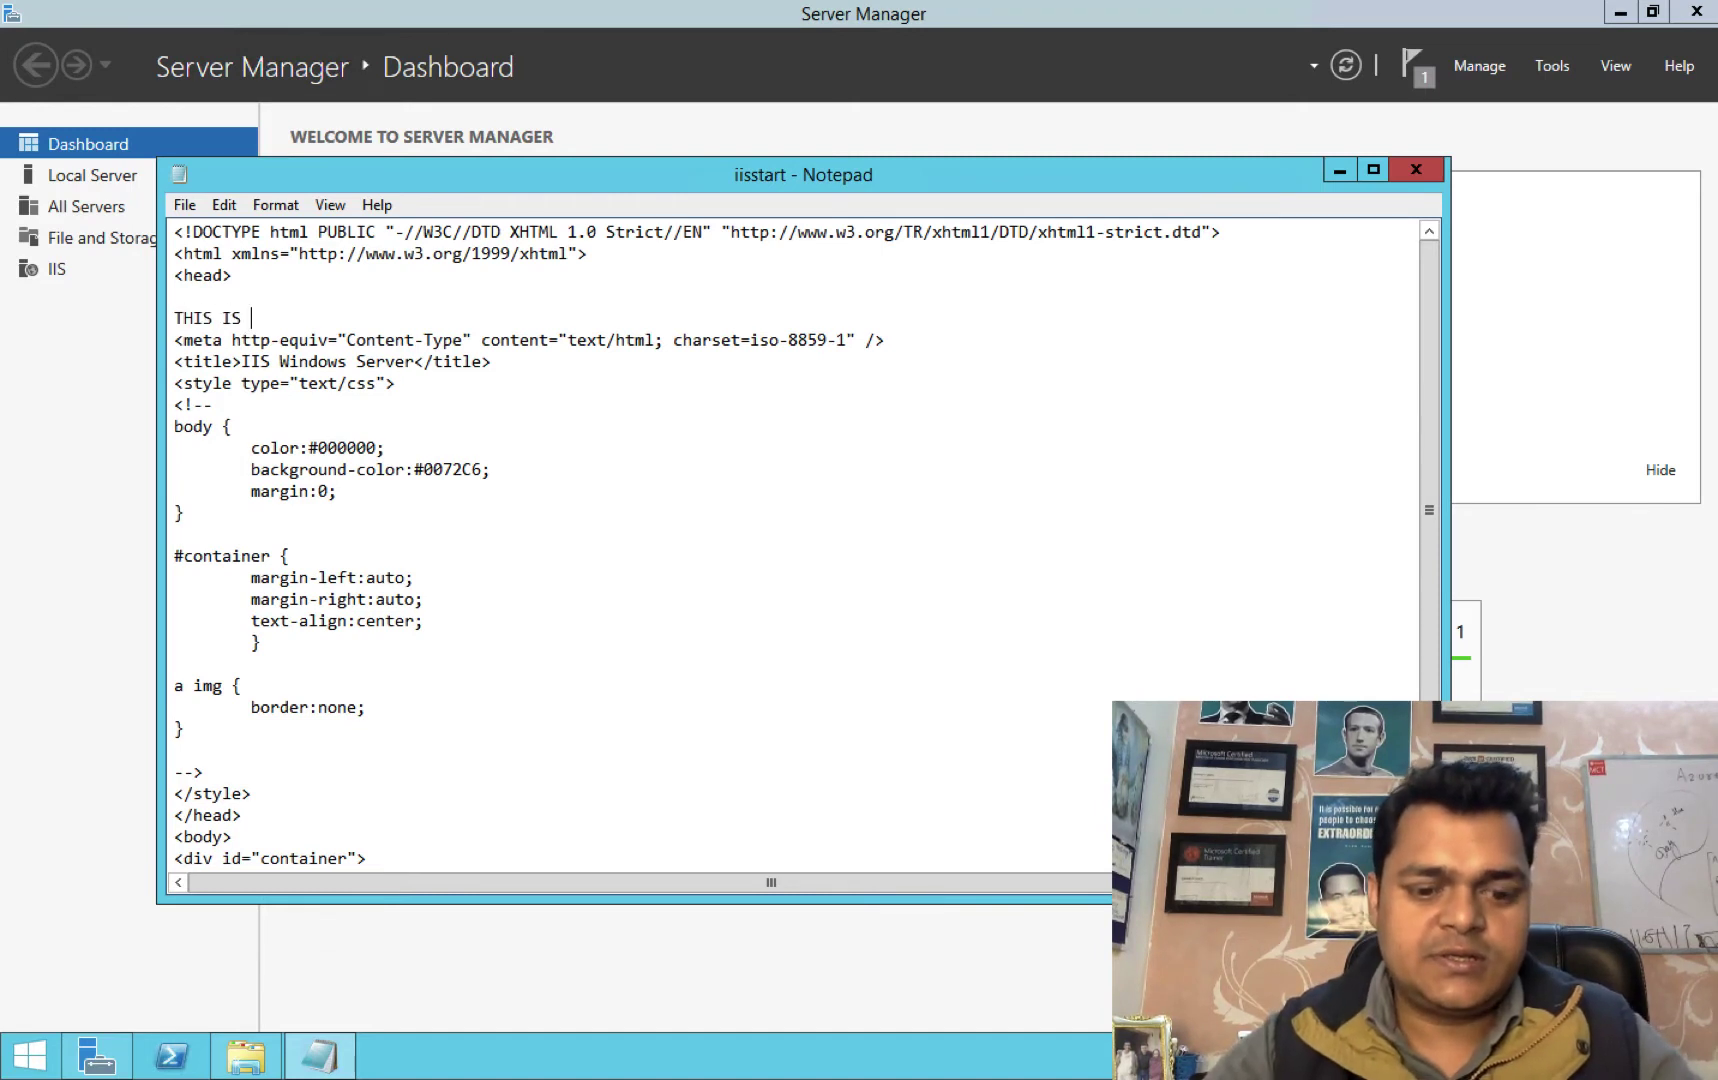
{"action": "type", "text": " TEST WE"}
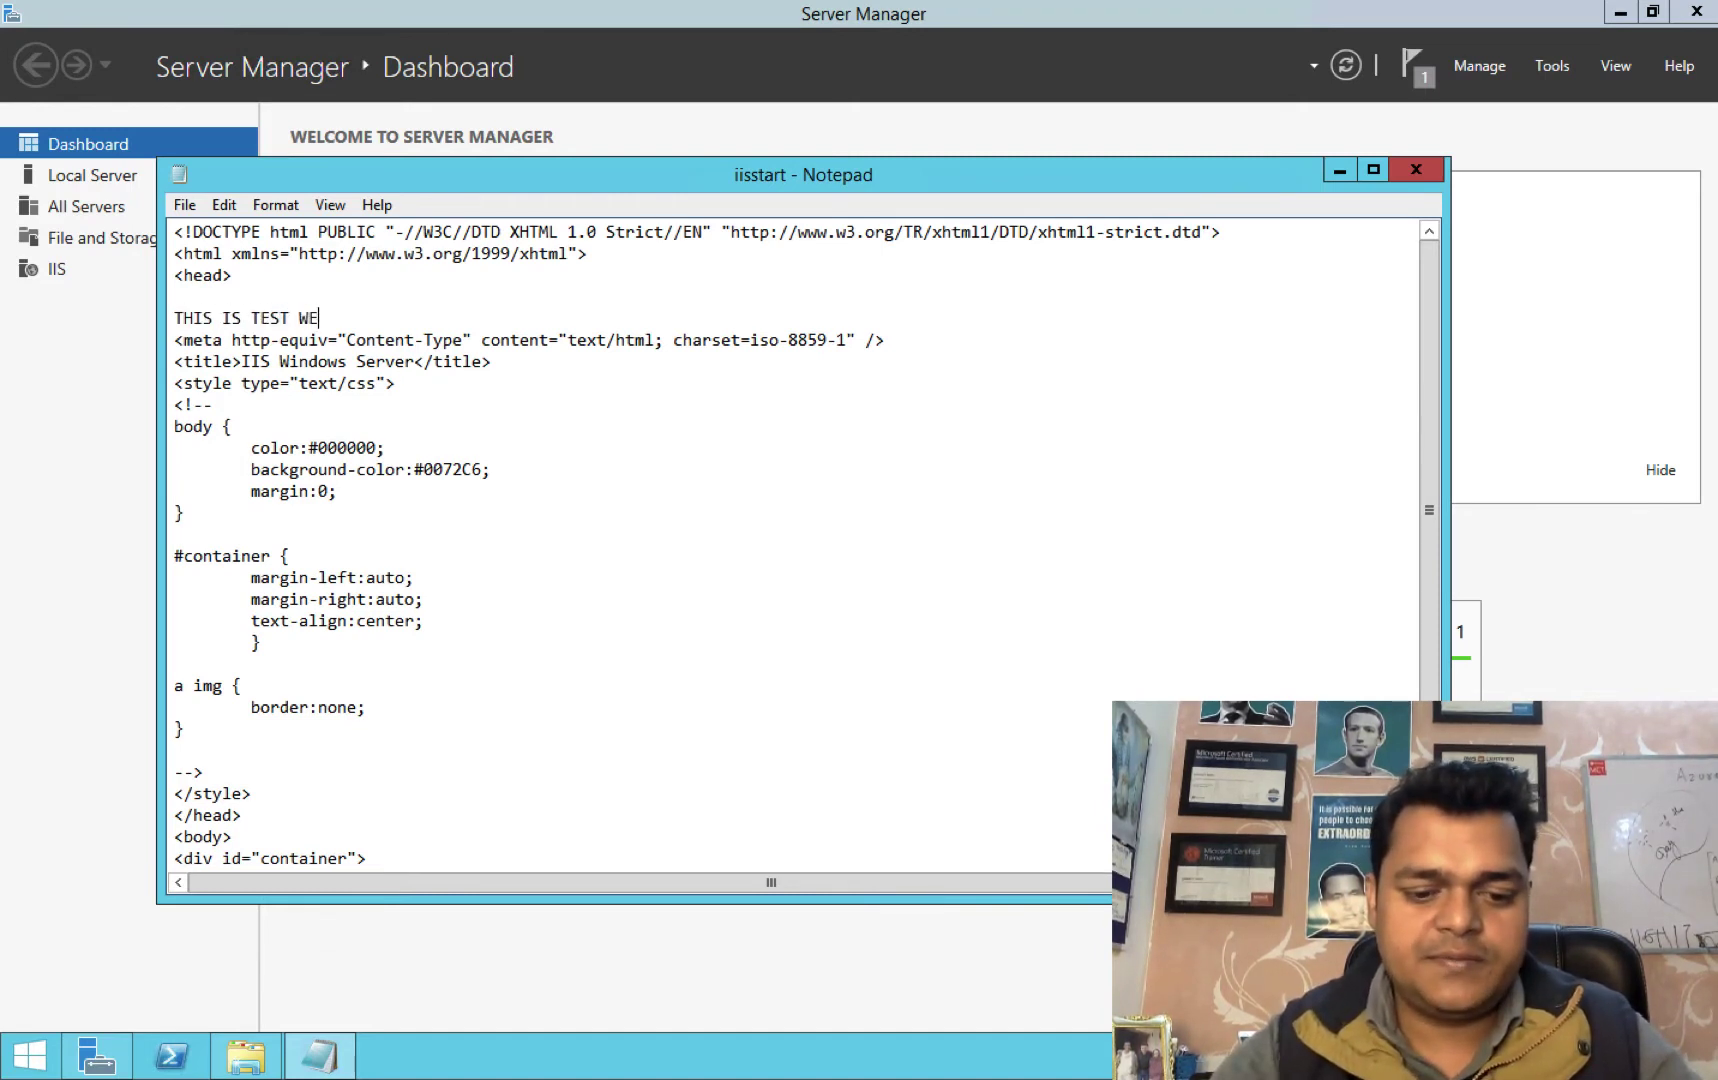
{"action": "type", "text": "B SERVER 2"}
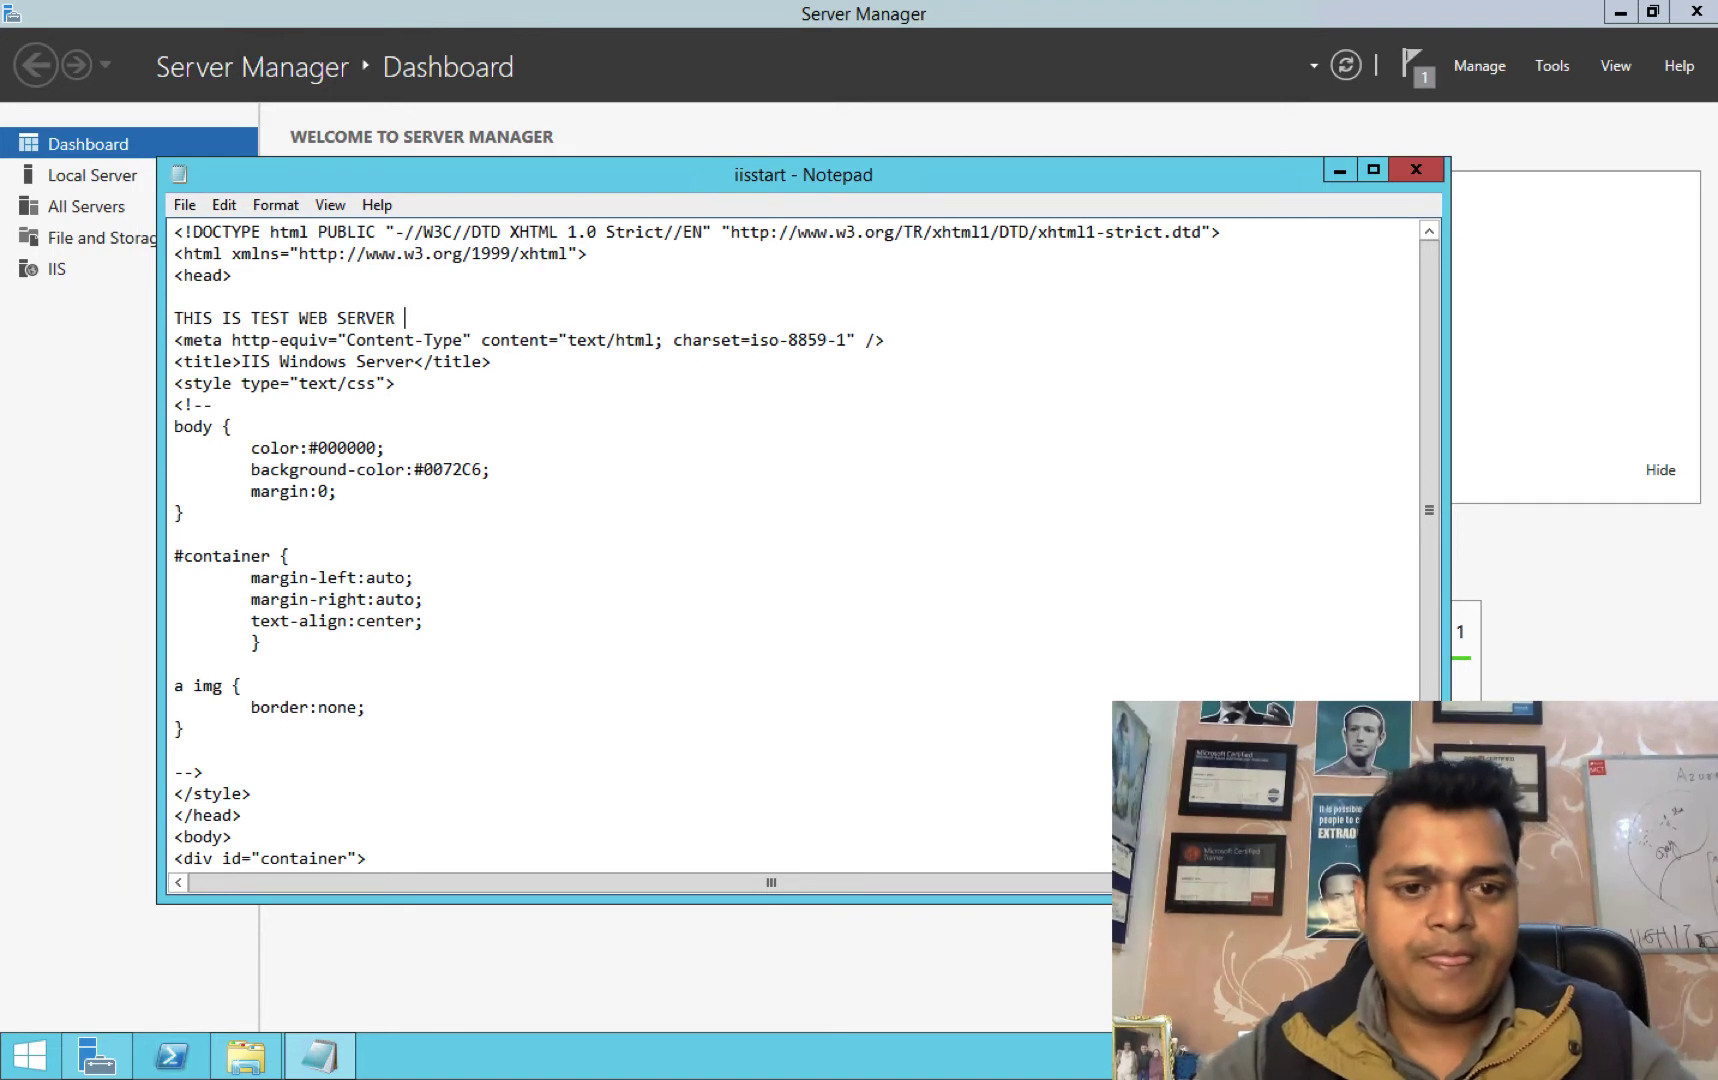
{"action": "left_click", "coordinate": [1417, 172]}
{"action": "left_click", "coordinate": [809, 542]}
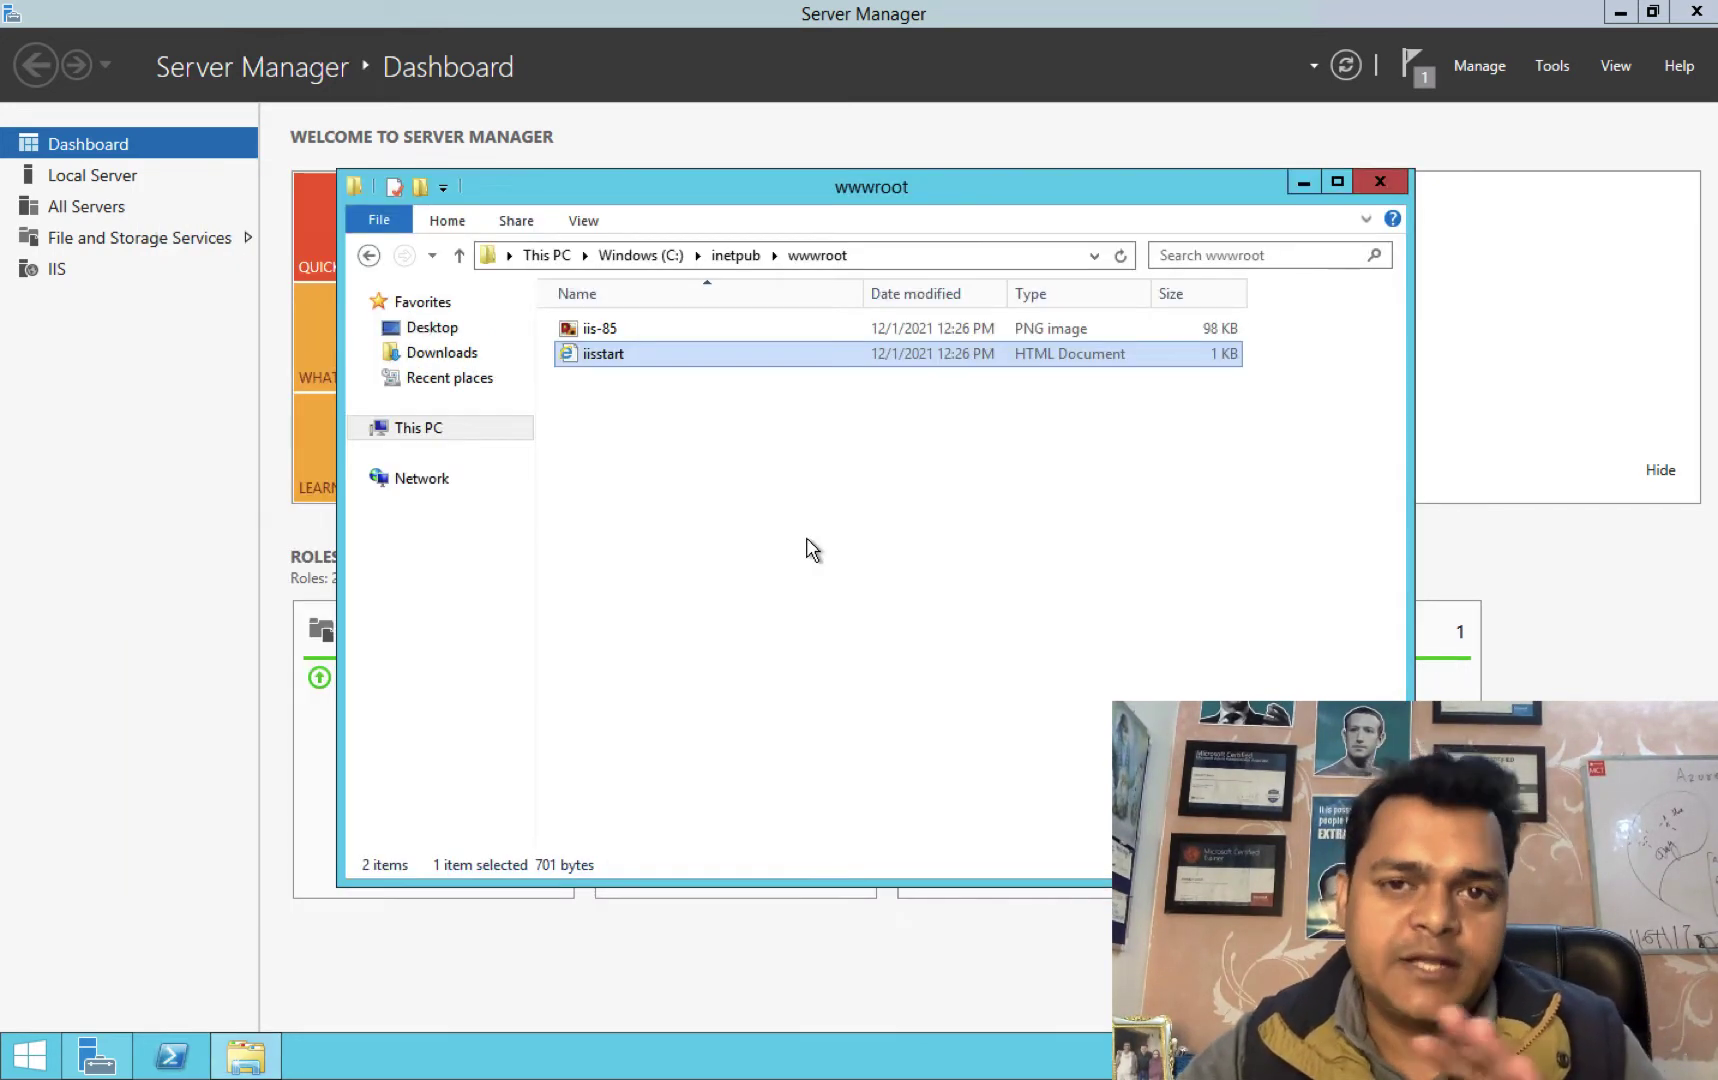
{"action": "left_click", "coordinate": [1386, 177]}
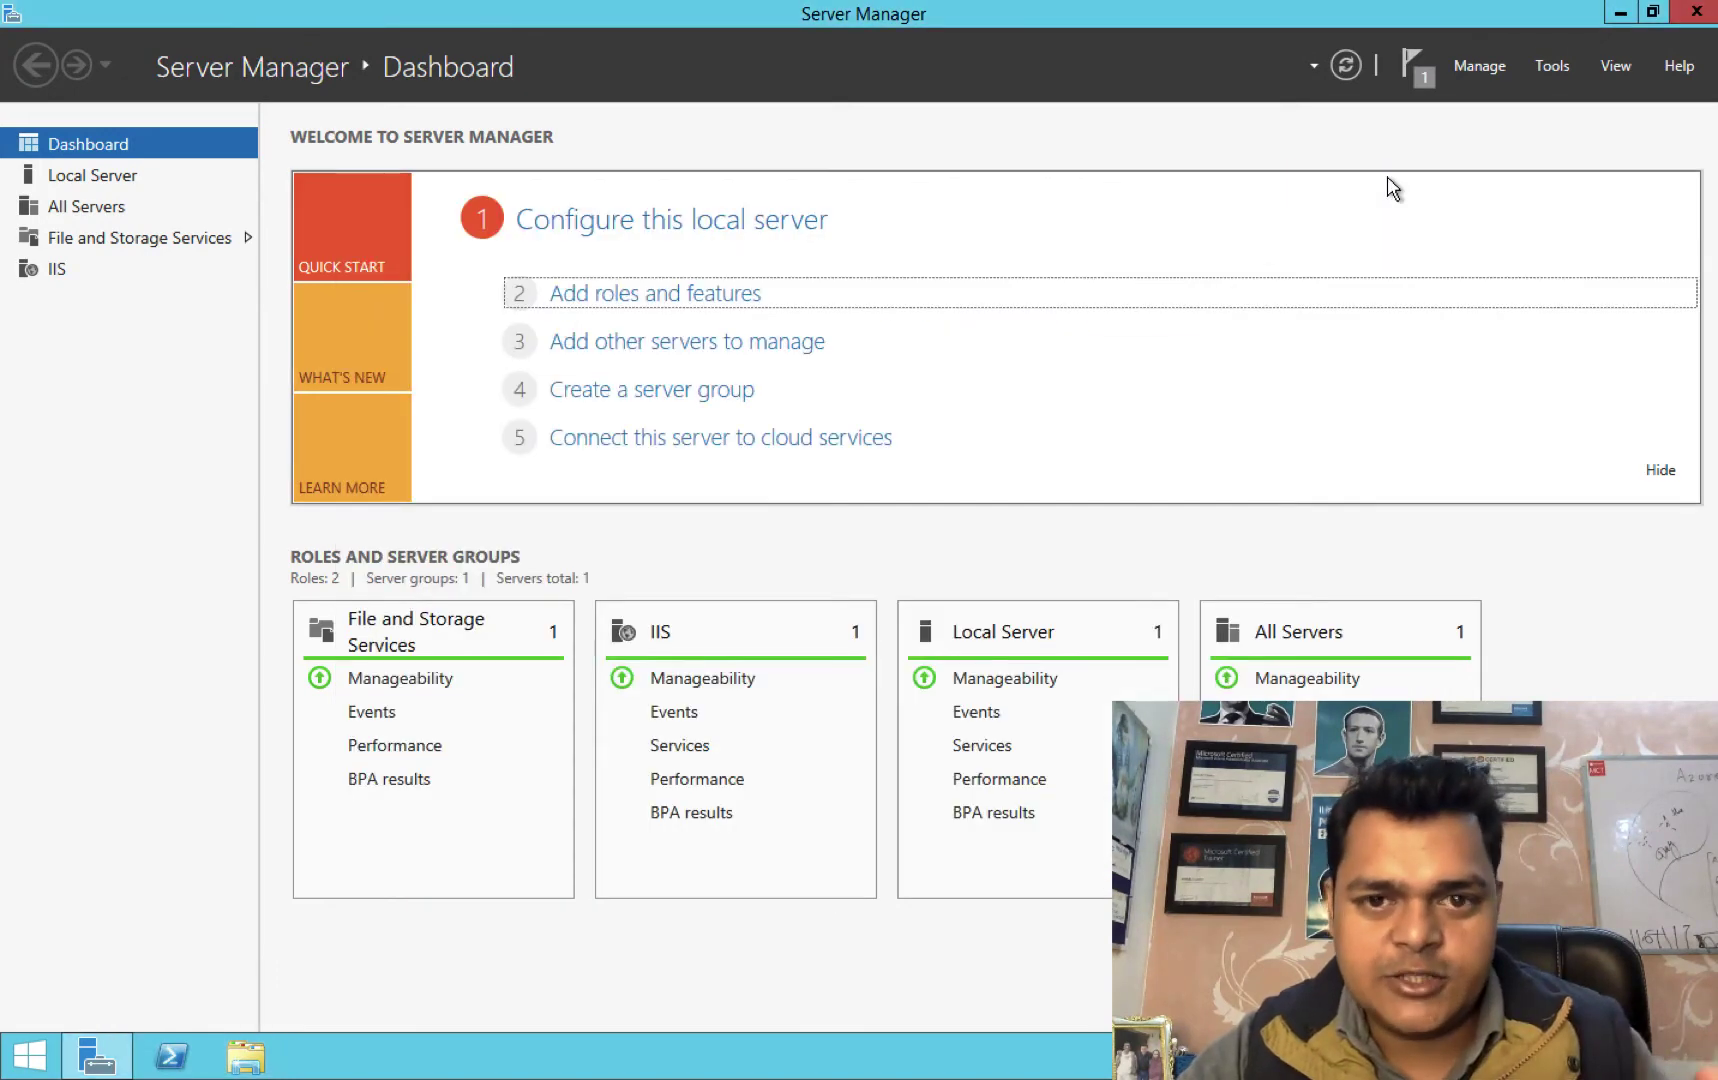
{"action": "left_click", "coordinate": [1702, 14]}
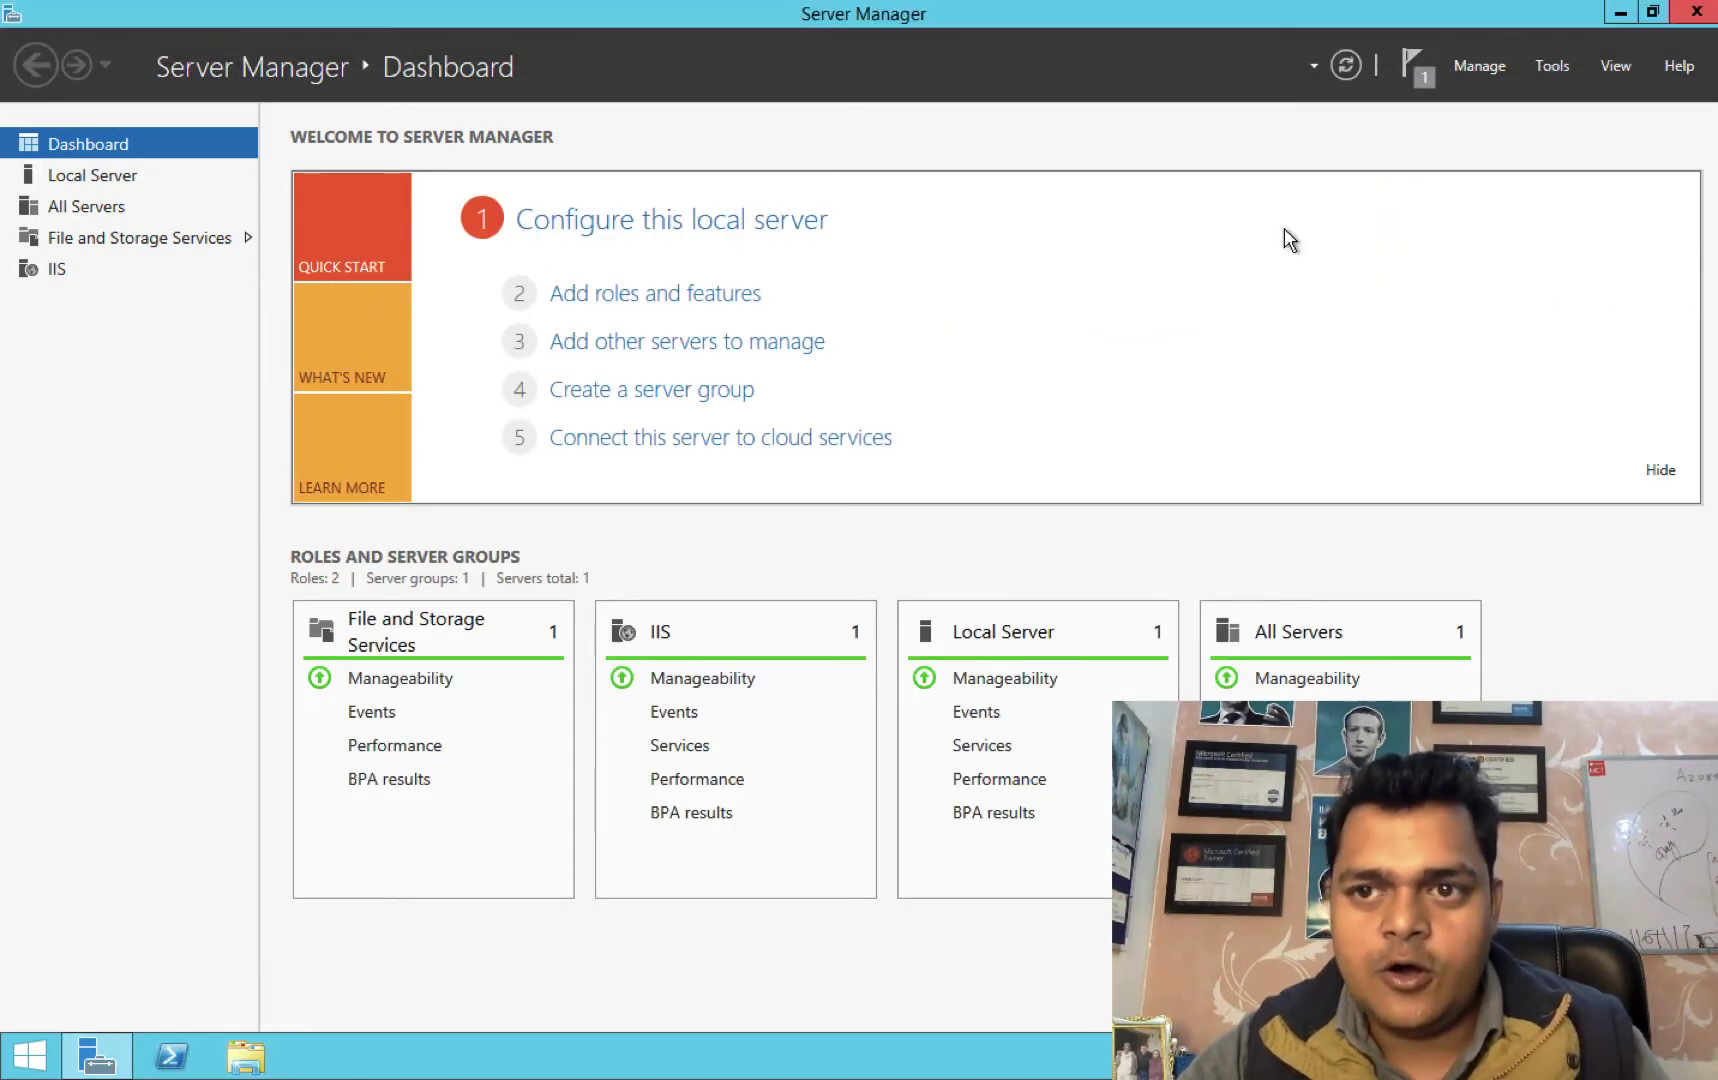
Load 40.83.41.17 in a new Chrome tab to see THIS IS TEST WEB SERVER 2, then return to Azure home.
{"action": "left_click", "coordinate": [1203, 314]}
{"action": "key", "text": "ctrl+Right"}
{"action": "key", "text": "ctrl+Left"}
{"action": "key", "text": "ctrl+Left"}
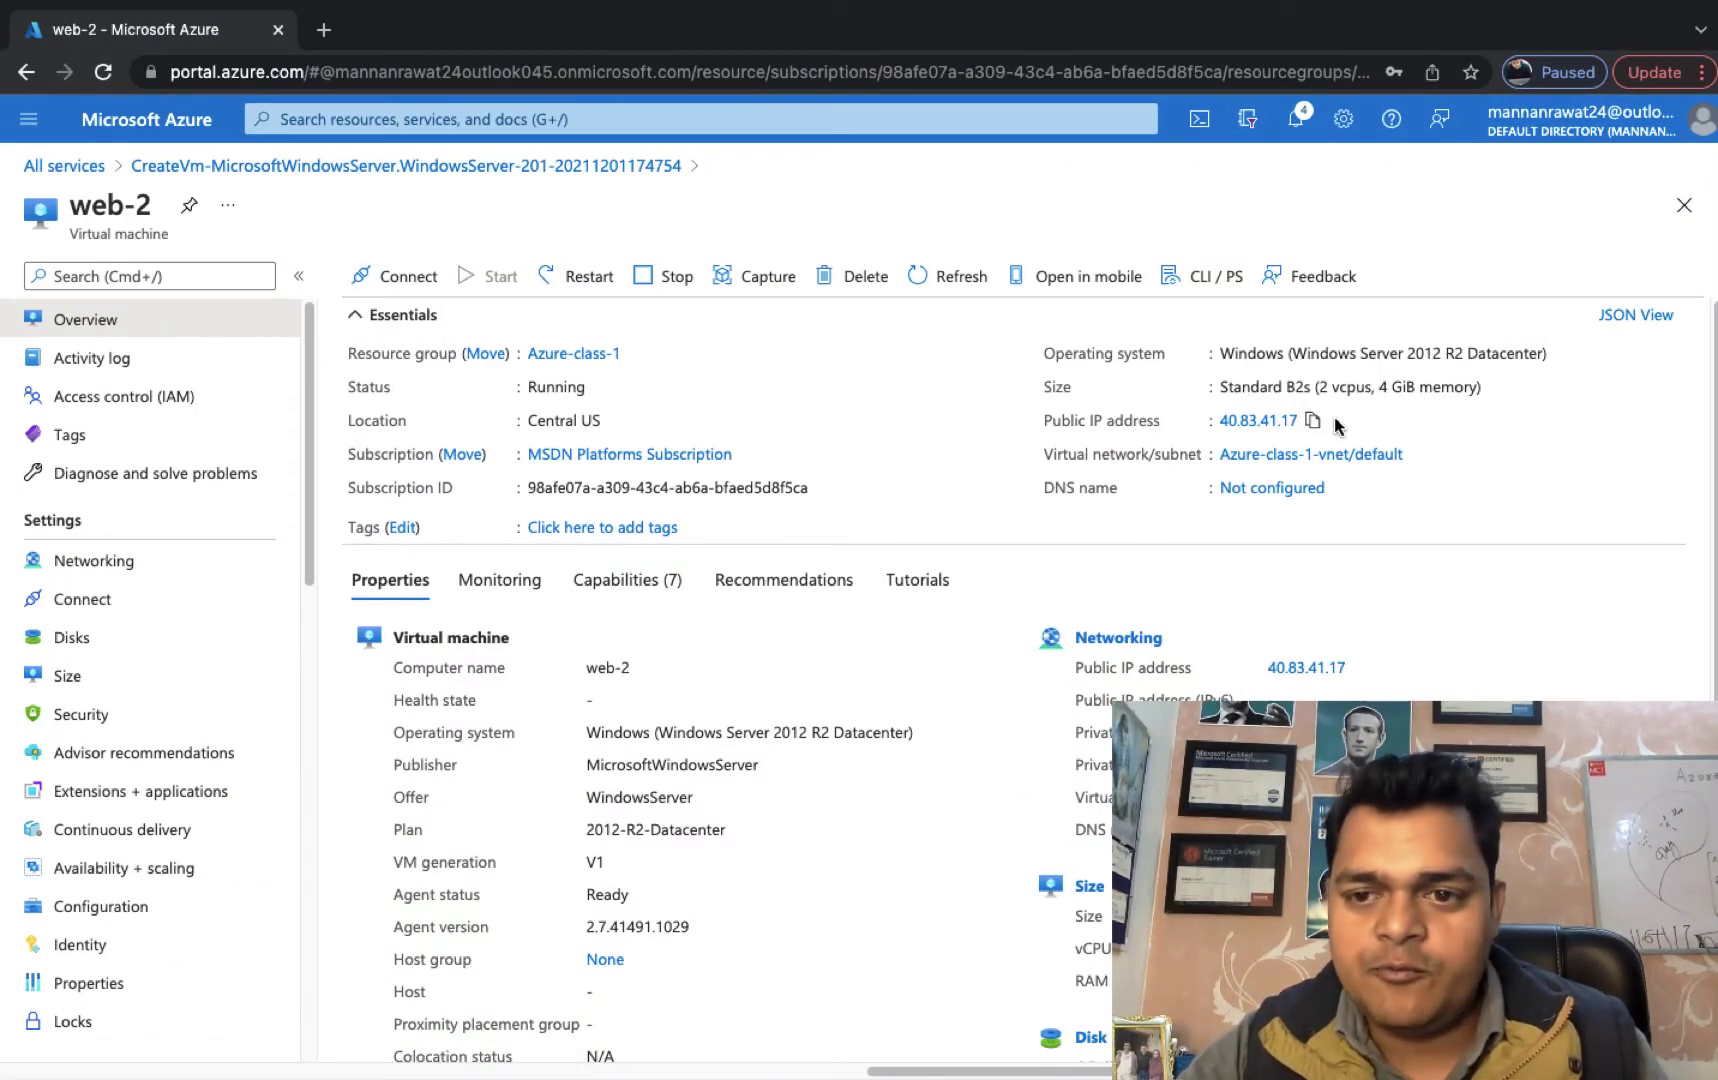
{"action": "left_click", "coordinate": [336, 30]}
{"action": "type", "text": "40.83.41.17"}
{"action": "key", "text": "Return"}
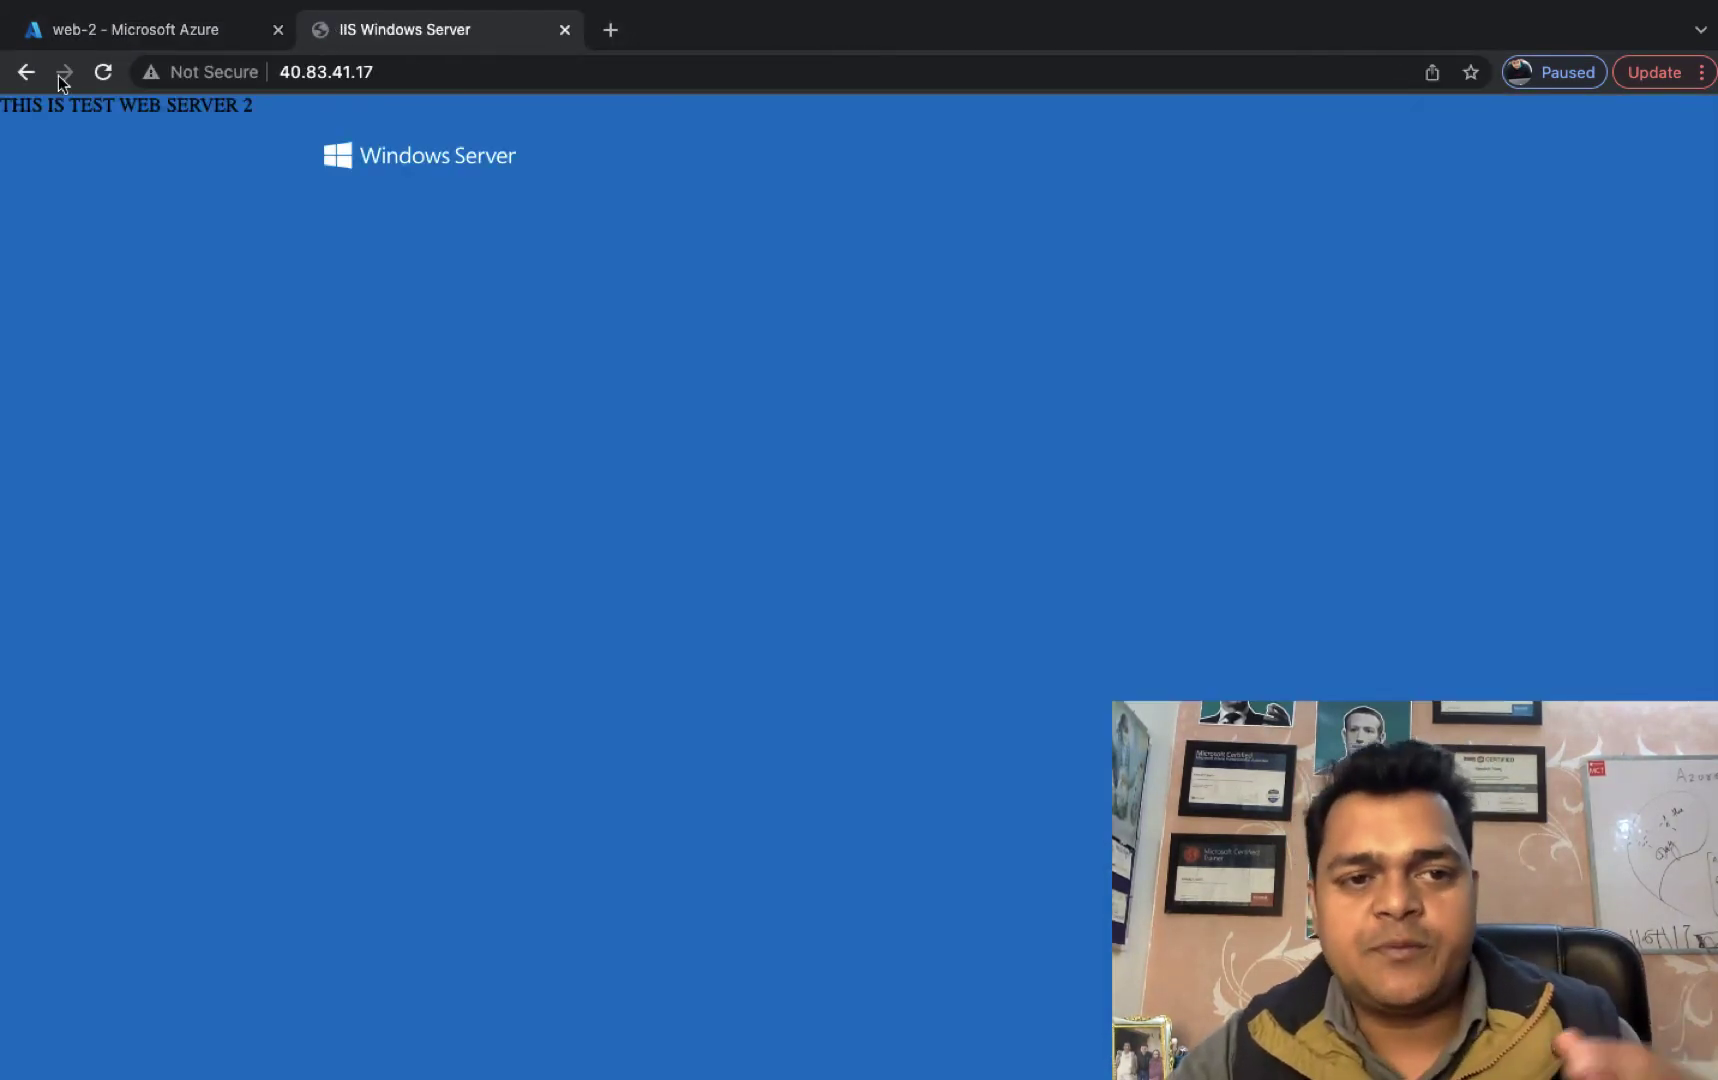
{"action": "left_click", "coordinate": [153, 30]}
{"action": "left_click", "coordinate": [141, 130]}
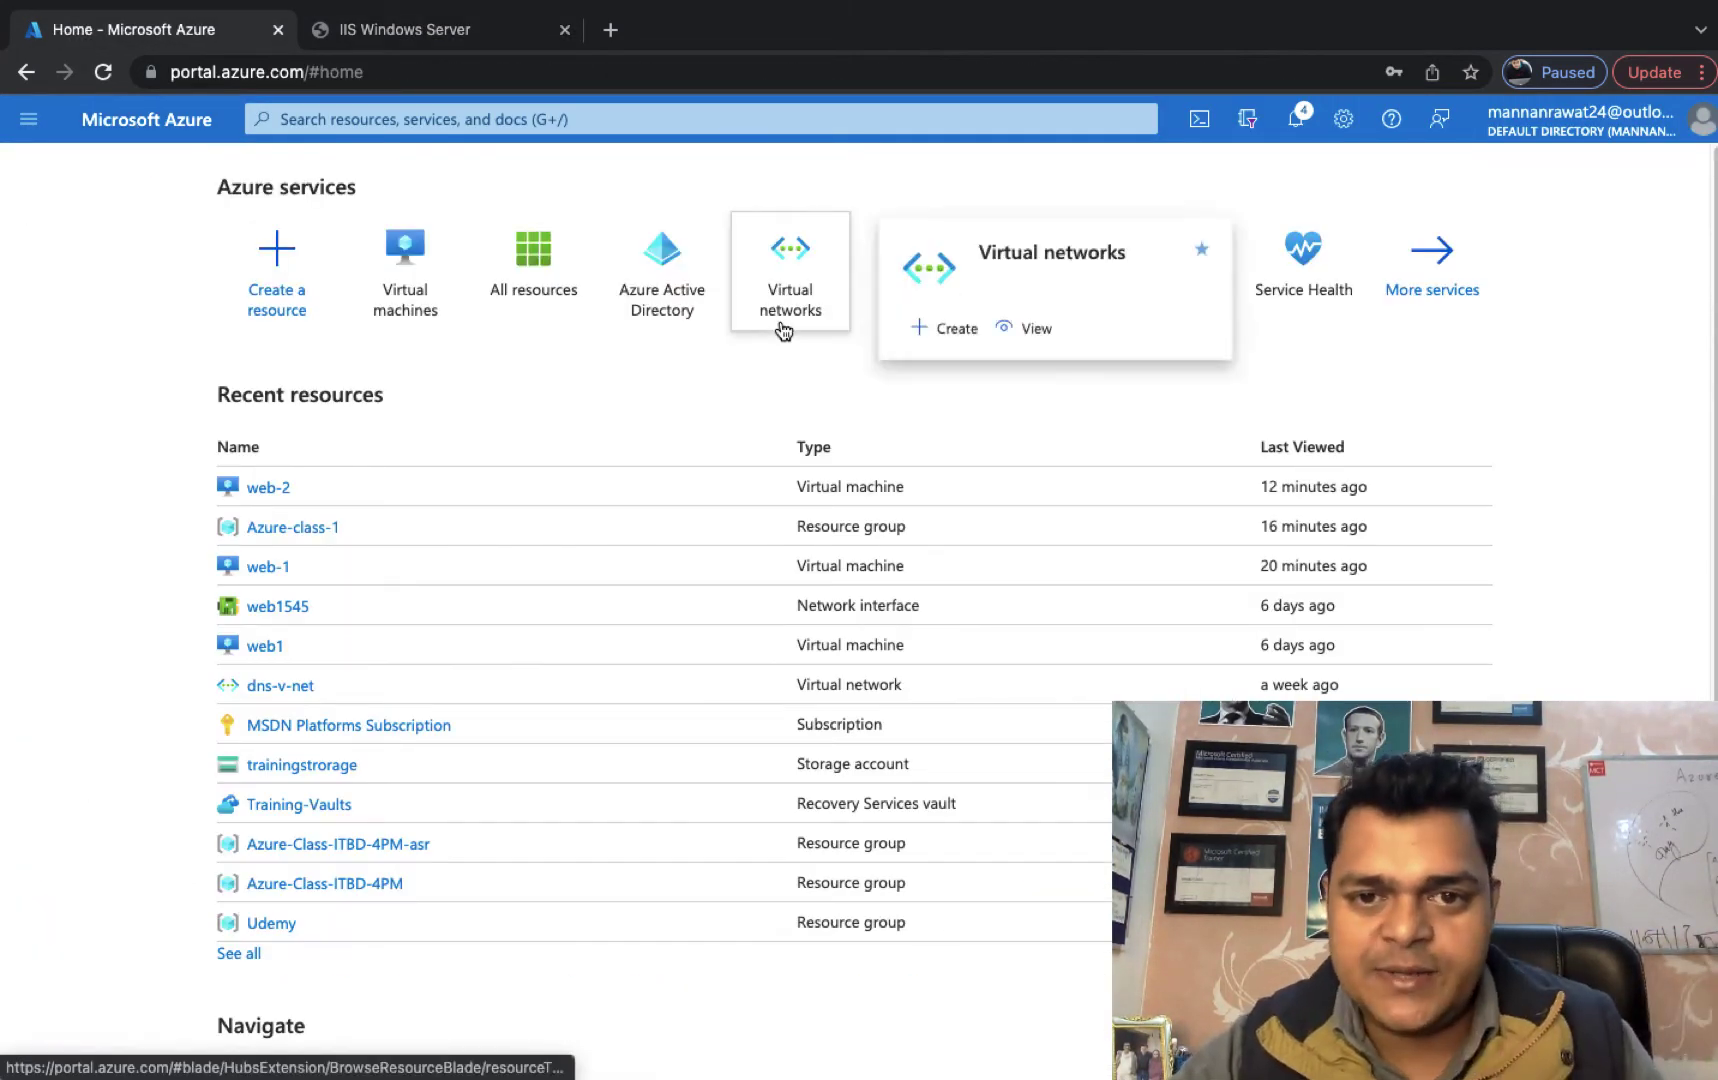
Go through More services > Networking > Load balancers to the empty Load Balancer list.
{"action": "left_click", "coordinate": [1435, 305]}
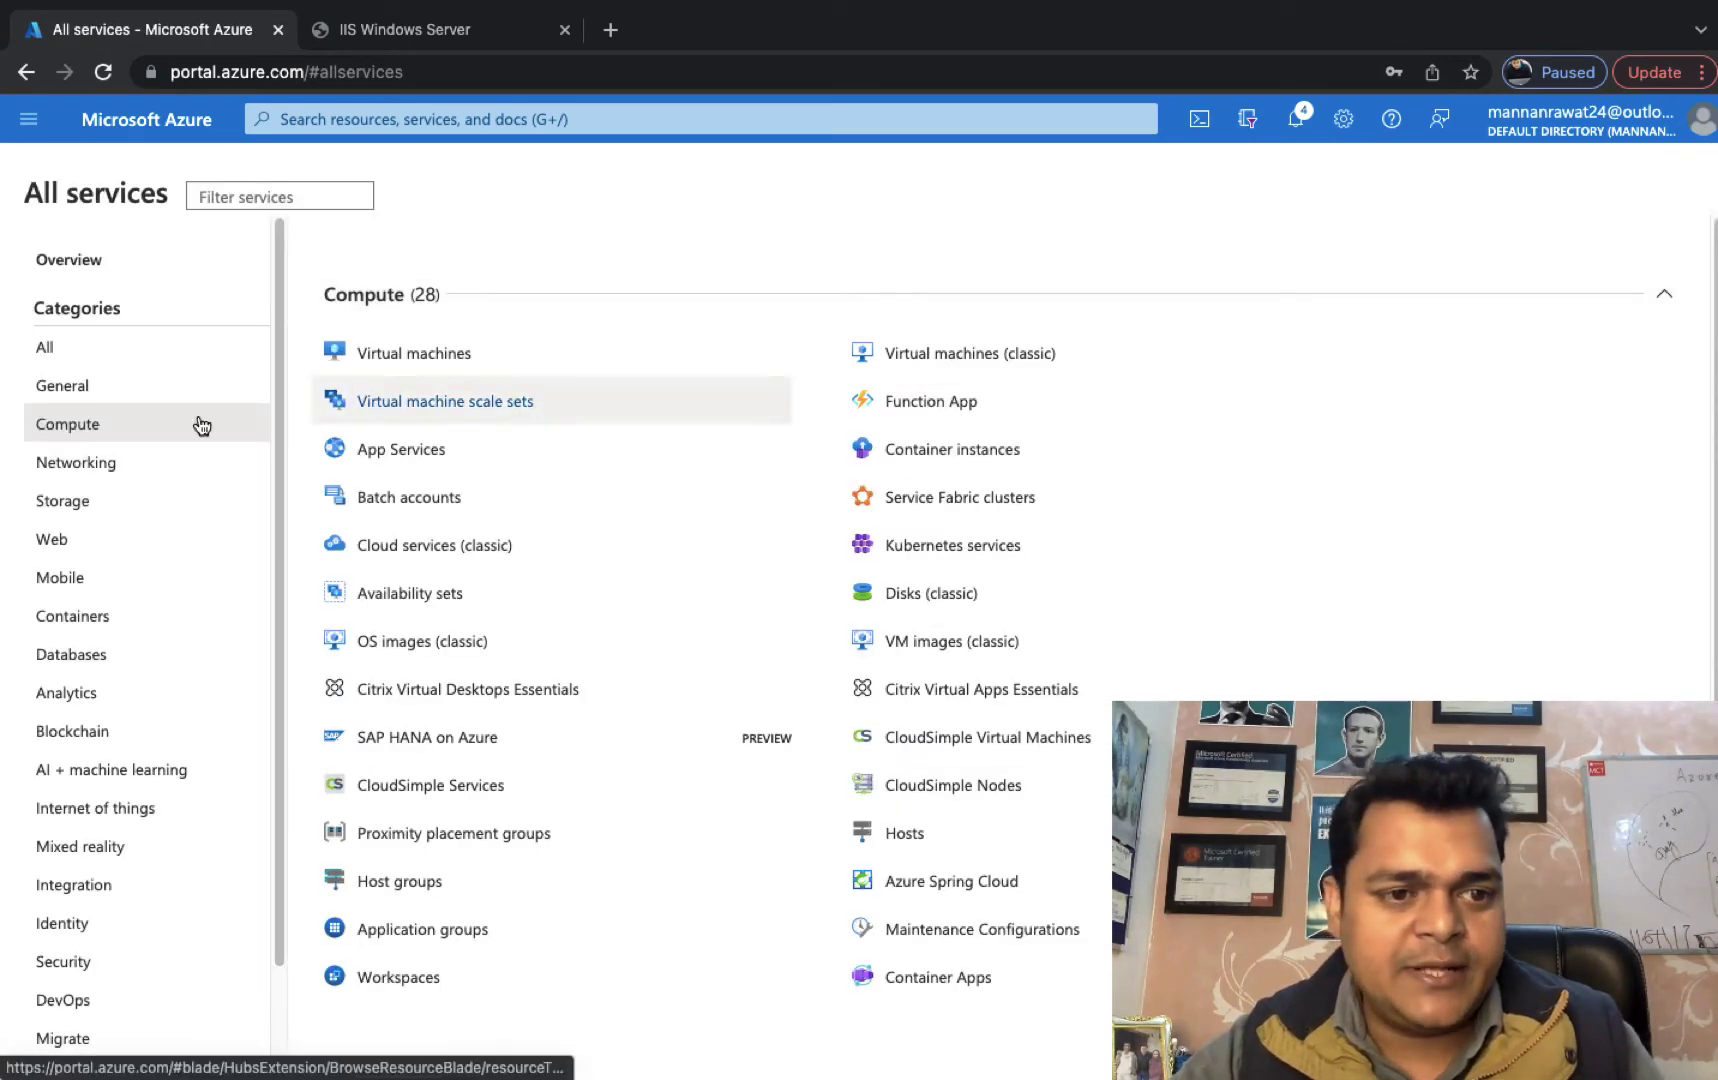
{"action": "left_click", "coordinate": [82, 475]}
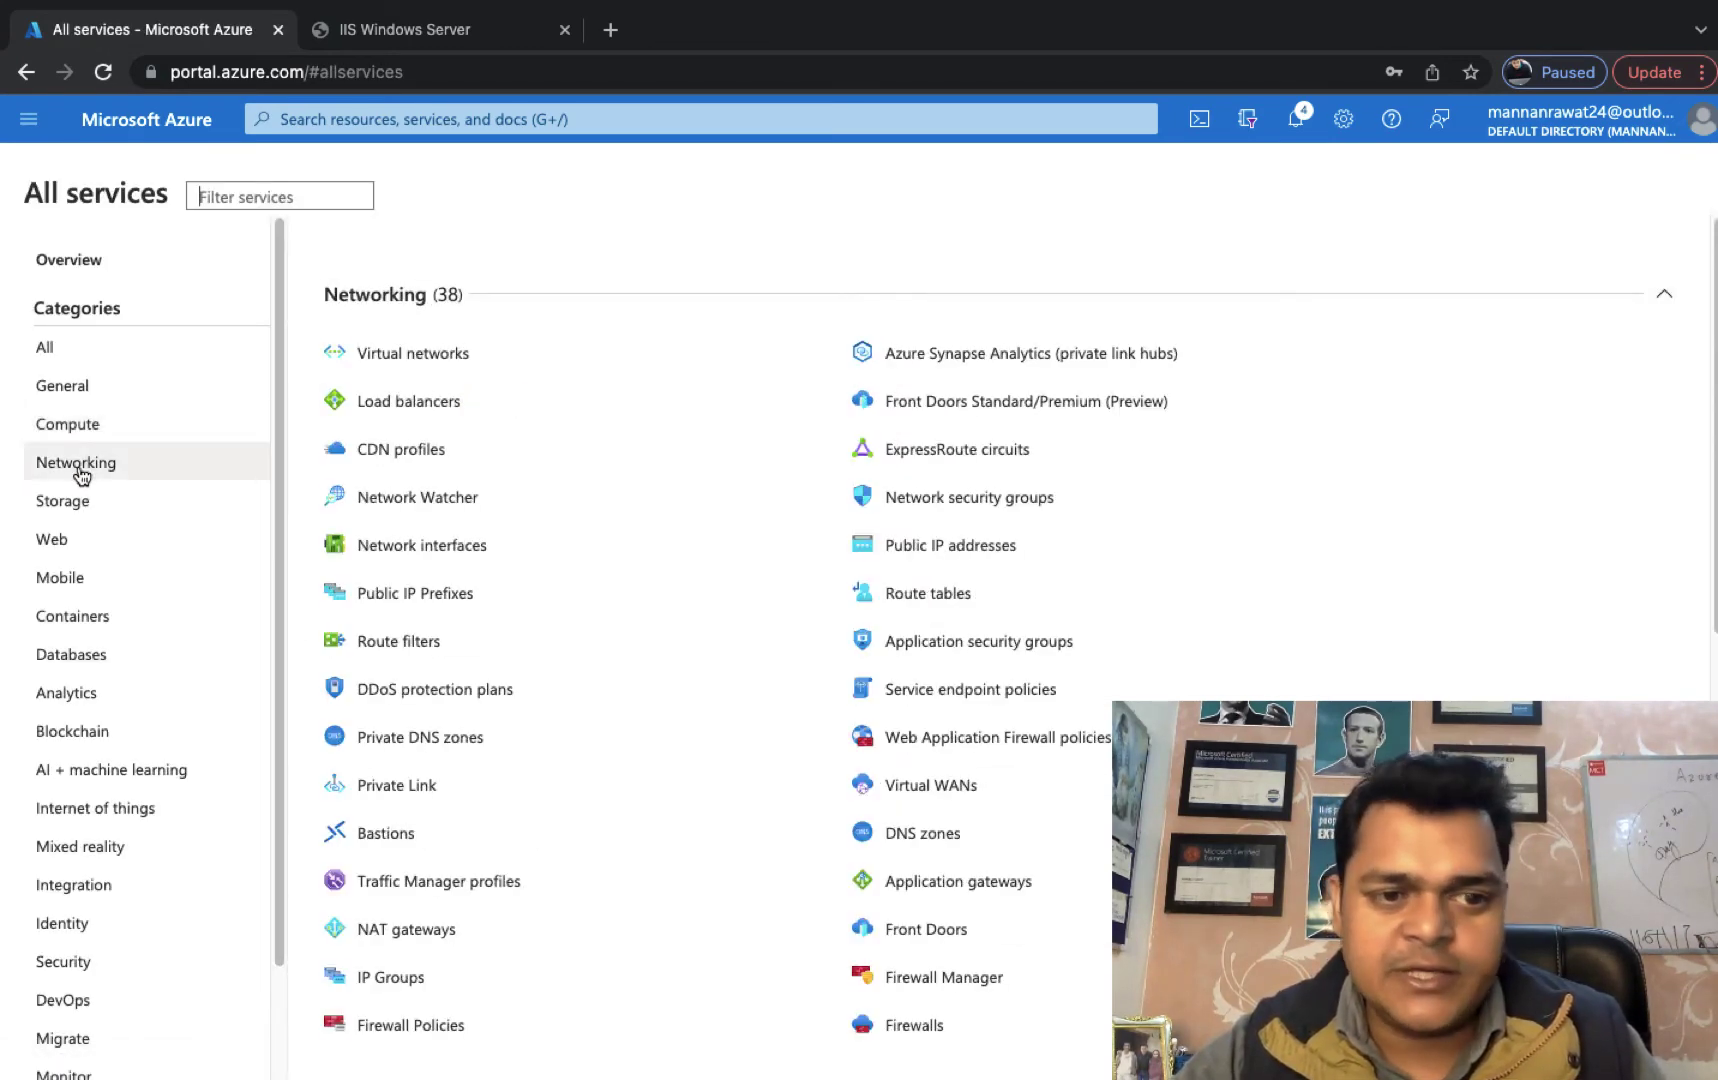
{"action": "left_click", "coordinate": [455, 410]}
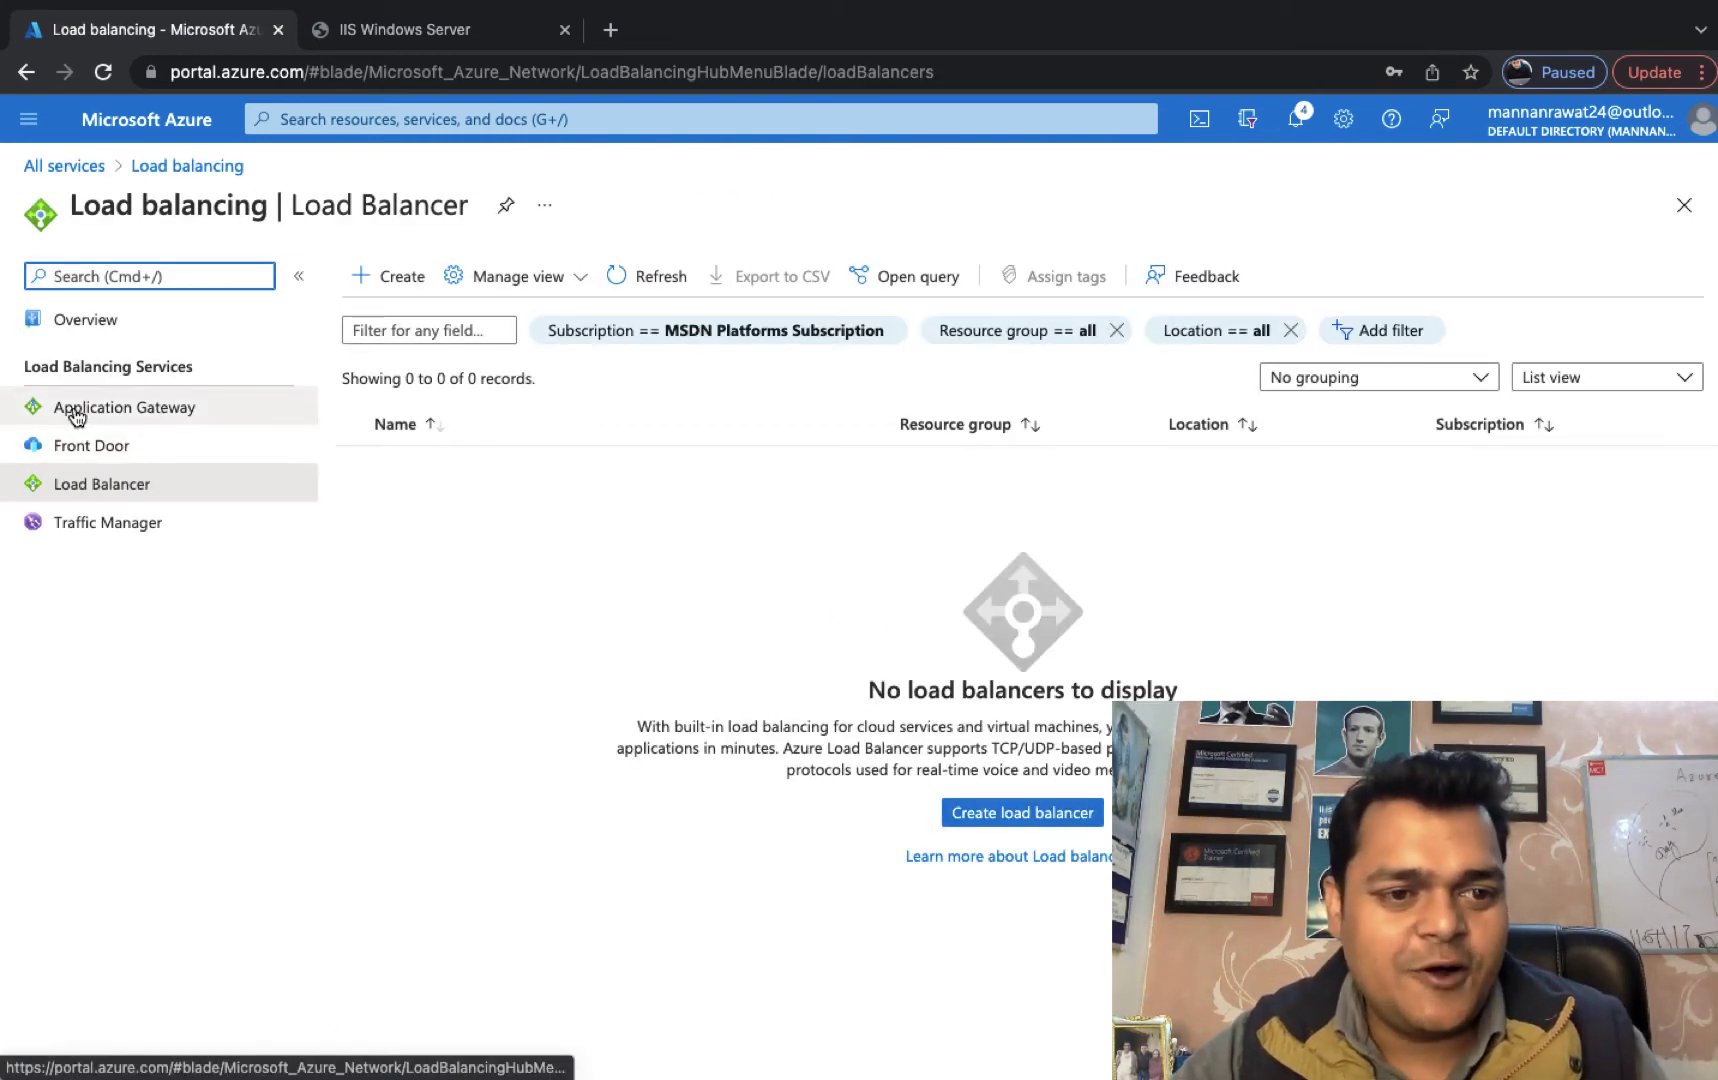
{"action": "left_click", "coordinate": [88, 487]}
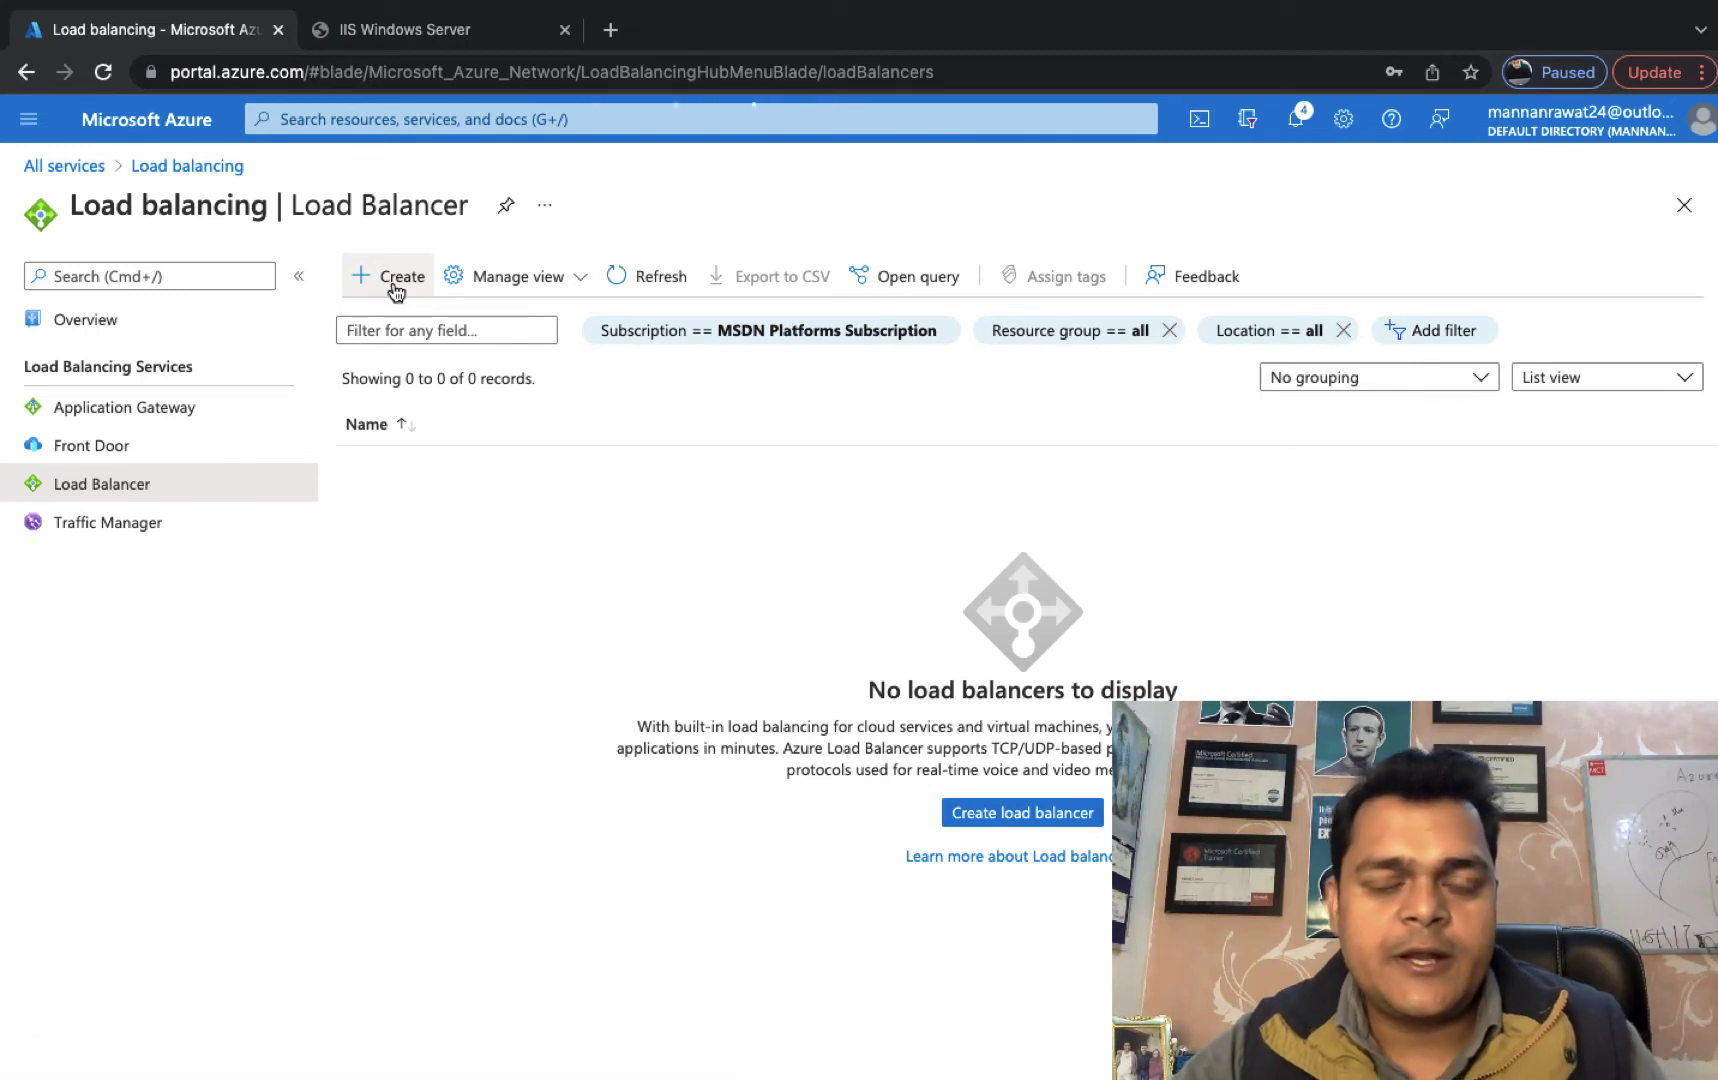
Create load balancer TRAINING-LB in resource group Azure-class-1, region Central US, with Basic SKU.
{"action": "left_click", "coordinate": [395, 291]}
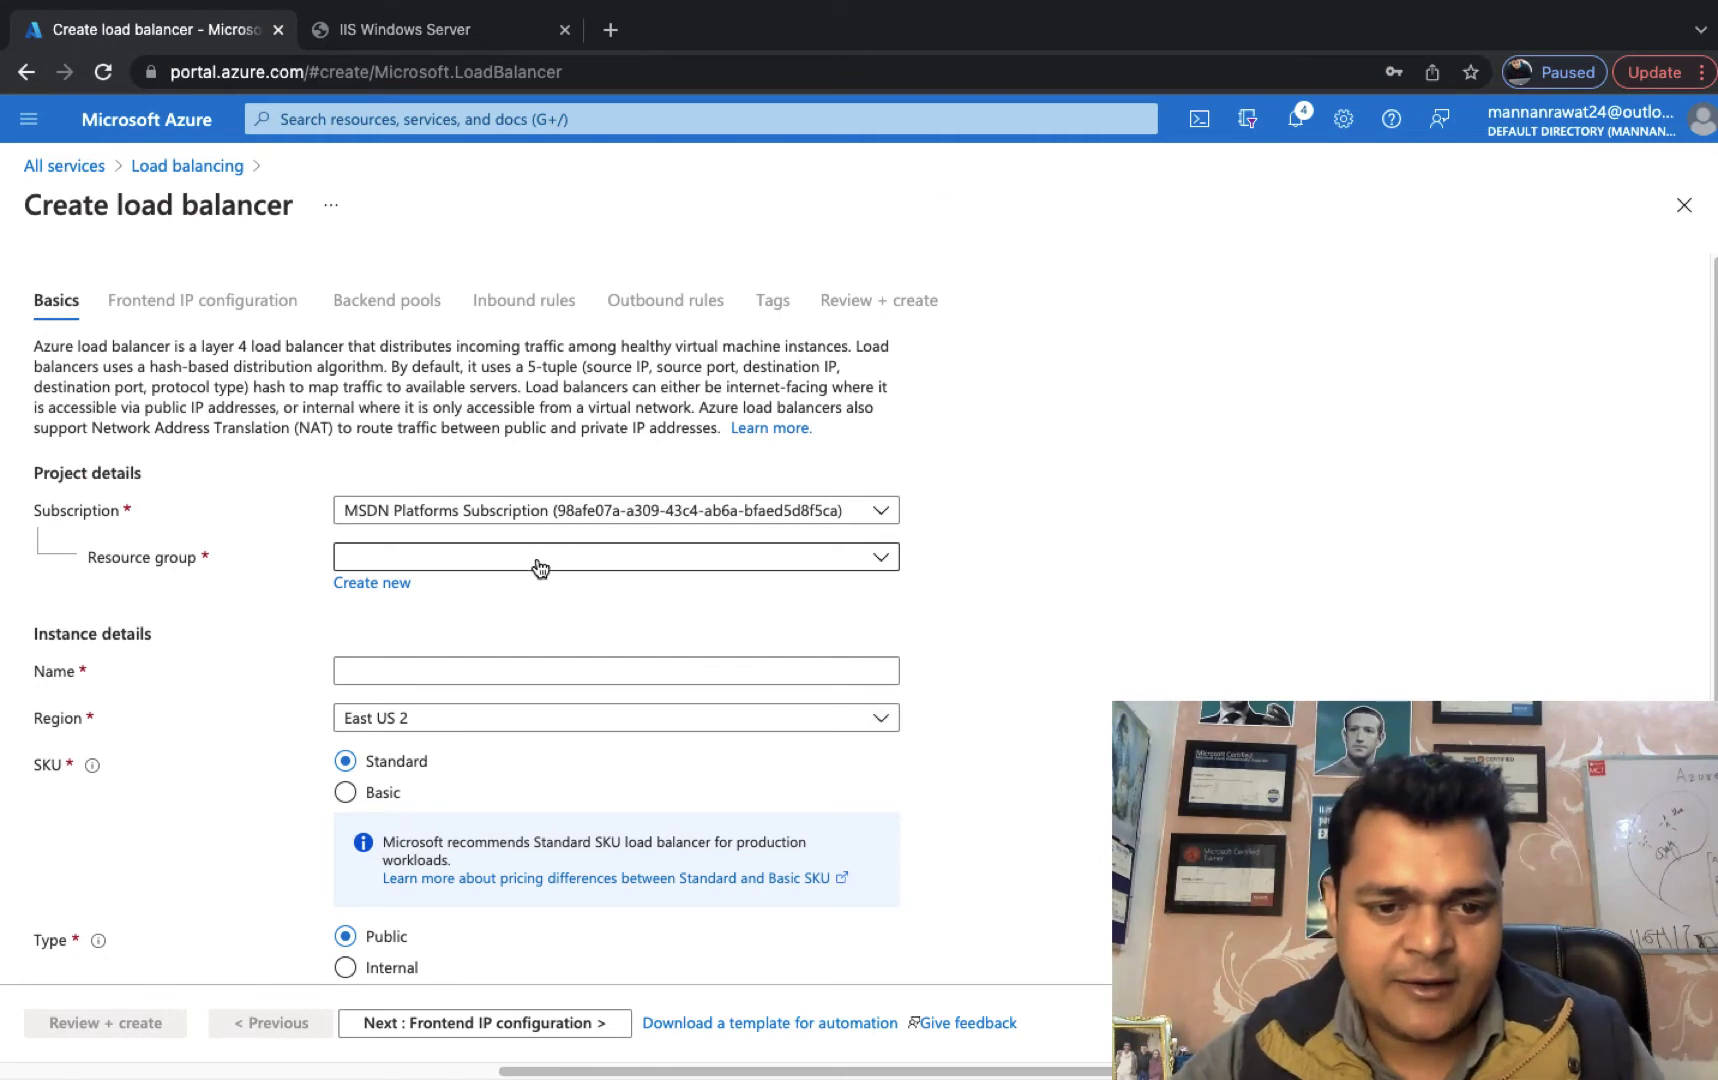
{"action": "left_click", "coordinate": [540, 560]}
{"action": "left_click", "coordinate": [411, 756]}
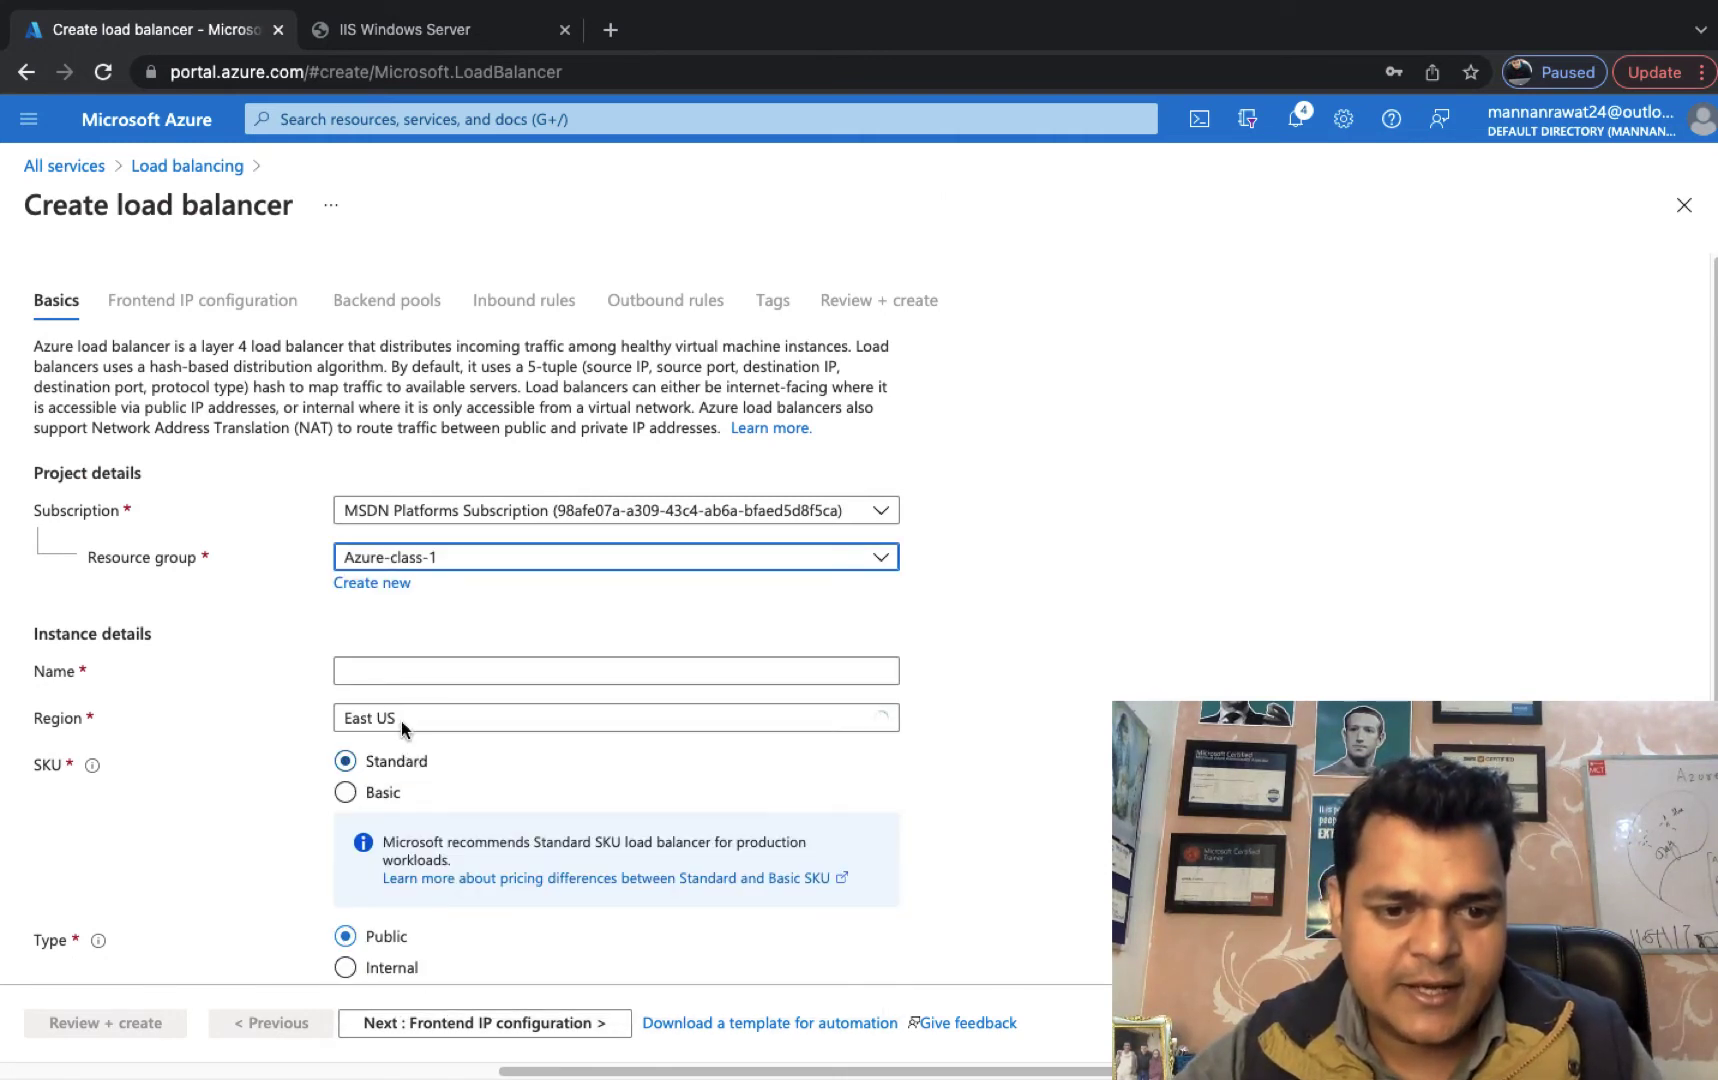
{"action": "left_click", "coordinate": [371, 662]}
{"action": "type", "text": "TRAINING"}
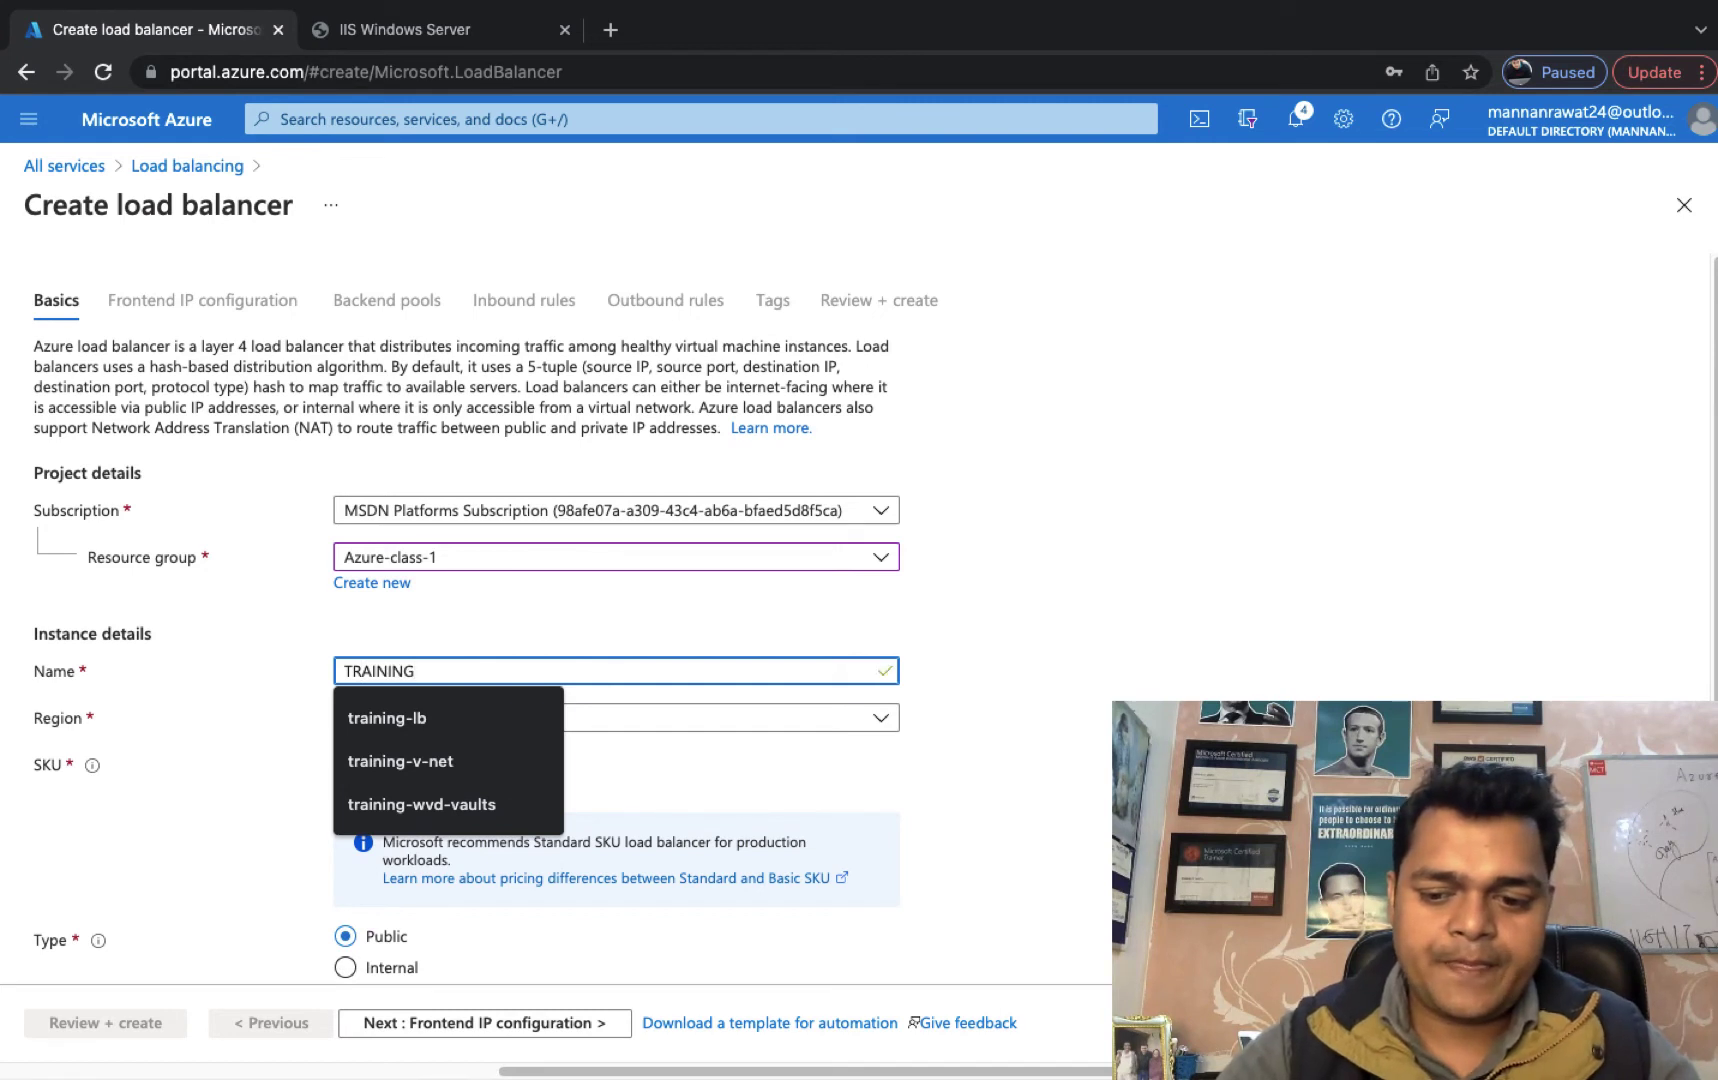
{"action": "type", "text": "-LB"}
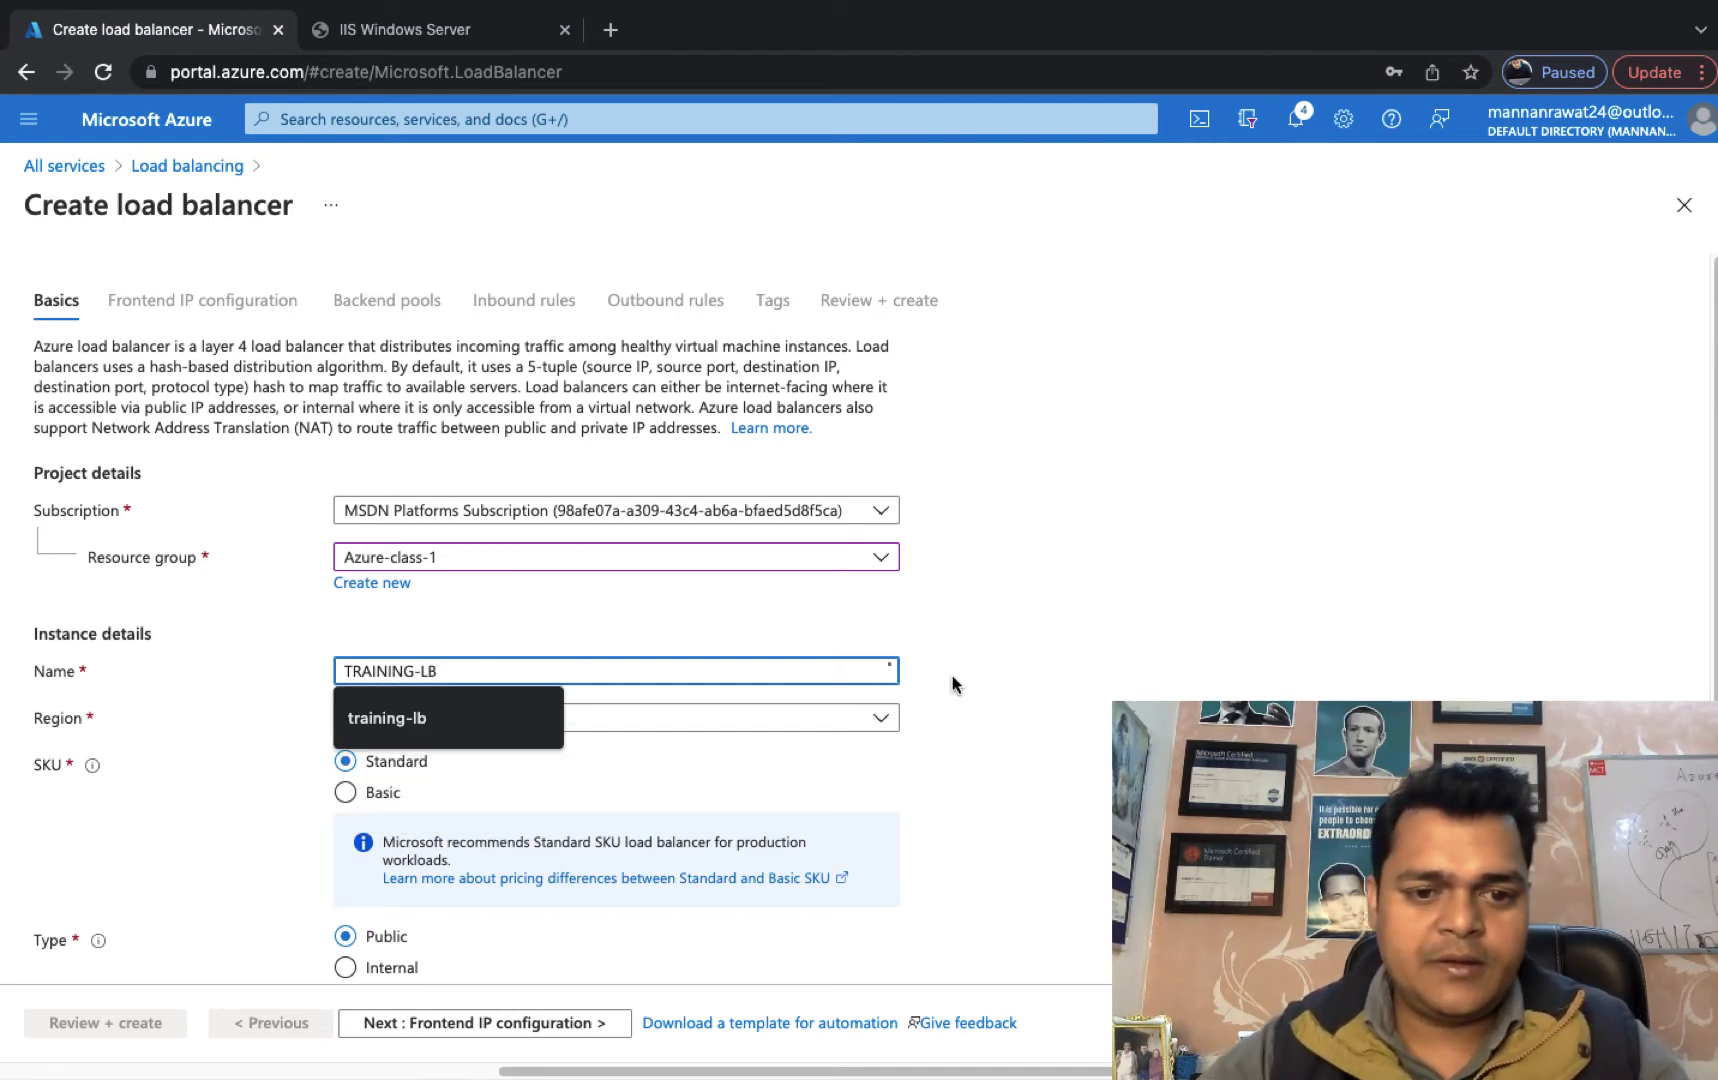
{"action": "left_click", "coordinate": [388, 713]}
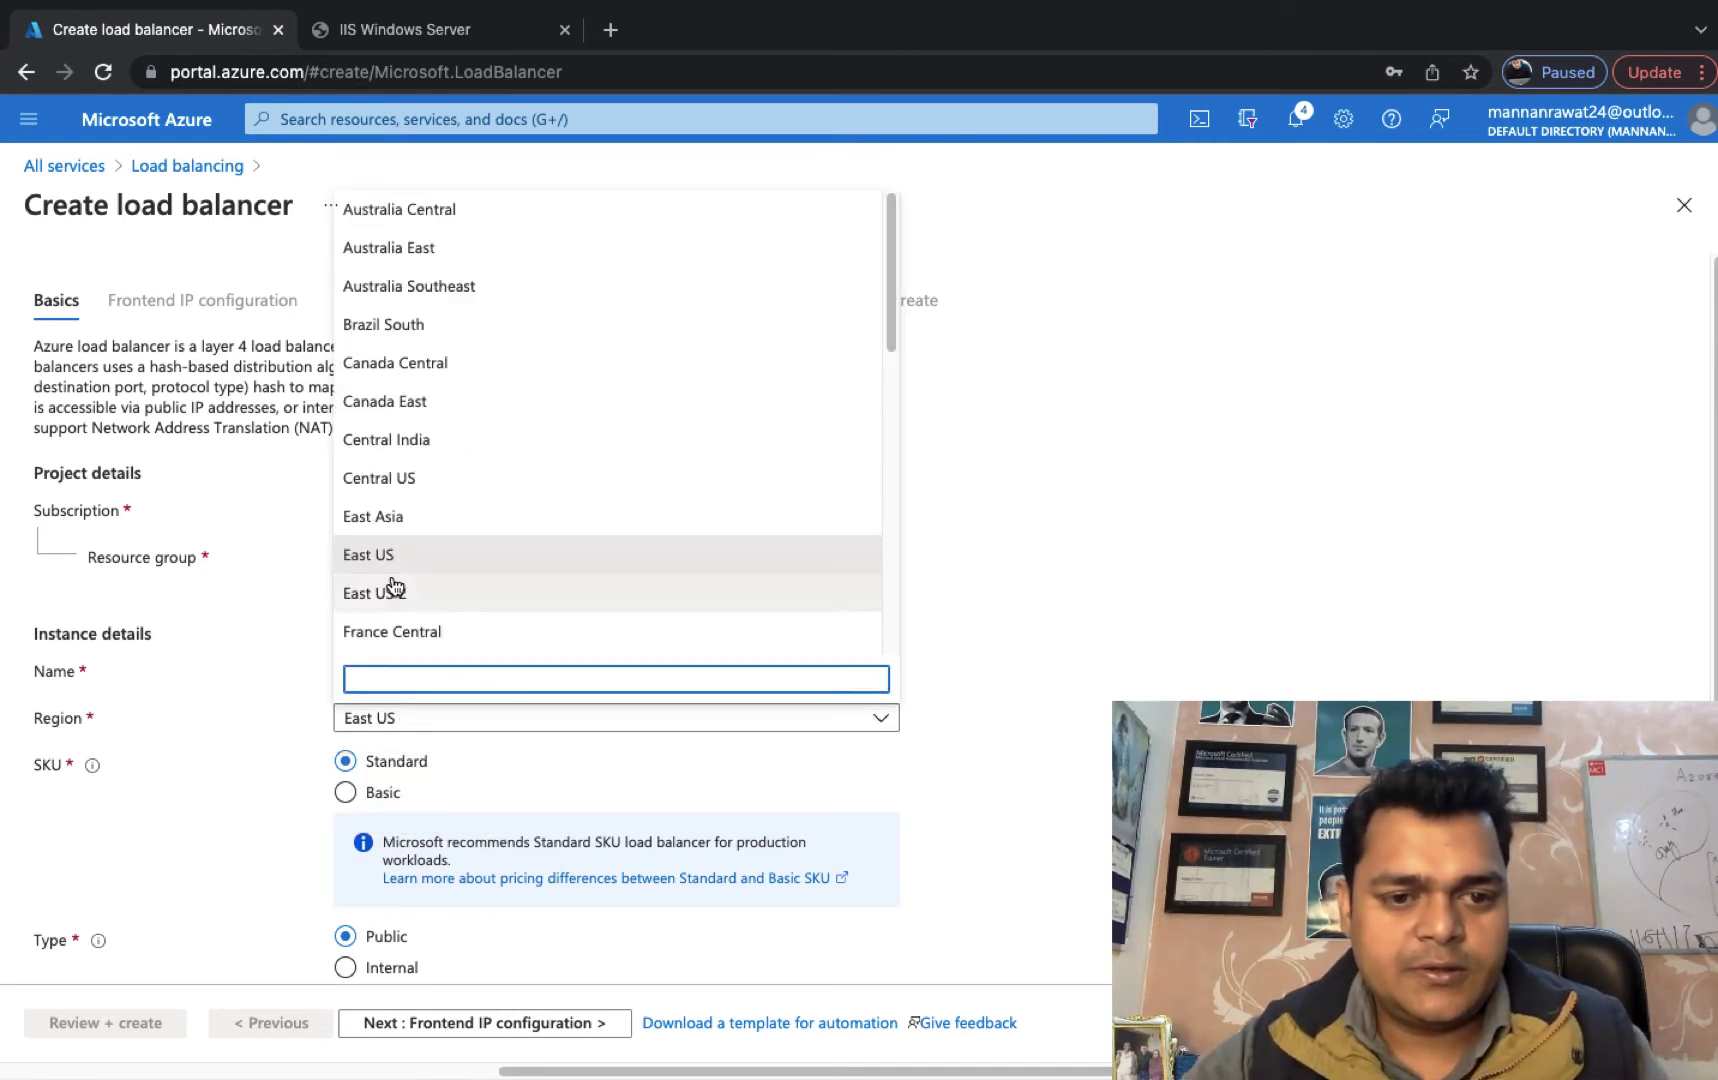
{"action": "left_click", "coordinate": [389, 479]}
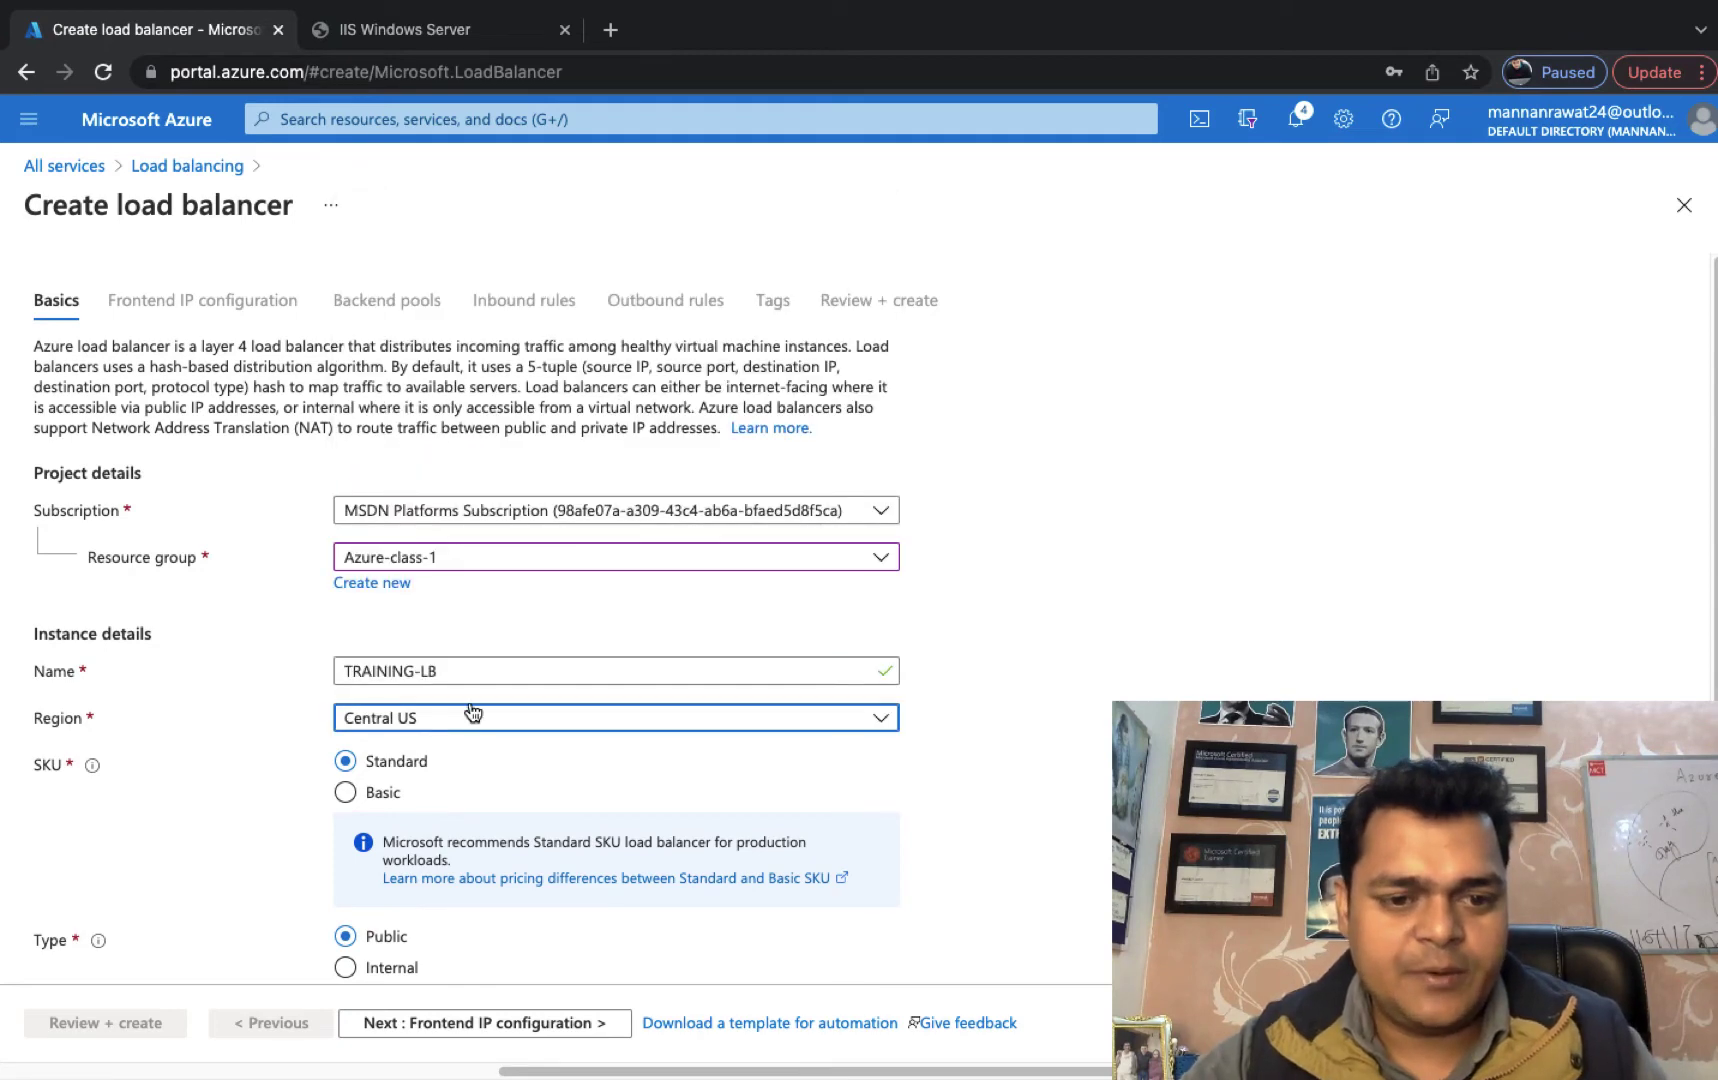
{"action": "scroll", "coordinate": [474, 713], "scroll_direction": "down", "scroll_amount": 3}
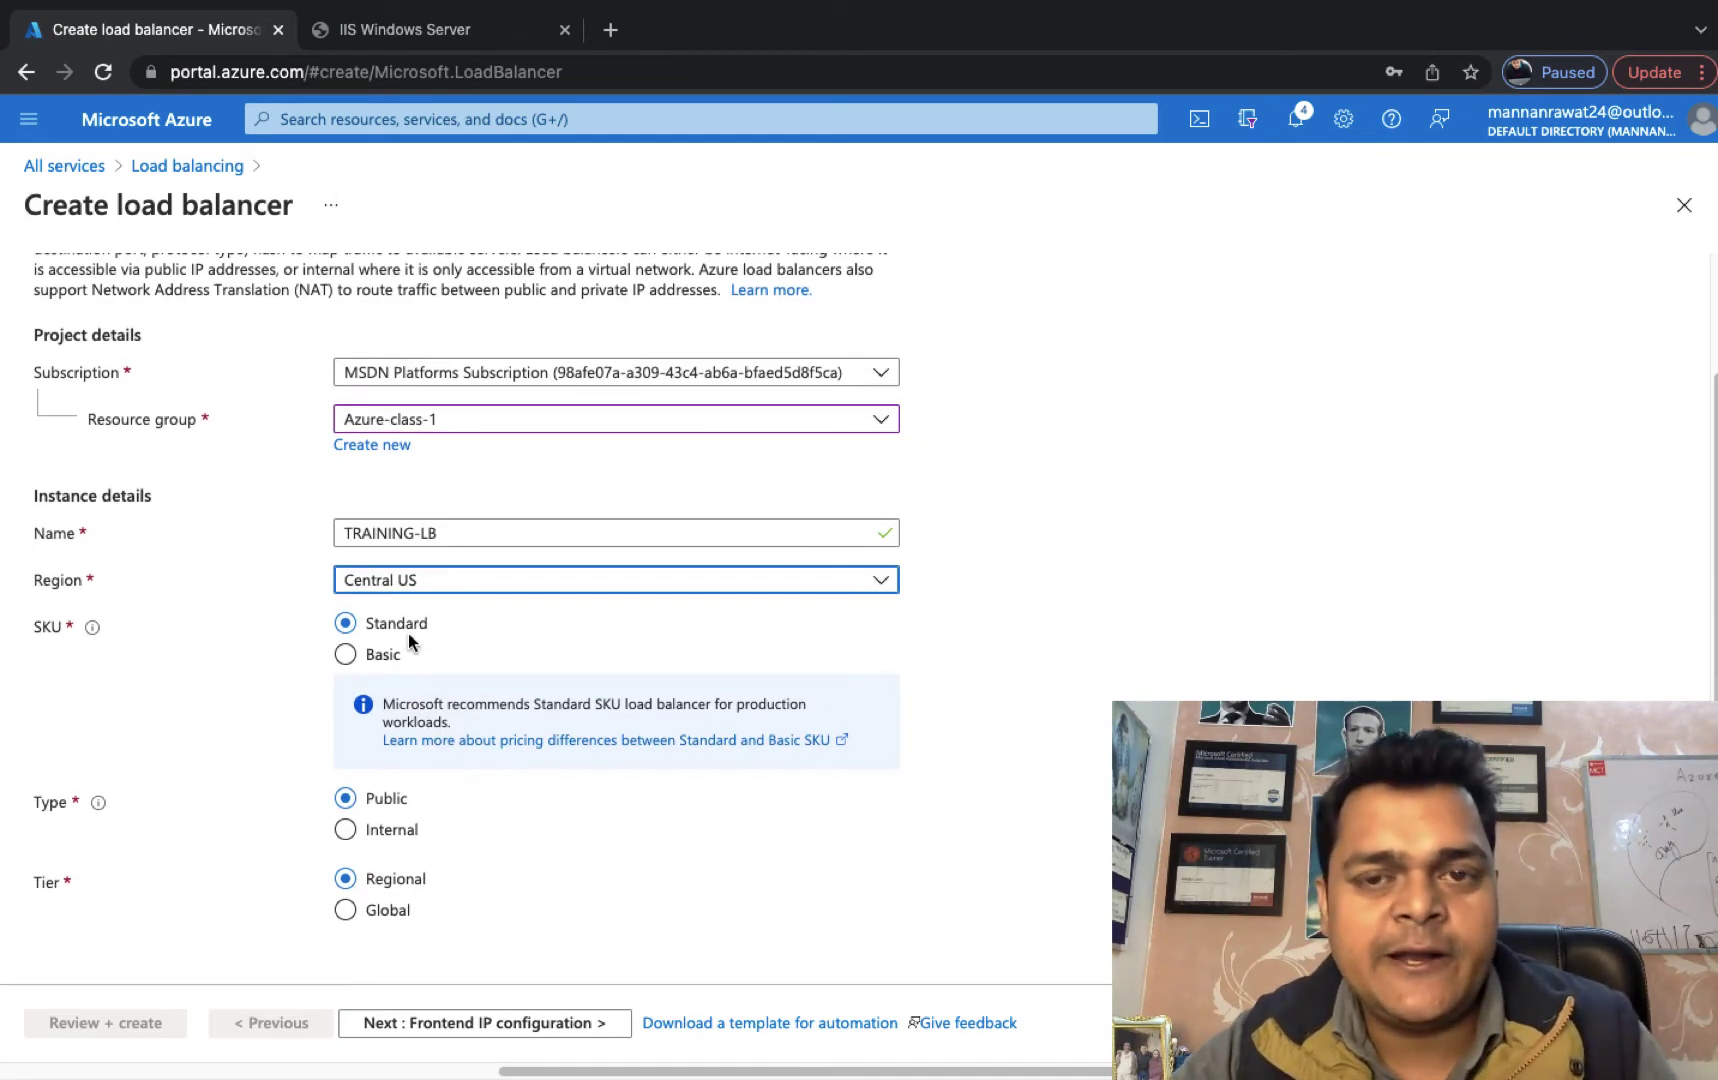
{"action": "left_click", "coordinate": [347, 655]}
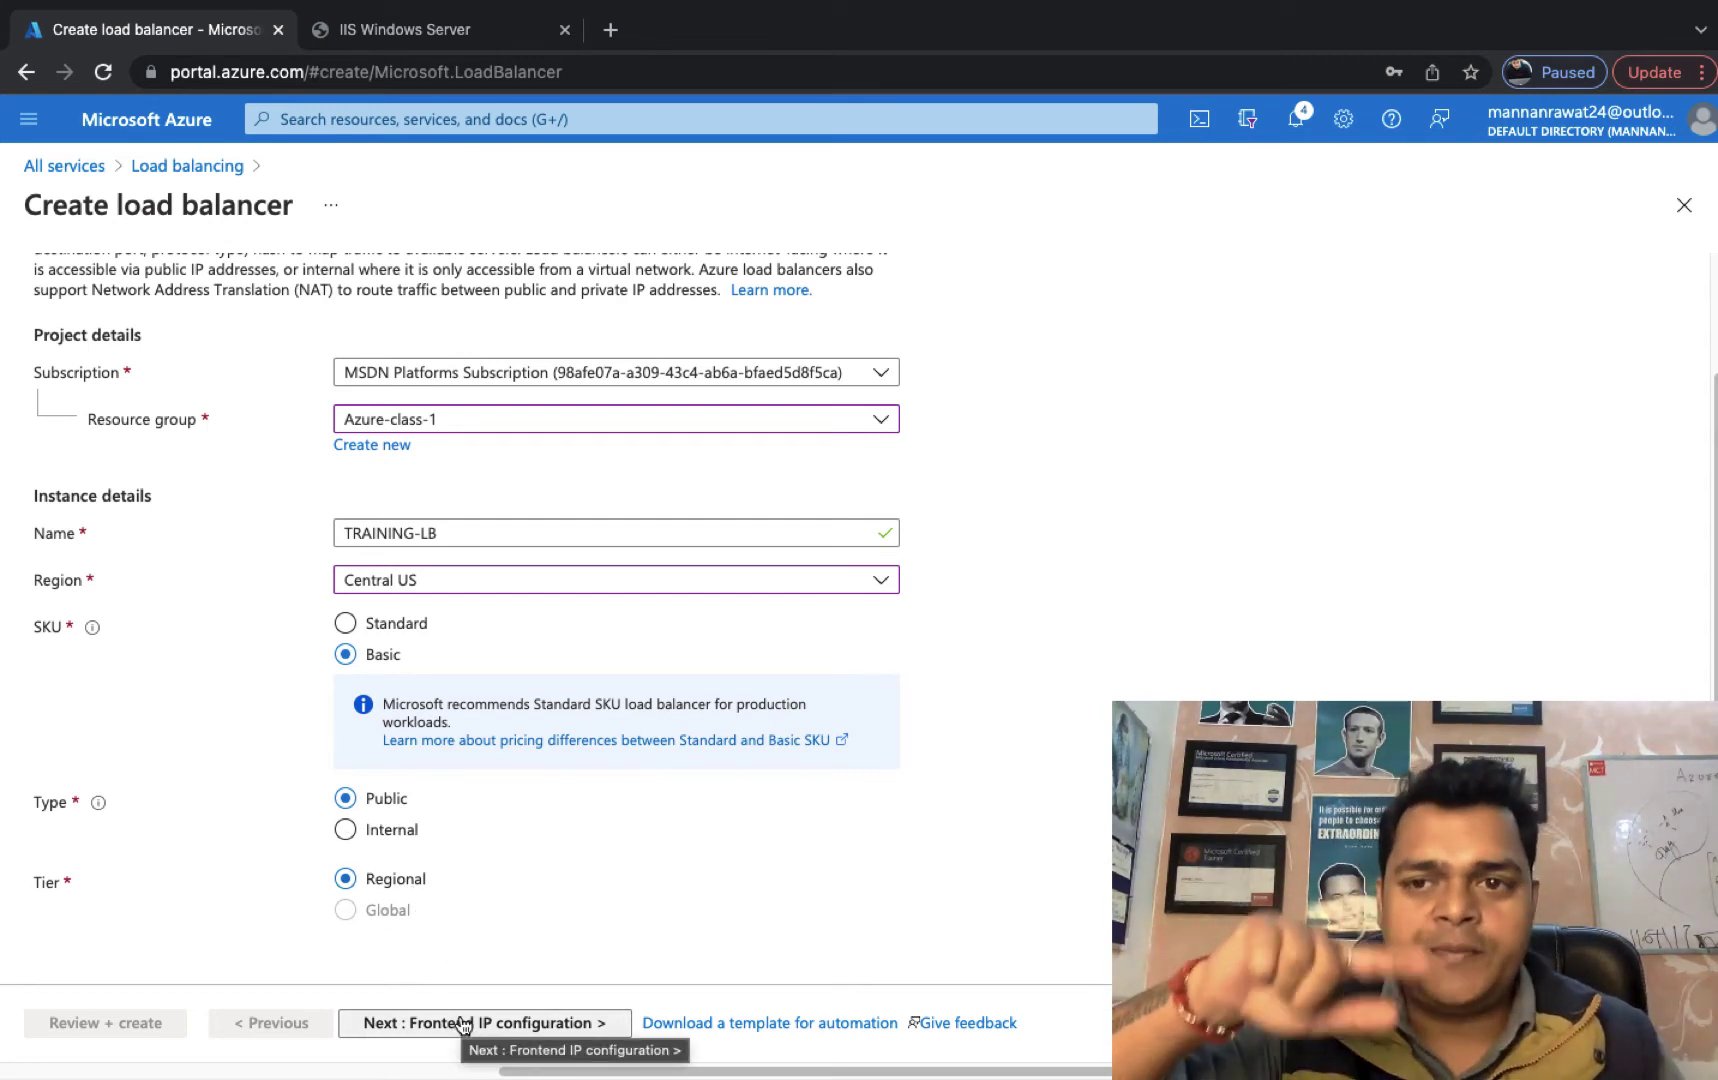
Add frontend IP configuration test-ip using a newly created public IP pub-ip.
{"action": "left_click", "coordinate": [512, 1025]}
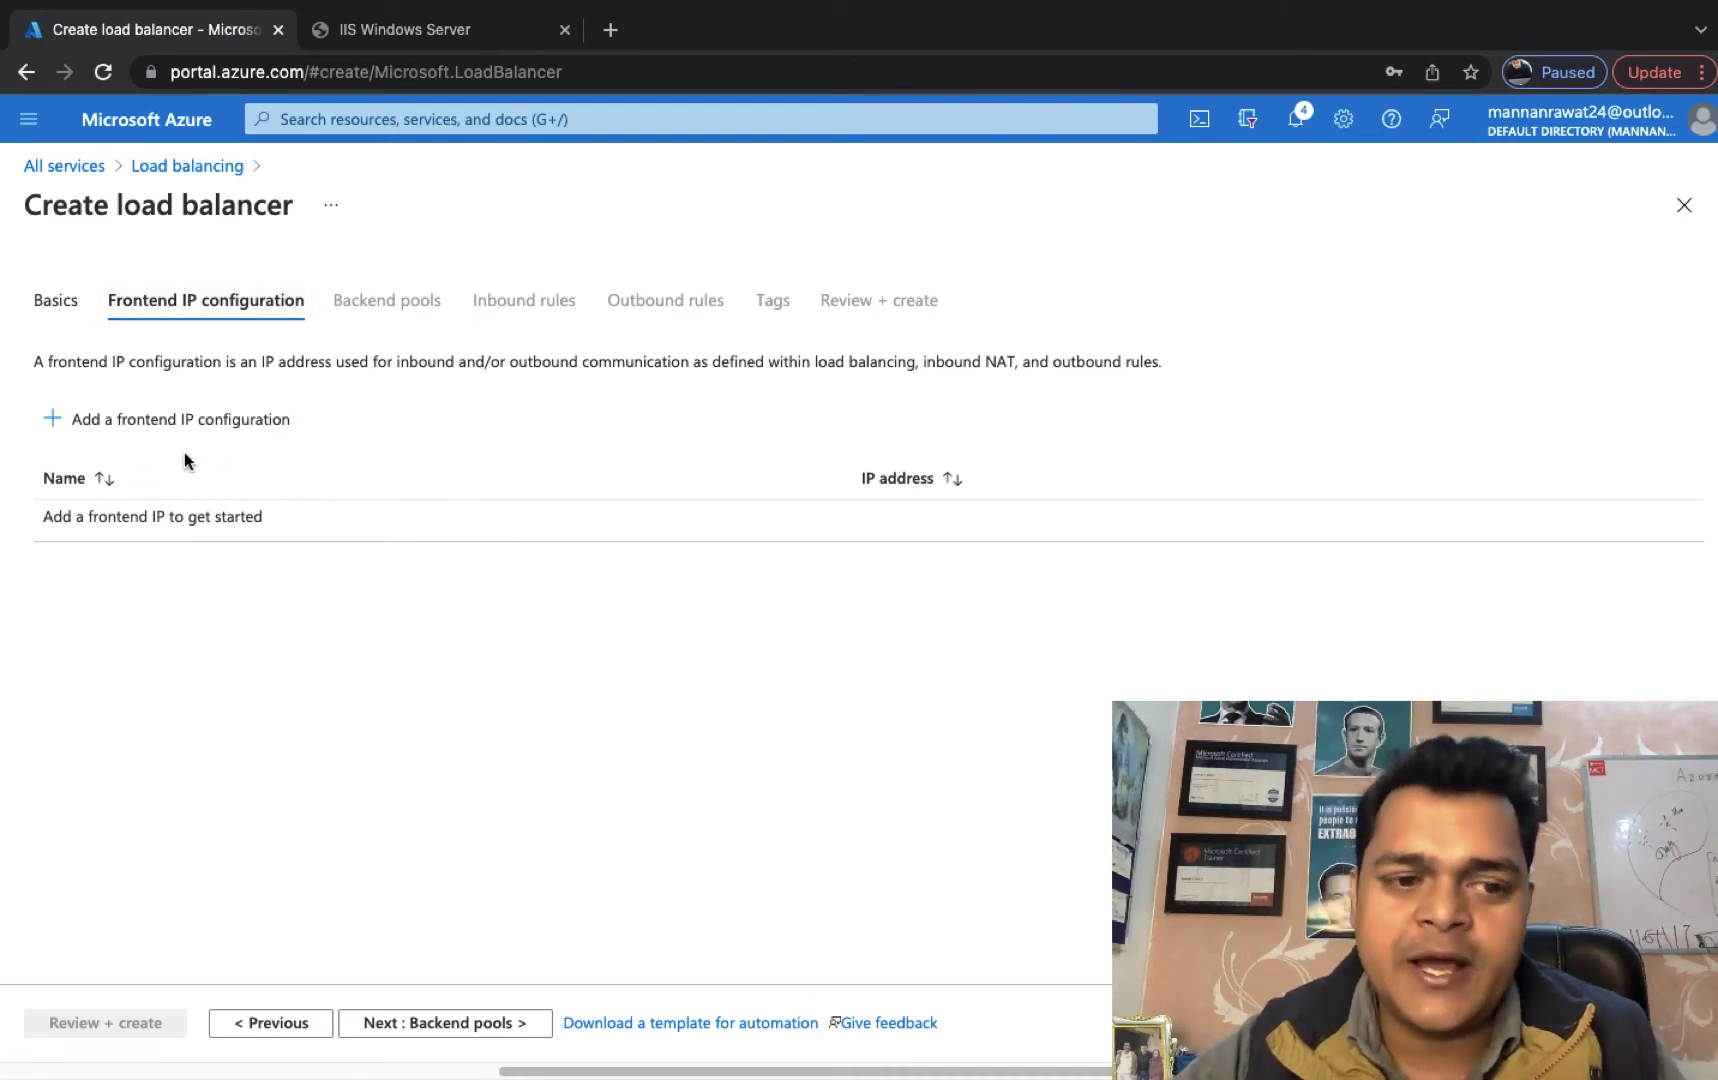
{"action": "left_click", "coordinate": [129, 438]}
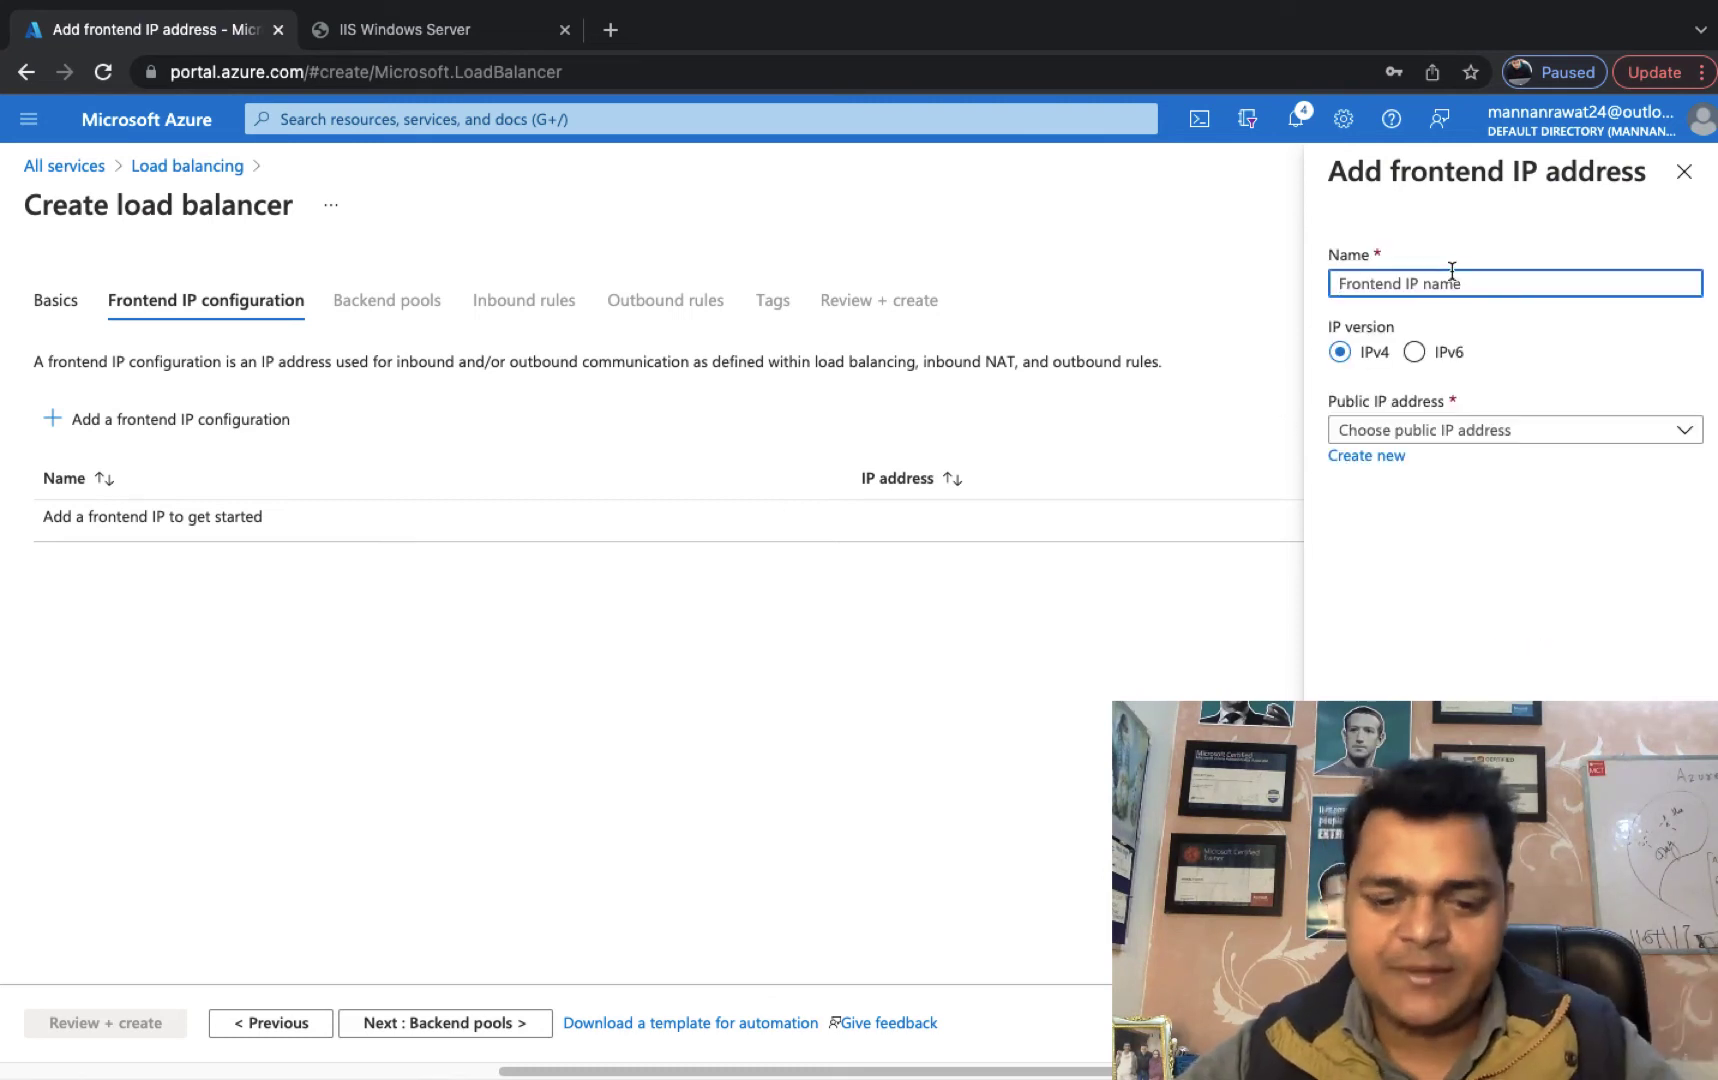
{"action": "type", "text": "test-"}
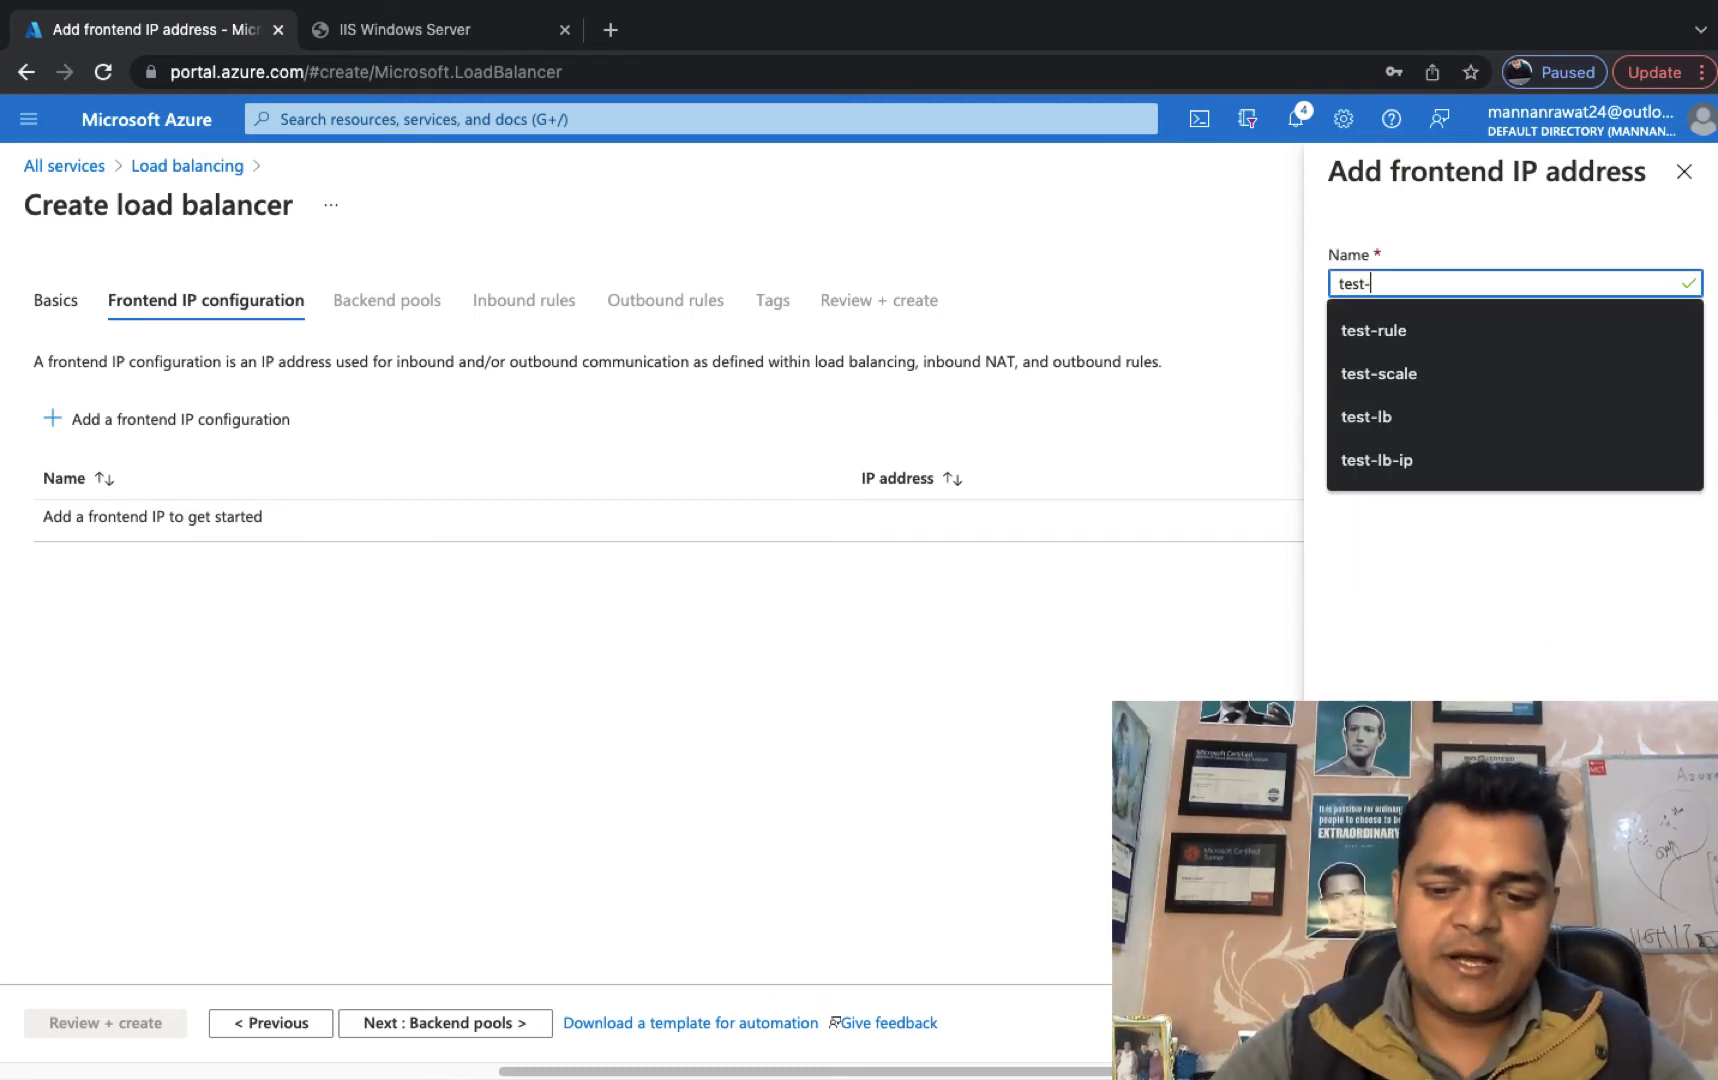
{"action": "type", "text": "ip"}
{"action": "left_click", "coordinate": [1465, 430]}
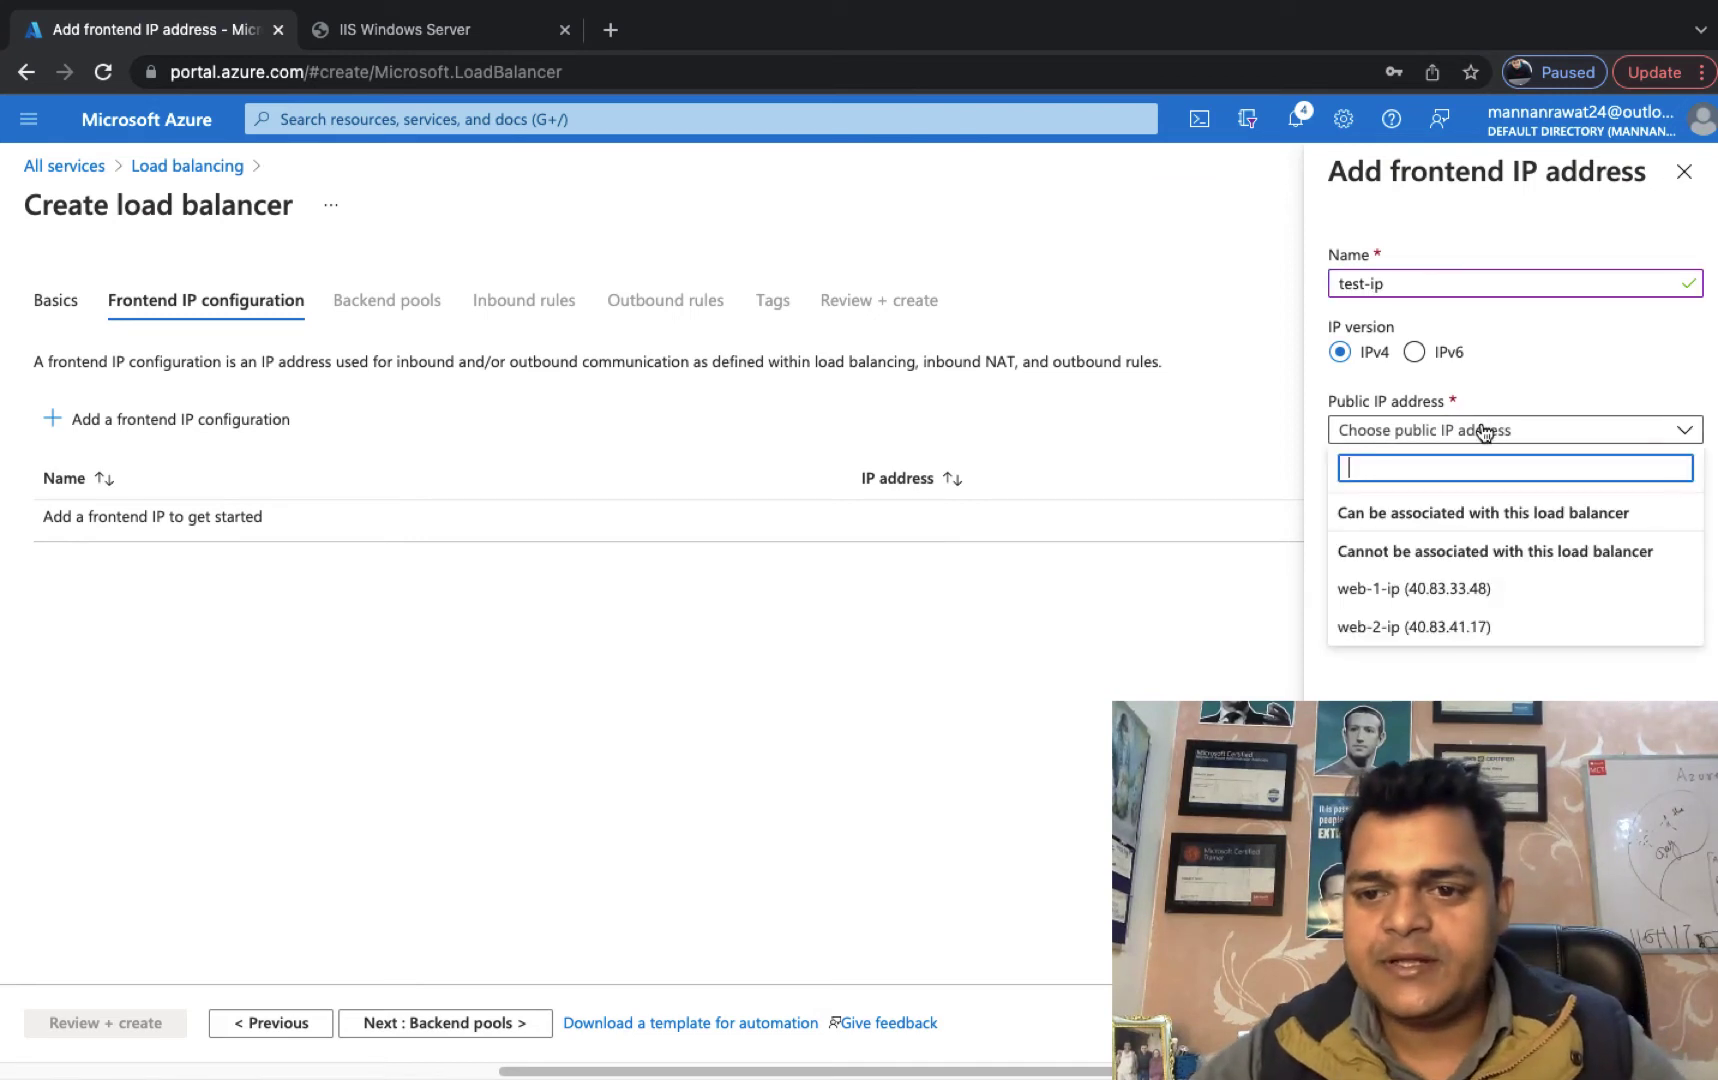
{"action": "left_click", "coordinate": [1428, 689]}
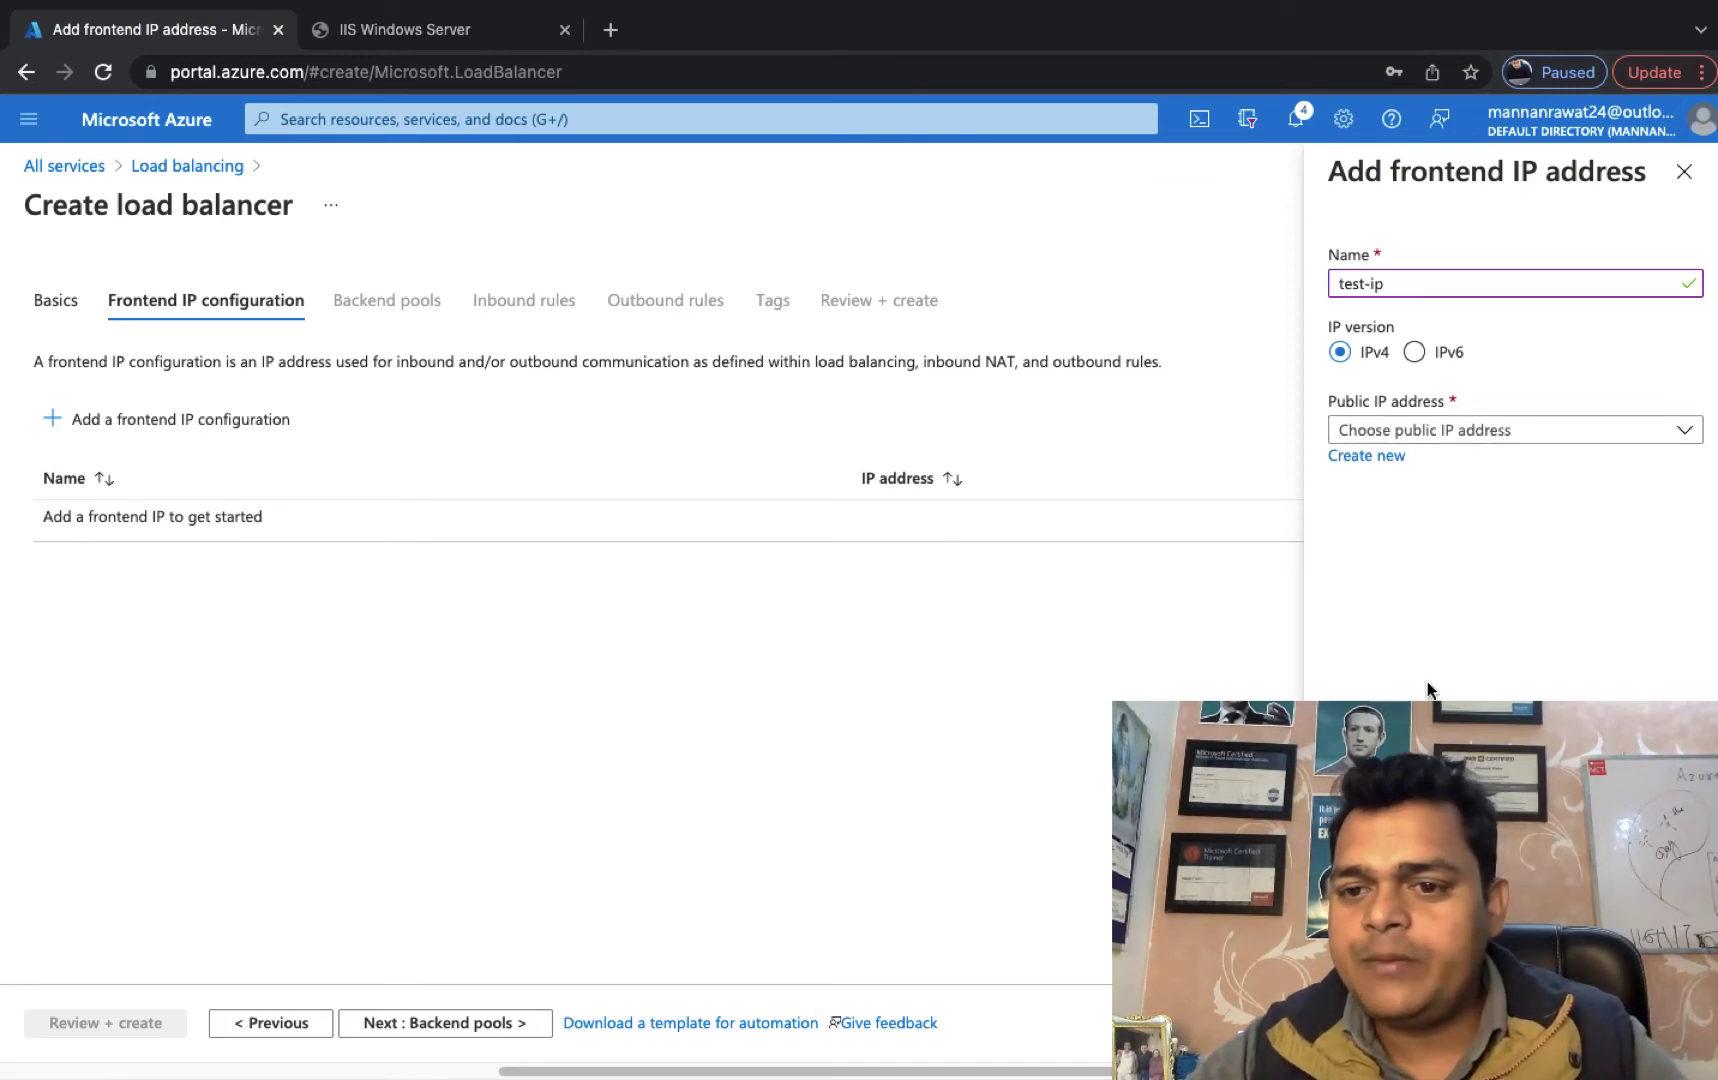
{"action": "left_click", "coordinate": [1365, 457]}
{"action": "type", "text": "pub-ip"}
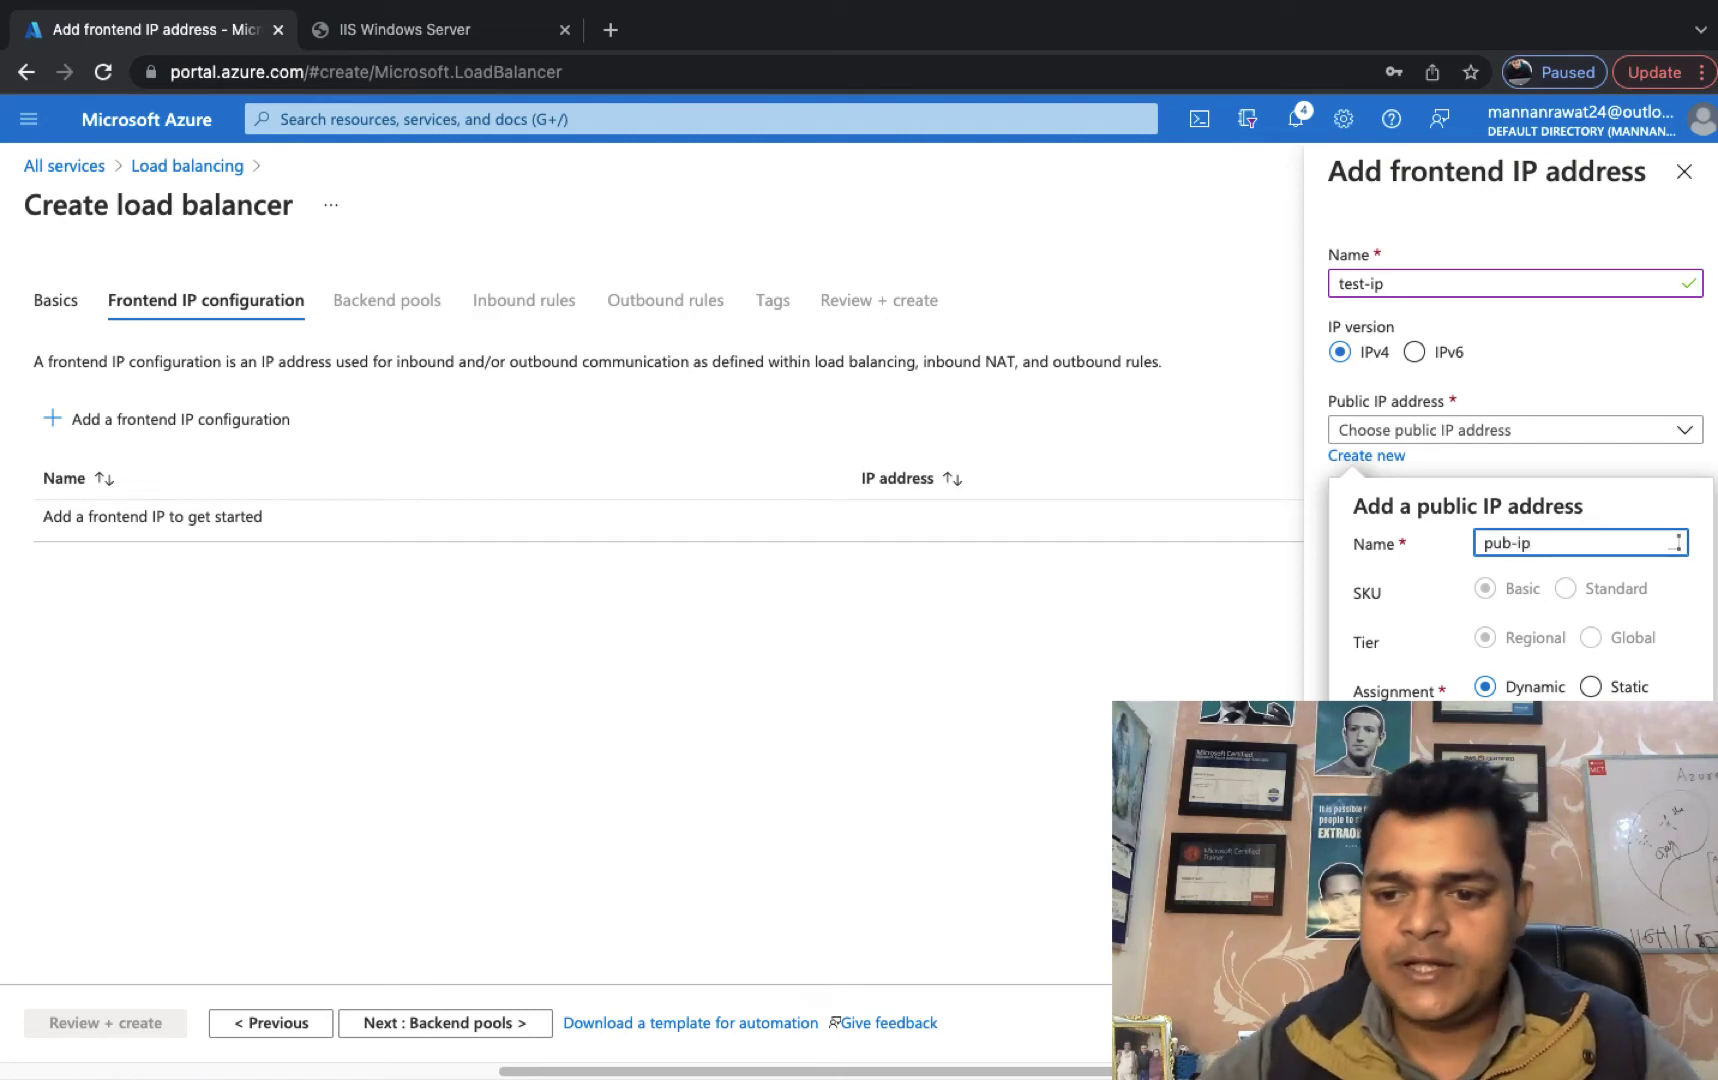
{"action": "left_click", "coordinate": [1385, 746]}
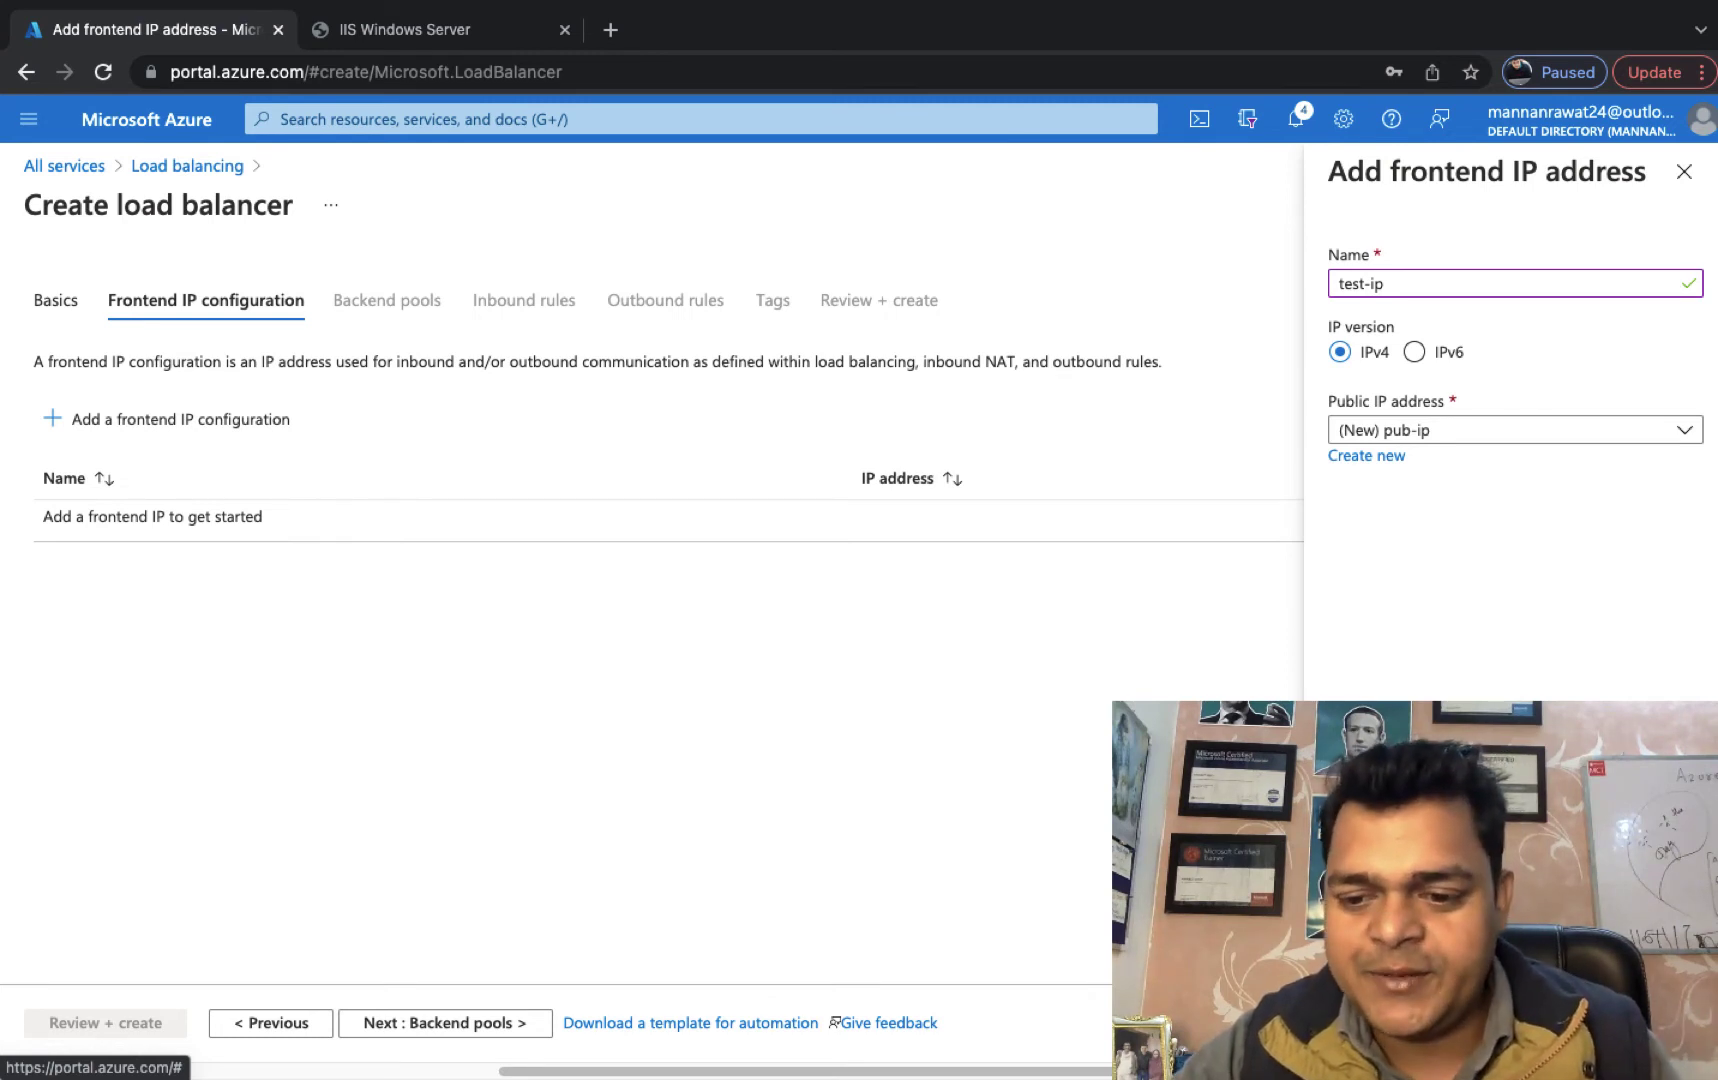
{"action": "left_click", "coordinate": [1362, 1023]}
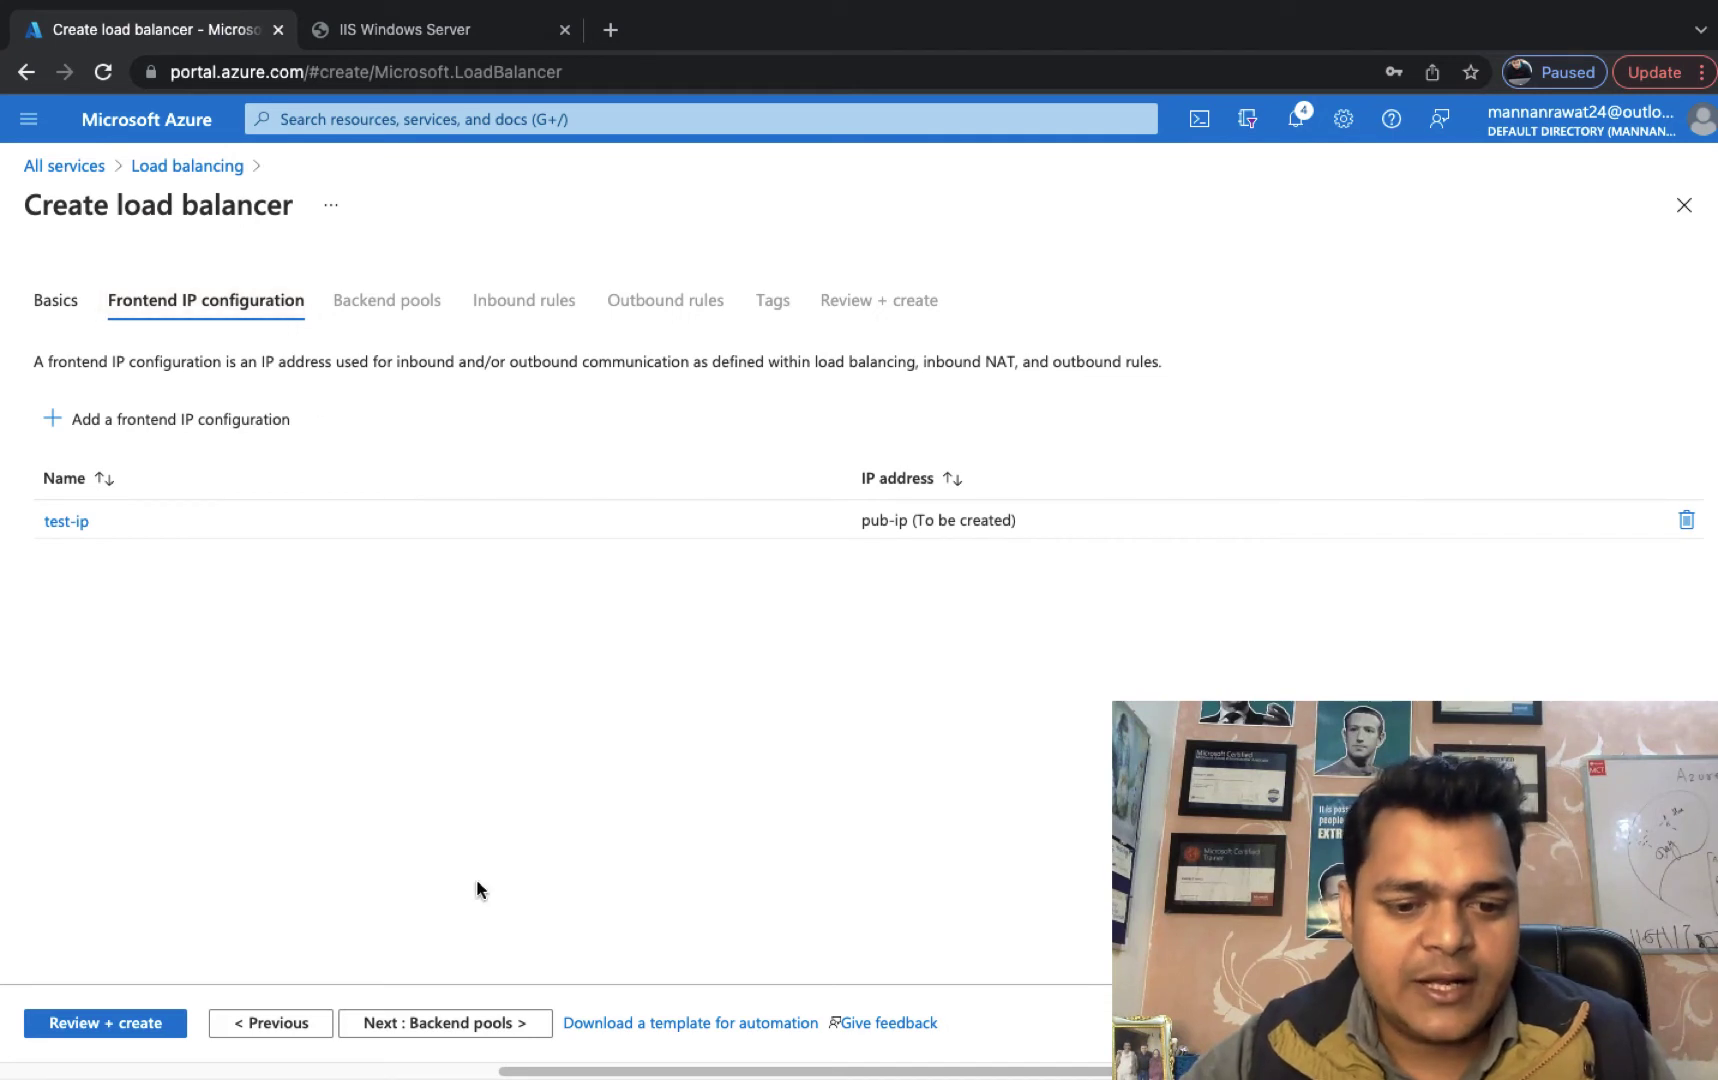
{"action": "left_click", "coordinate": [460, 1024]}
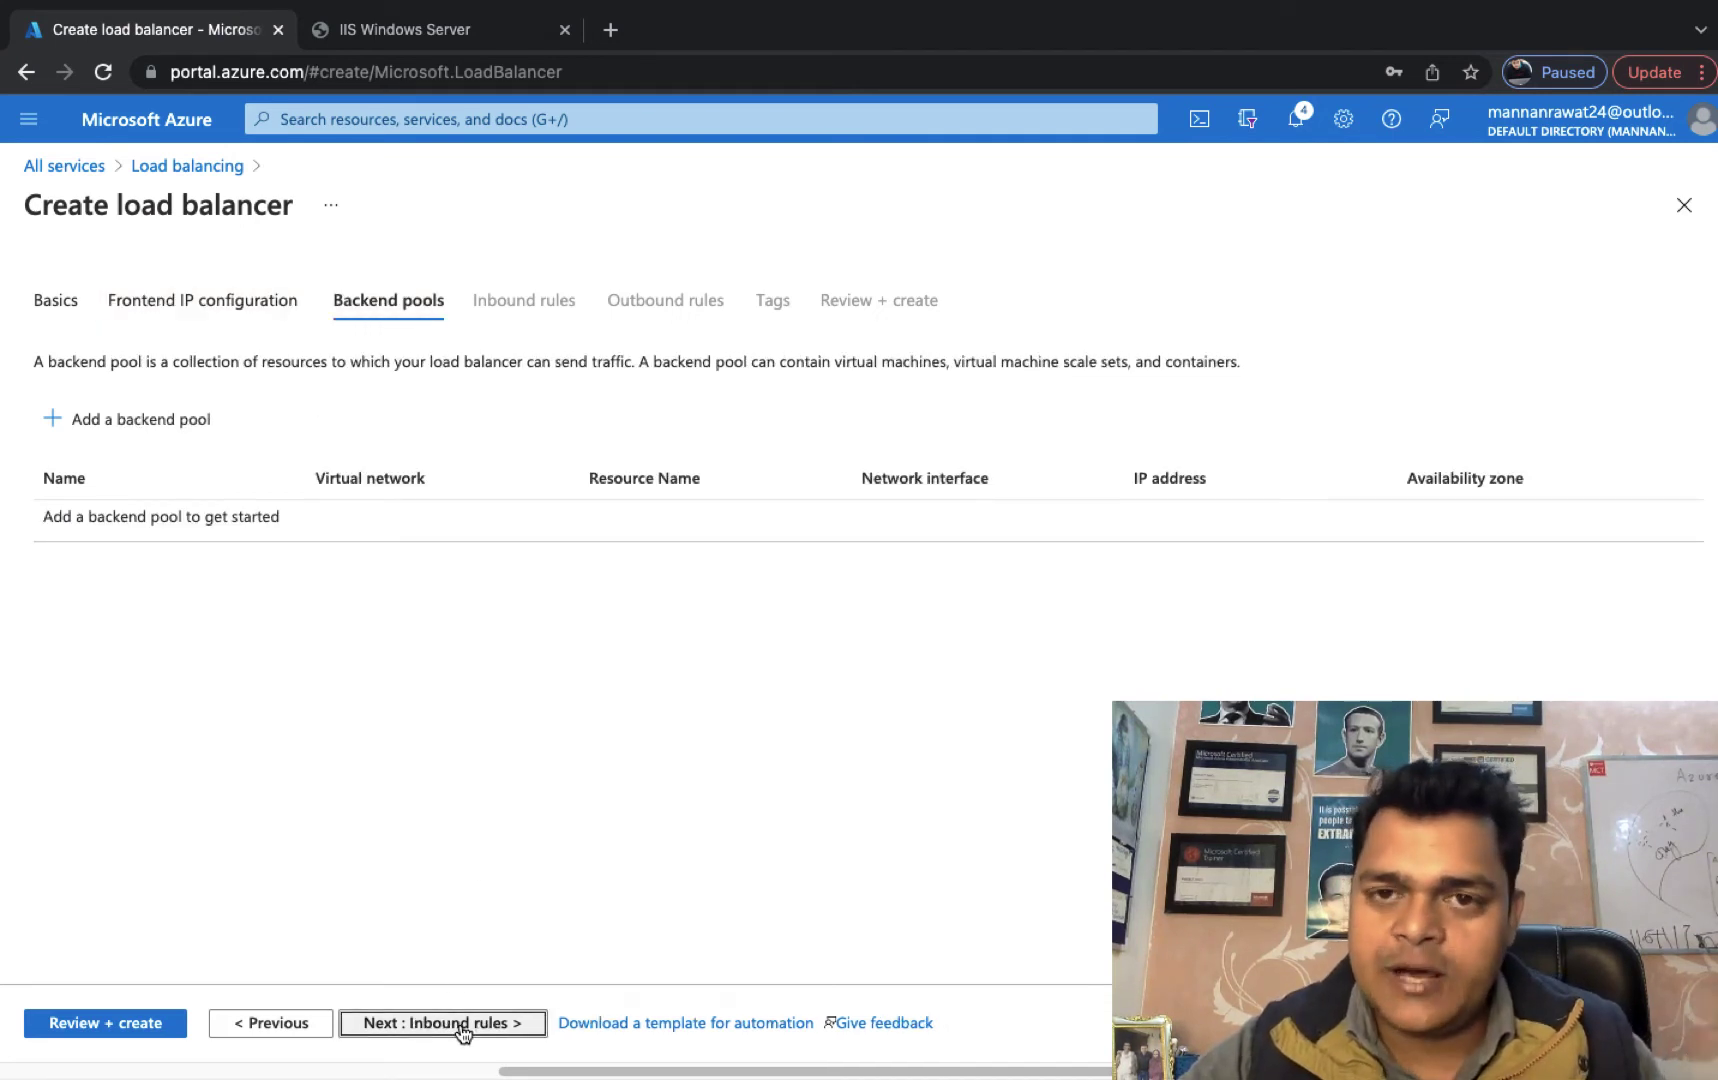
Name a new backend pool test on Azure-class-1-vnet, associated to virtual machines.
{"action": "left_click", "coordinate": [177, 436]}
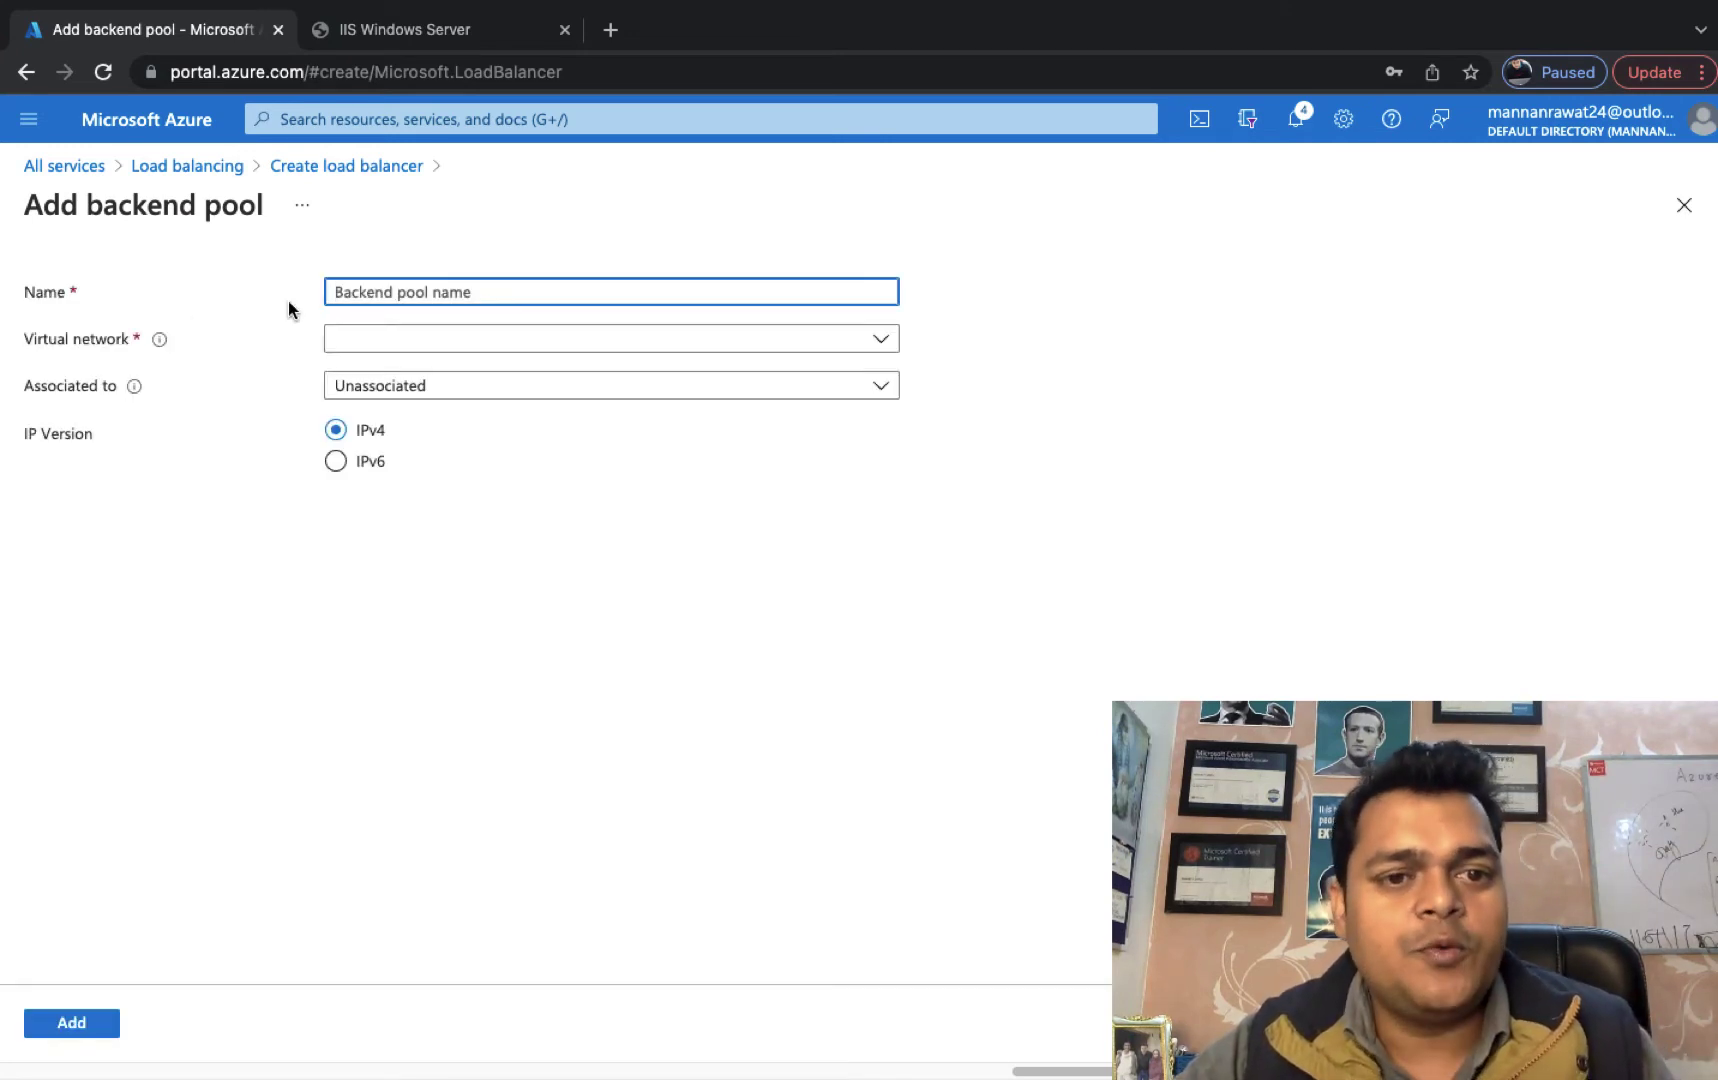
{"action": "type", "text": "test"}
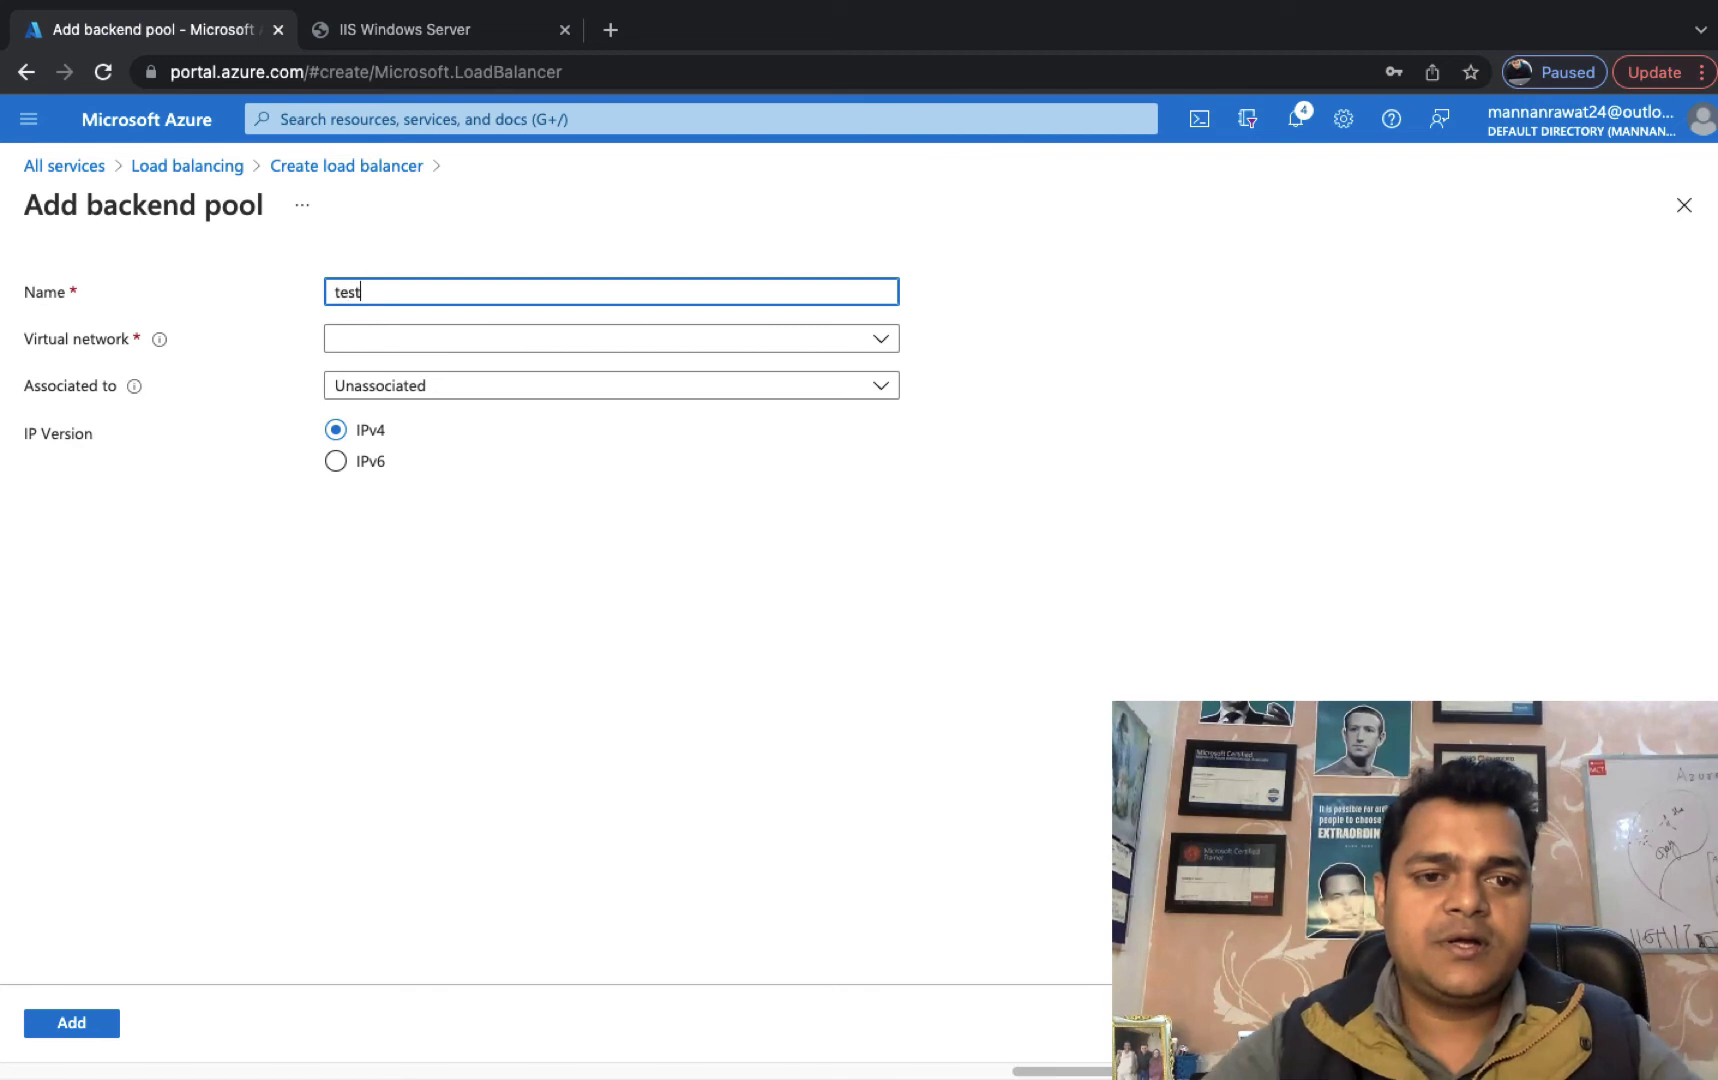
{"action": "left_click", "coordinate": [530, 342]}
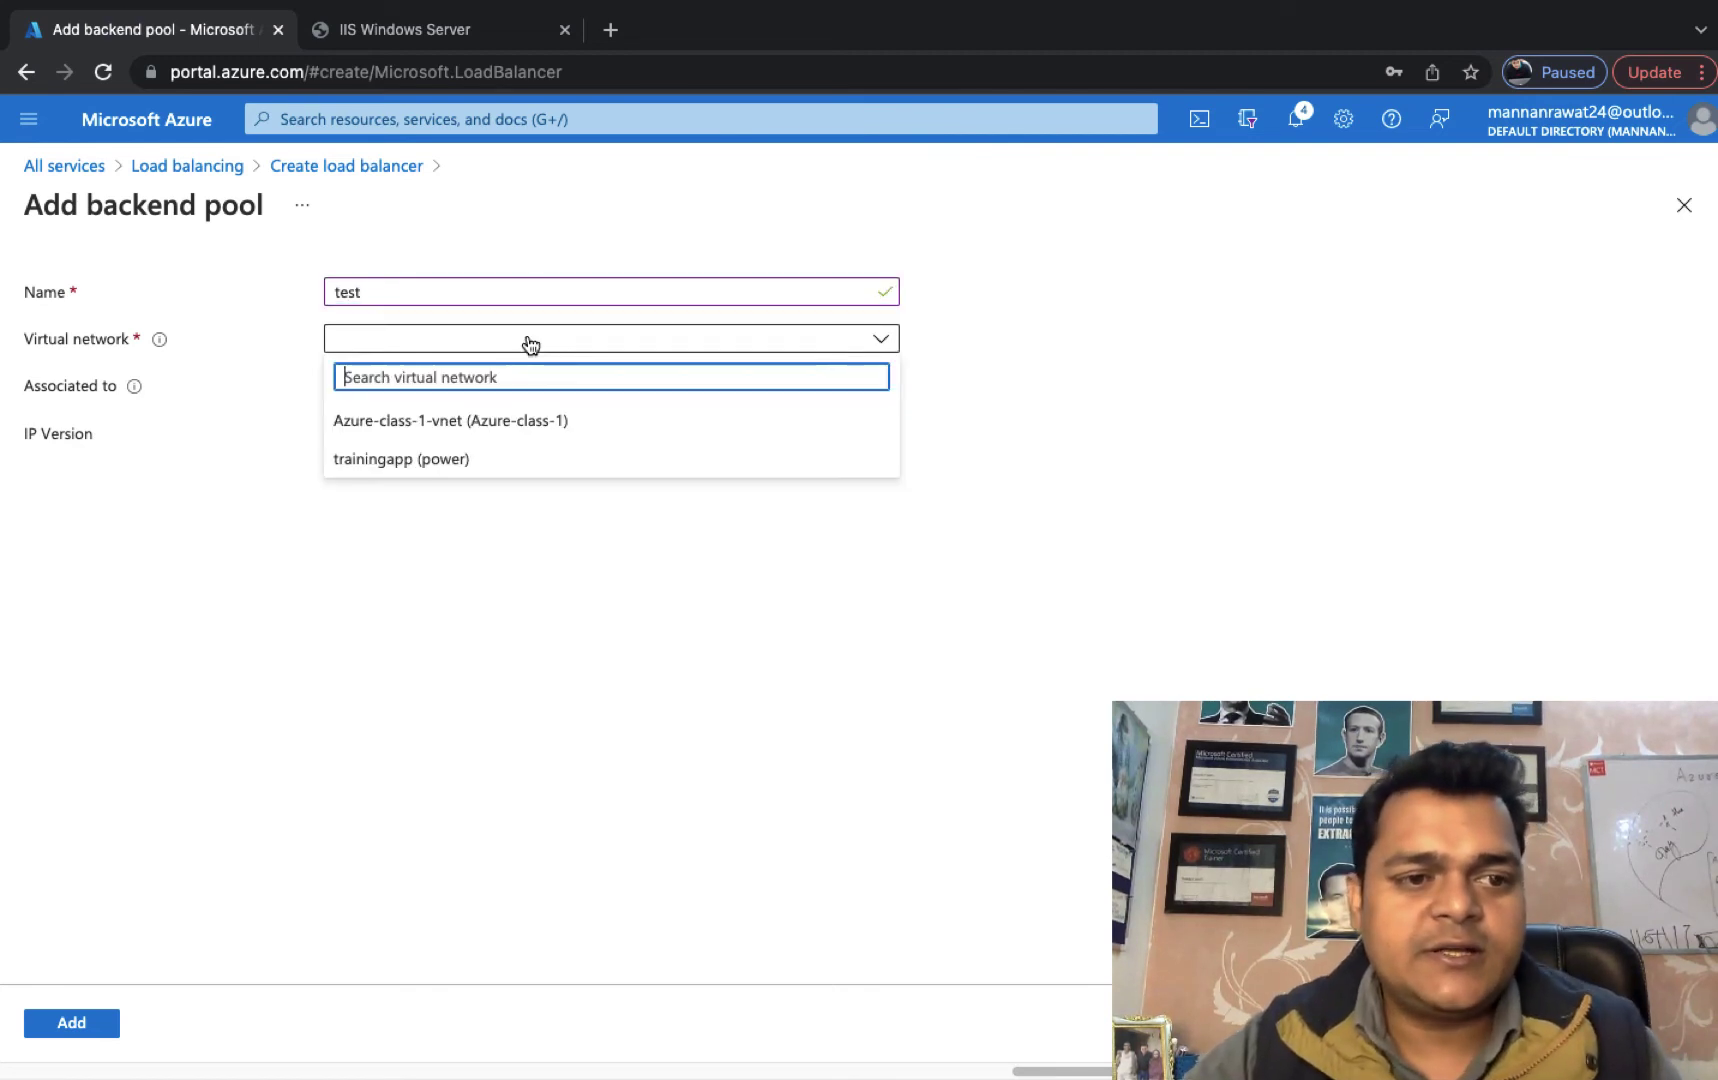
{"action": "left_click", "coordinate": [466, 428]}
{"action": "left_click", "coordinate": [483, 385]}
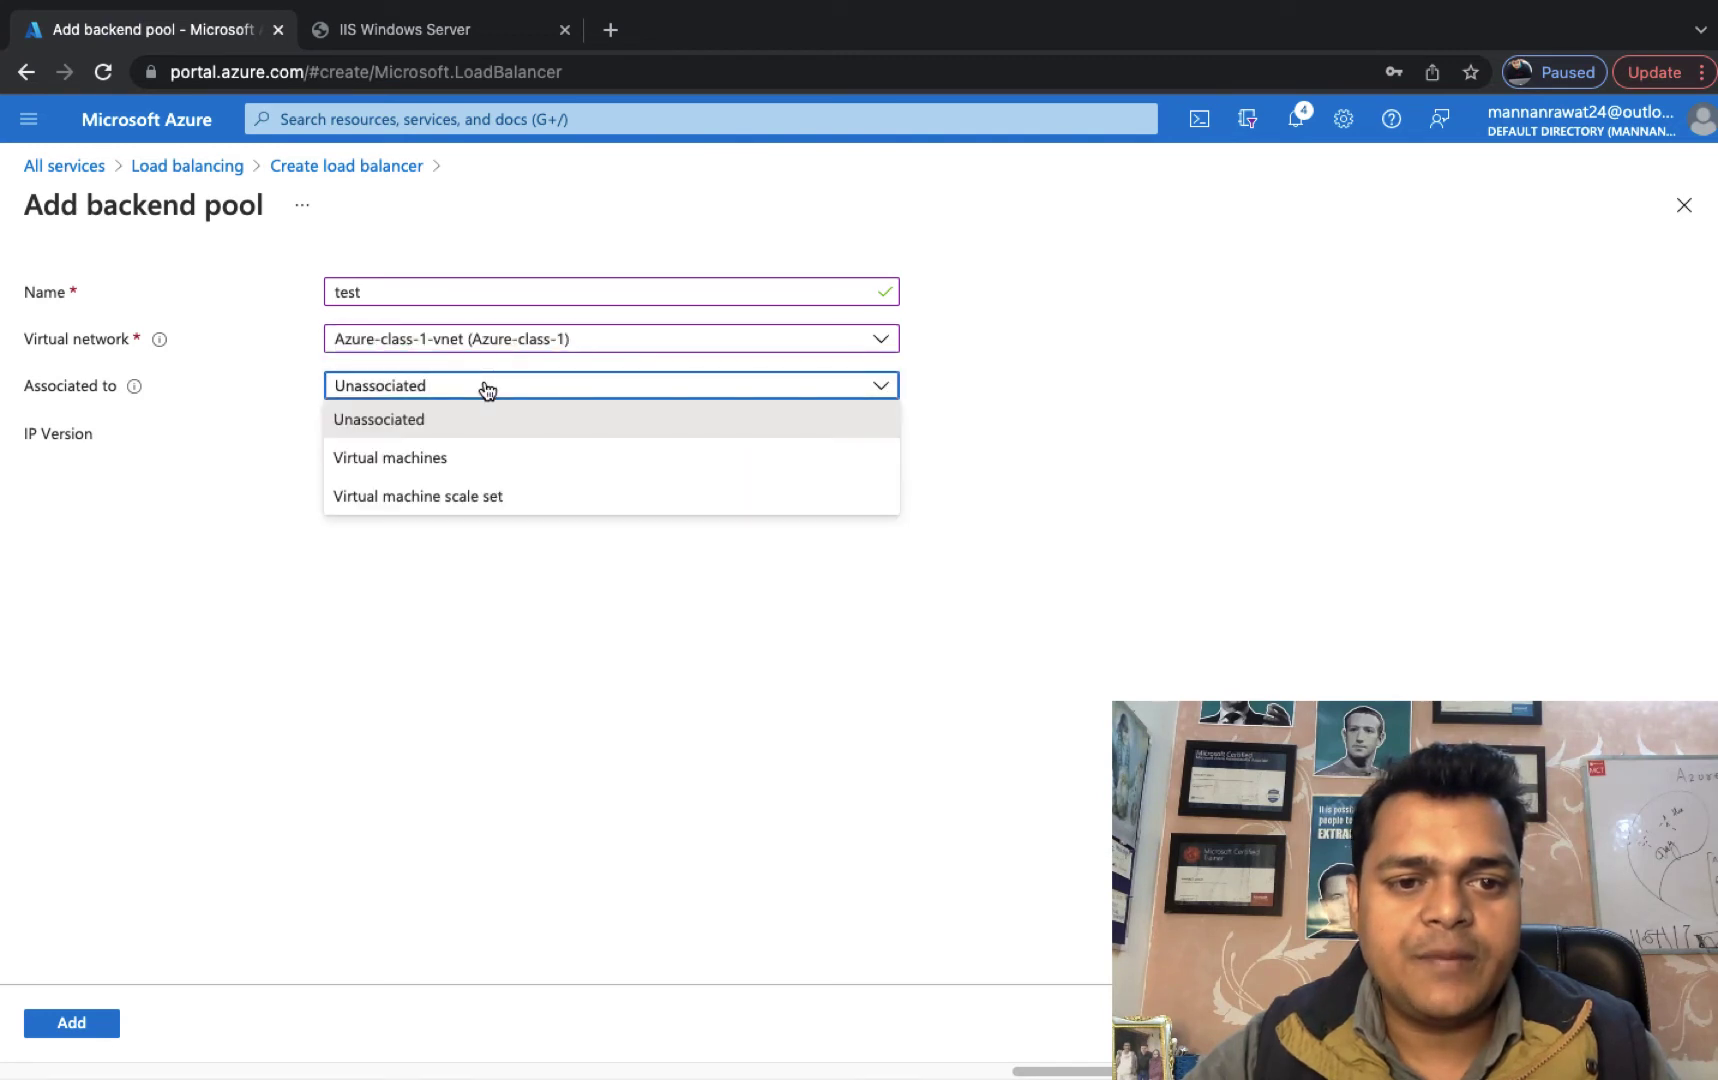
{"action": "left_click", "coordinate": [398, 459]}
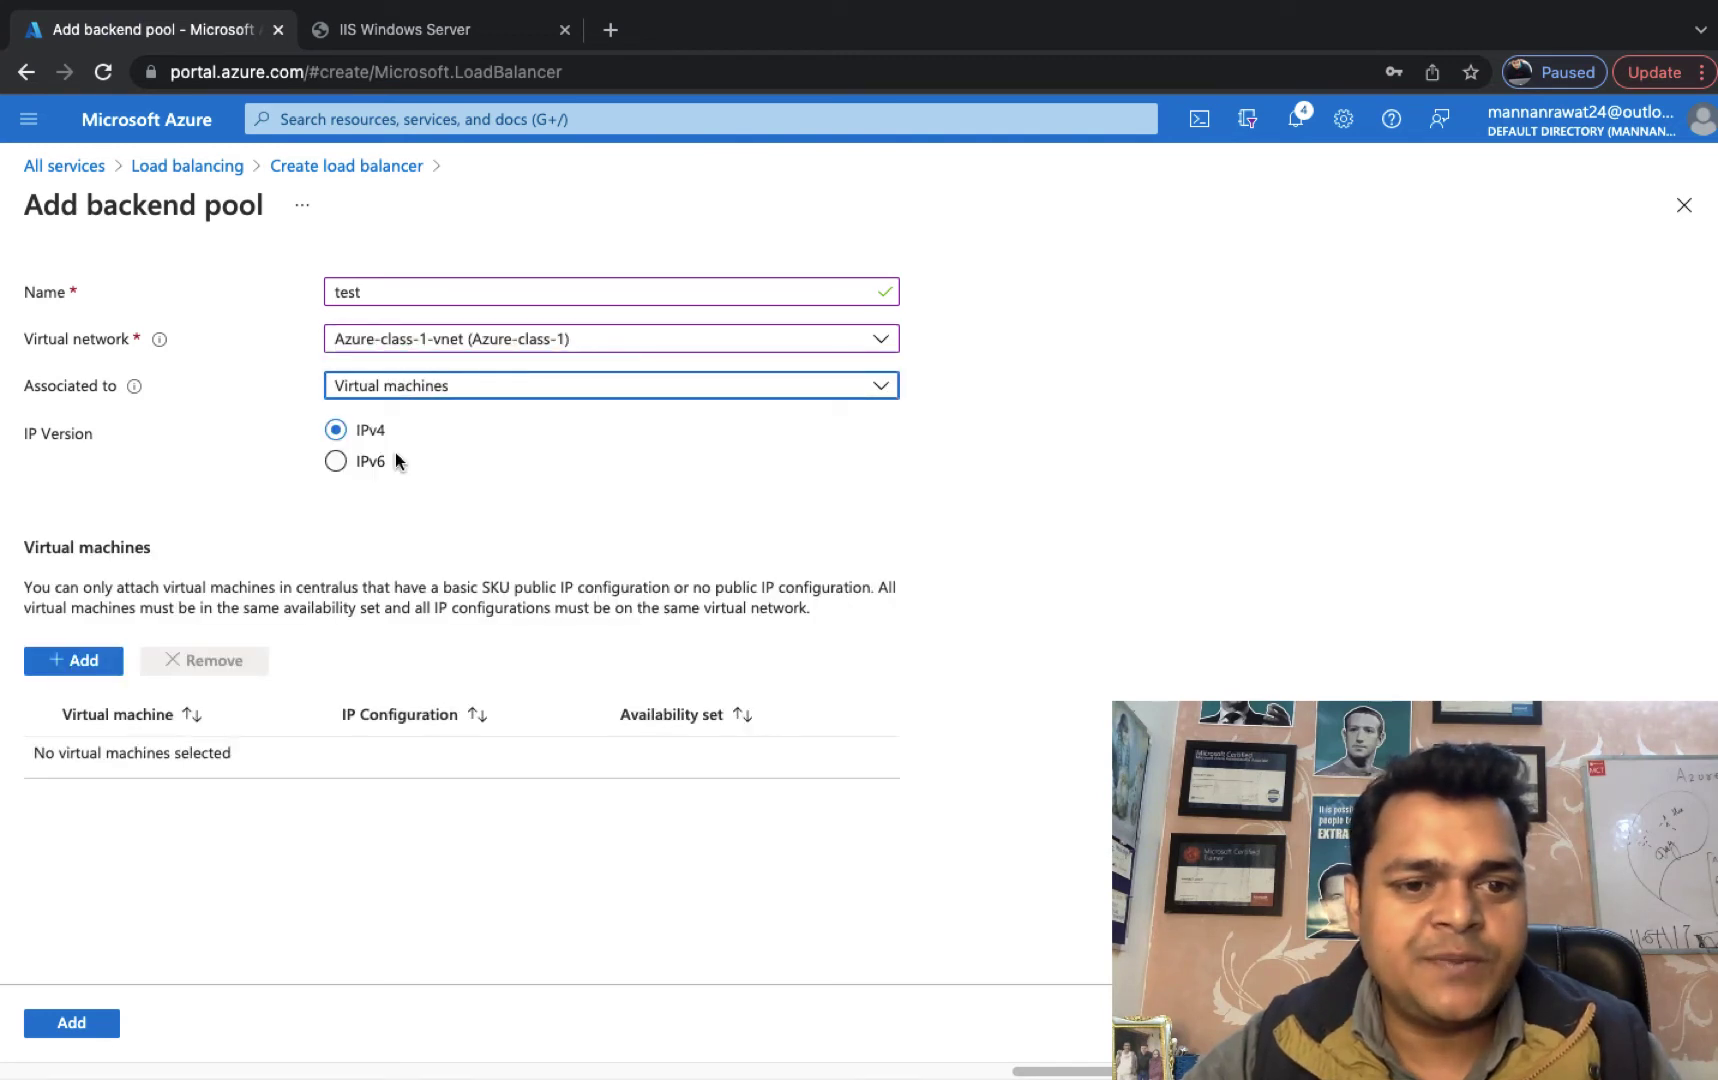
Add web-1 and web-2 to pool test, save it, and begin a load balancing rule.
{"action": "left_click", "coordinate": [88, 661]}
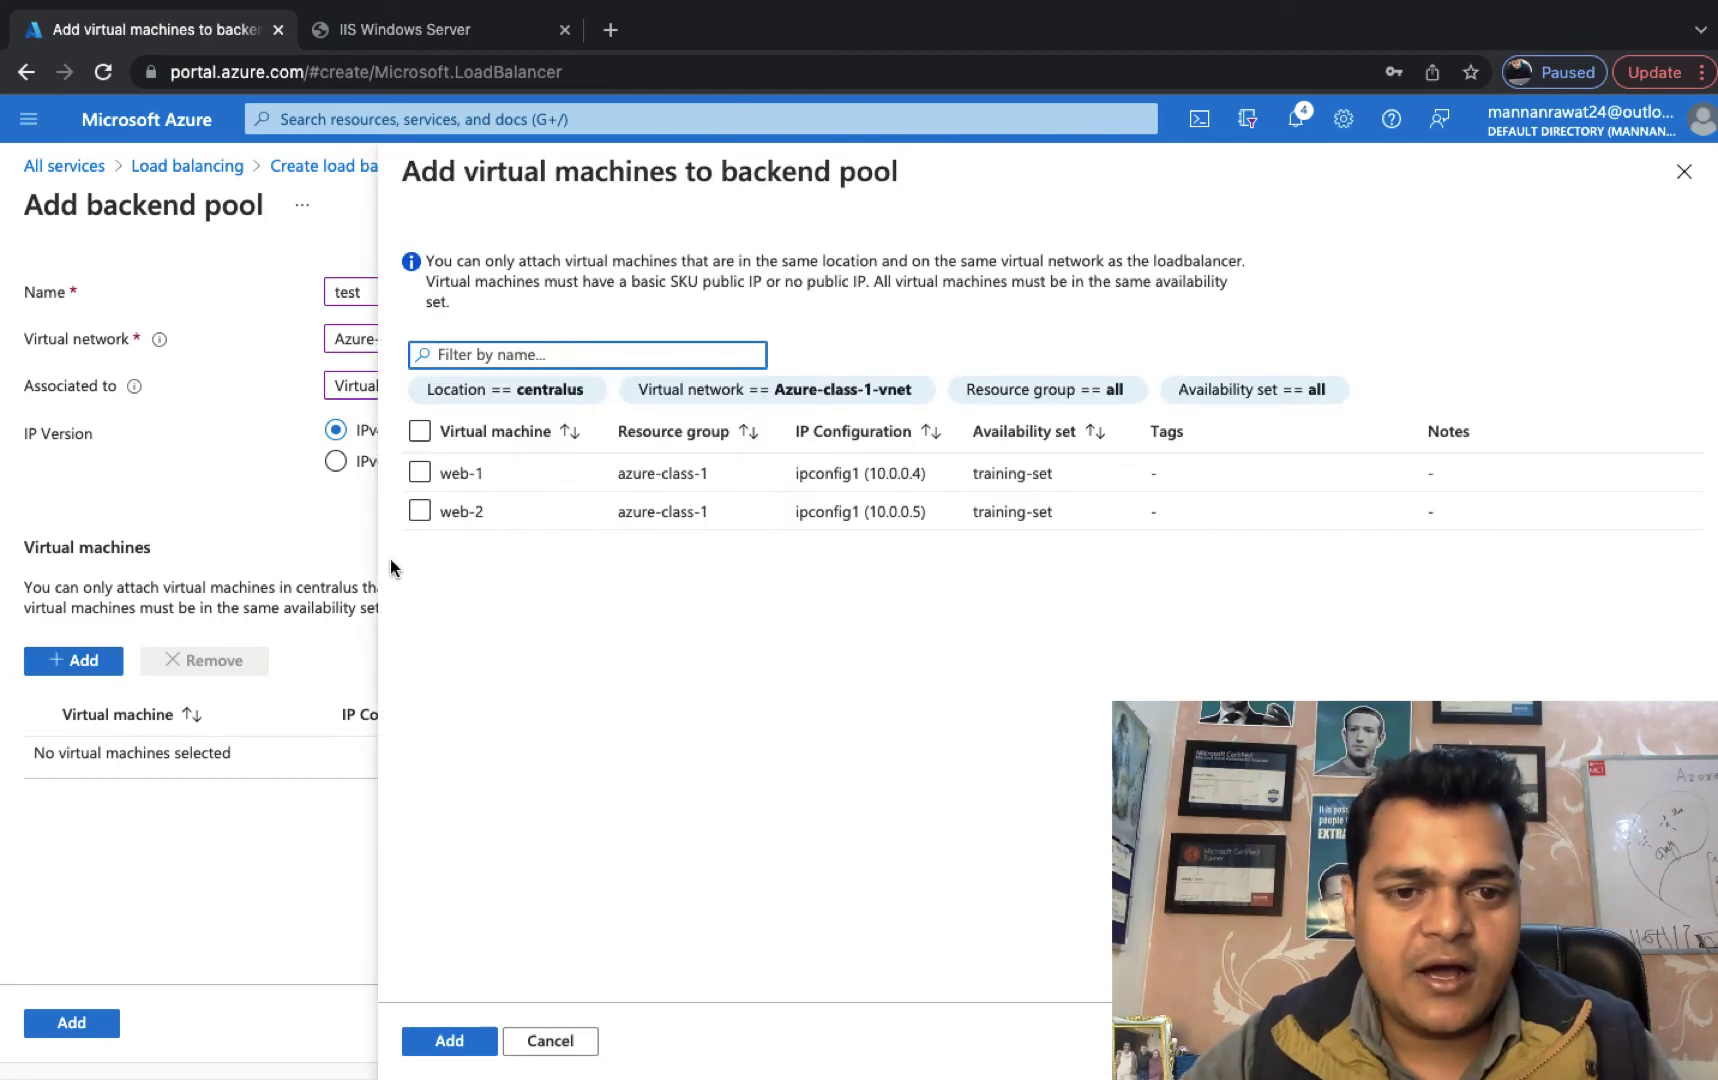
{"action": "left_click", "coordinate": [420, 433]}
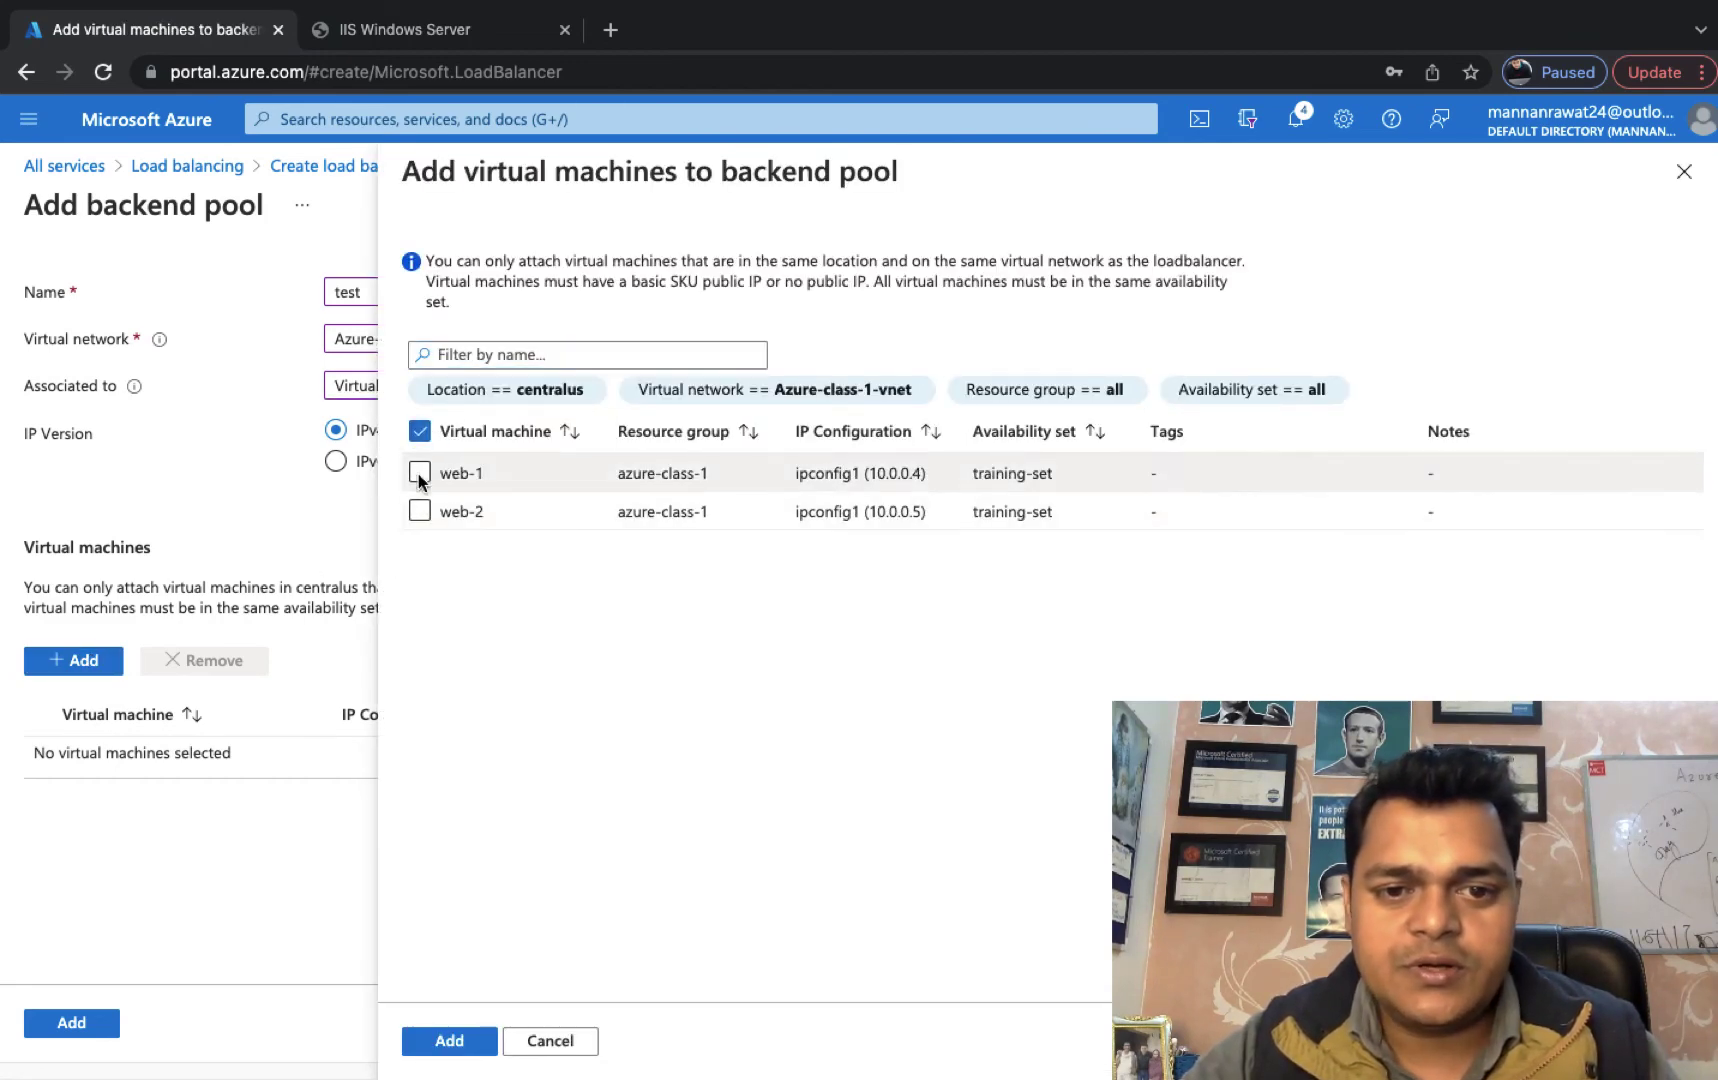
{"action": "left_click", "coordinate": [419, 472]}
{"action": "left_click", "coordinate": [419, 511]}
{"action": "key", "text": "super+Tab"}
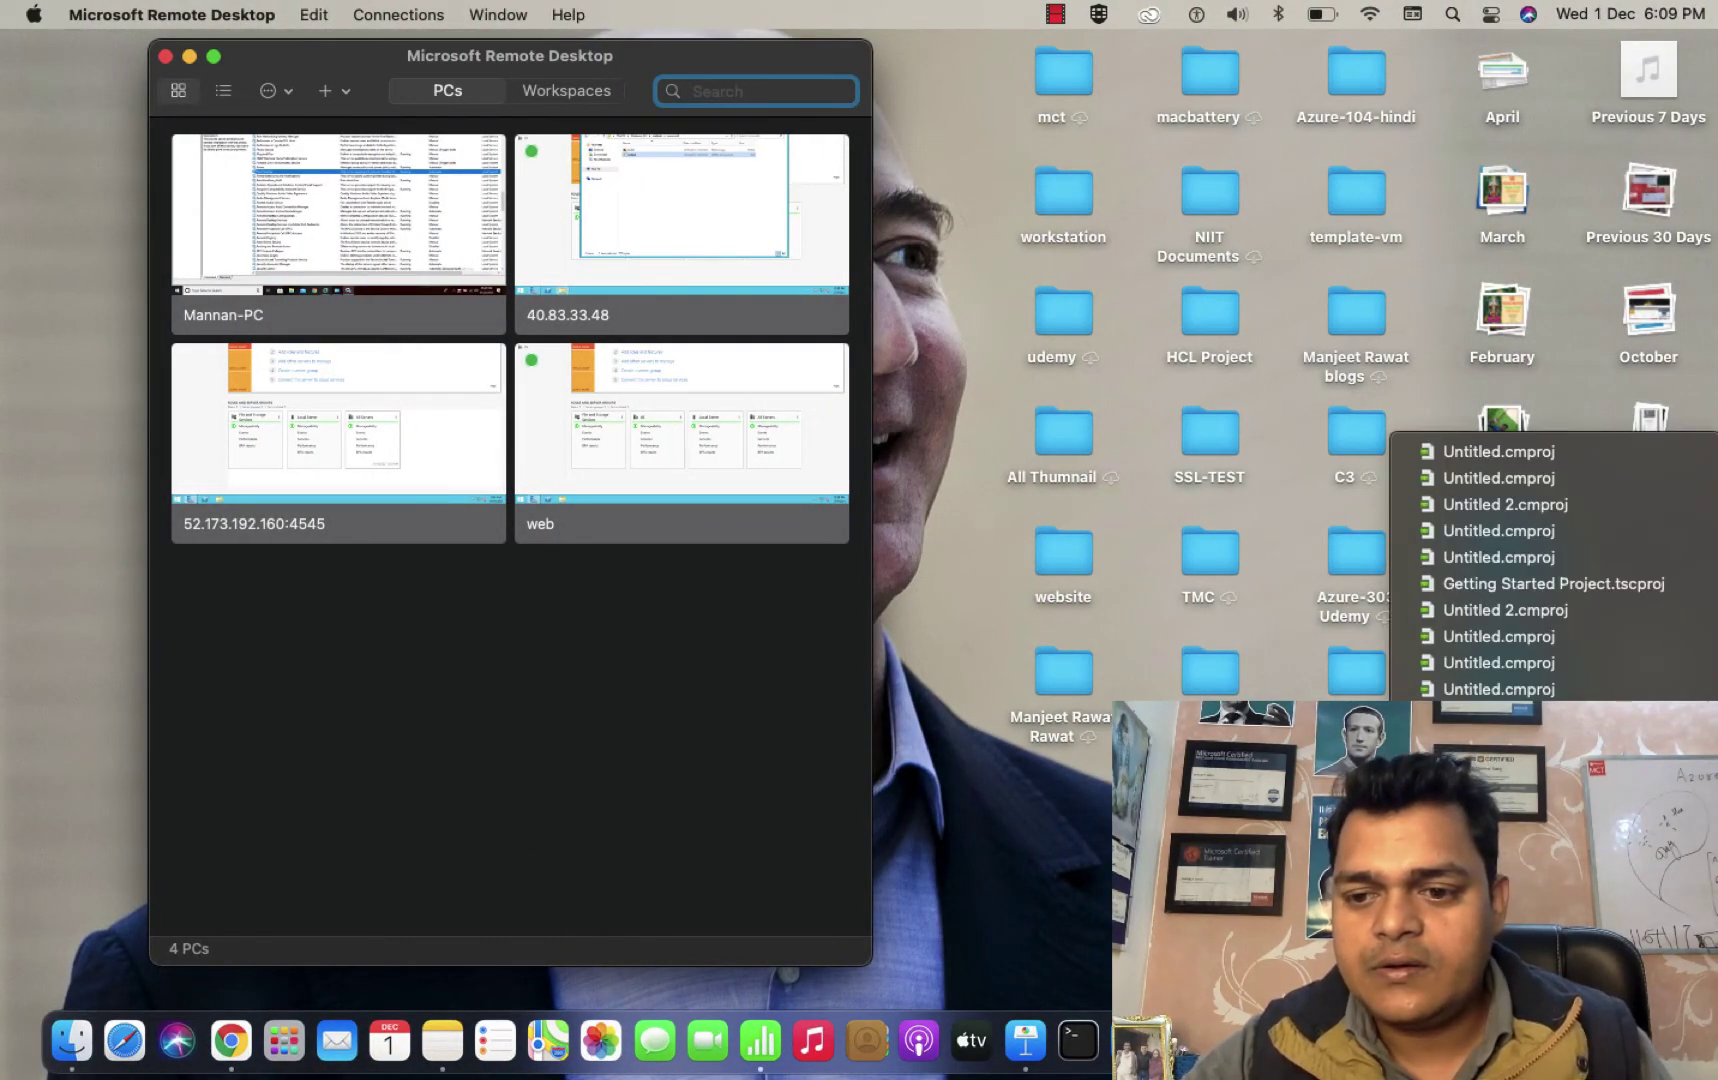
{"action": "key", "text": "super+Tab"}
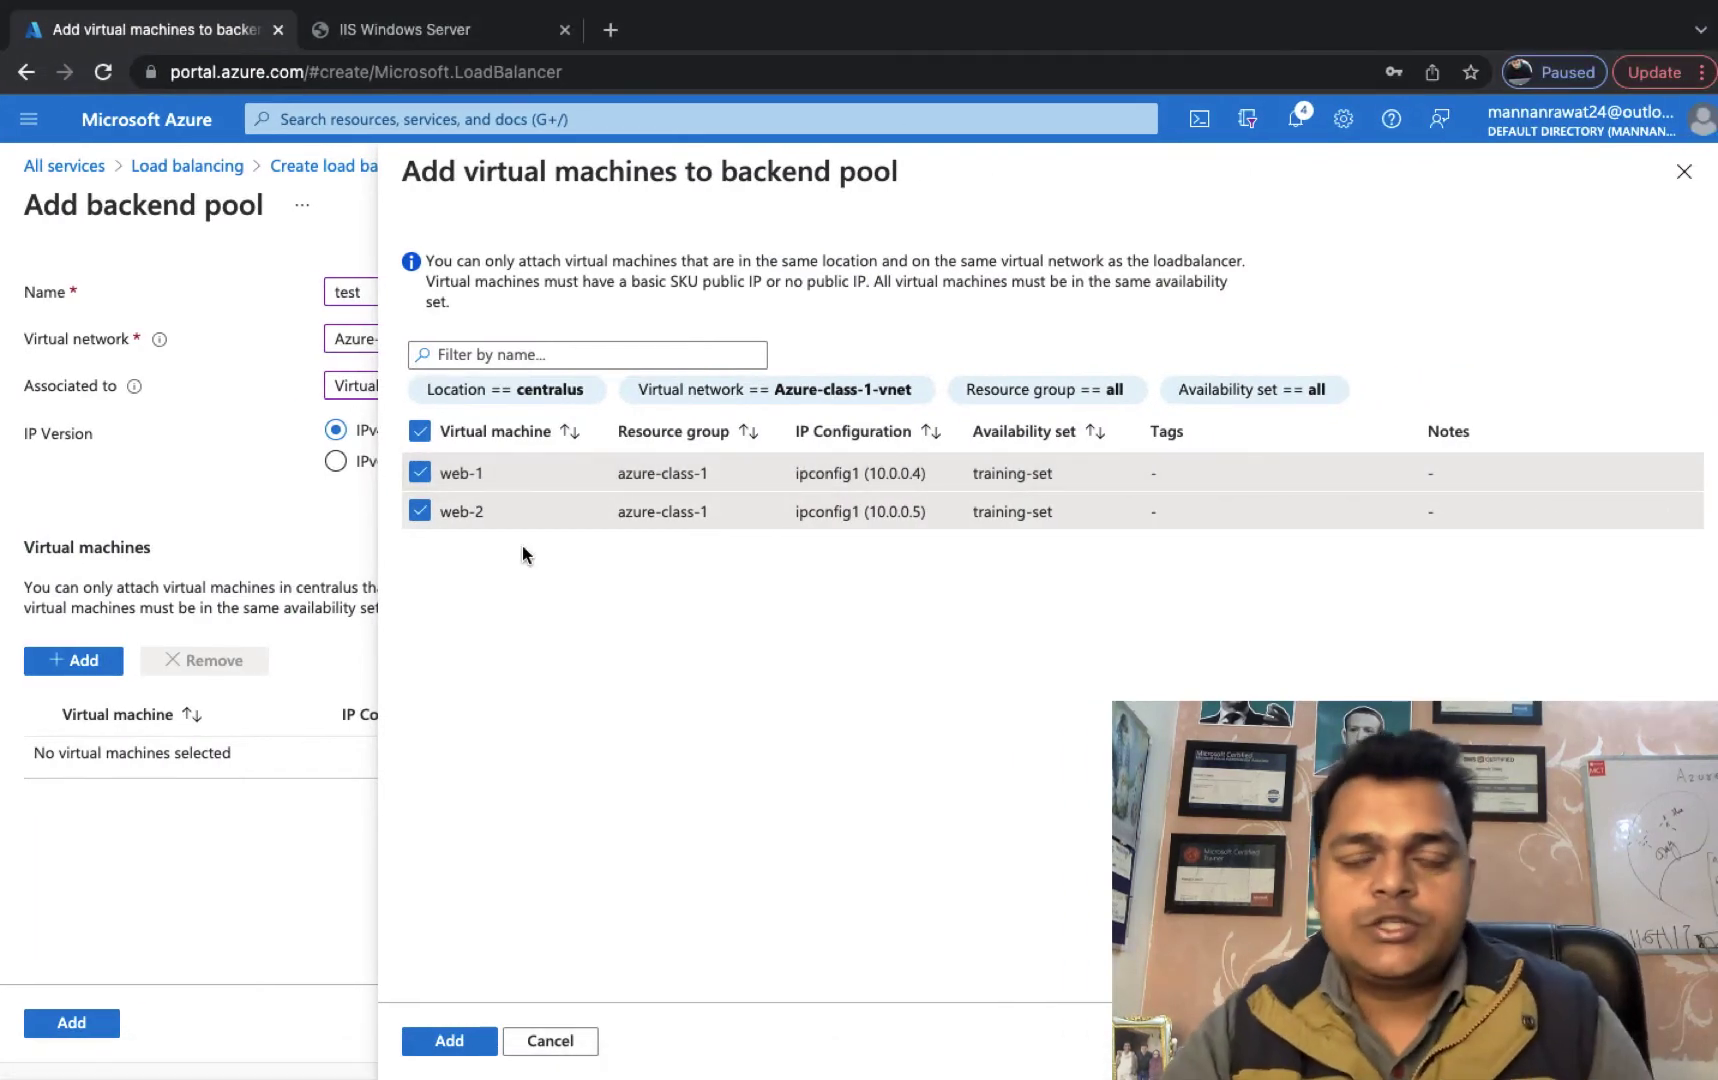
{"action": "mouse_move", "coordinate": [417, 1078]}
{"action": "left_click", "coordinate": [451, 1037]}
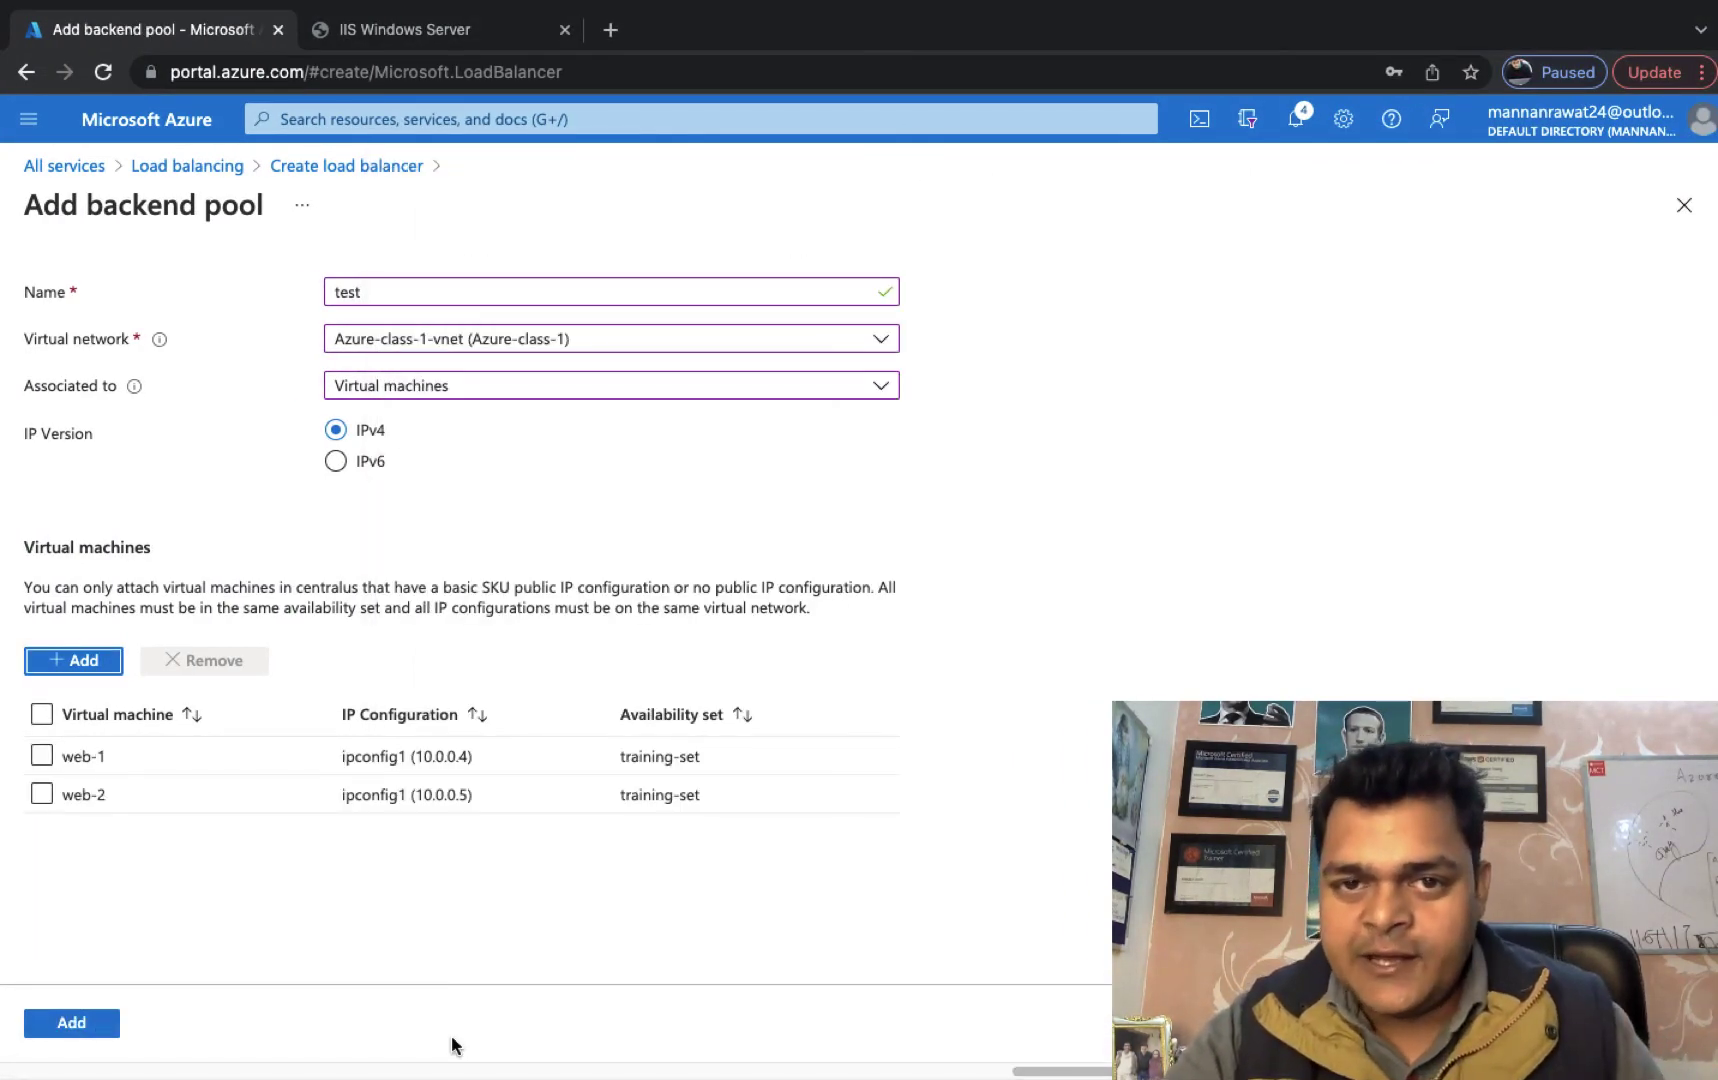
{"action": "left_click", "coordinate": [41, 715]}
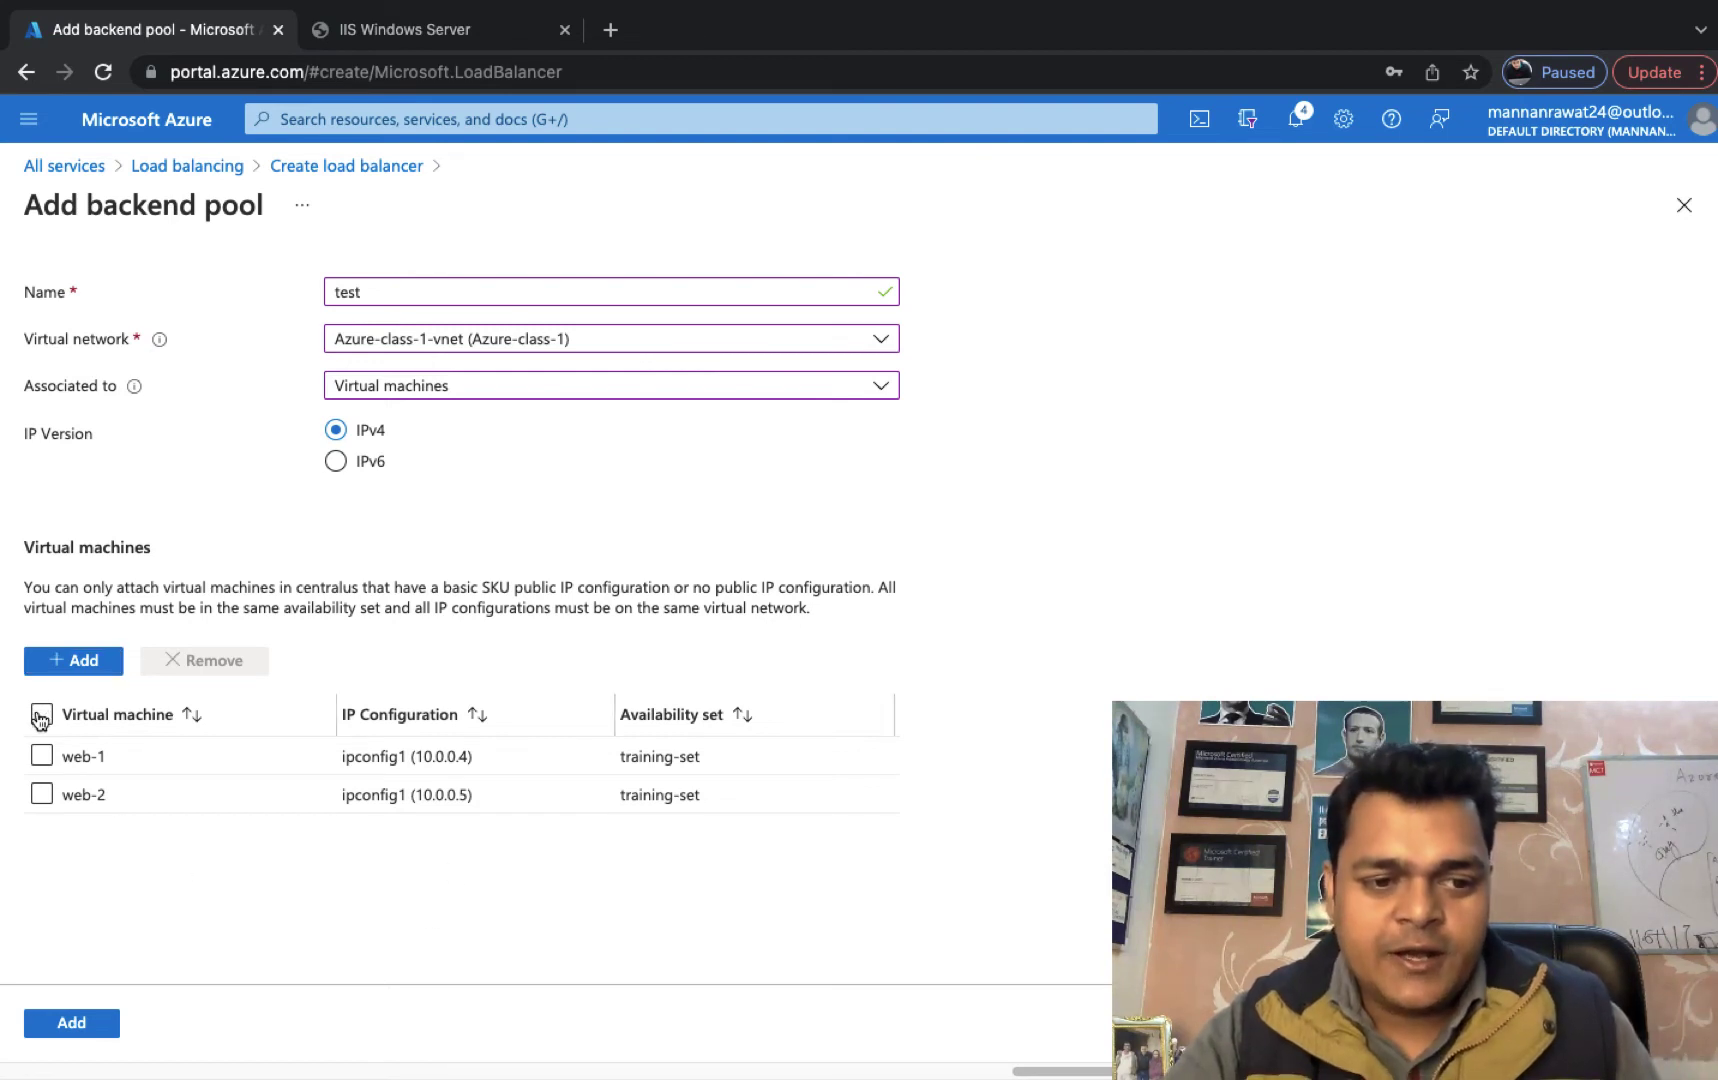
{"action": "left_click", "coordinate": [75, 1027]}
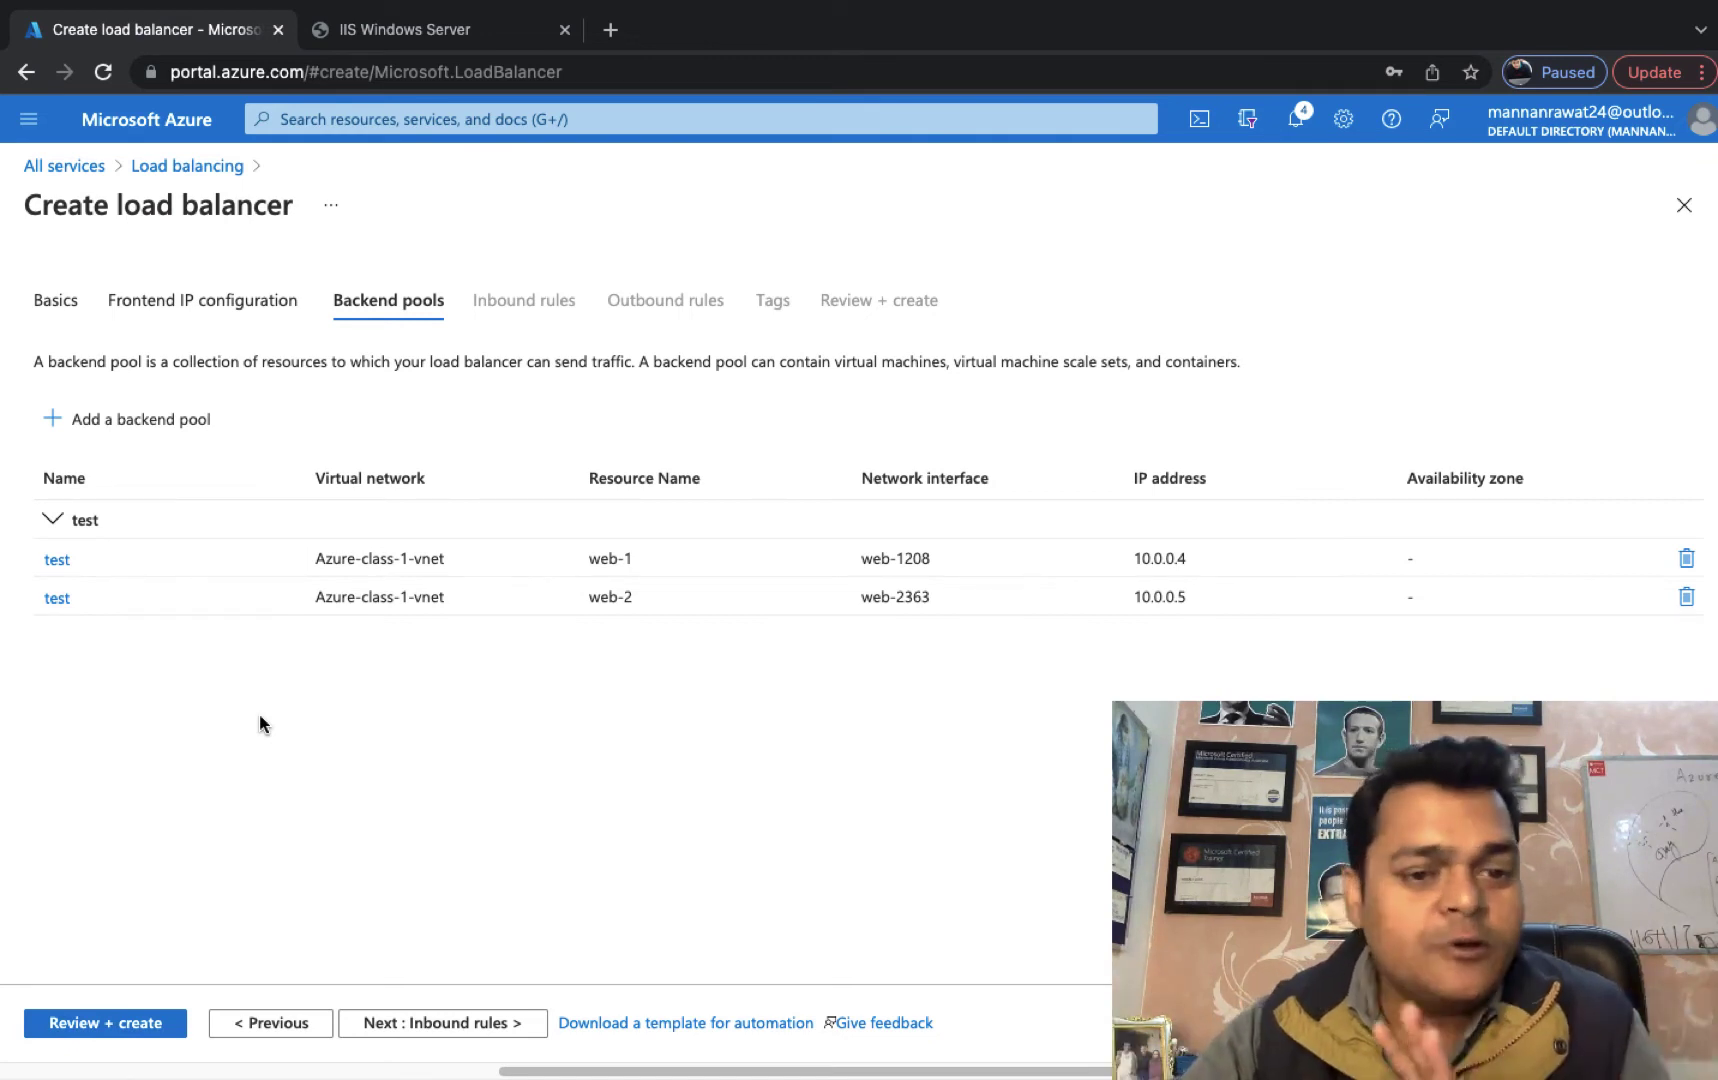
{"action": "left_click", "coordinate": [440, 1026]}
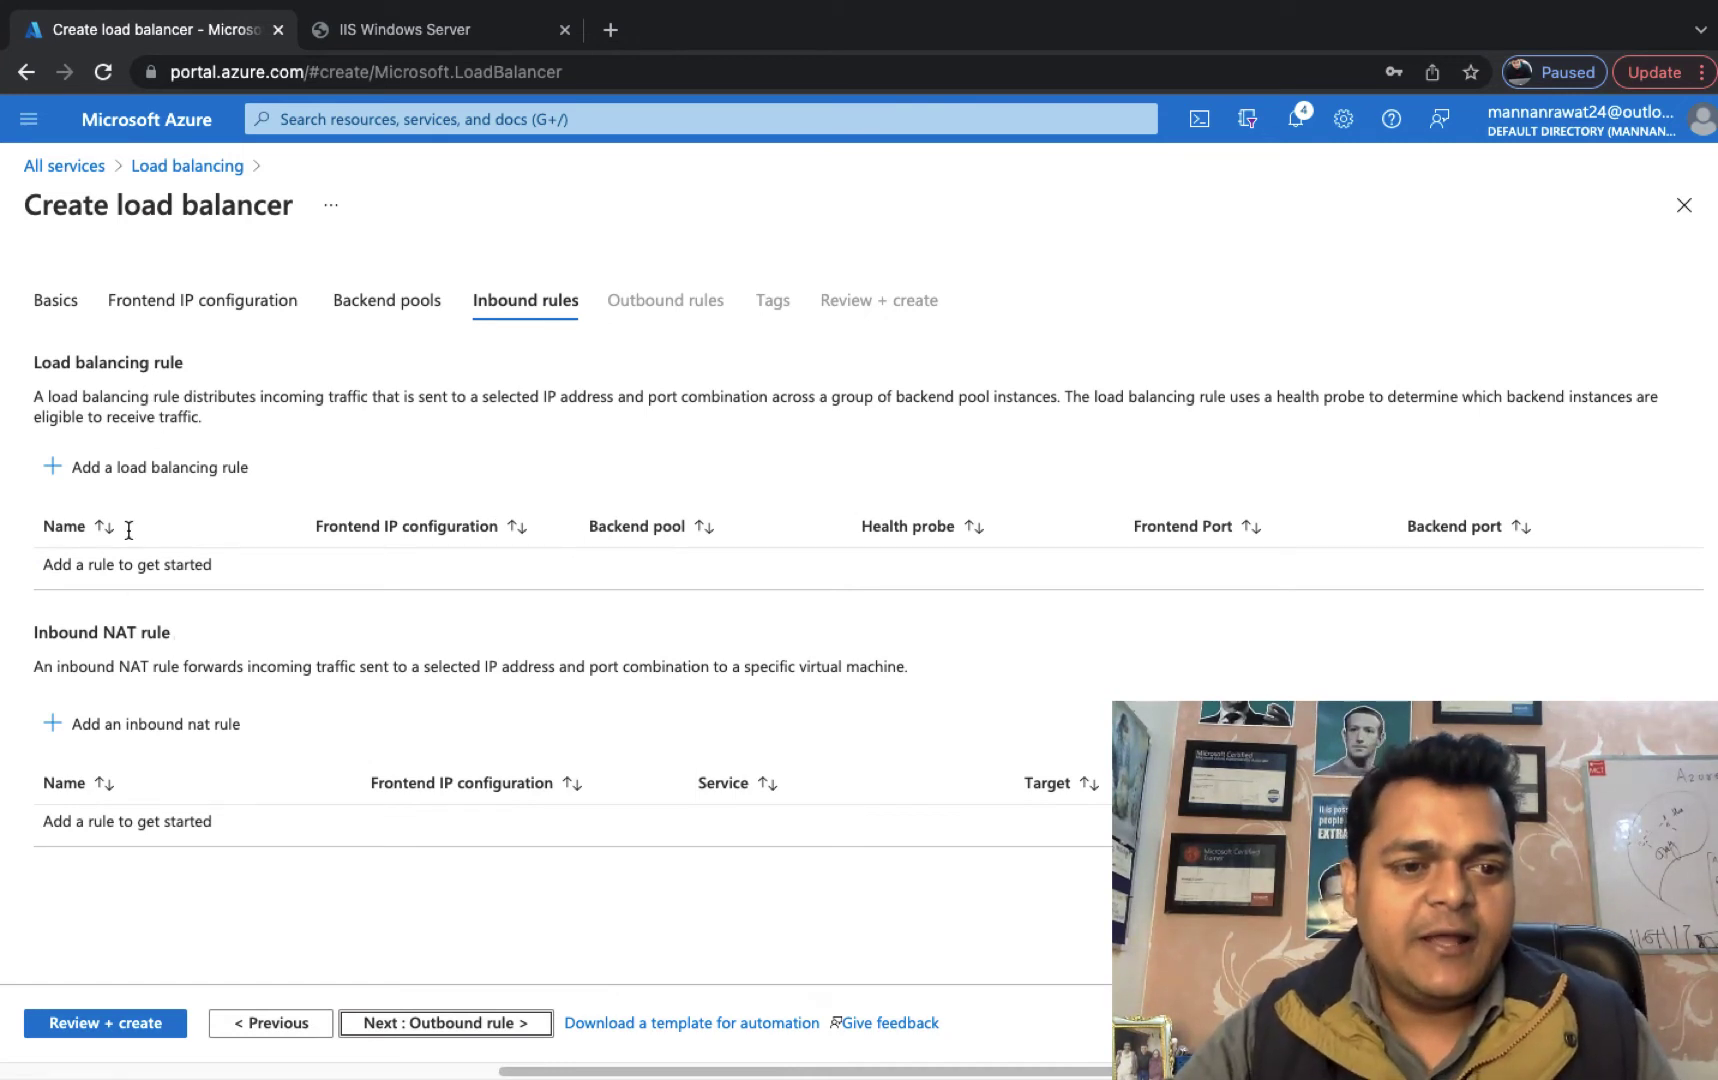
{"action": "left_click", "coordinate": [174, 470]}
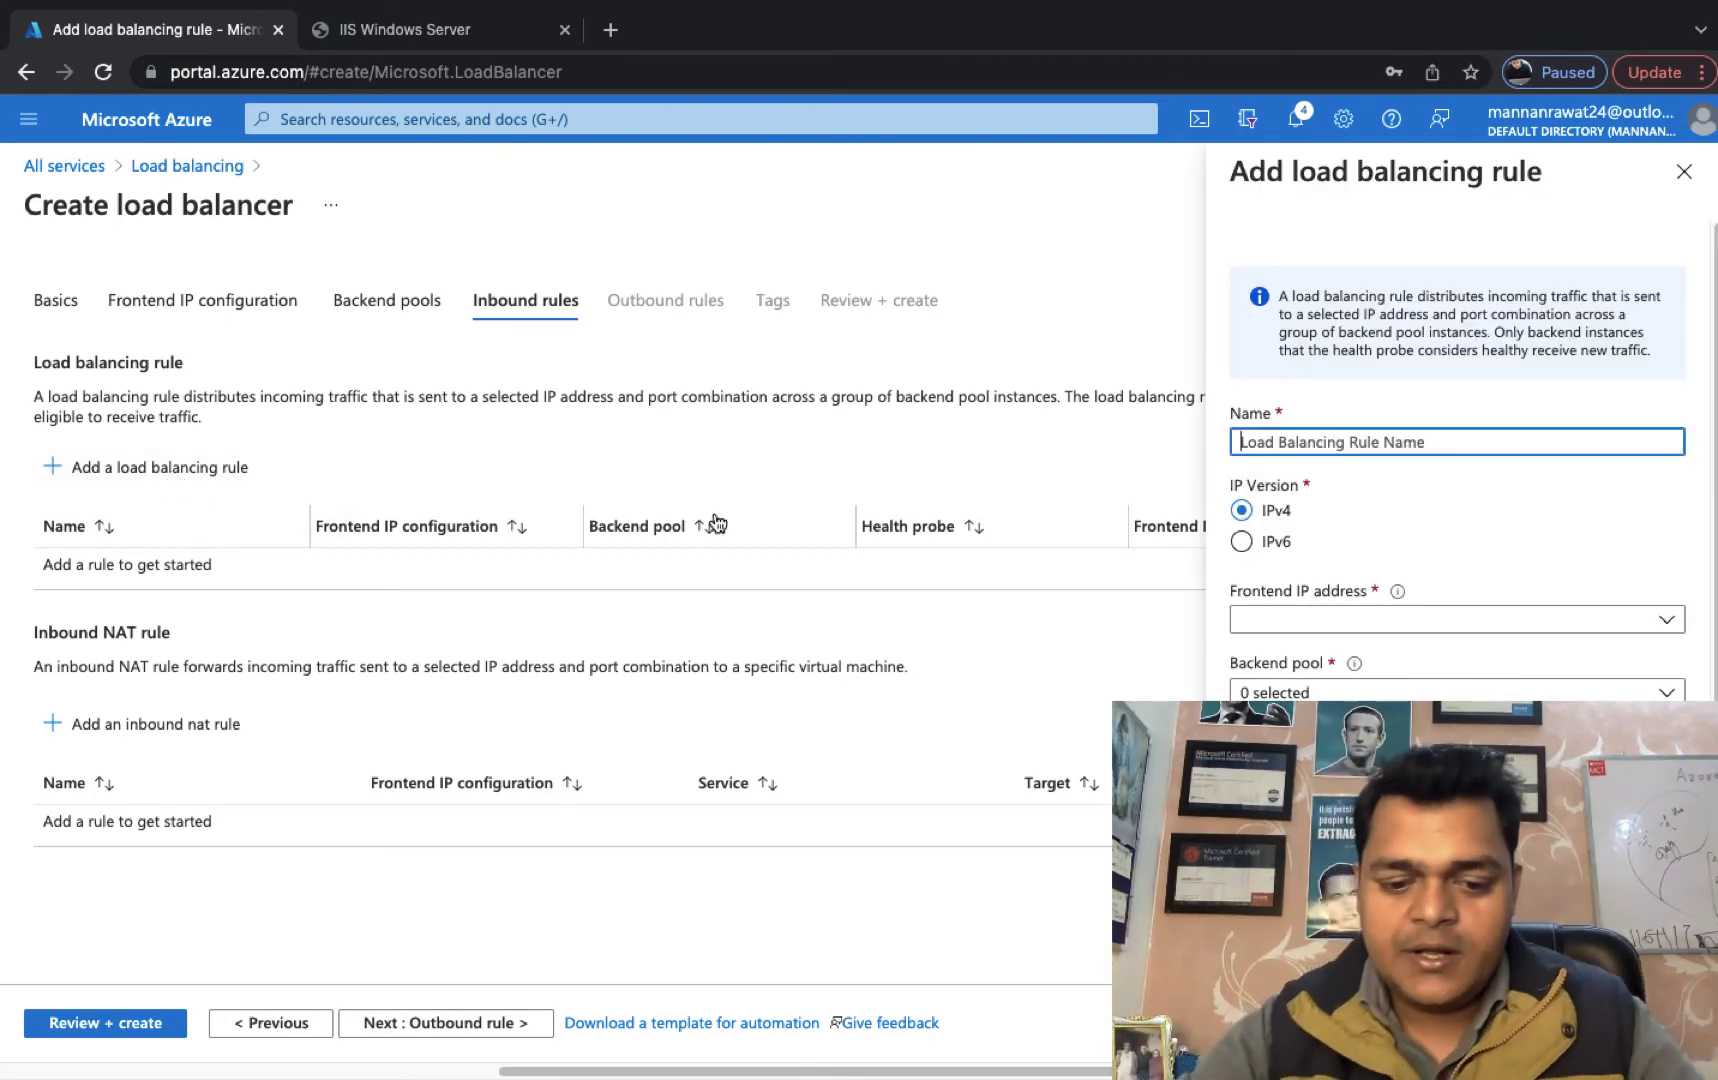
Name the new load balancing rule test, using frontend test-ip, backend pool test and TCP port 80.
{"action": "type", "text": "test"}
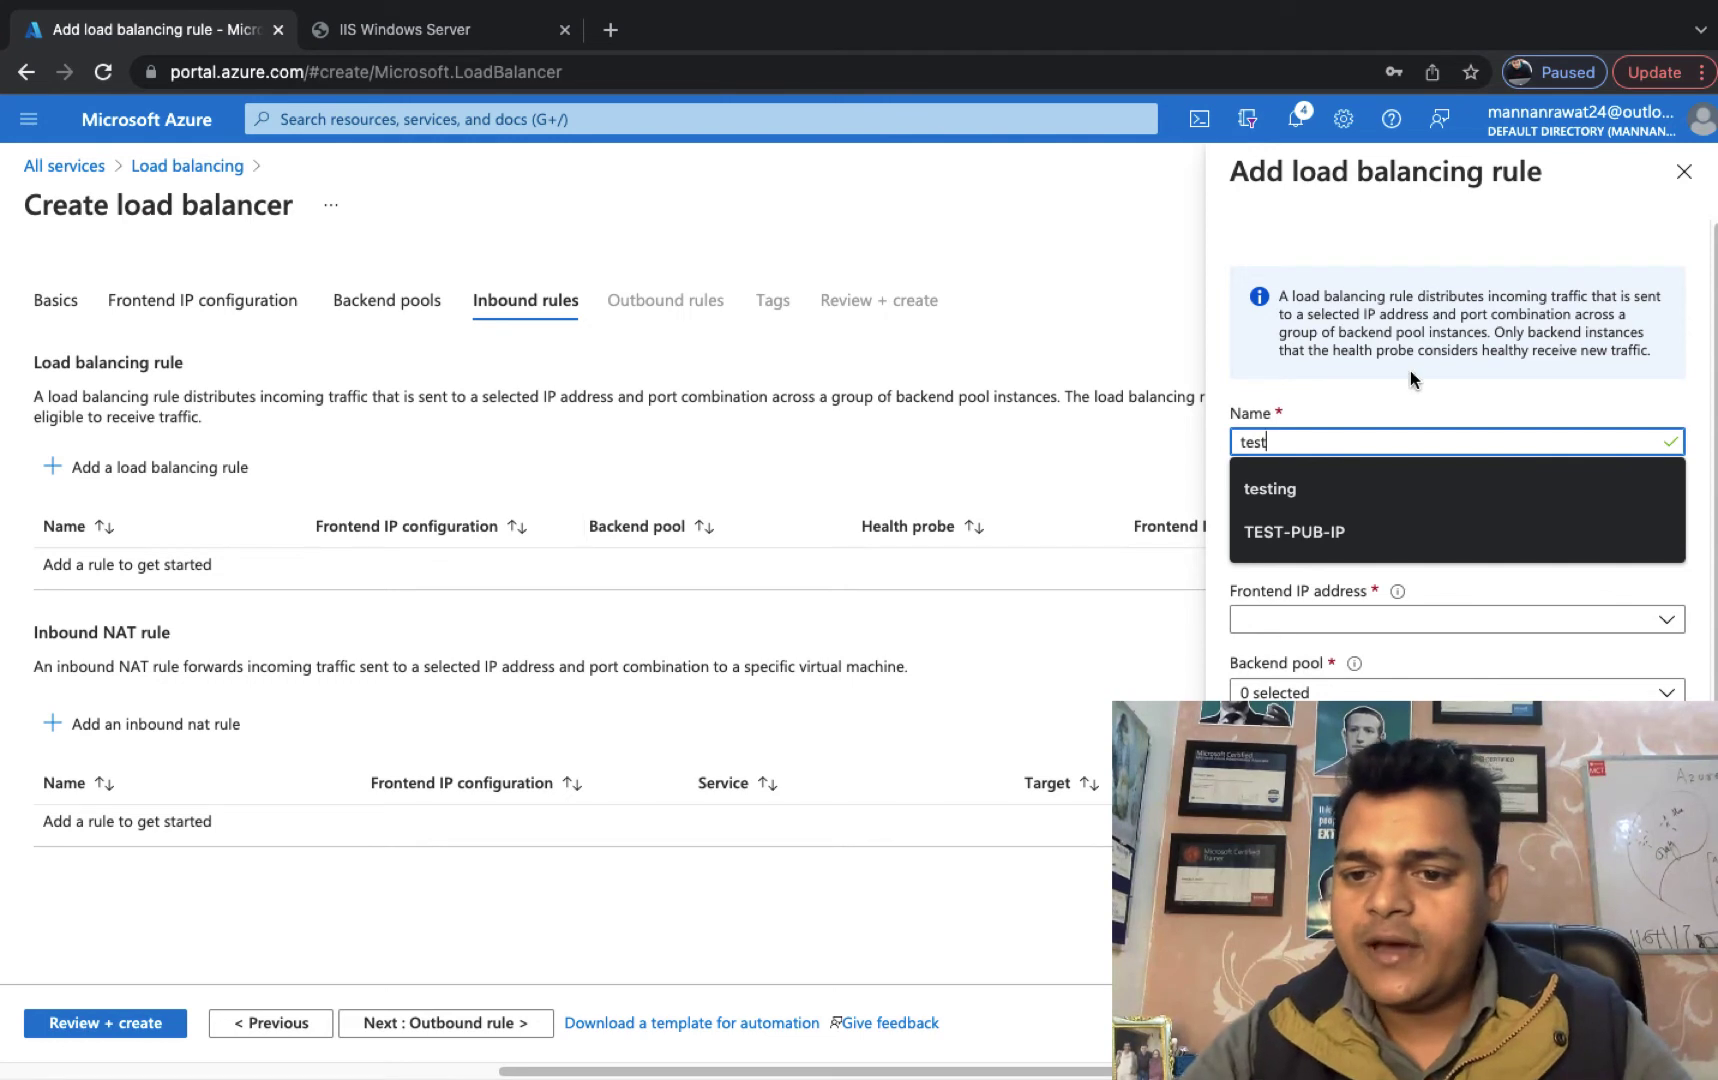
{"action": "left_click", "coordinate": [1341, 622]}
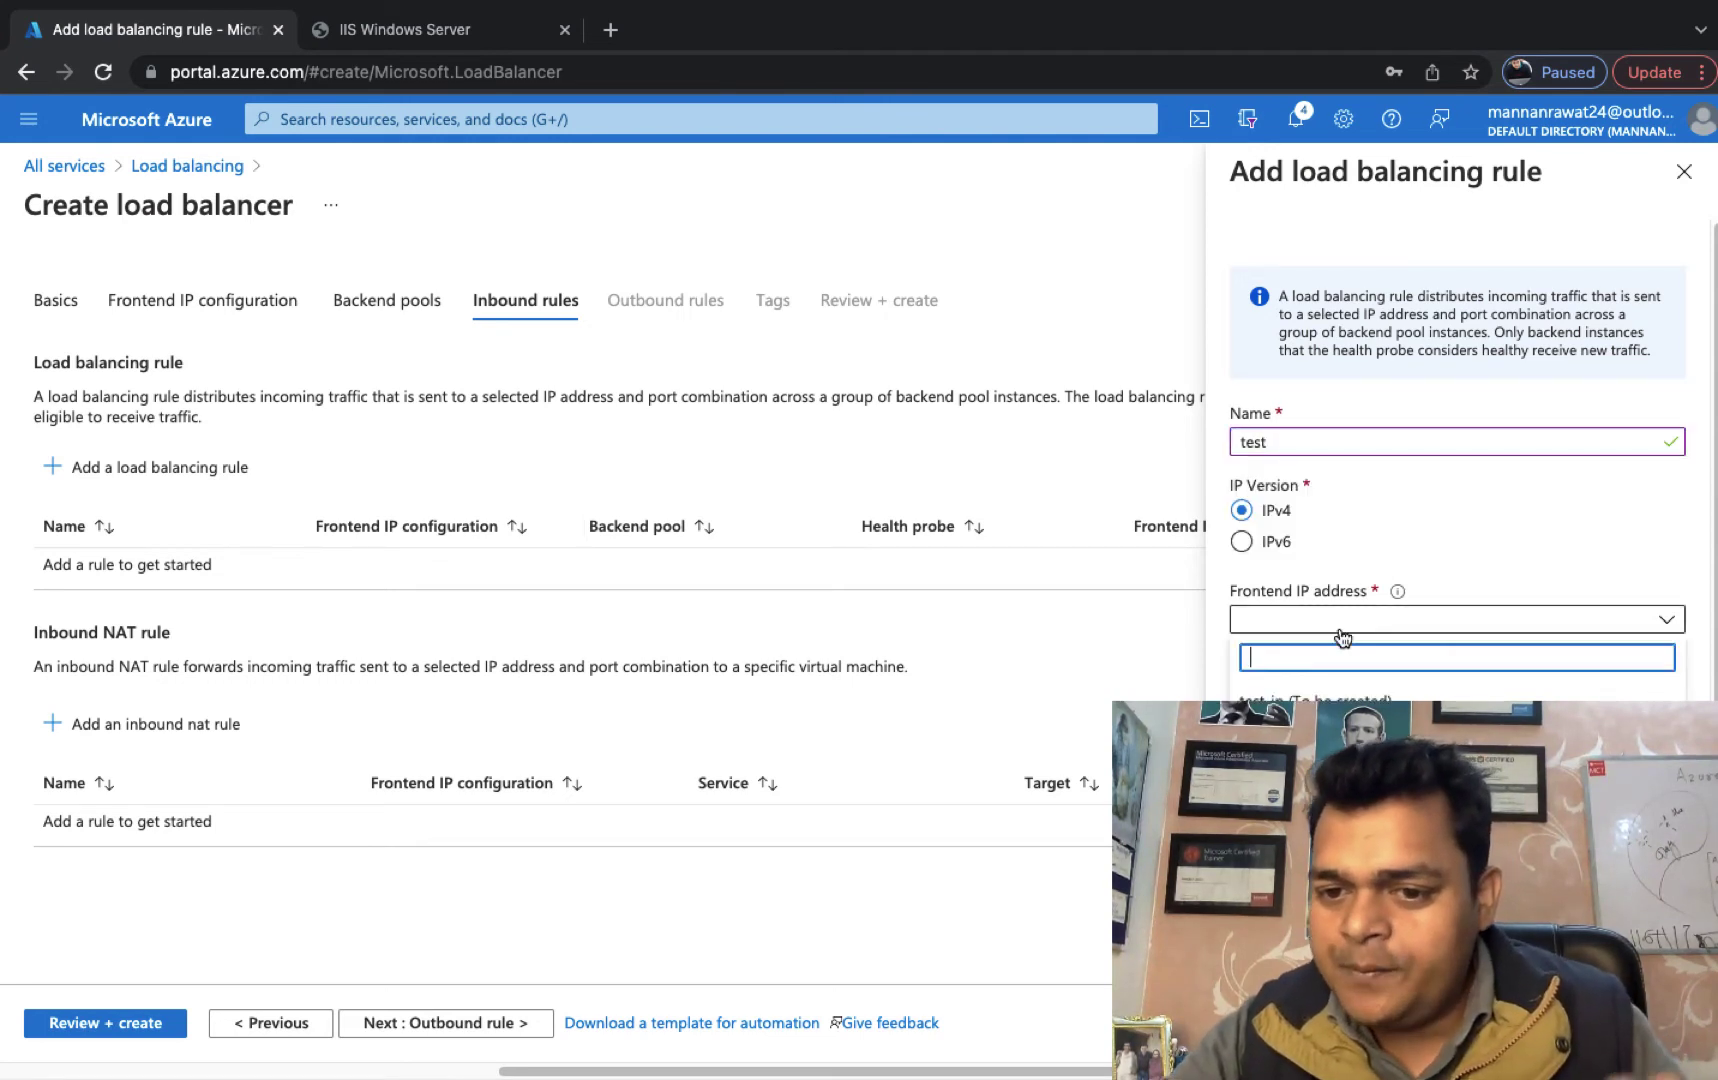
{"action": "left_click", "coordinate": [1315, 699]}
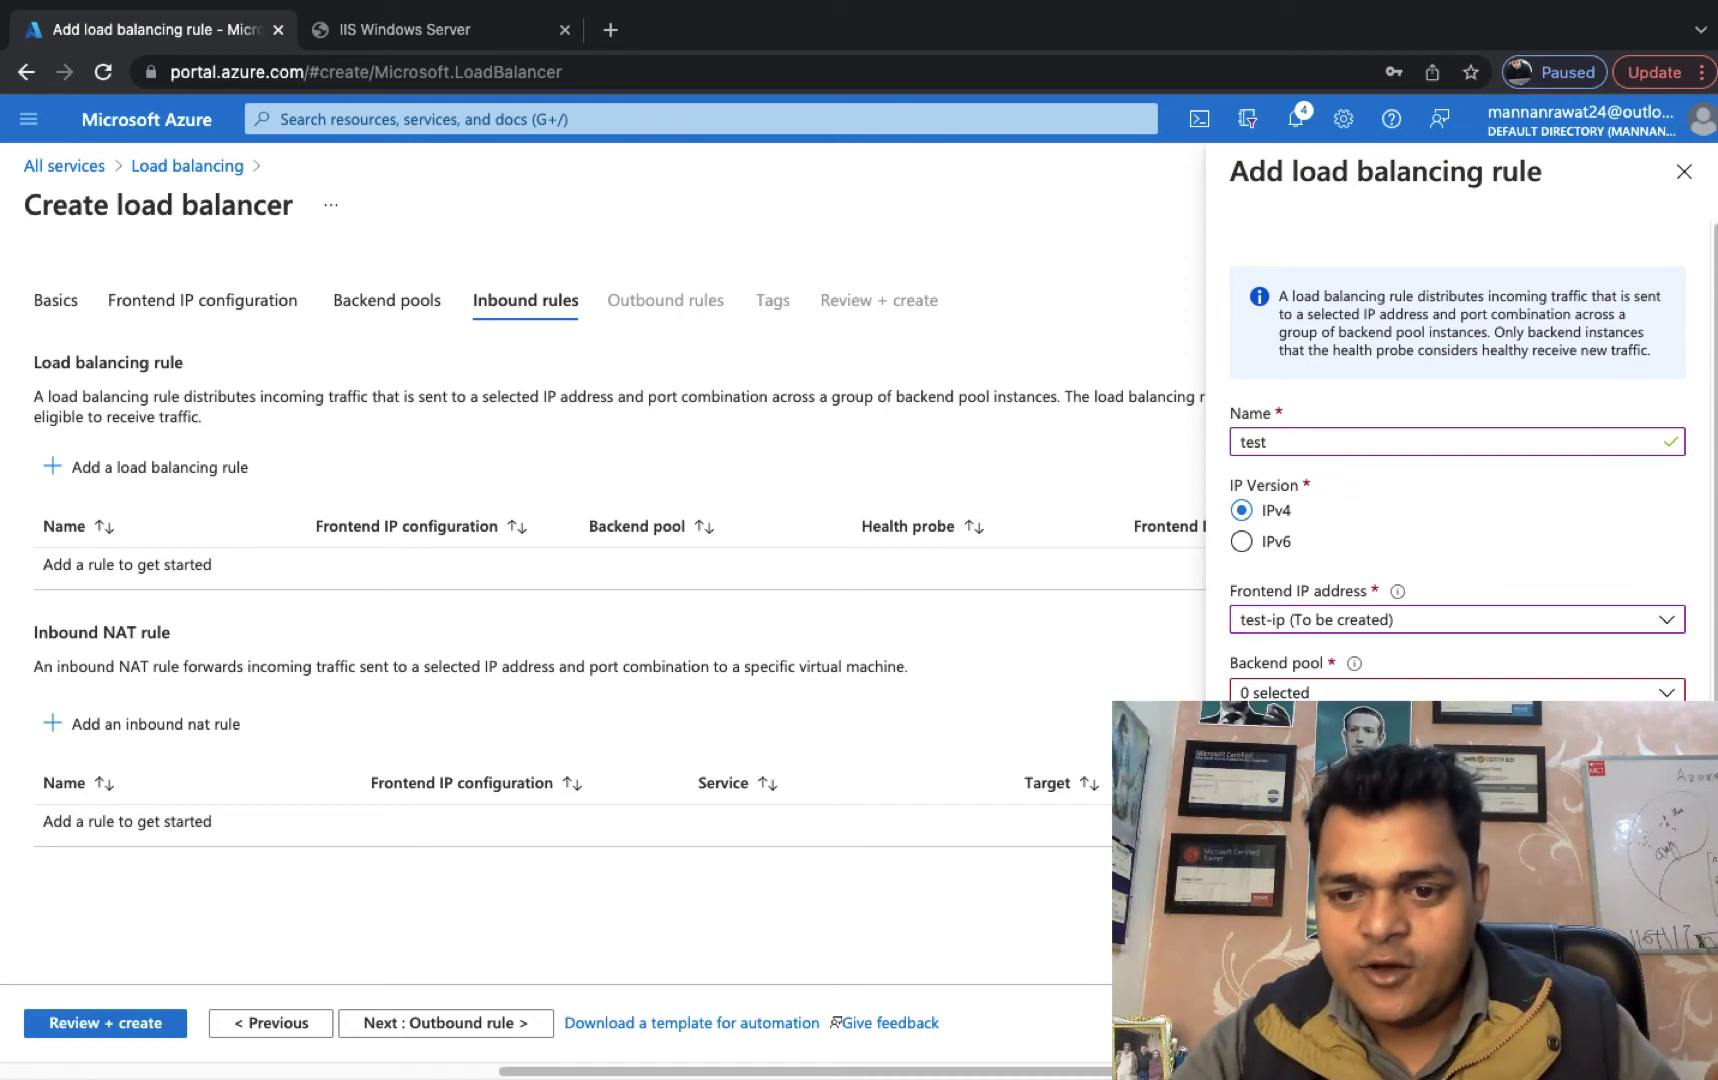
{"action": "left_click", "coordinate": [1315, 768]}
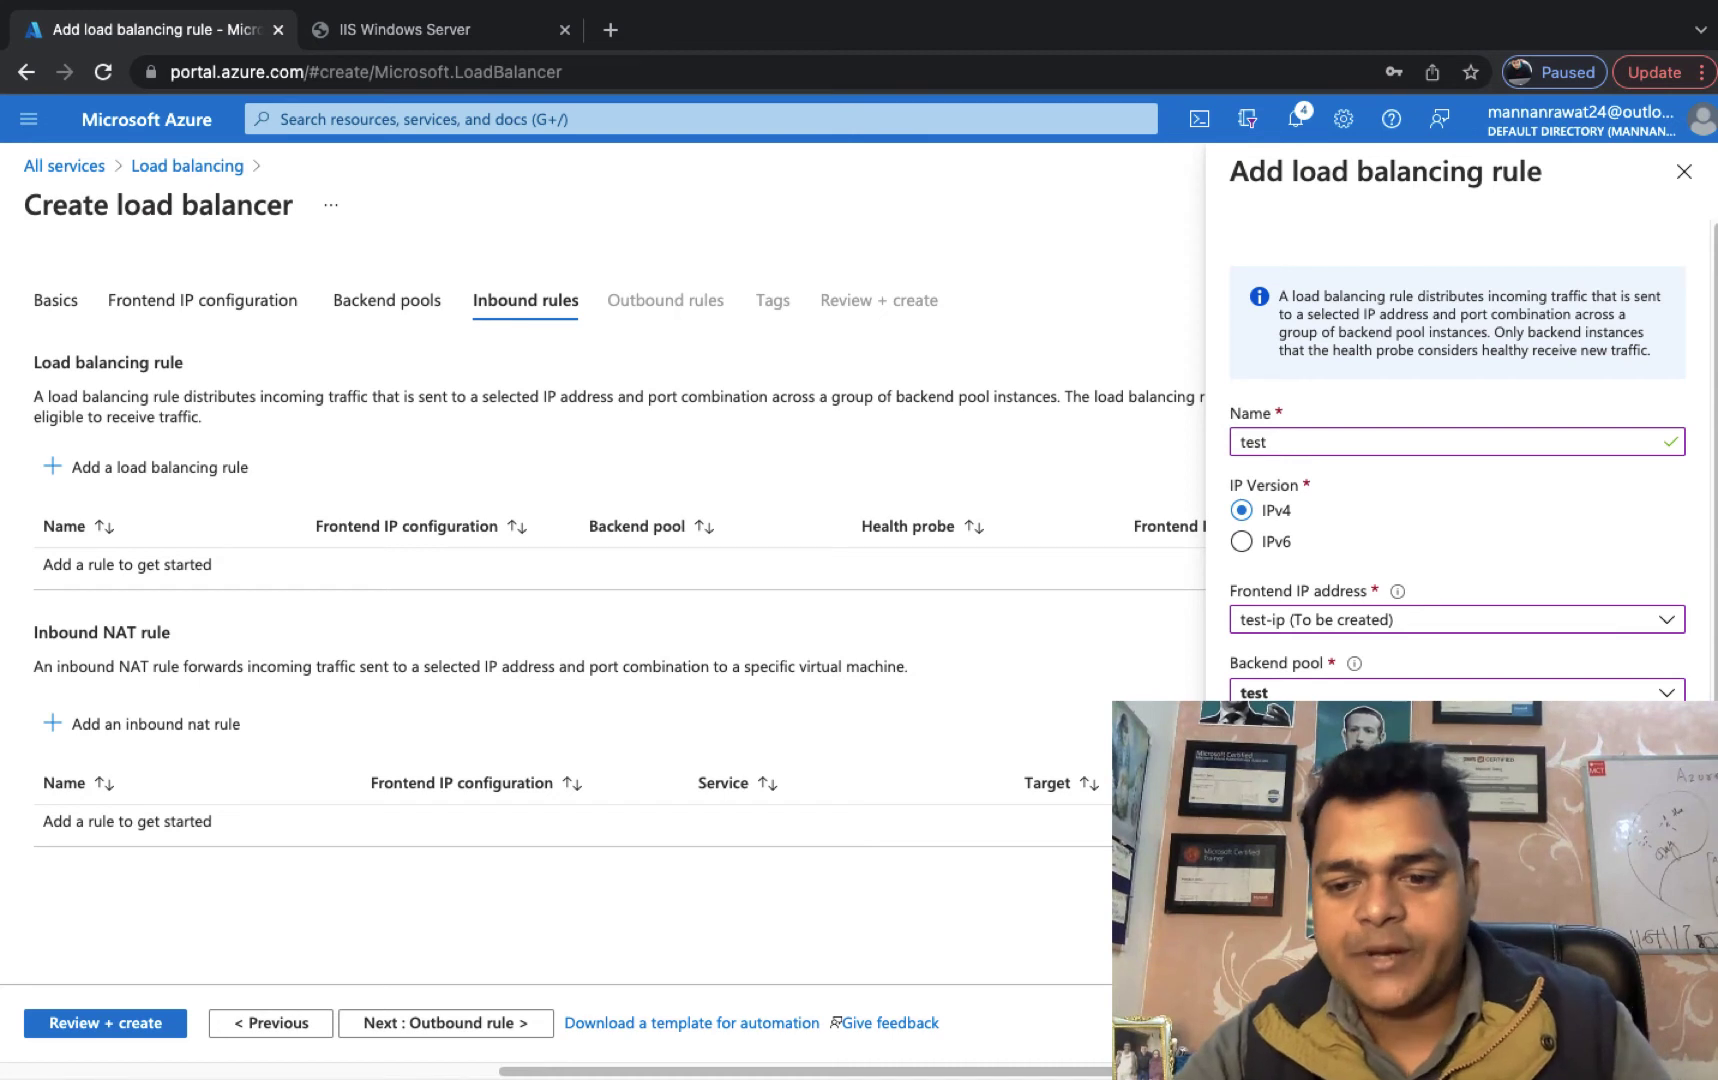
{"action": "scroll", "coordinate": [1457, 450], "scroll_direction": "down", "scroll_amount": 3}
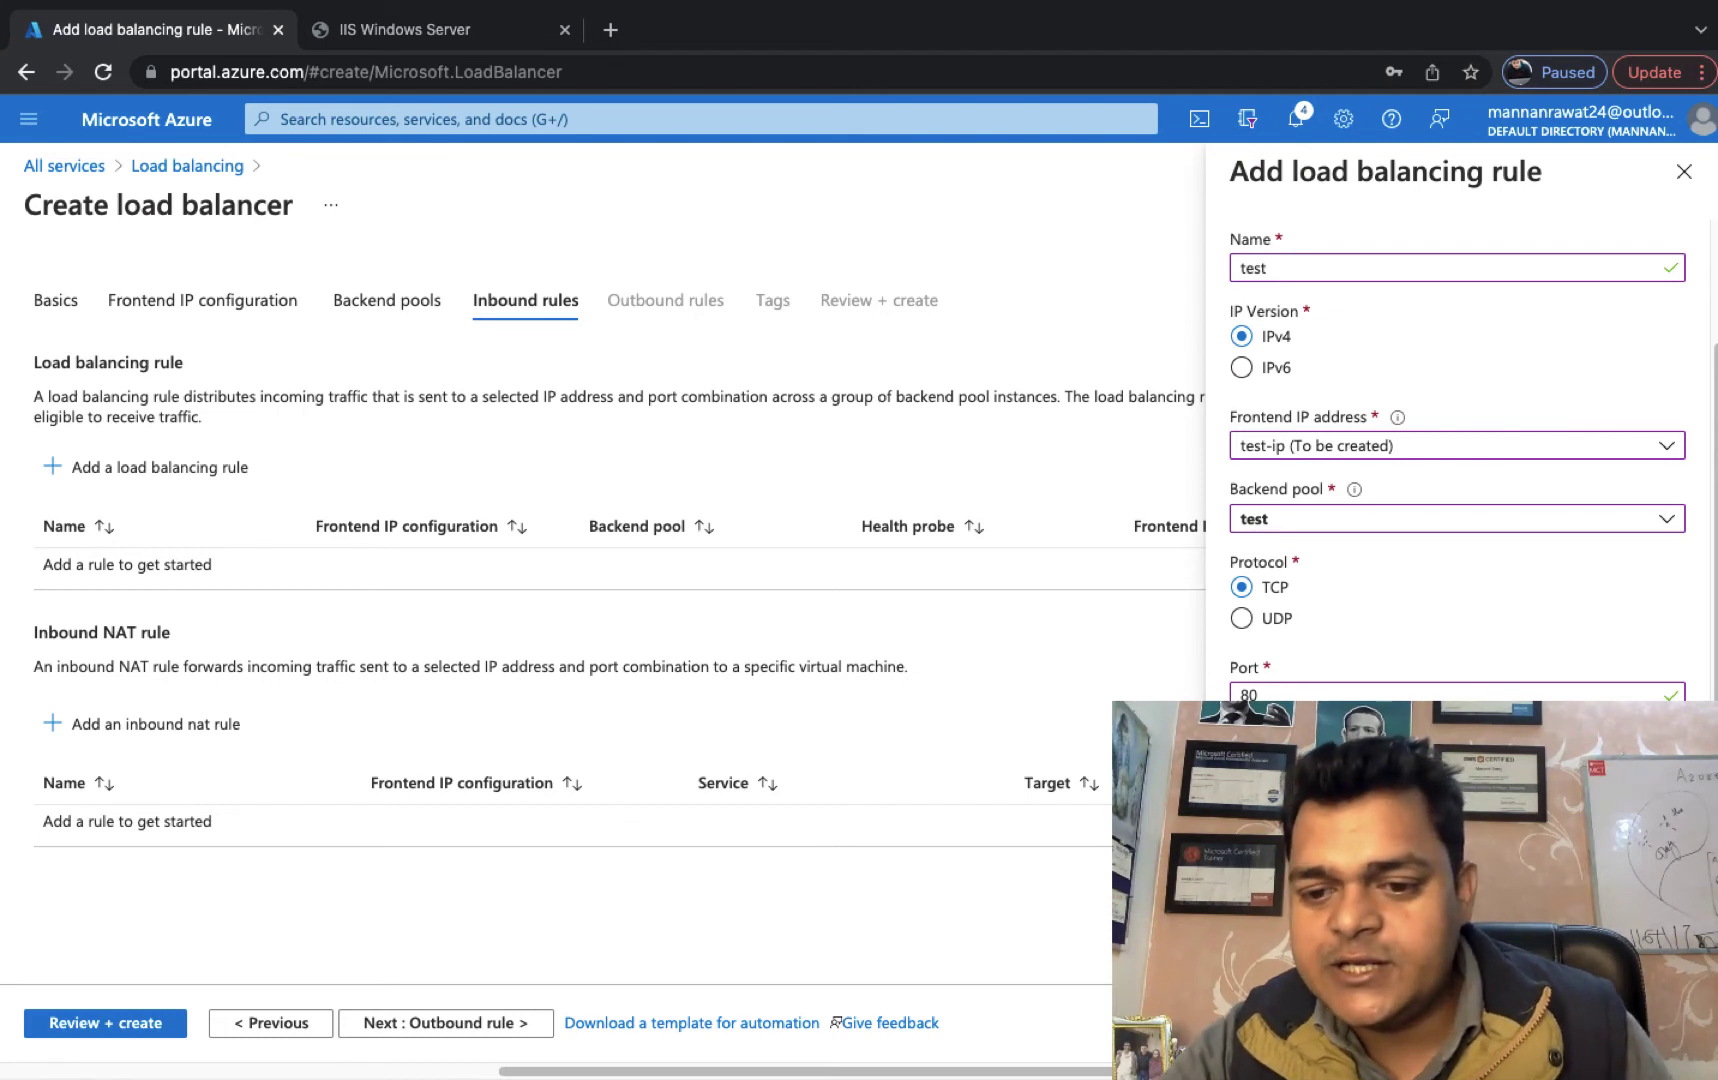
{"action": "left_click", "coordinate": [1264, 868]}
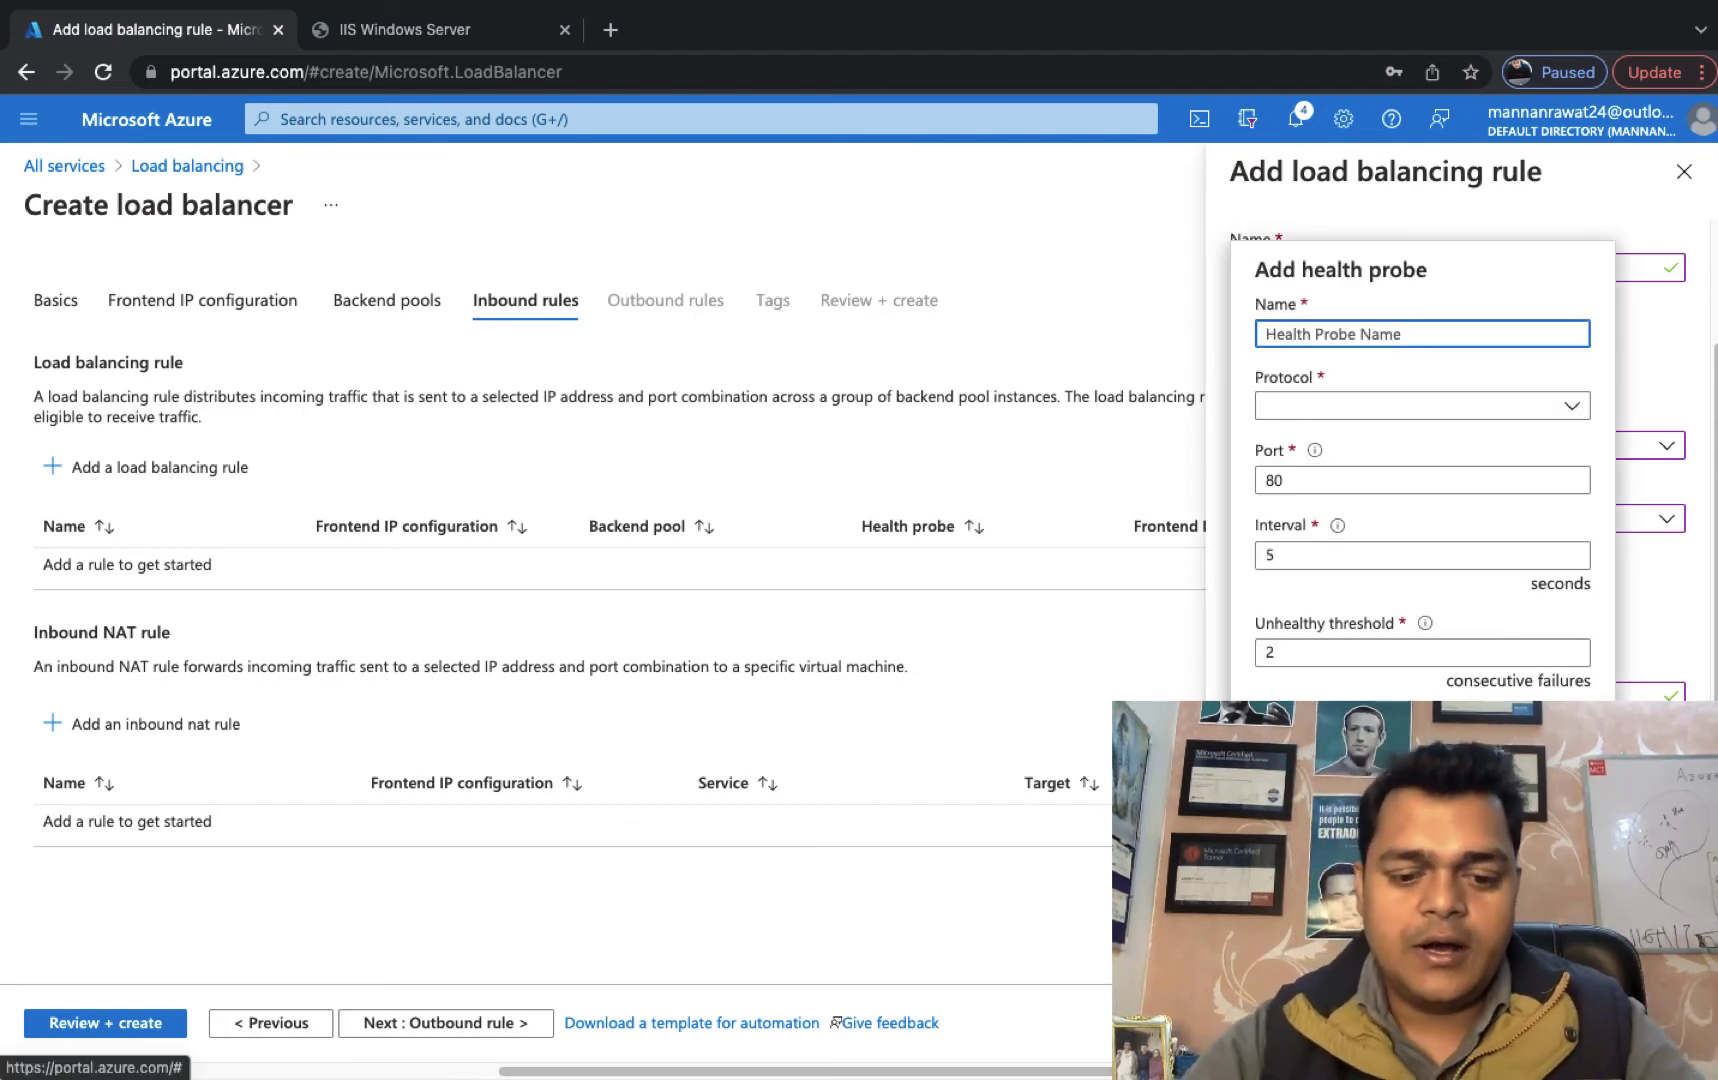
Create a TCP health probe named test and add the port 80→80 load balancing rule test.
{"action": "type", "text": "test"}
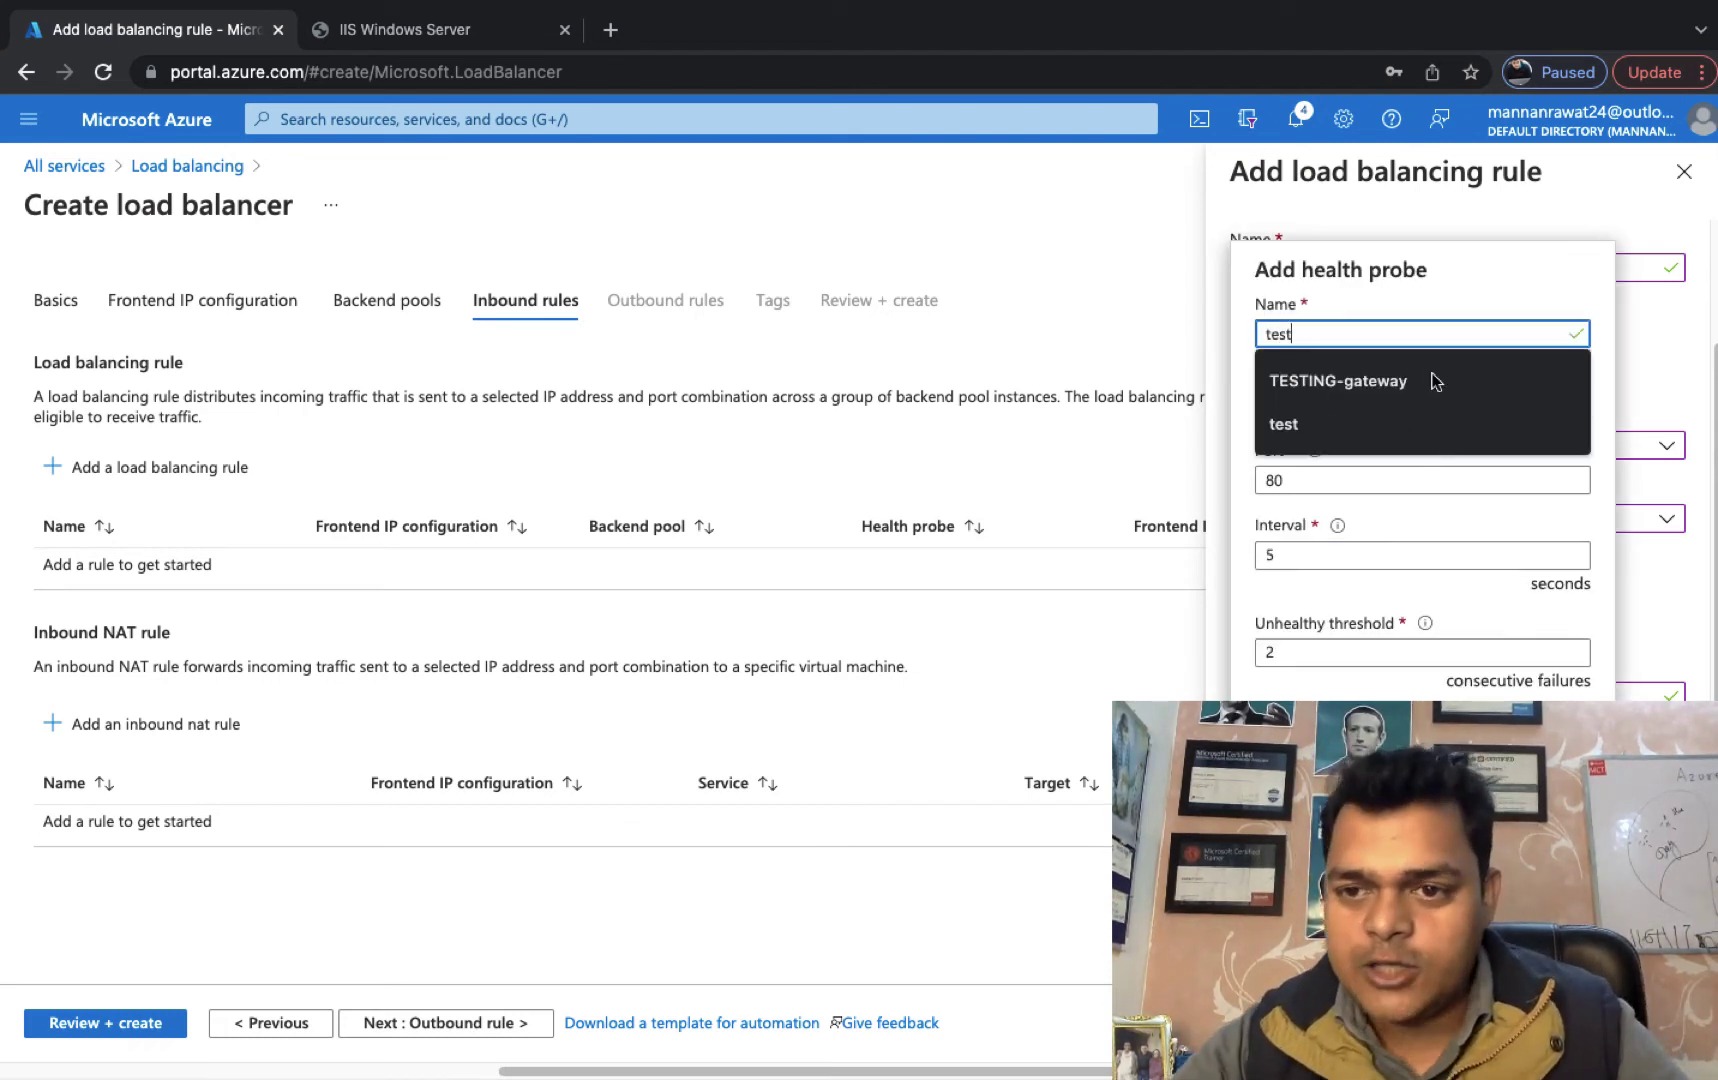
{"action": "left_click", "coordinate": [1488, 262]}
{"action": "left_click", "coordinate": [1350, 406]}
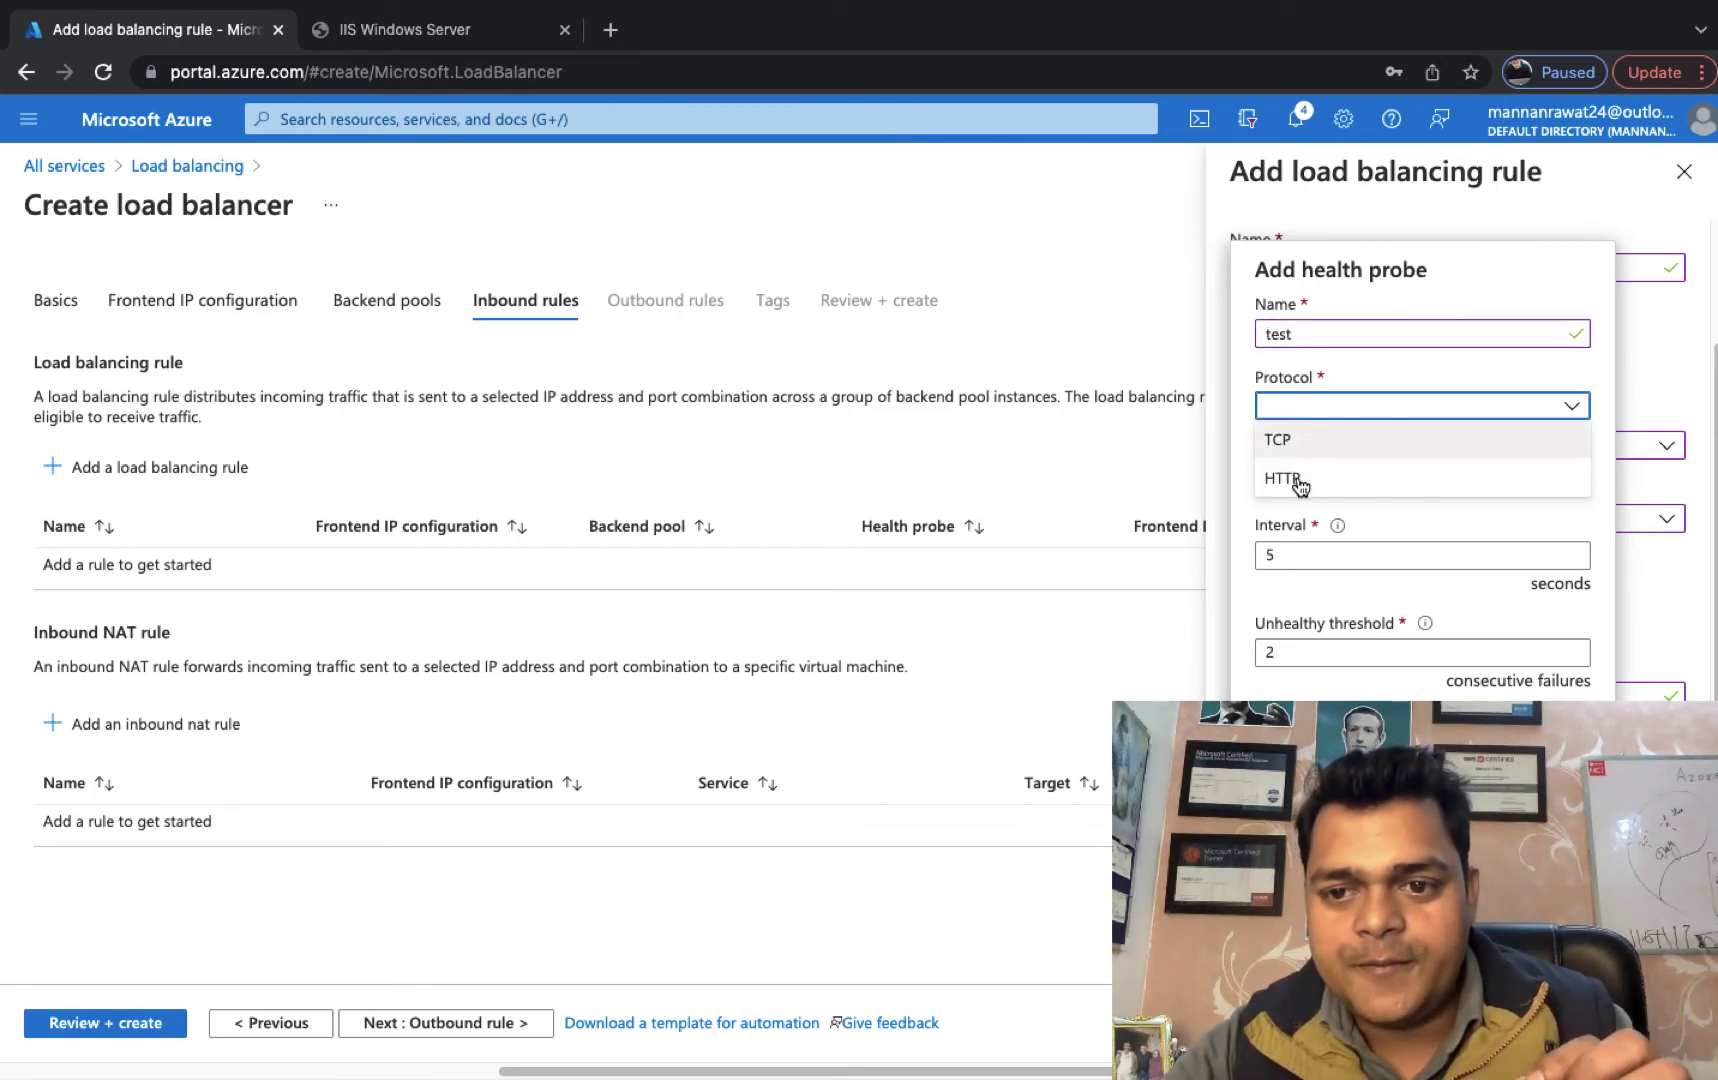
{"action": "left_click", "coordinate": [1280, 440]}
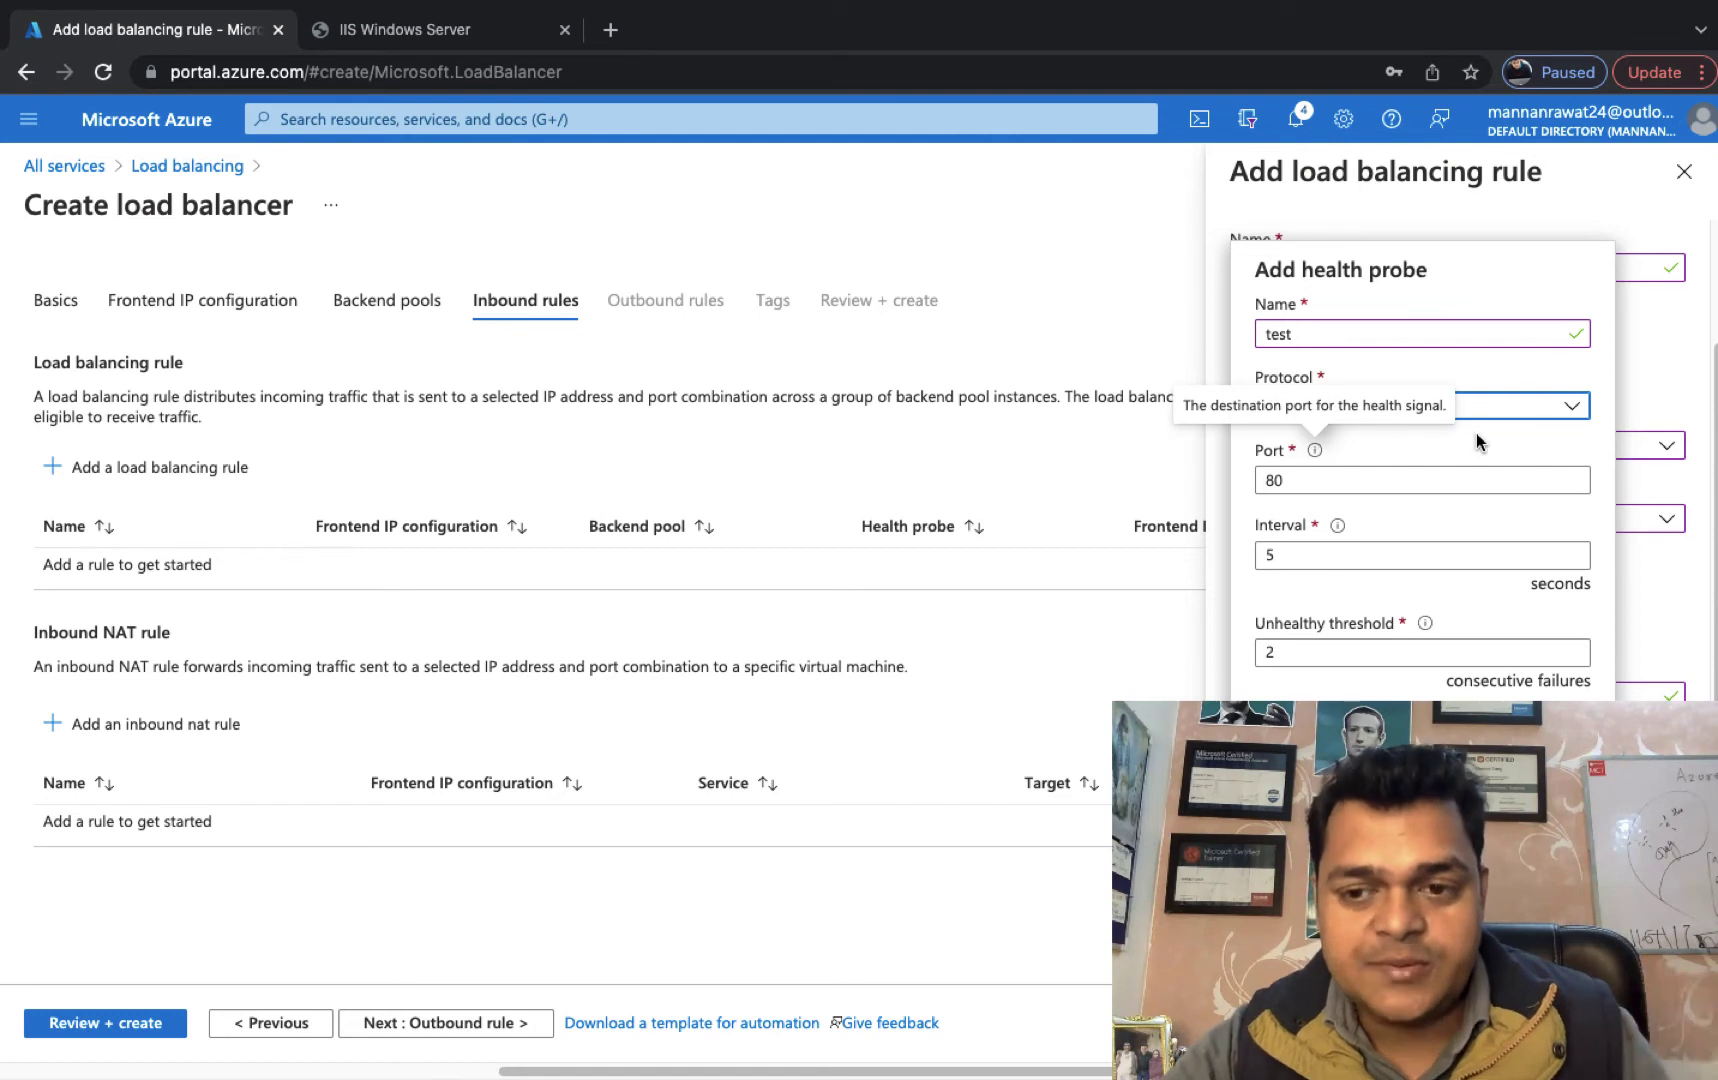
{"action": "left_click", "coordinate": [1281, 868]}
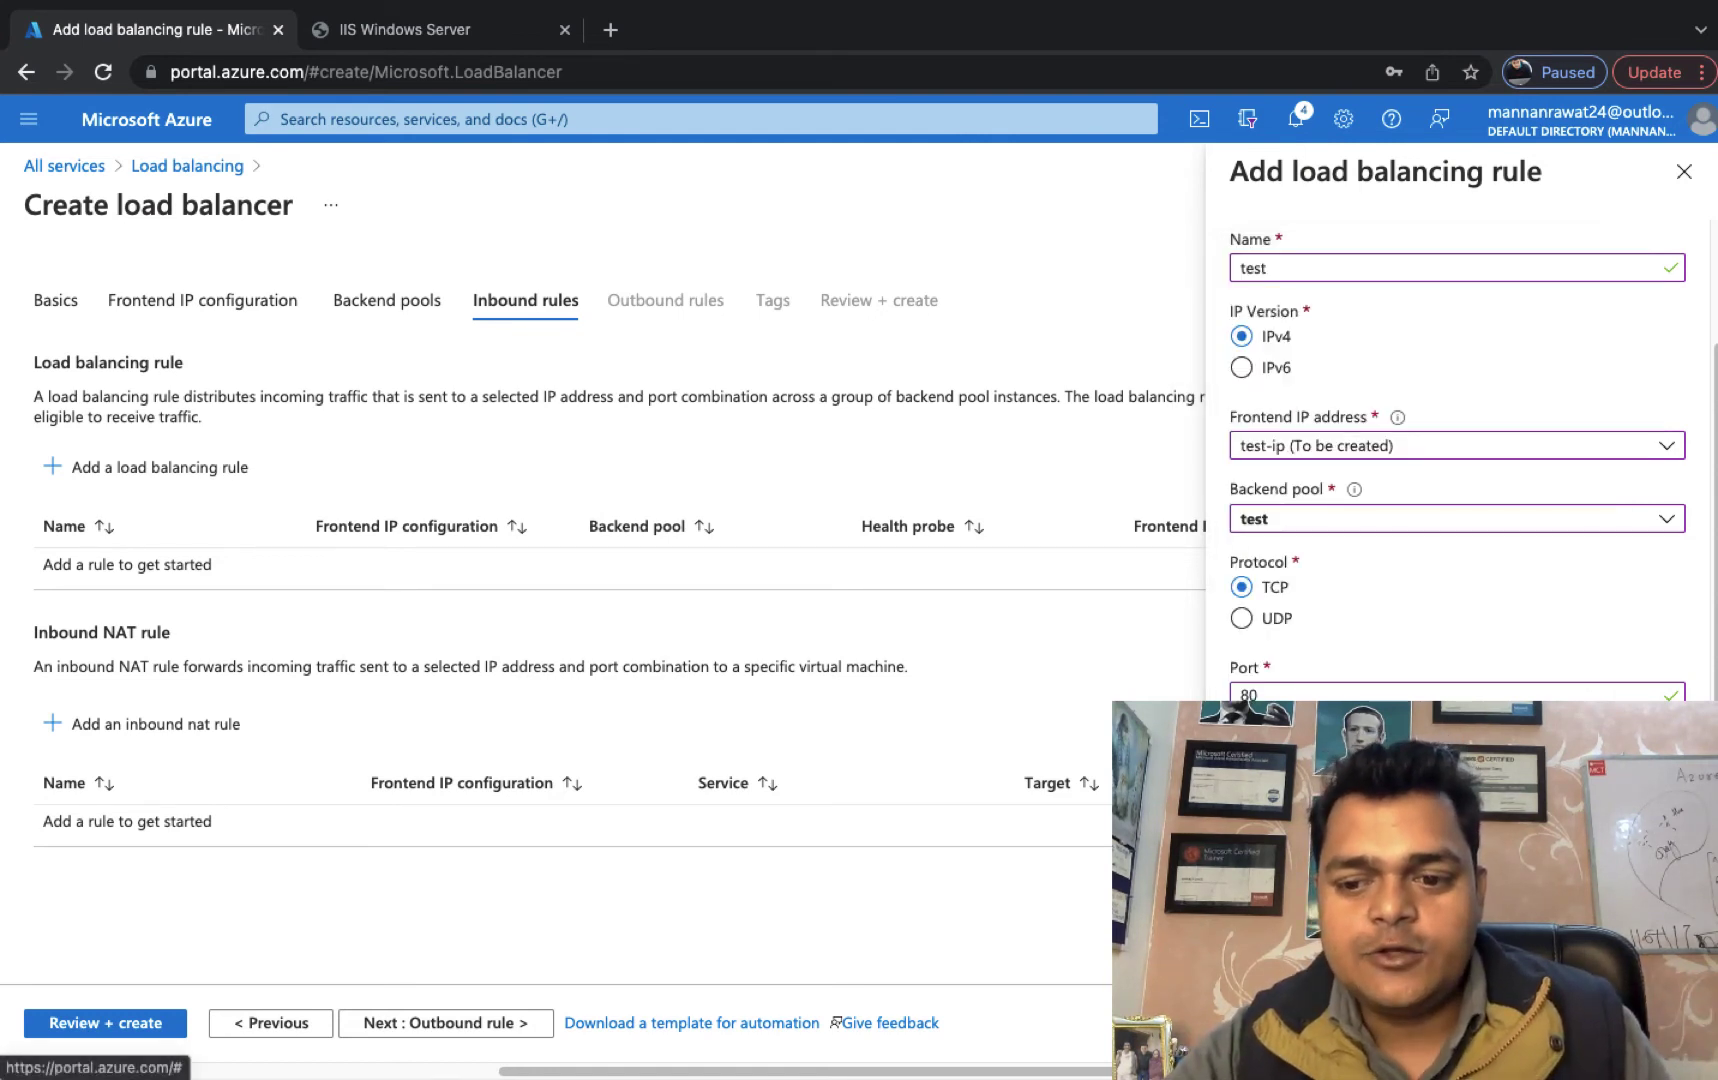
{"action": "left_click", "coordinate": [1270, 1023]}
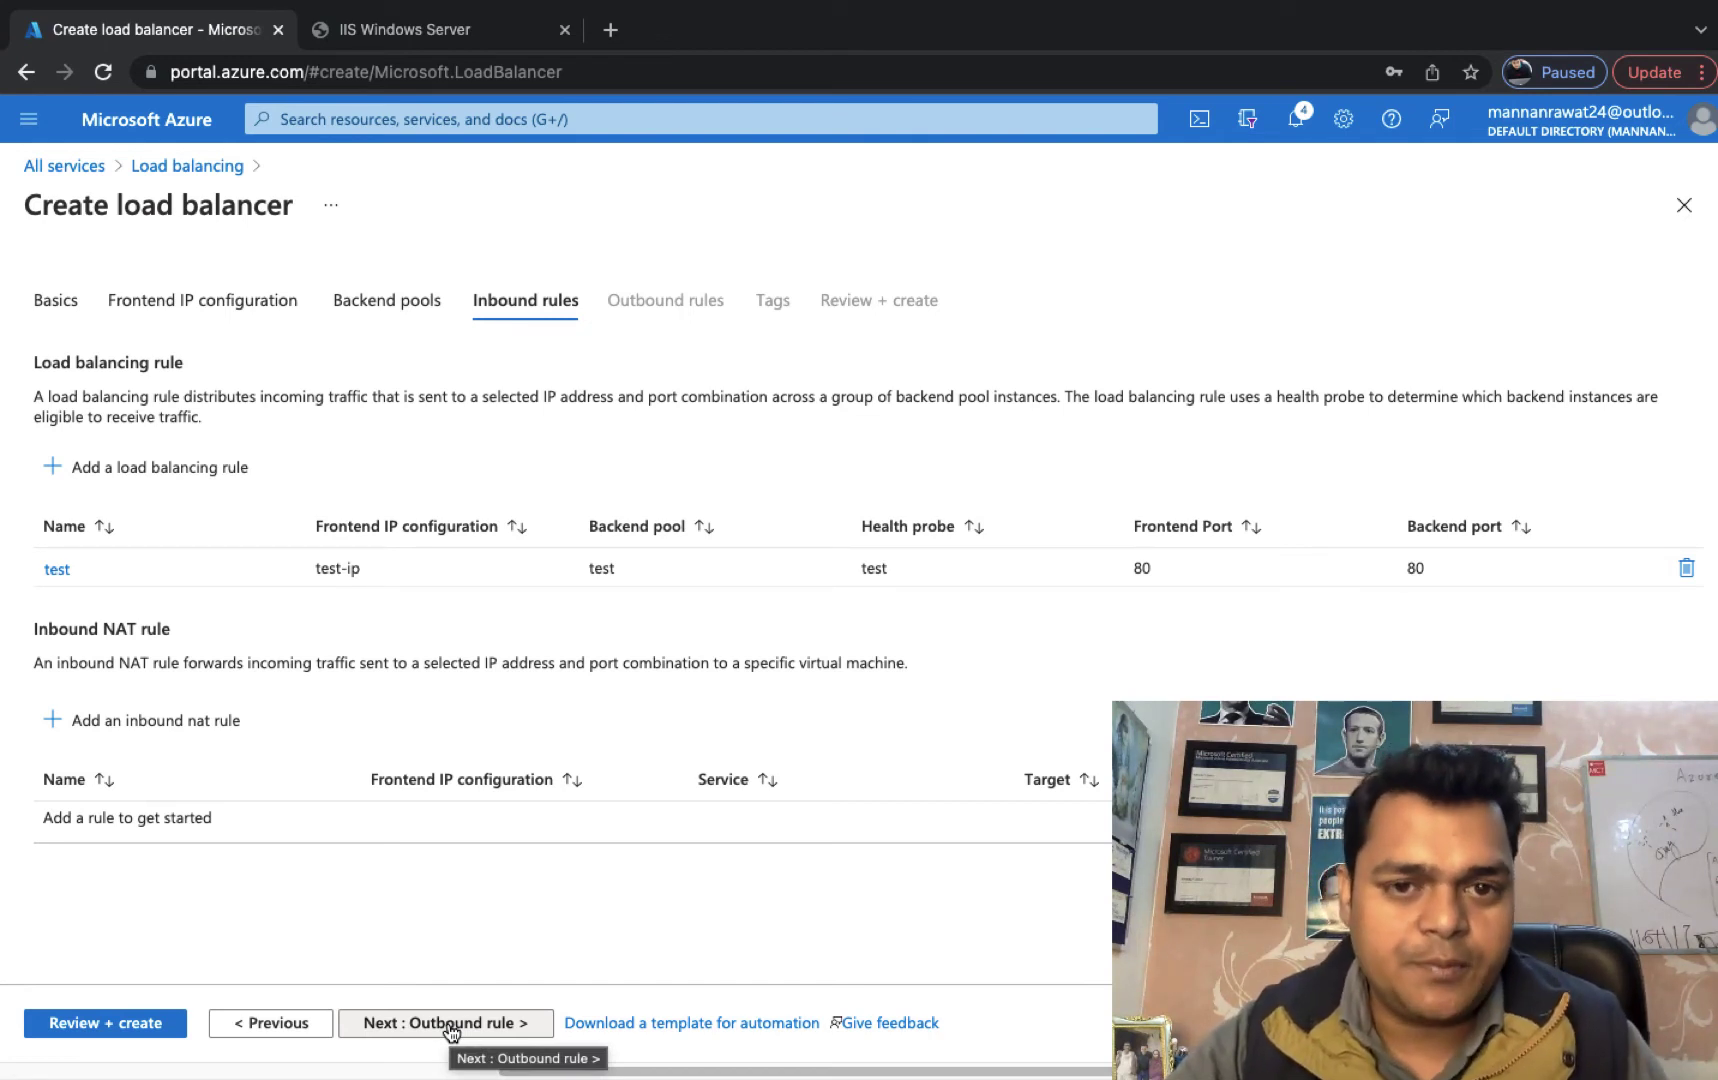
Skip past Outbound rule and Tags to Review + create and validate TRAINING-LB's settings.
{"action": "left_click", "coordinate": [450, 1024]}
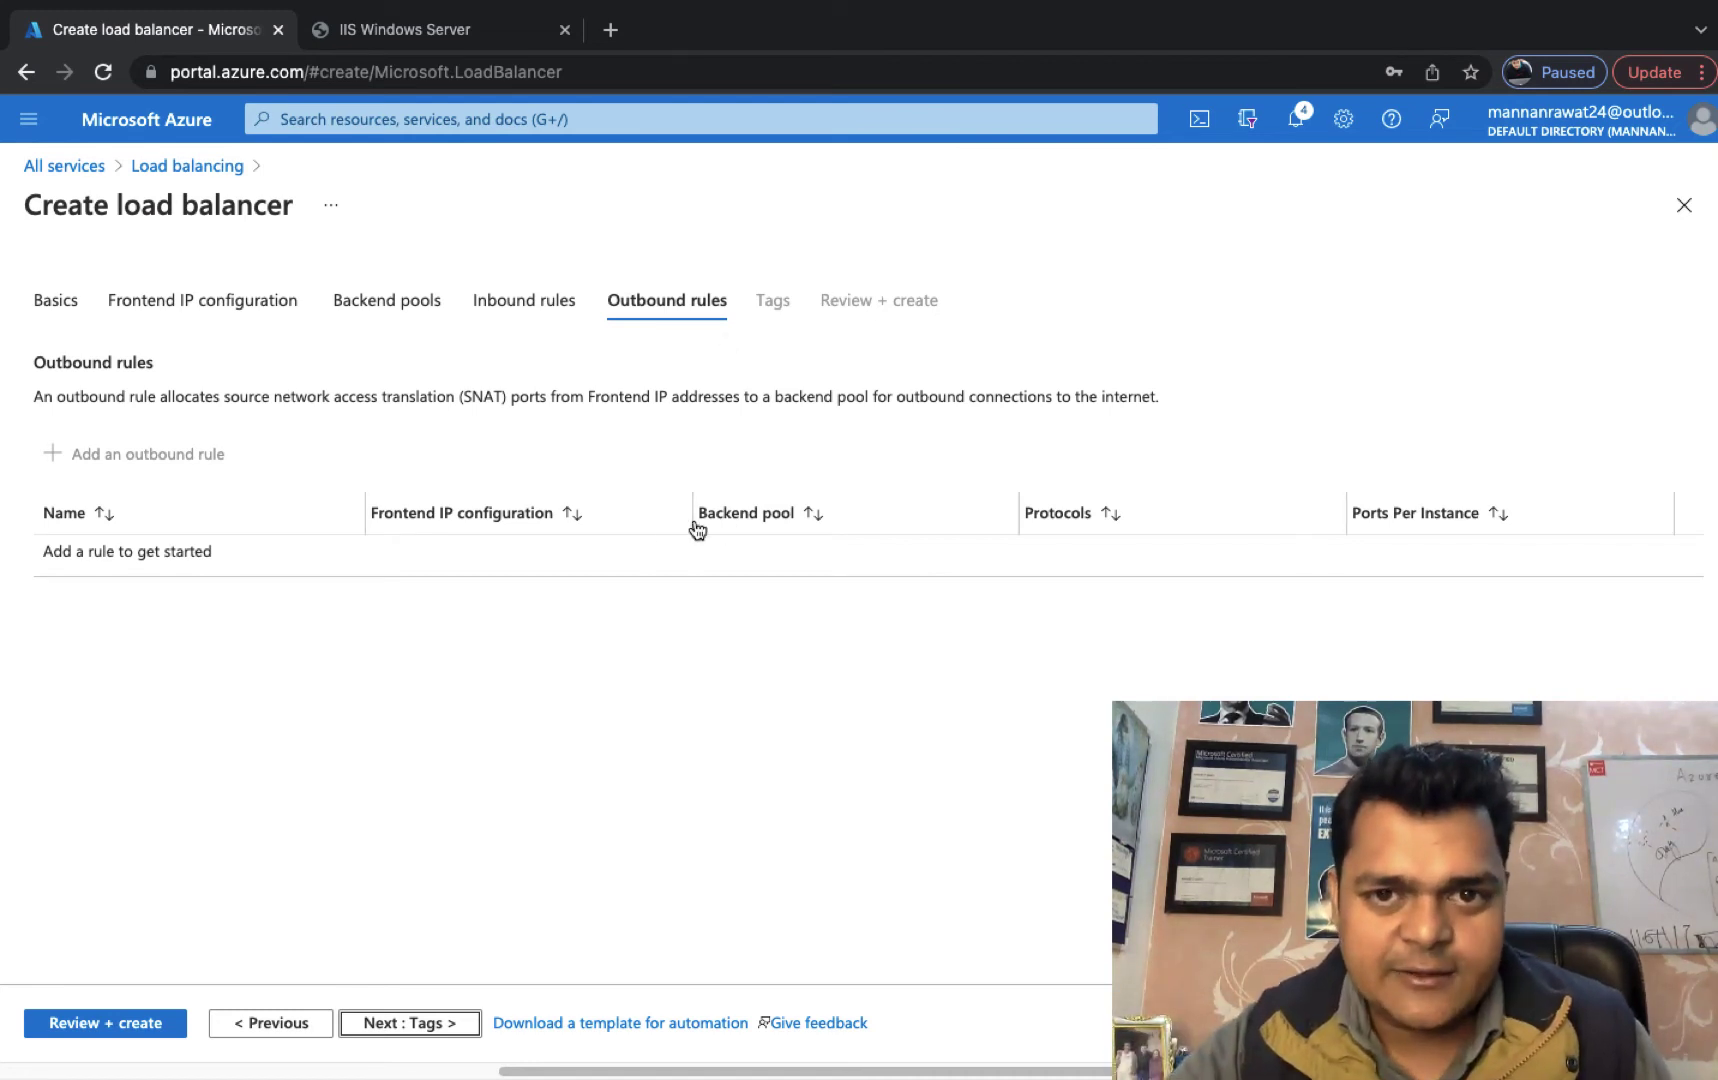
{"action": "left_click", "coordinate": [424, 1023]}
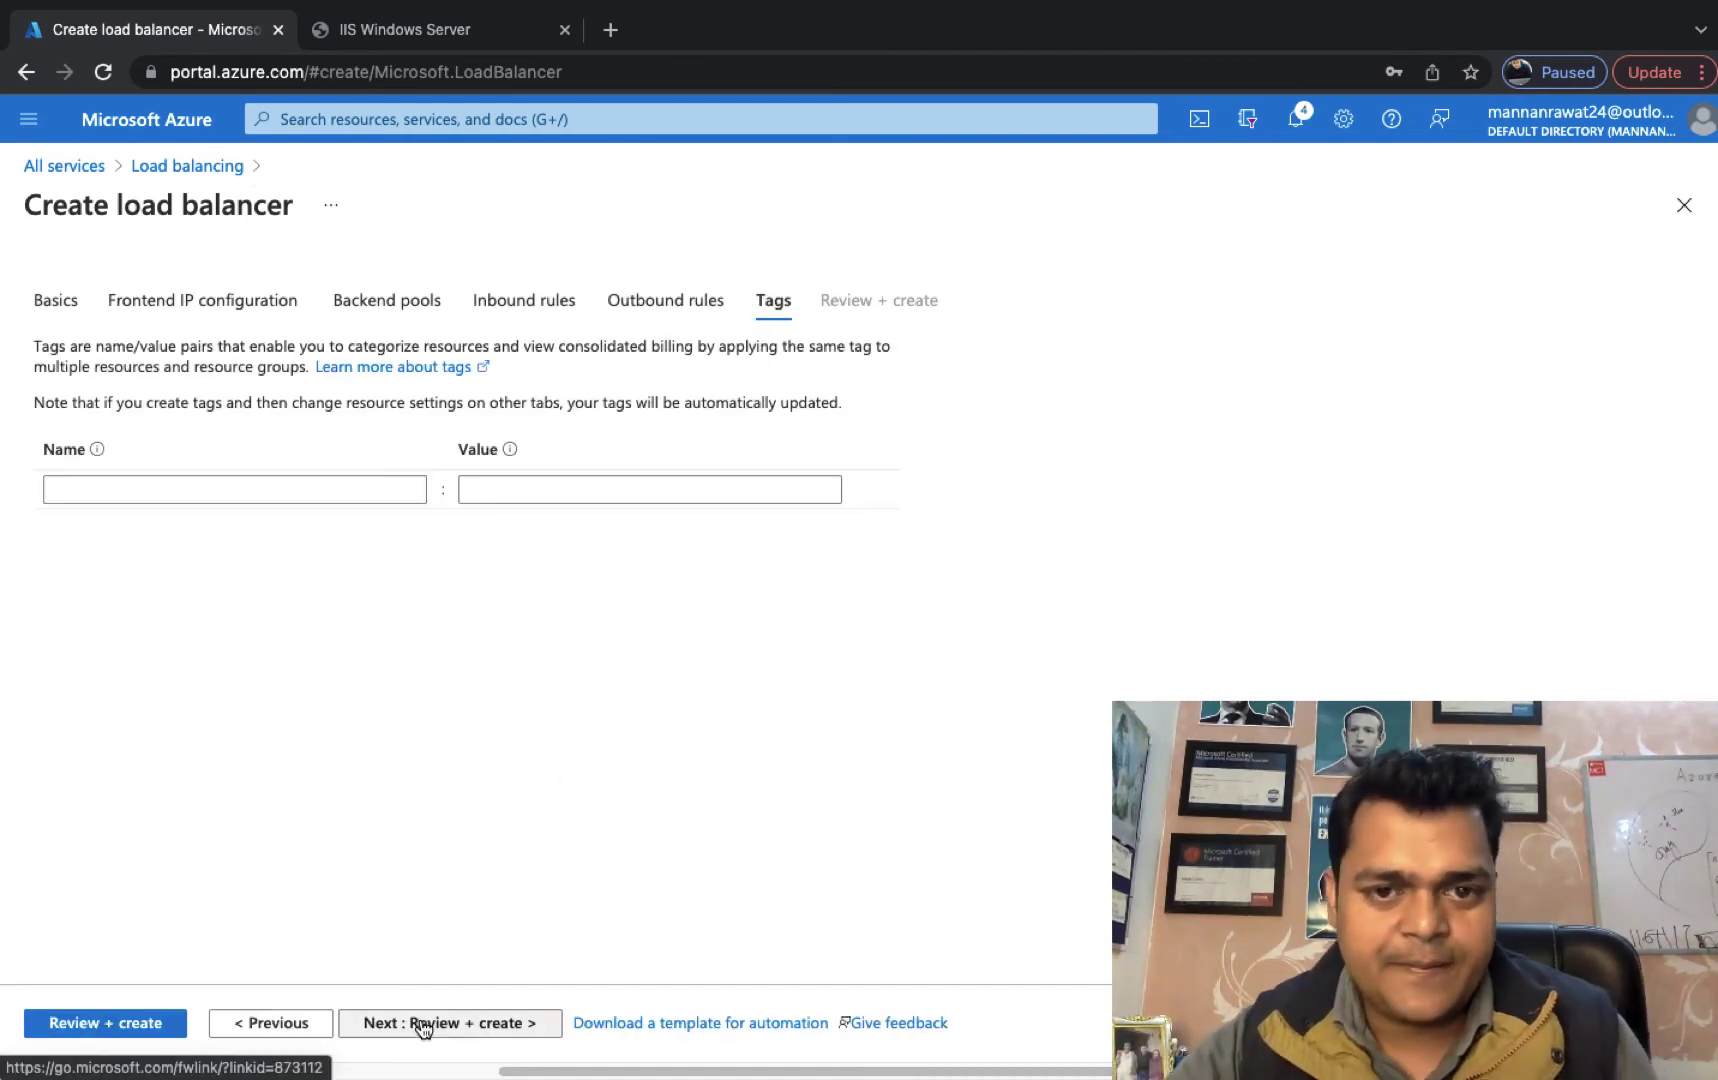
{"action": "left_click", "coordinate": [410, 1025]}
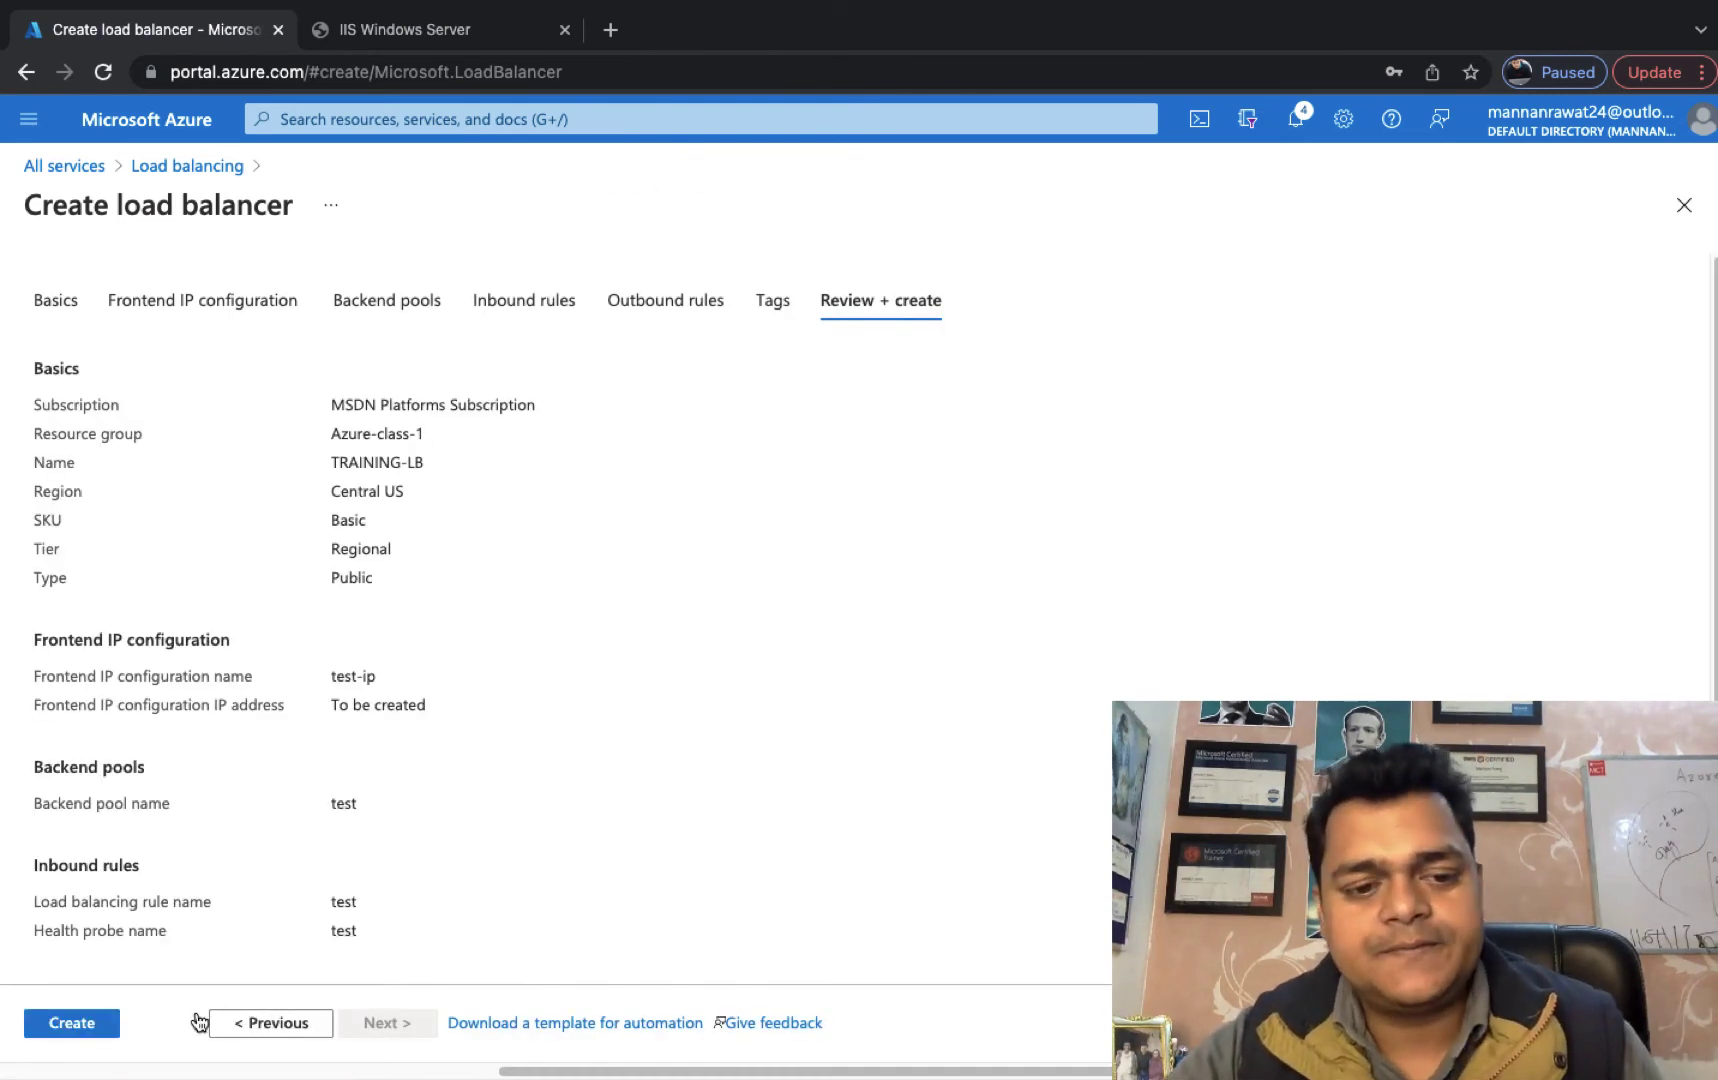
{"action": "left_click", "coordinate": [75, 1025]}
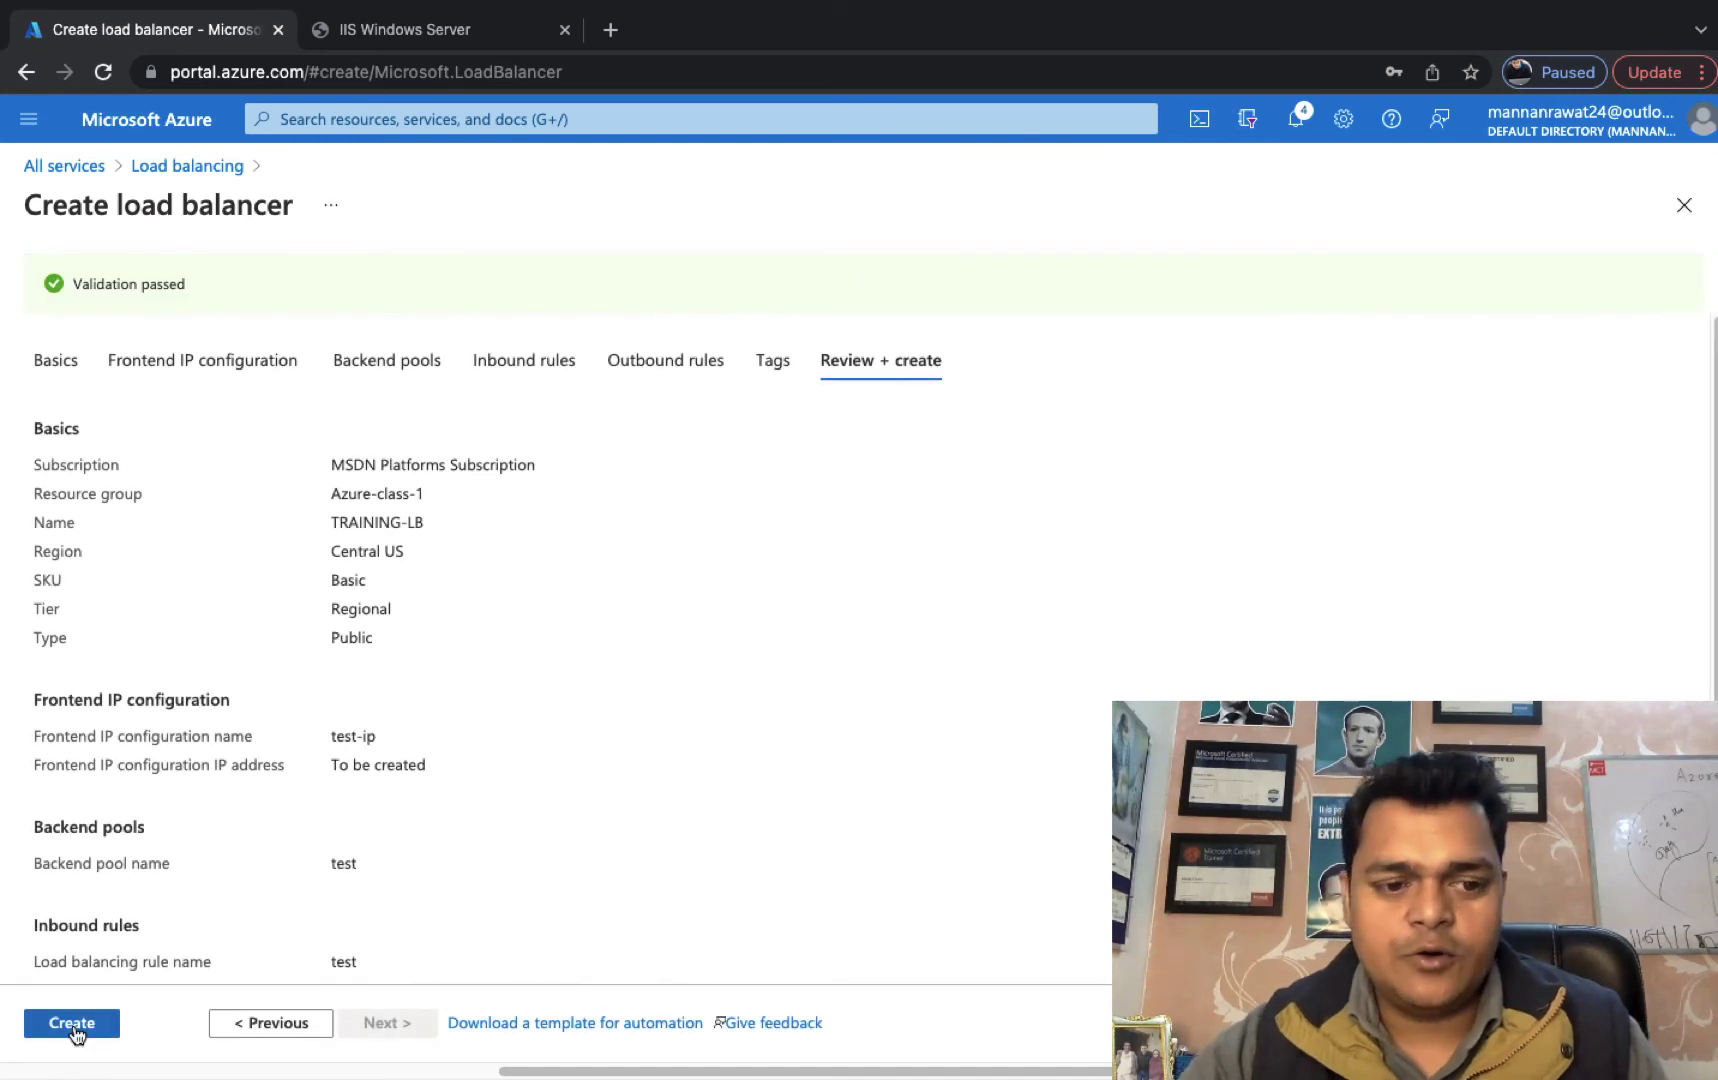
Submit the TRAINING-LB load balancer for deployment, checking the other desktop space while it deploys.
{"action": "left_click", "coordinate": [74, 1030]}
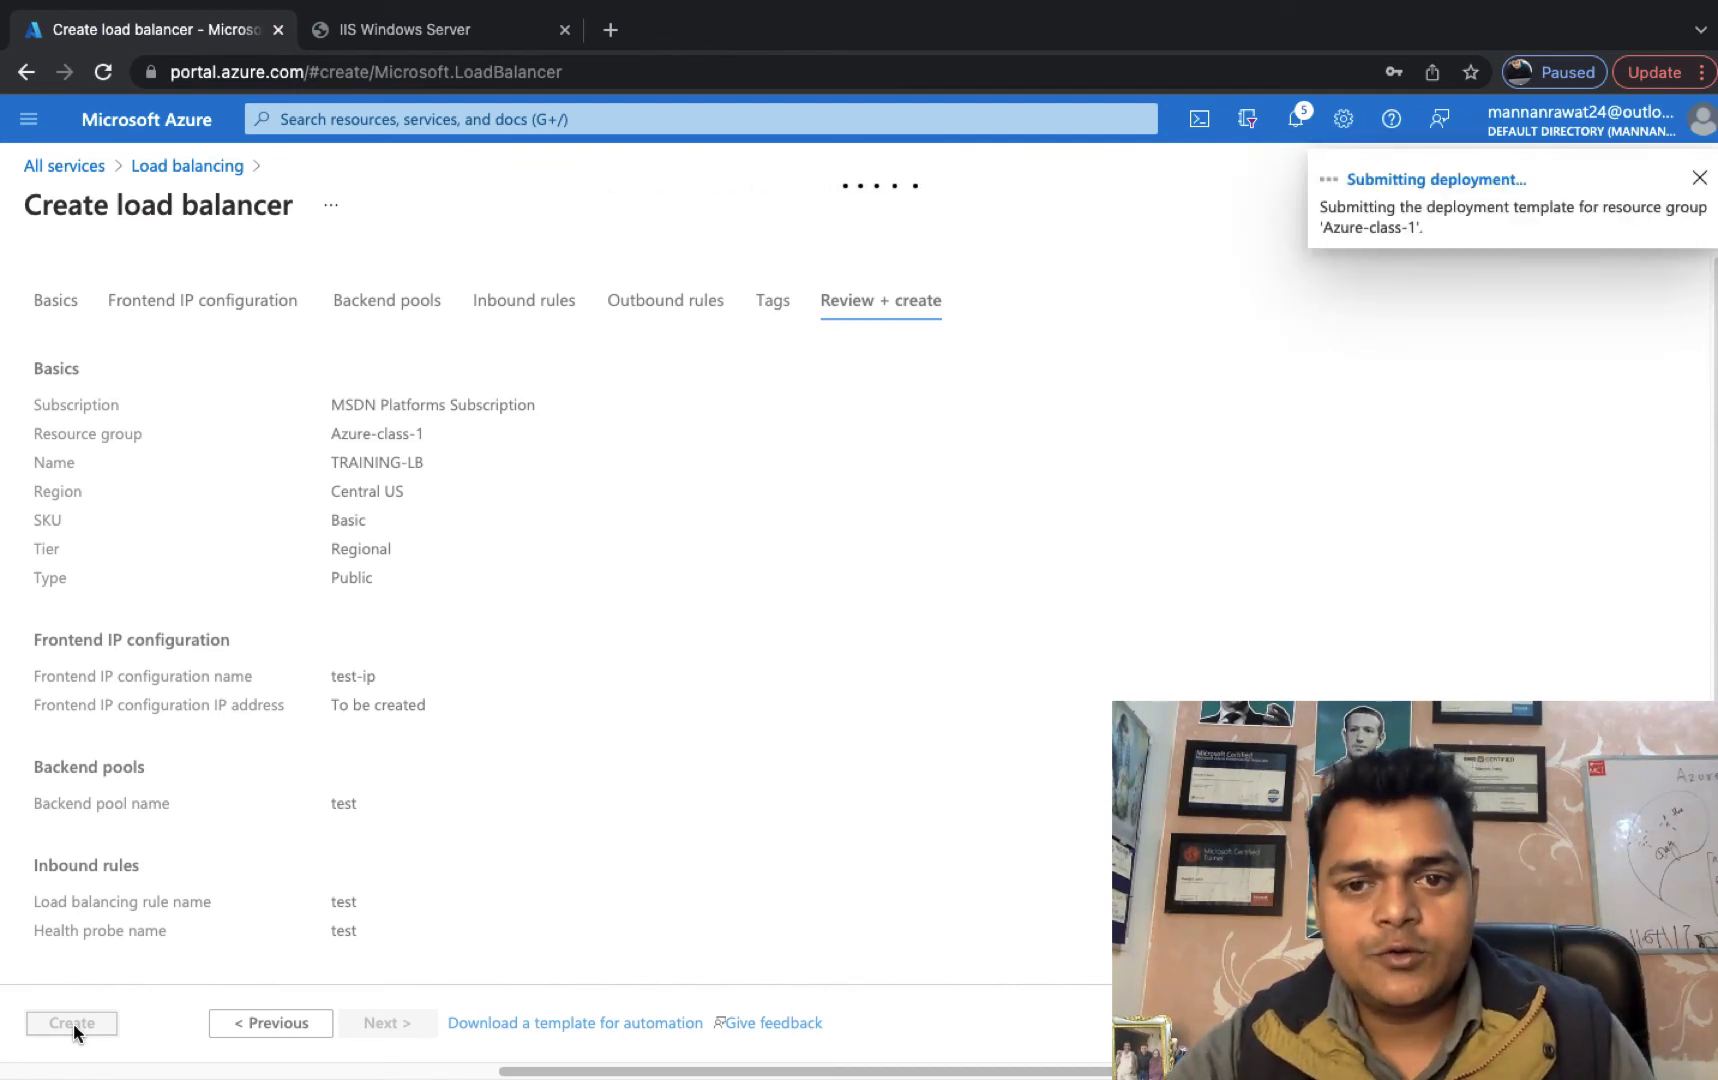
{"action": "key", "text": "ctrl+Left"}
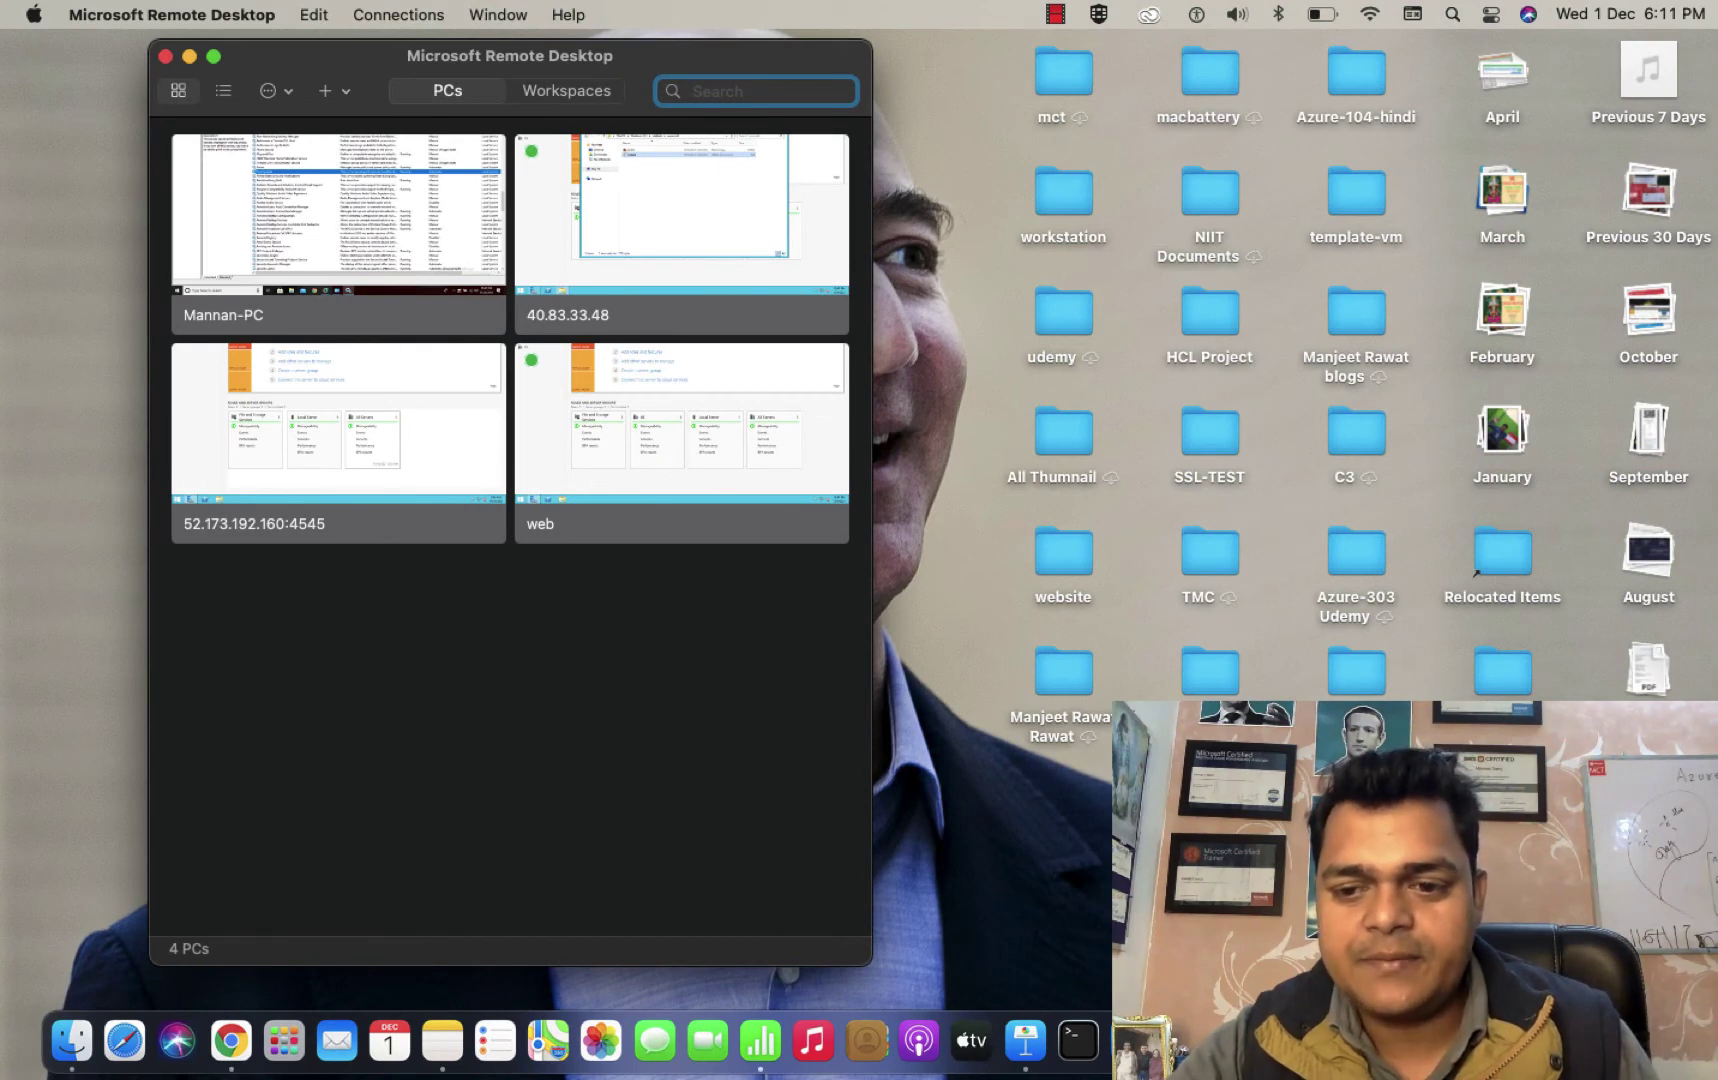
{"action": "right_click", "coordinate": [1555, 1041]}
{"action": "left_click", "coordinate": [960, 472]}
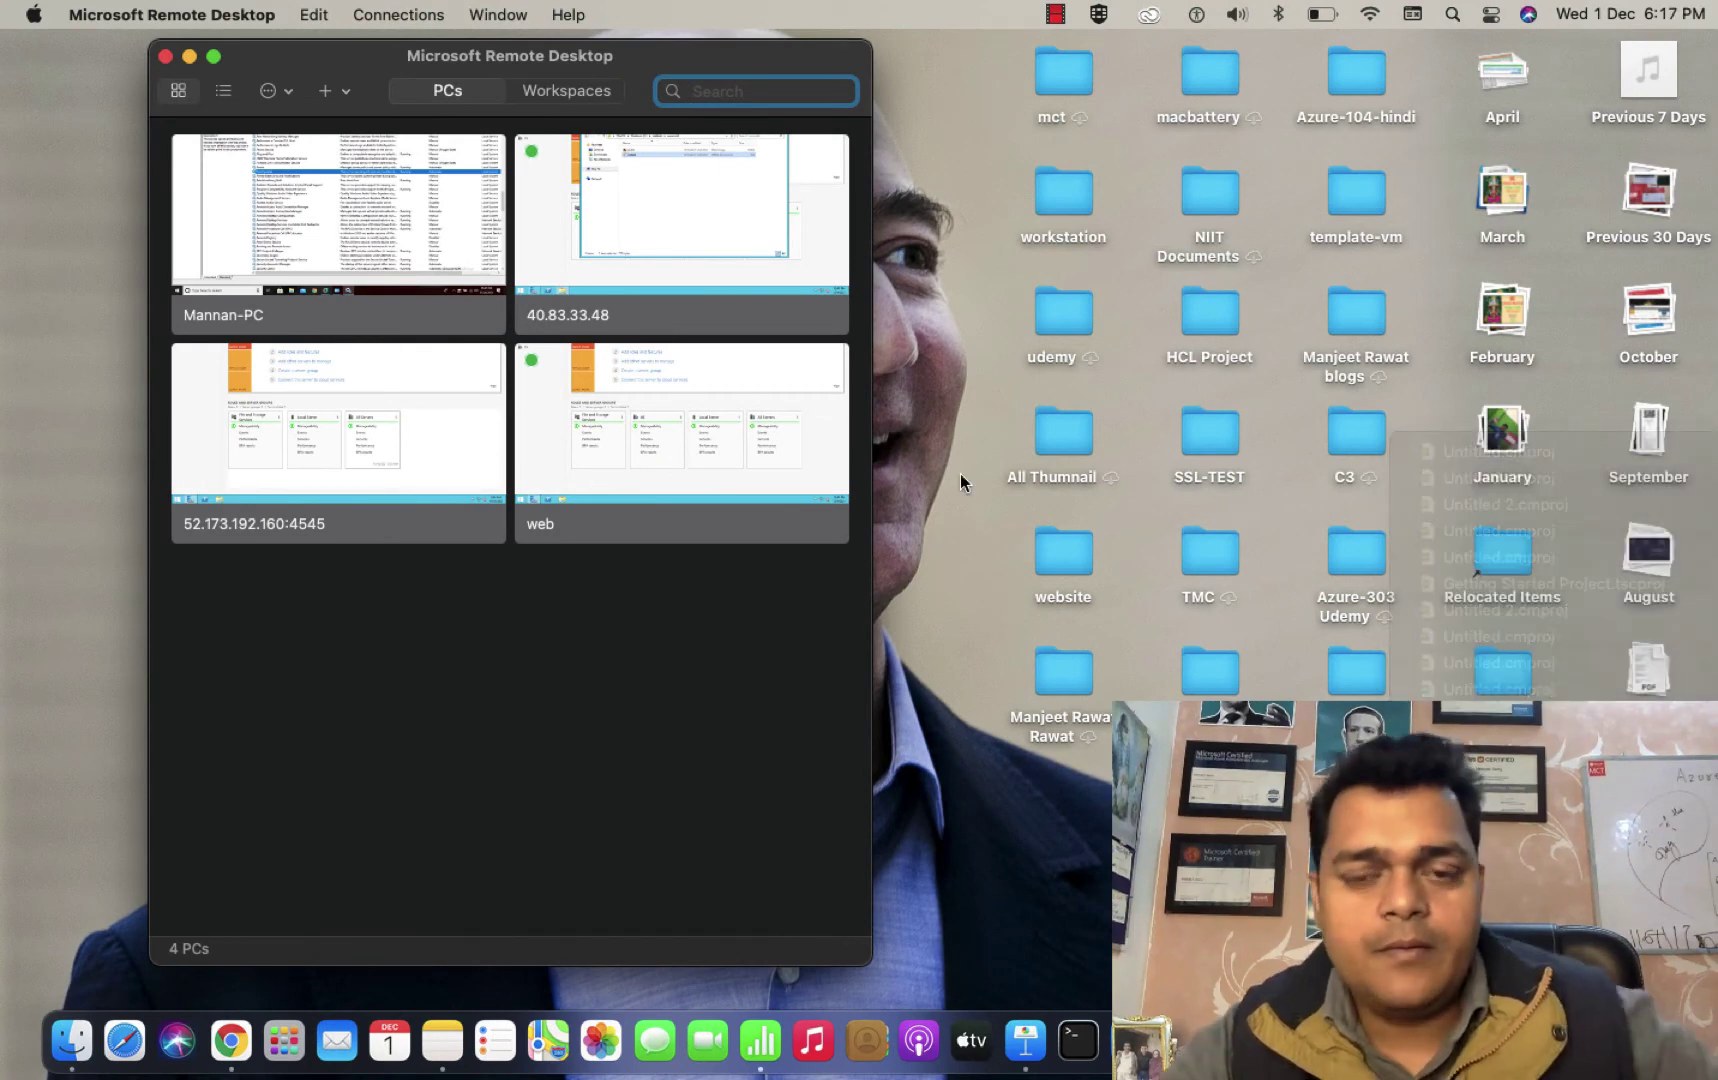
{"action": "key", "text": "ctrl+Right"}
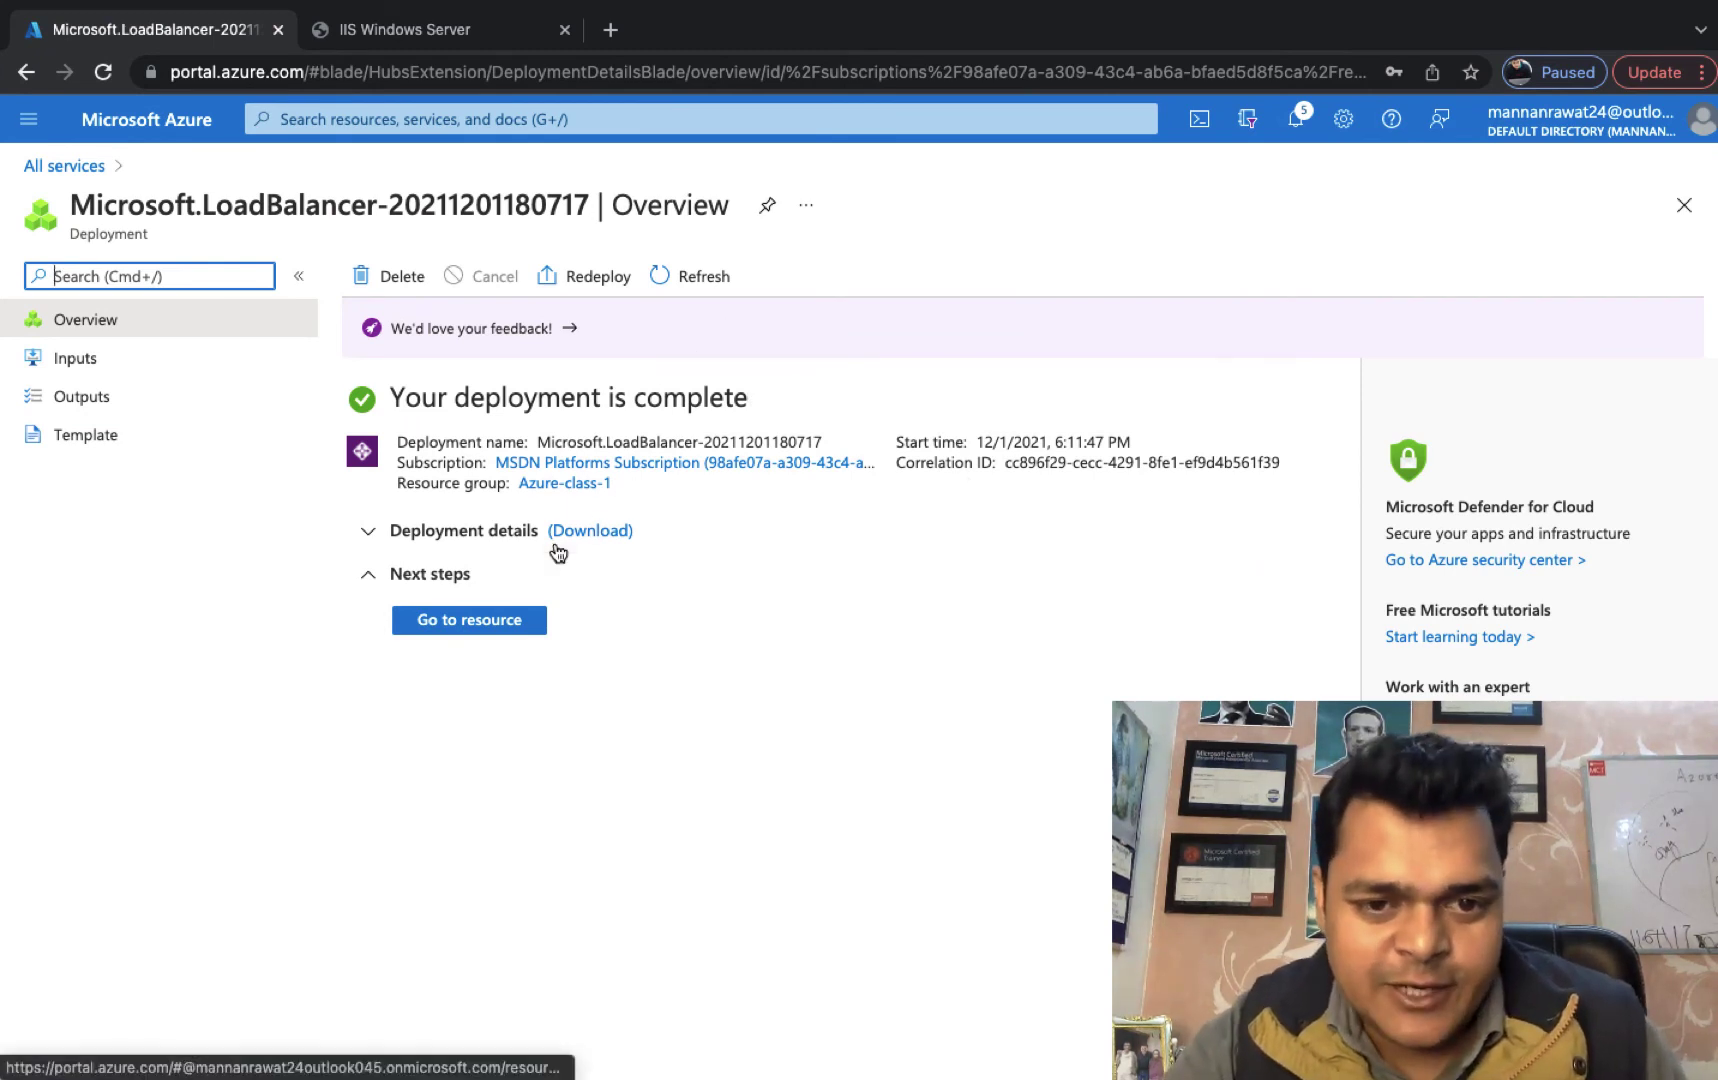
Copy TRAINING-LB's frontend public IP 13.89.225.194 from its Frontend IP configuration into a new Chrome tab.
{"action": "left_click", "coordinate": [489, 620]}
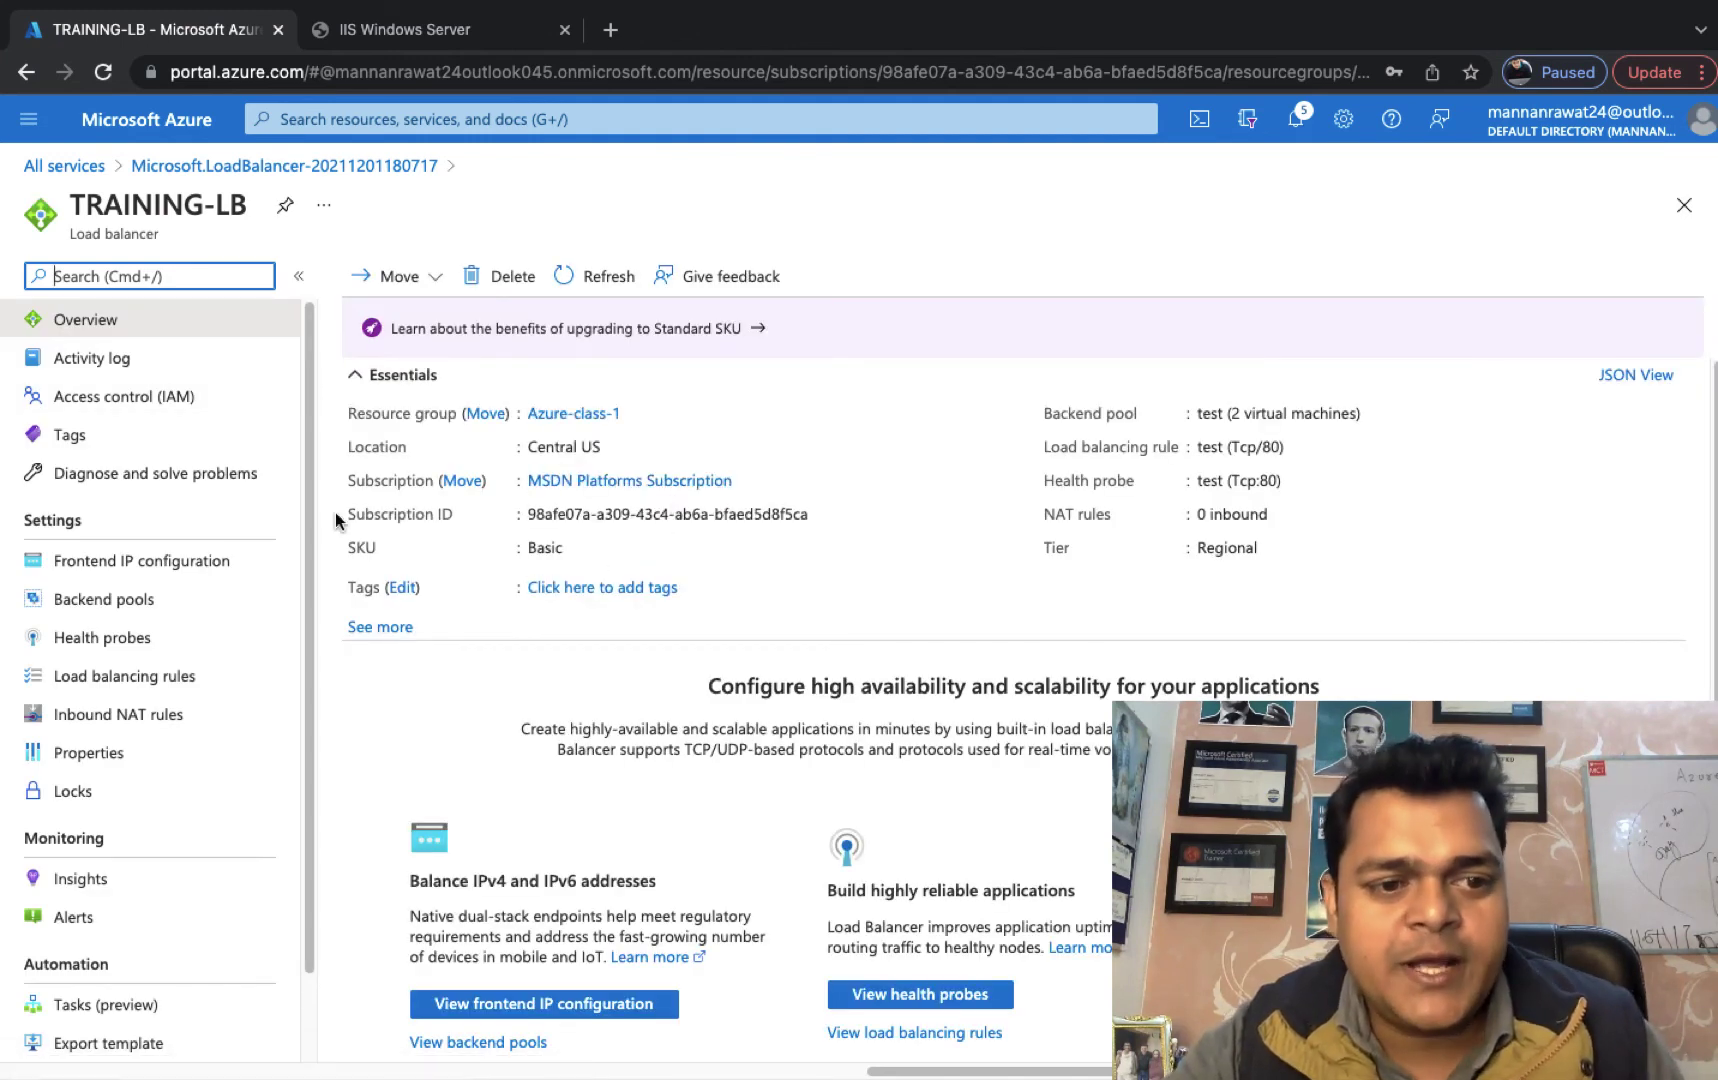
{"action": "left_click", "coordinate": [199, 561]}
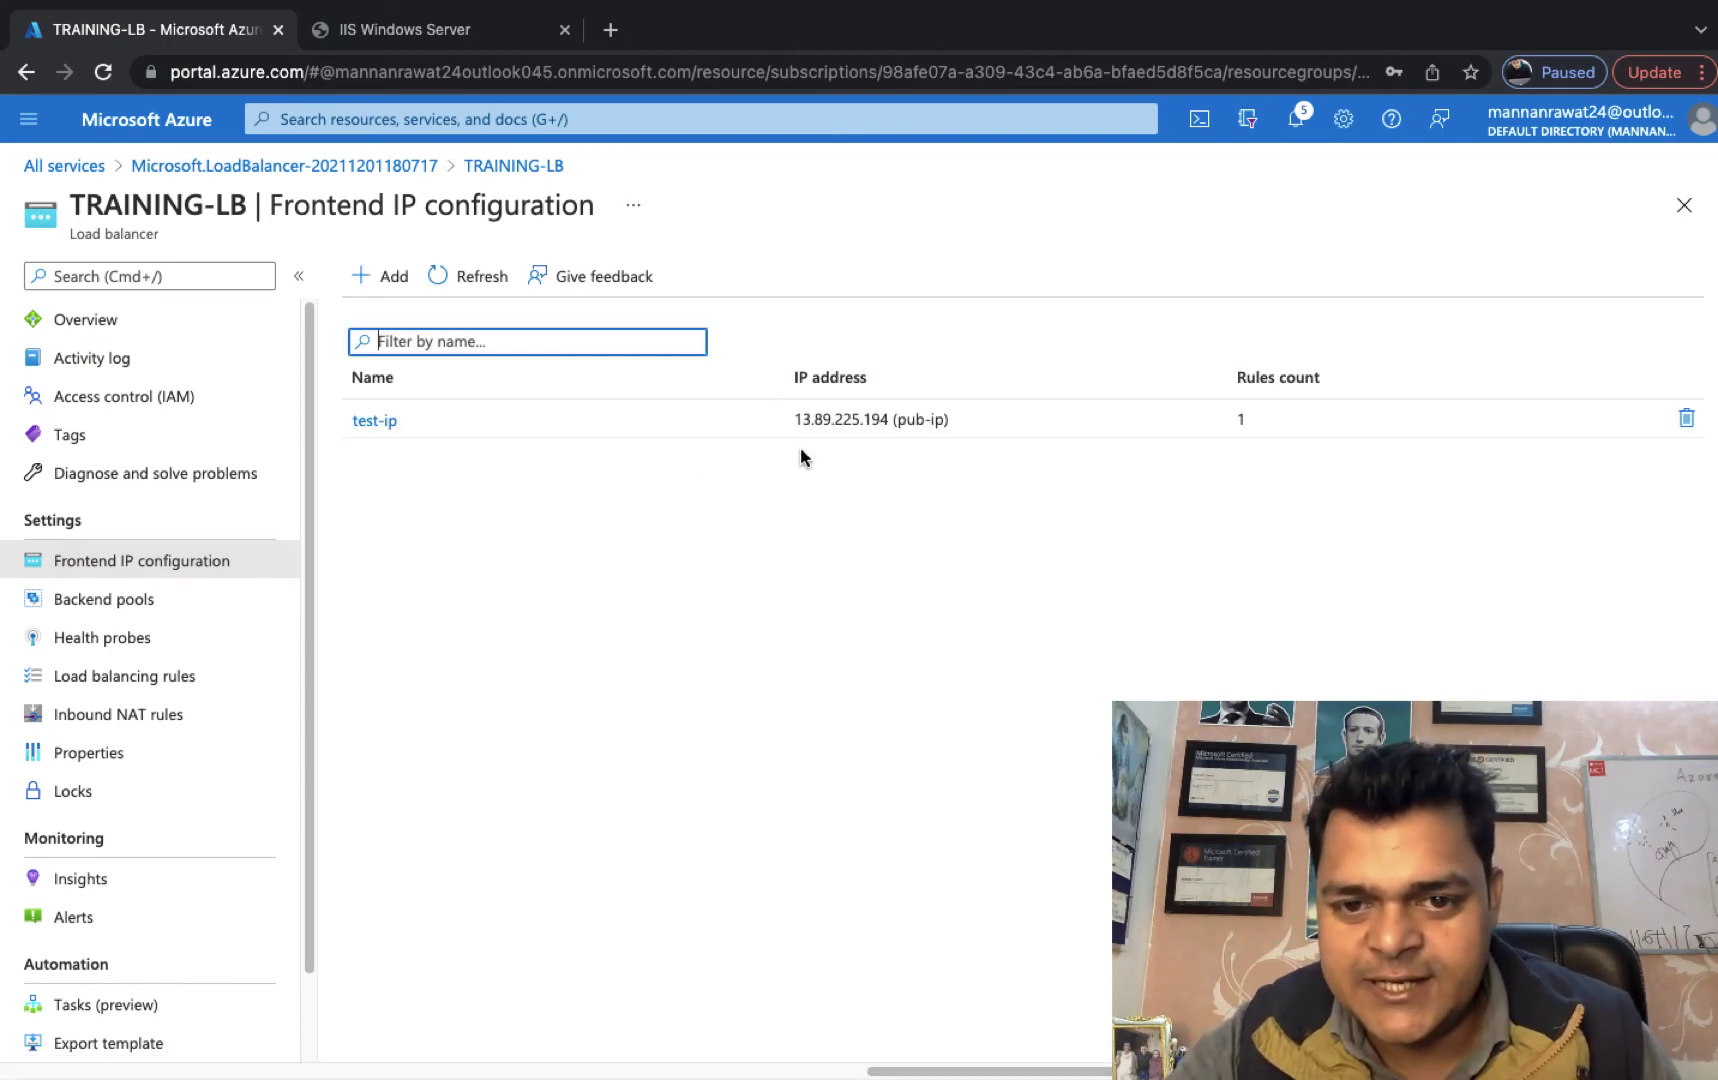
{"action": "left_click_drag", "start_coordinate": [798, 417], "coordinate": [888, 415]}
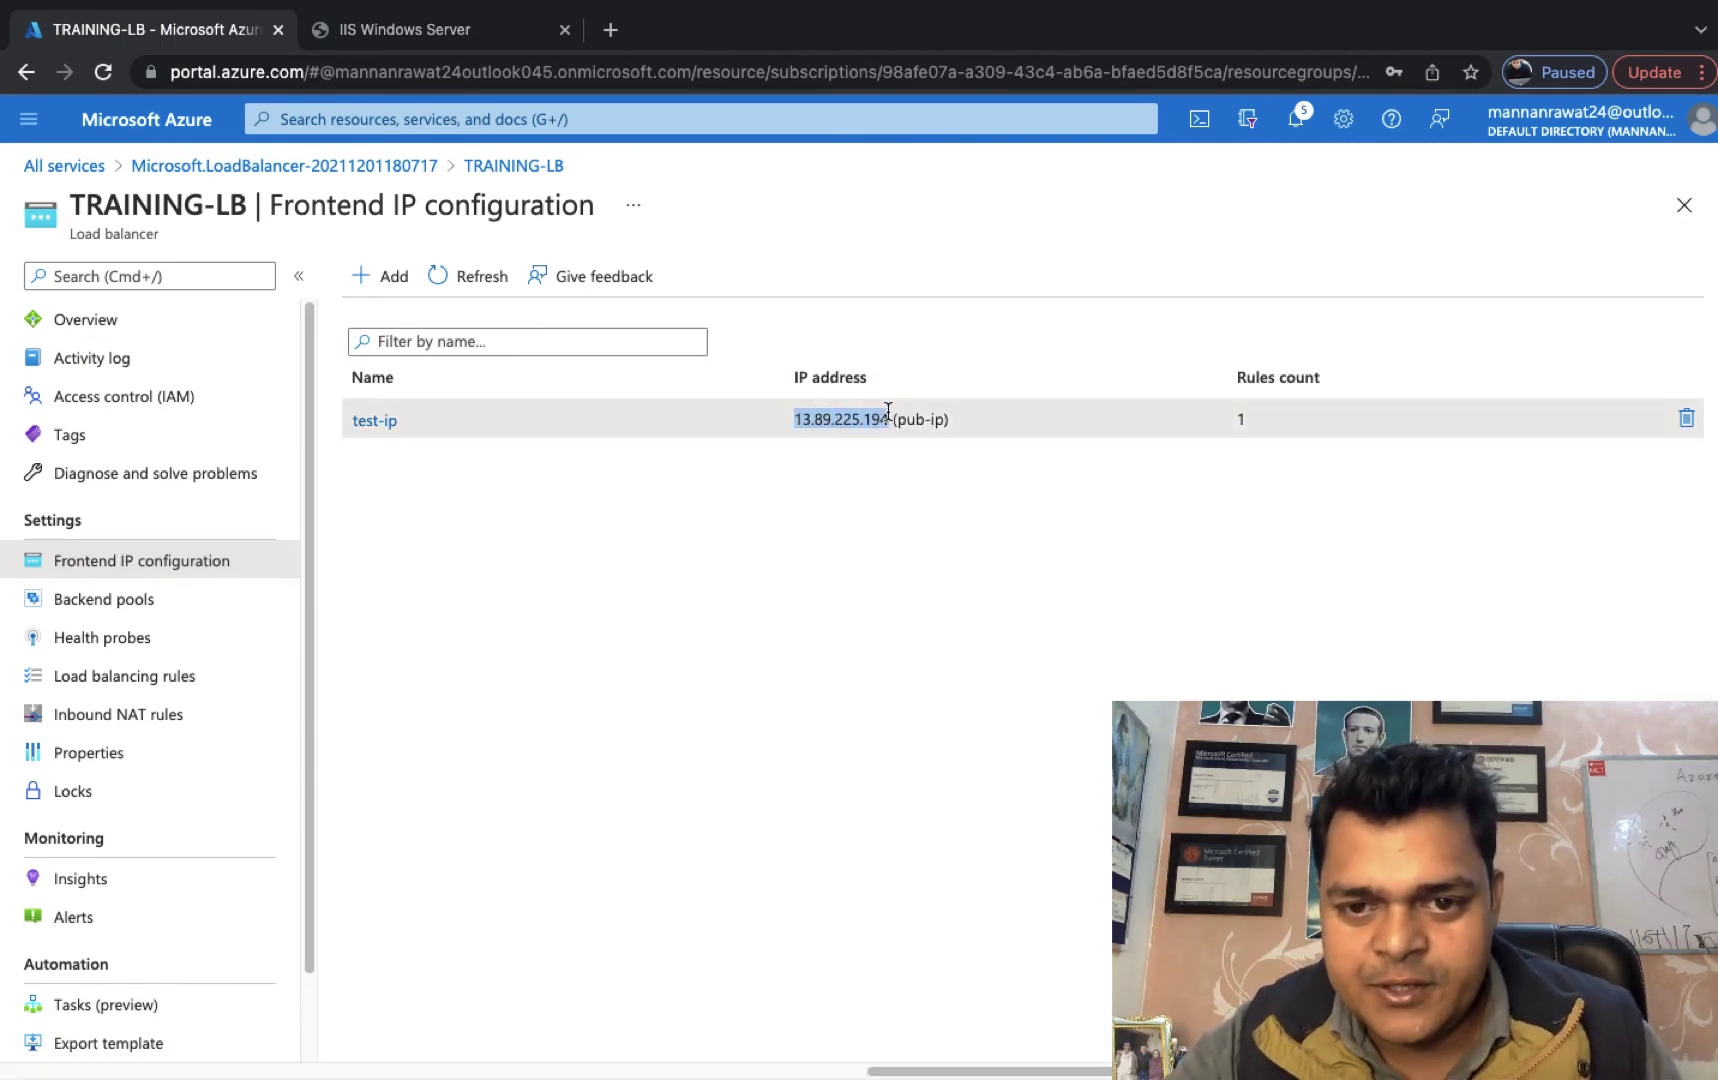
{"action": "right_click", "coordinate": [863, 413]}
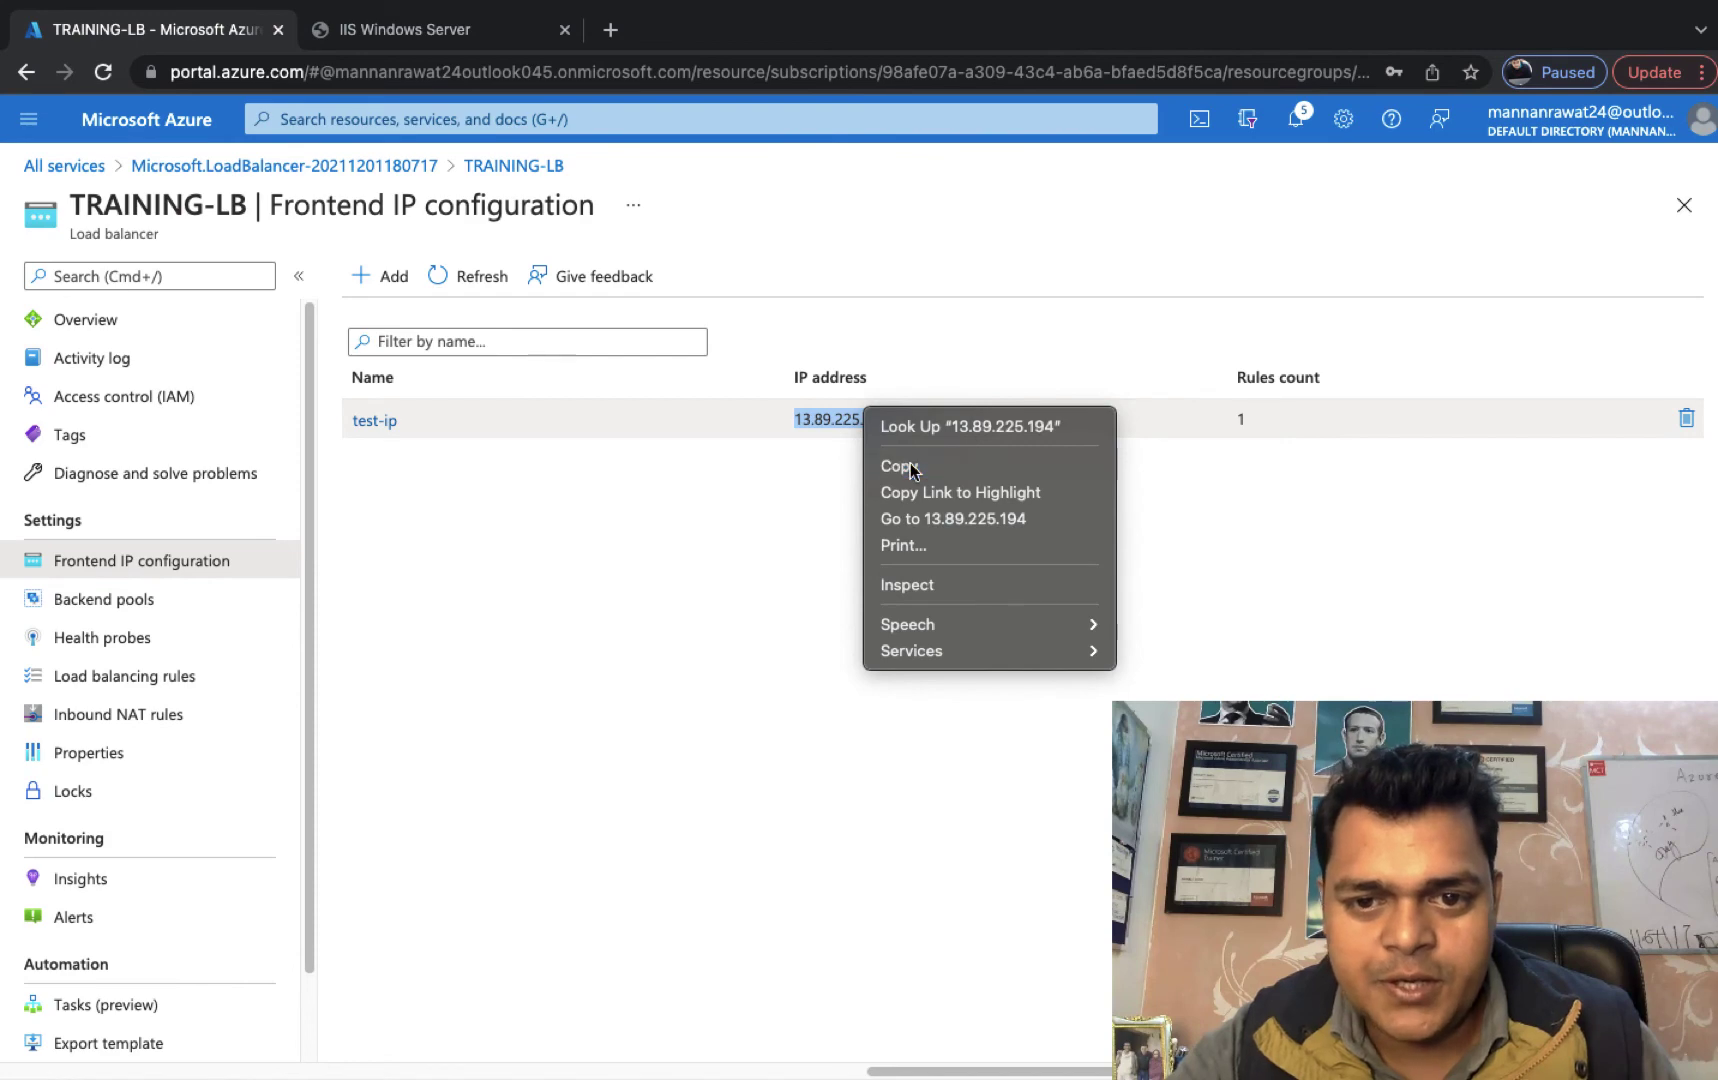
{"action": "left_click", "coordinate": [912, 466]}
{"action": "left_click", "coordinate": [612, 29]}
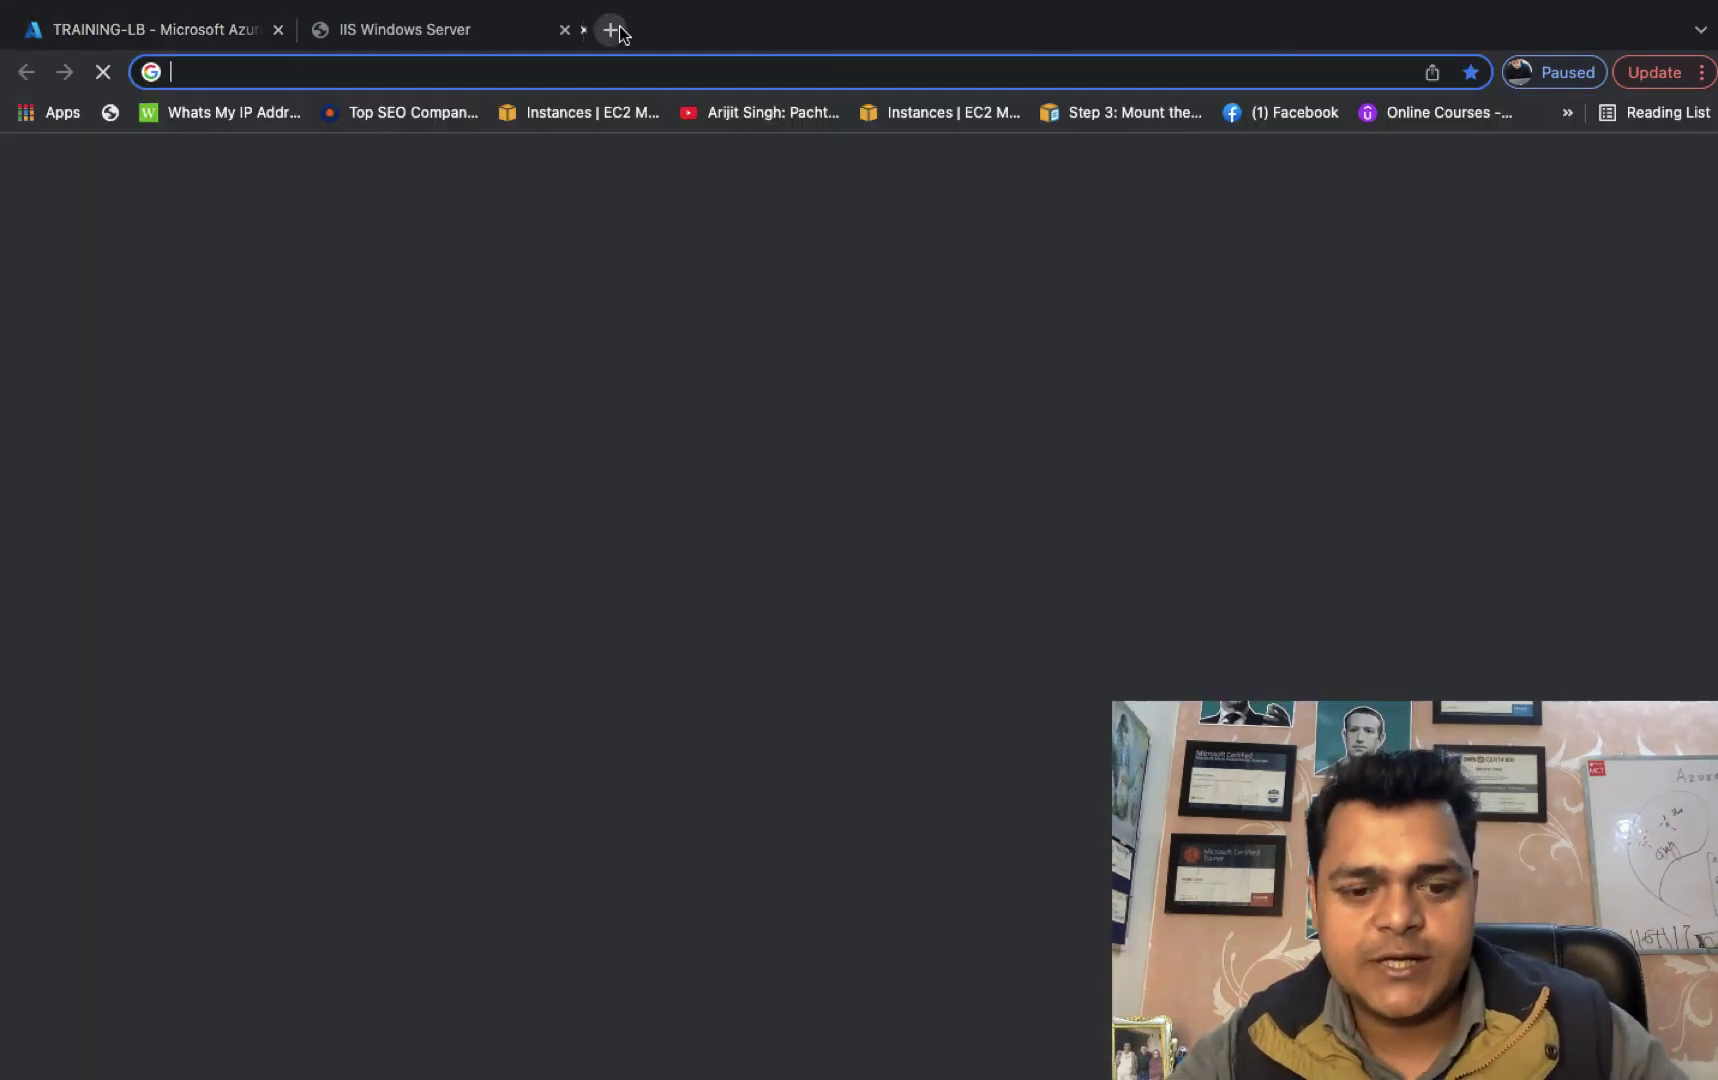
Load 13.89.225.194 in Chrome and reload repeatedly, showing the 'THIS IS WEB SERVER 1' IIS page.
{"action": "key", "text": "ctrl+v"}
{"action": "key", "text": "Return"}
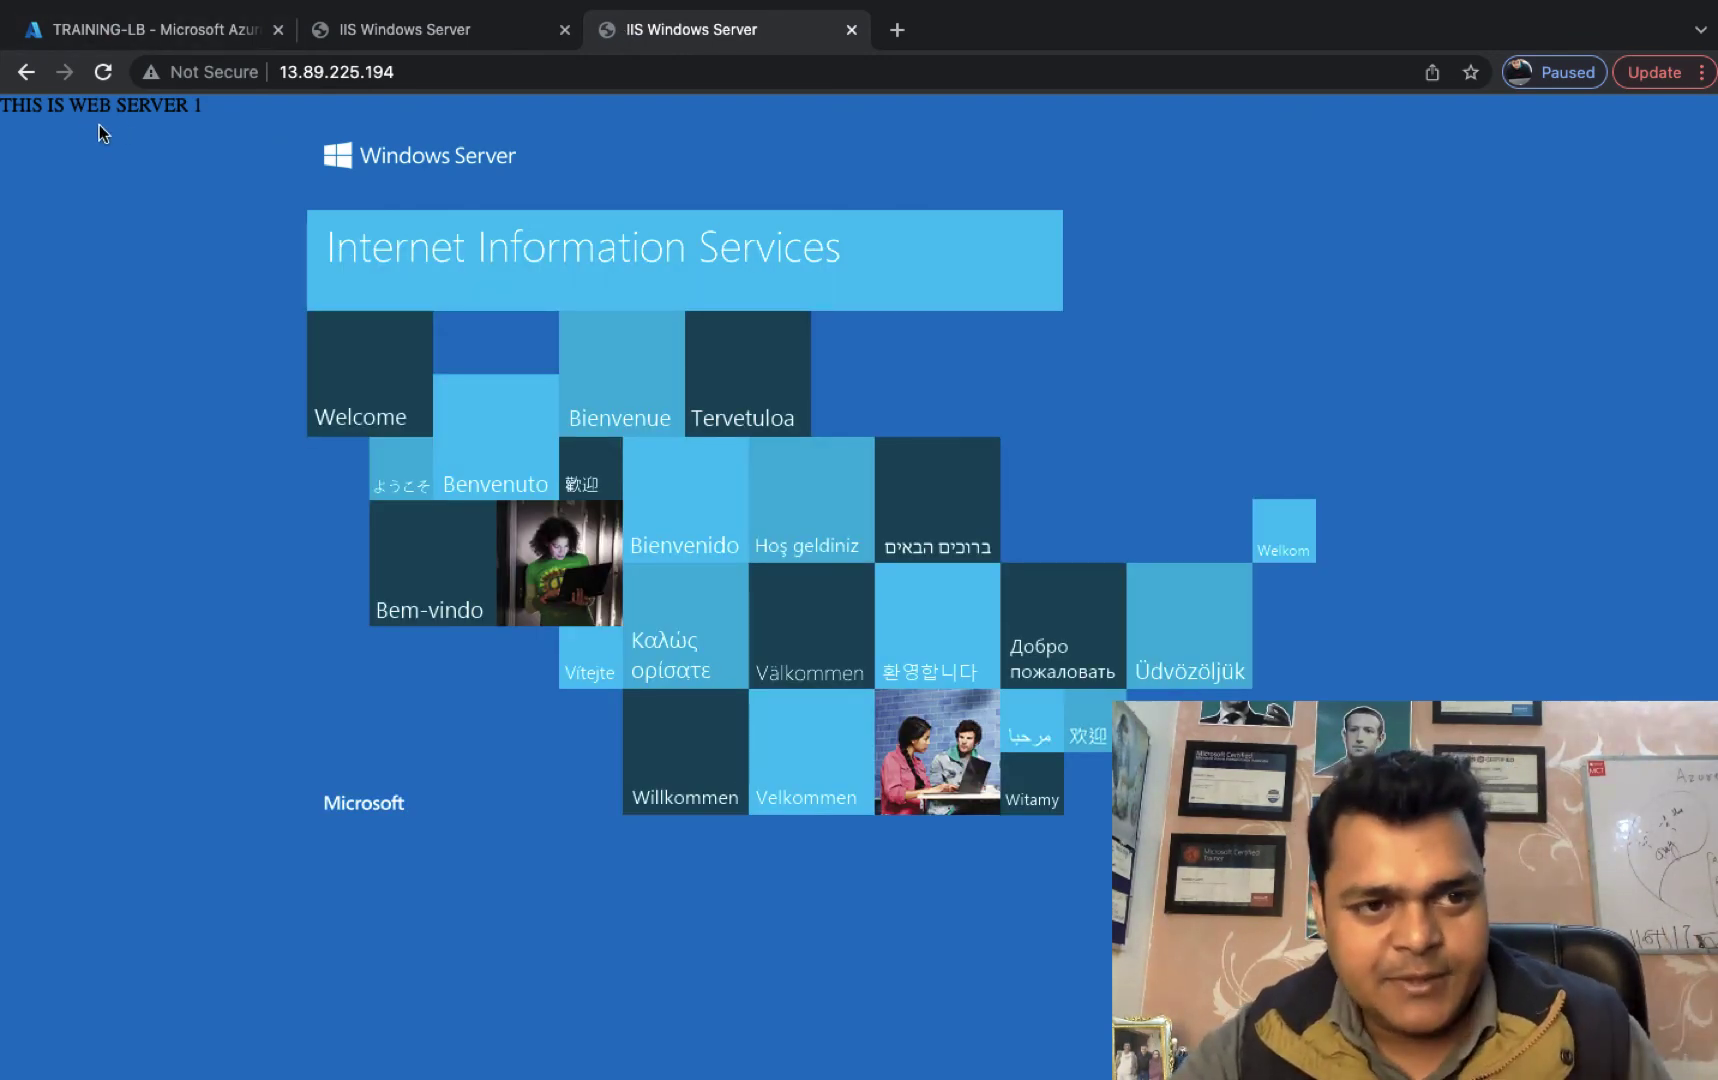
{"action": "left_click", "coordinate": [101, 72]}
{"action": "left_click", "coordinate": [101, 72]}
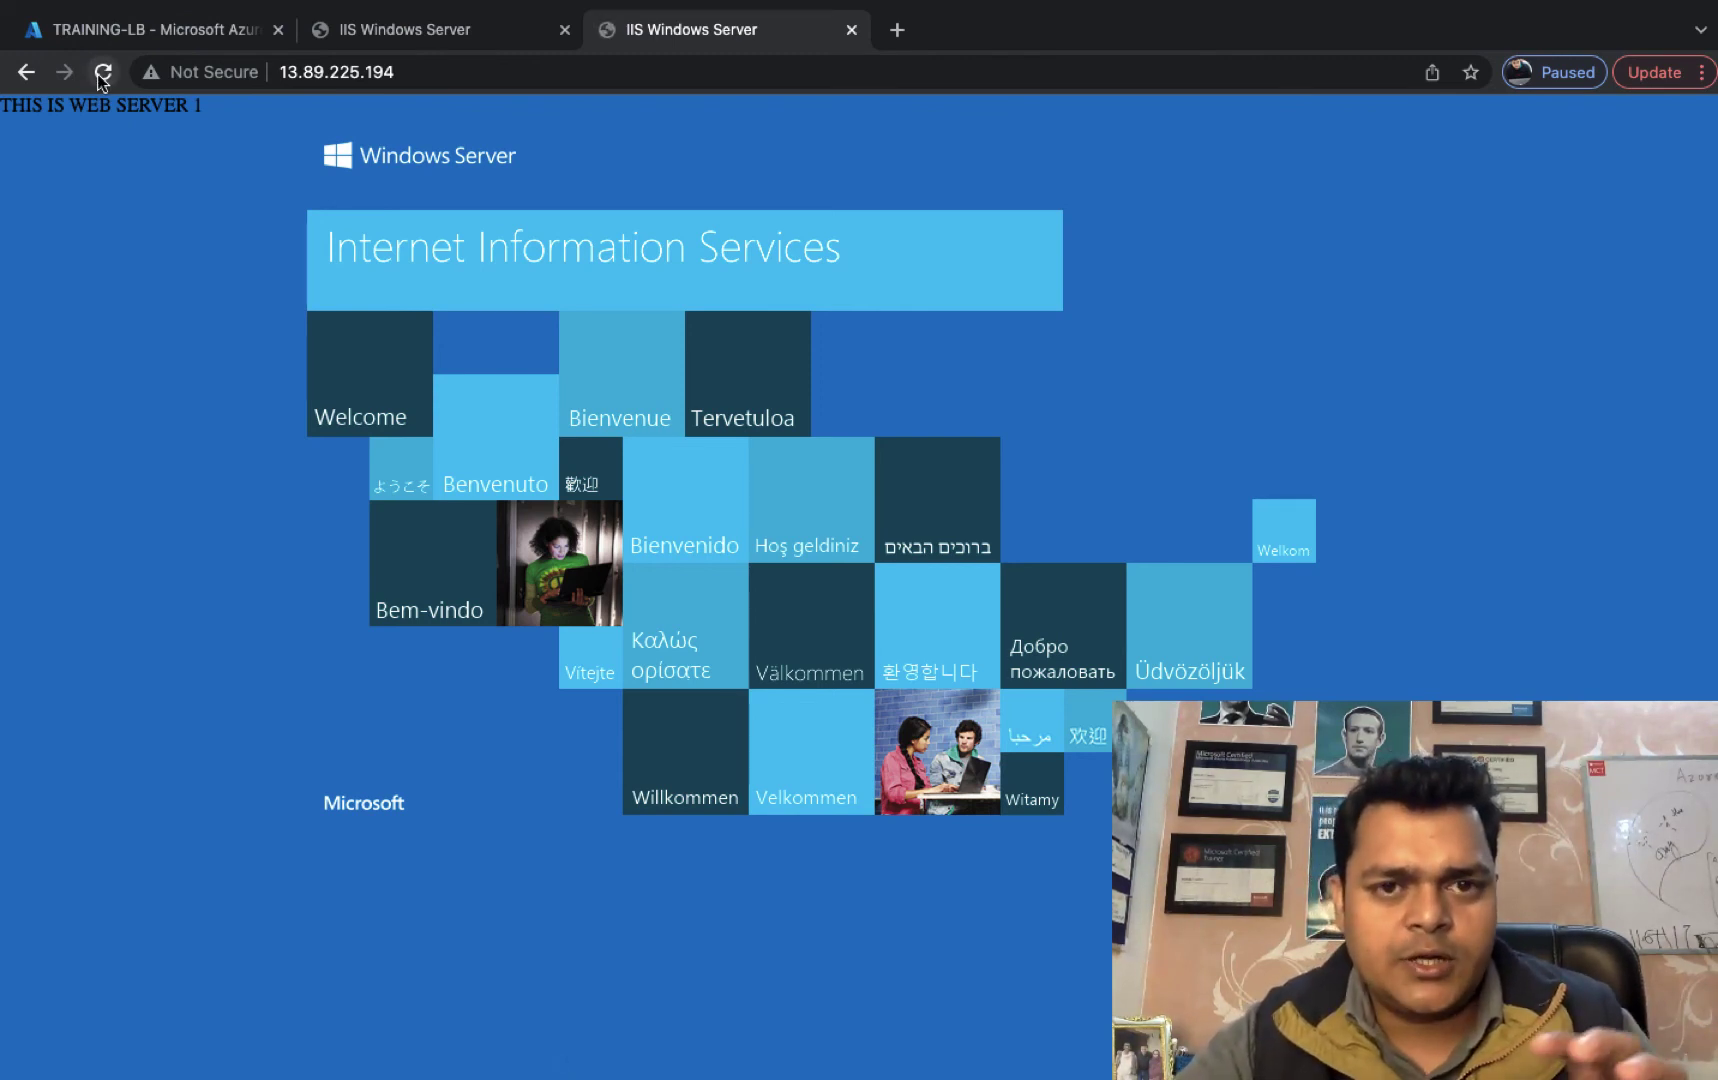
{"action": "left_click", "coordinate": [101, 72]}
{"action": "left_click", "coordinate": [101, 72]}
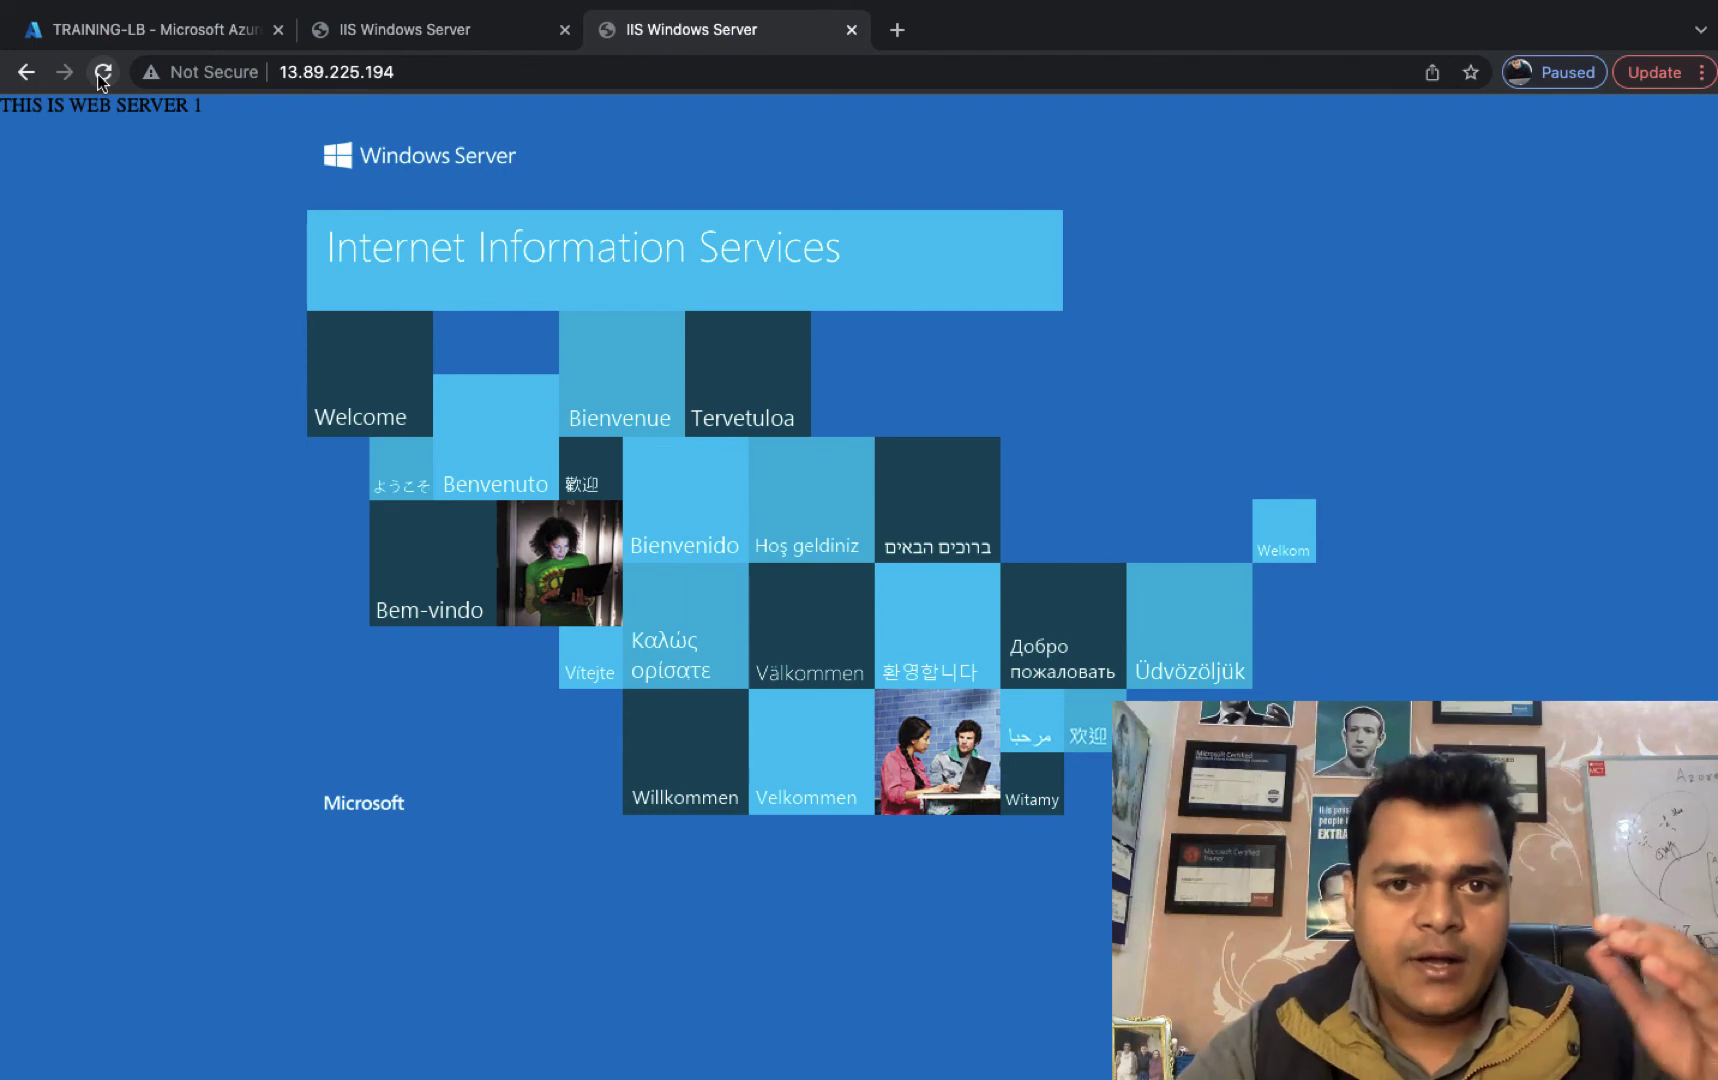
{"action": "left_click", "coordinate": [101, 72]}
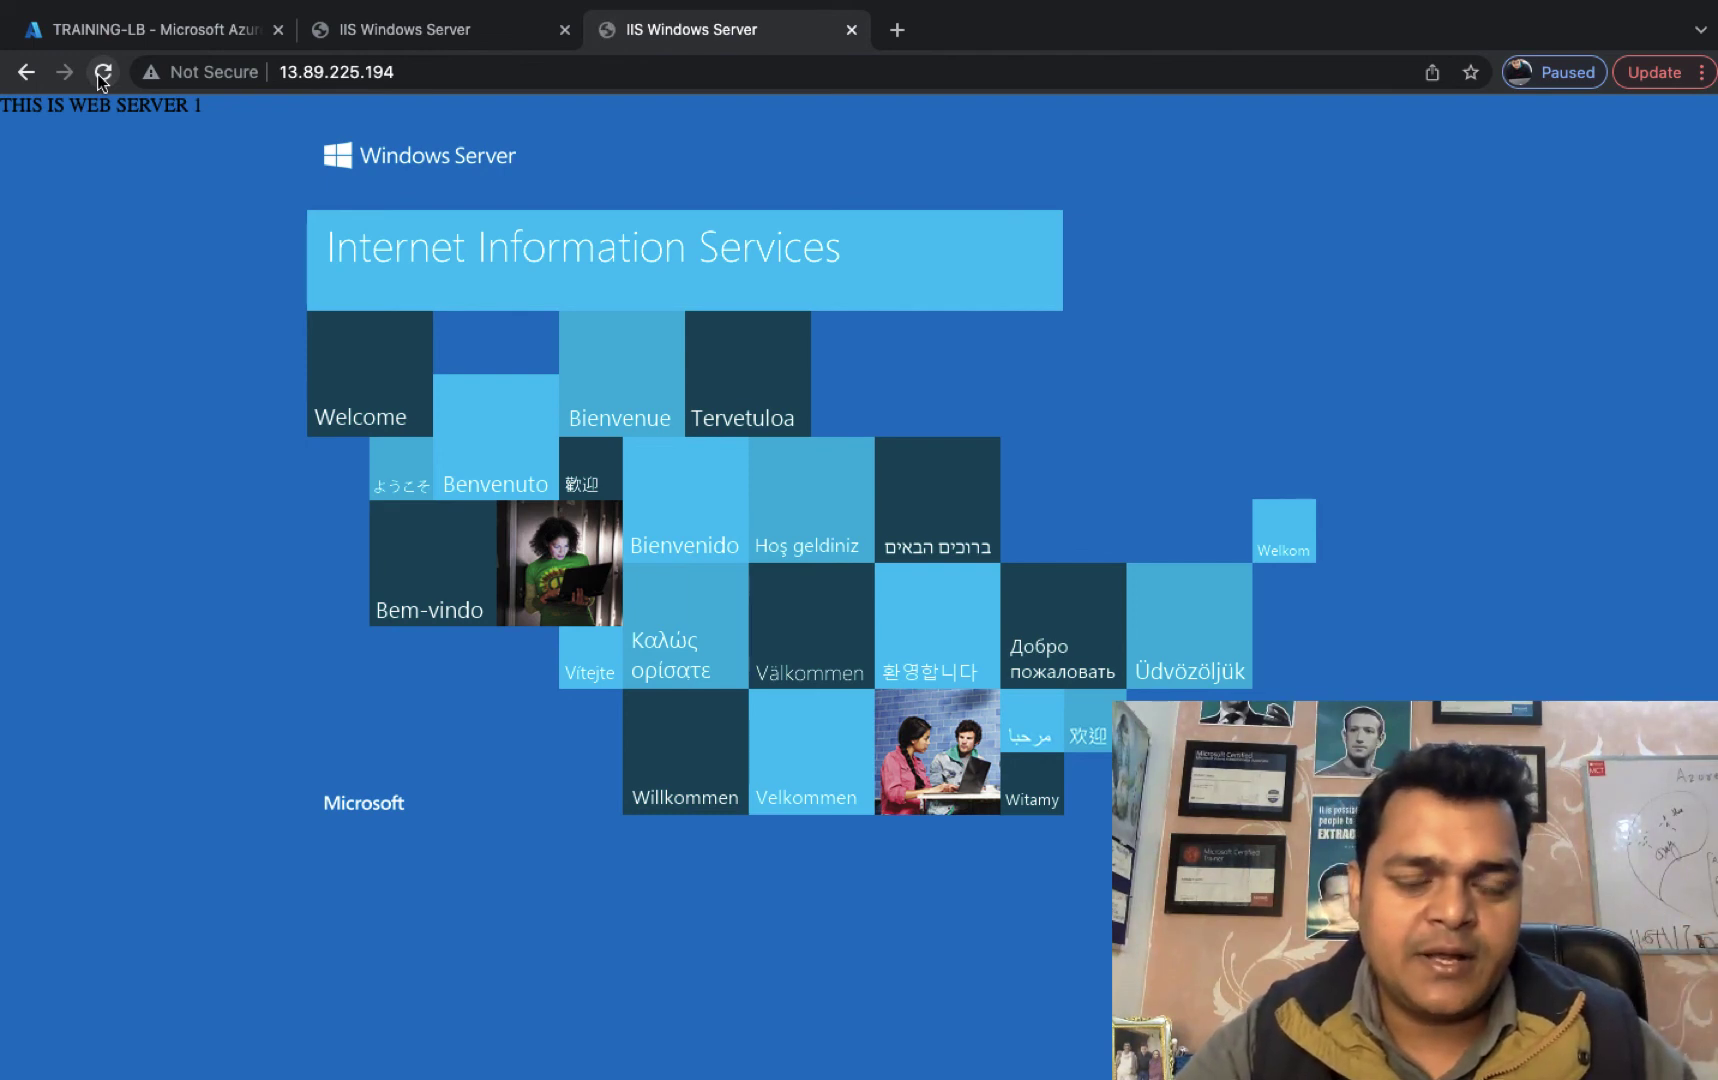
{"action": "left_click", "coordinate": [101, 72]}
{"action": "left_click", "coordinate": [99, 76]}
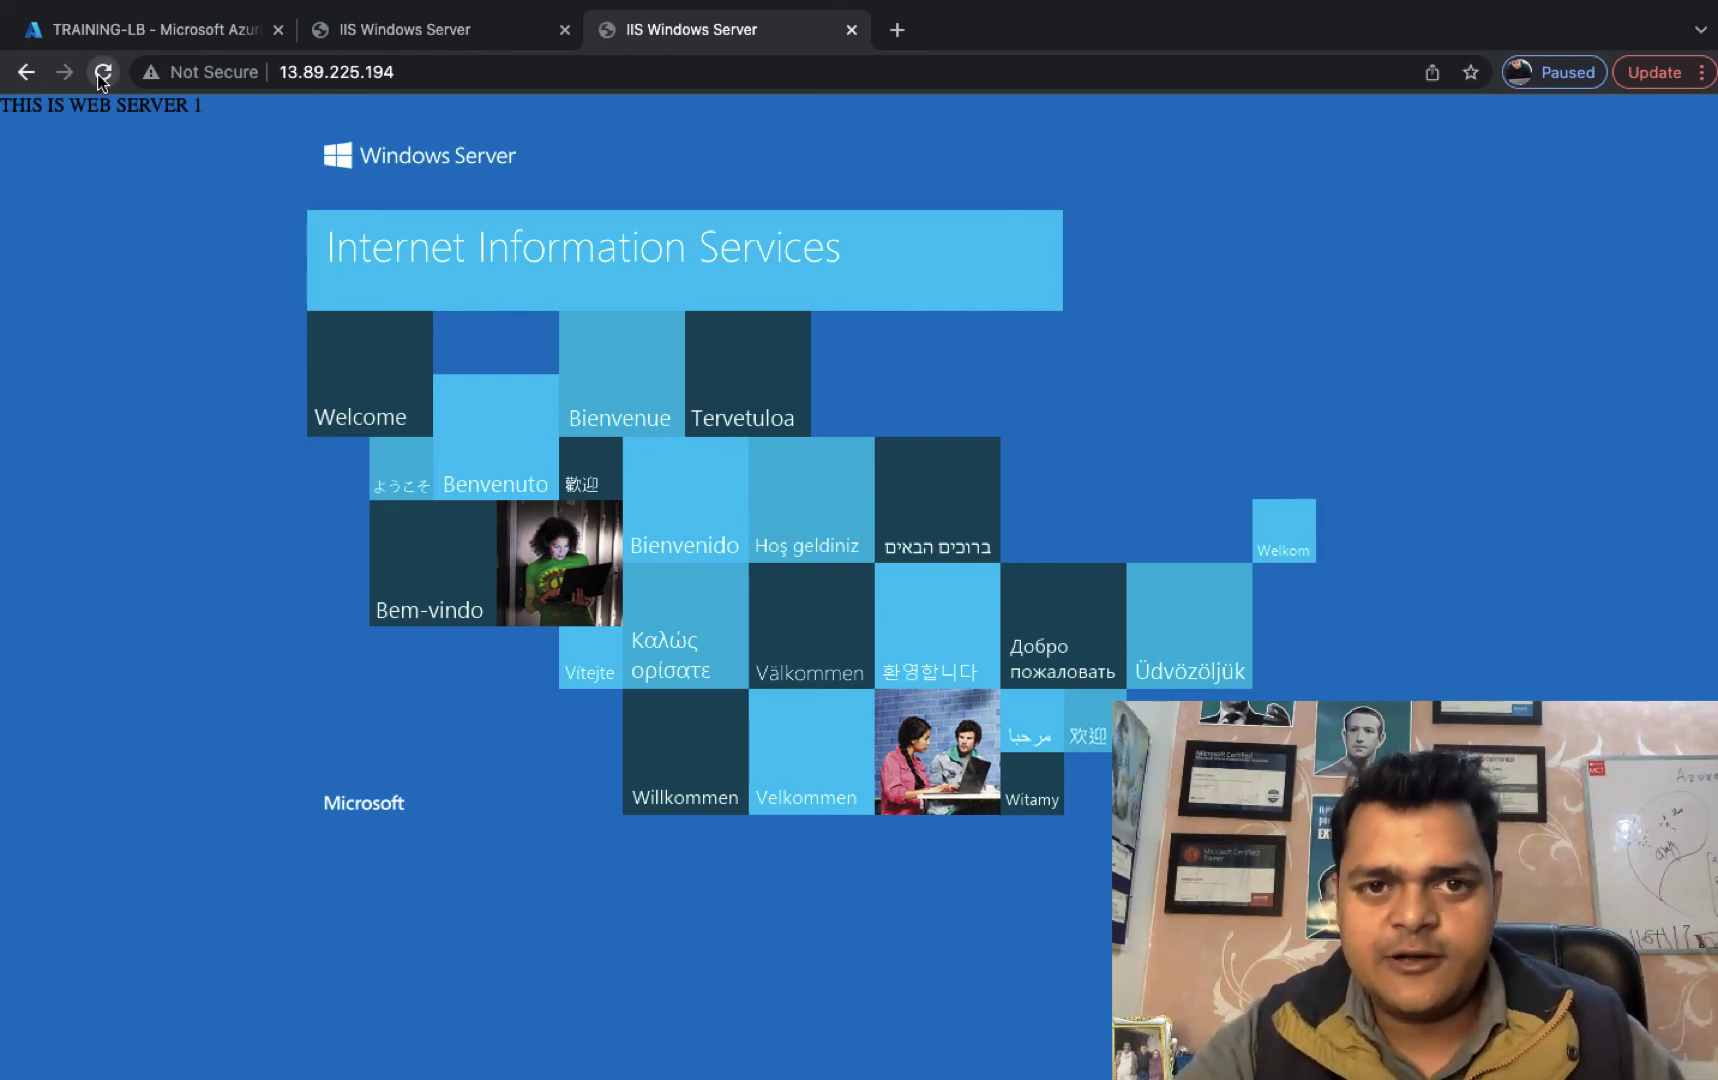
{"action": "left_click", "coordinate": [99, 76]}
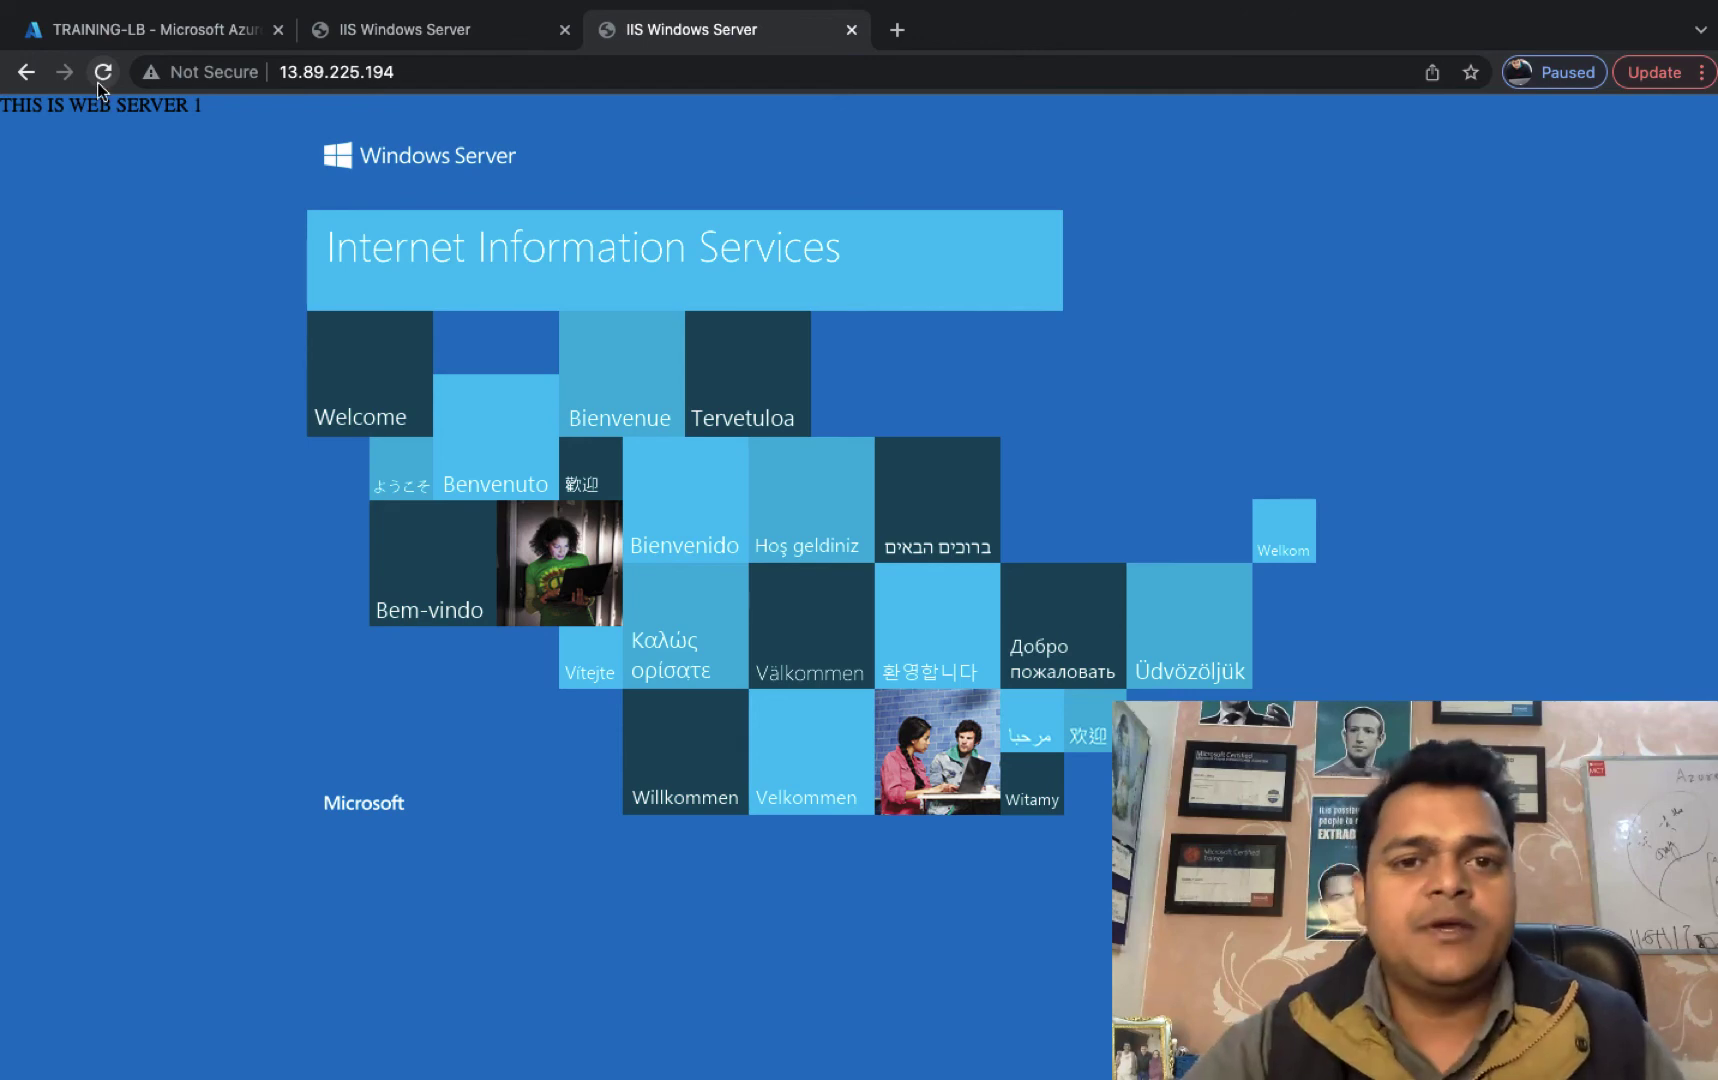
{"action": "left_click", "coordinate": [99, 80]}
{"action": "left_click", "coordinate": [98, 86]}
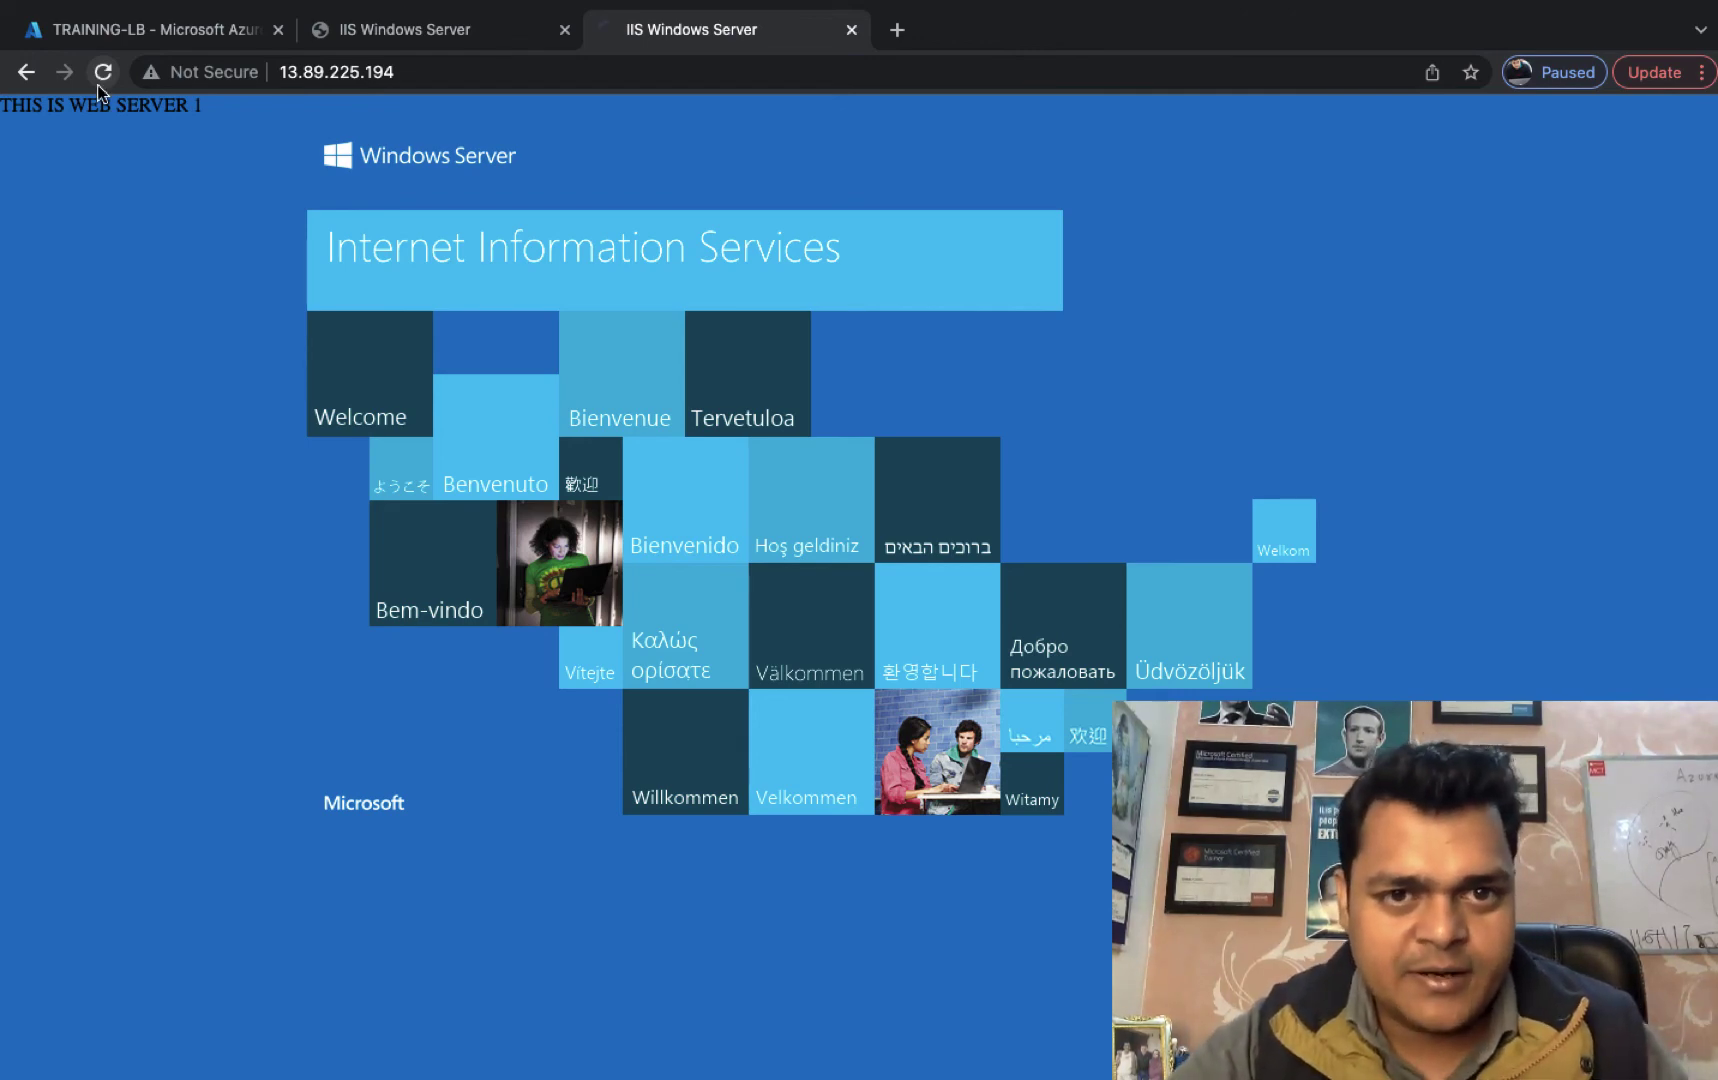
{"action": "key", "text": "ctrl+Left"}
{"action": "left_click", "coordinate": [121, 1048]}
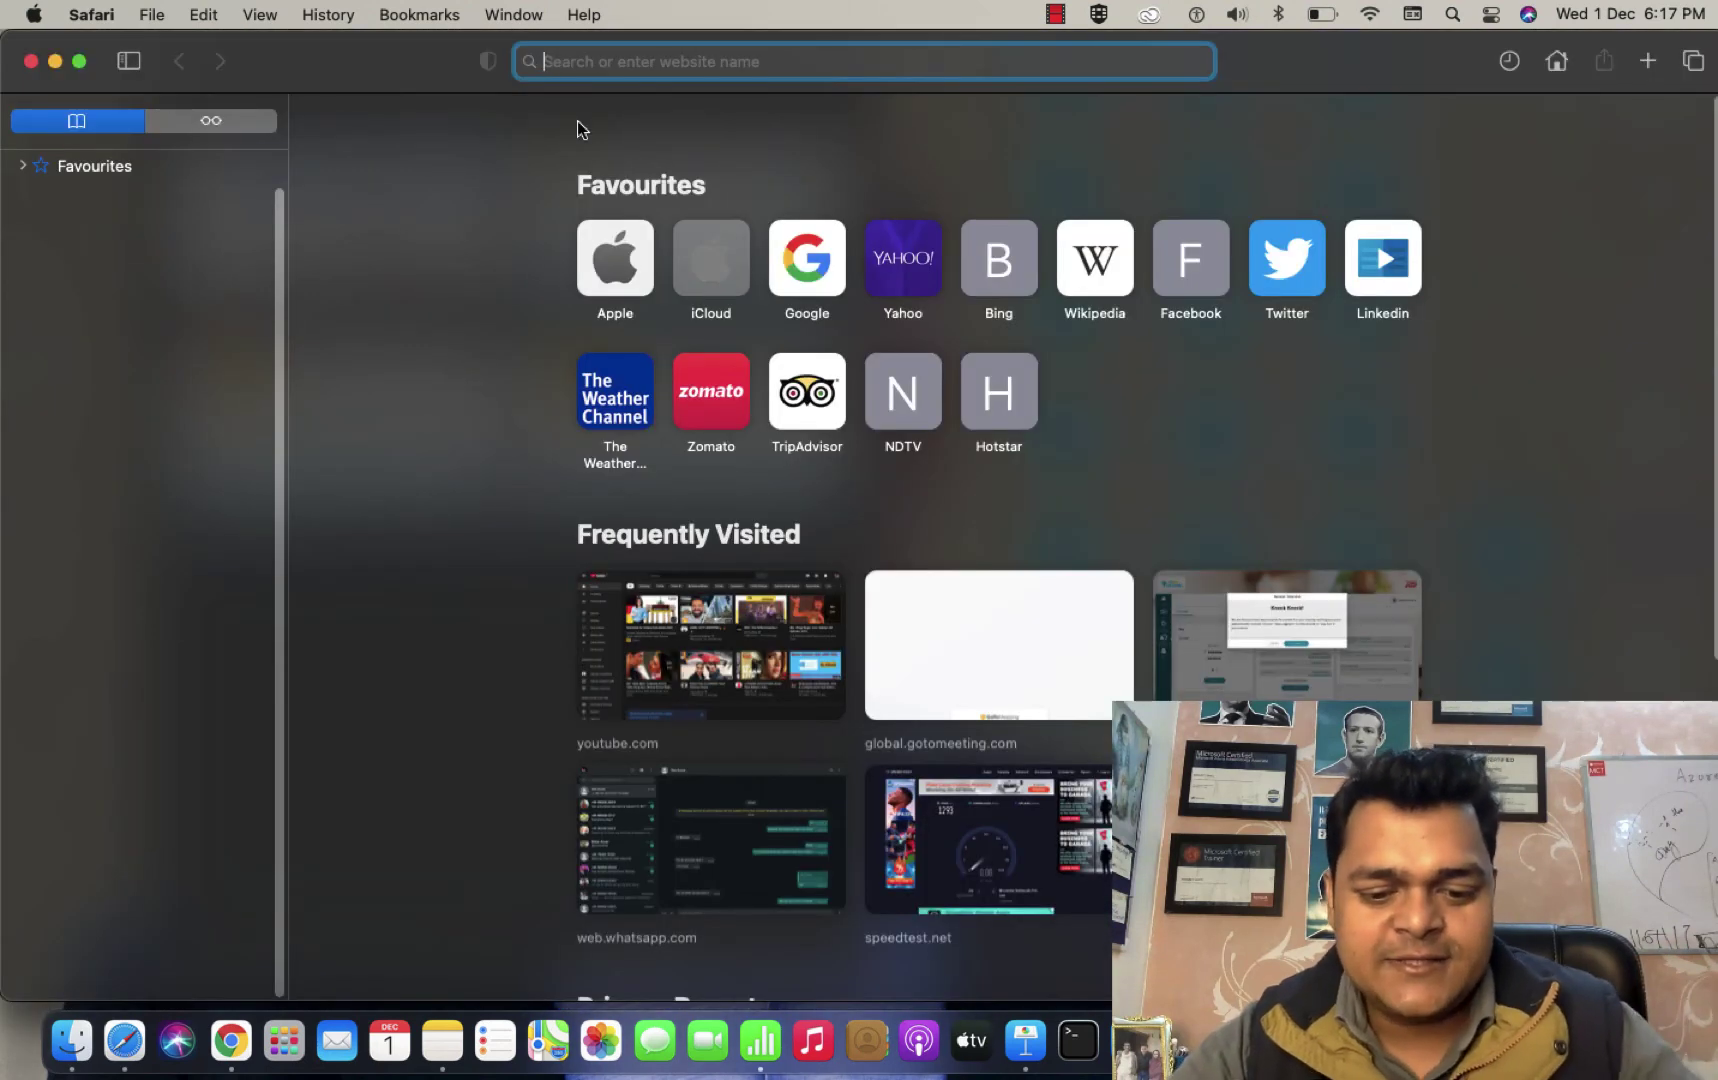
Load 13.89.225.194 in Safari, compare it with Chrome, and reload to get 'THIS IS TEST WEB SERVER 2'.
{"action": "key", "text": "super+v"}
{"action": "key", "text": "Return"}
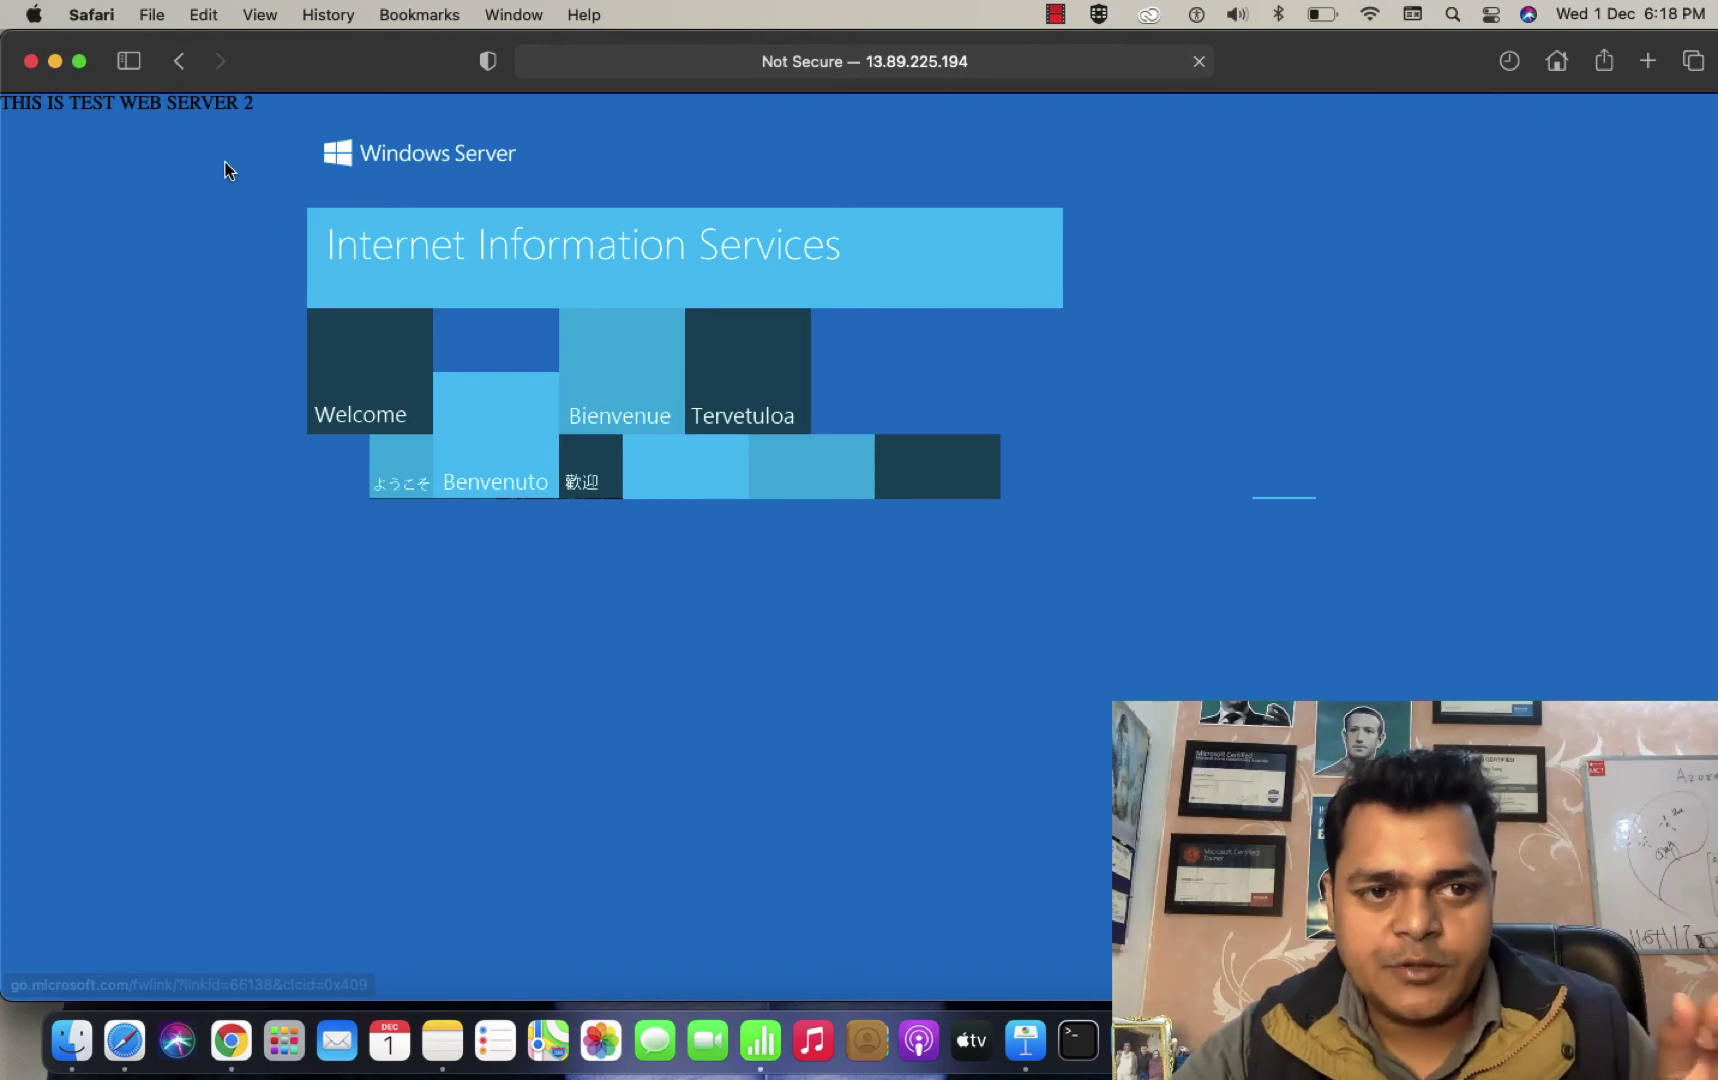
{"action": "key", "text": "super+Tab"}
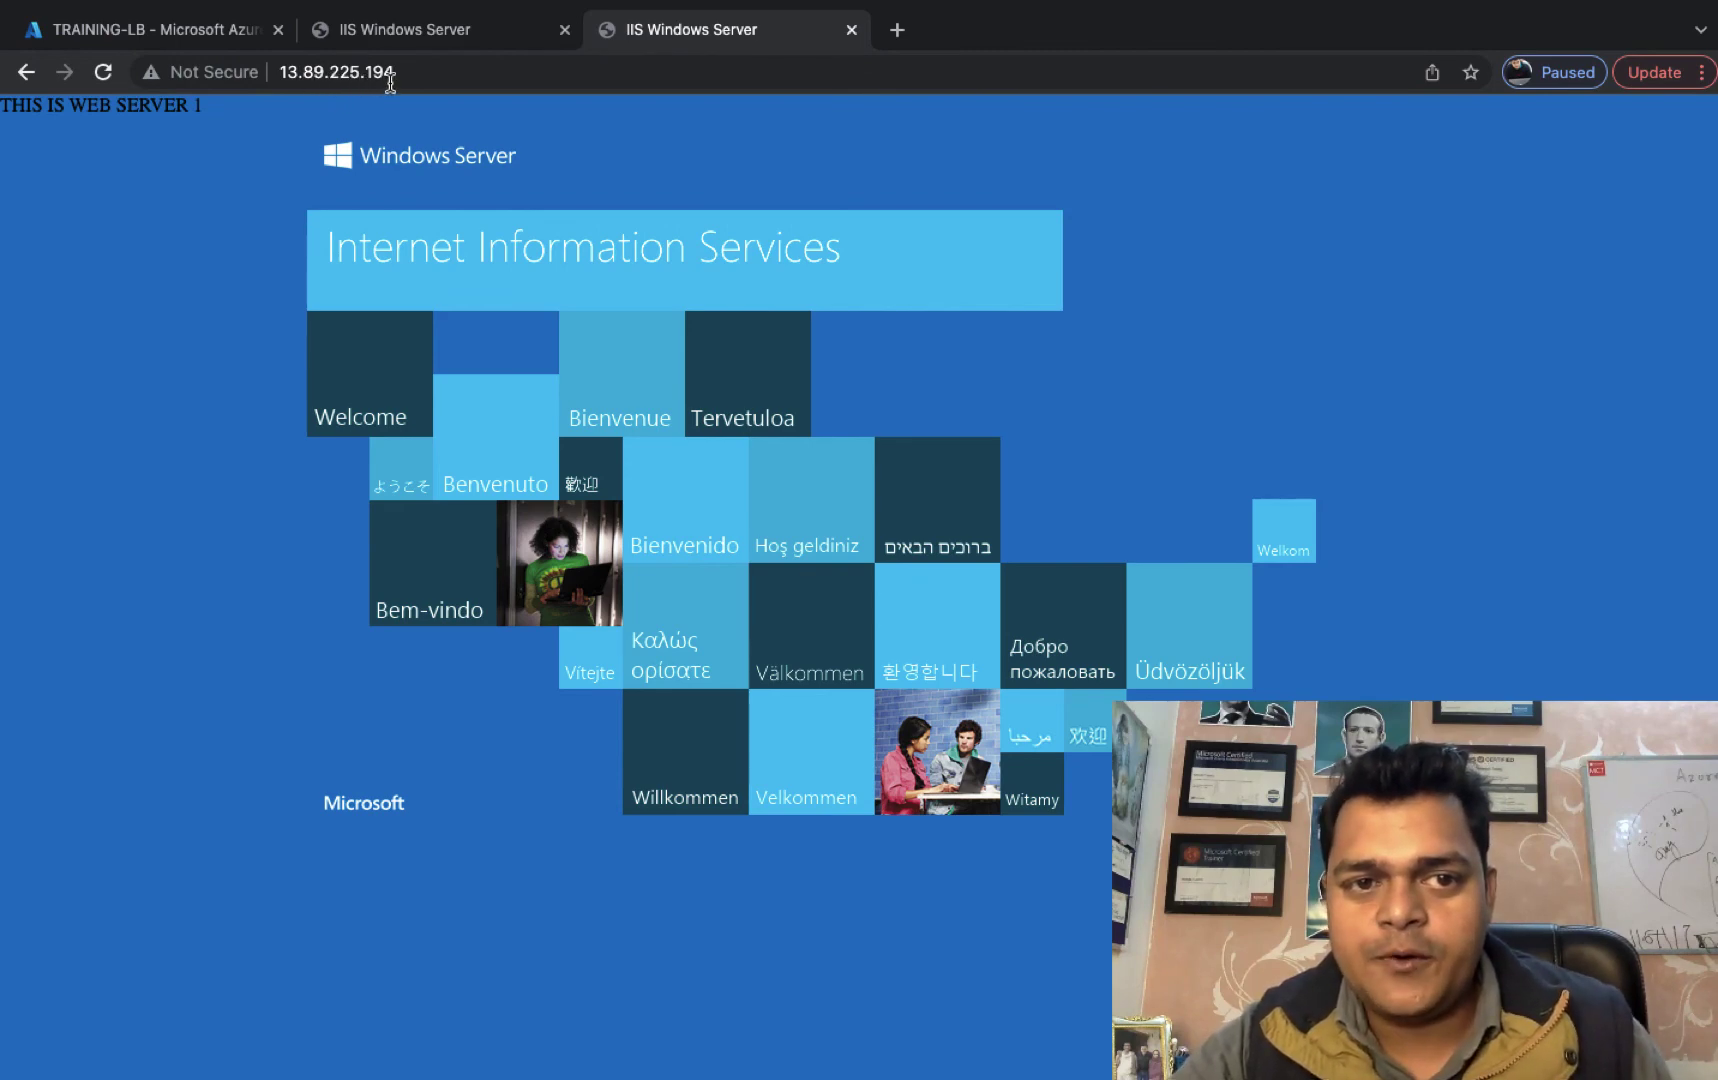
{"action": "key", "text": "ctrl+Left"}
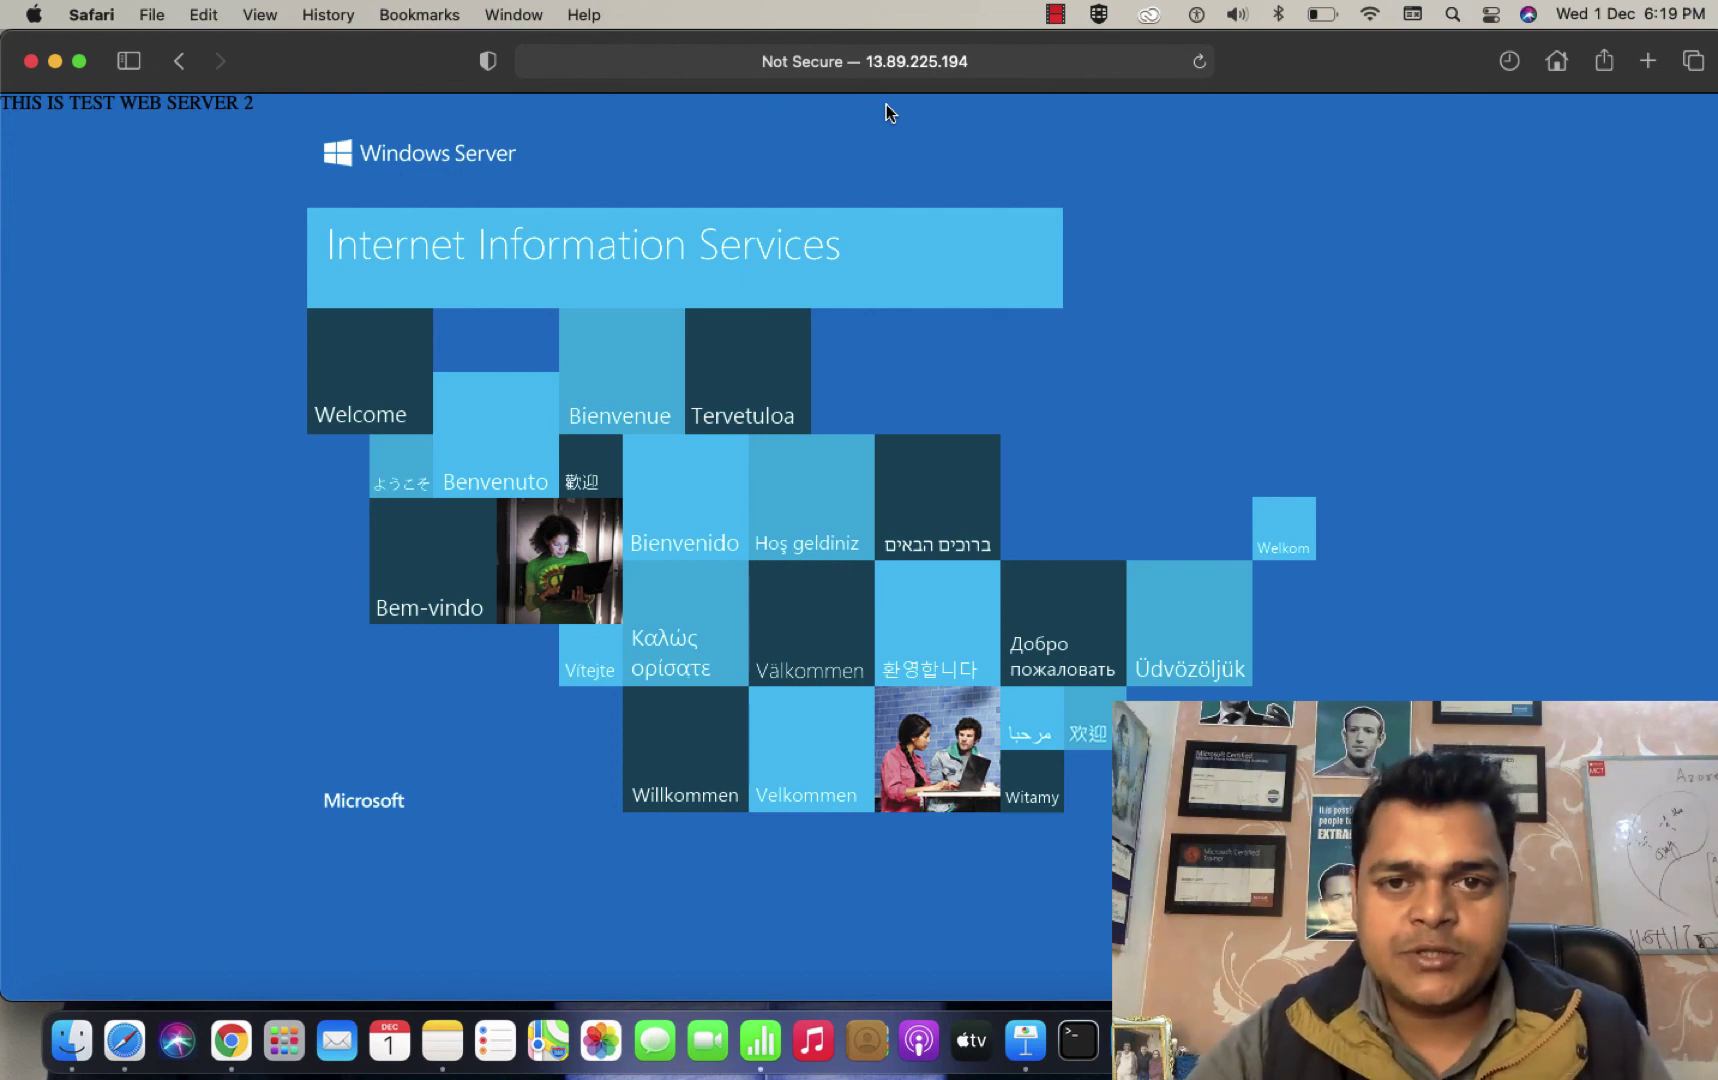
{"action": "key", "text": "super+r"}
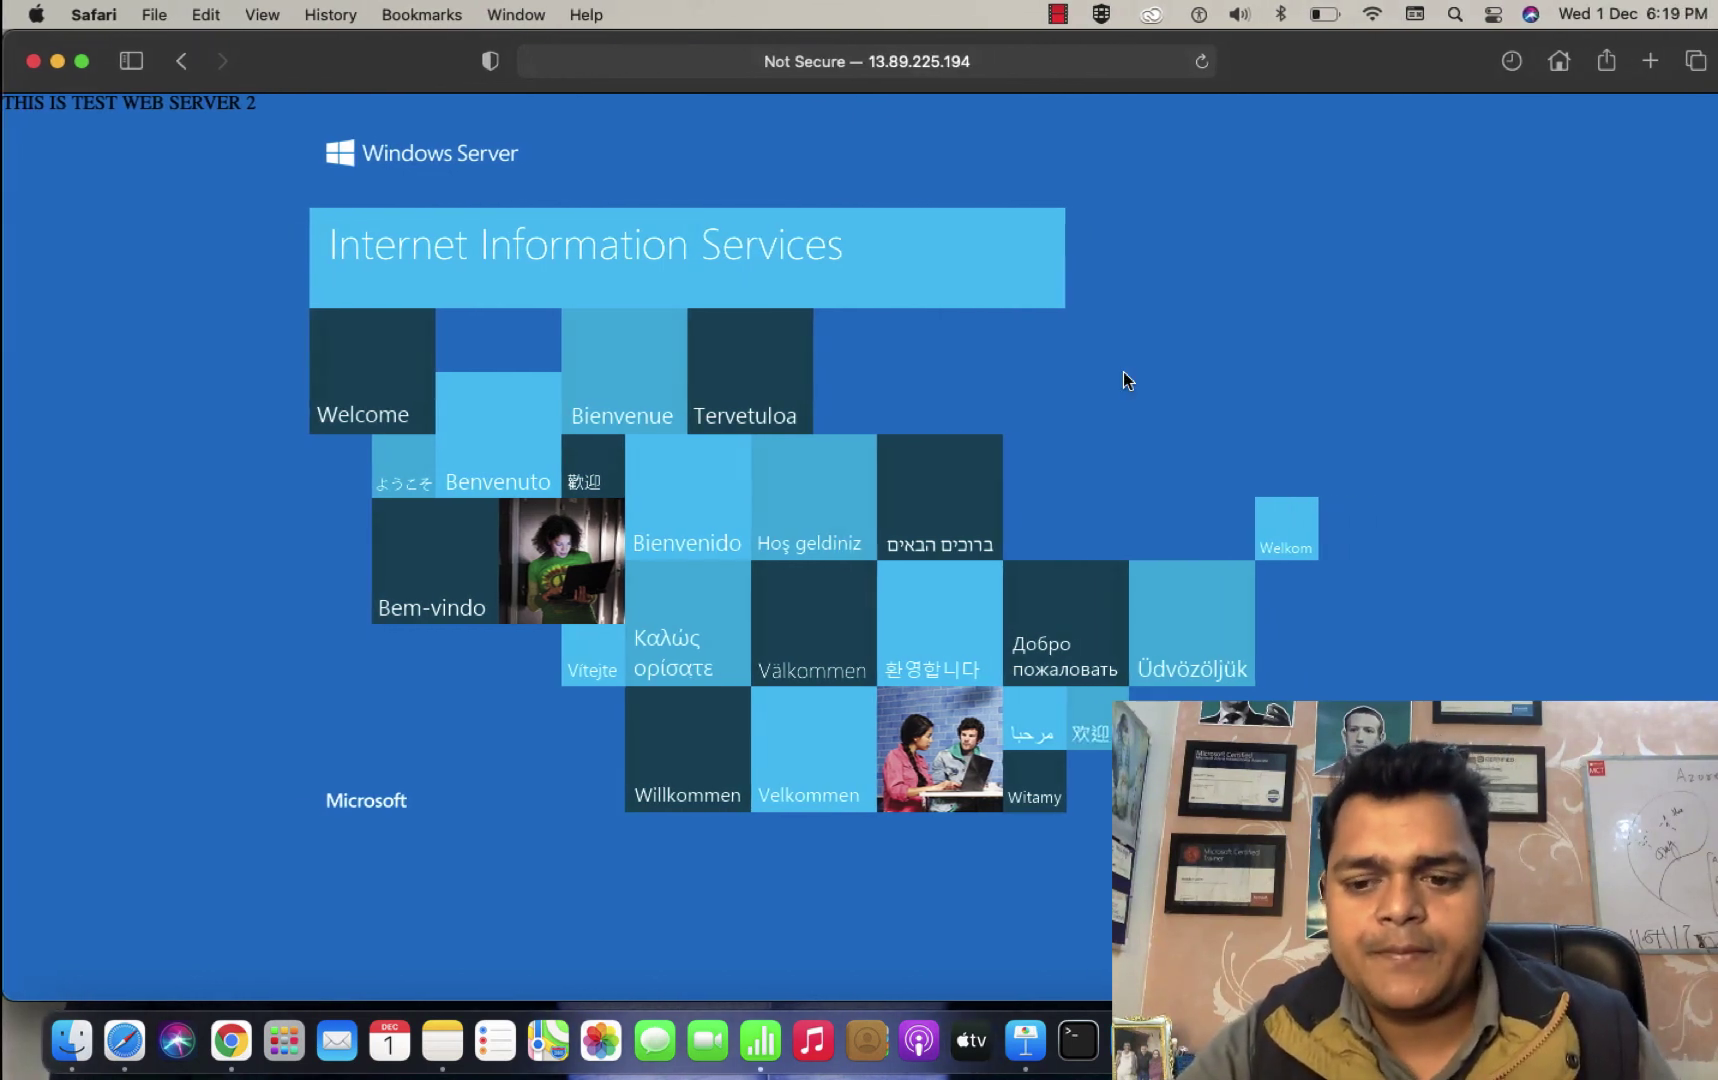